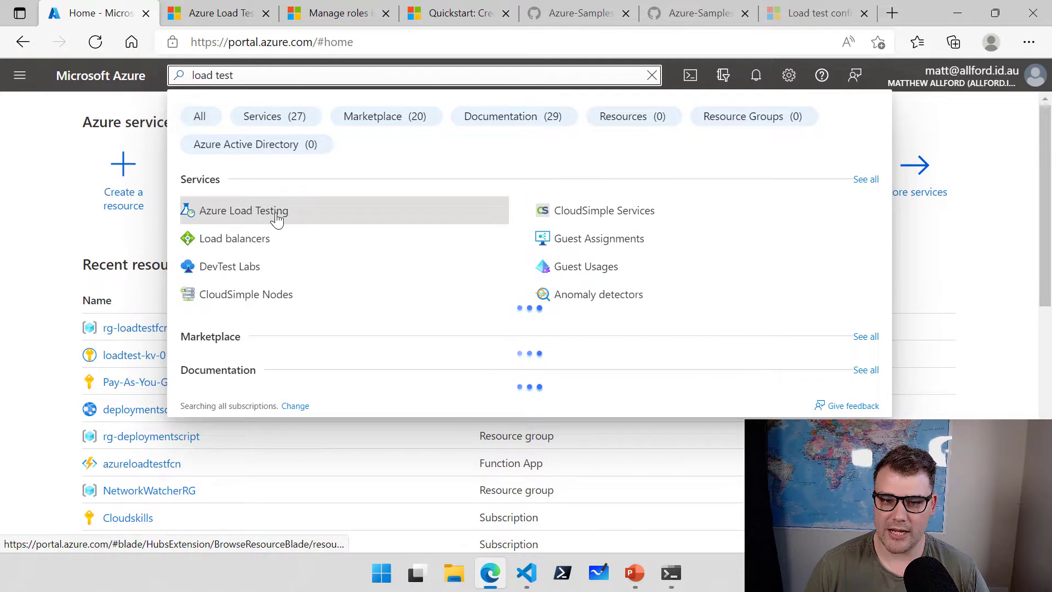
Open Azure Load Testing and start creating a new load testing resource.
{"action": "left_click", "coordinate": [277, 218]}
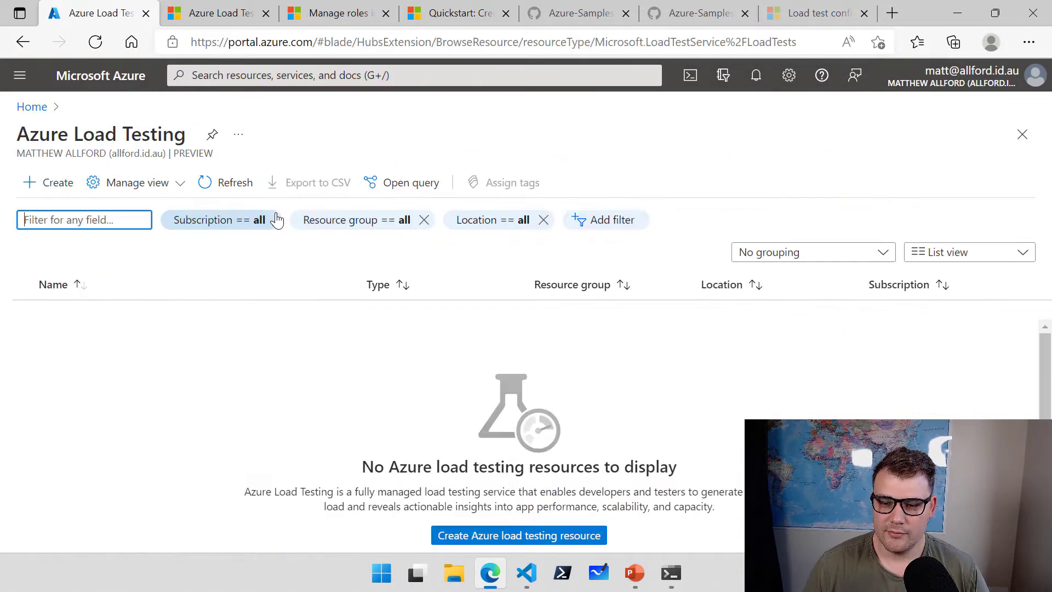
{"action": "left_click", "coordinate": [59, 187]}
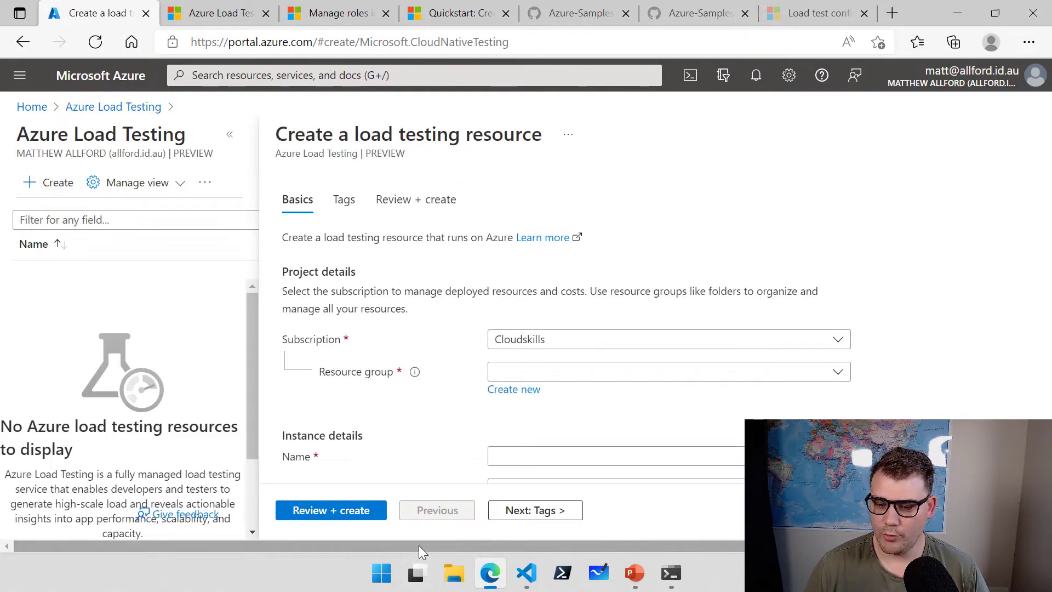
{"action": "left_click_drag", "start_coordinate": [418, 544], "coordinate": [701, 541]}
{"action": "scroll", "coordinate": [630, 282], "scroll_direction": "down", "scroll_amount": 1}
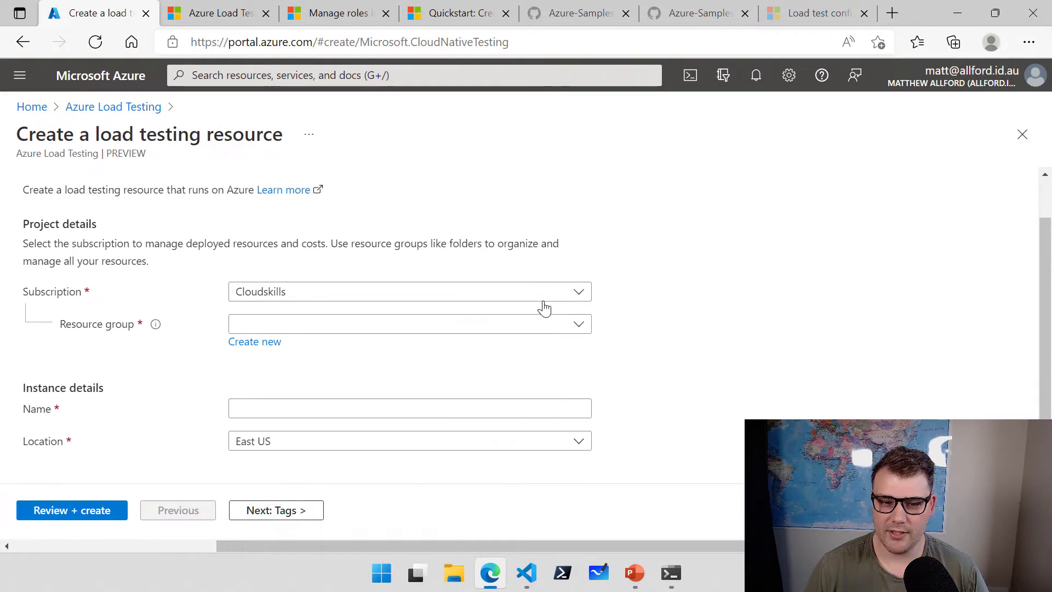
Choose the Pay-As-You-Go subscription and create the new resource group maloadtesteastus-rg.
{"action": "left_click", "coordinate": [323, 302]}
{"action": "left_click", "coordinate": [310, 377]}
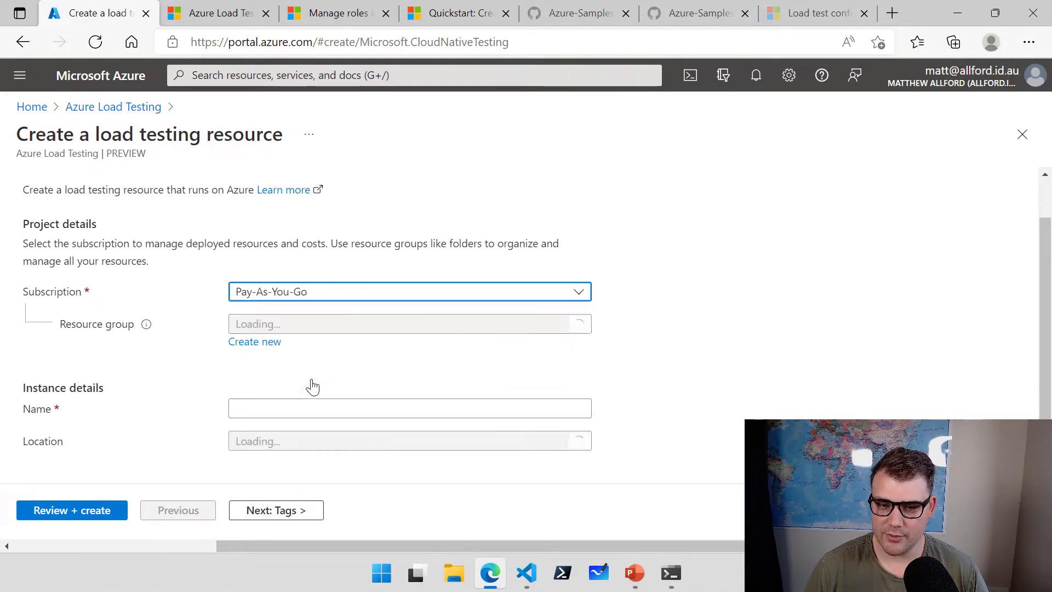
{"action": "left_click", "coordinate": [251, 344]}
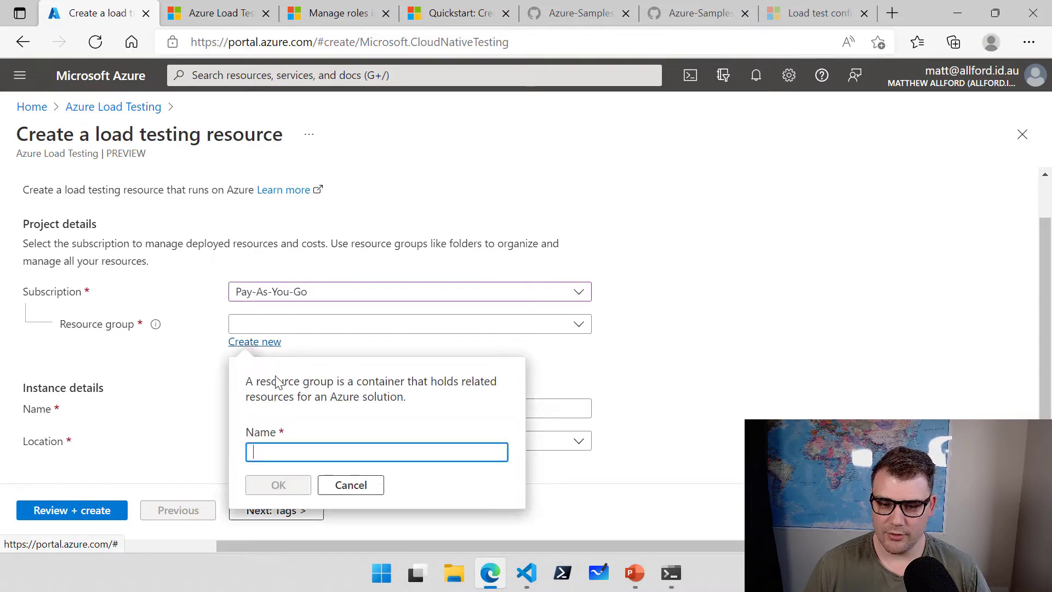
{"action": "type", "text": "maloadtesteastus-rg"}
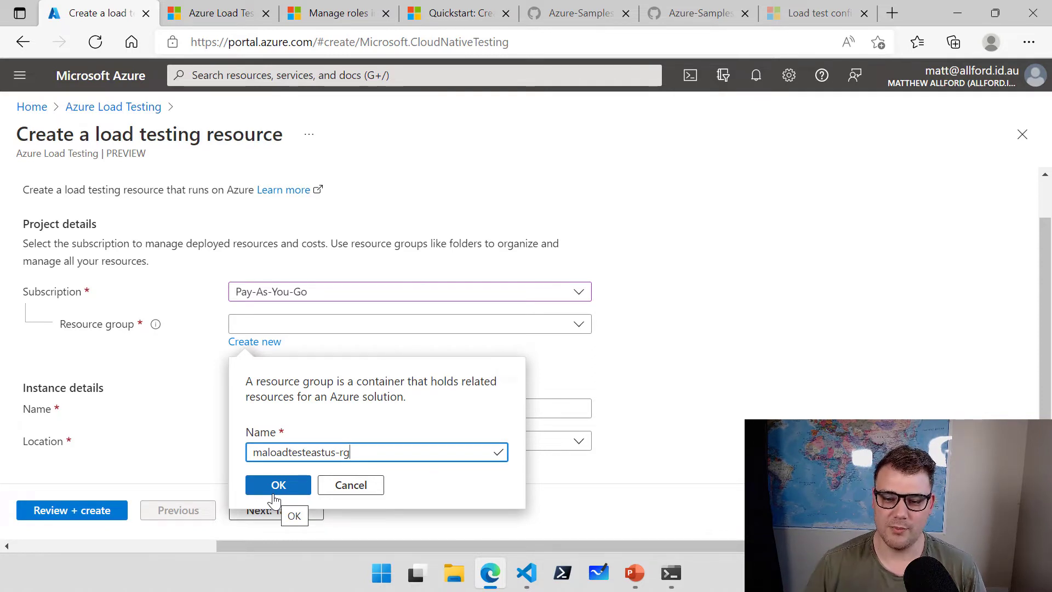
{"action": "left_click", "coordinate": [288, 485]}
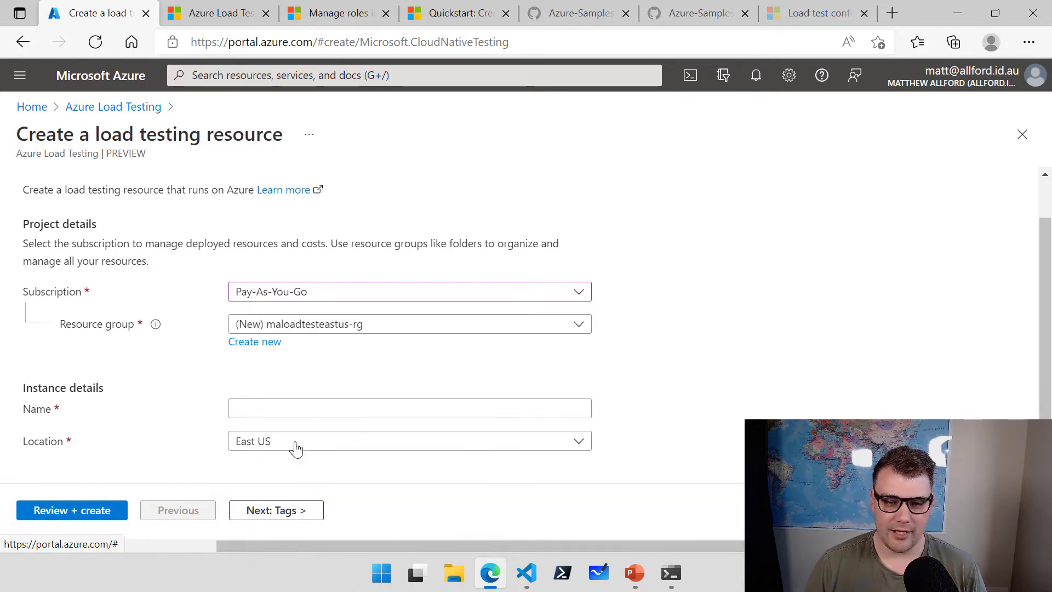
Name the resource maloadtesting01, keep East US as the region, and go to Review + create.
{"action": "left_click", "coordinate": [261, 409]}
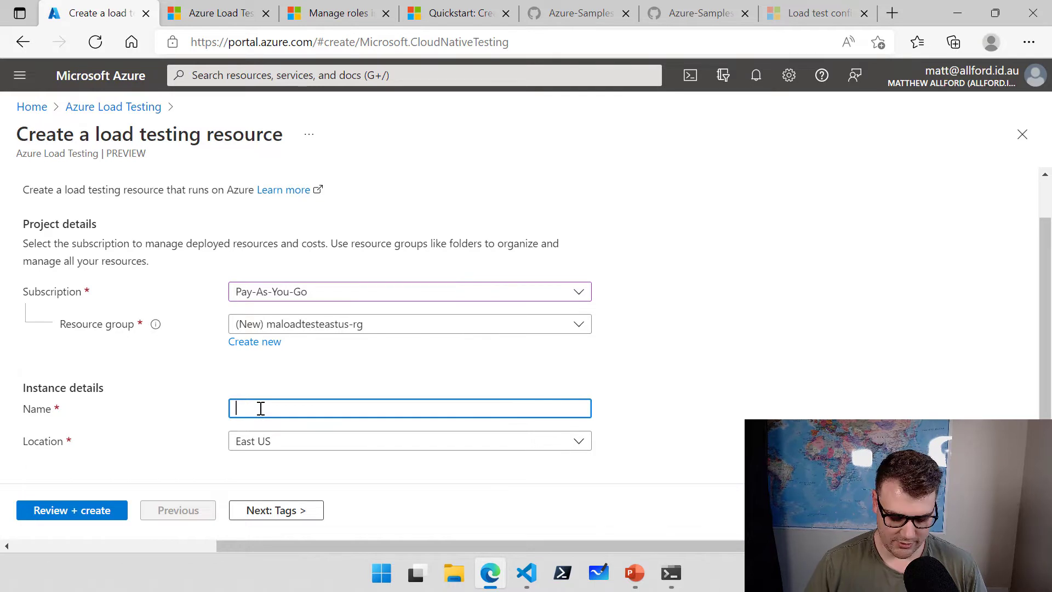
{"action": "type", "text": "maloadte"}
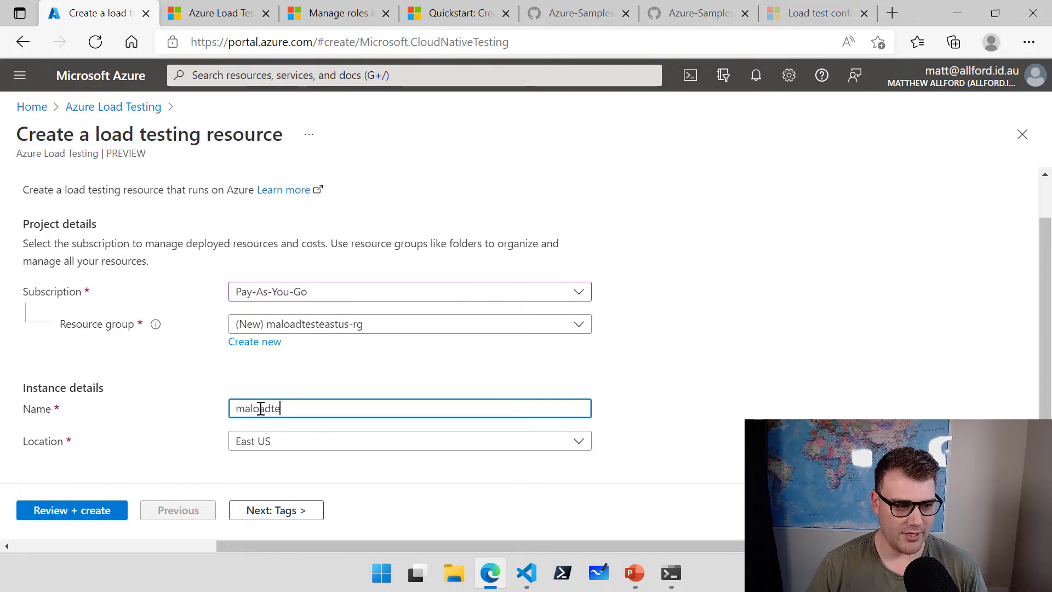
{"action": "type", "text": "sting01"}
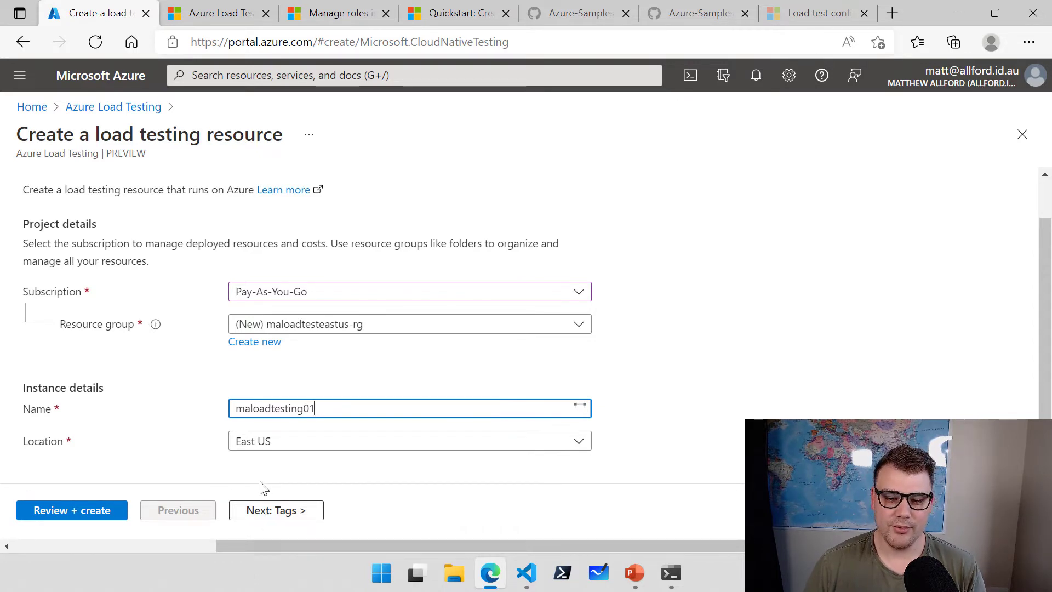
{"action": "left_click", "coordinate": [579, 443]}
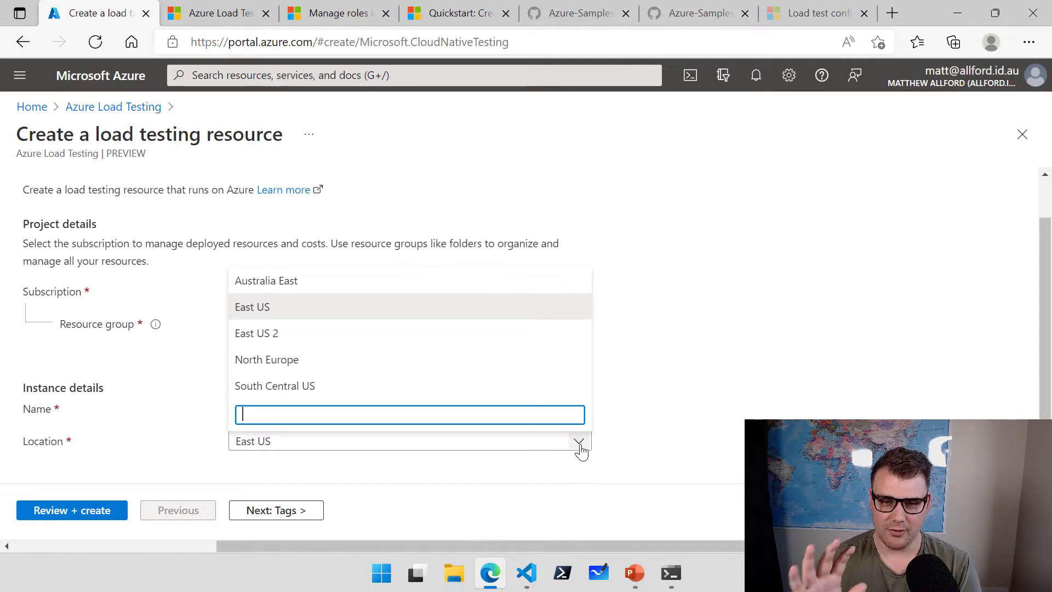
{"action": "left_click", "coordinate": [602, 459]}
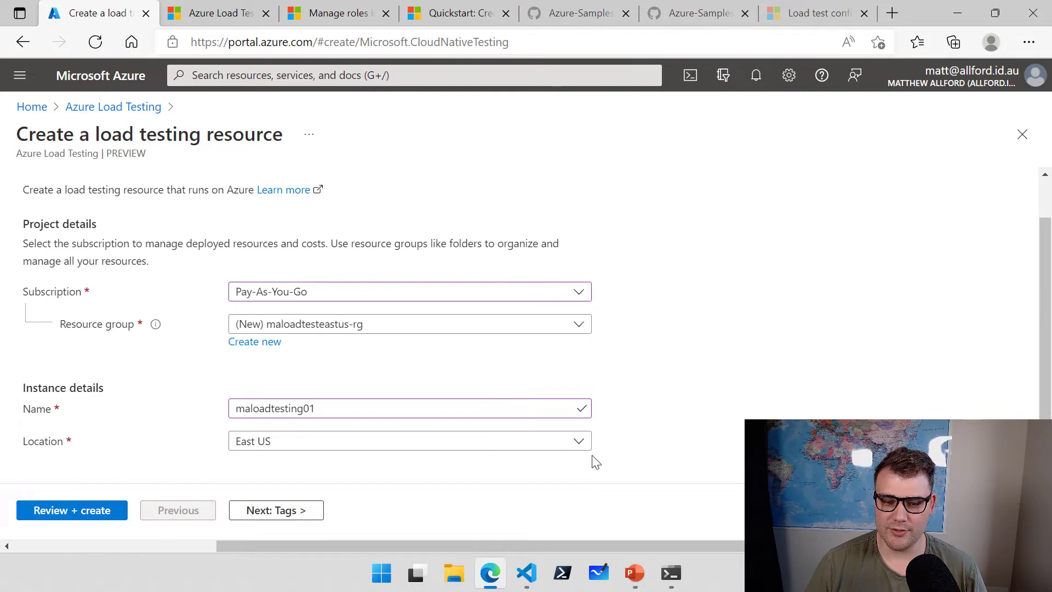
{"action": "left_click", "coordinate": [77, 513]}
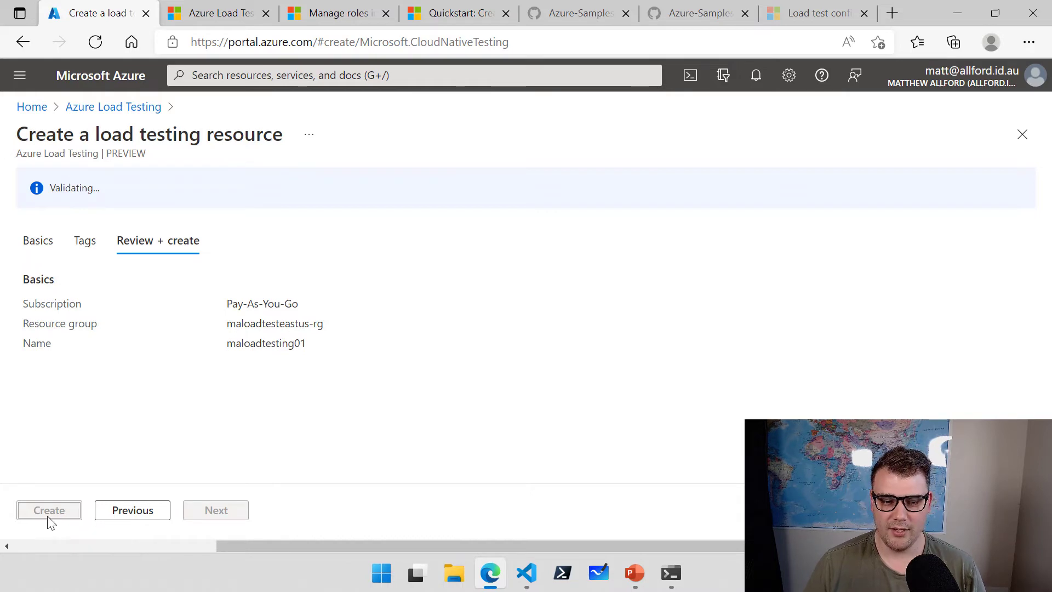
Recheck the Basics settings, create maloadtesting01 once validation passes, then view the default roles docs.
{"action": "left_click", "coordinate": [58, 241]}
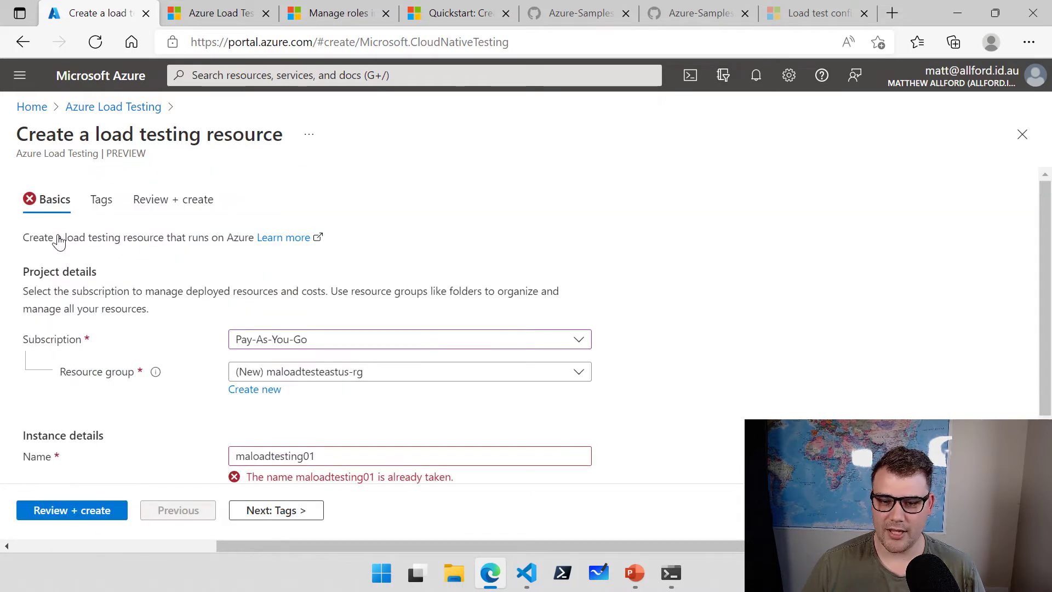
{"action": "scroll", "coordinate": [682, 323], "scroll_direction": "down", "scroll_amount": 1}
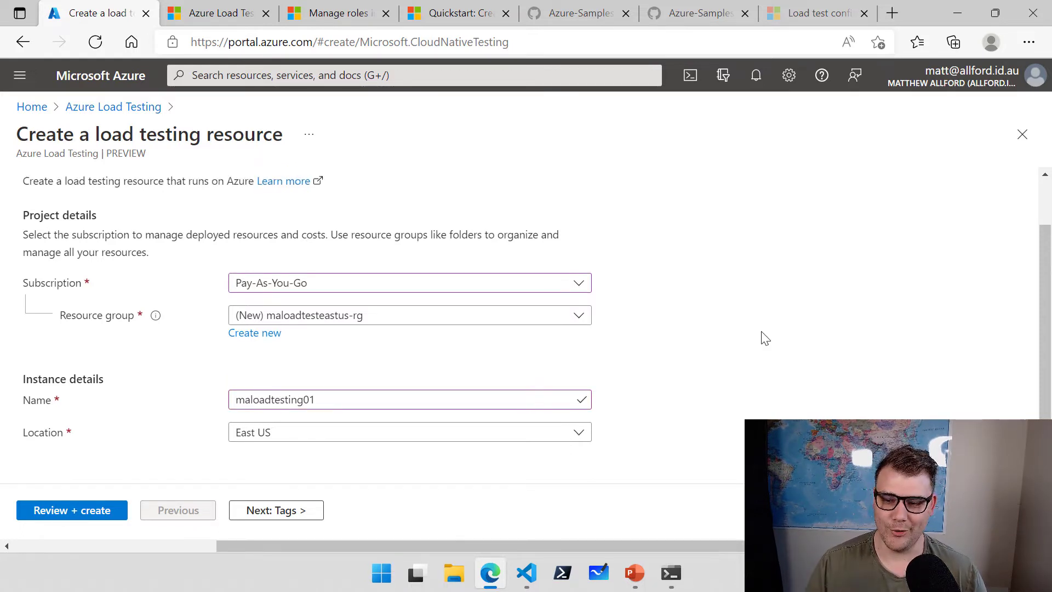
{"action": "left_click", "coordinate": [71, 511]}
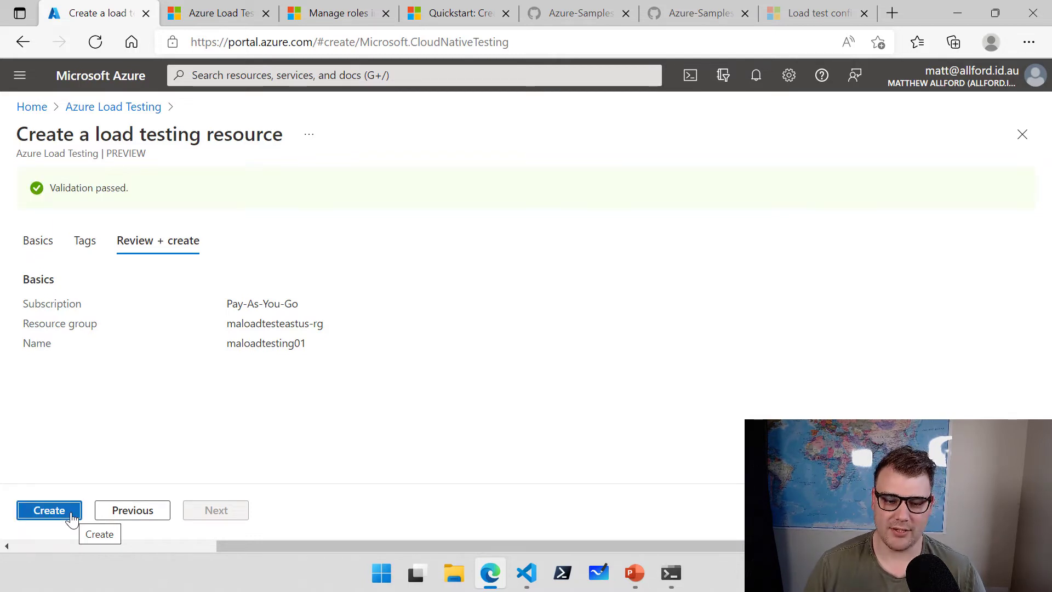
{"action": "left_click", "coordinate": [72, 514]}
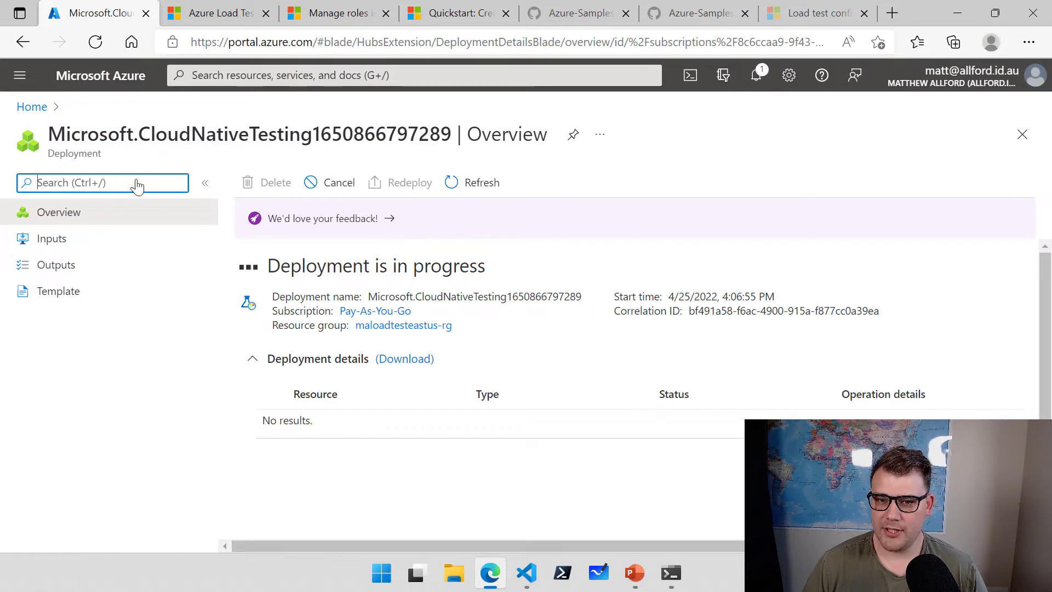
{"action": "left_click", "coordinate": [331, 17]}
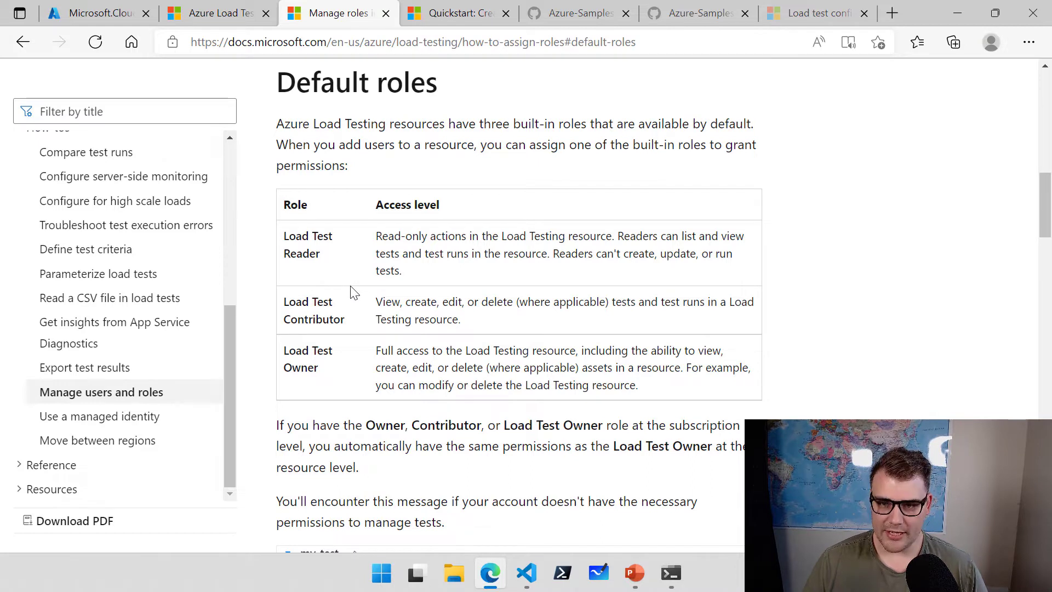
Highlight the three built-in roles and the Load Test Reader role, then return to the deployment overview.
{"action": "left_click_drag", "start_coordinate": [266, 111], "coordinate": [589, 137]}
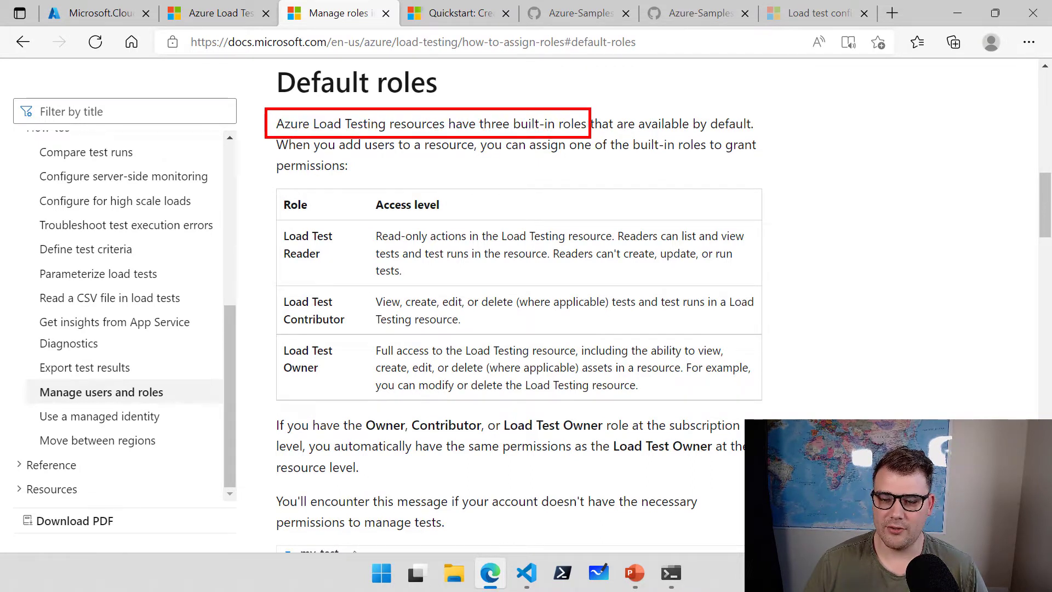
{"action": "mouse_move", "coordinate": [275, 221]}
{"action": "left_mouse_down"}
{"action": "mouse_move", "coordinate": [428, 276]}
{"action": "mouse_move", "coordinate": [692, 276]}
{"action": "left_mouse_up"}
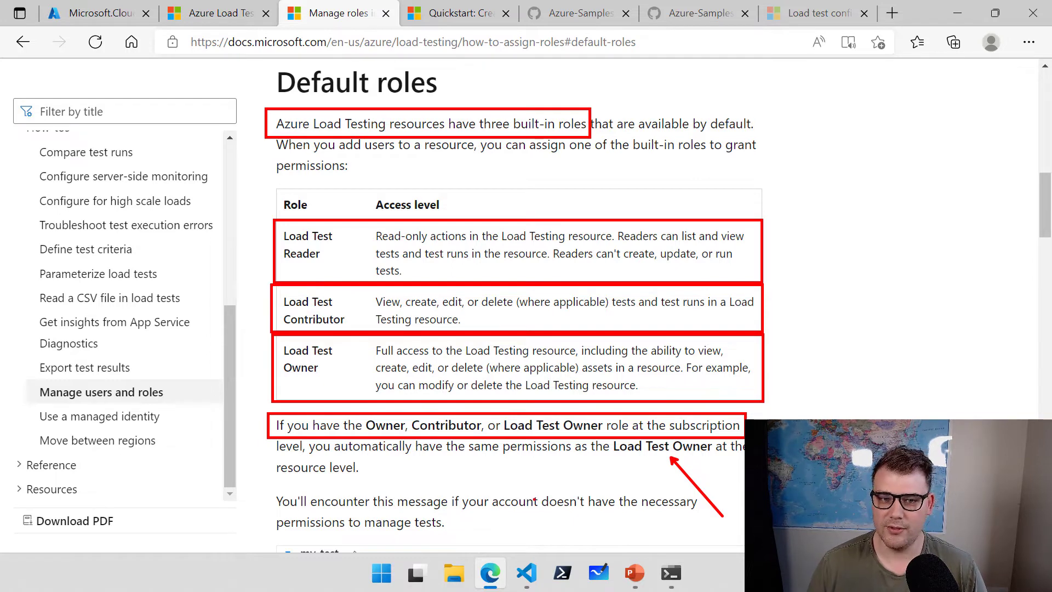
{"action": "key", "text": "Escape"}
{"action": "left_click", "coordinate": [100, 19]}
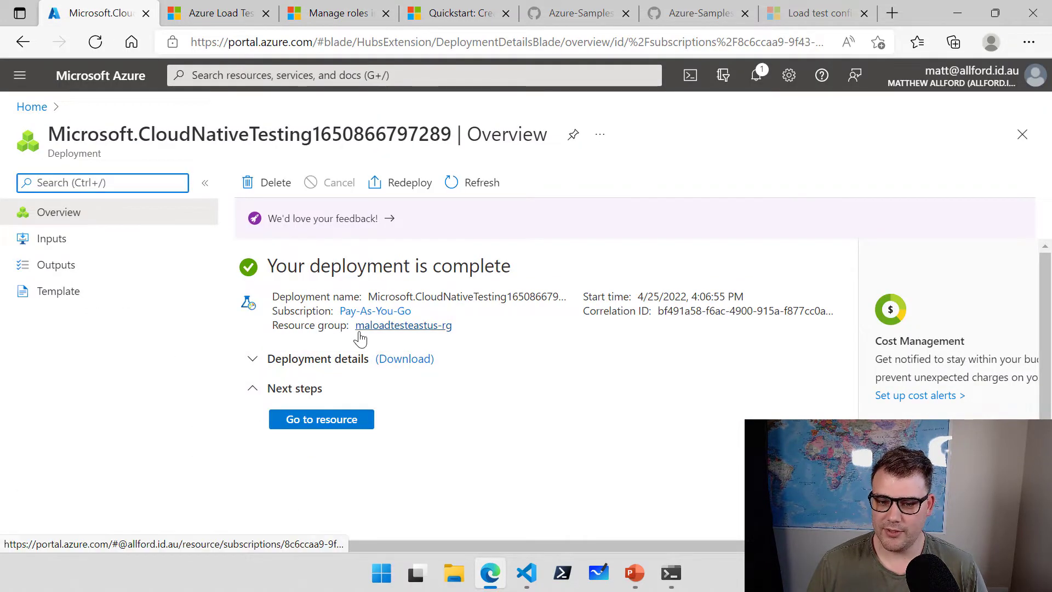
{"action": "left_click", "coordinate": [360, 327]}
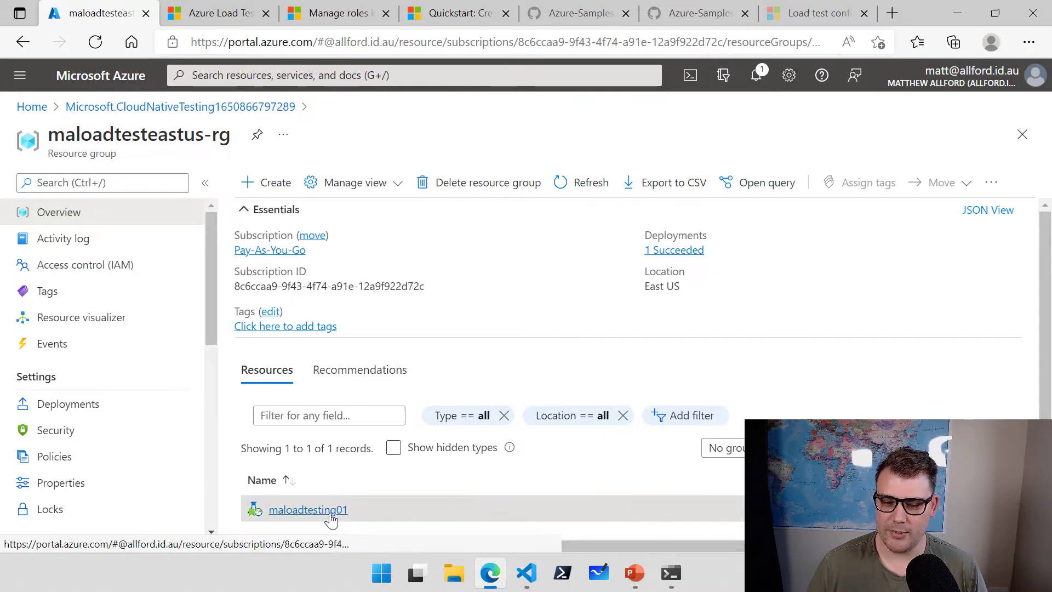
{"action": "left_click", "coordinate": [331, 516]}
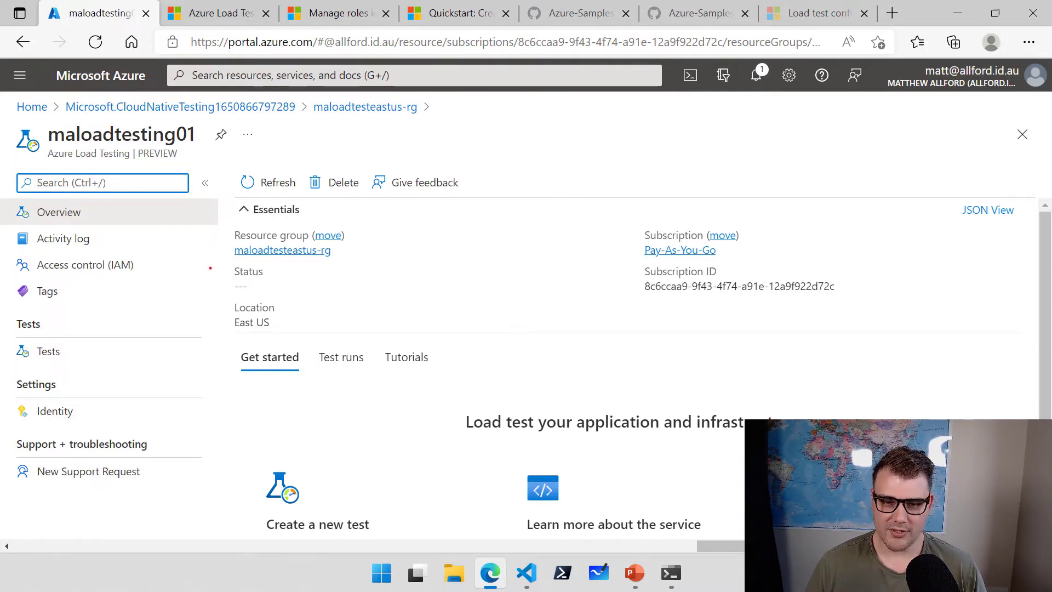
{"action": "left_click_drag", "start_coordinate": [118, 212], "coordinate": [167, 184]}
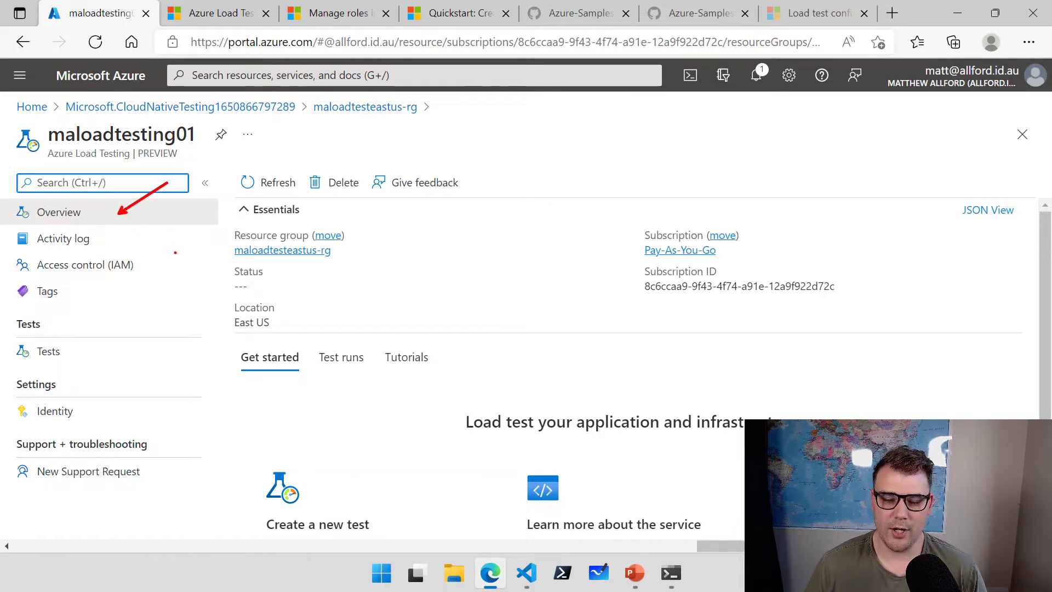
{"action": "left_click_drag", "start_coordinate": [113, 237], "coordinate": [161, 224]}
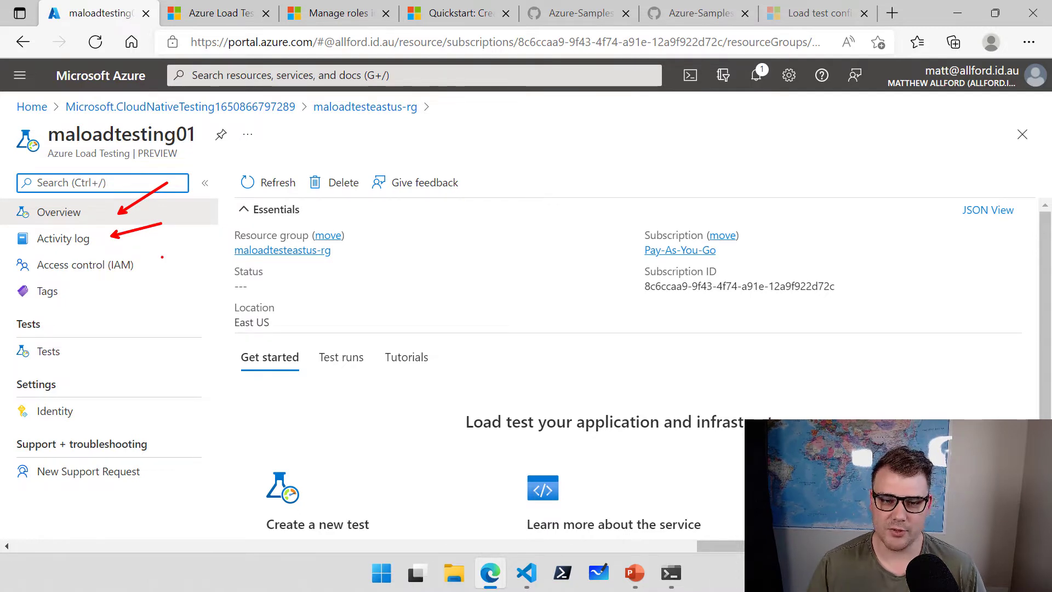
{"action": "left_click_drag", "start_coordinate": [146, 265], "coordinate": [193, 237]}
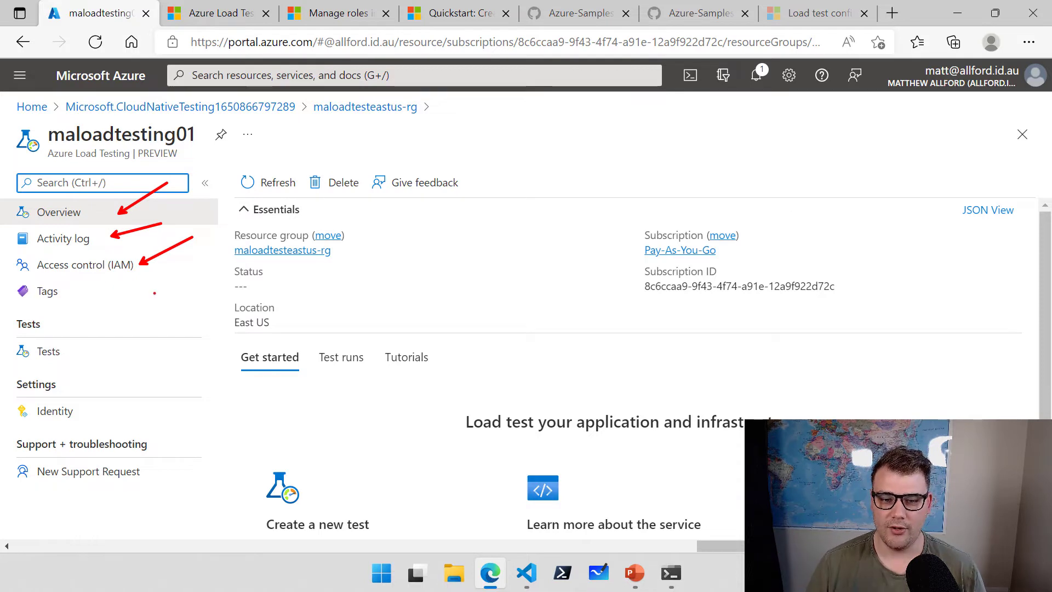
{"action": "left_click_drag", "start_coordinate": [88, 293], "coordinate": [168, 293]}
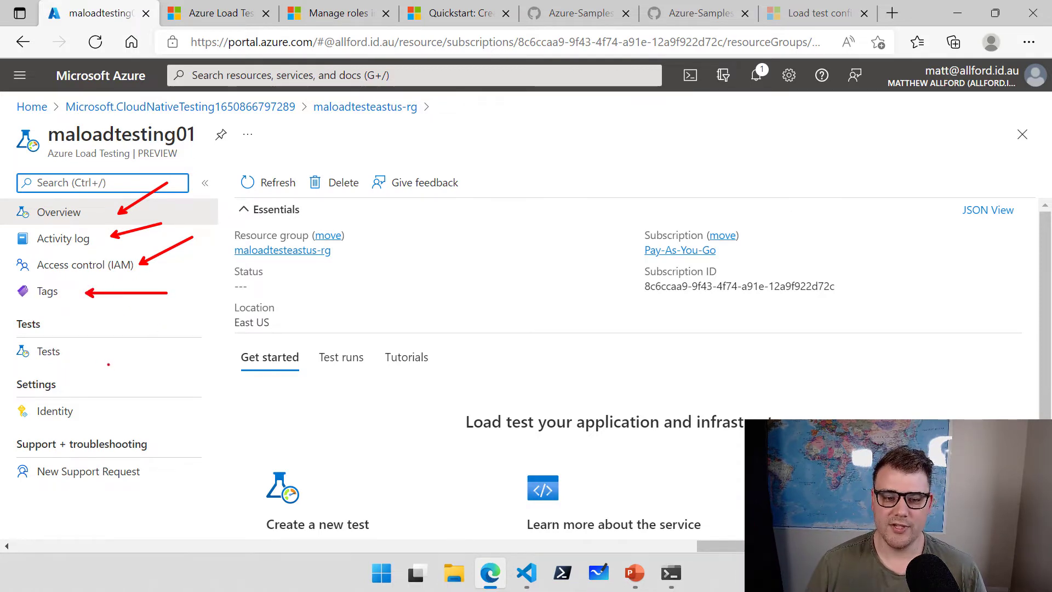
{"action": "left_click_drag", "start_coordinate": [77, 349], "coordinate": [132, 331]}
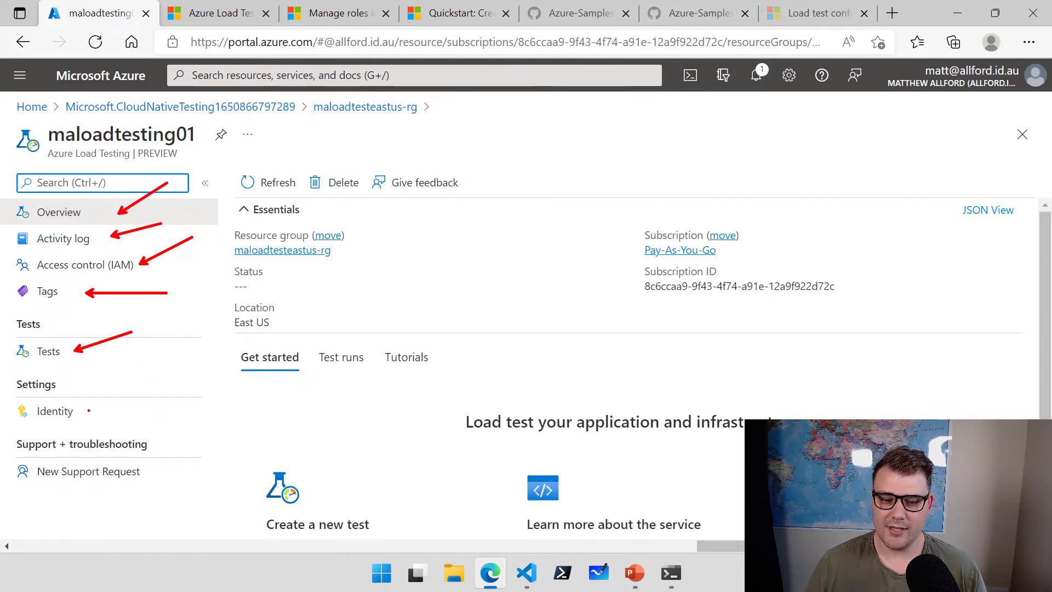
{"action": "left_click_drag", "start_coordinate": [88, 411], "coordinate": [145, 386]}
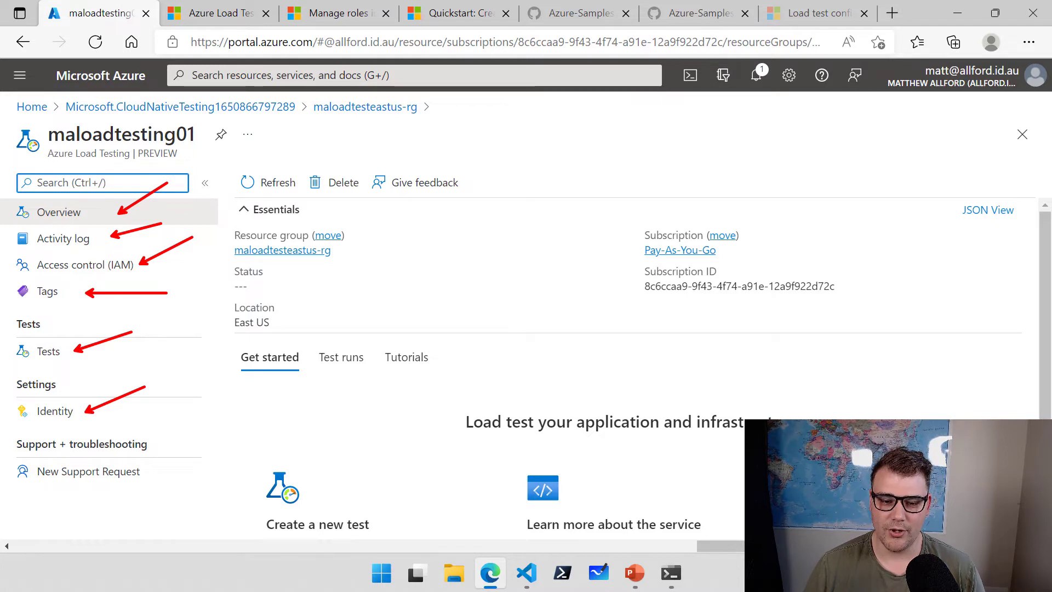
{"action": "key", "text": "Escape"}
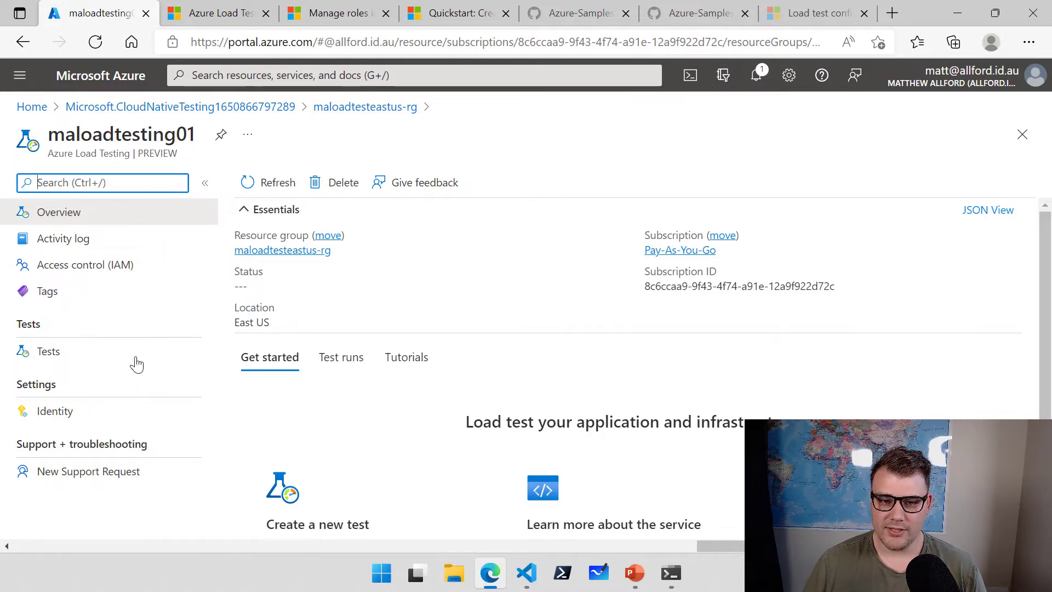
Create a test named mattallford.com with description 'get request' and continue to the Test plan step.
{"action": "left_click", "coordinate": [48, 351]}
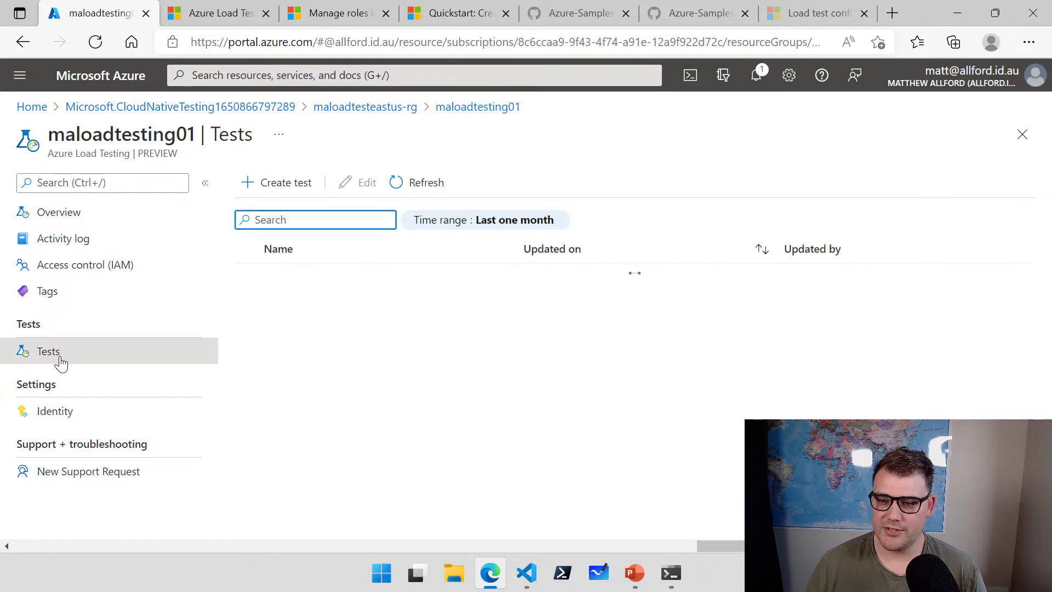
{"action": "left_click", "coordinate": [304, 186]}
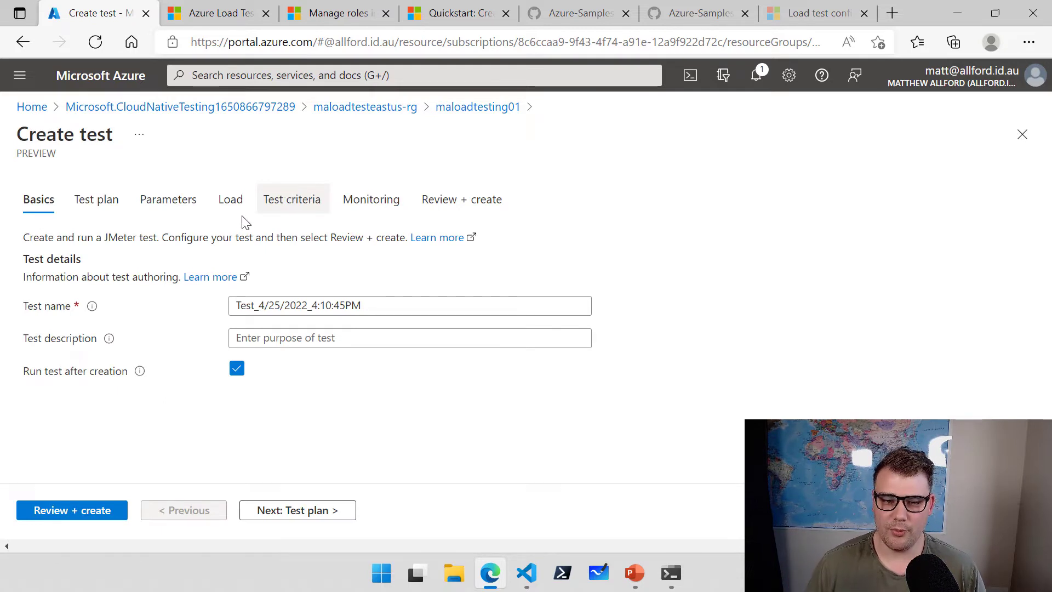
{"action": "left_click_drag", "start_coordinate": [389, 308], "coordinate": [258, 308]}
{"action": "key", "text": "ctrl+a"}
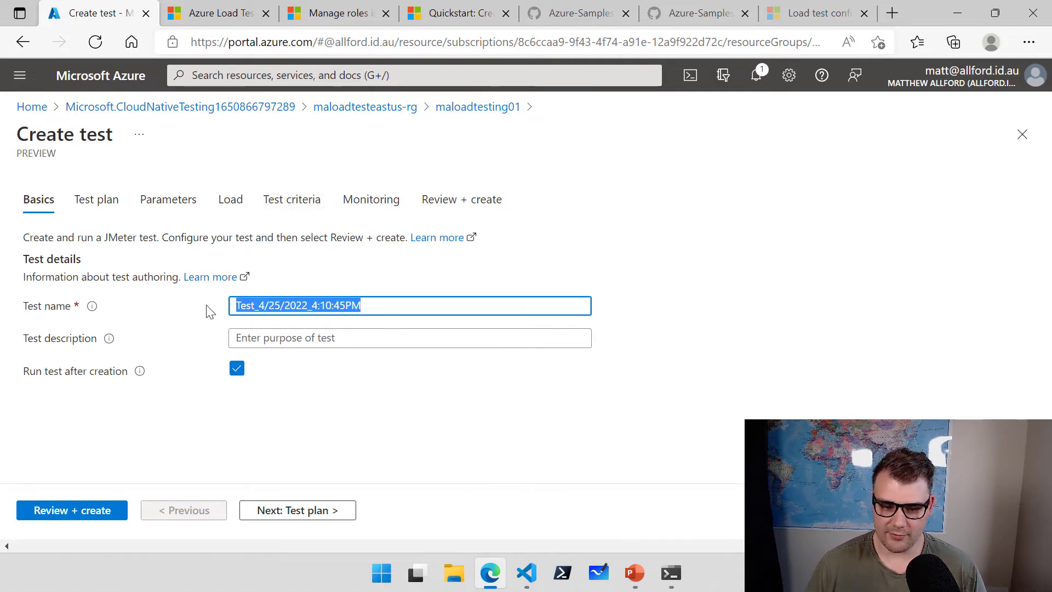
{"action": "type", "text": "mattallford.com"}
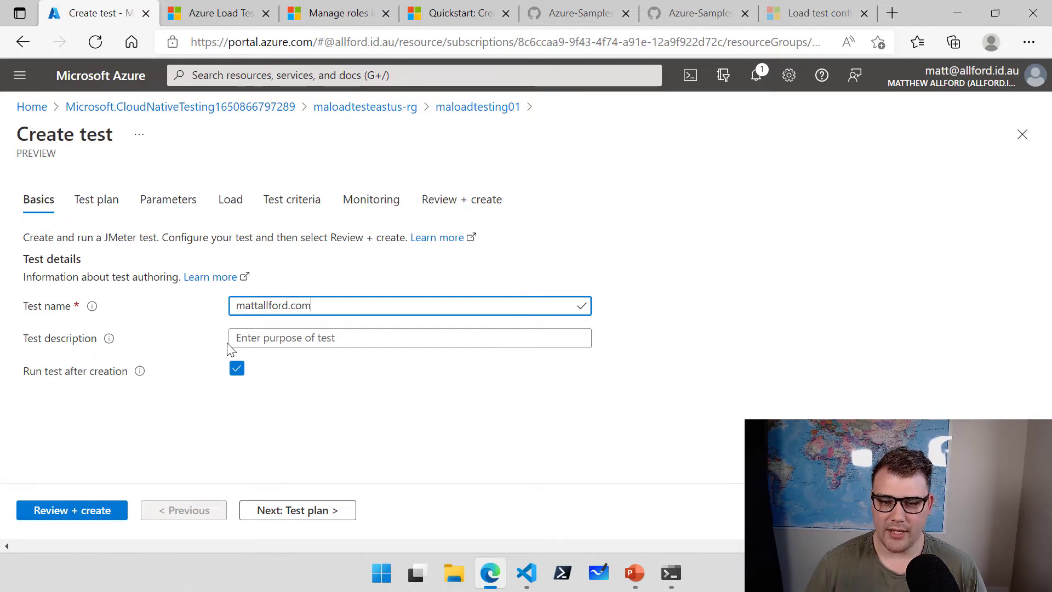
{"action": "left_click", "coordinate": [261, 339]}
{"action": "type", "text": "get"}
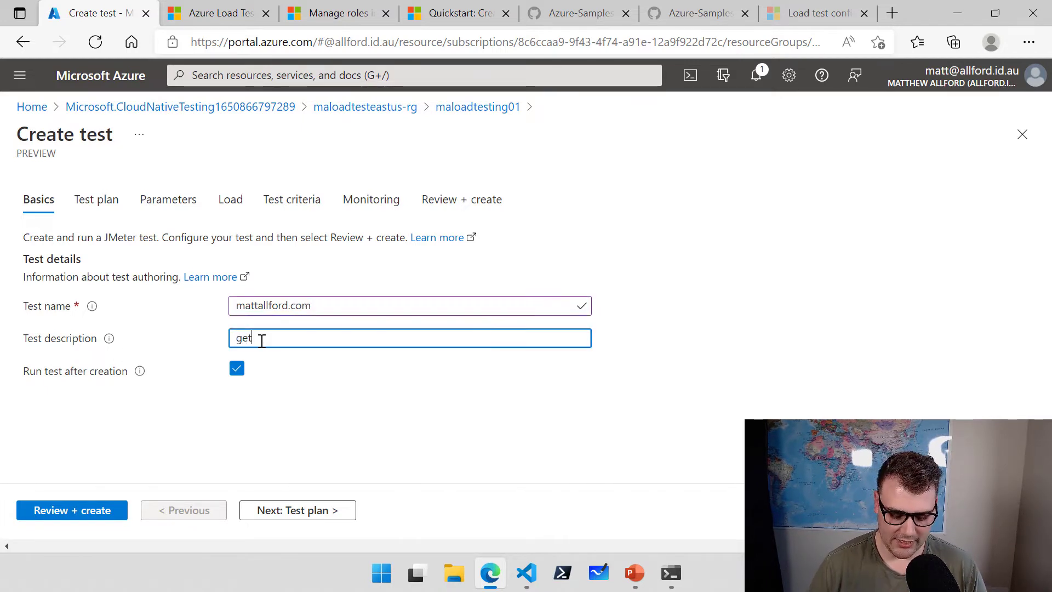
{"action": "type", "text": " request"}
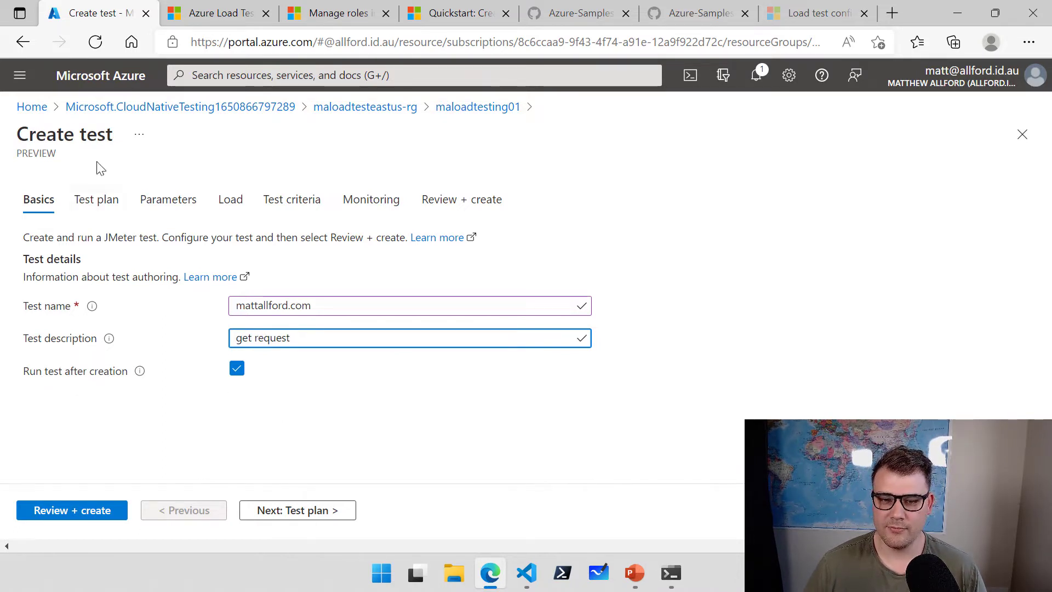
{"action": "left_click", "coordinate": [295, 514]}
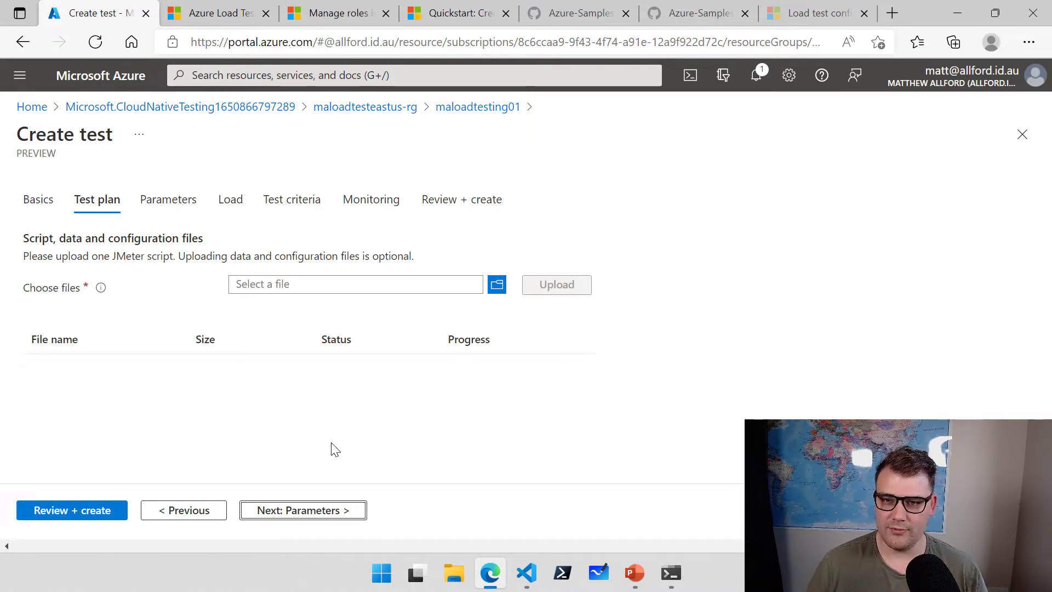
Switch to the Microsoft Docs quickstart on creating and running a load test.
{"action": "left_click", "coordinate": [457, 16]}
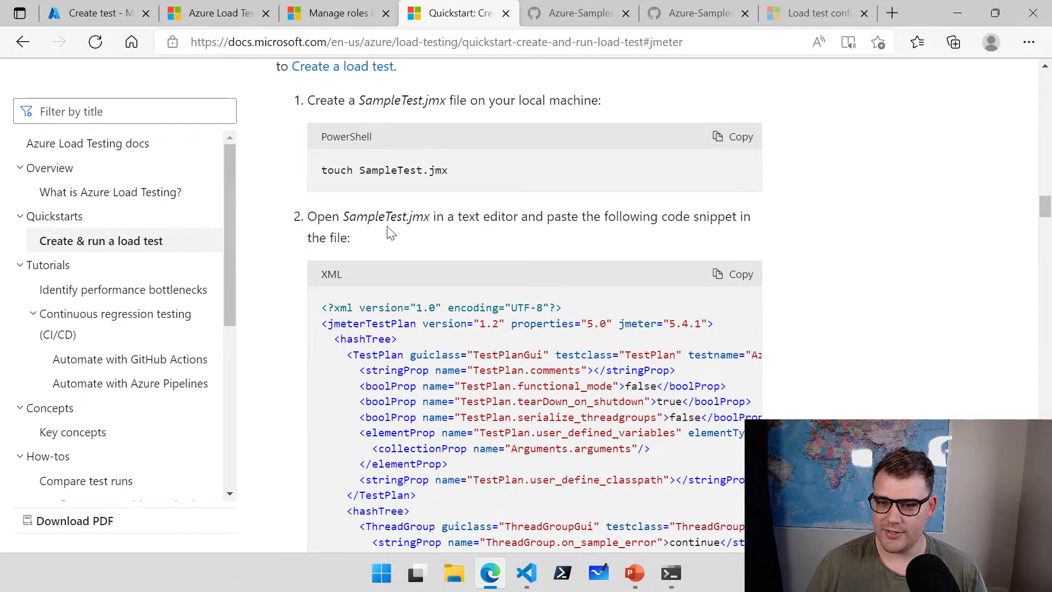
Copy the sample SampleTest.jmx XML test plan from step 2 of the quickstart.
{"action": "left_click_drag", "start_coordinate": [349, 217], "coordinate": [428, 220]}
{"action": "left_click", "coordinate": [430, 220]}
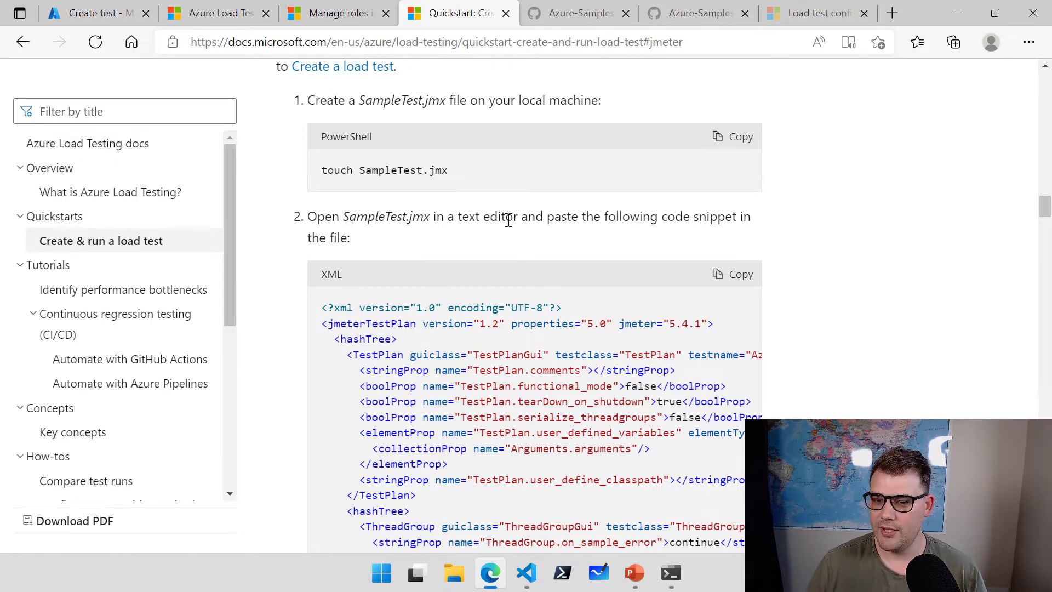
{"action": "scroll", "coordinate": [499, 222], "scroll_direction": "down", "scroll_amount": 3}
{"action": "scroll", "coordinate": [500, 222], "scroll_direction": "up", "scroll_amount": 1}
{"action": "scroll", "coordinate": [656, 221], "scroll_direction": "down", "scroll_amount": 1}
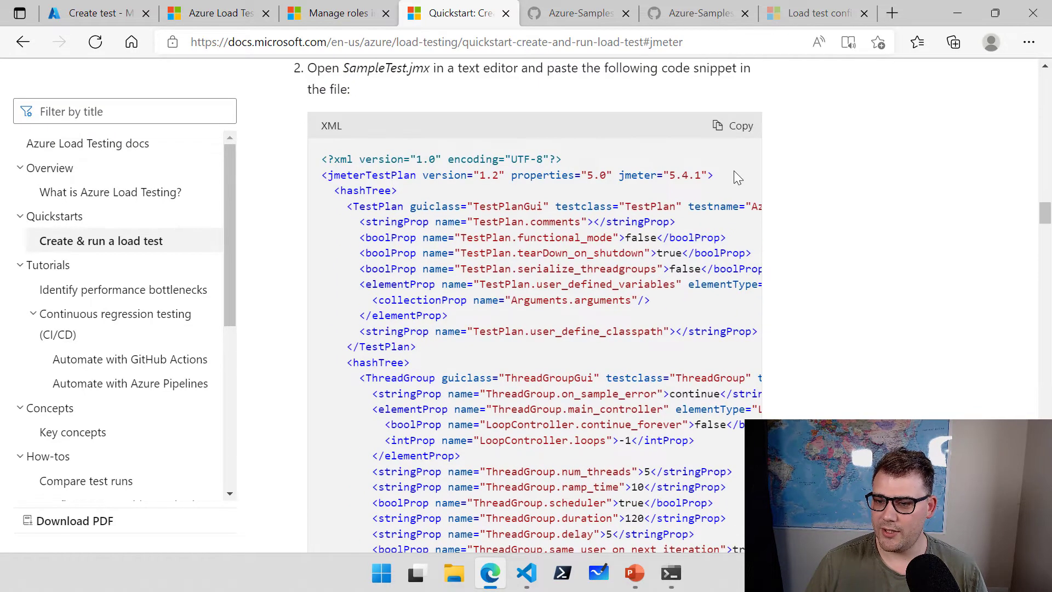
{"action": "left_click", "coordinate": [738, 136]}
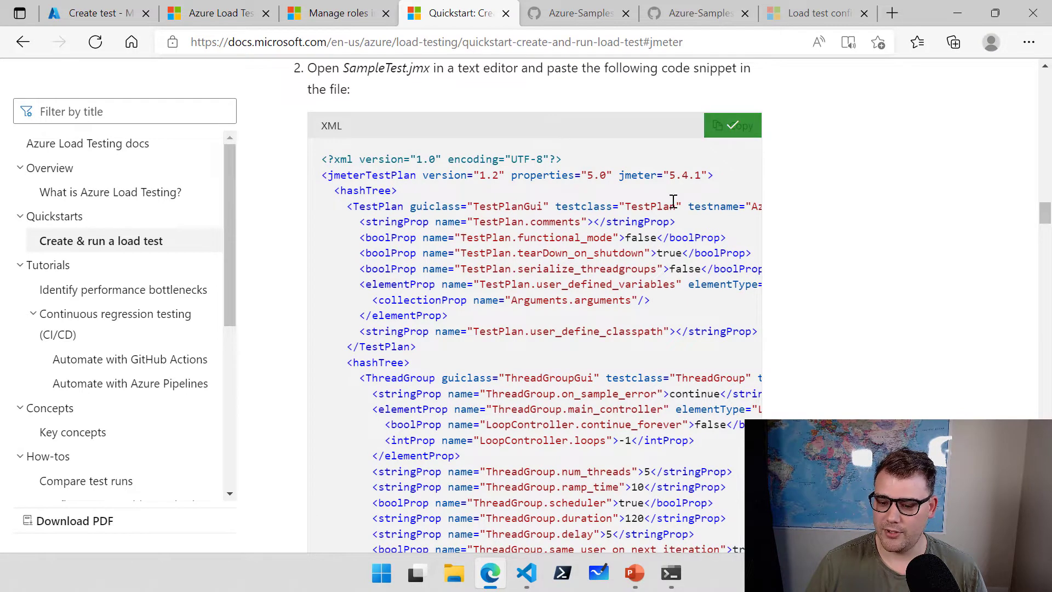
Paste the copied JMeter test plan into a new untitled file in Visual Studio Code.
{"action": "left_click", "coordinate": [525, 577]}
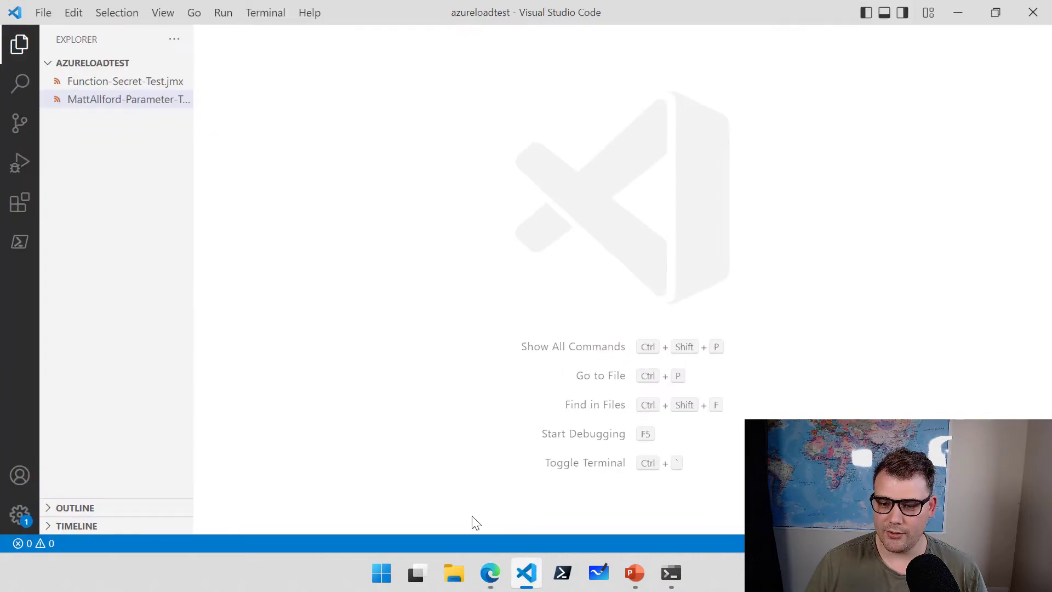
{"action": "left_click", "coordinate": [43, 13]}
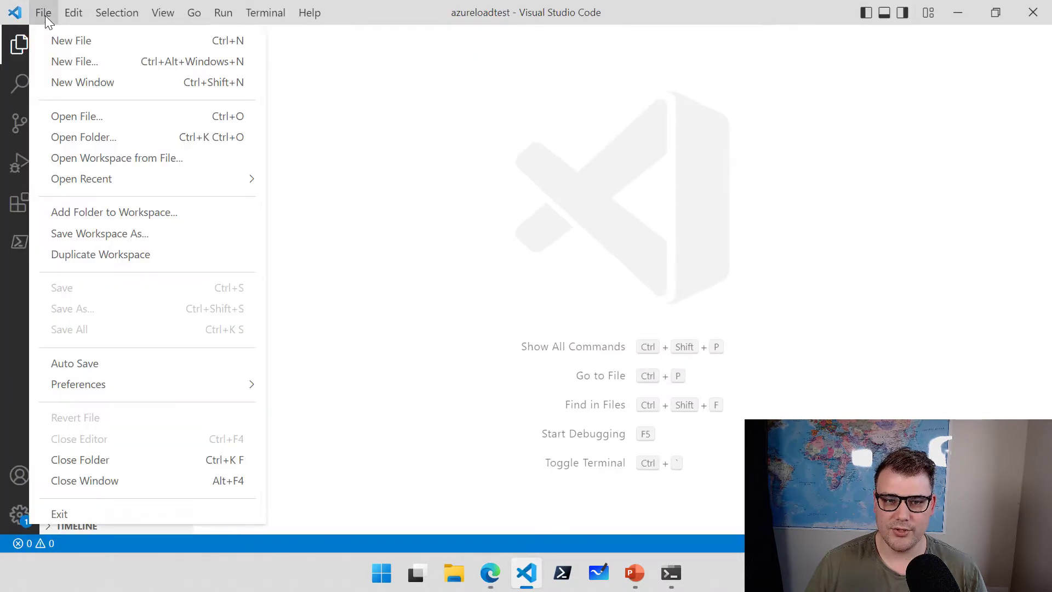
{"action": "left_click", "coordinate": [52, 47]}
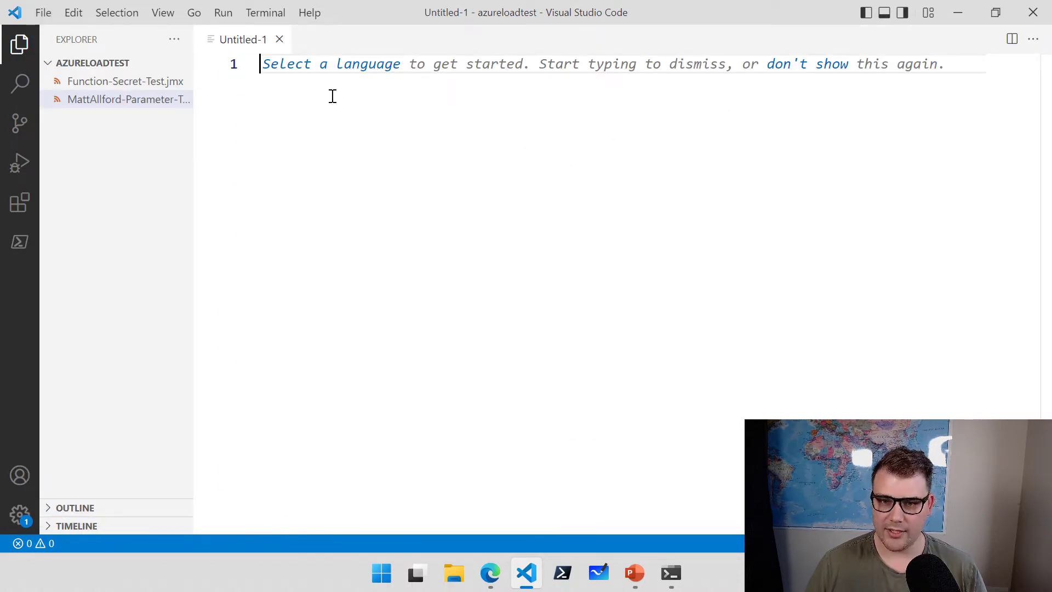
{"action": "key", "text": "ctrl+v"}
{"action": "scroll", "coordinate": [351, 165], "scroll_direction": "up", "scroll_amount": 9}
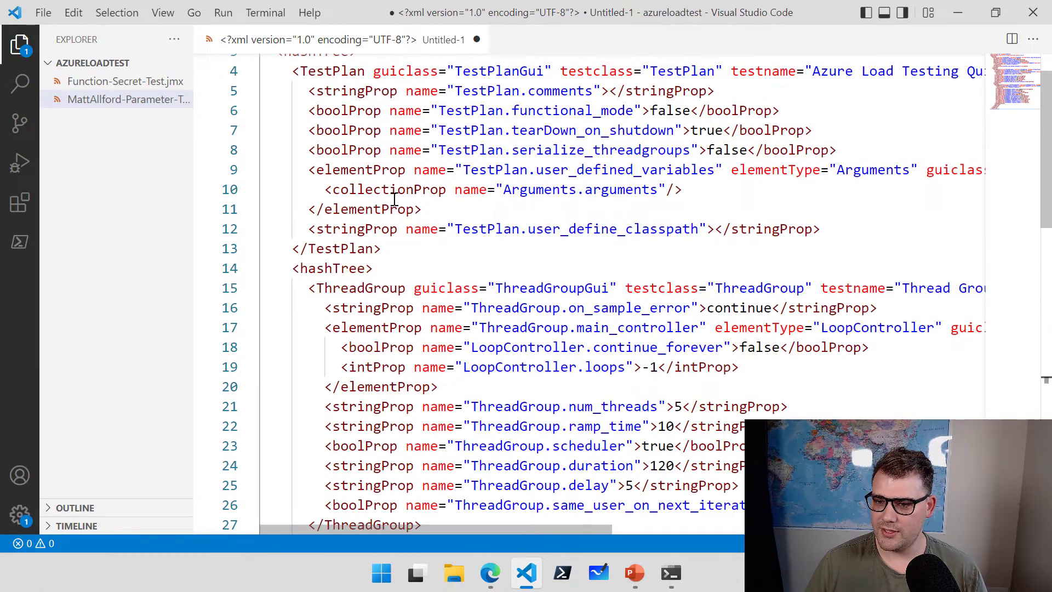
{"action": "scroll", "coordinate": [395, 199], "scroll_direction": "up", "scroll_amount": 1}
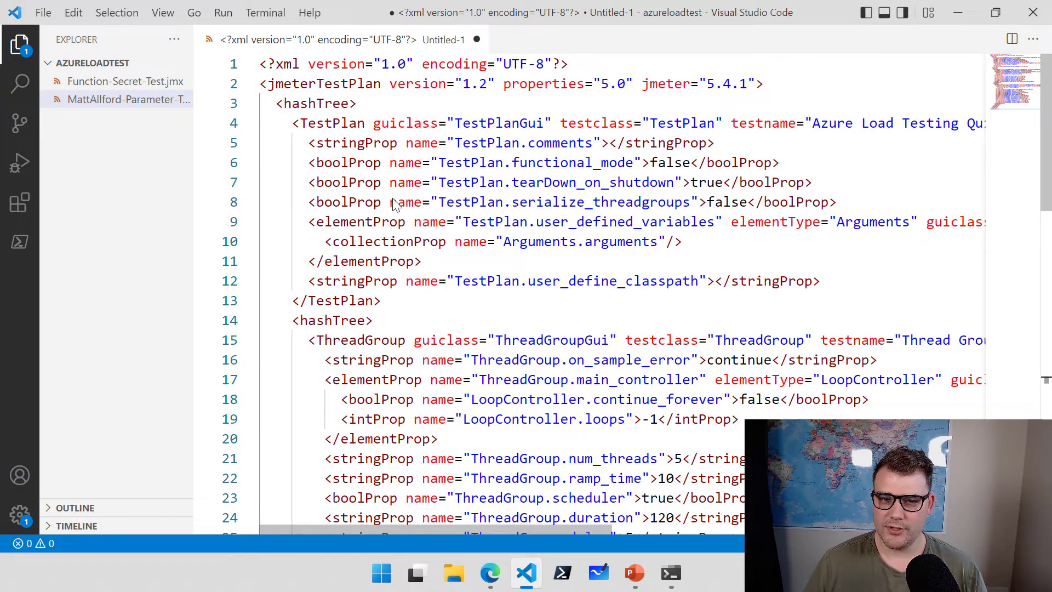
Save the file as mattallford.jmx with the All Files save type.
{"action": "key", "text": "ctrl+s"}
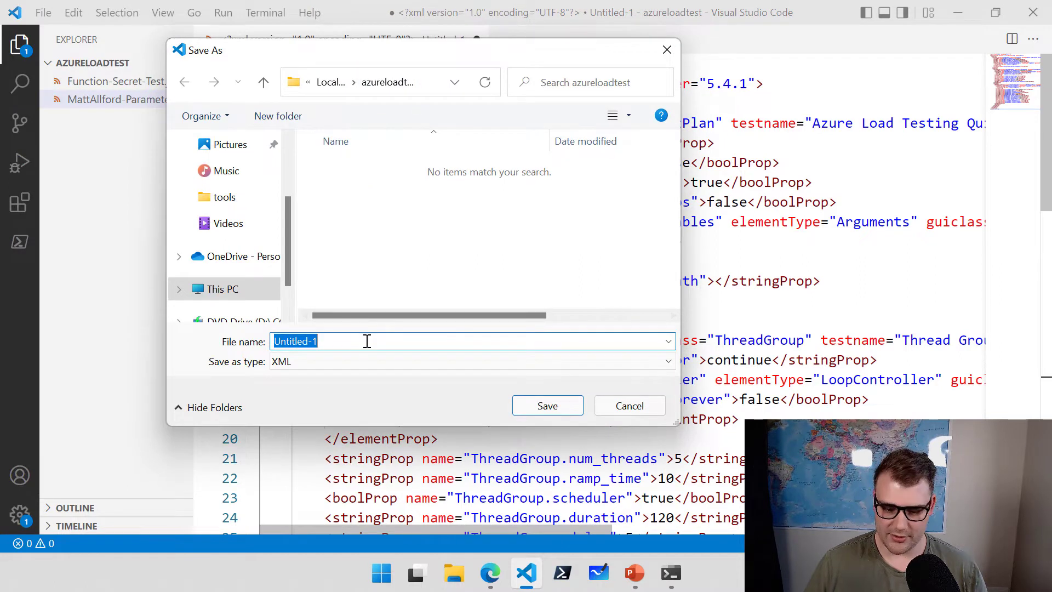
{"action": "type", "text": "matta"}
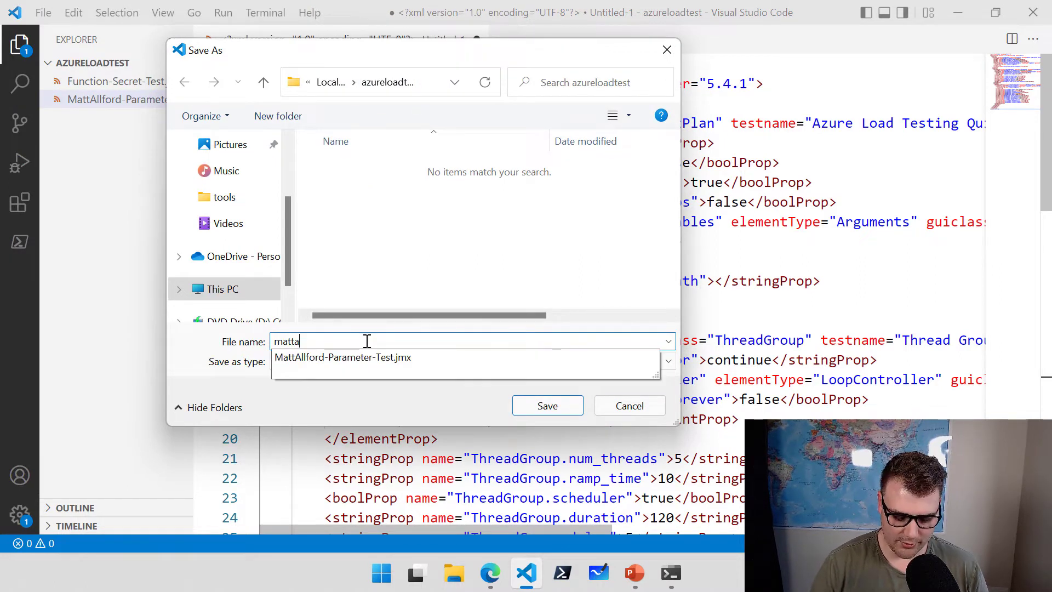
{"action": "type", "text": "llford.jmx"}
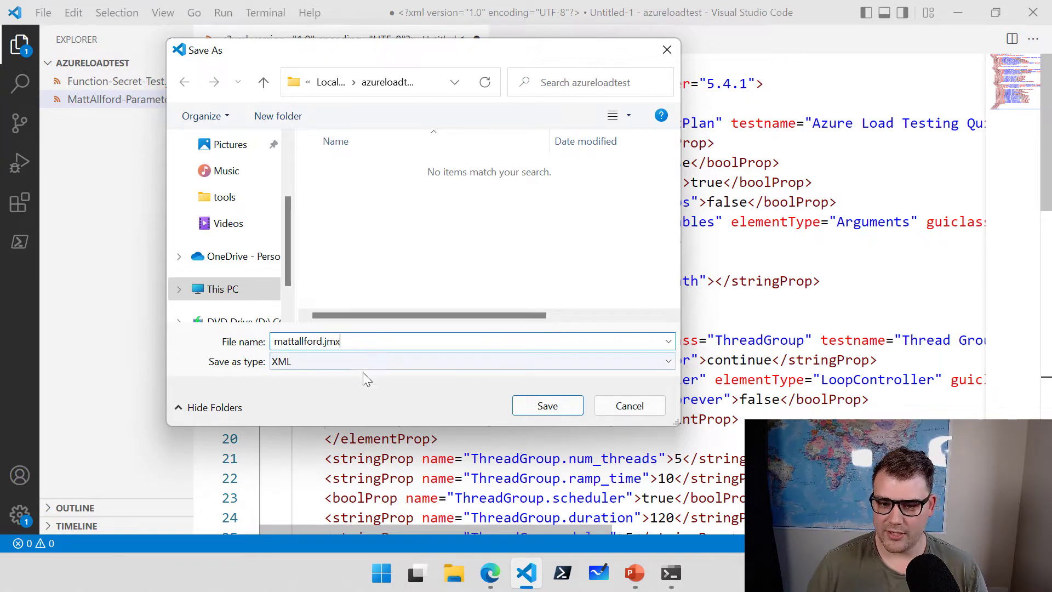
{"action": "left_click", "coordinate": [366, 363]}
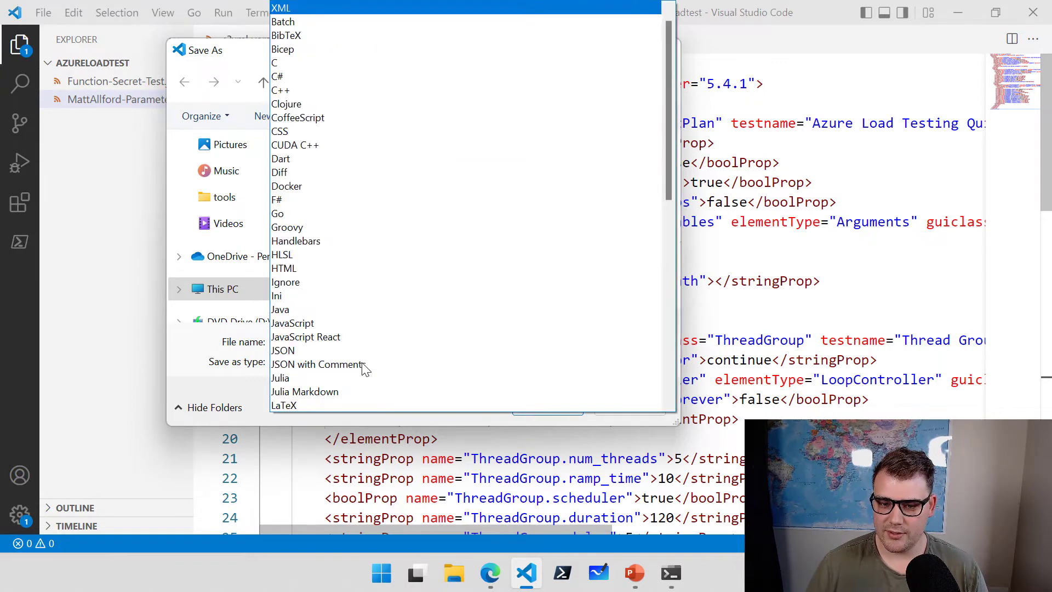
{"action": "left_click", "coordinate": [287, 8]}
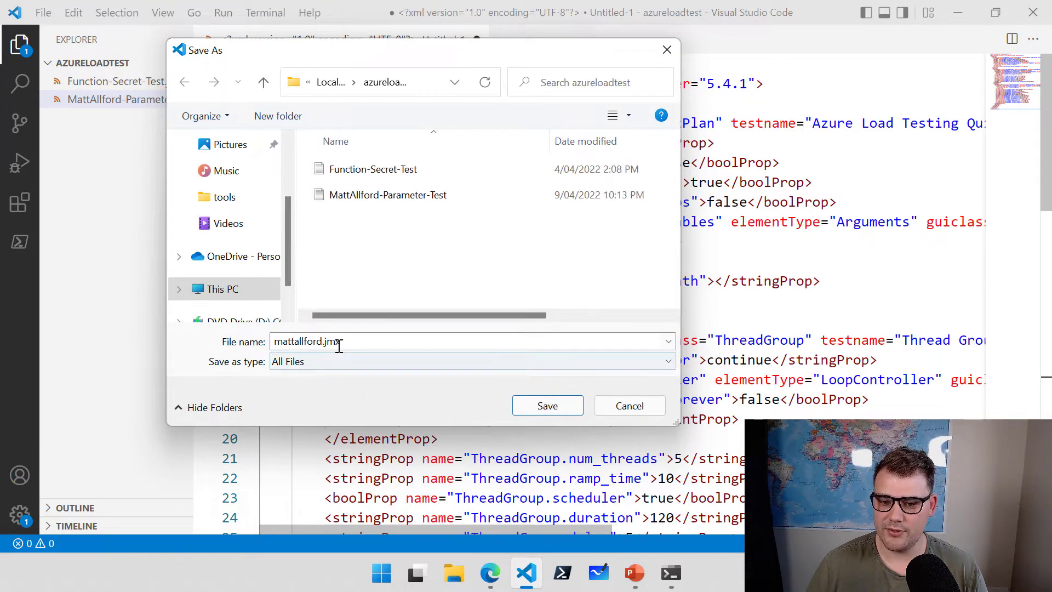
{"action": "left_click", "coordinate": [548, 406]}
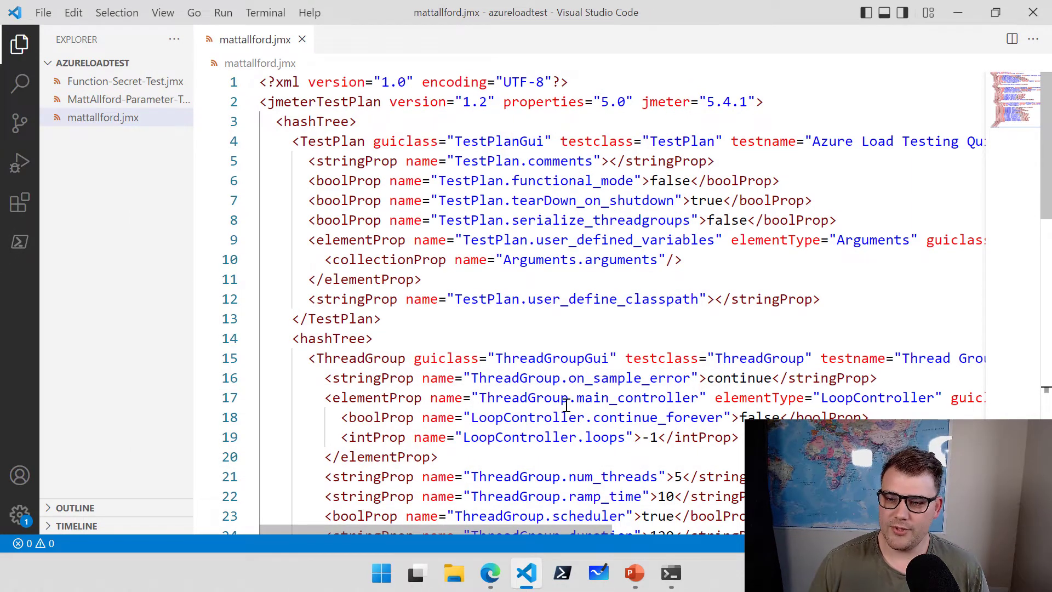
Mark up the ThreadGroup thread, ramp-up and duration settings in mattallford.jmx.
{"action": "scroll", "coordinate": [737, 307], "scroll_direction": "down", "scroll_amount": 4}
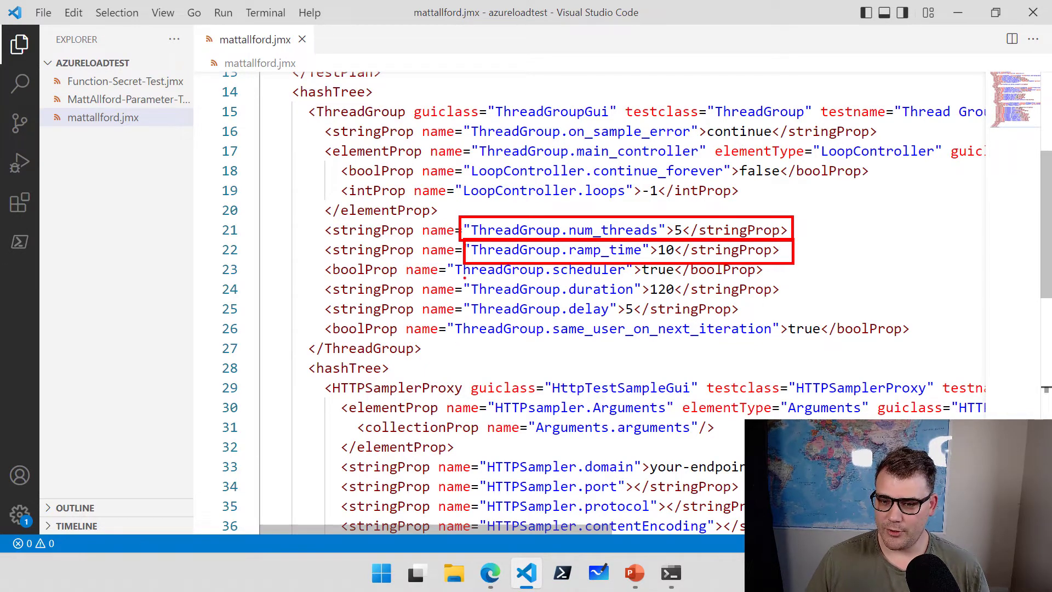
{"action": "mouse_move", "coordinate": [465, 279]}
{"action": "left_mouse_down"}
{"action": "mouse_move", "coordinate": [638, 300]}
{"action": "mouse_move", "coordinate": [794, 299]}
{"action": "left_mouse_up"}
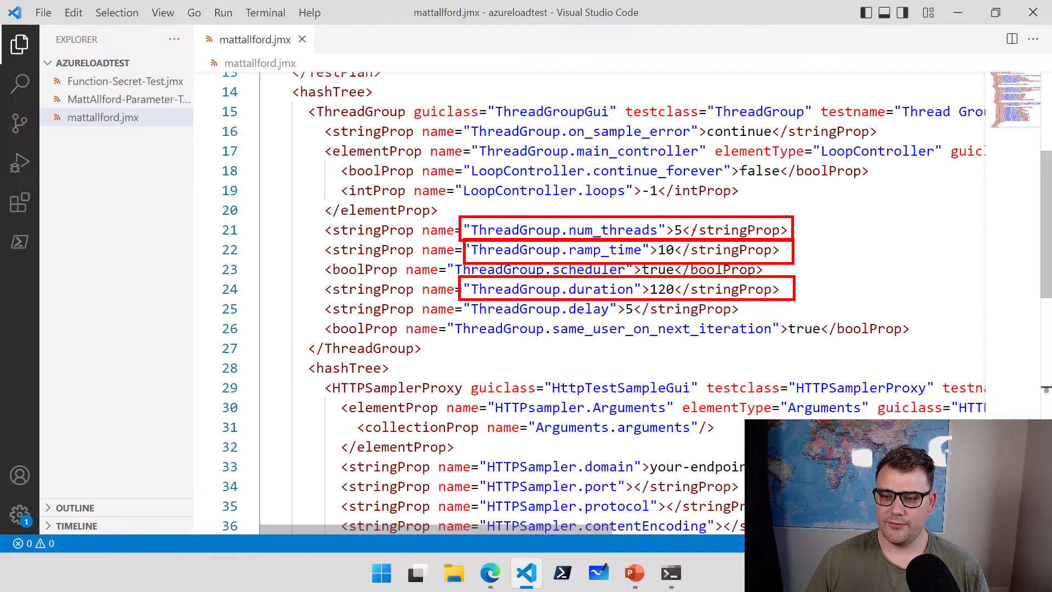
{"action": "left_click_drag", "start_coordinate": [685, 224], "coordinate": [714, 186]}
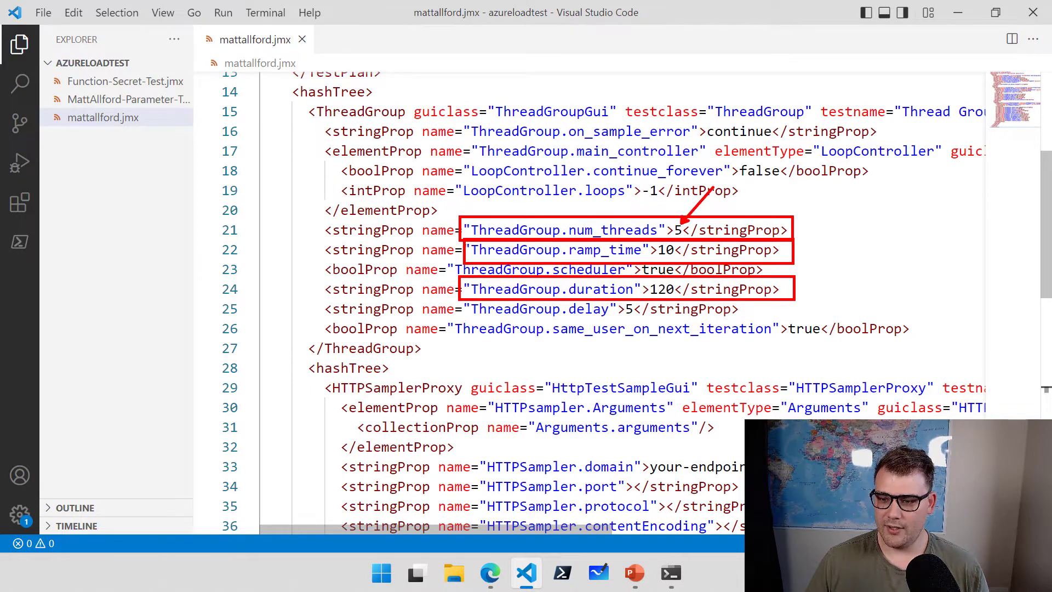
{"action": "left_click_drag", "start_coordinate": [681, 240], "coordinate": [761, 212]}
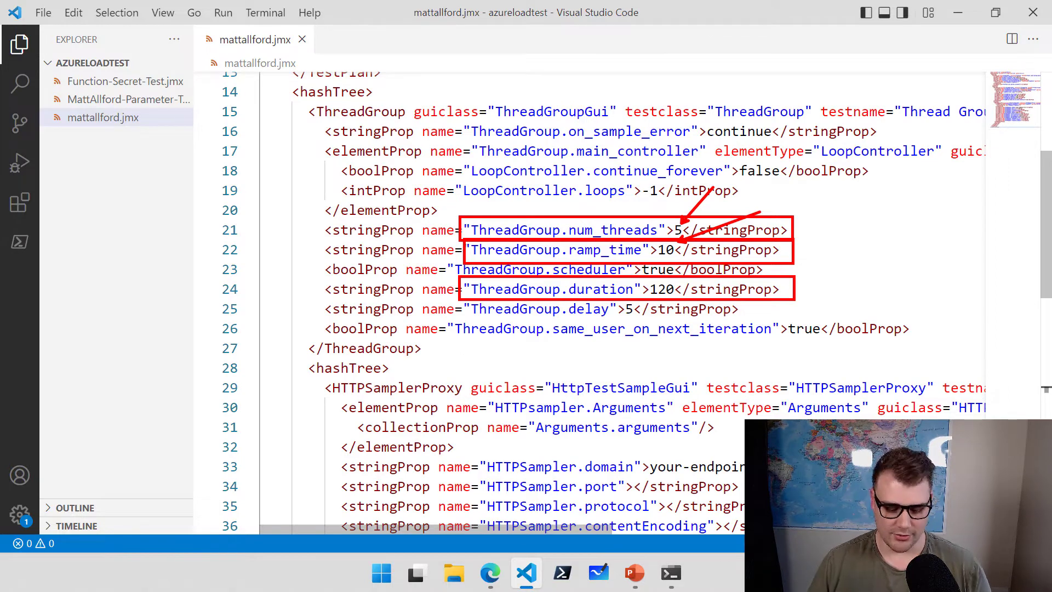
{"action": "key", "text": "Escape"}
Change the ThreadGroup threads to 10, ramp-up to 20 and duration to 60.
{"action": "left_click", "coordinate": [681, 230]}
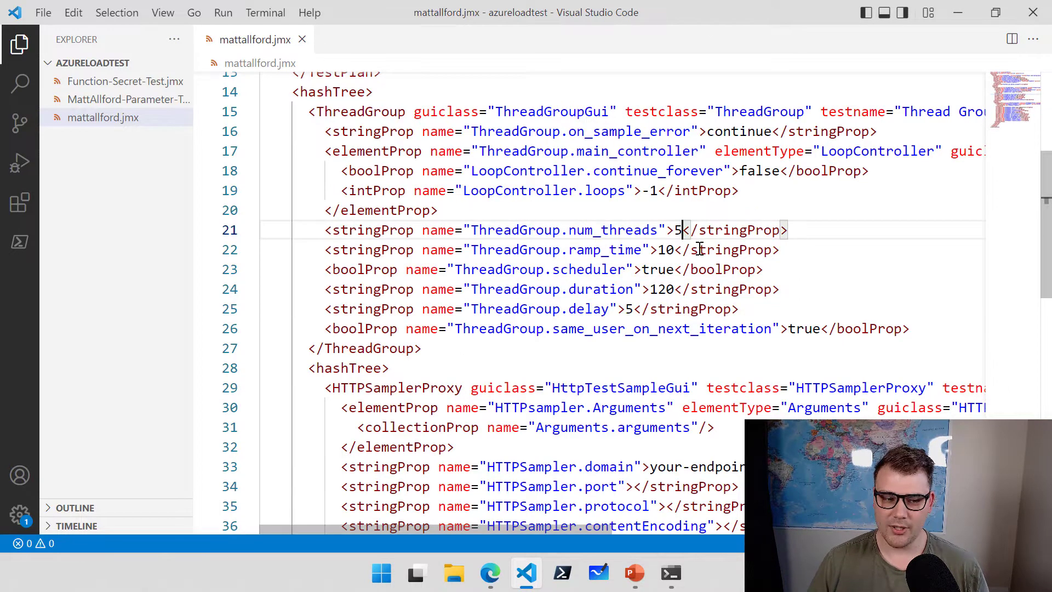
{"action": "key", "text": "BackSpace"}
{"action": "type", "text": "10"}
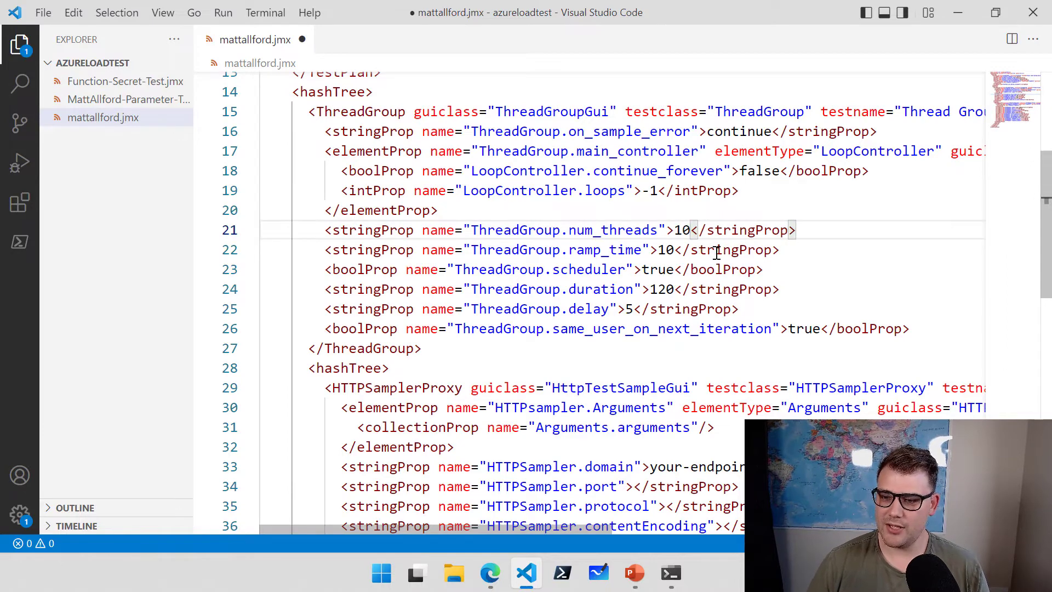
{"action": "left_click", "coordinate": [676, 251]}
{"action": "key", "text": "BackSpace"}
{"action": "key", "text": "BackSpace"}
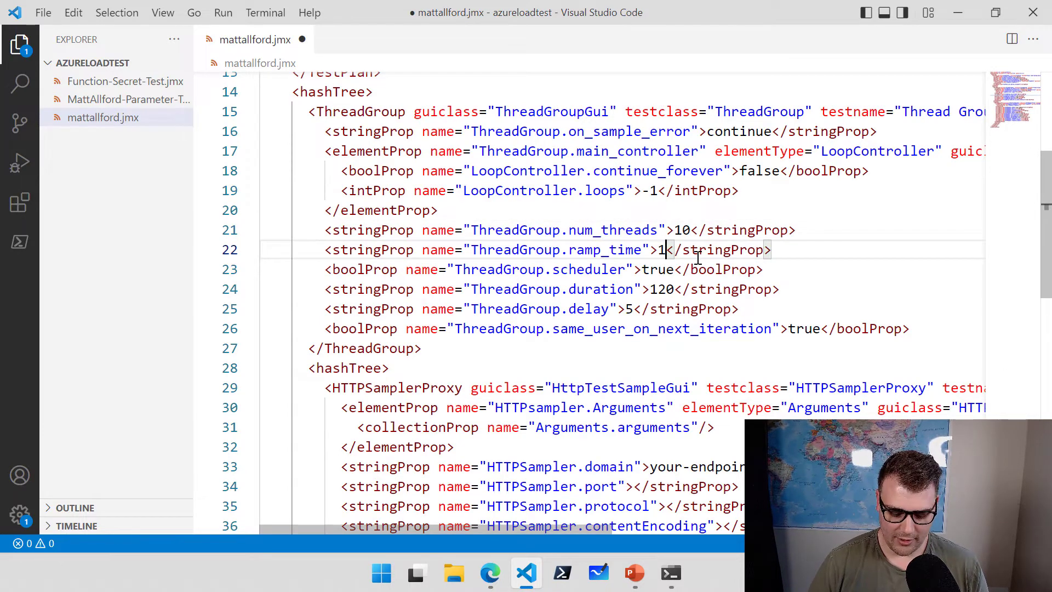
{"action": "type", "text": "20"}
{"action": "left_click", "coordinate": [678, 289]}
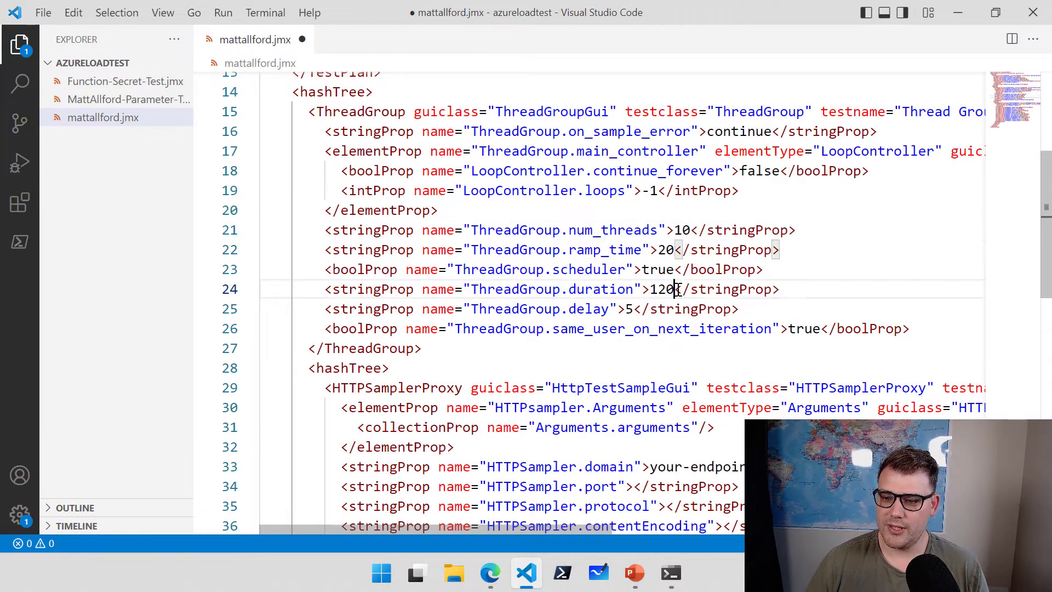
{"action": "key", "text": "BackSpace"}
{"action": "key", "text": "BackSpace"}
{"action": "key", "text": "BackSpace"}
{"action": "type", "text": "60"}
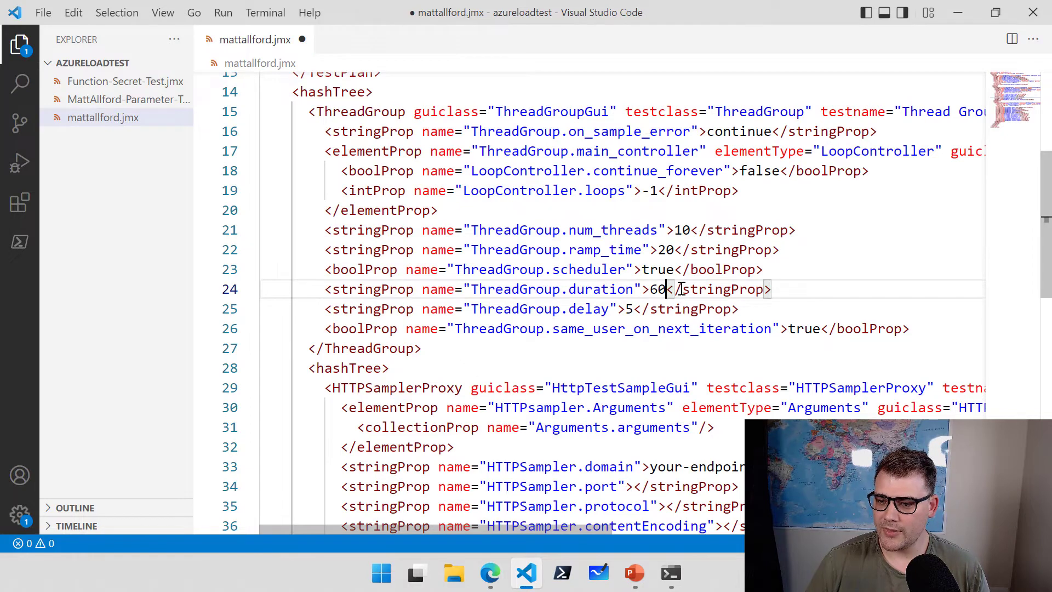
Replace your-endpoint-url with mattallford.com in the HTTPSampler domain and save mattallford.jmx.
{"action": "scroll", "coordinate": [681, 288], "scroll_direction": "down", "scroll_amount": 4}
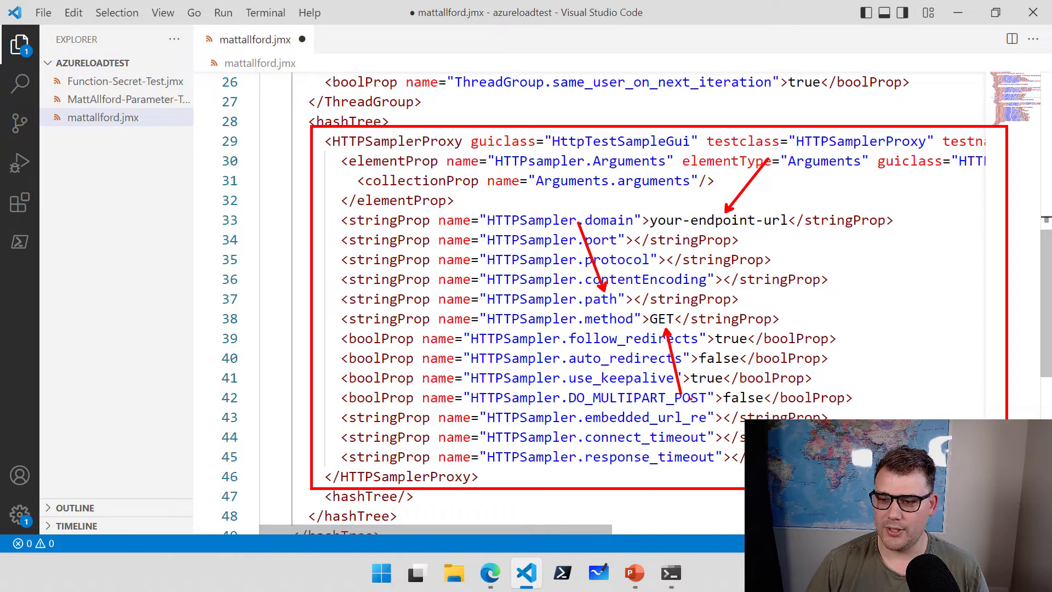
{"action": "left_click_drag", "start_coordinate": [788, 220], "coordinate": [650, 220]}
{"action": "type", "text": "mattall"}
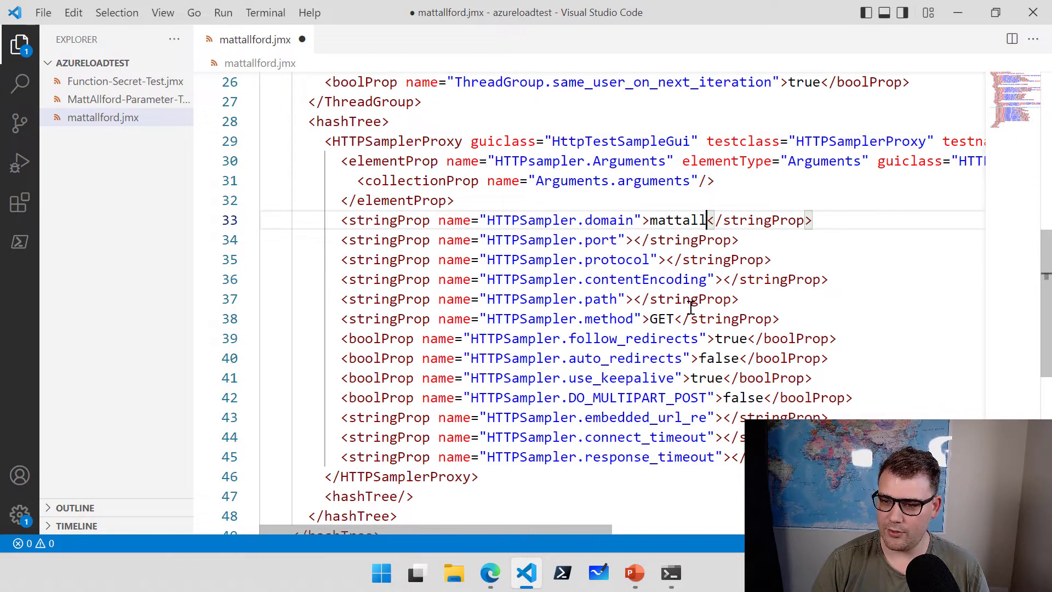
{"action": "type", "text": "ford.com"}
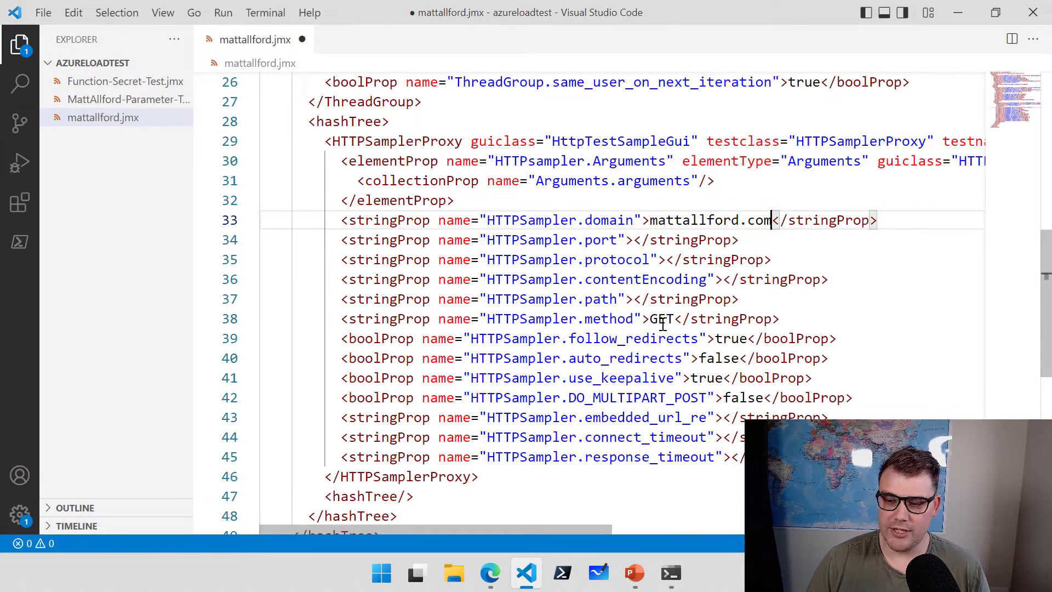
{"action": "scroll", "coordinate": [674, 327], "scroll_direction": "down", "scroll_amount": 3}
{"action": "scroll", "coordinate": [675, 327], "scroll_direction": "up", "scroll_amount": 5}
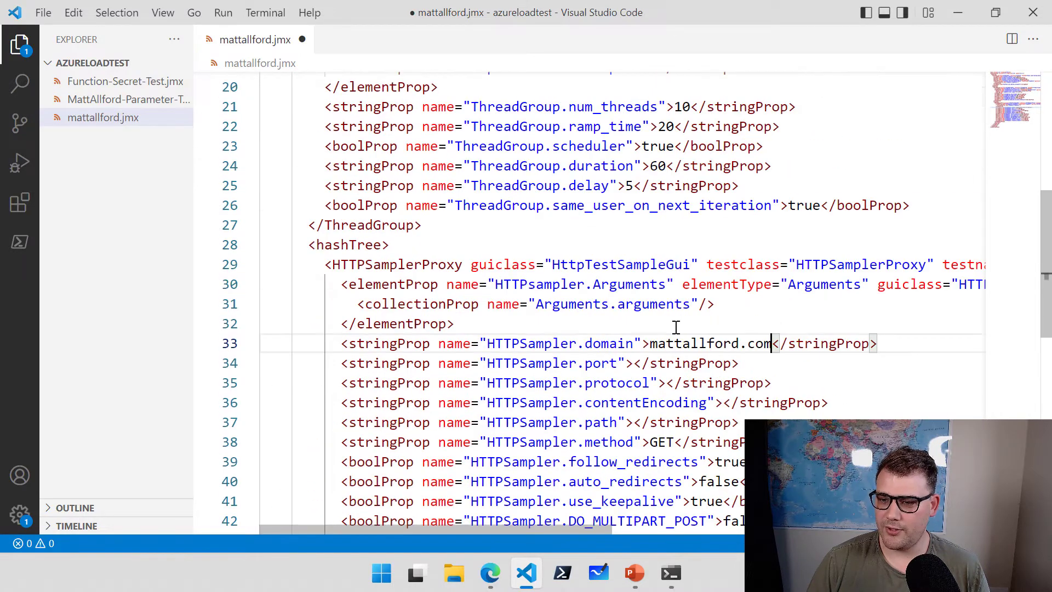
{"action": "scroll", "coordinate": [676, 327], "scroll_direction": "up", "scroll_amount": 6}
{"action": "left_click", "coordinate": [625, 315]}
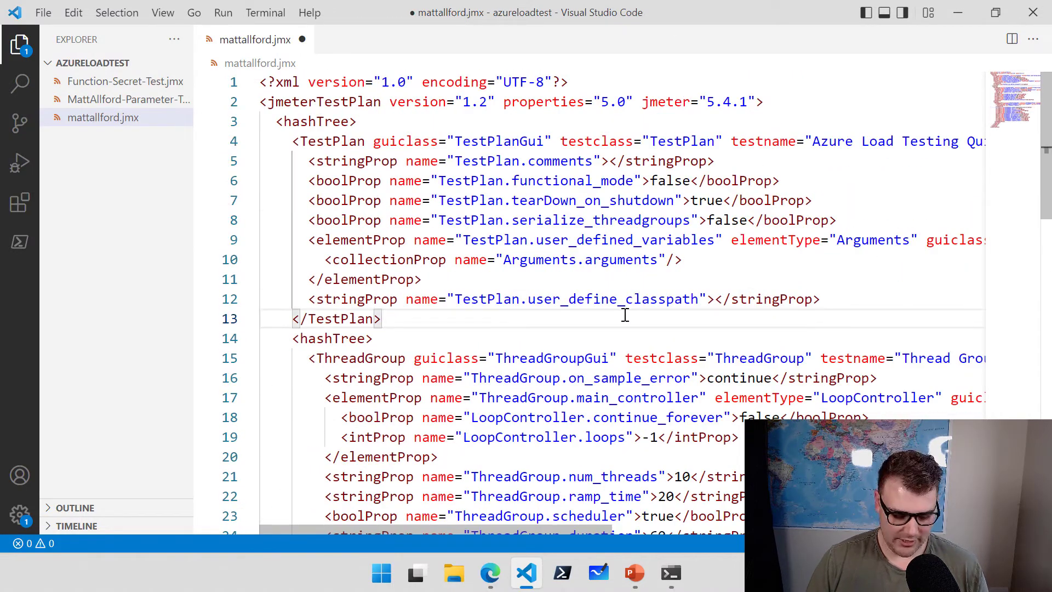
{"action": "key", "text": "ctrl+s"}
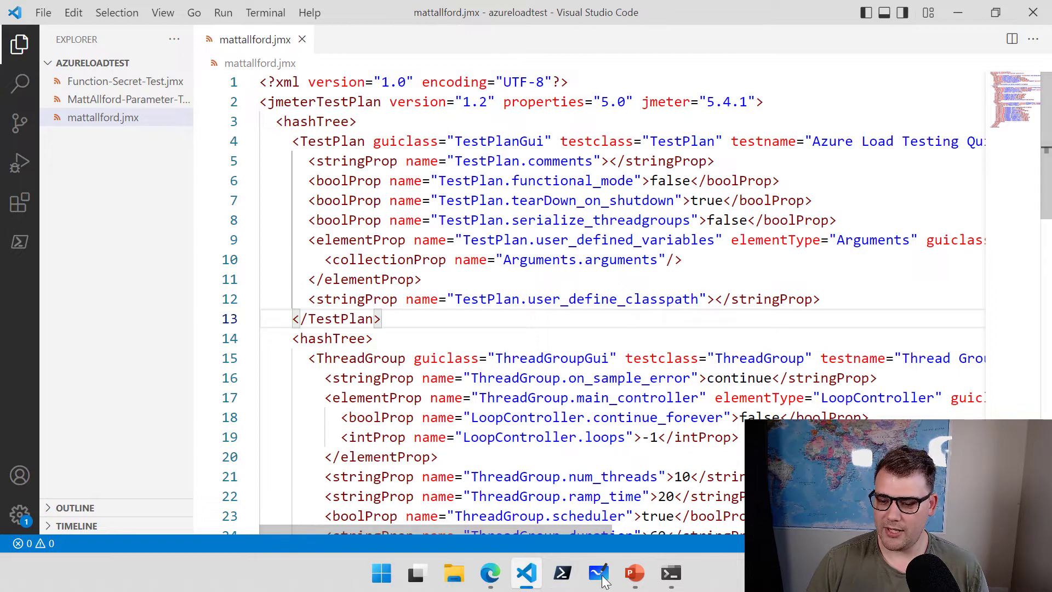
Upload mattallford.jmx from the azureloadtest folder as the new test's JMeter script.
{"action": "left_click", "coordinate": [489, 574]}
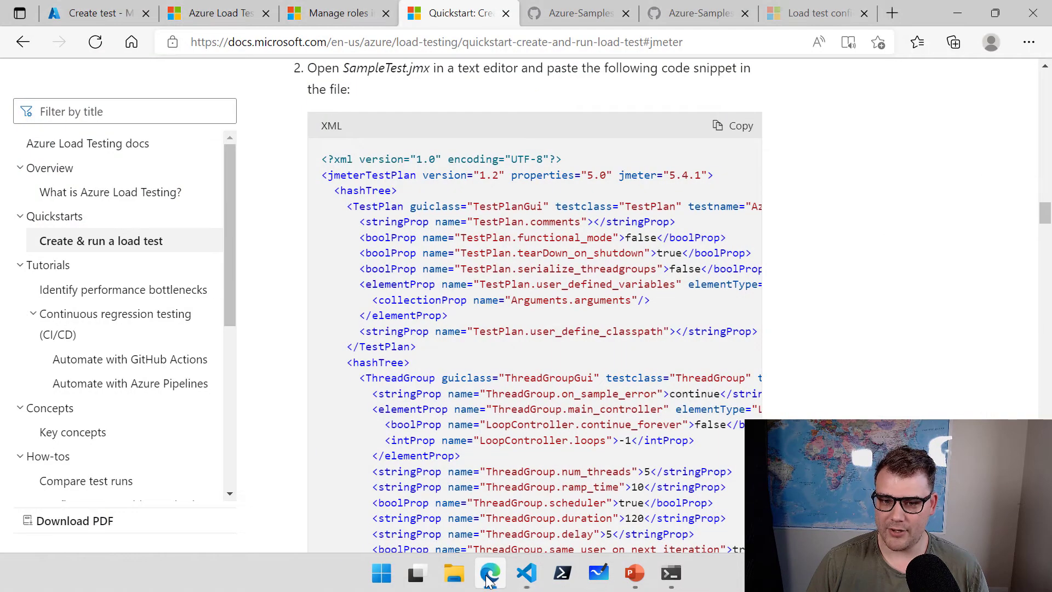
{"action": "left_click", "coordinate": [97, 17]}
{"action": "left_click", "coordinate": [495, 296]}
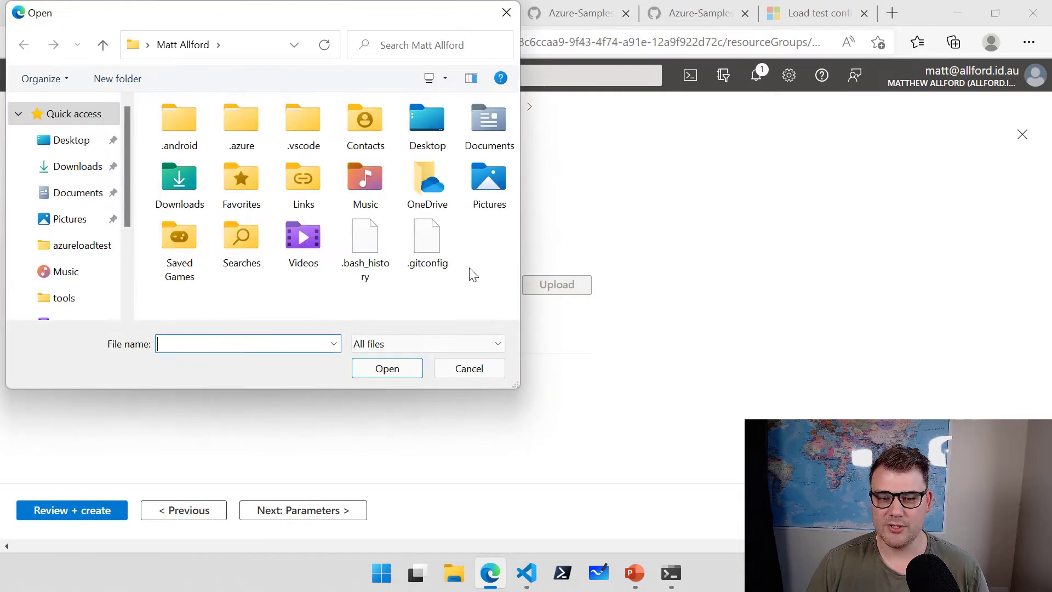
{"action": "scroll", "coordinate": [66, 291], "scroll_direction": "down", "scroll_amount": 5}
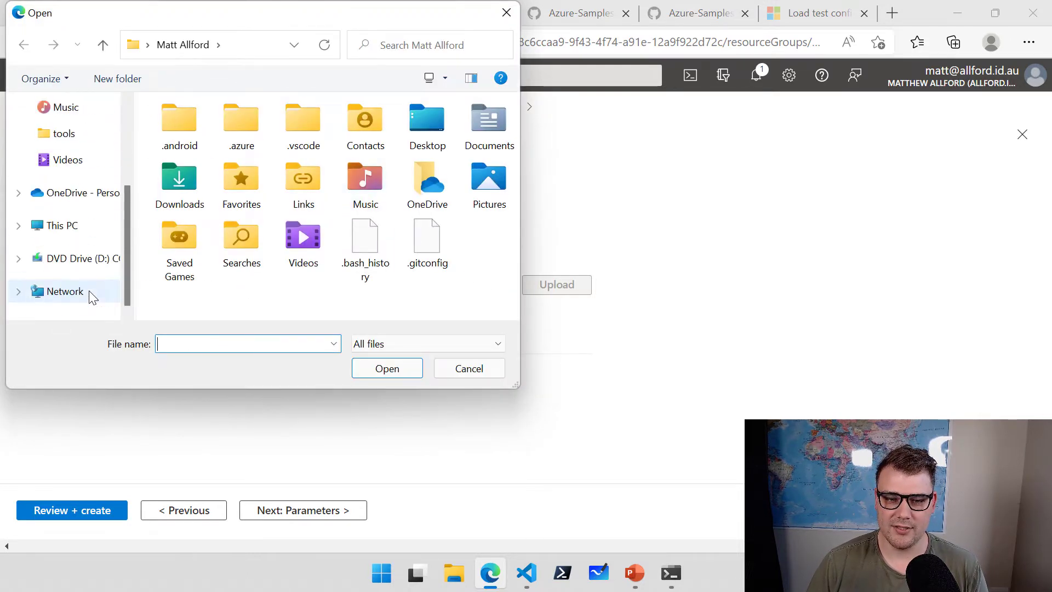
{"action": "scroll", "coordinate": [93, 291], "scroll_direction": "up", "scroll_amount": 4}
{"action": "left_click", "coordinate": [92, 213]}
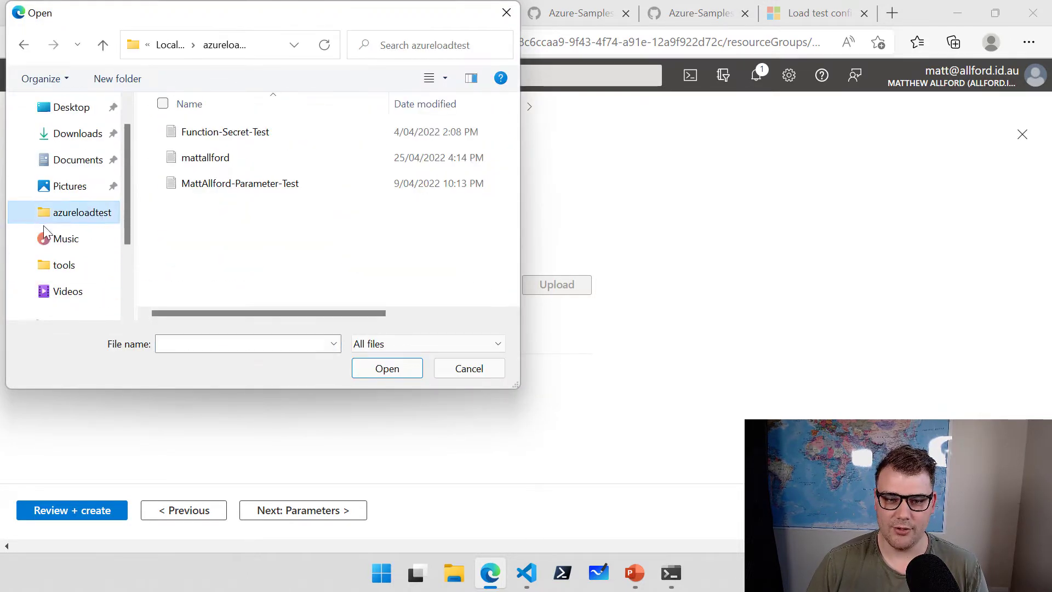
{"action": "double_click", "coordinate": [203, 159]}
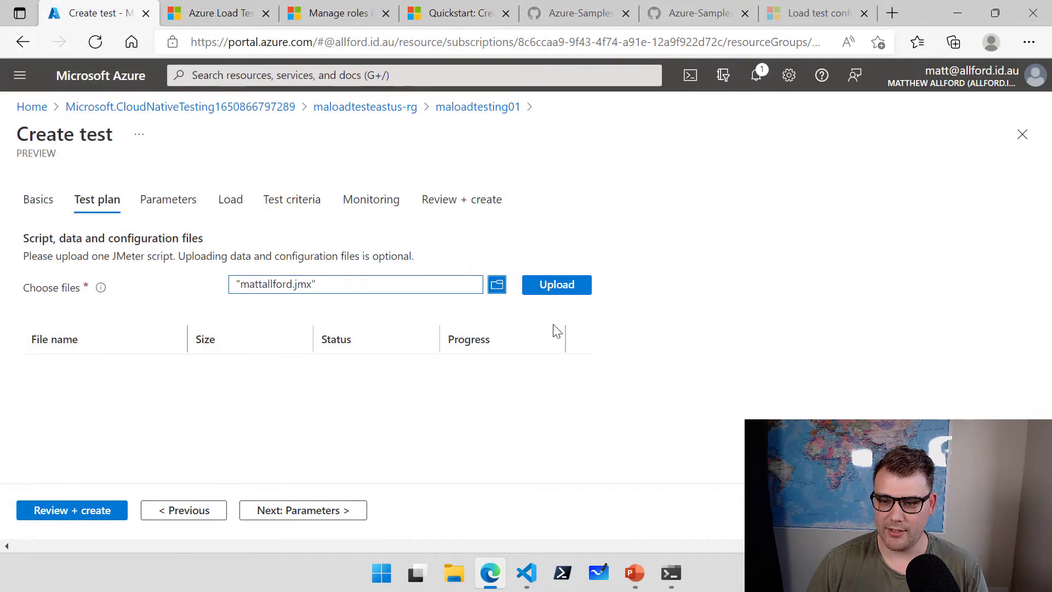
{"action": "left_click", "coordinate": [549, 295]}
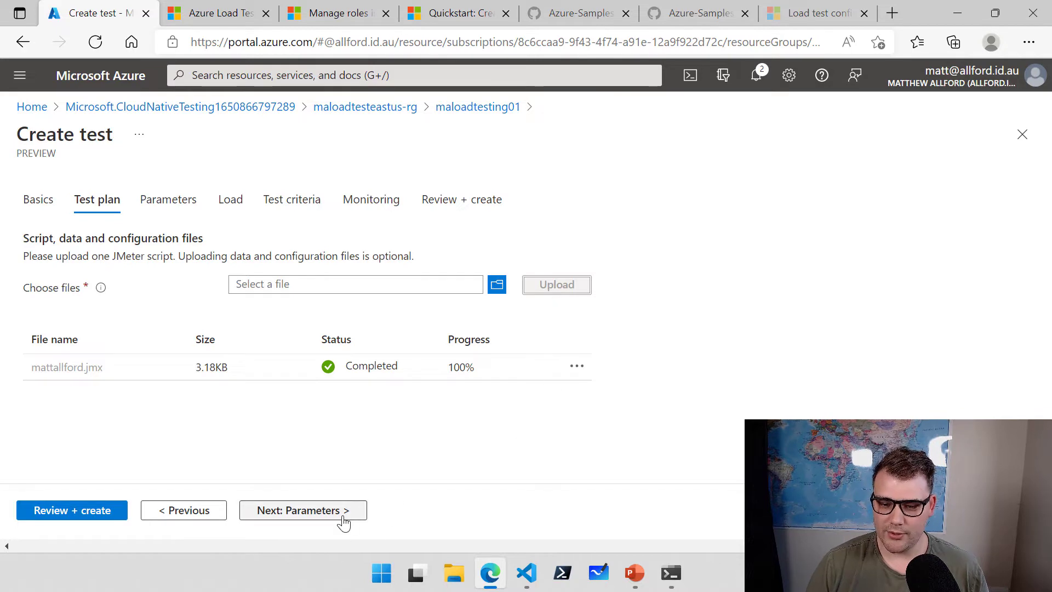
Review the Parameters step's Environment variables and Secrets sections, then continue to the Load step.
{"action": "left_click", "coordinate": [344, 522]}
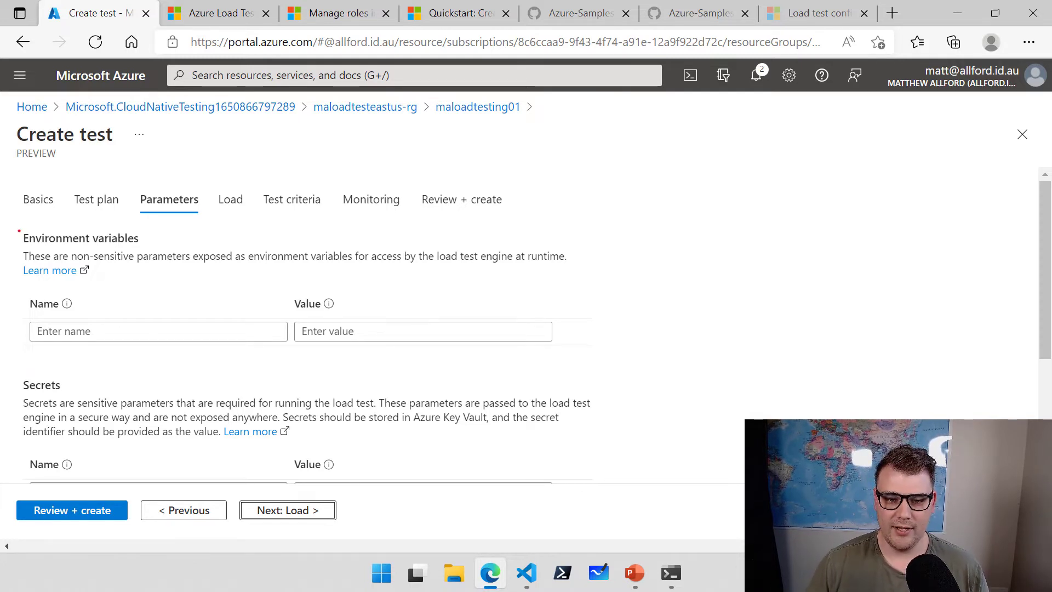
{"action": "left_click_drag", "start_coordinate": [17, 221], "coordinate": [157, 279]}
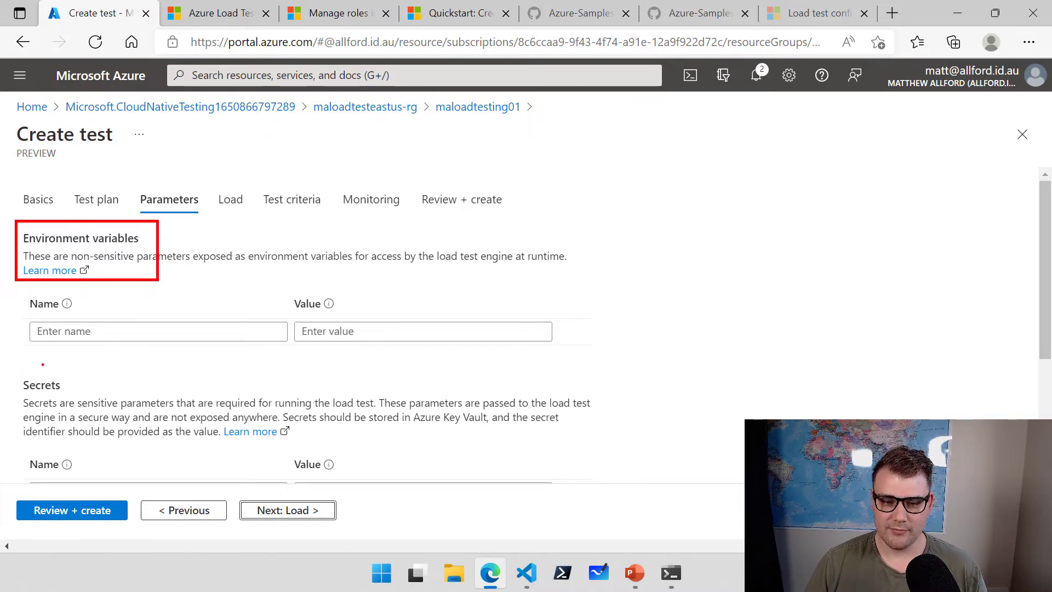
{"action": "left_click_drag", "start_coordinate": [17, 367], "coordinate": [314, 451]}
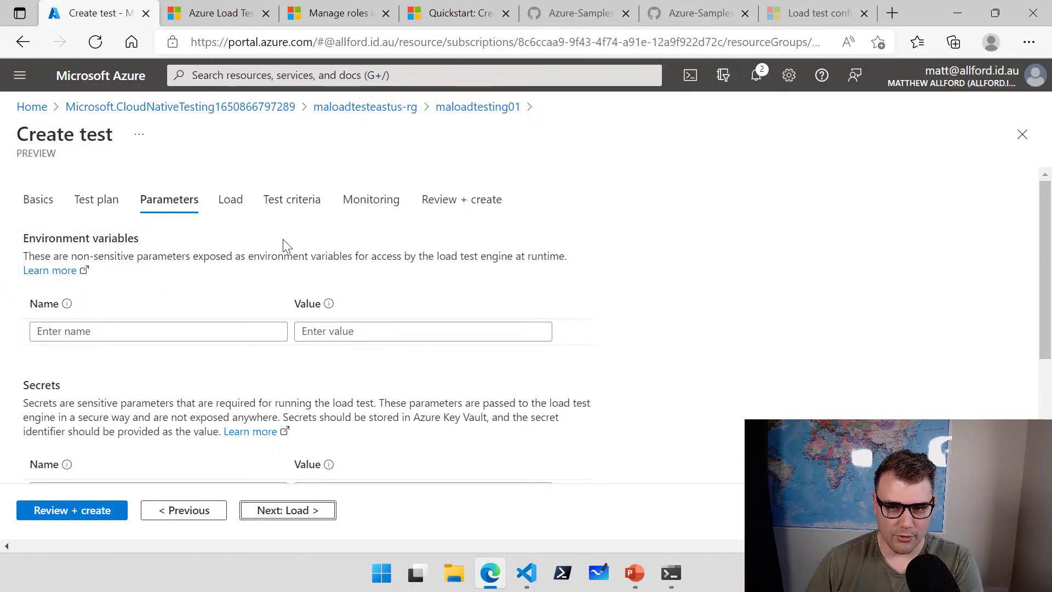
{"action": "left_click", "coordinate": [238, 206]}
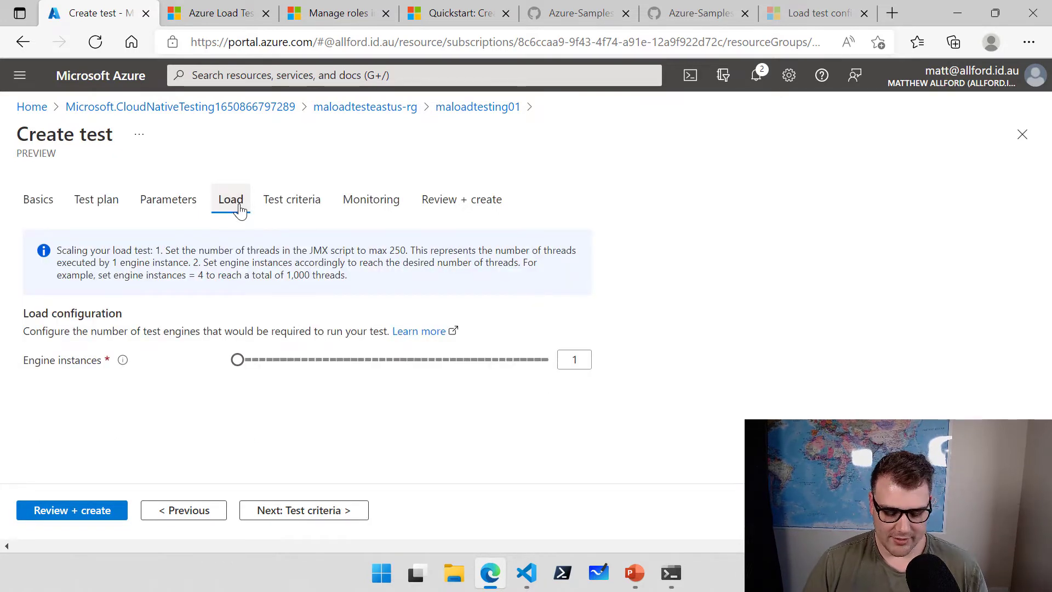
{"action": "mouse_move", "coordinate": [154, 237]}
{"action": "left_mouse_down"}
{"action": "mouse_move", "coordinate": [287, 259]}
{"action": "mouse_move", "coordinate": [410, 258]}
{"action": "left_mouse_up"}
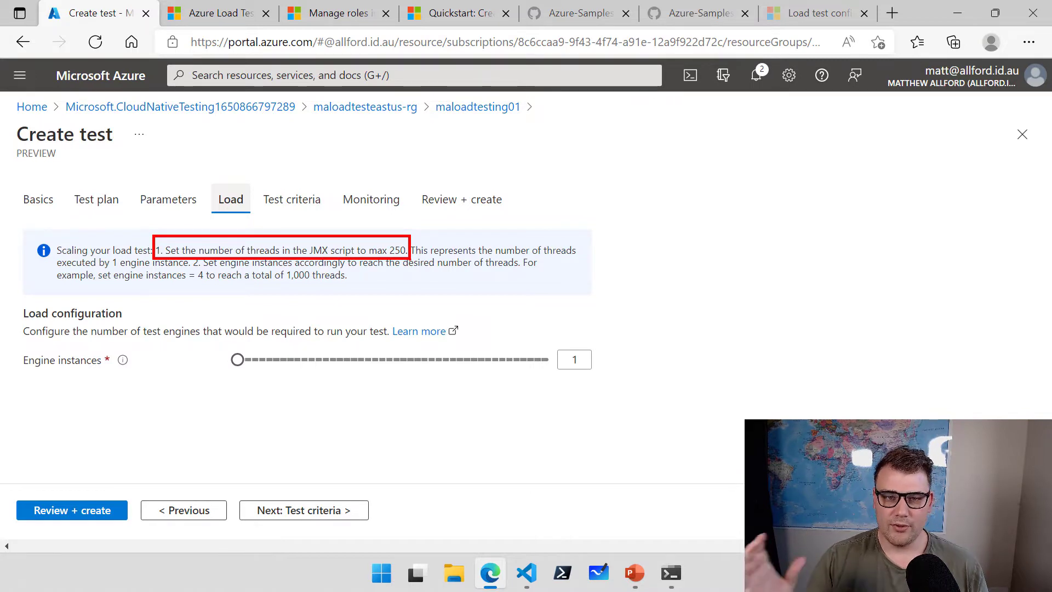
{"action": "key", "text": "Escape"}
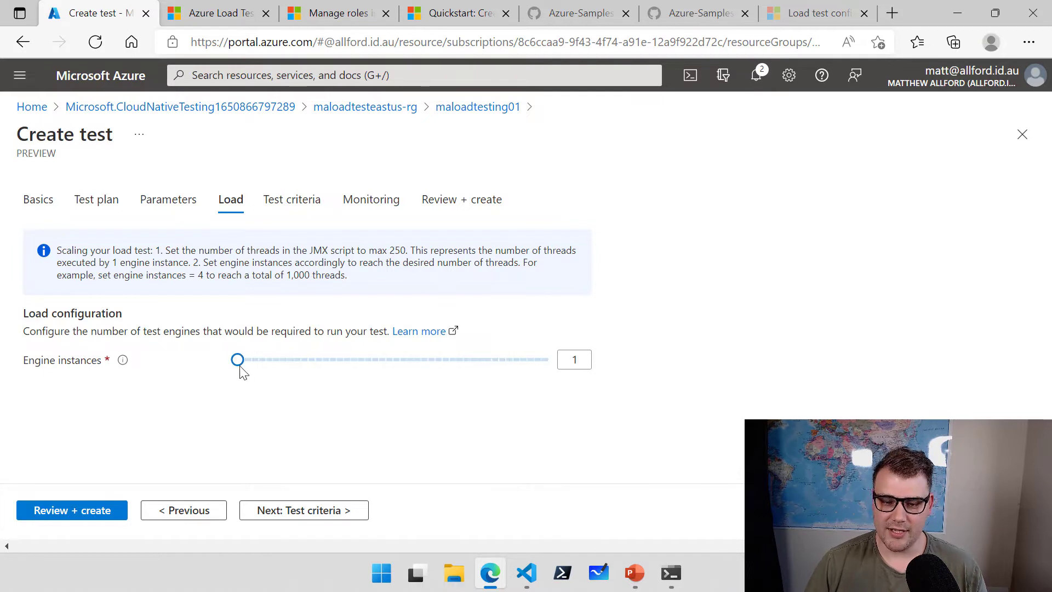
{"action": "left_click_drag", "start_coordinate": [239, 367], "coordinate": [565, 361]}
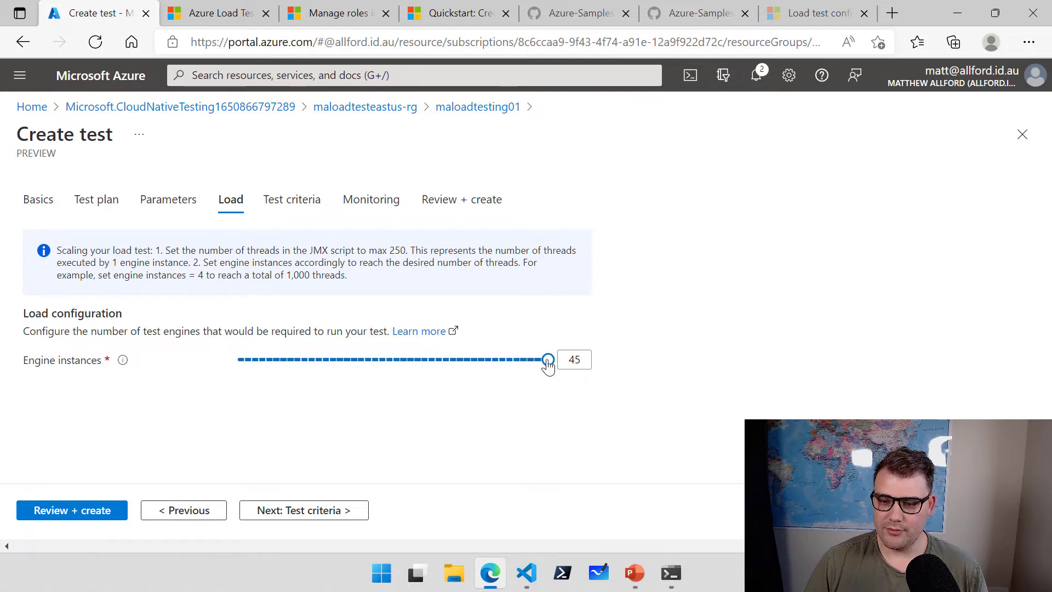
{"action": "left_click_drag", "start_coordinate": [548, 366], "coordinate": [258, 365]}
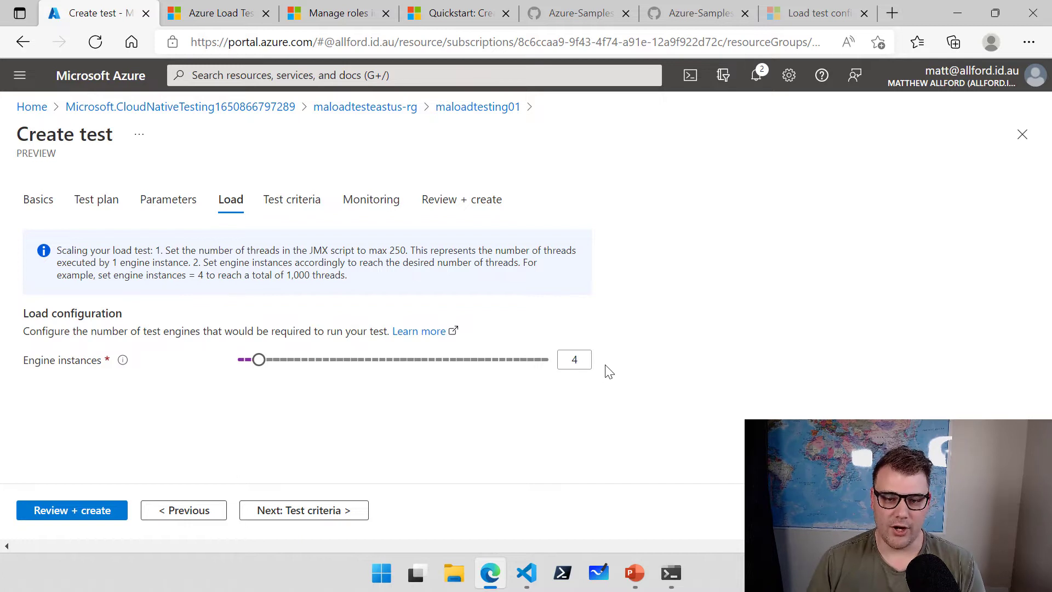
{"action": "left_click_drag", "start_coordinate": [259, 363], "coordinate": [235, 368]}
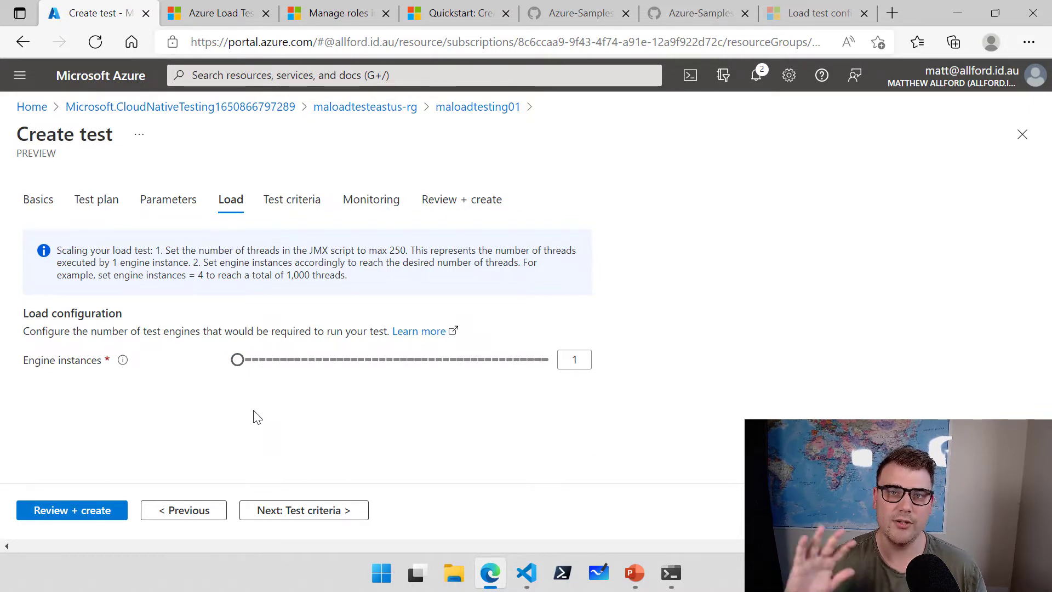
Add a failure criterion for average response time greater than 2000 ms.
{"action": "left_click", "coordinate": [272, 510]}
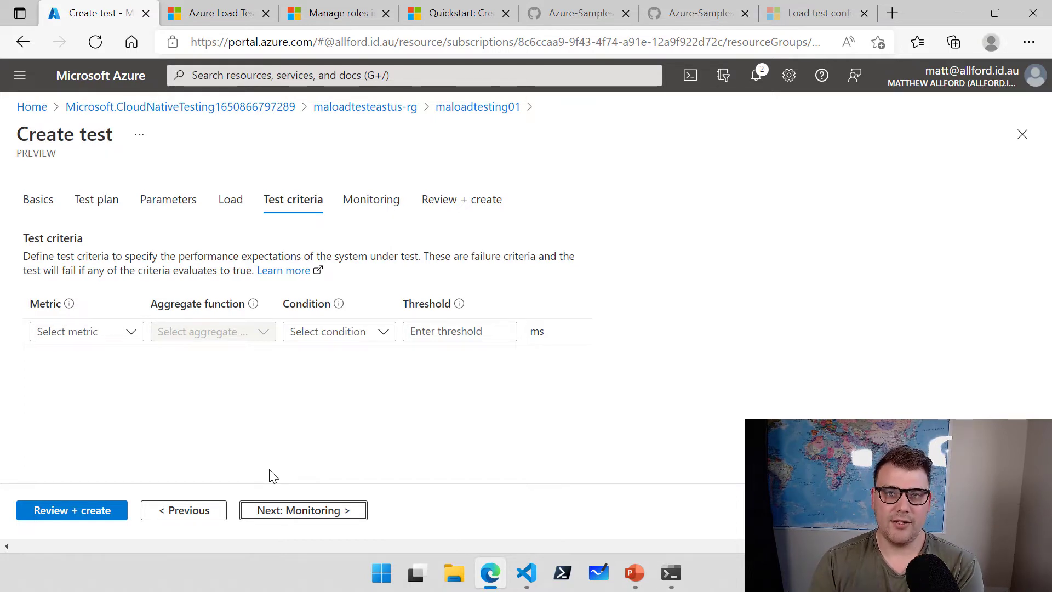
{"action": "left_click", "coordinate": [125, 338]}
{"action": "left_click", "coordinate": [76, 397]}
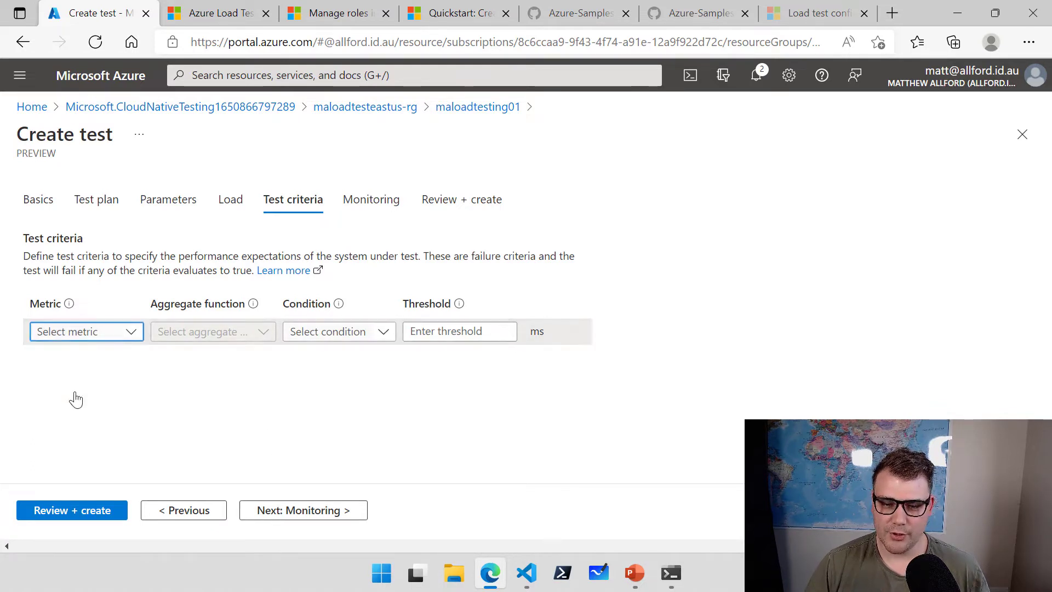
{"action": "left_click", "coordinate": [263, 332]}
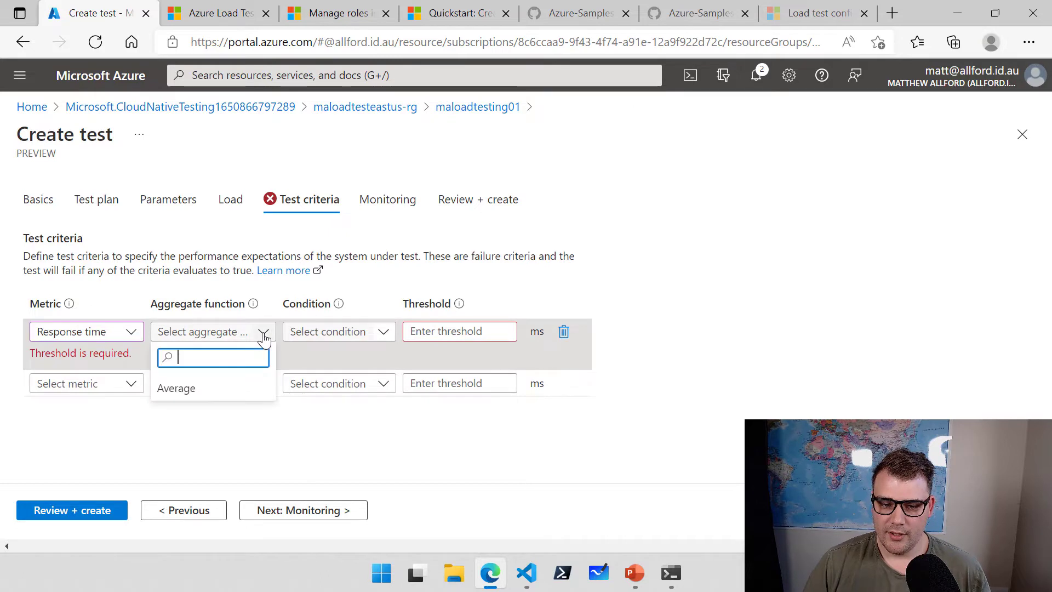
{"action": "left_click", "coordinate": [222, 390]}
{"action": "left_click", "coordinate": [384, 331]}
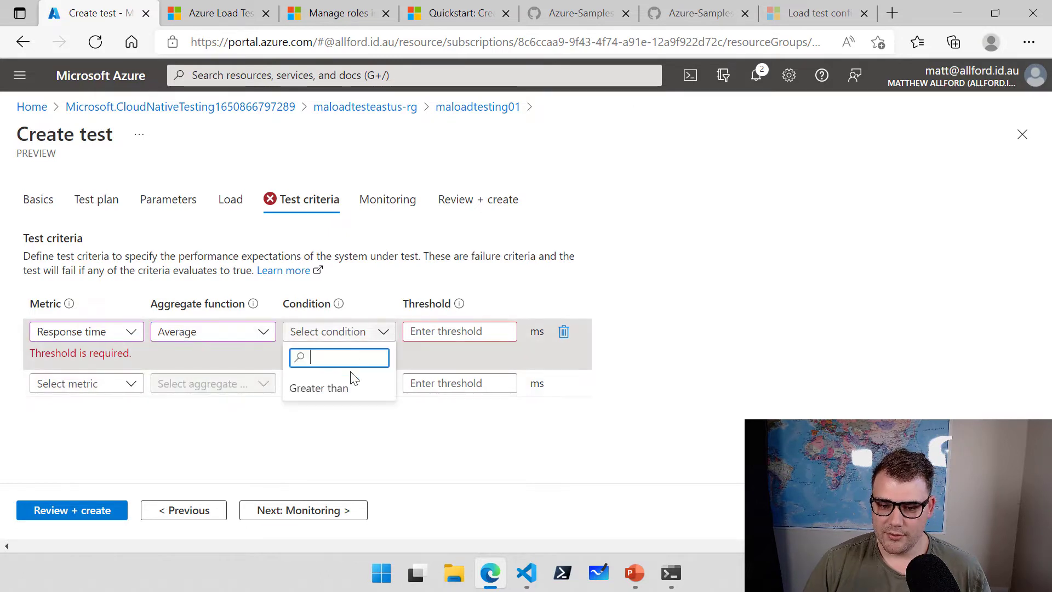
{"action": "left_click", "coordinate": [334, 388]}
{"action": "left_click", "coordinate": [440, 331]}
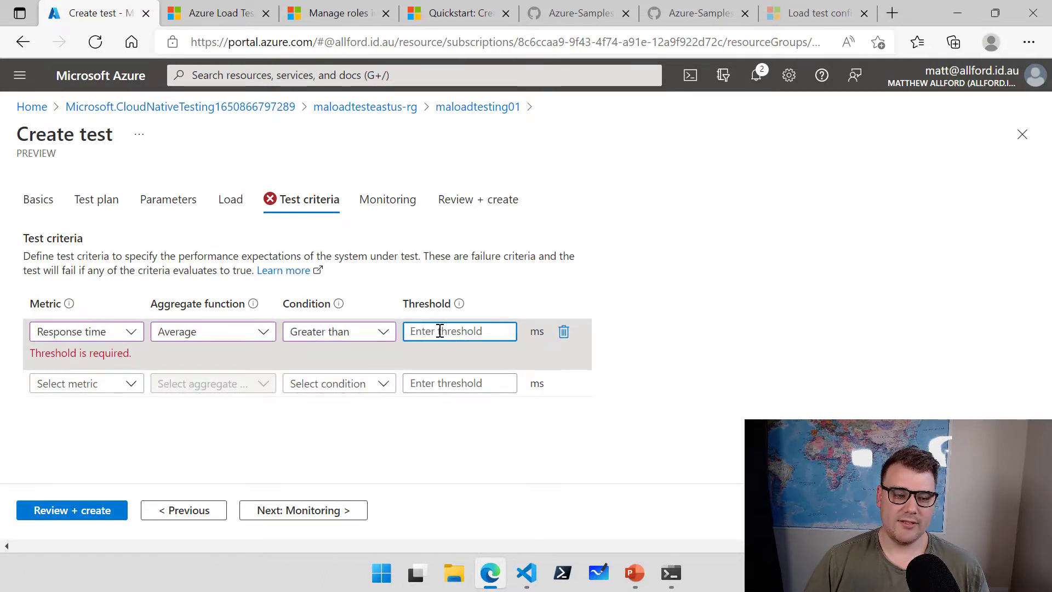
{"action": "type", "text": "2000"}
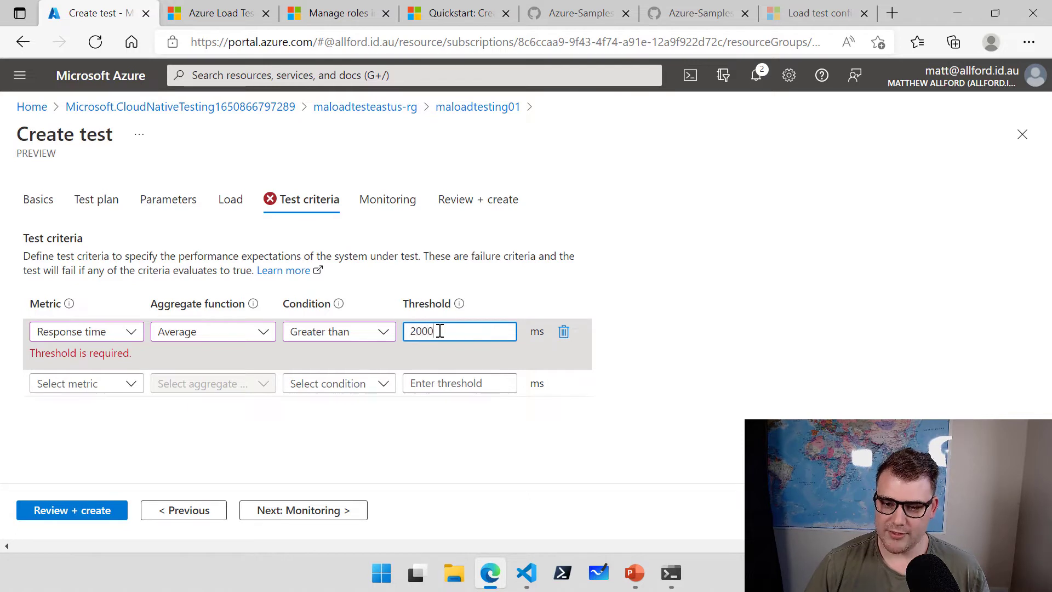
{"action": "left_click", "coordinate": [683, 431]}
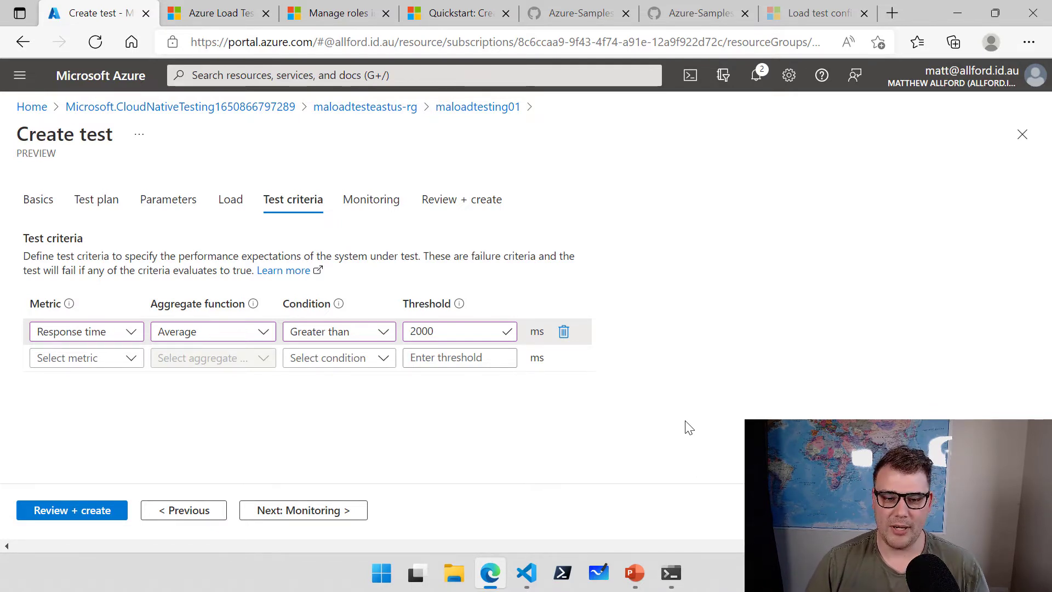
Add a second criterion: Error, Percentage, Greater than, threshold 5.
{"action": "left_click", "coordinate": [113, 359]}
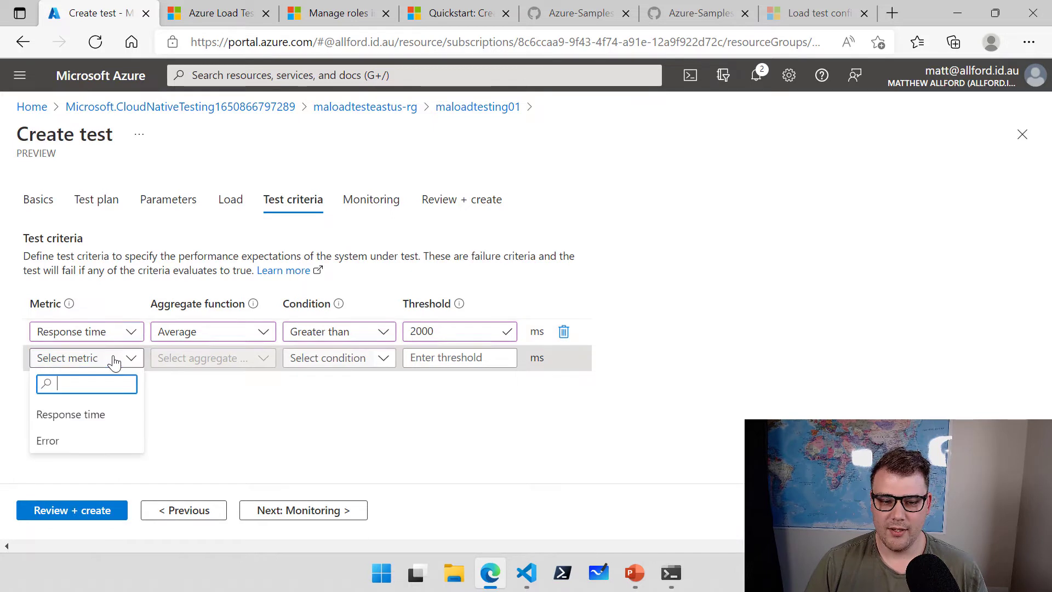
{"action": "left_click", "coordinate": [50, 441]}
{"action": "left_click", "coordinate": [256, 360]}
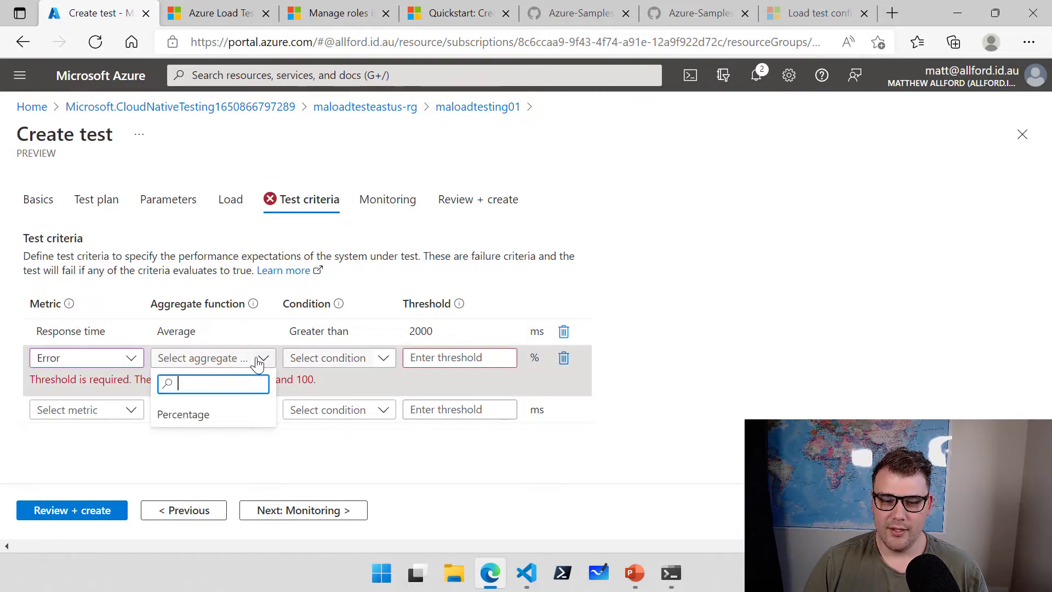
{"action": "left_click", "coordinate": [183, 414]}
{"action": "left_click", "coordinate": [372, 362]}
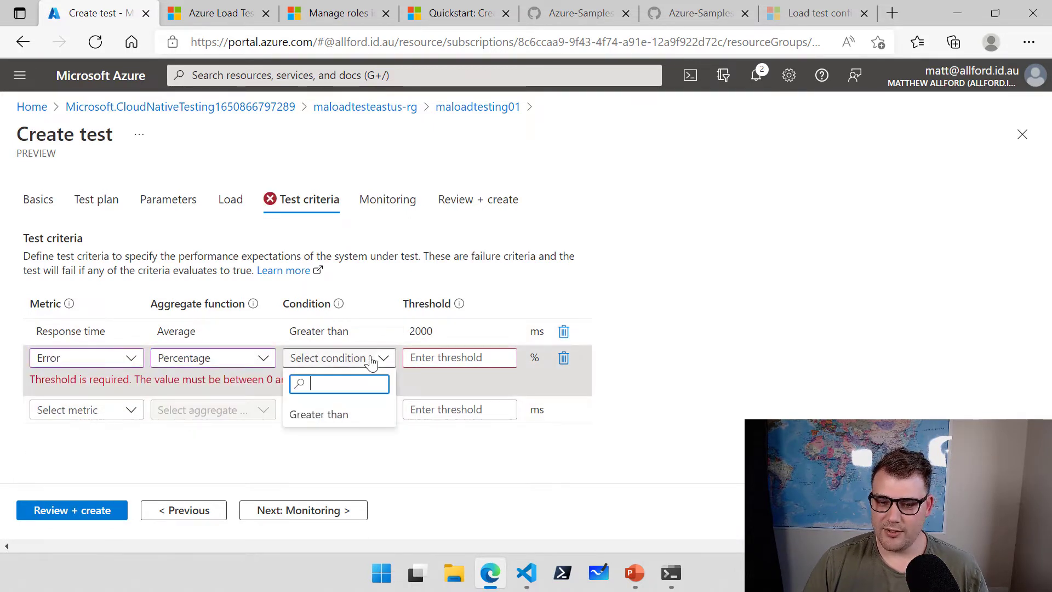
{"action": "left_click", "coordinate": [336, 414]}
{"action": "left_click", "coordinate": [451, 357]}
{"action": "type", "text": "5"}
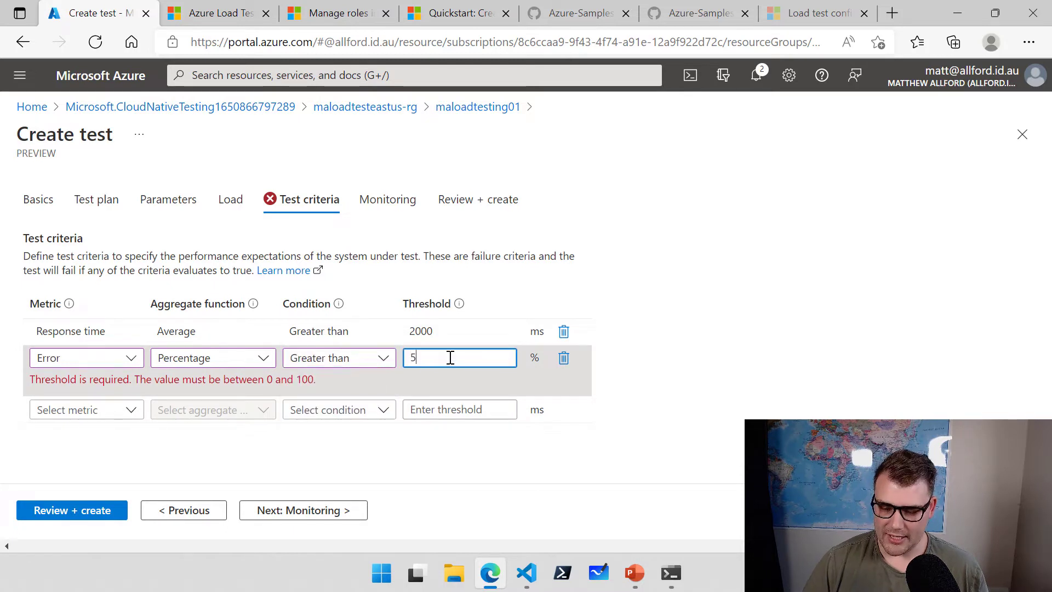
{"action": "left_click", "coordinate": [626, 441]}
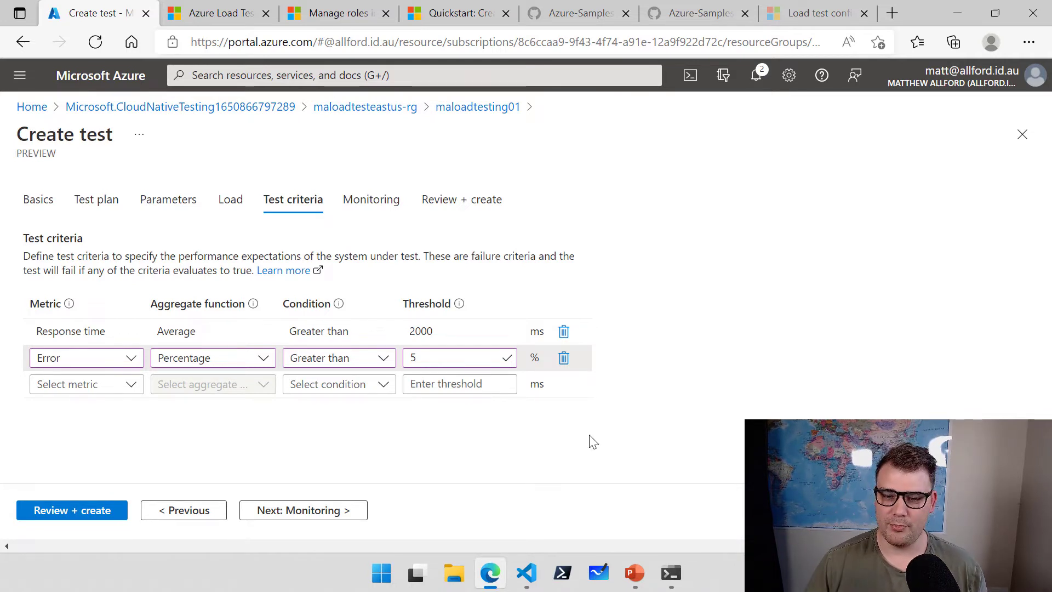
Skip Monitoring and check the Review + create summary: JMeter, mattallford.jmx, 1 engine instance.
{"action": "left_click", "coordinate": [348, 510]}
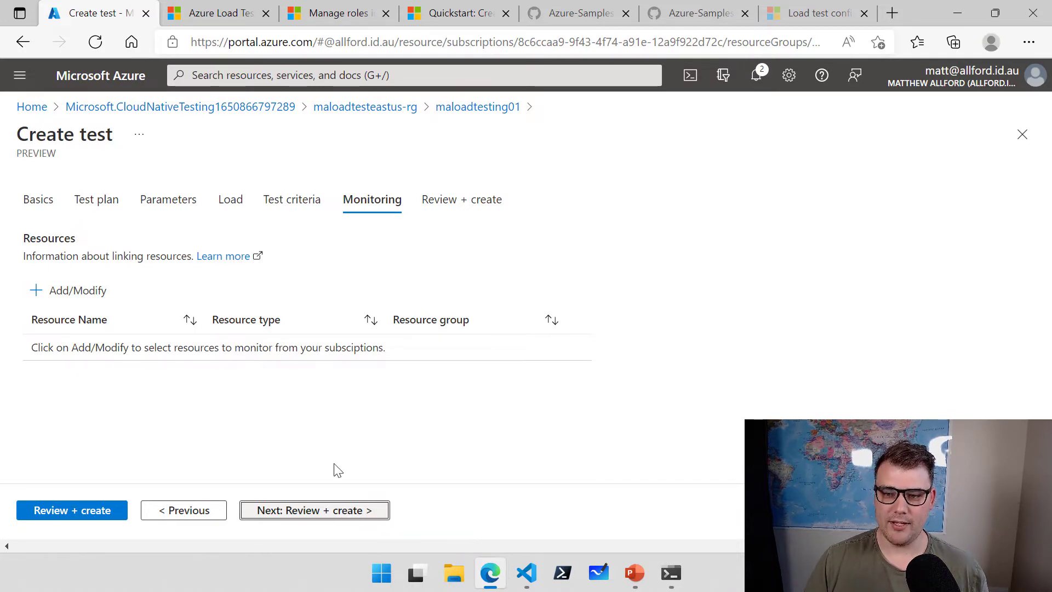
{"action": "left_click", "coordinate": [287, 513]}
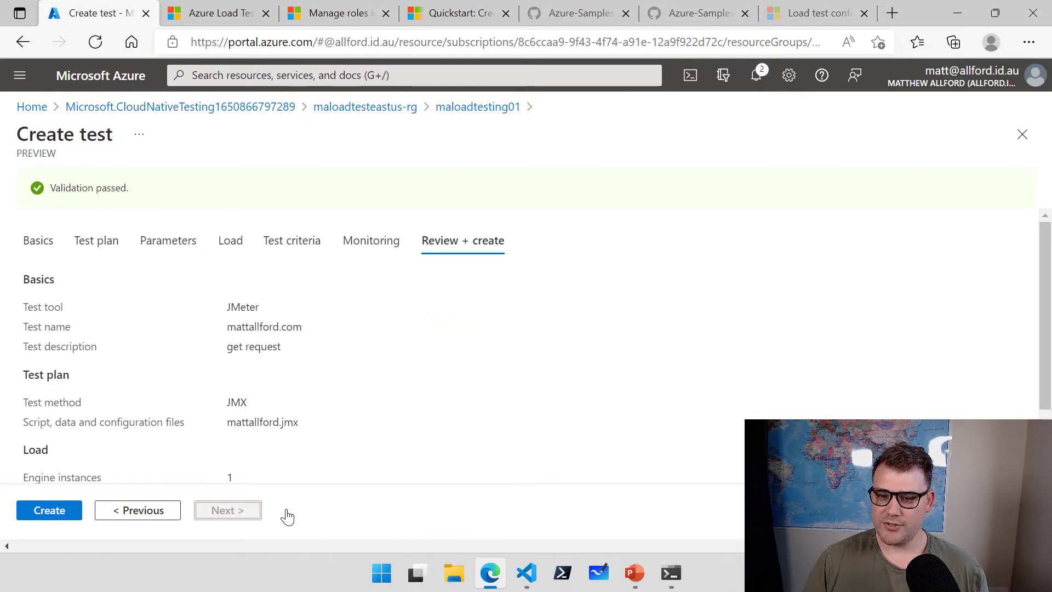
{"action": "scroll", "coordinate": [296, 414], "scroll_direction": "down", "scroll_amount": 2}
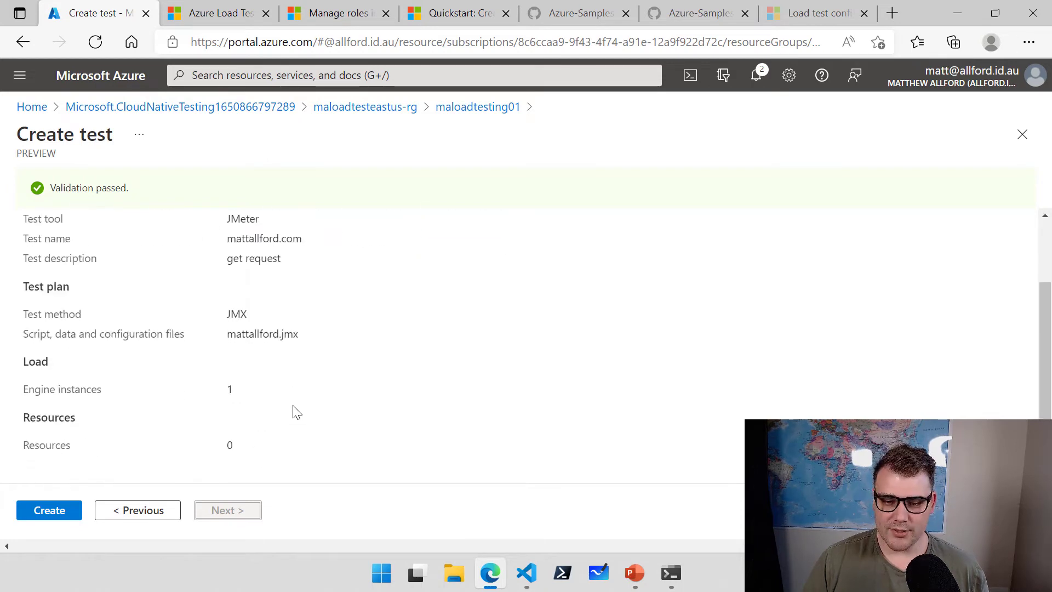
{"action": "scroll", "coordinate": [296, 414], "scroll_direction": "up", "scroll_amount": 2}
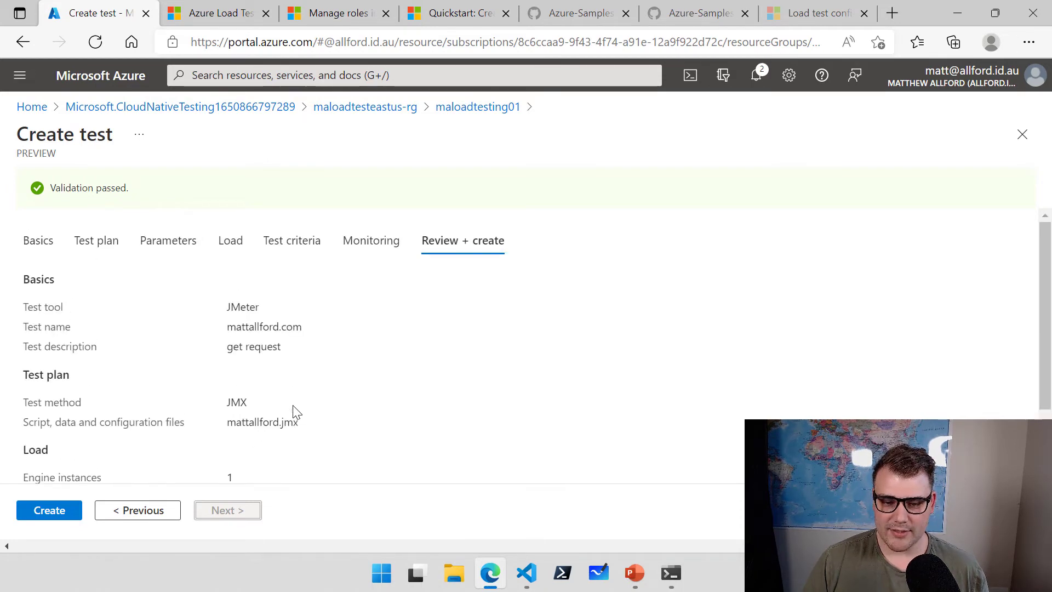
Create the mattallford.com test, starting its run, and toggle Auto refresh off and back on.
{"action": "left_click", "coordinate": [61, 515]}
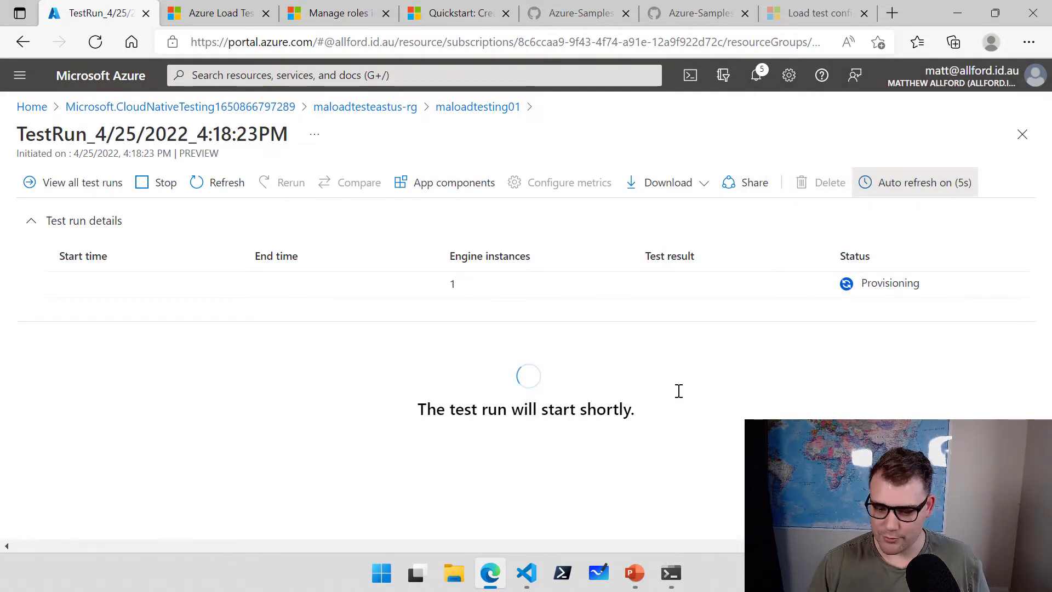
{"action": "key", "text": "ctrl+2"}
{"action": "left_click_drag", "start_coordinate": [883, 296], "coordinate": [909, 385]}
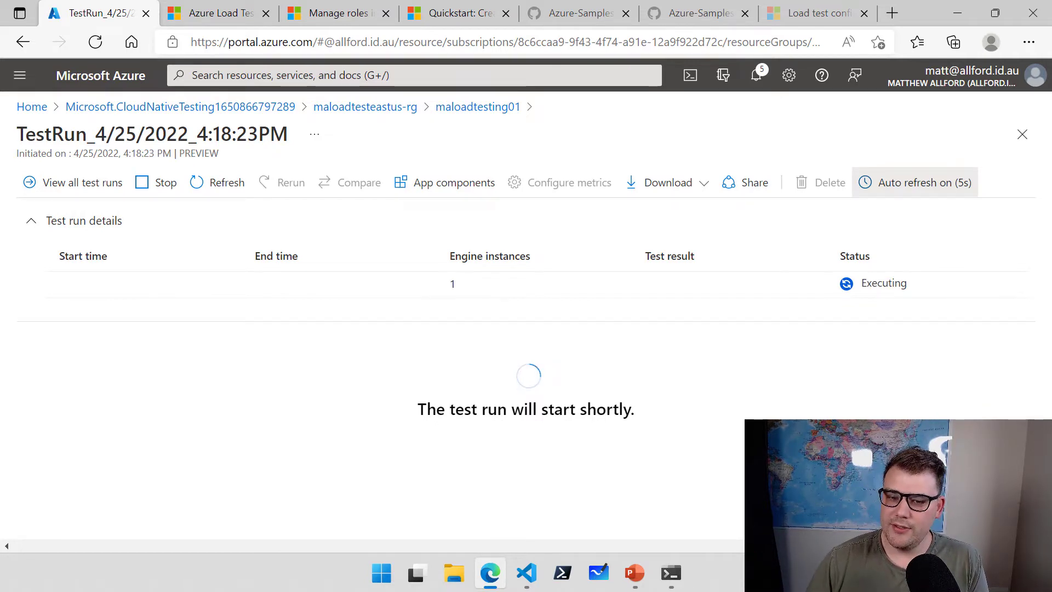
{"action": "left_click", "coordinate": [948, 195]}
{"action": "left_click", "coordinate": [948, 195]}
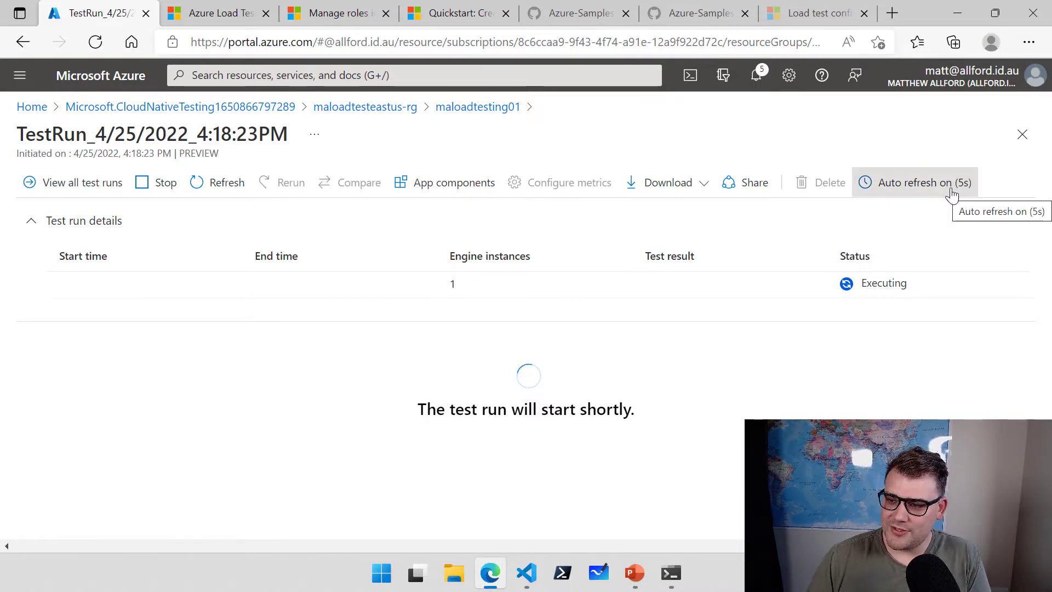
{"action": "left_click", "coordinate": [948, 195]}
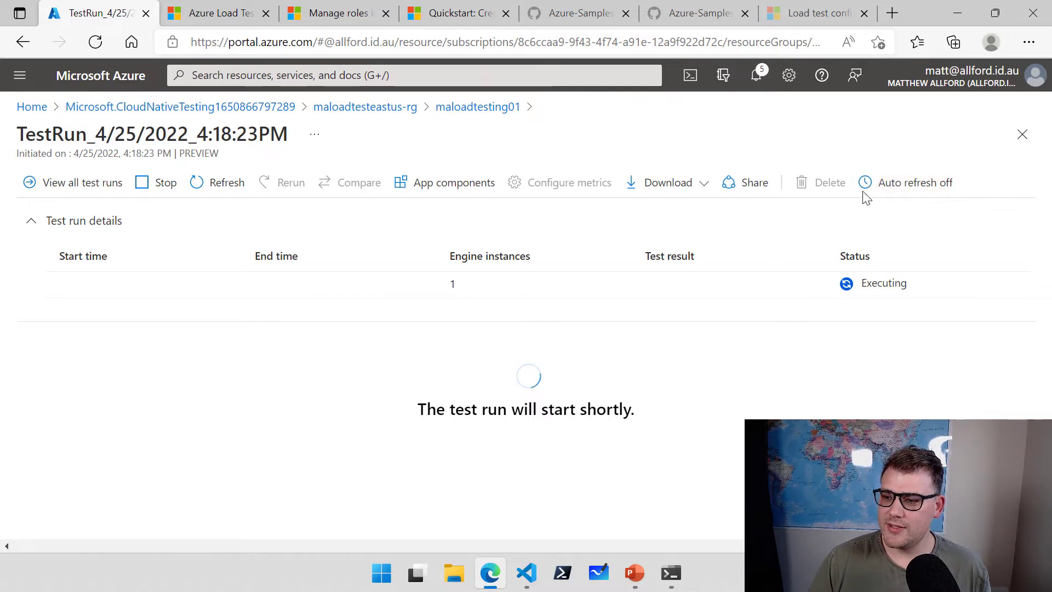
{"action": "left_click", "coordinate": [935, 191]}
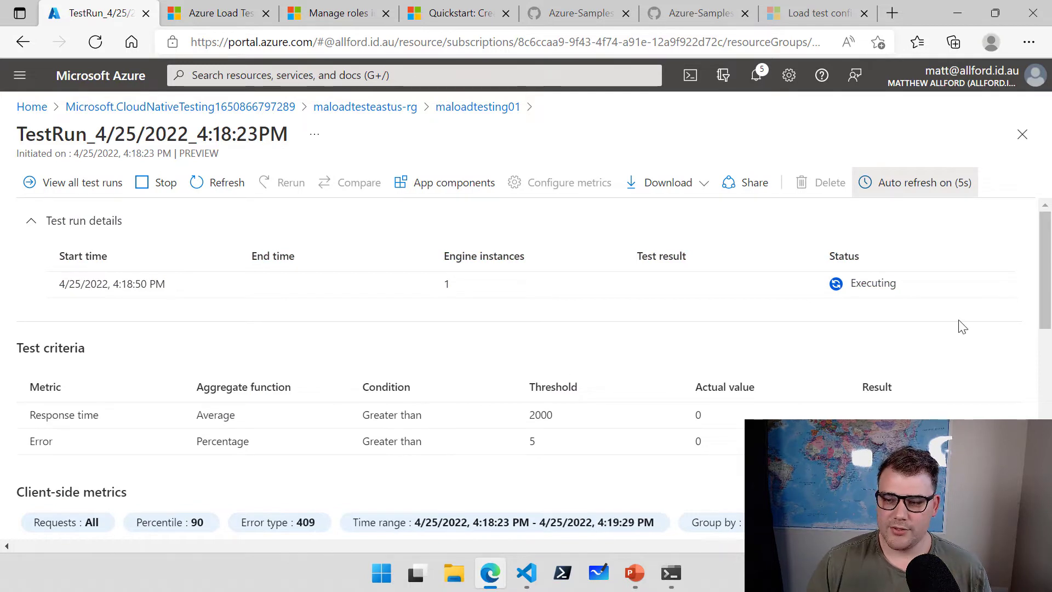
Scroll through the client-side metrics charts until the run finishes Passed with 0.04% errors.
{"action": "left_click_drag", "start_coordinate": [1043, 267], "coordinate": [1043, 297]}
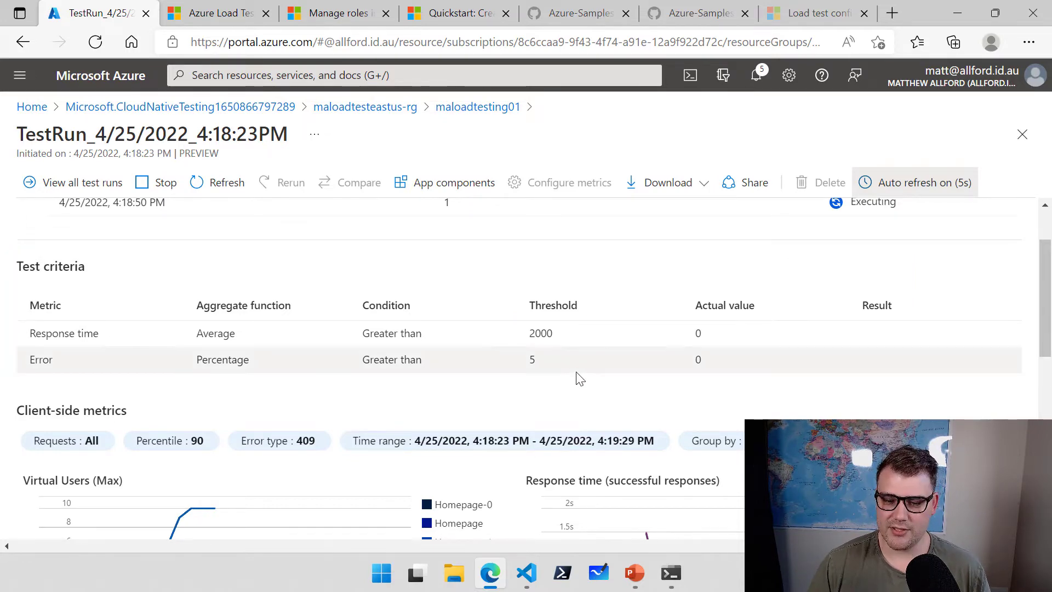
{"action": "scroll", "coordinate": [573, 372], "scroll_direction": "down", "scroll_amount": 3}
{"action": "left_click_drag", "start_coordinate": [1044, 327], "coordinate": [1043, 324]}
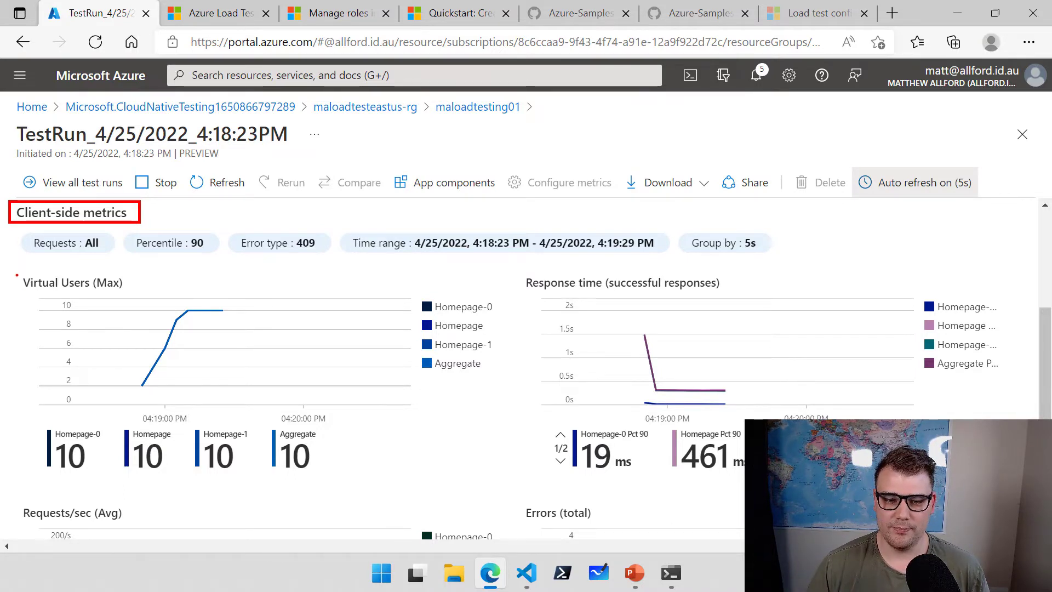
{"action": "left_click_drag", "start_coordinate": [17, 269], "coordinate": [420, 478]}
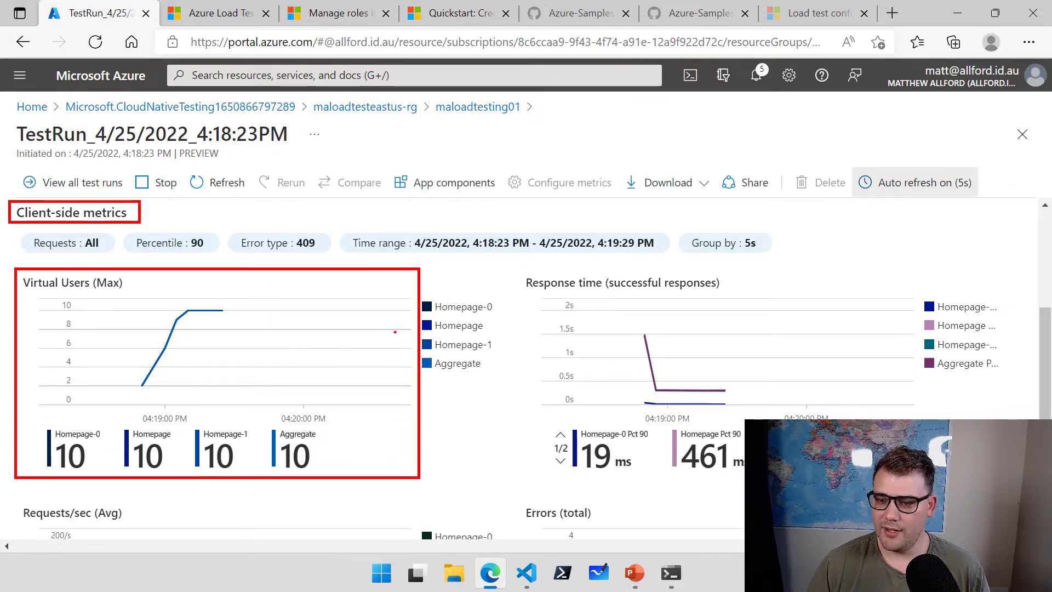
{"action": "mouse_move", "coordinate": [513, 269]}
{"action": "left_mouse_down"}
{"action": "mouse_move", "coordinate": [981, 474]}
{"action": "mouse_move", "coordinate": [1019, 480]}
{"action": "left_mouse_up"}
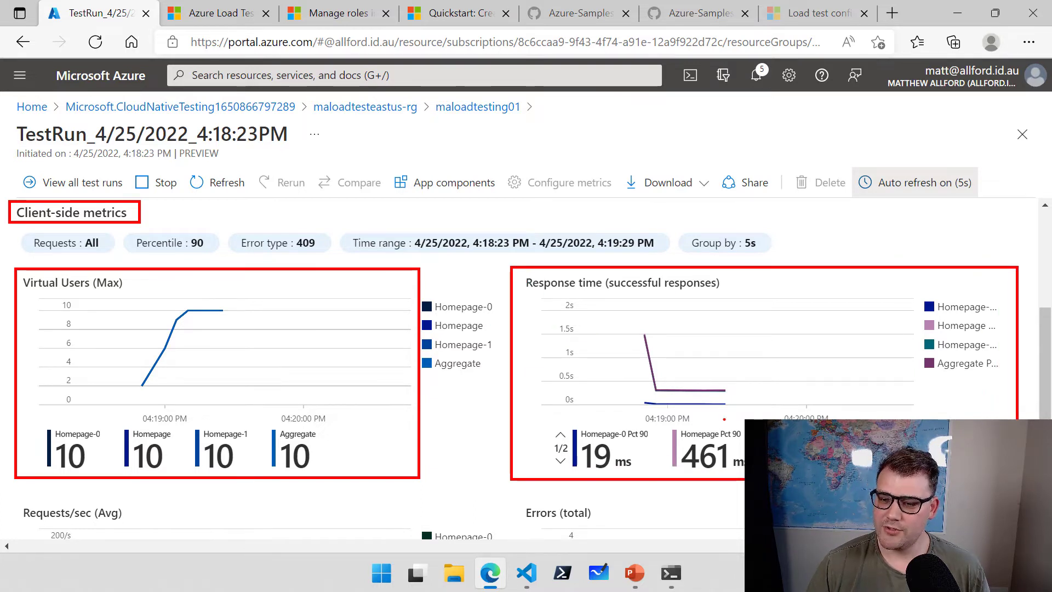
{"action": "left_click_drag", "start_coordinate": [628, 326], "coordinate": [665, 344]}
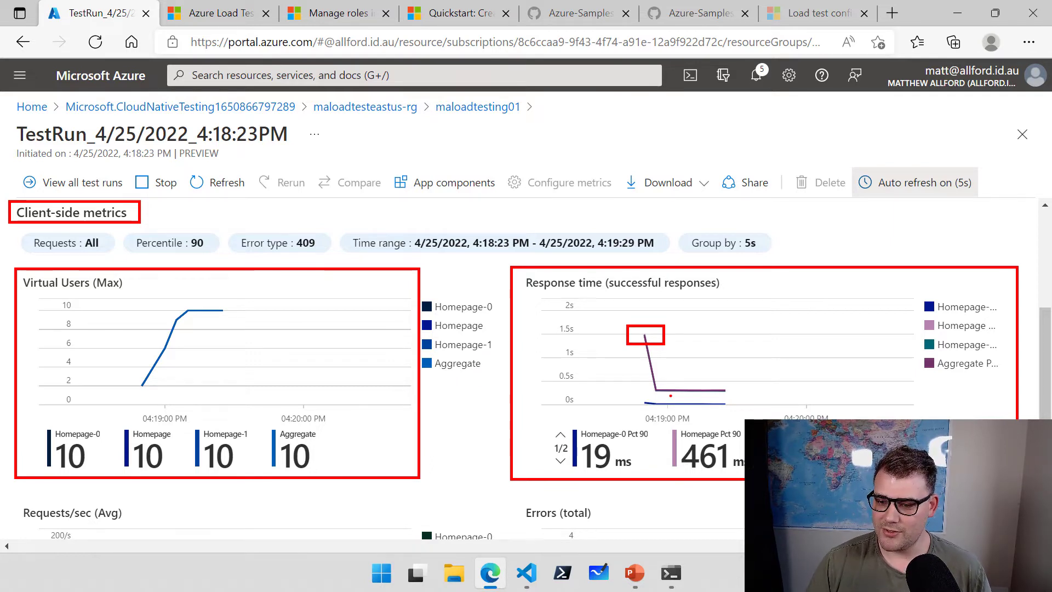
{"action": "key", "text": "Escape"}
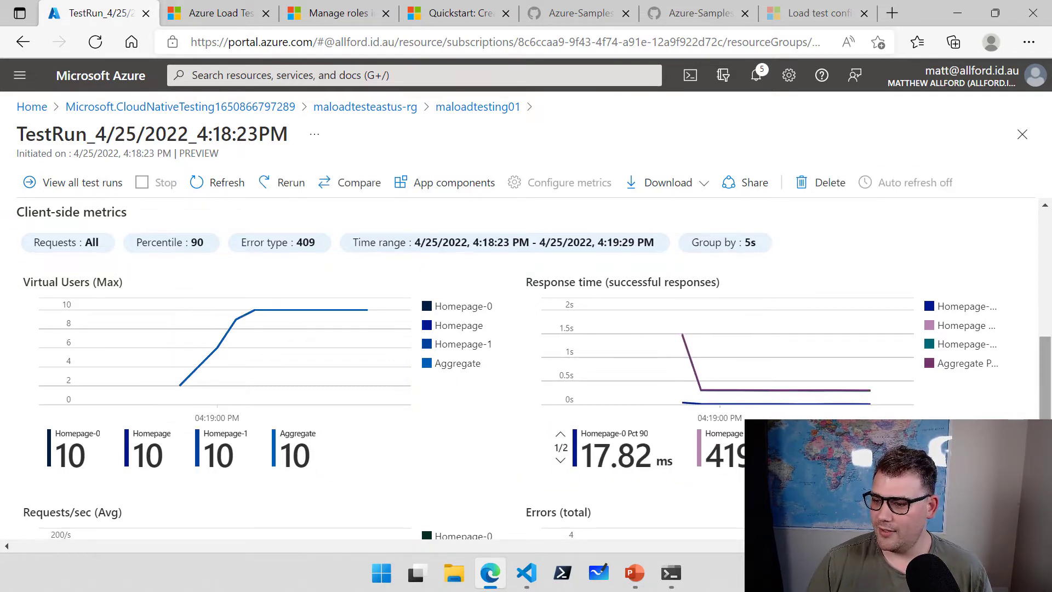
{"action": "left_click_drag", "start_coordinate": [1047, 356], "coordinate": [1049, 362]}
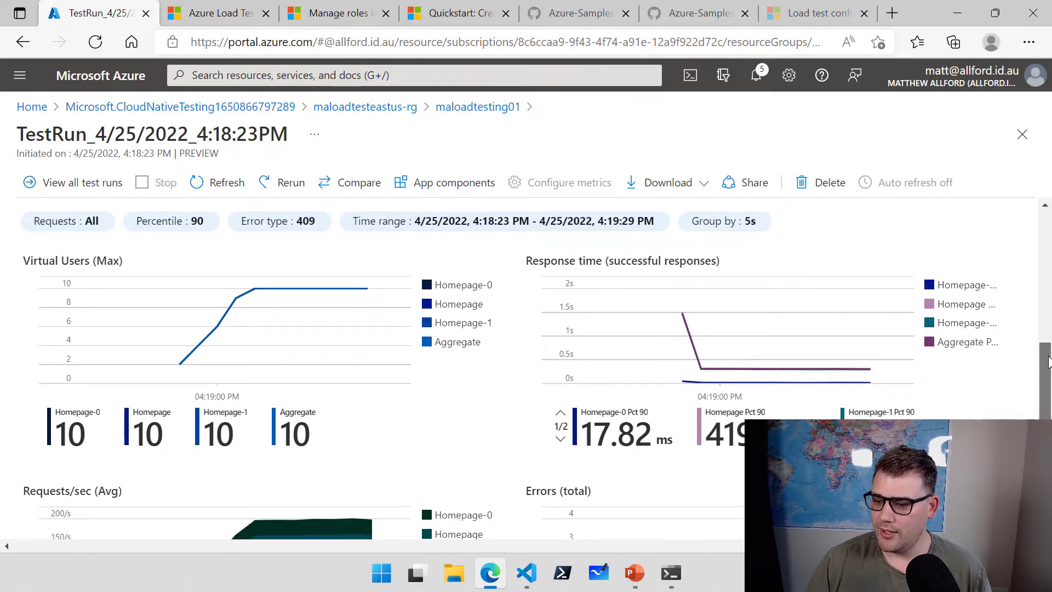
{"action": "left_click_drag", "start_coordinate": [1048, 362], "coordinate": [1048, 419]}
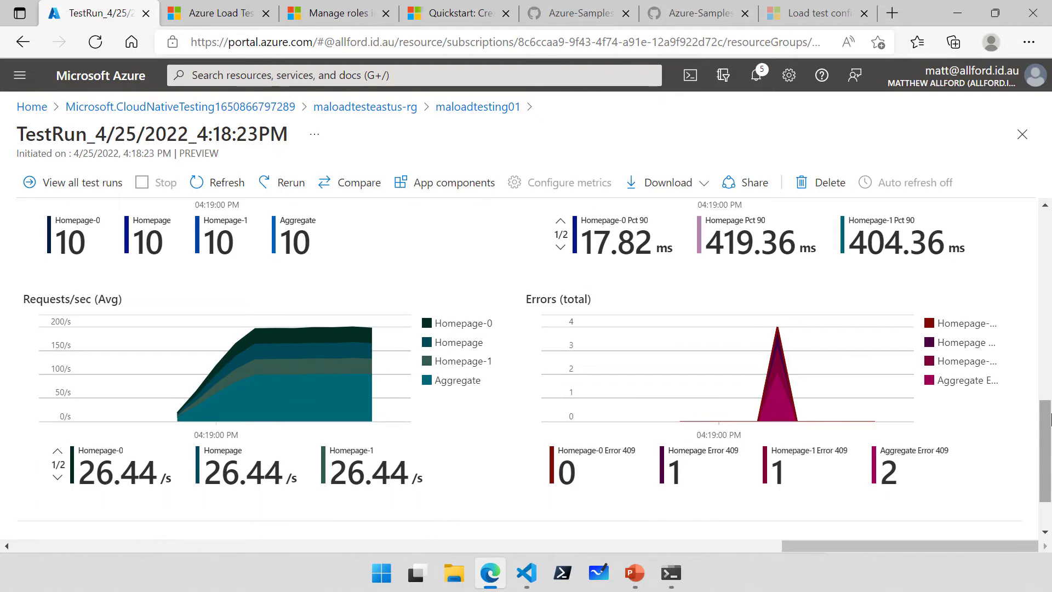
{"action": "mouse_move", "coordinate": [781, 329]}
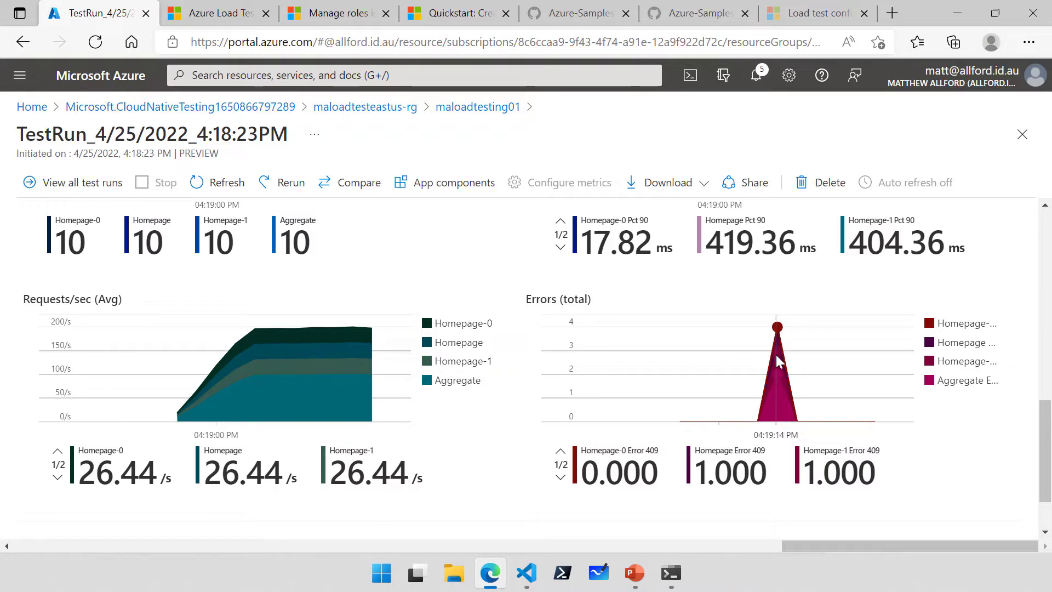
{"action": "mouse_move", "coordinate": [233, 390]}
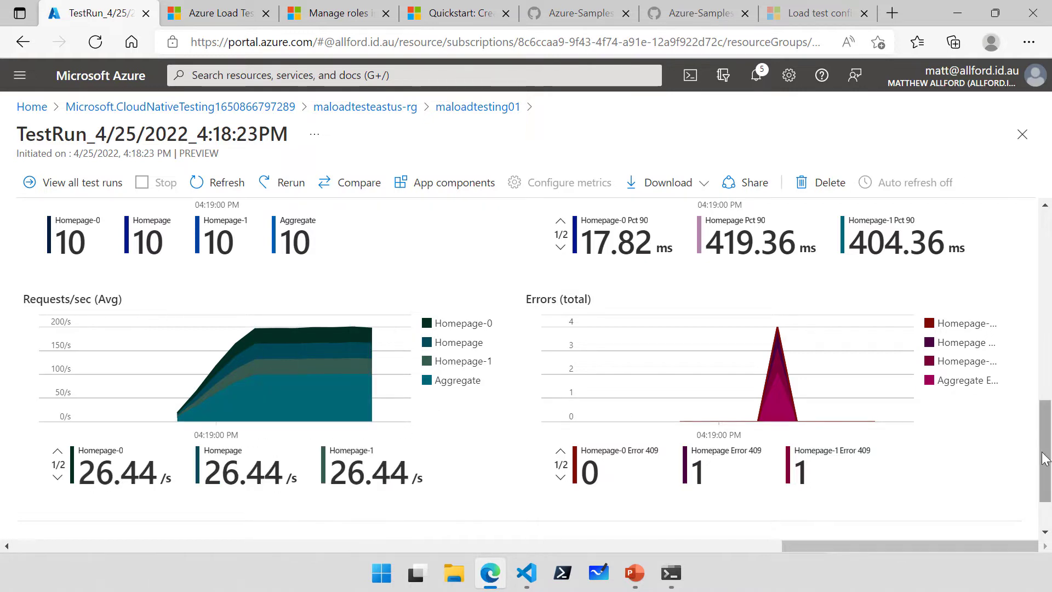
{"action": "left_click_drag", "start_coordinate": [1045, 455], "coordinate": [1045, 480]}
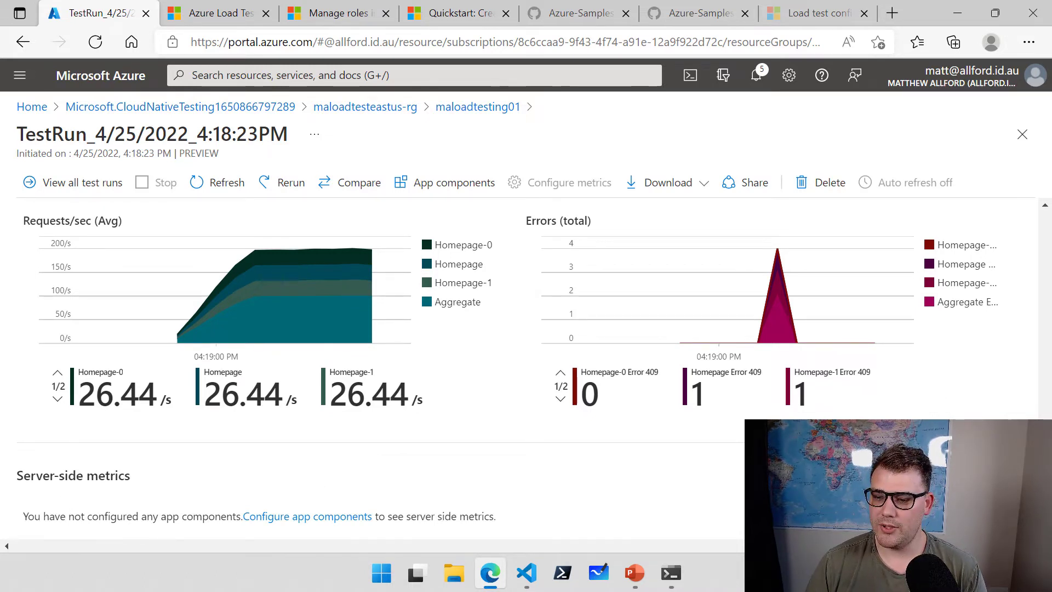
{"action": "left_click_drag", "start_coordinate": [1045, 450], "coordinate": [1040, 239]}
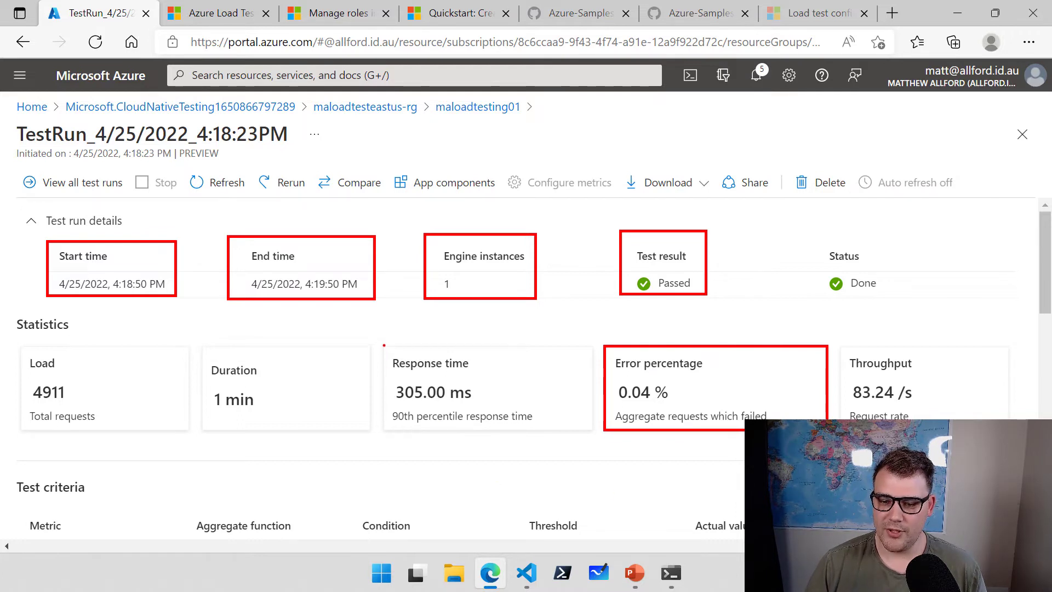
Download the run's Results from the Download menu as csv.zip.
{"action": "left_click_drag", "start_coordinate": [383, 345], "coordinate": [592, 433]}
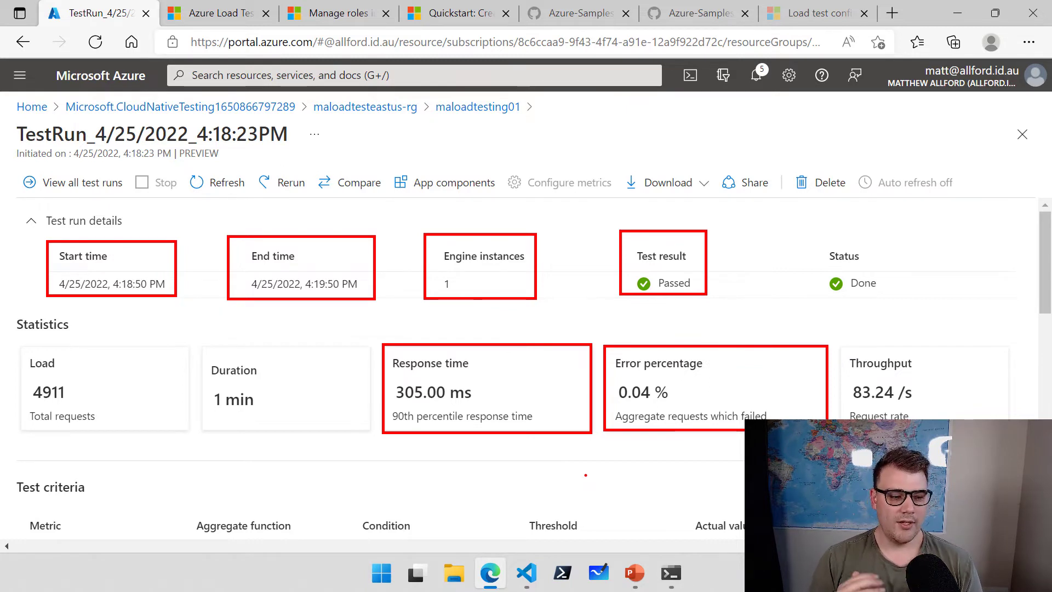
{"action": "key", "text": "Escape"}
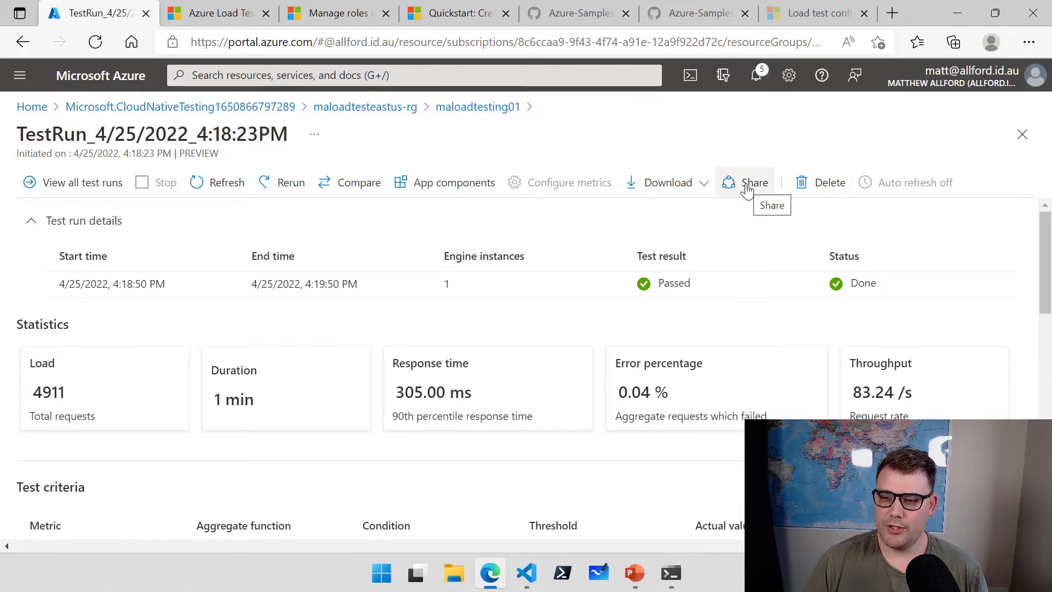
{"action": "left_click", "coordinate": [673, 191]}
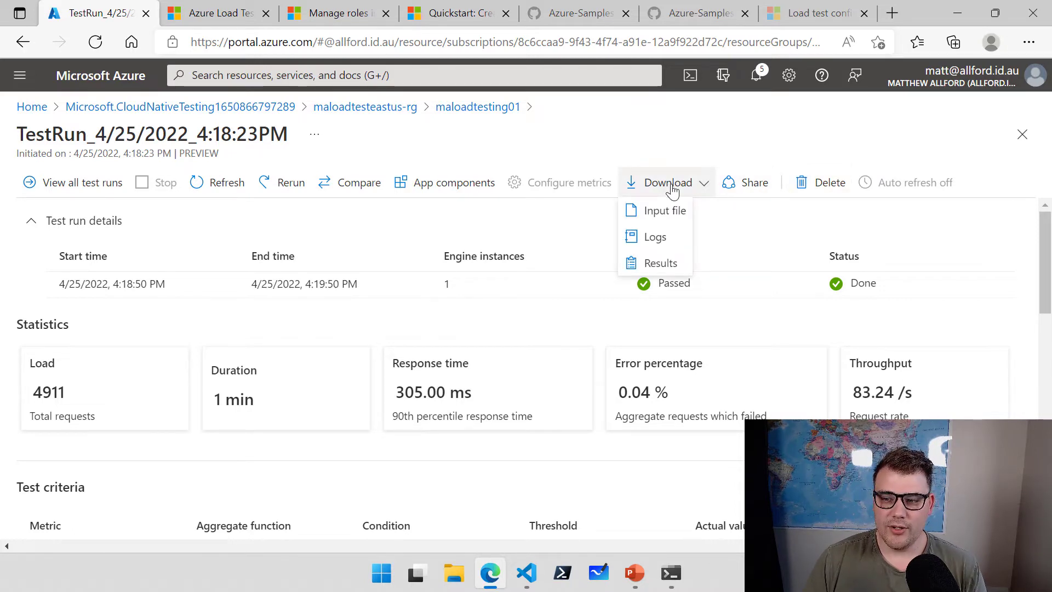
{"action": "left_click", "coordinate": [670, 266]}
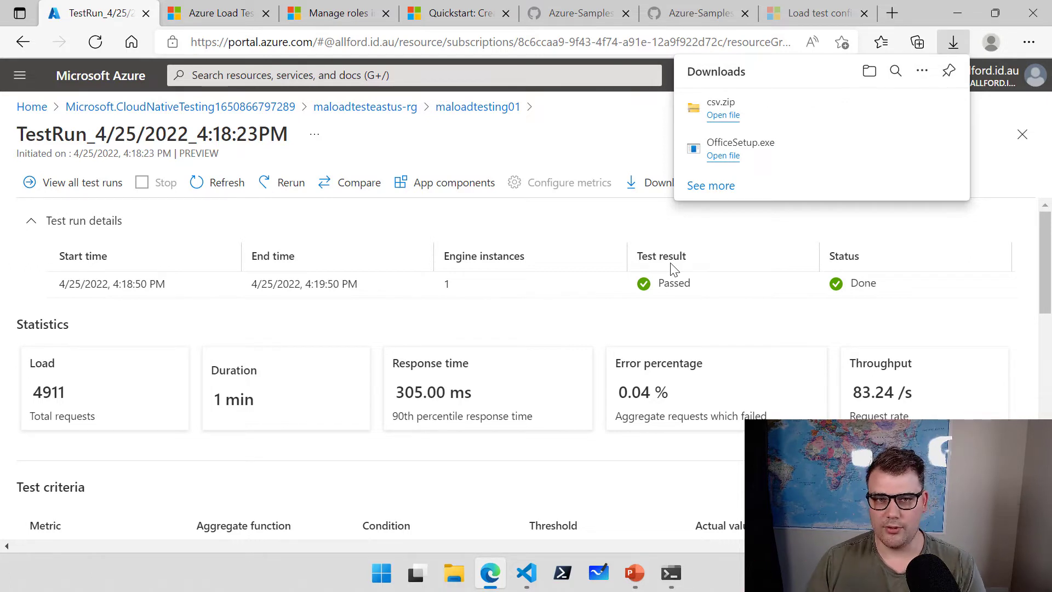
Open the downloaded csv.zip to view the testreport CSV, then close the folder window.
{"action": "left_click", "coordinate": [725, 120]}
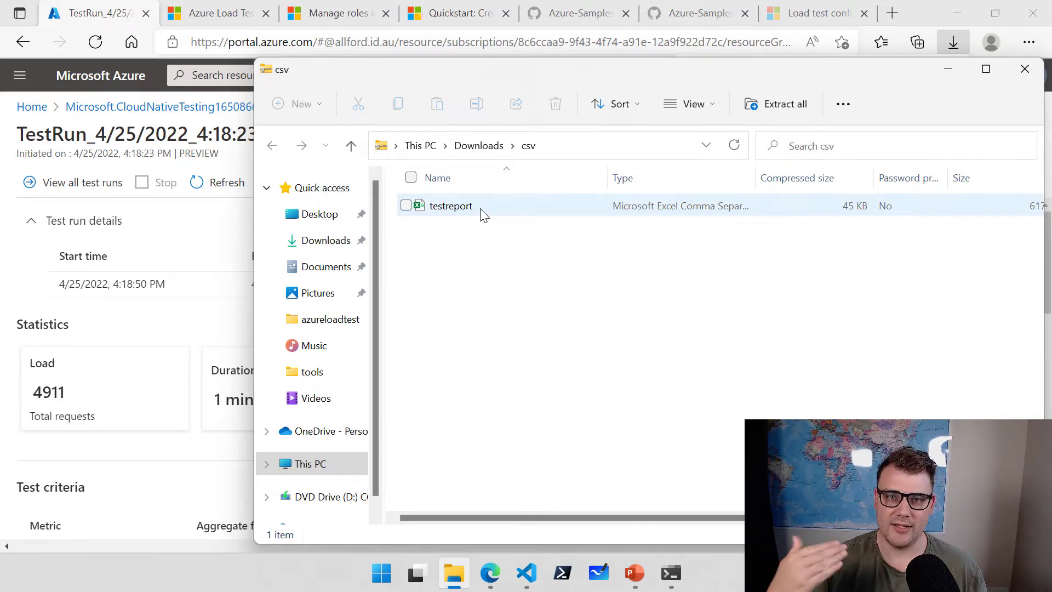
{"action": "left_click", "coordinate": [1025, 68]}
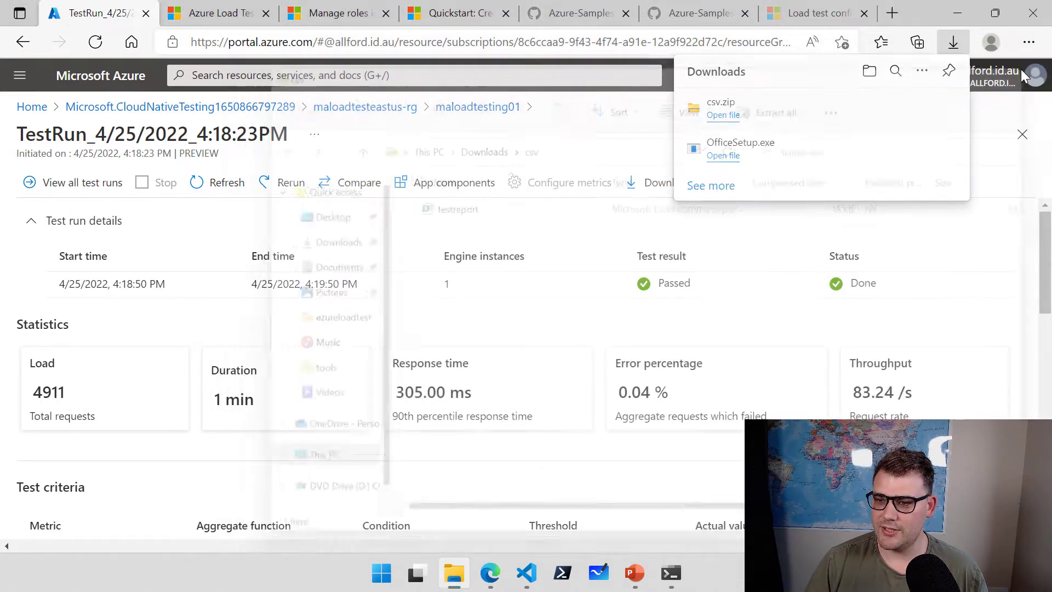
Dismiss the downloads list, refresh the run report, and go to View all test runs.
{"action": "left_click", "coordinate": [992, 176]}
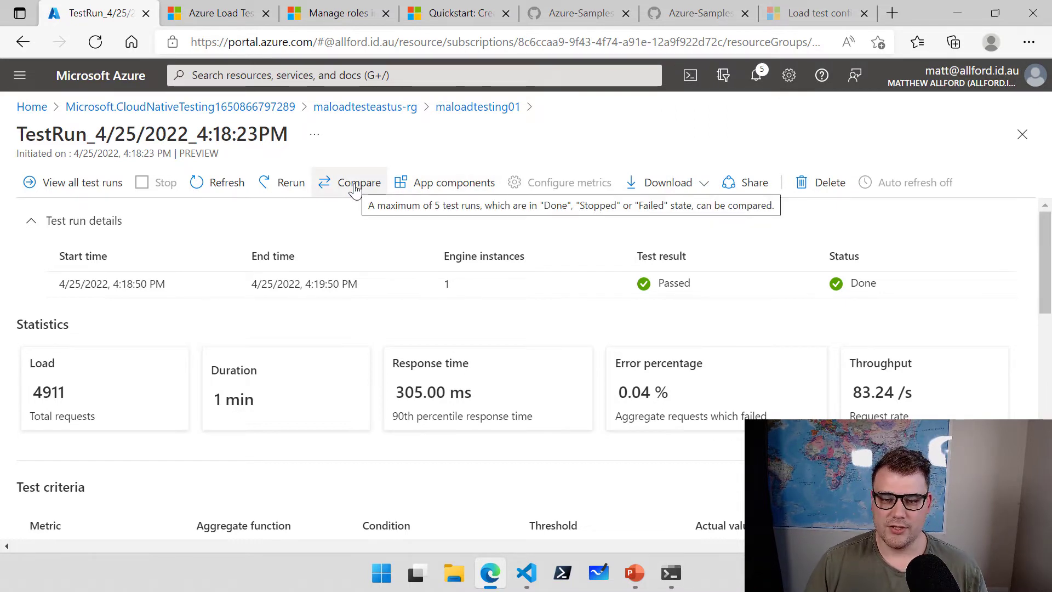
{"action": "left_click", "coordinate": [229, 188]}
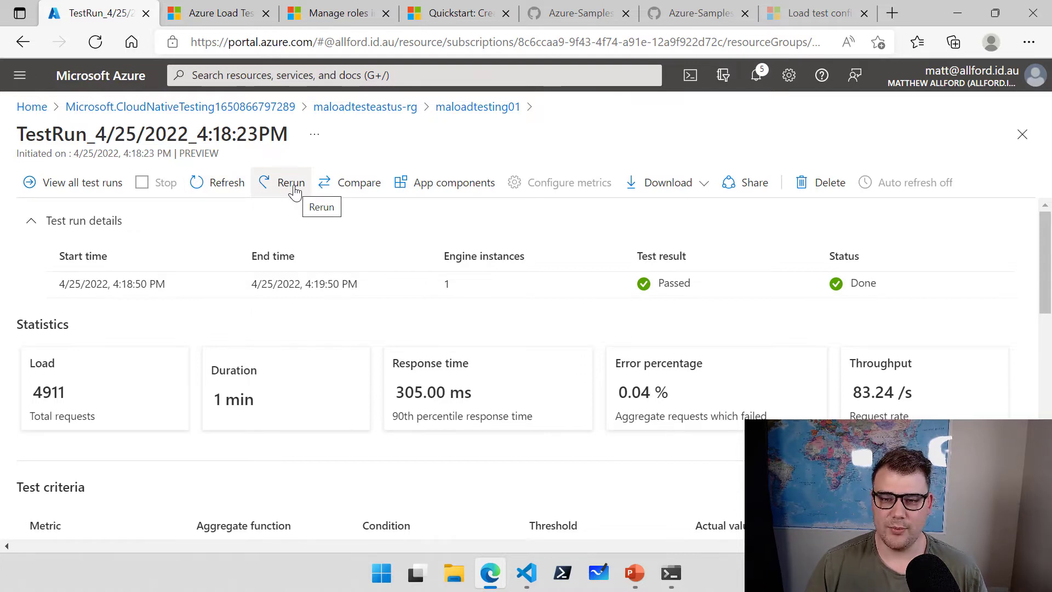
{"action": "left_click", "coordinate": [61, 186]}
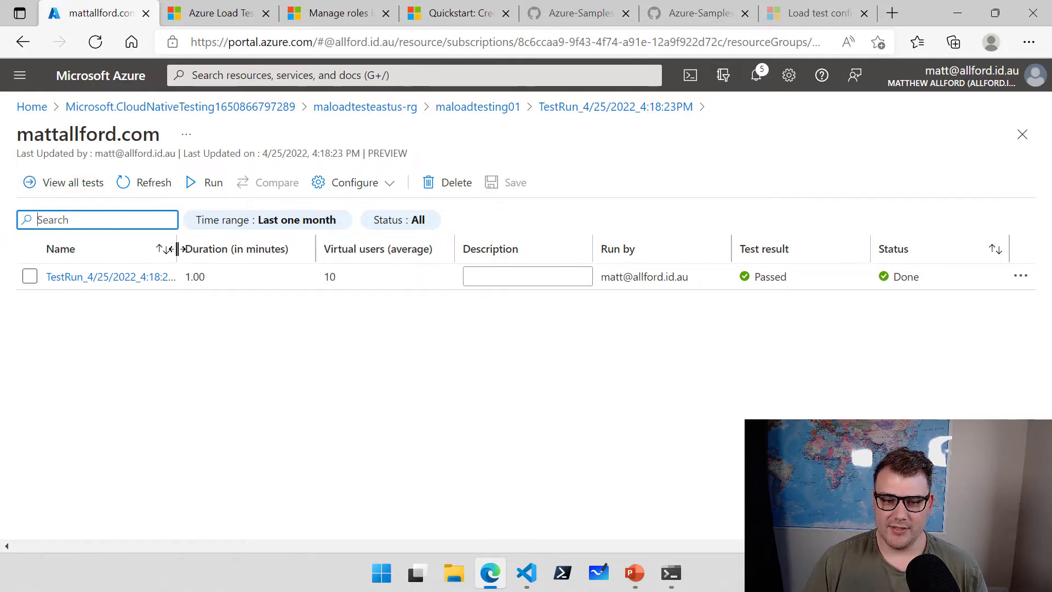
Widen the Name column, start and cancel a new run, then open the Configure options.
{"action": "left_click_drag", "start_coordinate": [176, 249], "coordinate": [208, 251]}
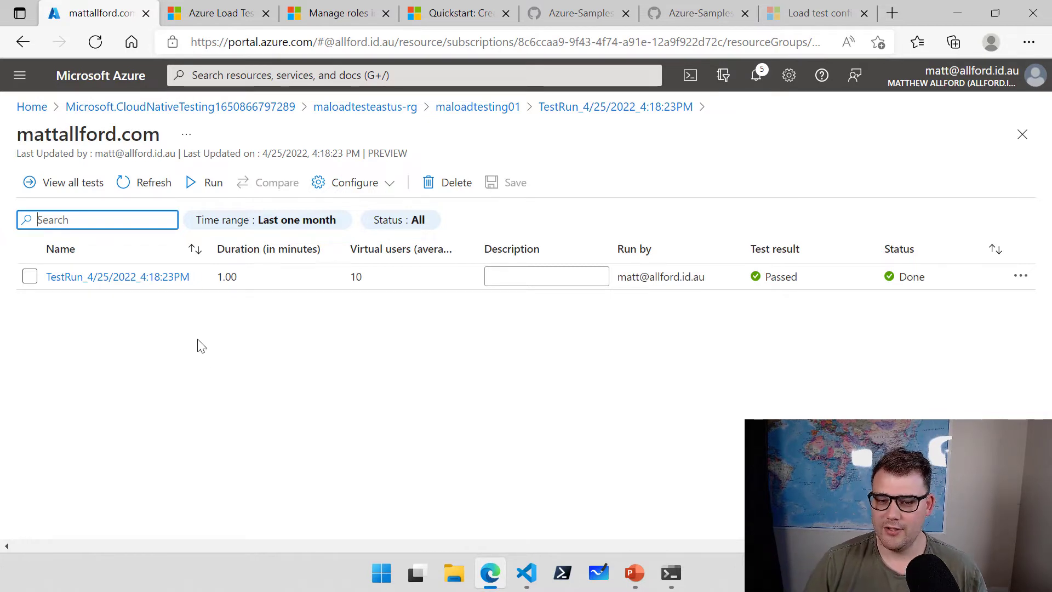
{"action": "left_click", "coordinate": [212, 183]}
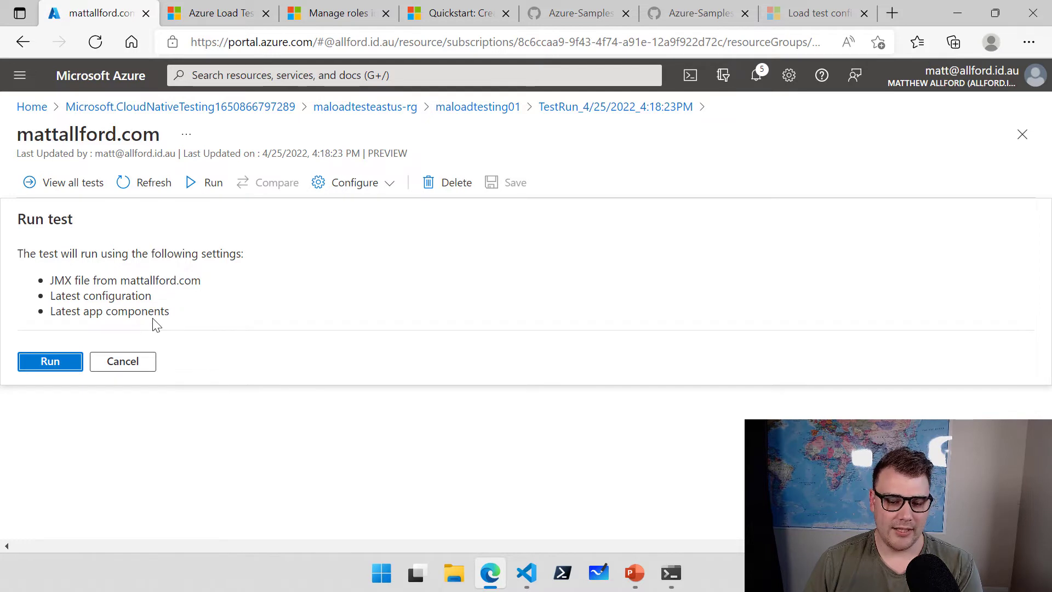
{"action": "left_click", "coordinate": [136, 367]}
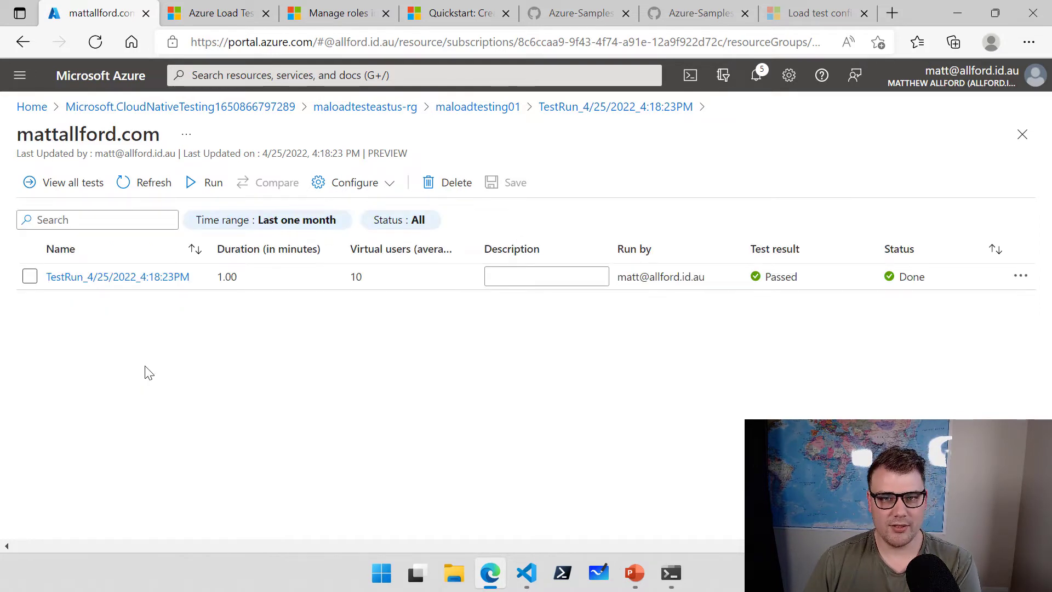
{"action": "left_click", "coordinate": [394, 189]}
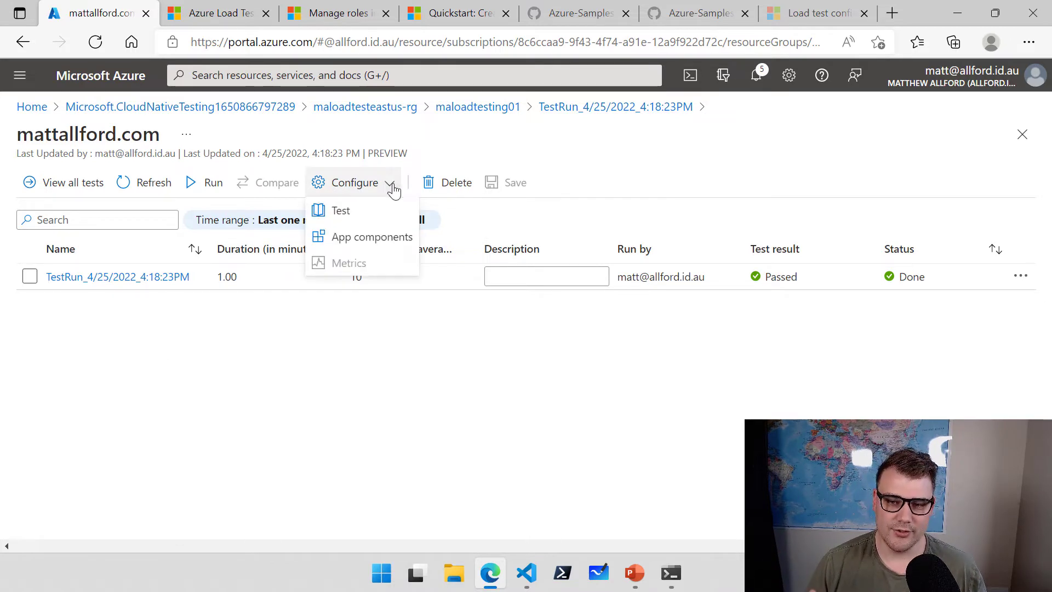
{"action": "left_click", "coordinate": [348, 218]}
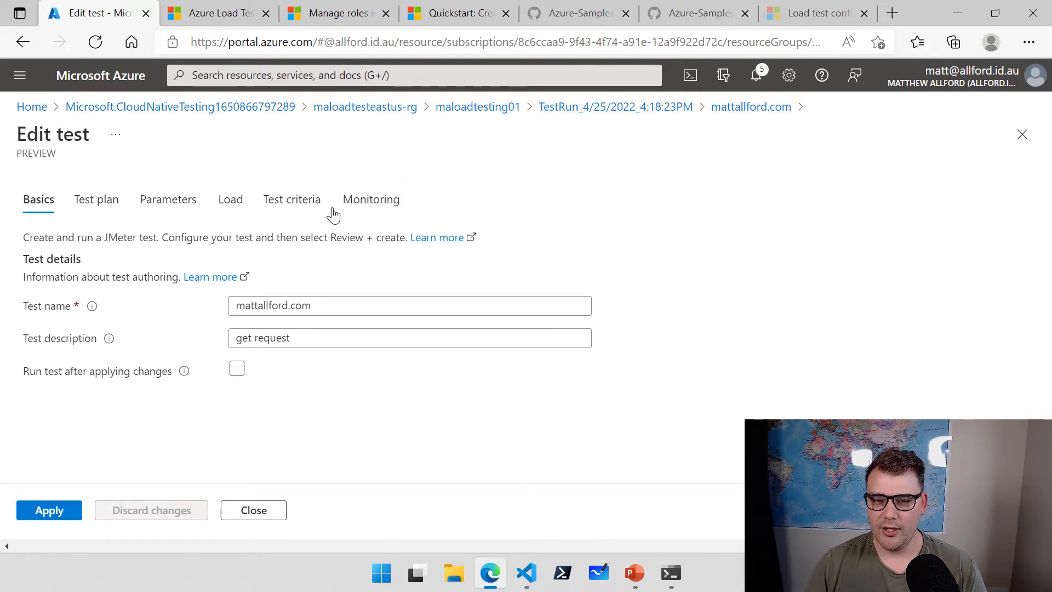
{"action": "left_click", "coordinate": [223, 213]}
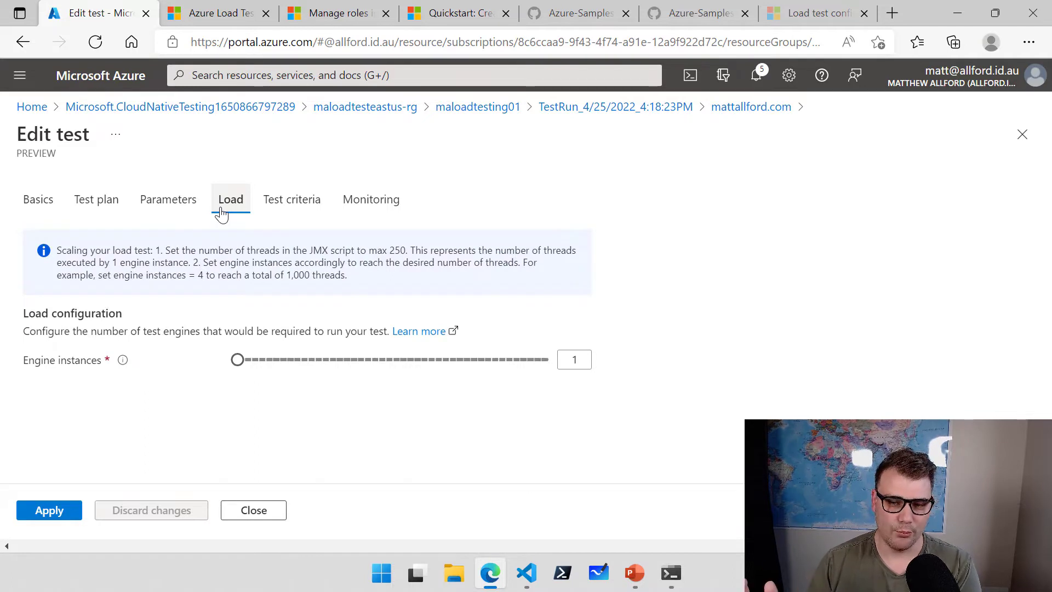
{"action": "left_click", "coordinate": [274, 216]}
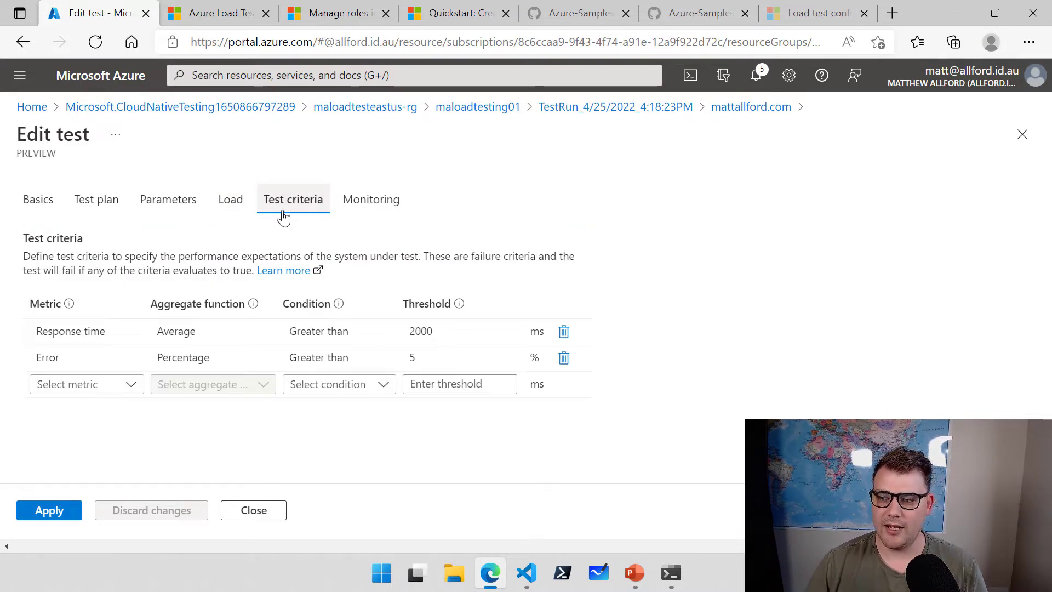
{"action": "left_click", "coordinate": [1022, 134]}
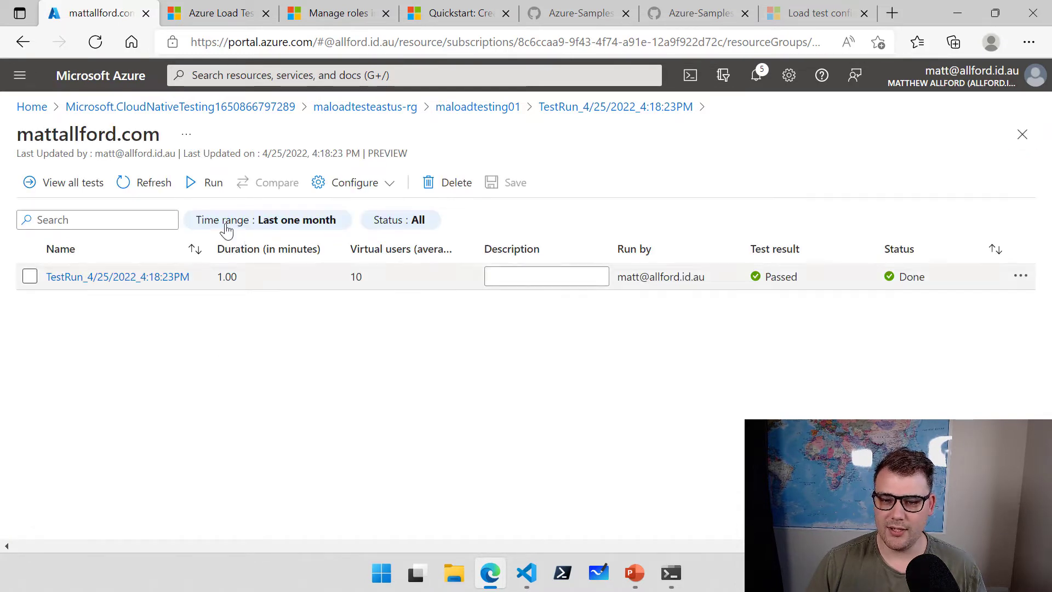
{"action": "left_click", "coordinate": [210, 184]}
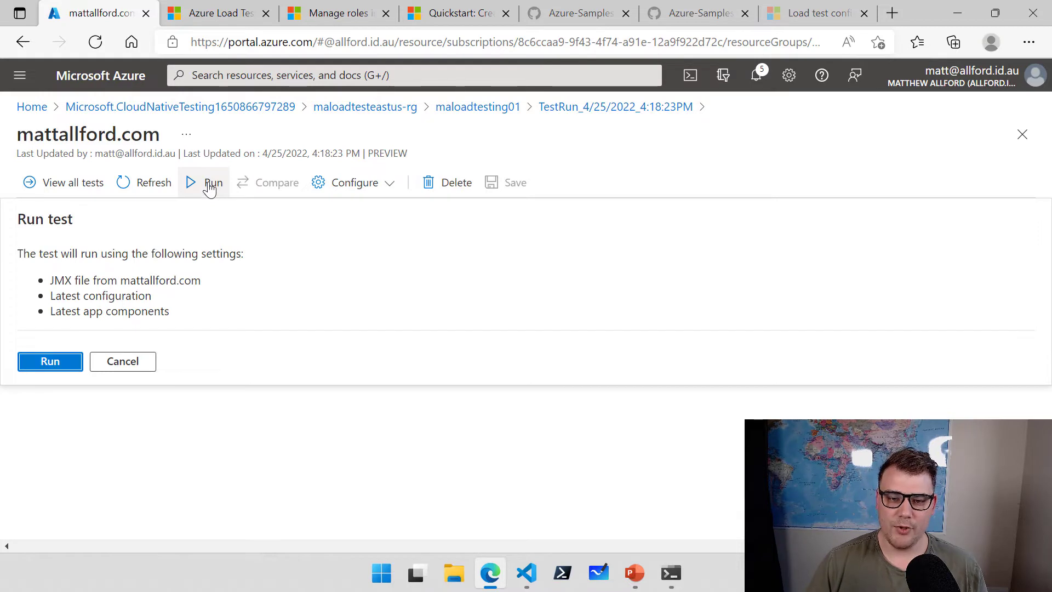
Start a second run of the mattallford.com test, then tick both the 4:23:37PM and 4:18:23PM runs.
{"action": "left_click", "coordinate": [75, 363]}
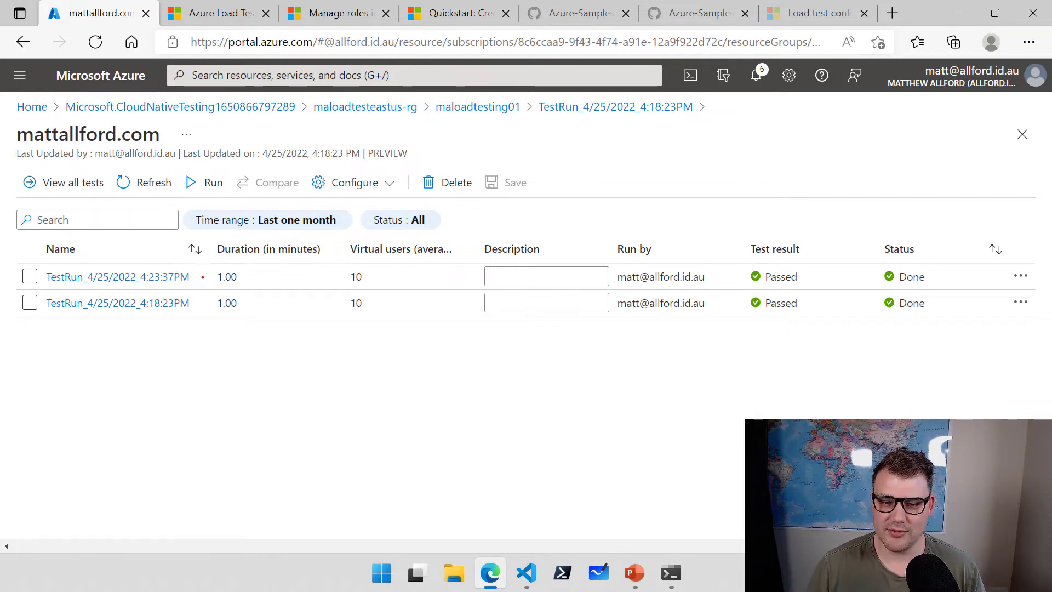
{"action": "left_click_drag", "start_coordinate": [202, 277], "coordinate": [276, 254]}
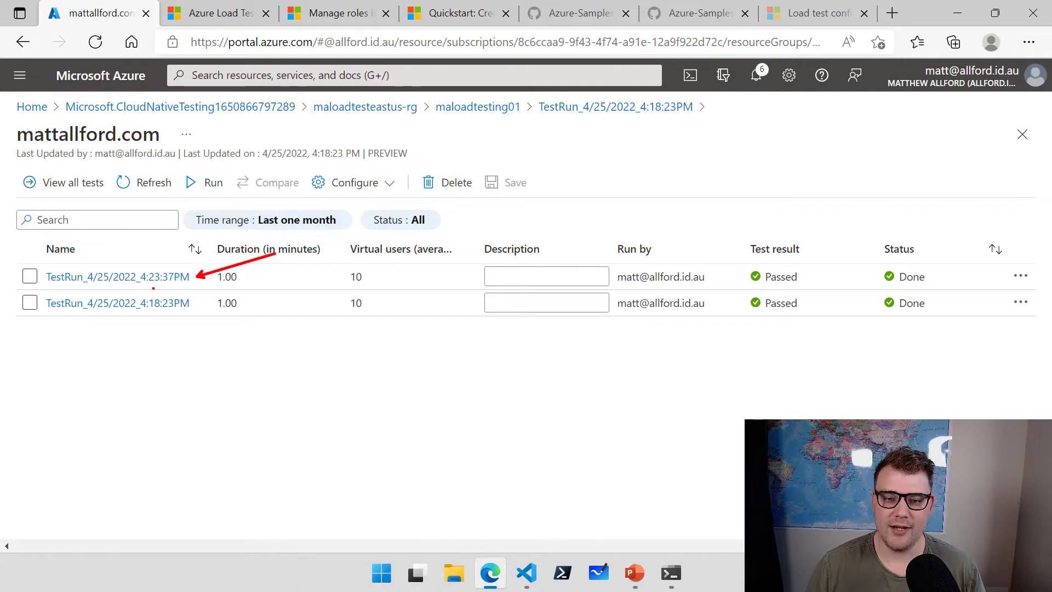
{"action": "left_click_drag", "start_coordinate": [199, 306], "coordinate": [290, 325]}
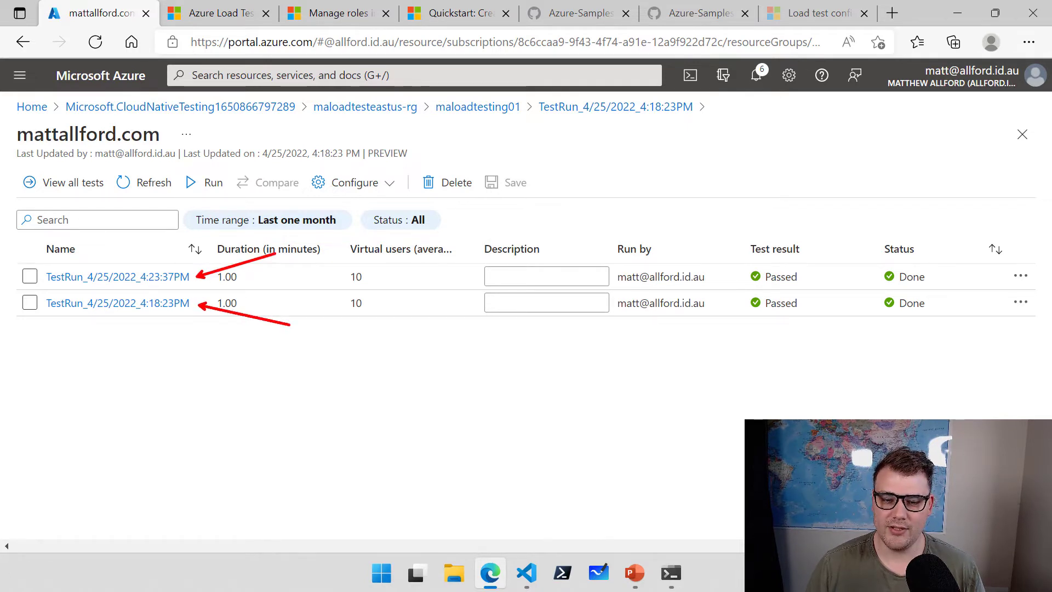
{"action": "key", "text": "Escape"}
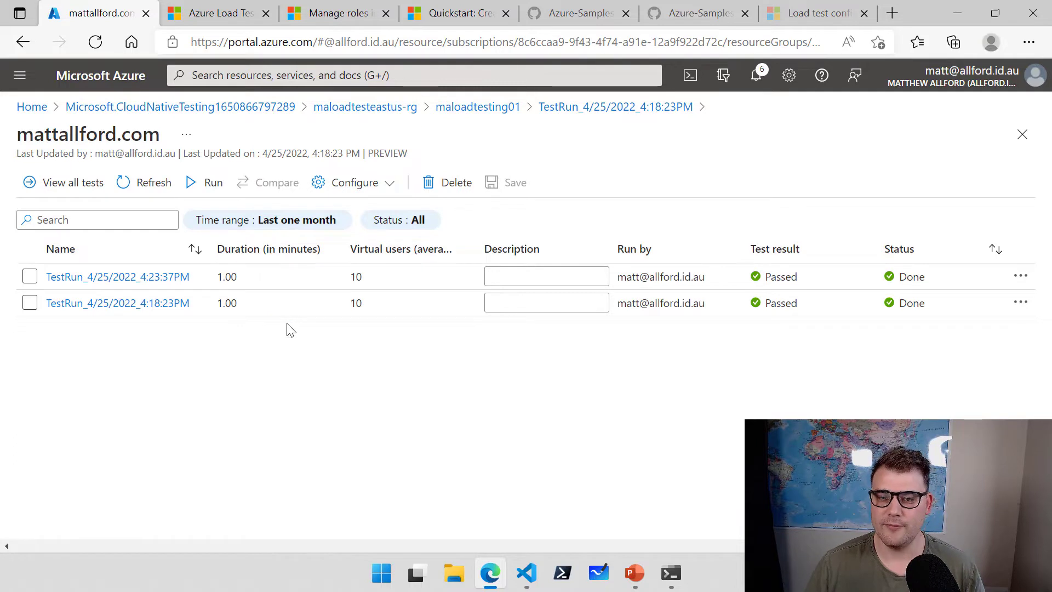
{"action": "left_click", "coordinate": [31, 278]}
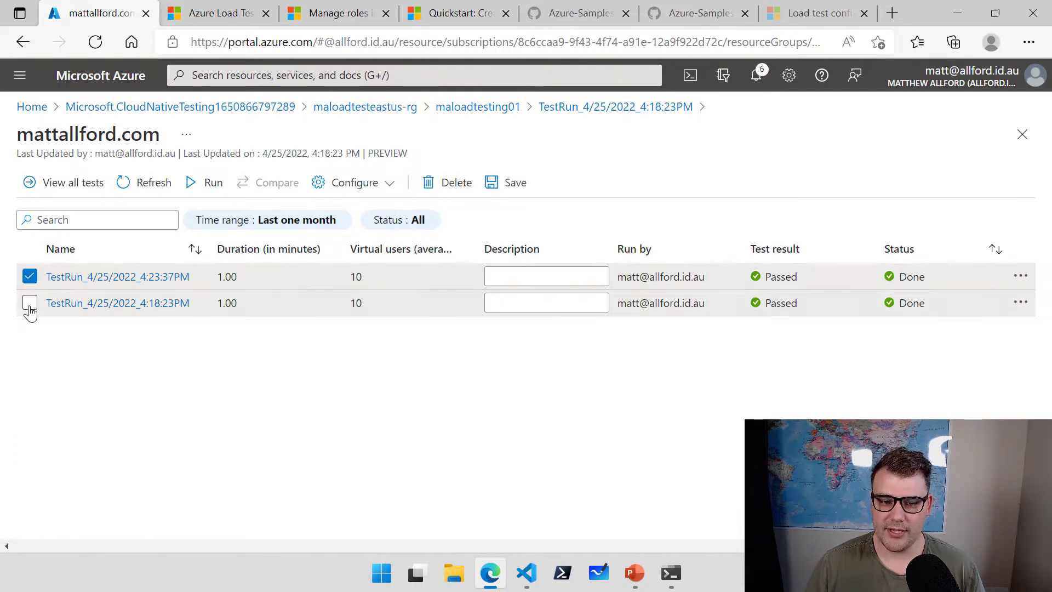
{"action": "left_click", "coordinate": [30, 307]}
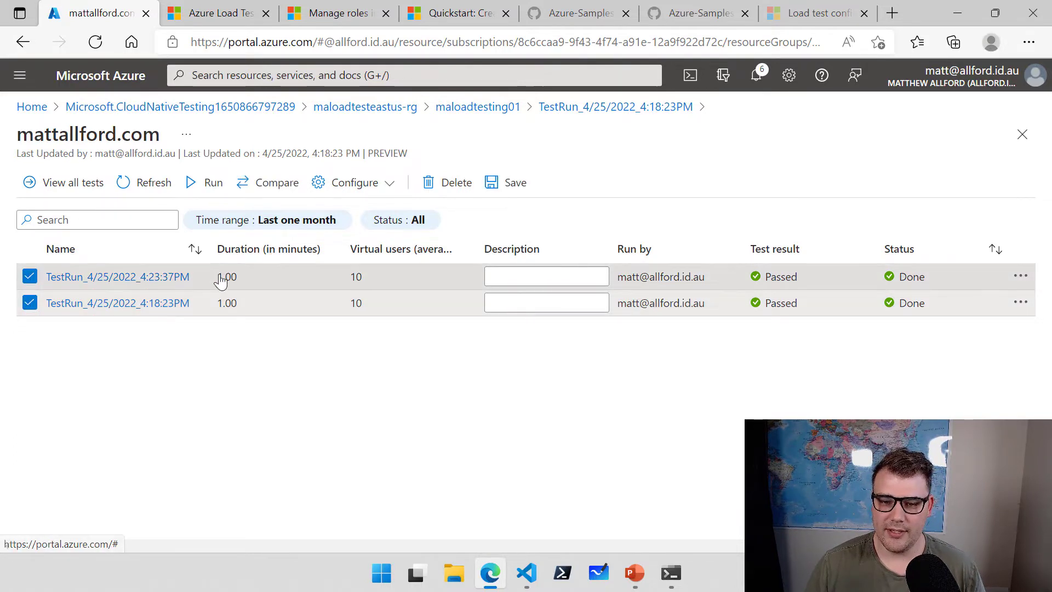
Compare the 4:18:23PM and 4:23:37PM runs and review their overlaid client-side metrics charts.
{"action": "left_click", "coordinate": [269, 191]}
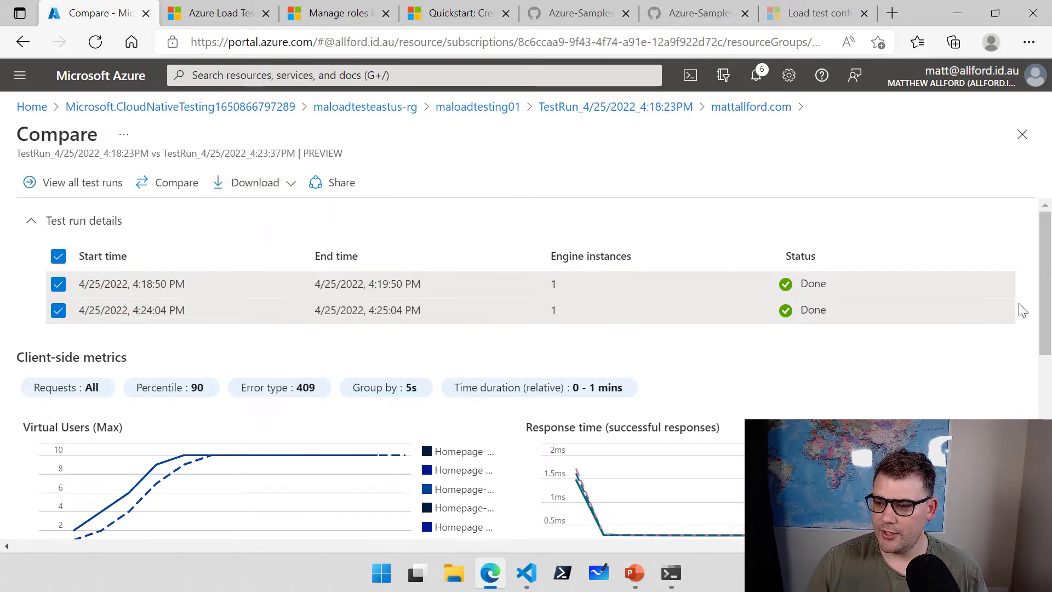
{"action": "left_click_drag", "start_coordinate": [1045, 291], "coordinate": [1047, 353]}
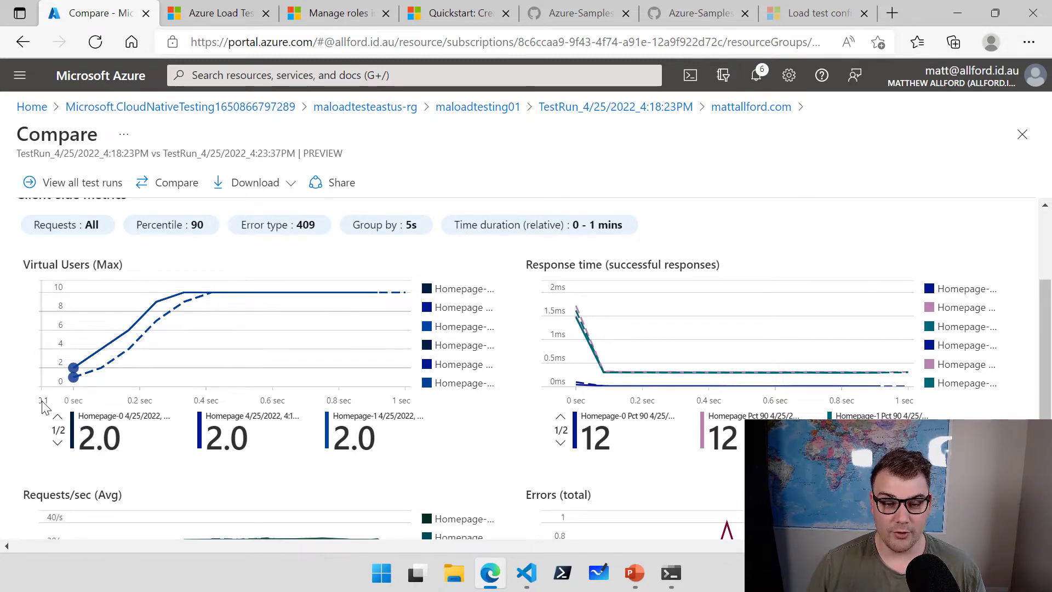
{"action": "scroll", "coordinate": [42, 414], "scroll_direction": "down", "scroll_amount": 2}
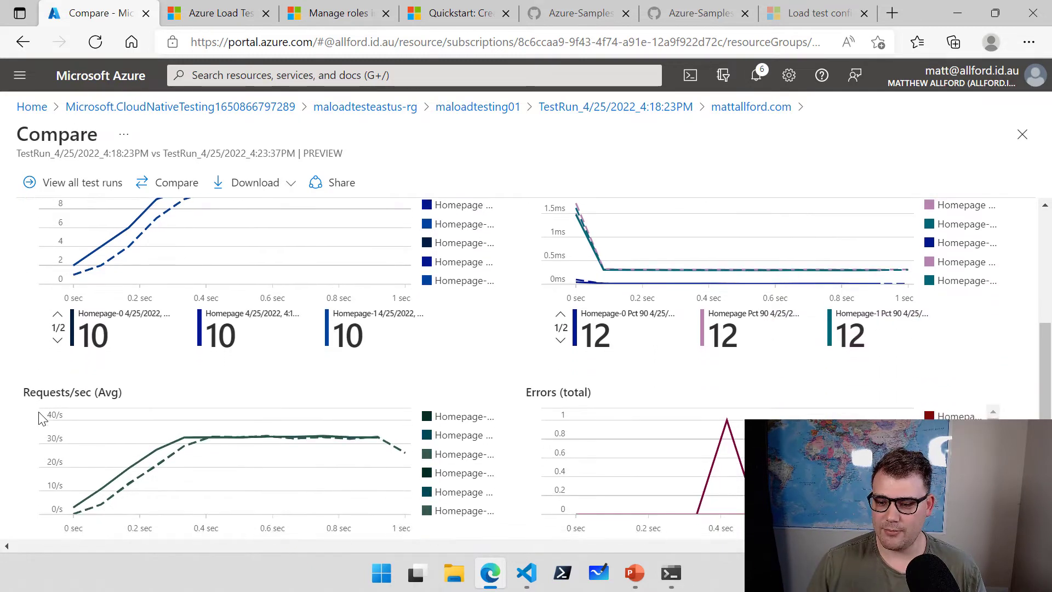
{"action": "scroll", "coordinate": [32, 419], "scroll_direction": "down", "scroll_amount": 1}
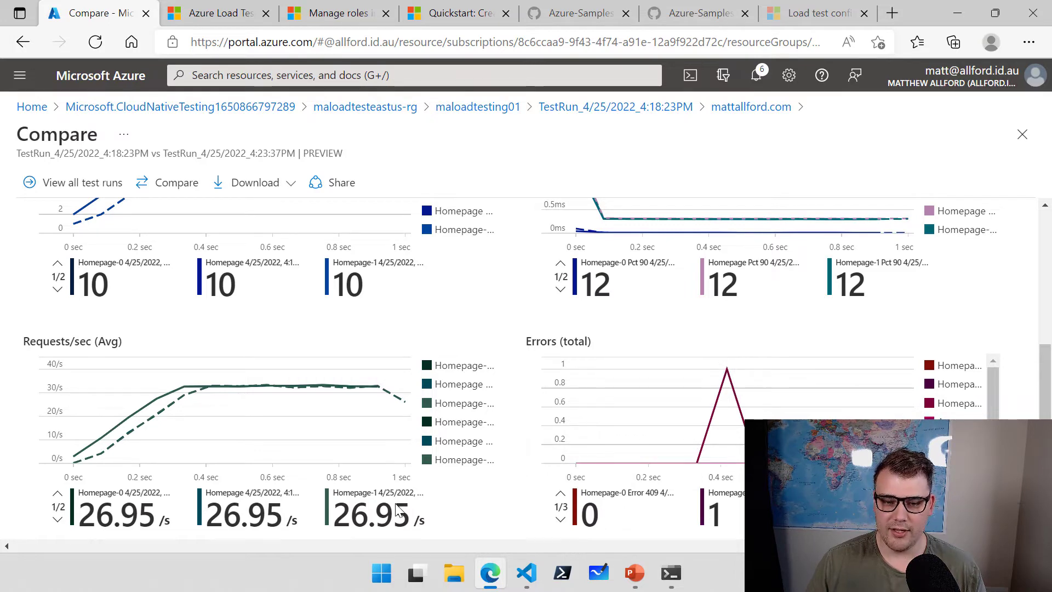
{"action": "scroll", "coordinate": [399, 504], "scroll_direction": "up", "scroll_amount": 5}
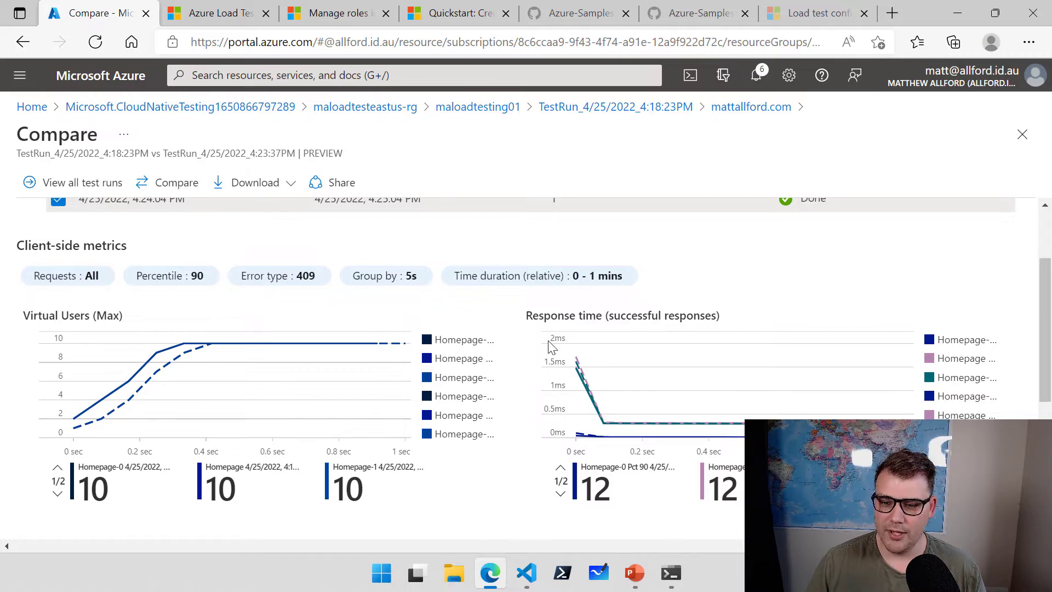
{"action": "scroll", "coordinate": [485, 472], "scroll_direction": "down", "scroll_amount": 4}
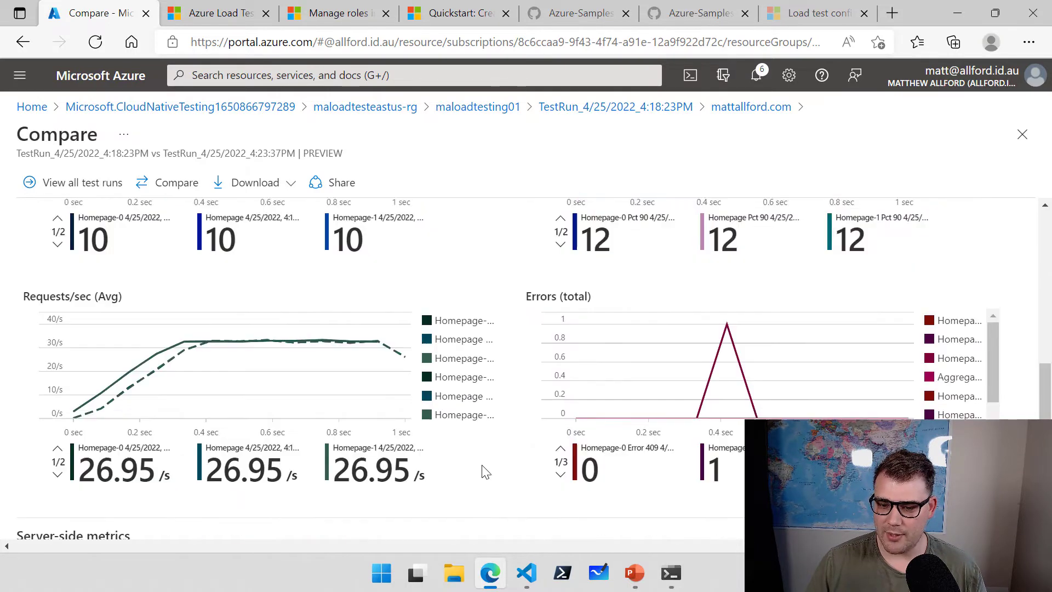
{"action": "scroll", "coordinate": [485, 471], "scroll_direction": "down", "scroll_amount": 1}
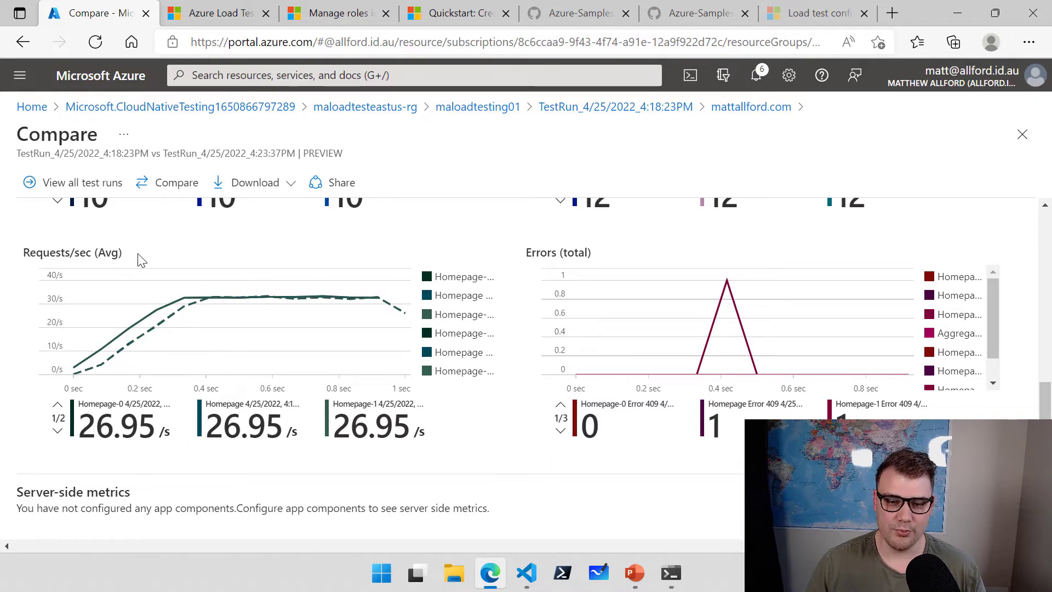
{"action": "scroll", "coordinate": [496, 463], "scroll_direction": "up", "scroll_amount": 5}
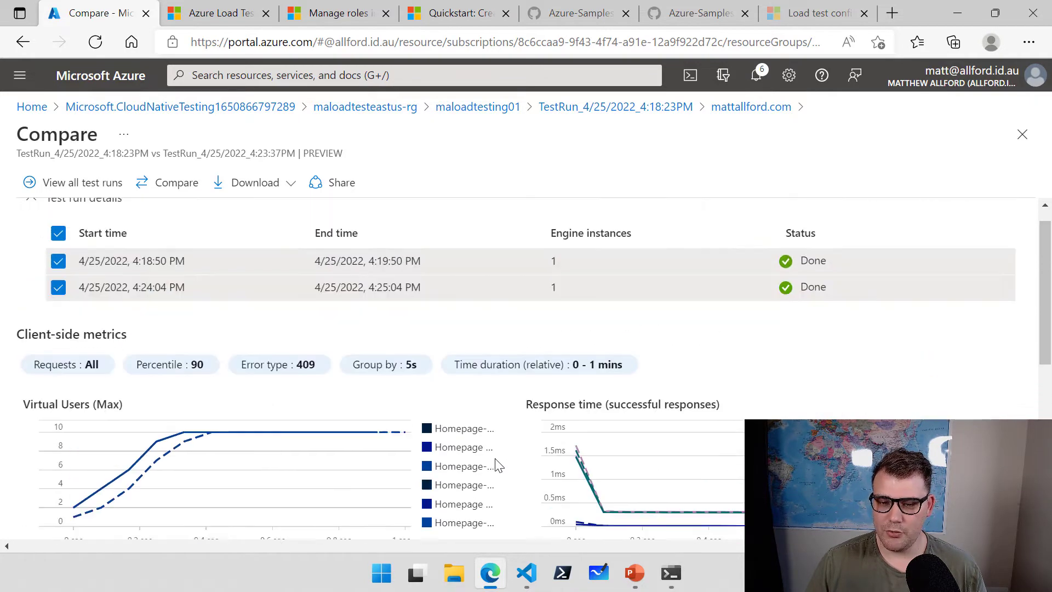
{"action": "scroll", "coordinate": [496, 463], "scroll_direction": "down", "scroll_amount": 4}
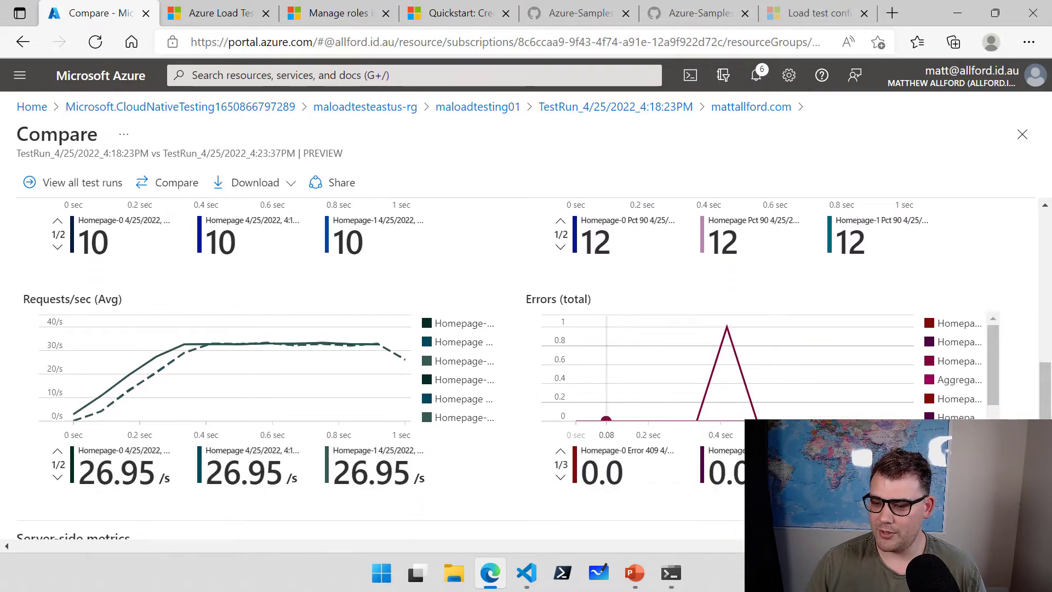
{"action": "scroll", "coordinate": [674, 503], "scroll_direction": "up", "scroll_amount": 4}
{"action": "scroll", "coordinate": [674, 503], "scroll_direction": "up", "scroll_amount": 2}
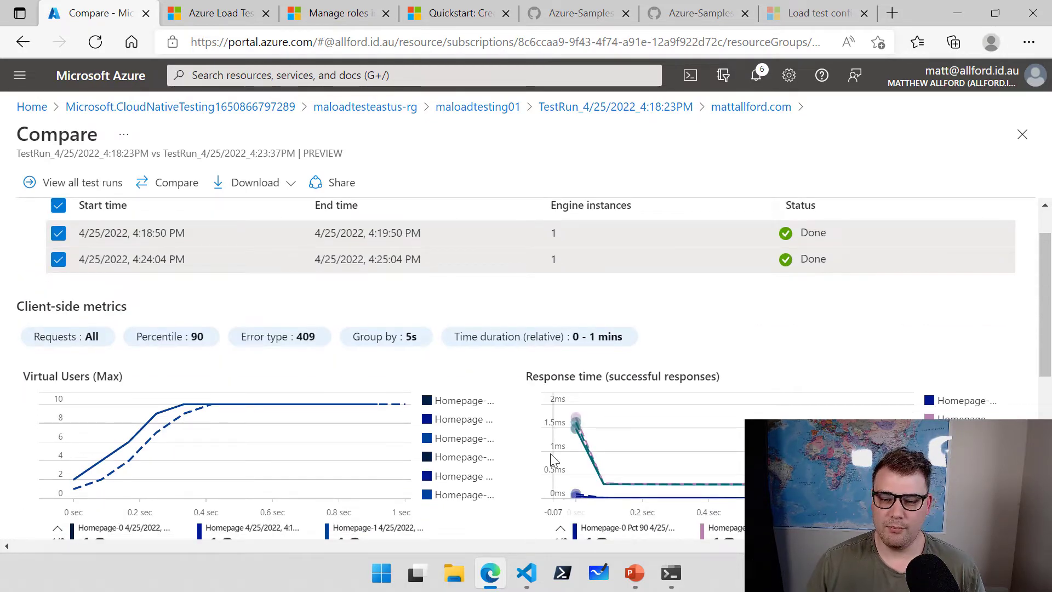
{"action": "scroll", "coordinate": [550, 453], "scroll_direction": "up", "scroll_amount": 1}
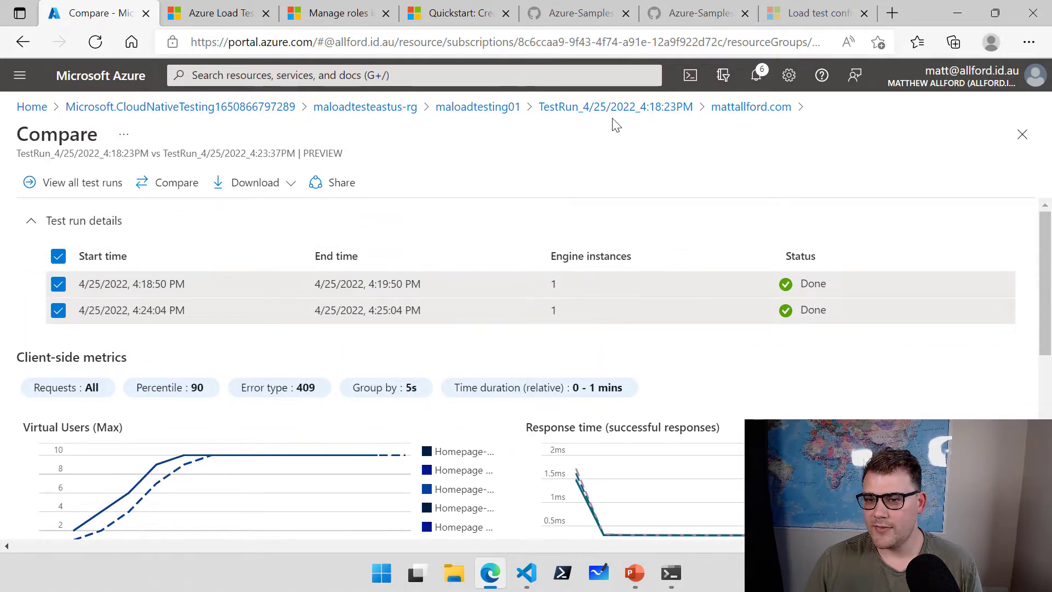
Go back through the TestRun and maloadtesting01 breadcrumbs, refresh the Tests list, and switch to VS Code.
{"action": "left_click", "coordinate": [625, 109]}
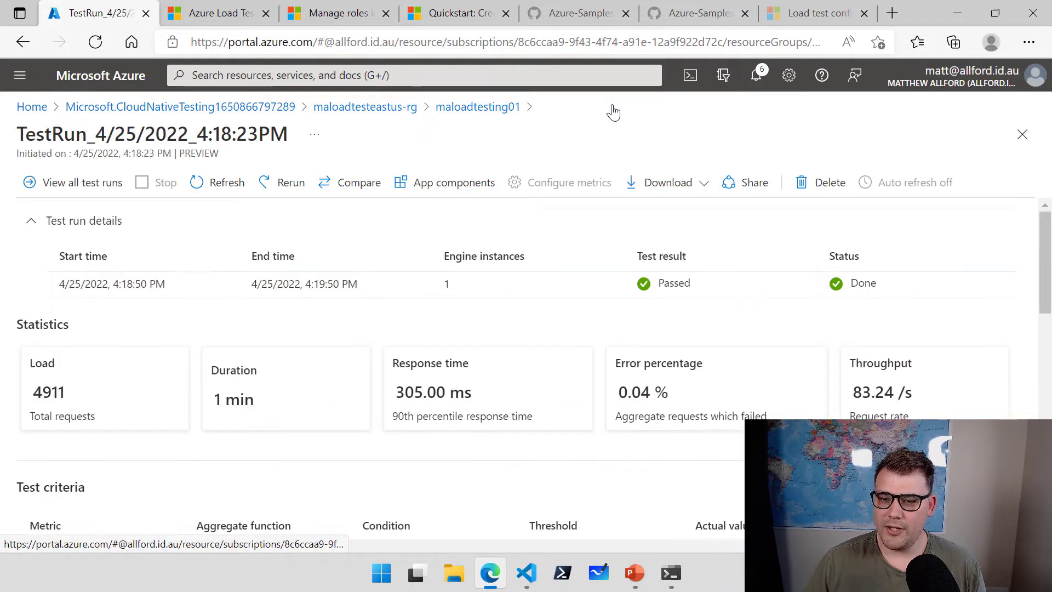
{"action": "left_click", "coordinate": [448, 109]}
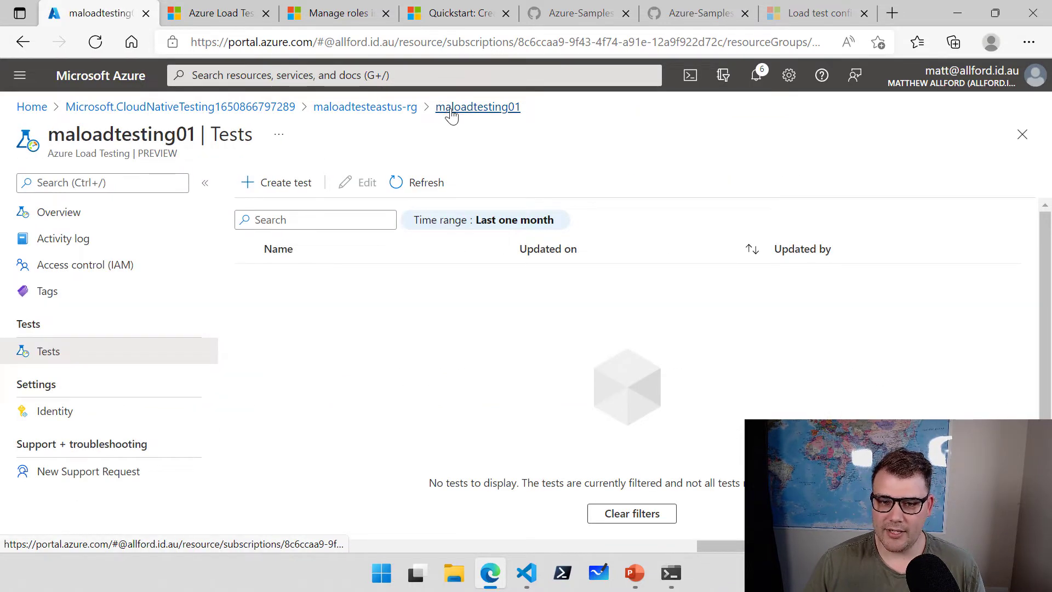
{"action": "left_click", "coordinate": [400, 182]}
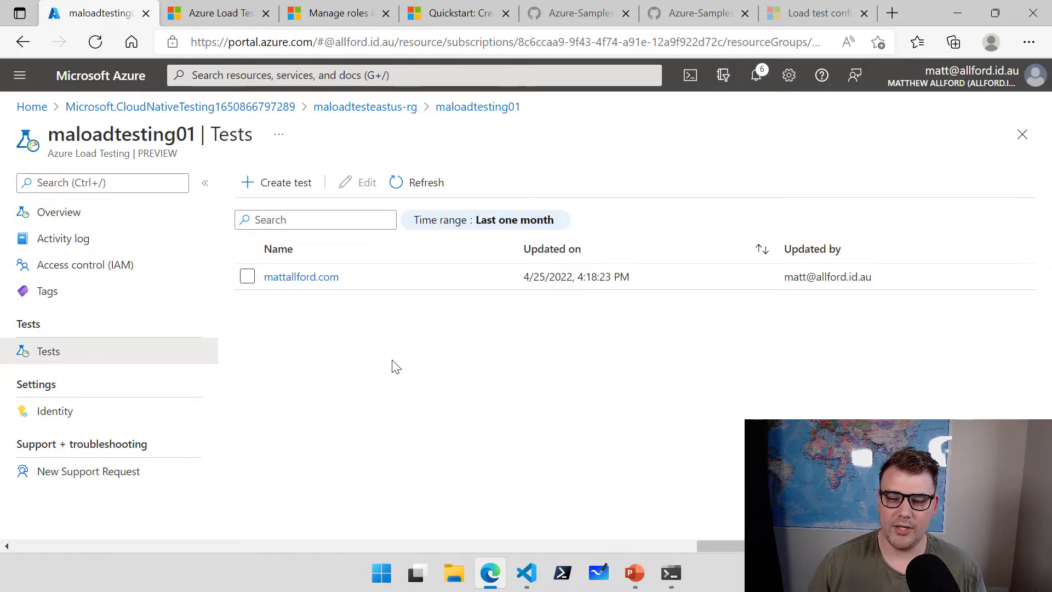
{"action": "left_click", "coordinate": [527, 572]}
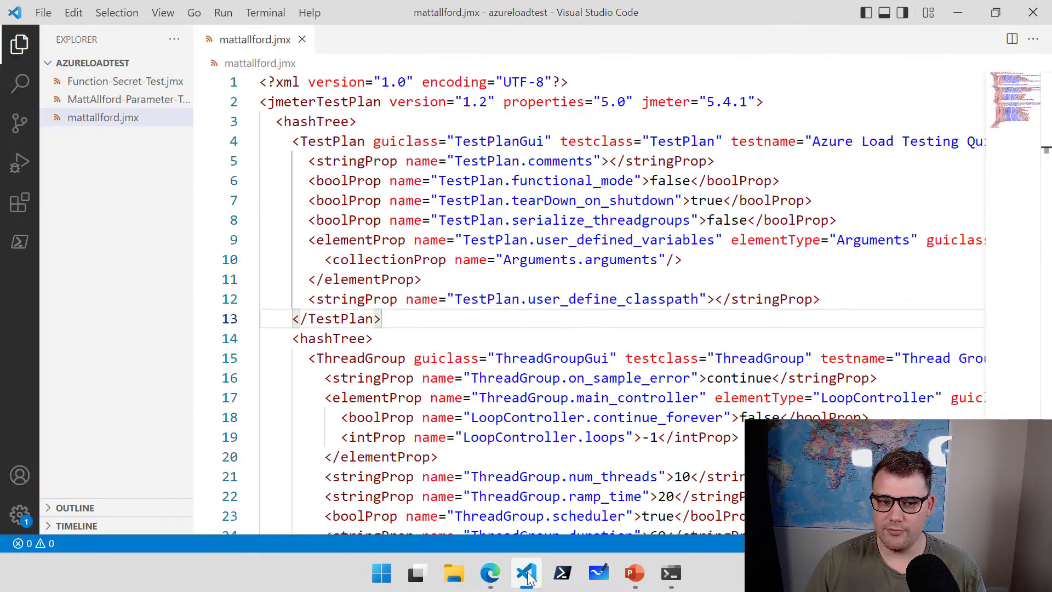
Open MattAllford-Parameter-Test.jmx and scroll to its udv_endpoint Arguments block near line 50.
{"action": "left_click", "coordinate": [134, 98]}
{"action": "left_click", "coordinate": [136, 100]}
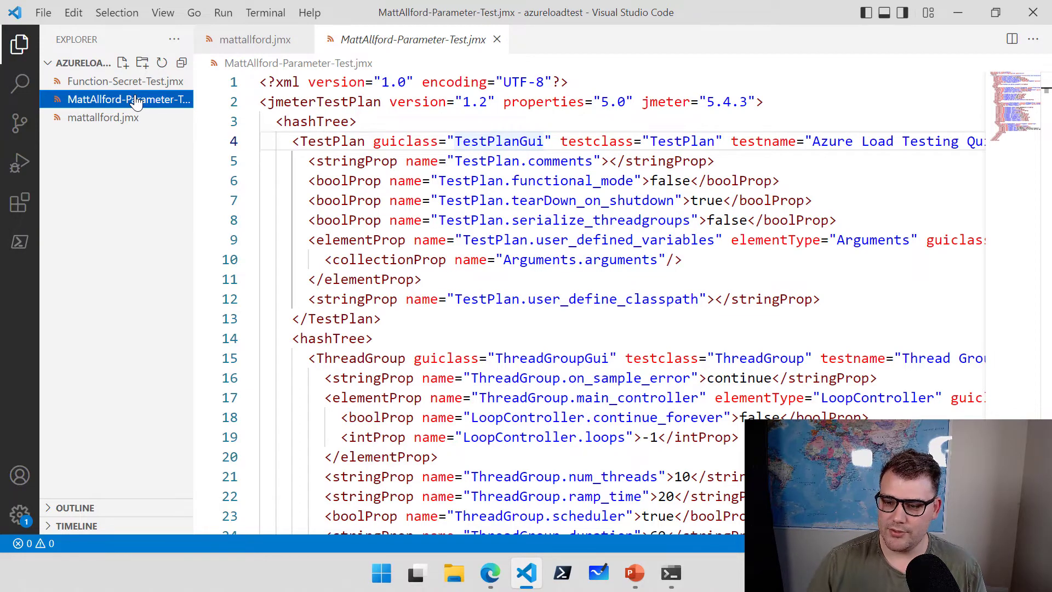
{"action": "scroll", "coordinate": [665, 241], "scroll_direction": "down", "scroll_amount": 12}
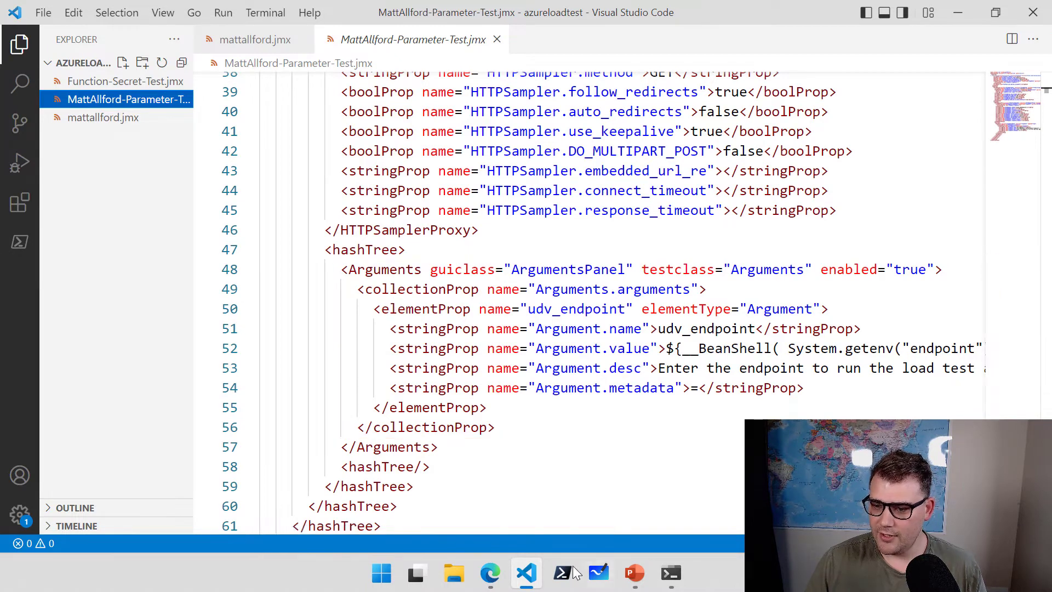
{"action": "mouse_move", "coordinate": [561, 531]}
{"action": "left_mouse_down"}
{"action": "mouse_move", "coordinate": [658, 530]}
{"action": "mouse_move", "coordinate": [639, 531]}
{"action": "left_mouse_up"}
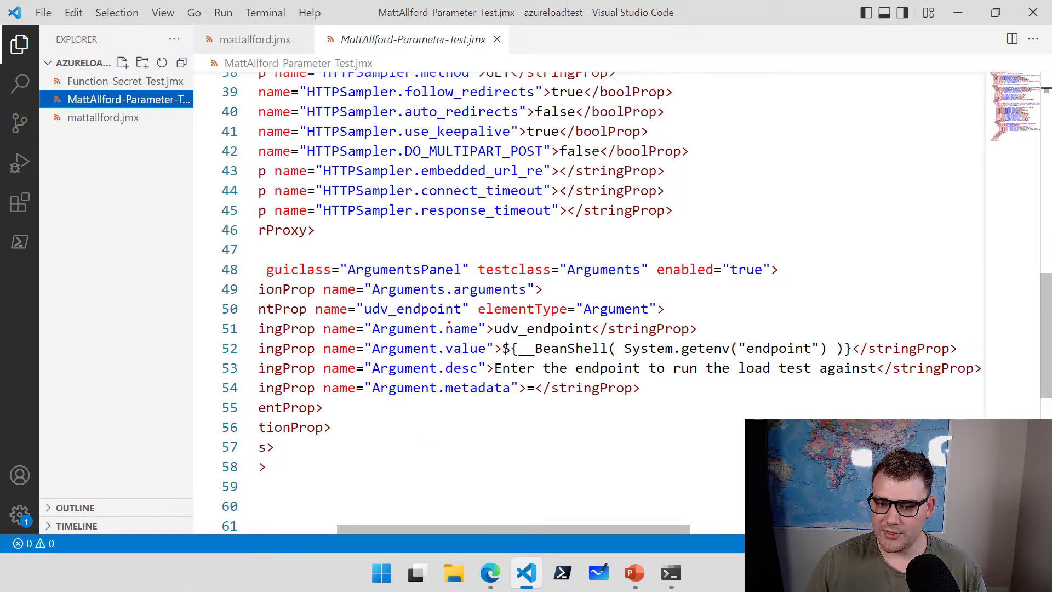
{"action": "left_click_drag", "start_coordinate": [383, 299], "coordinate": [352, 245]}
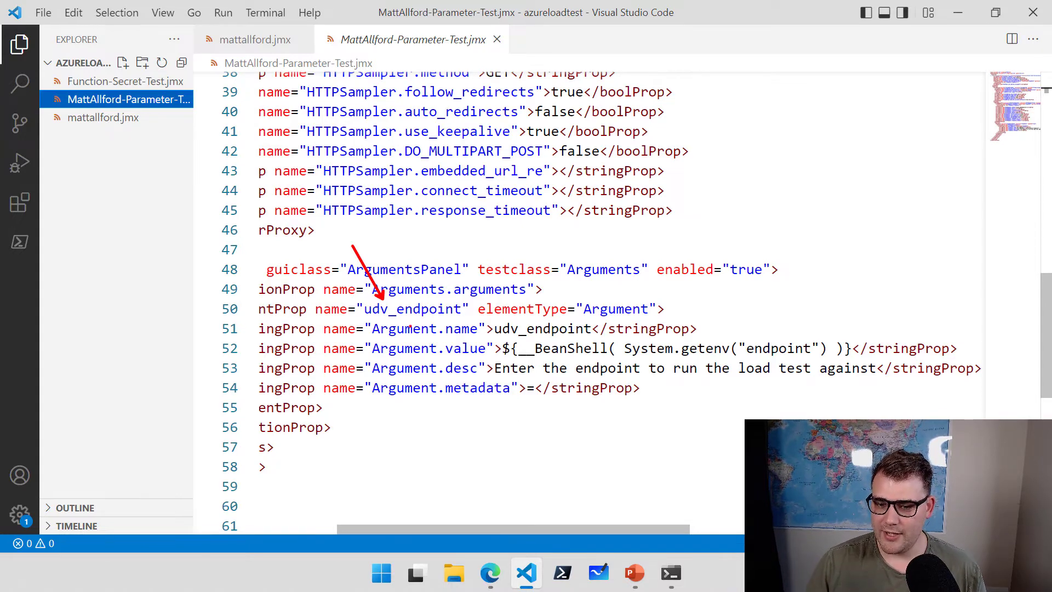
{"action": "mouse_move", "coordinate": [428, 321]}
{"action": "left_mouse_down"}
{"action": "mouse_move", "coordinate": [444, 278]}
{"action": "mouse_move", "coordinate": [515, 277]}
{"action": "mouse_move", "coordinate": [580, 342]}
{"action": "mouse_move", "coordinate": [628, 341]}
{"action": "left_mouse_up"}
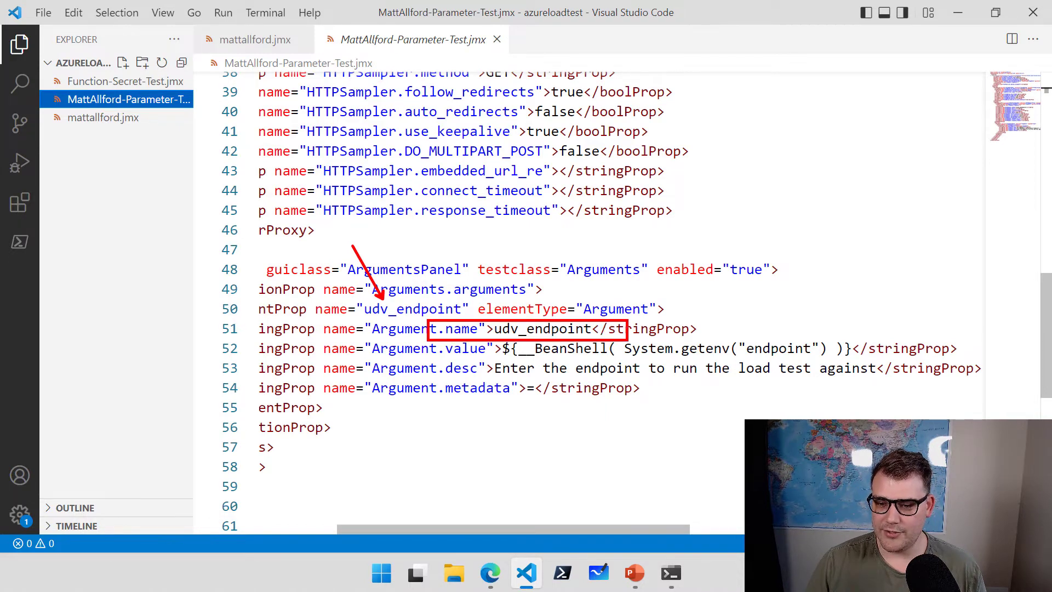
{"action": "mouse_move", "coordinate": [356, 296]}
{"action": "left_mouse_down"}
{"action": "mouse_move", "coordinate": [477, 319]}
{"action": "mouse_move", "coordinate": [545, 310]}
{"action": "mouse_move", "coordinate": [574, 259]}
{"action": "left_mouse_up"}
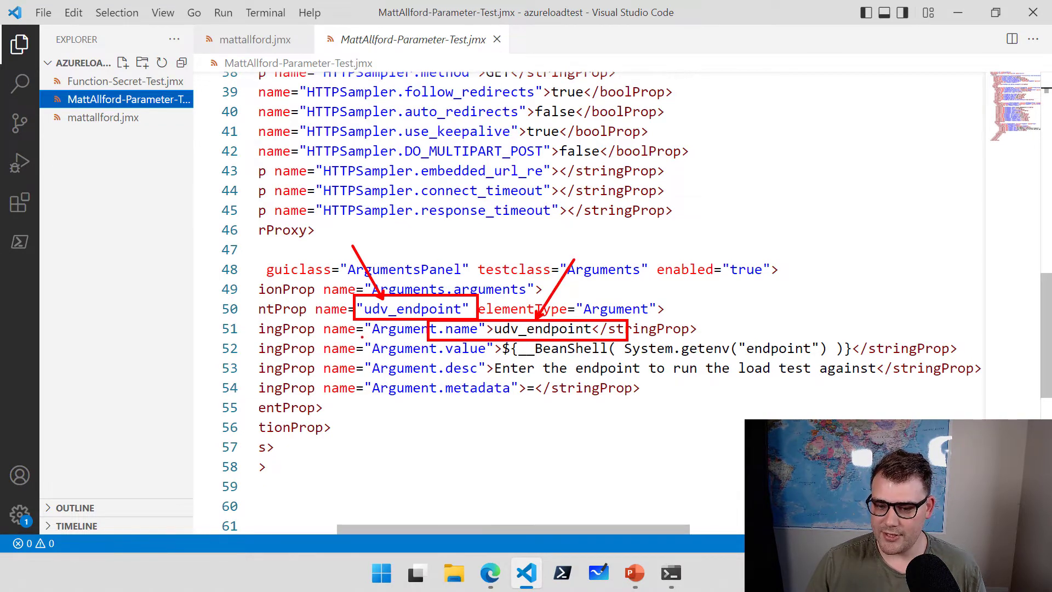
{"action": "mouse_move", "coordinate": [363, 338]}
{"action": "left_mouse_down"}
{"action": "mouse_move", "coordinate": [417, 359]}
{"action": "mouse_move", "coordinate": [858, 361]}
{"action": "left_mouse_up"}
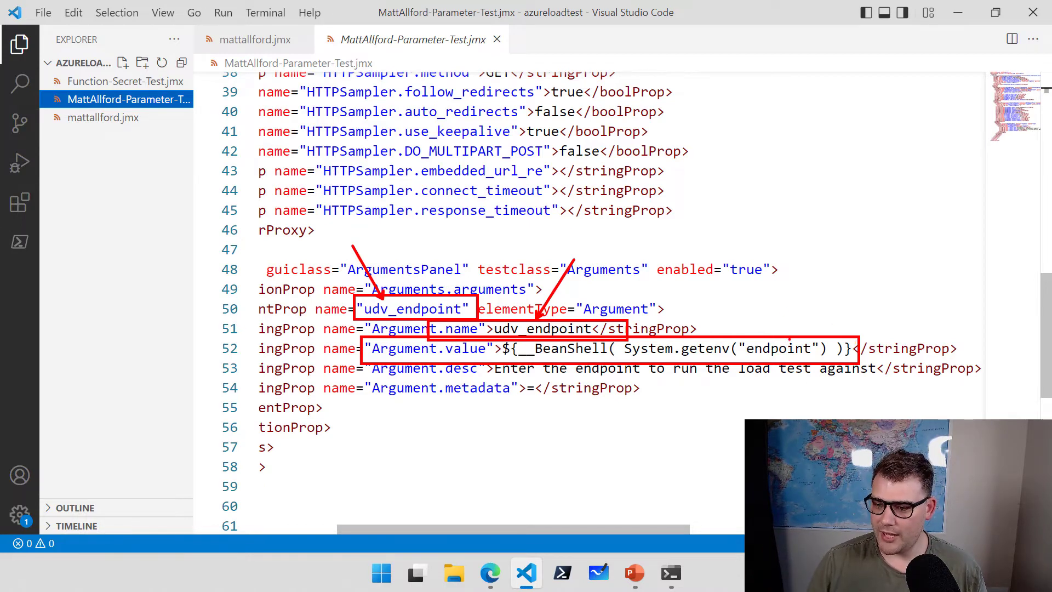
{"action": "left_click_drag", "start_coordinate": [781, 339], "coordinate": [818, 262]}
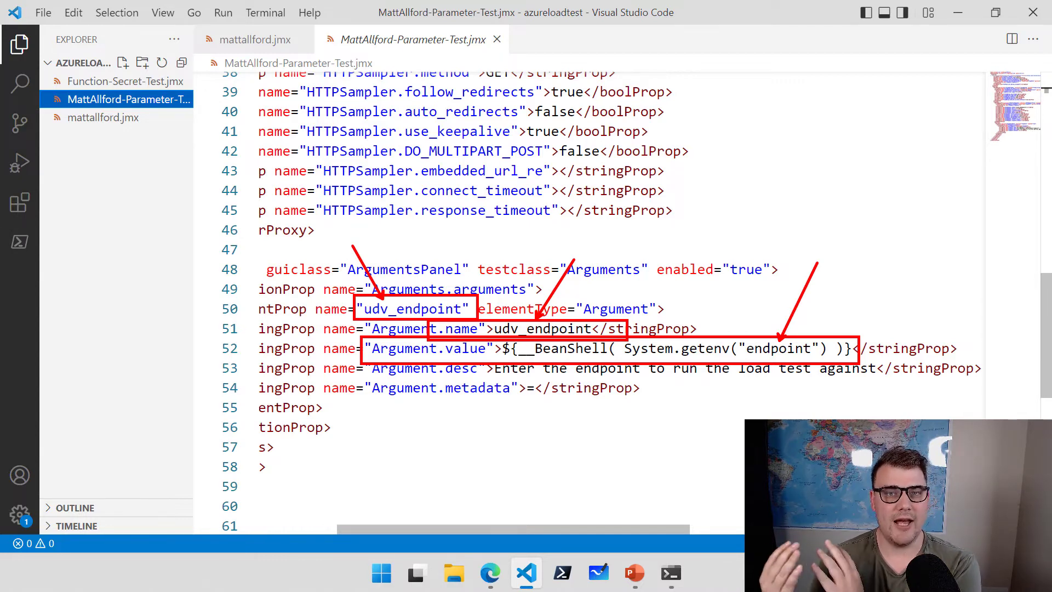
{"action": "key", "text": "Escape"}
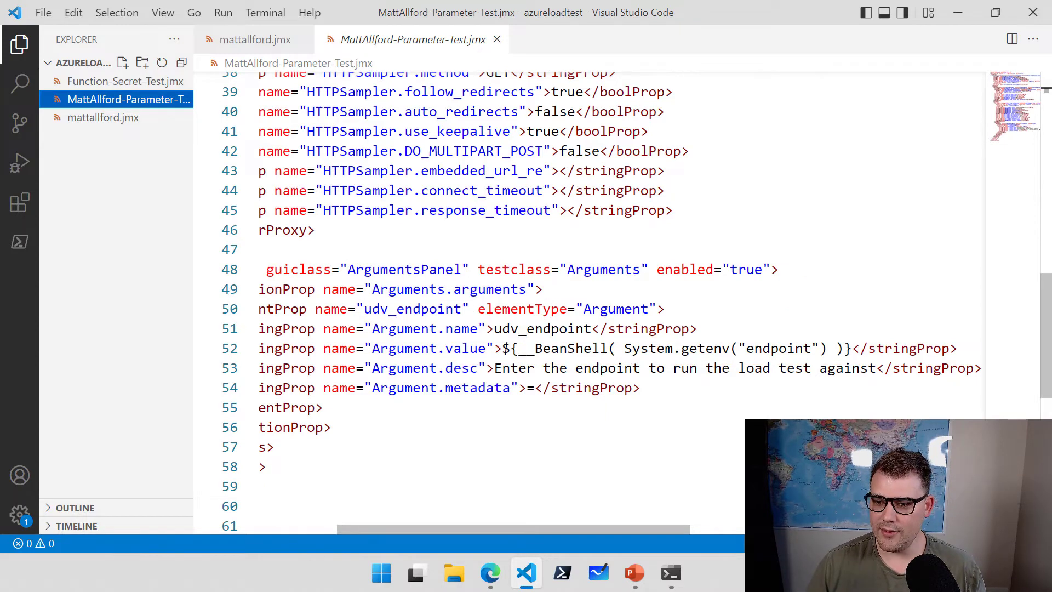
Highlight the ${udv_webendpoint} domain reference on line 33, then return to the browser's Tests list.
{"action": "scroll", "coordinate": [484, 420], "scroll_direction": "up", "scroll_amount": 2}
{"action": "scroll", "coordinate": [484, 419], "scroll_direction": "up", "scroll_amount": 1}
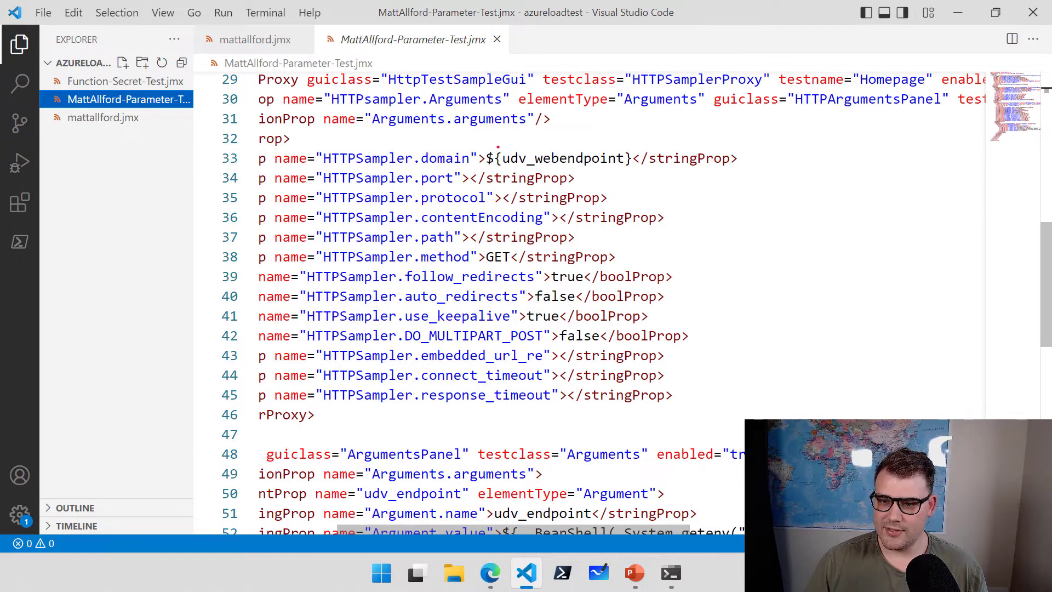
{"action": "mouse_move", "coordinate": [482, 142]}
{"action": "left_mouse_down"}
{"action": "mouse_move", "coordinate": [505, 166]}
{"action": "mouse_move", "coordinate": [636, 173]}
{"action": "left_mouse_up"}
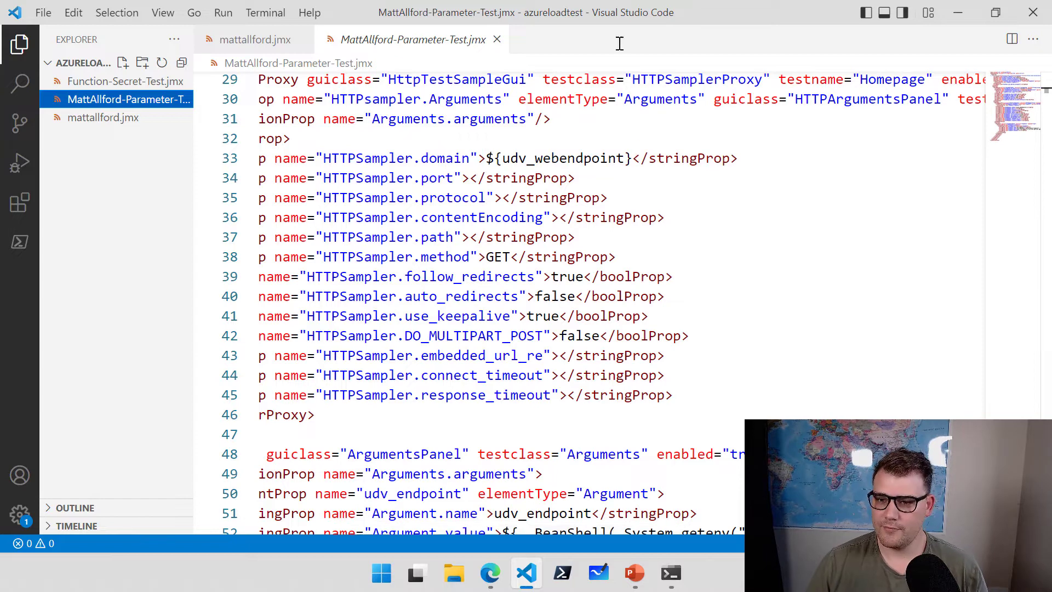
{"action": "left_click", "coordinate": [492, 575]}
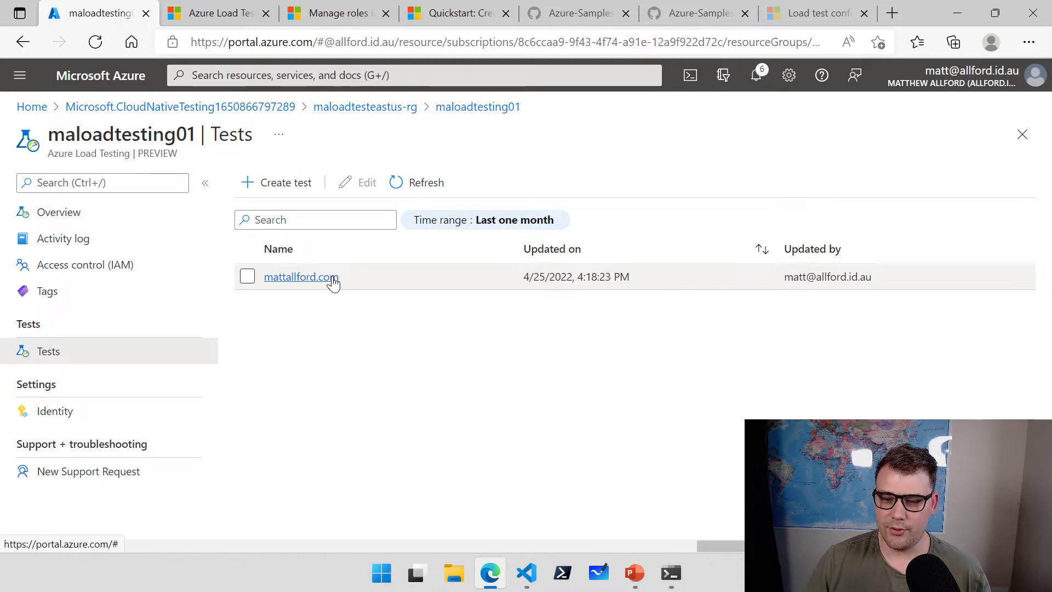
Open the mattallford.com test's configuration on its Test plan tab.
{"action": "left_click", "coordinate": [332, 278]}
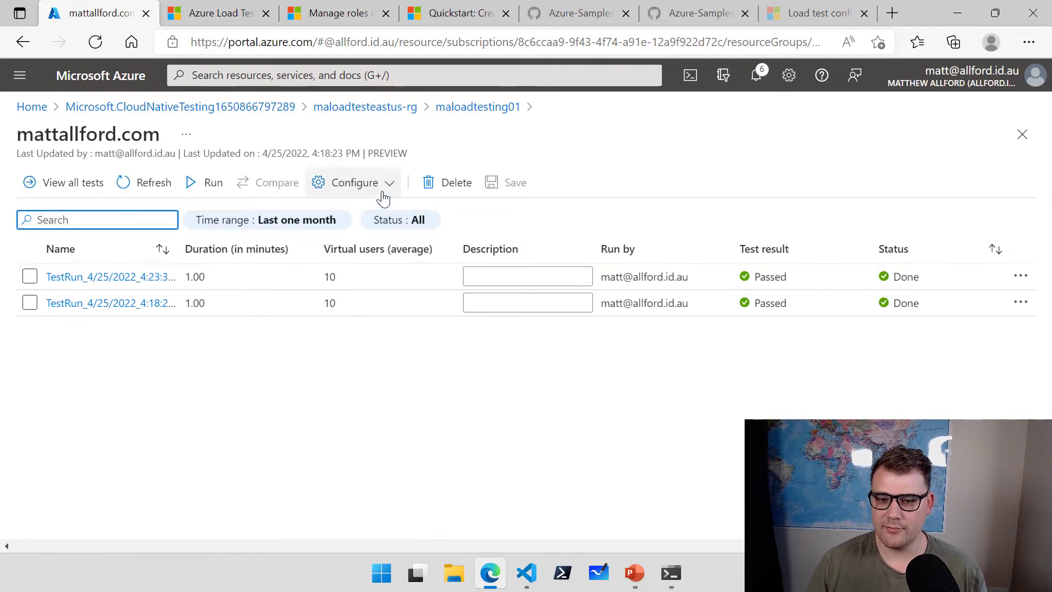
{"action": "left_click", "coordinate": [386, 190]}
{"action": "left_click", "coordinate": [341, 211]}
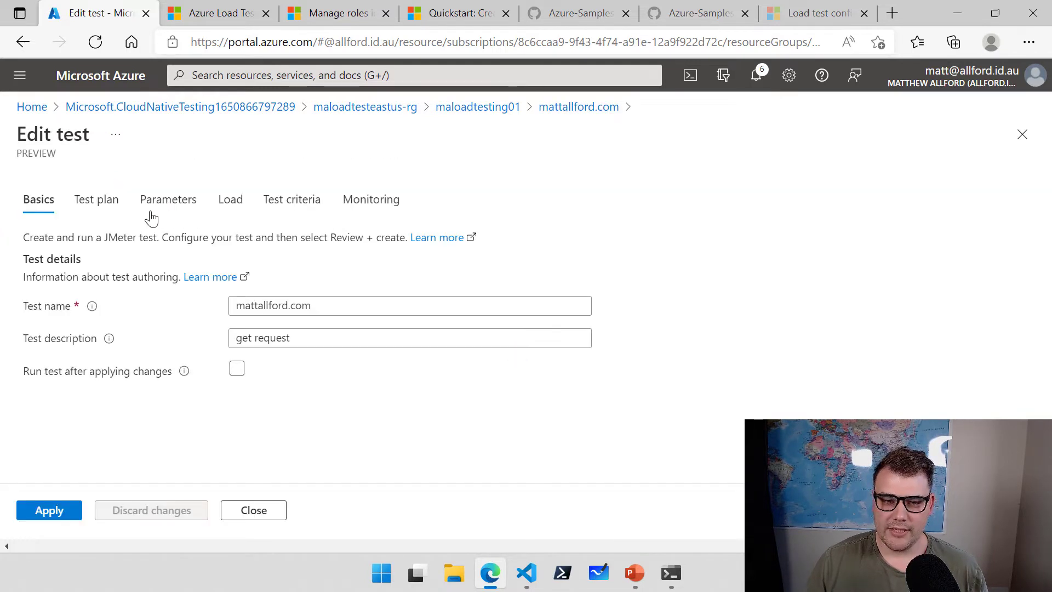
{"action": "left_click", "coordinate": [101, 206]}
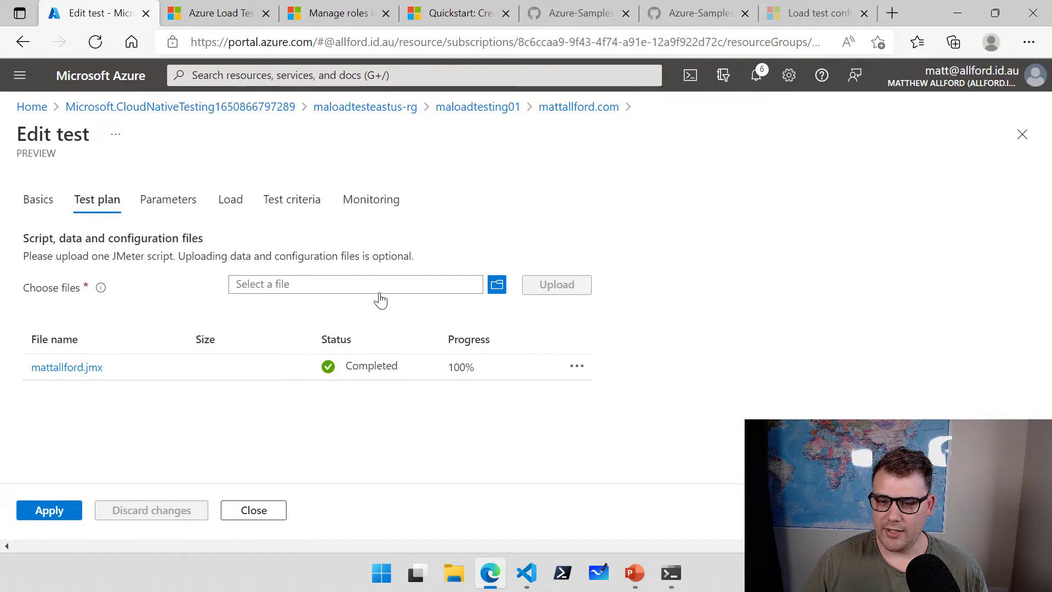
Upload MattAllford-Parameter-Test.jmx in place of mattallford.jmx, then move to Parameters.
{"action": "left_click", "coordinate": [497, 284]}
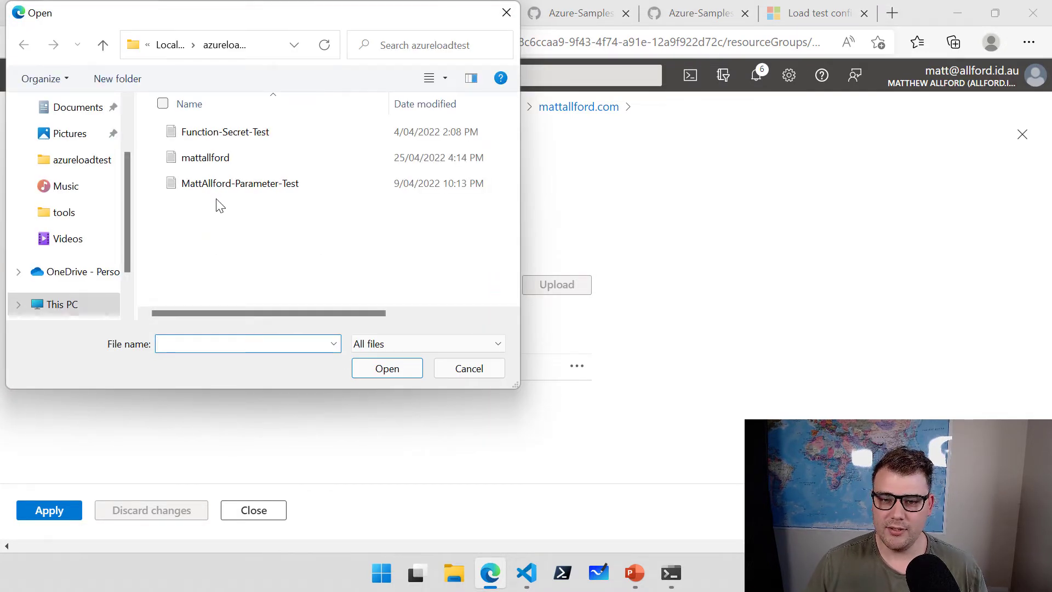
{"action": "left_click", "coordinate": [229, 188]}
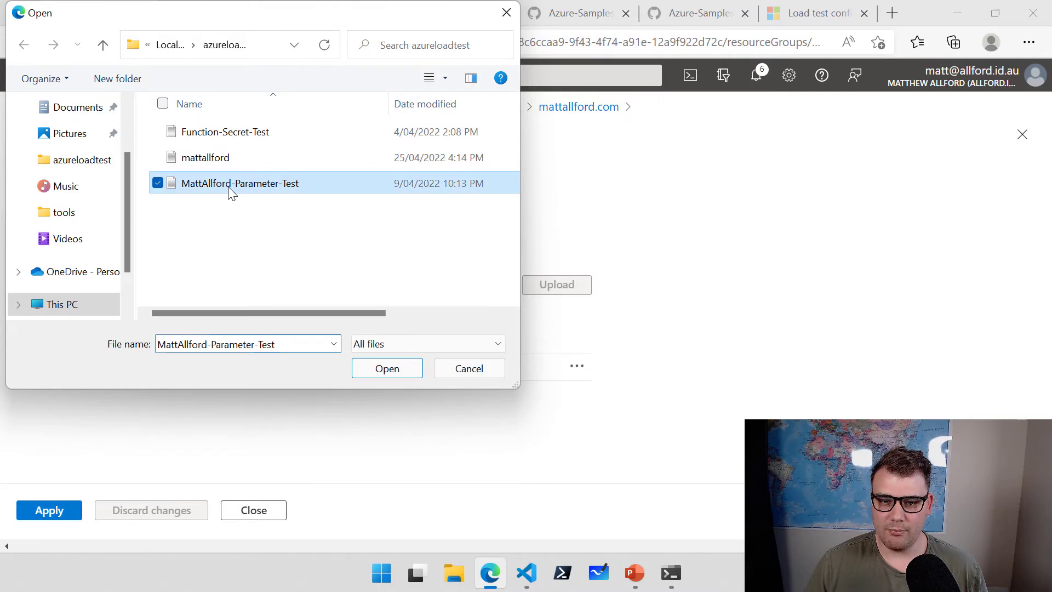
{"action": "left_click", "coordinate": [391, 371]}
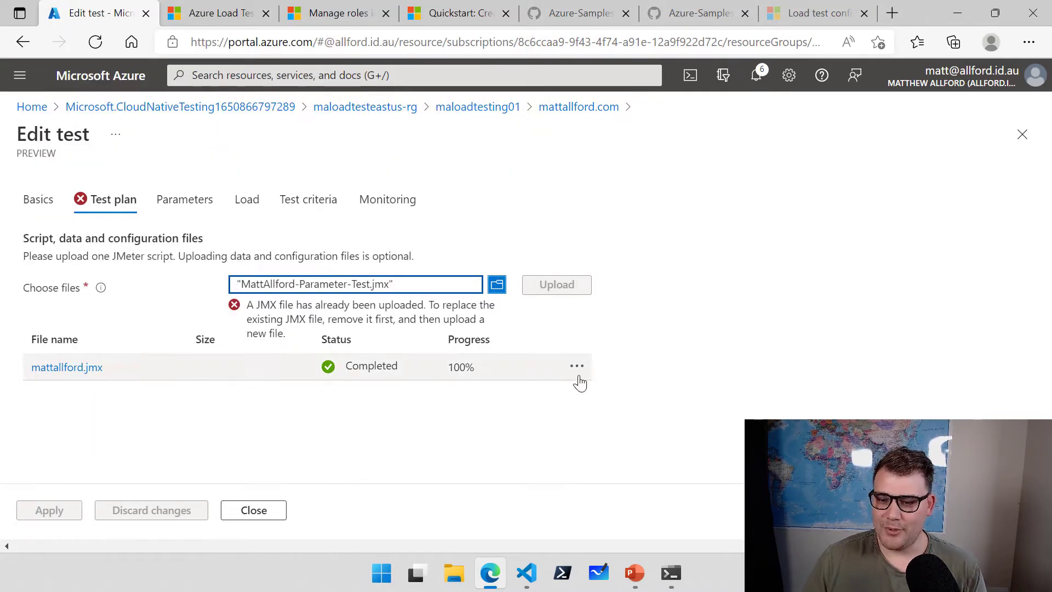
{"action": "left_click", "coordinate": [578, 368]}
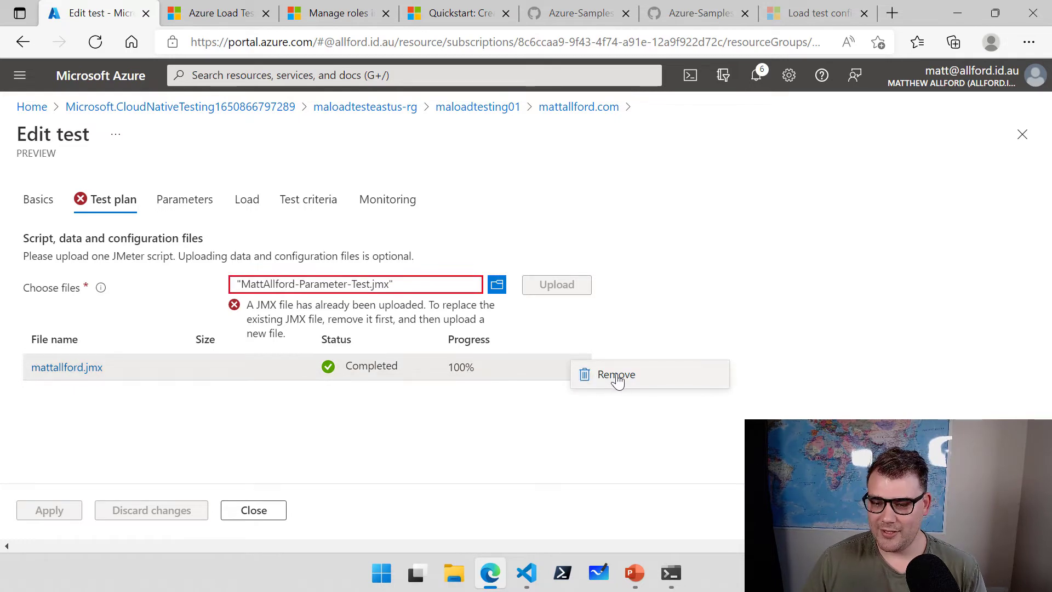
{"action": "left_click", "coordinate": [617, 378]}
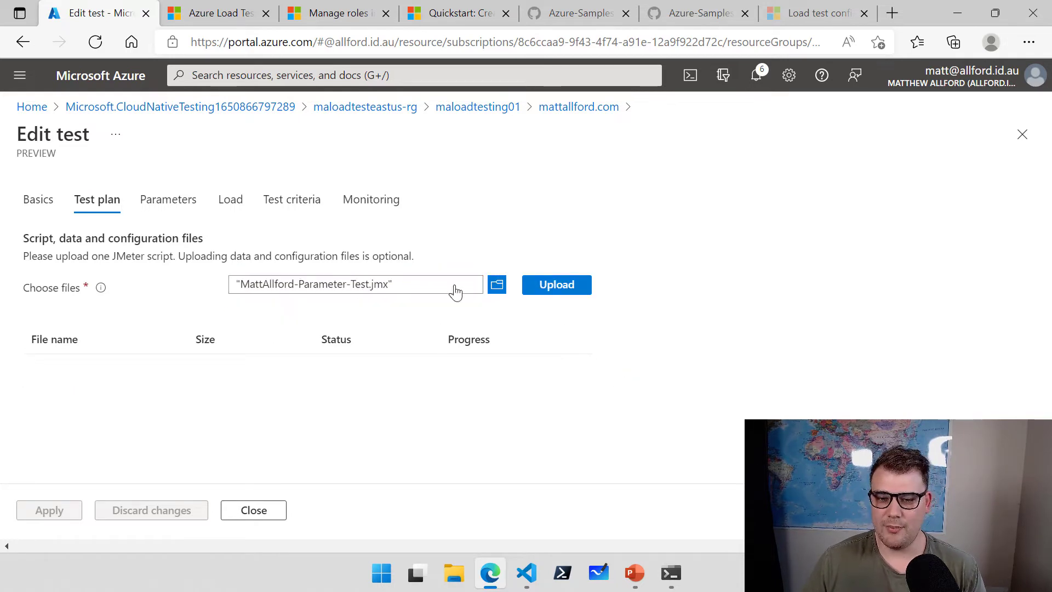
{"action": "left_click", "coordinate": [556, 288]}
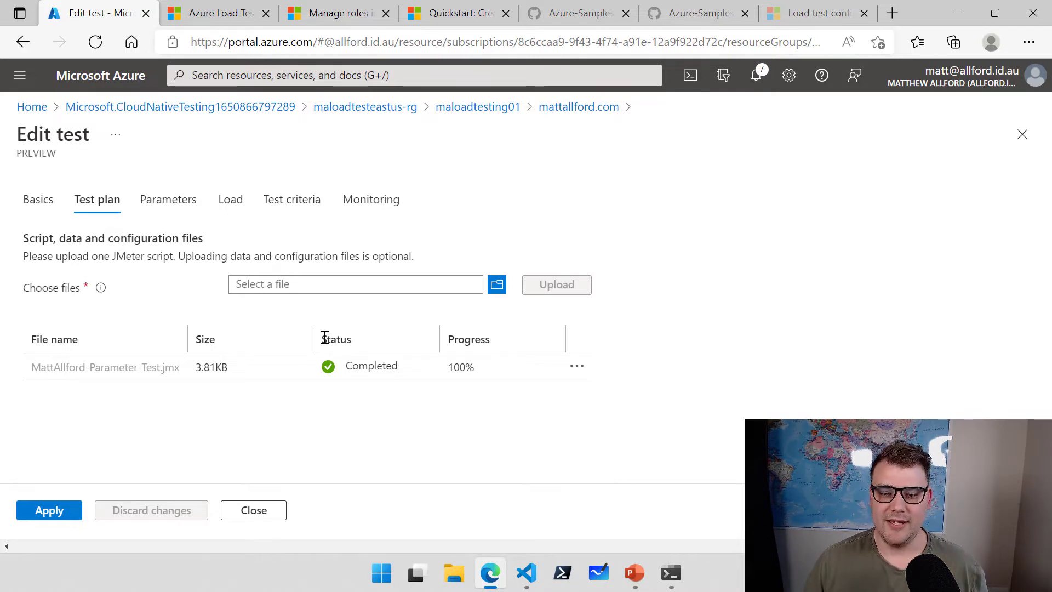
{"action": "left_click", "coordinate": [173, 208]}
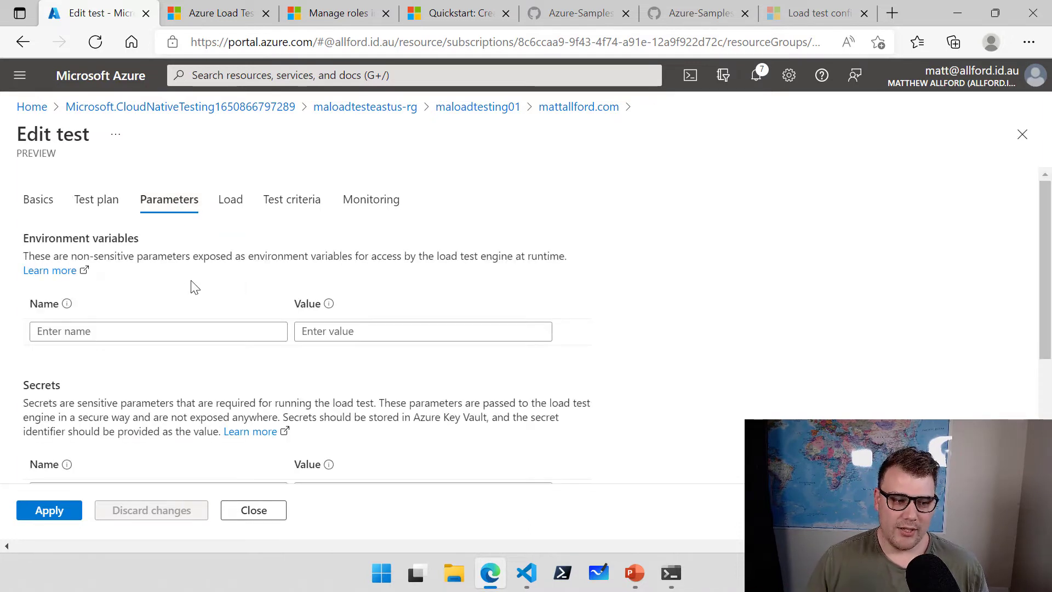
Add environment variable endpoint = mattallford.com and apply the changes to the test.
{"action": "left_click", "coordinate": [193, 331]}
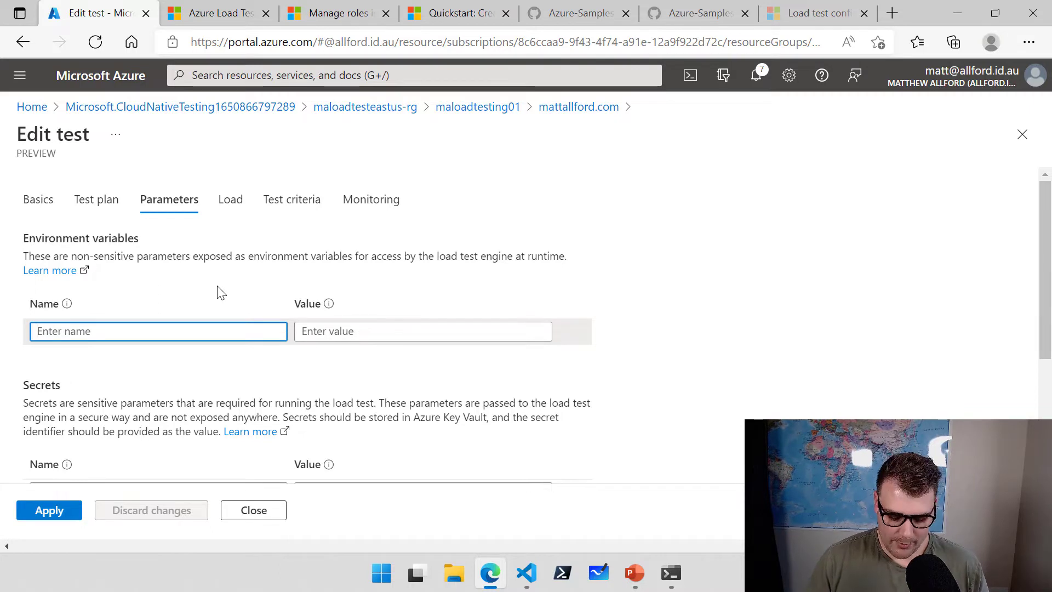
{"action": "type", "text": "endpoint"}
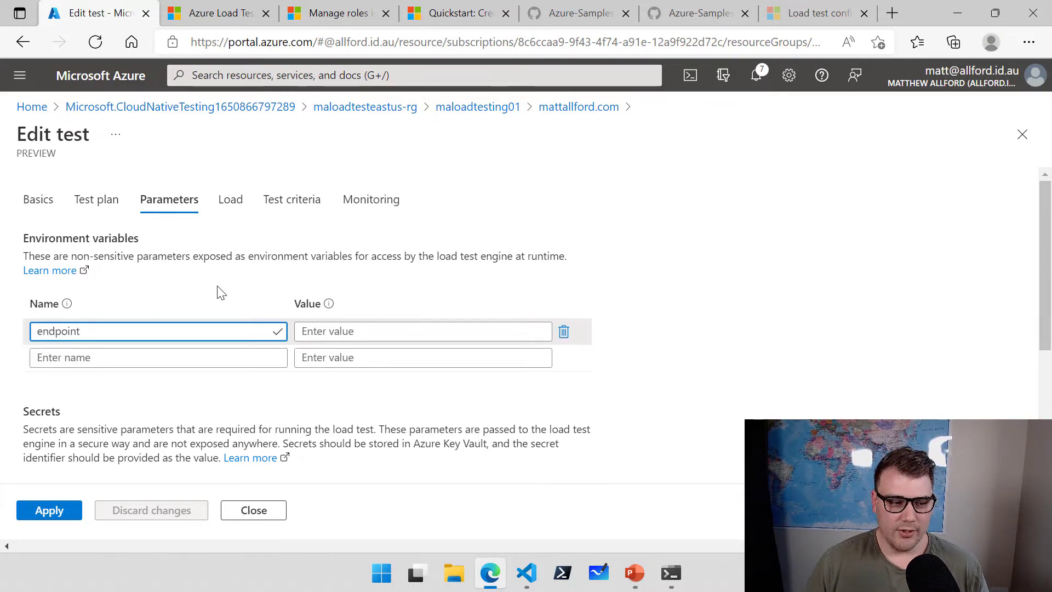
{"action": "left_click", "coordinate": [341, 331]}
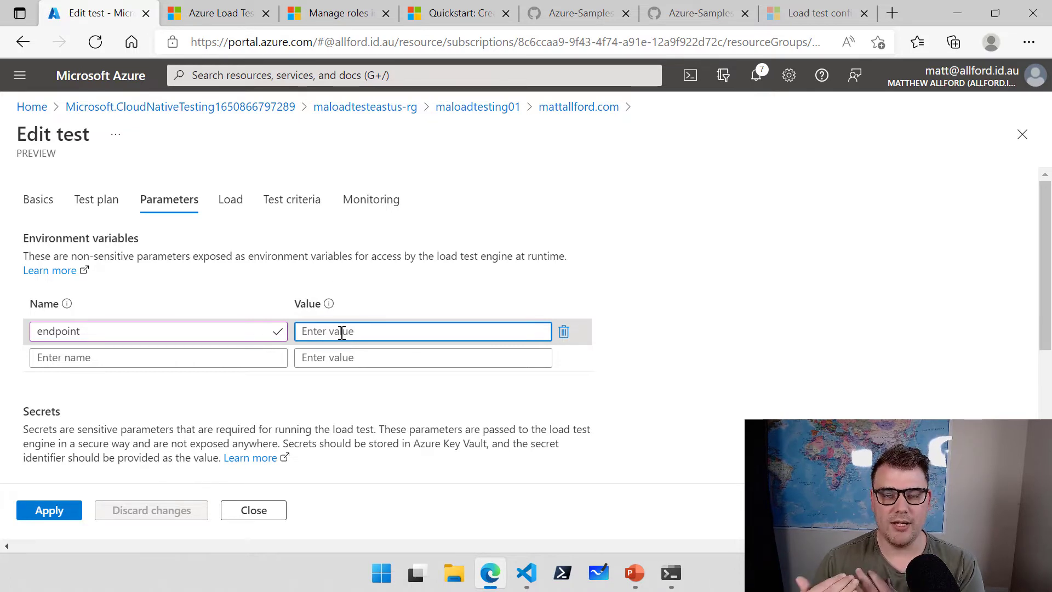
{"action": "type", "text": "mattallfor"}
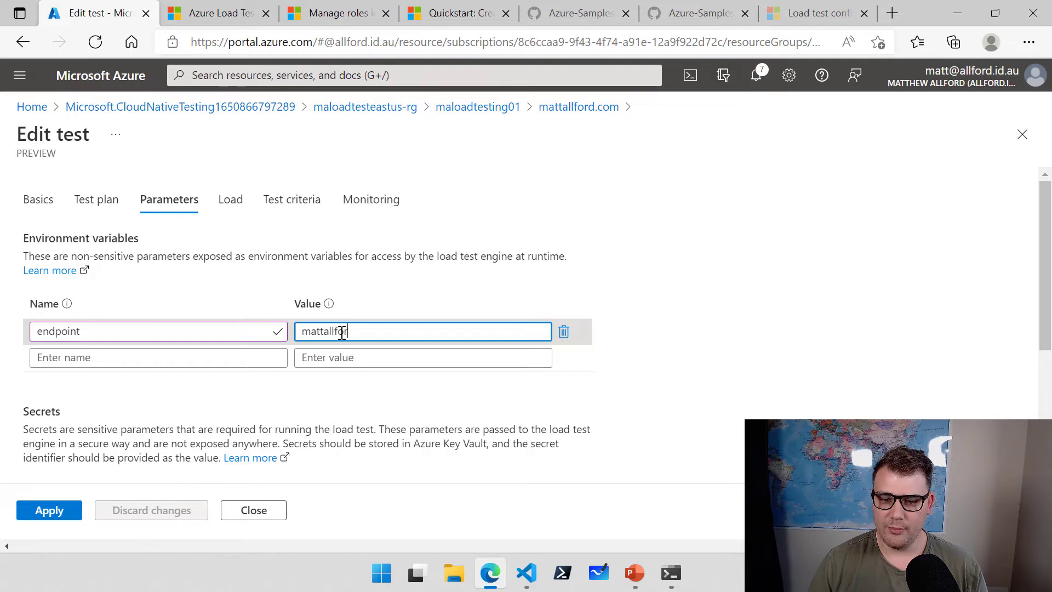
{"action": "type", "text": "d.com"}
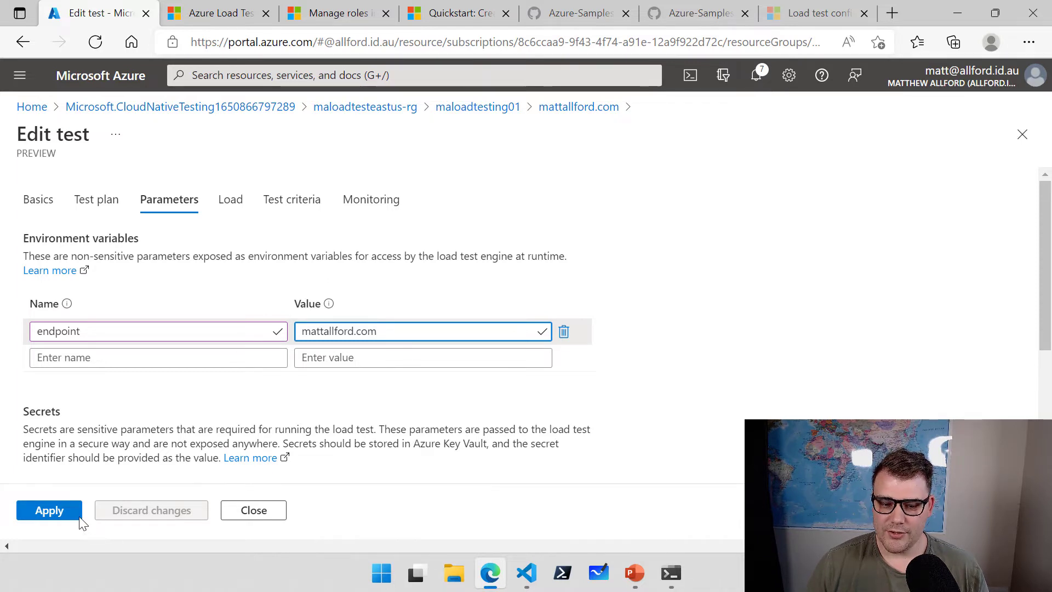
{"action": "left_click", "coordinate": [59, 516]}
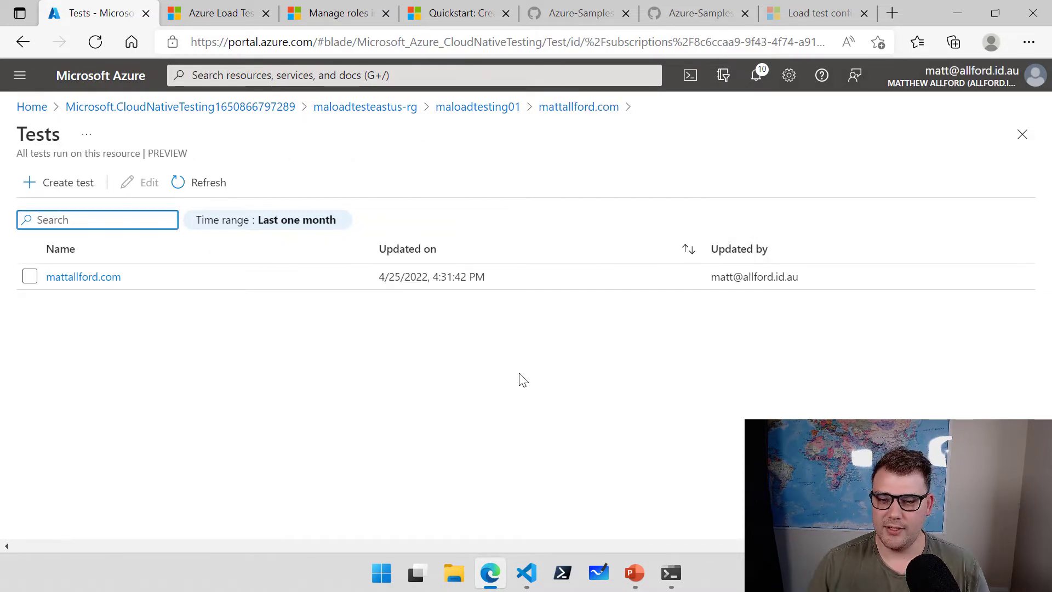
Open mattallford.com, check the endpoint = mattallford.com variable in the Run pane, and launch the run.
{"action": "left_click", "coordinate": [98, 284]}
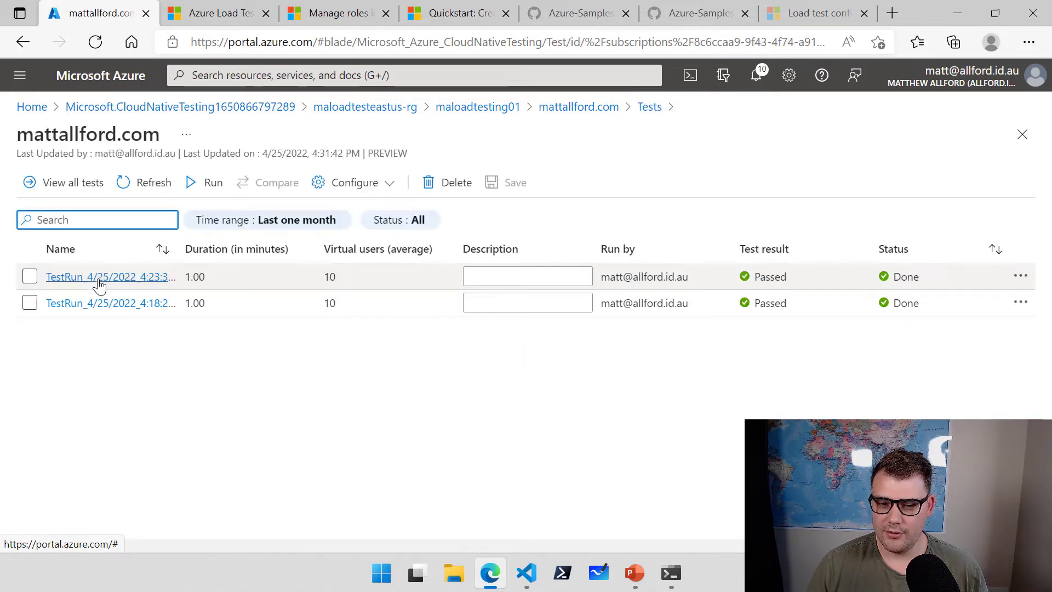
{"action": "left_click", "coordinate": [211, 182]}
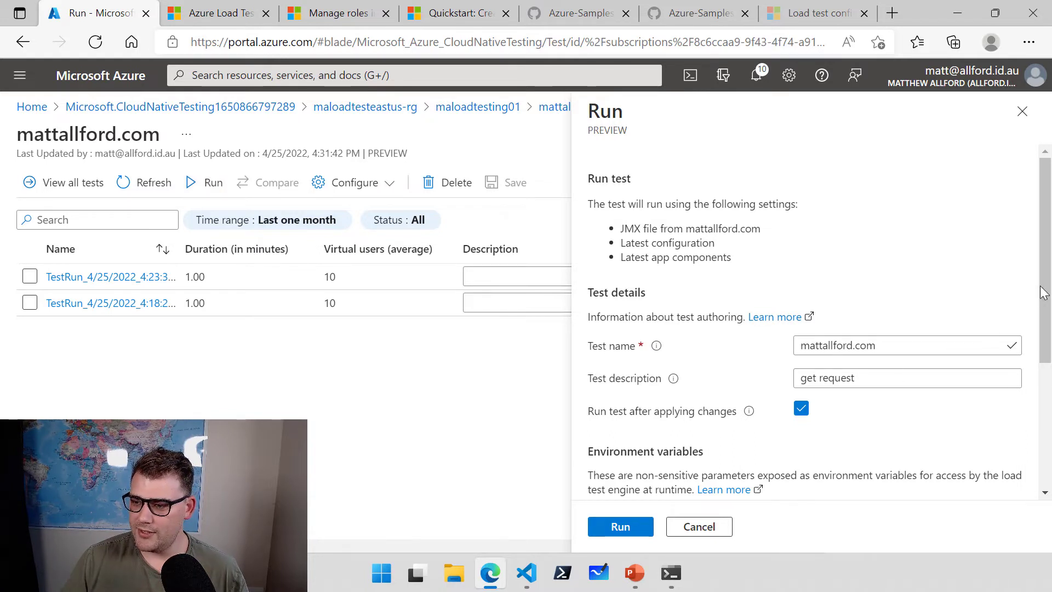
{"action": "left_click_drag", "start_coordinate": [1042, 292], "coordinate": [1034, 388]}
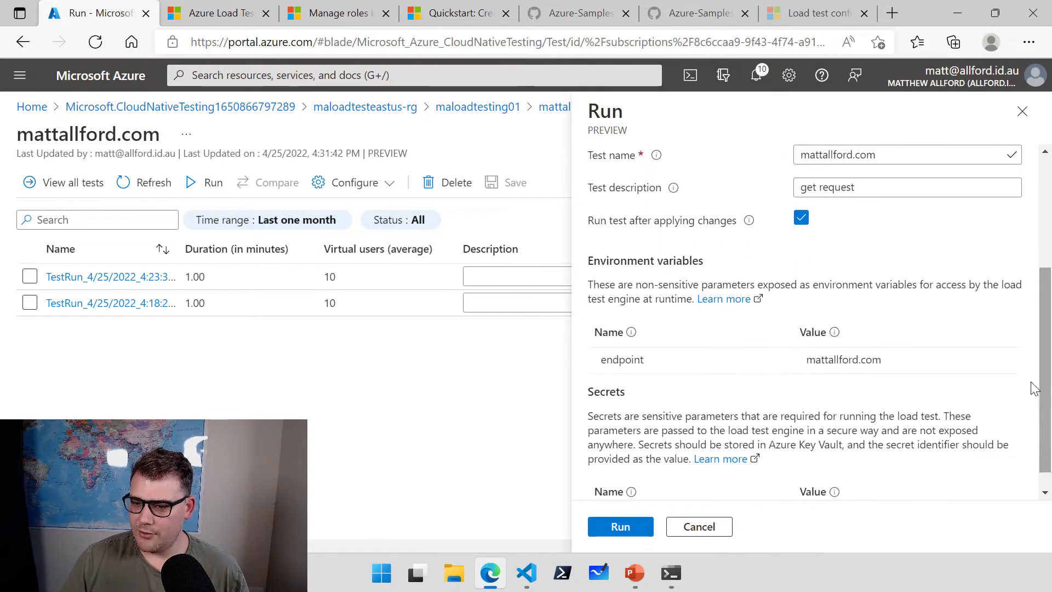
{"action": "left_click", "coordinate": [634, 367]}
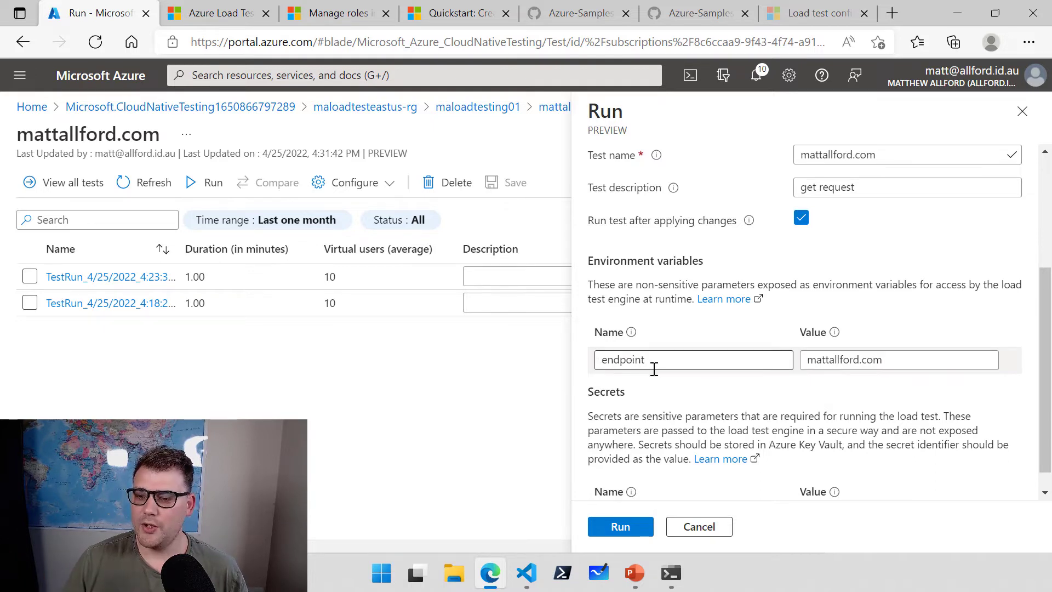
{"action": "left_click", "coordinate": [897, 362]}
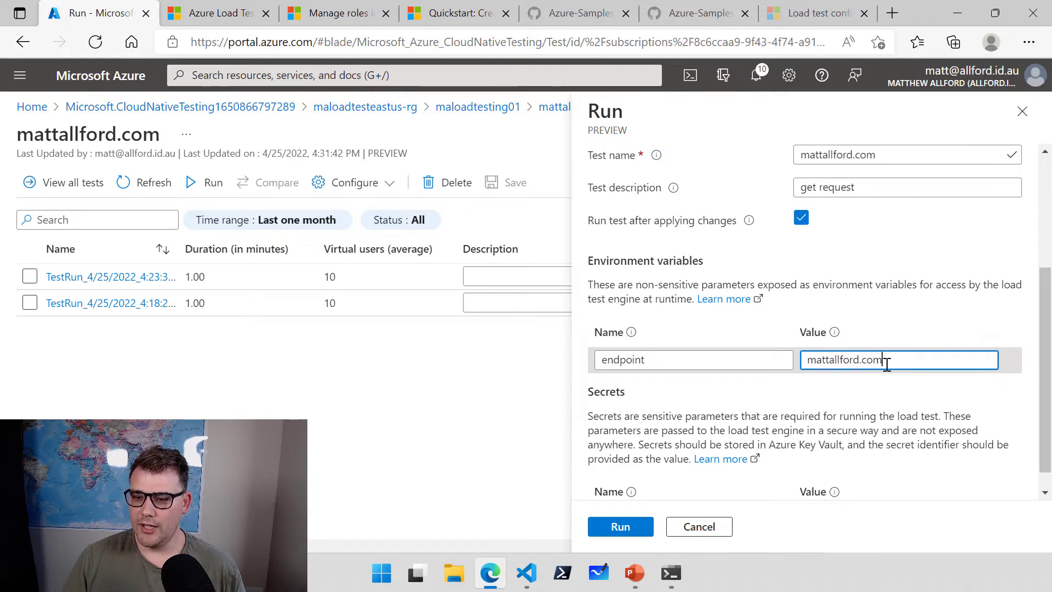
{"action": "left_click_drag", "start_coordinate": [885, 360], "coordinate": [787, 360]}
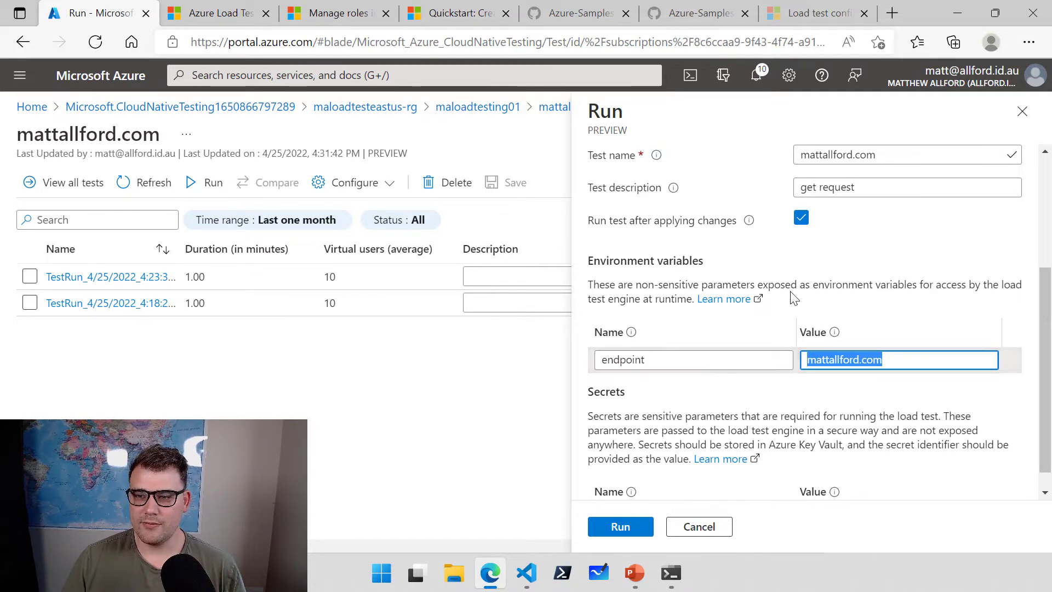
{"action": "scroll", "coordinate": [773, 318], "scroll_direction": "up", "scroll_amount": 3}
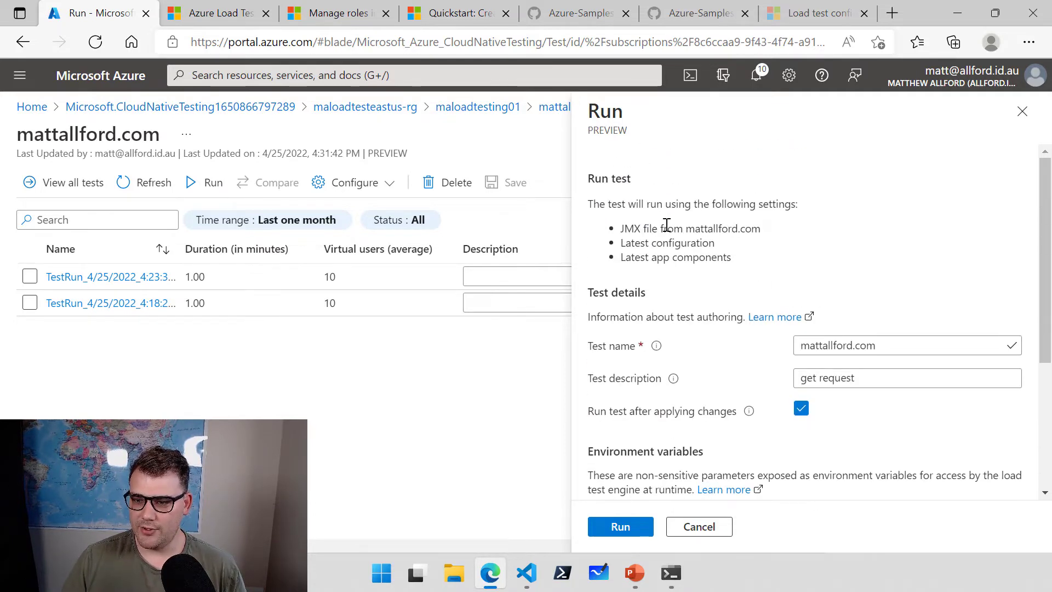
{"action": "left_click_drag", "start_coordinate": [603, 207], "coordinate": [669, 244]}
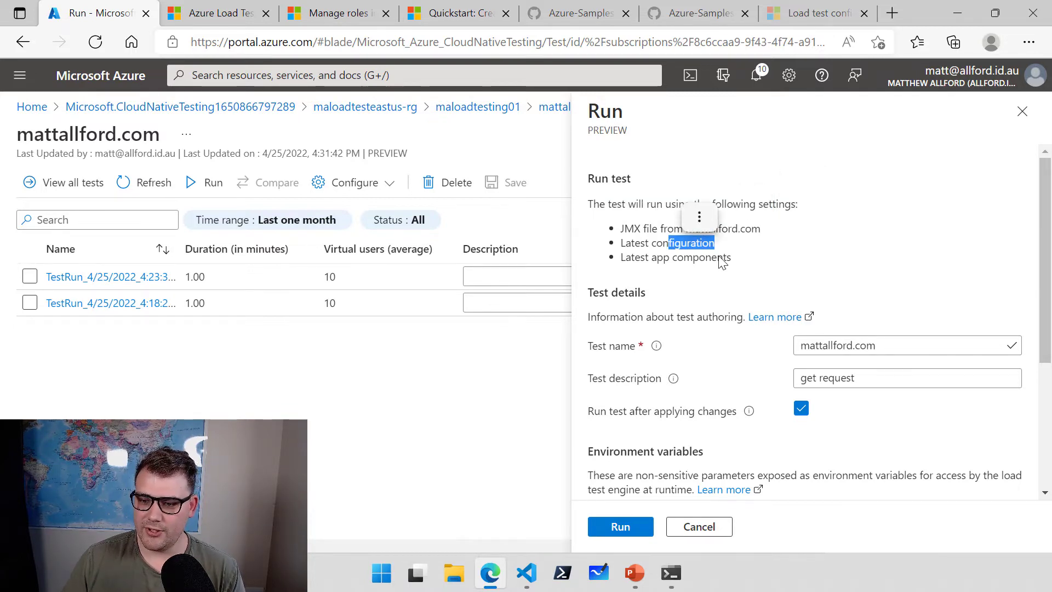
{"action": "left_click_drag", "start_coordinate": [733, 259], "coordinate": [700, 258]}
{"action": "scroll", "coordinate": [758, 279], "scroll_direction": "down", "scroll_amount": 4}
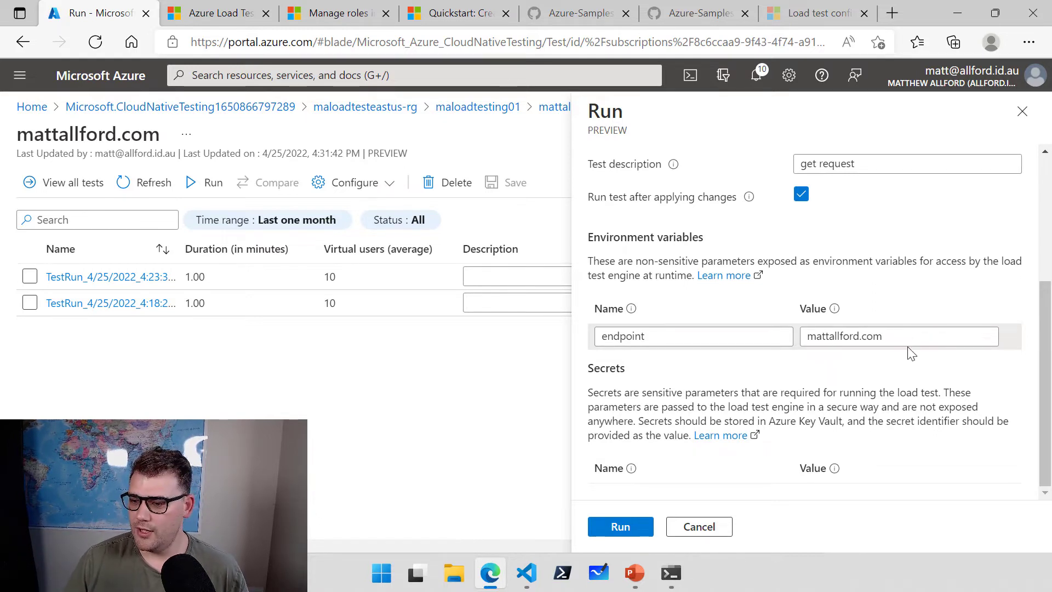
{"action": "left_click", "coordinate": [635, 531]}
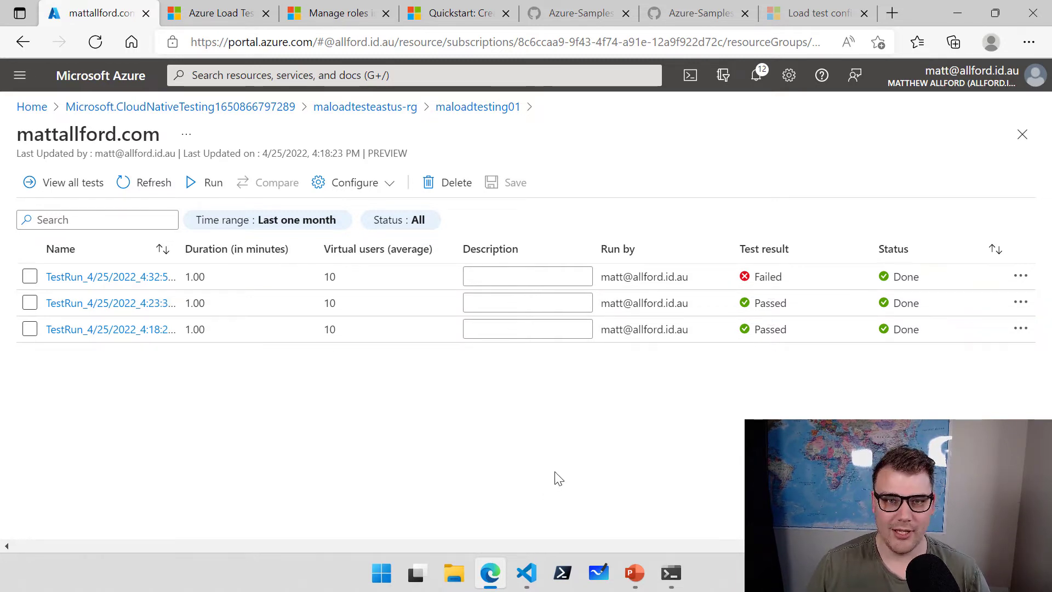
Open the failed 4:32:59PM run's report and scroll through its 100.00% error statistics and charts.
{"action": "left_click", "coordinate": [113, 277]}
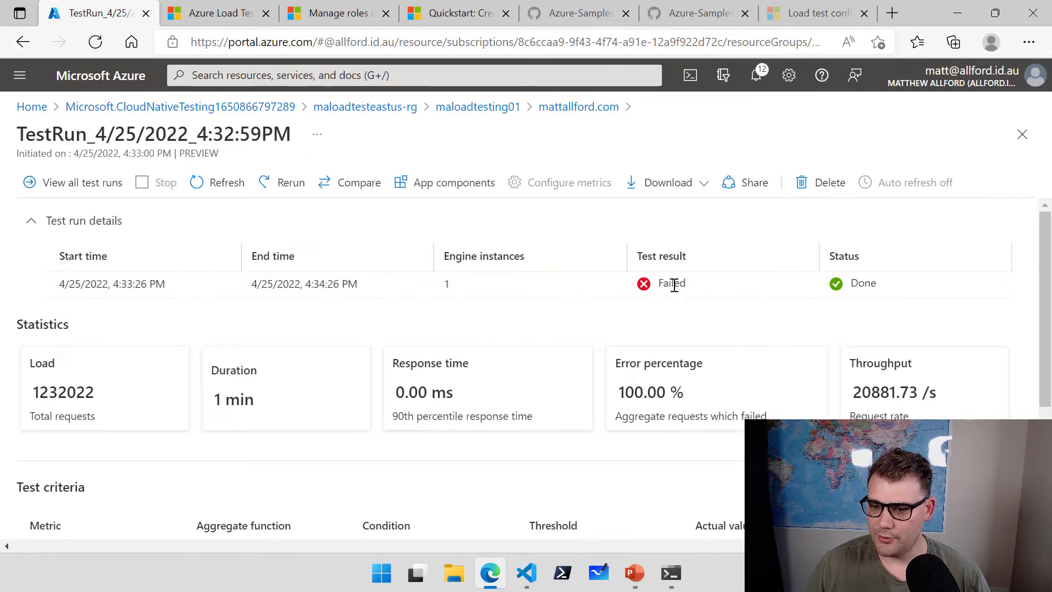
{"action": "scroll", "coordinate": [674, 285], "scroll_direction": "down", "scroll_amount": 2}
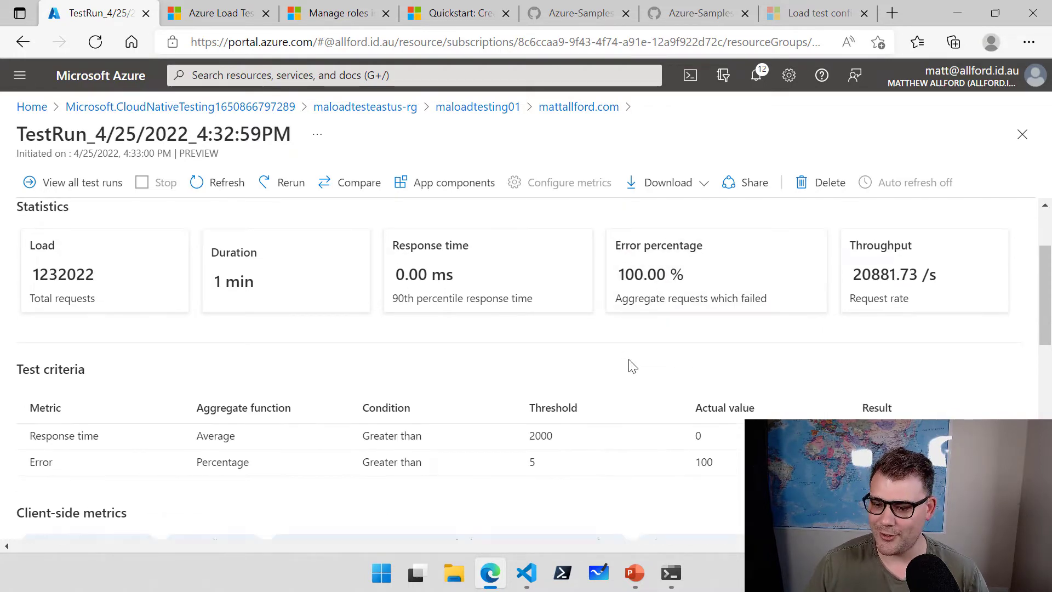
{"action": "scroll", "coordinate": [630, 364], "scroll_direction": "down", "scroll_amount": 6}
{"action": "scroll", "coordinate": [535, 364], "scroll_direction": "down", "scroll_amount": 3}
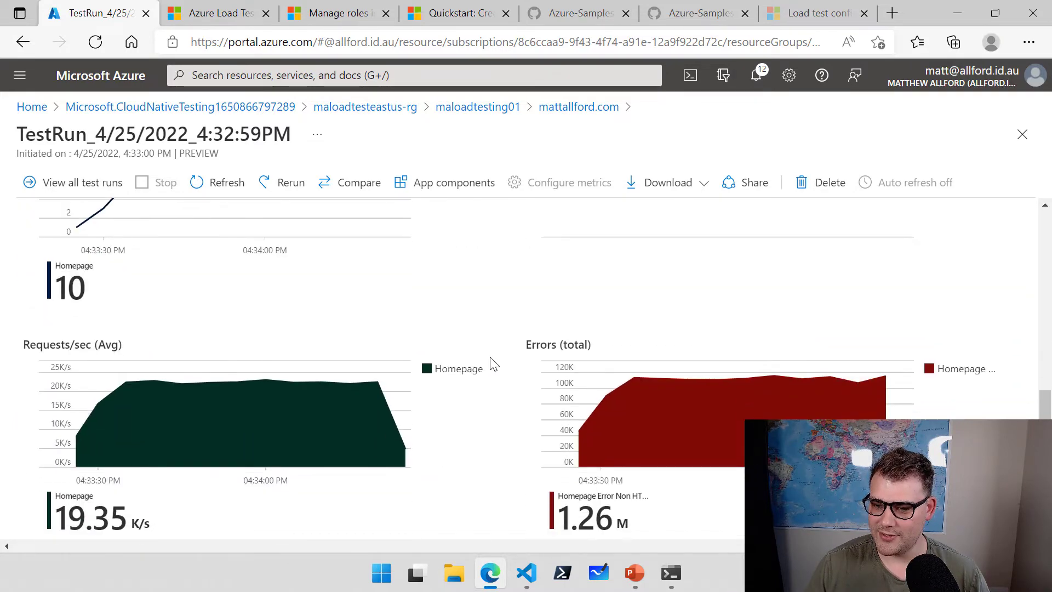
{"action": "scroll", "coordinate": [603, 354], "scroll_direction": "down", "scroll_amount": 1}
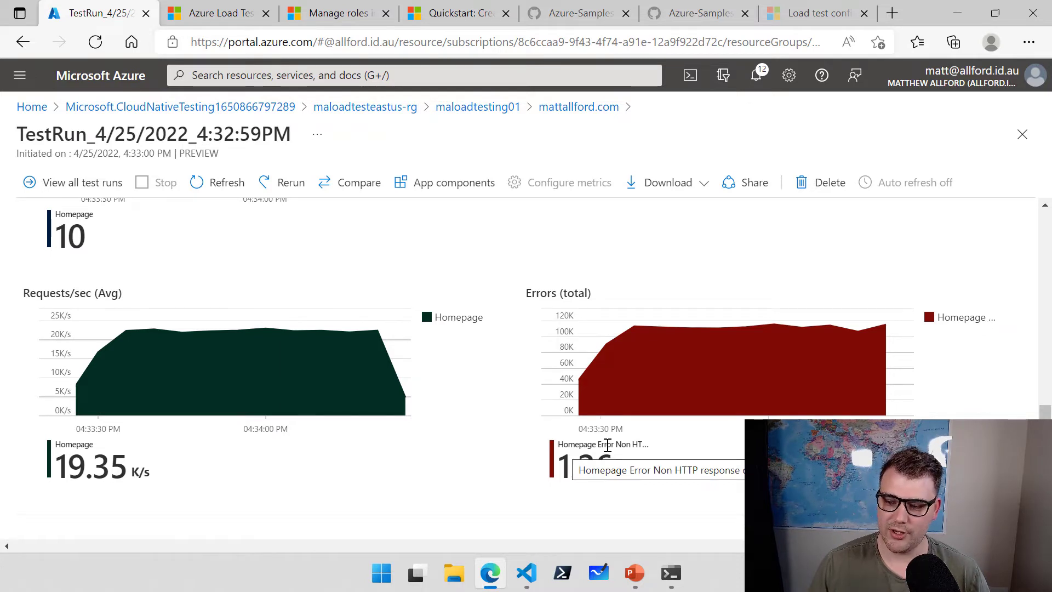
{"action": "left_click", "coordinate": [526, 580]}
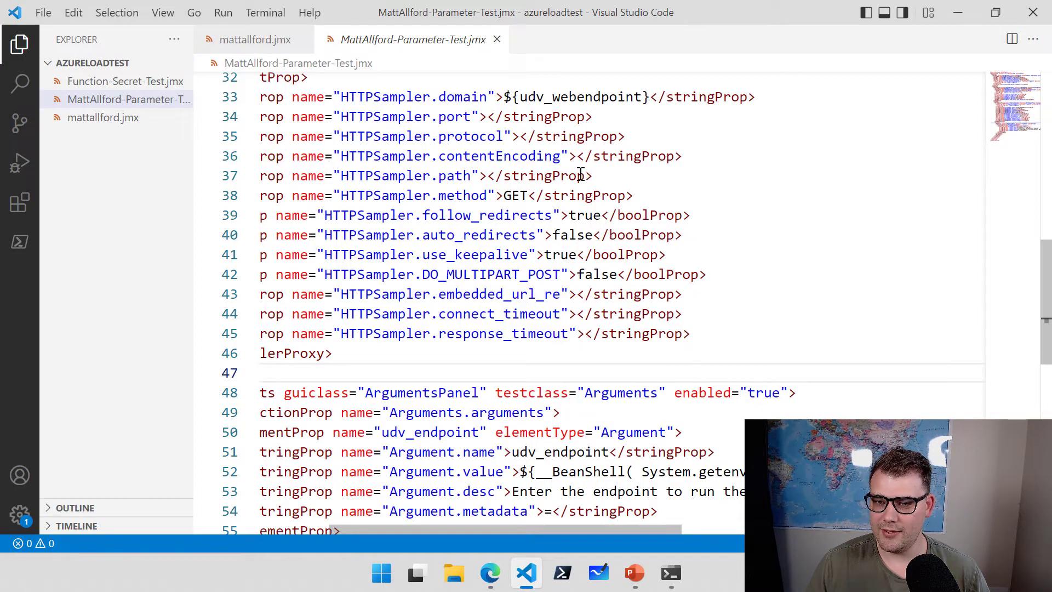
Change line 33's ${udv_webendpoint} to ${udv_endpoint}, save the JMX file, and return to the browser.
{"action": "double_click", "coordinate": [562, 159]}
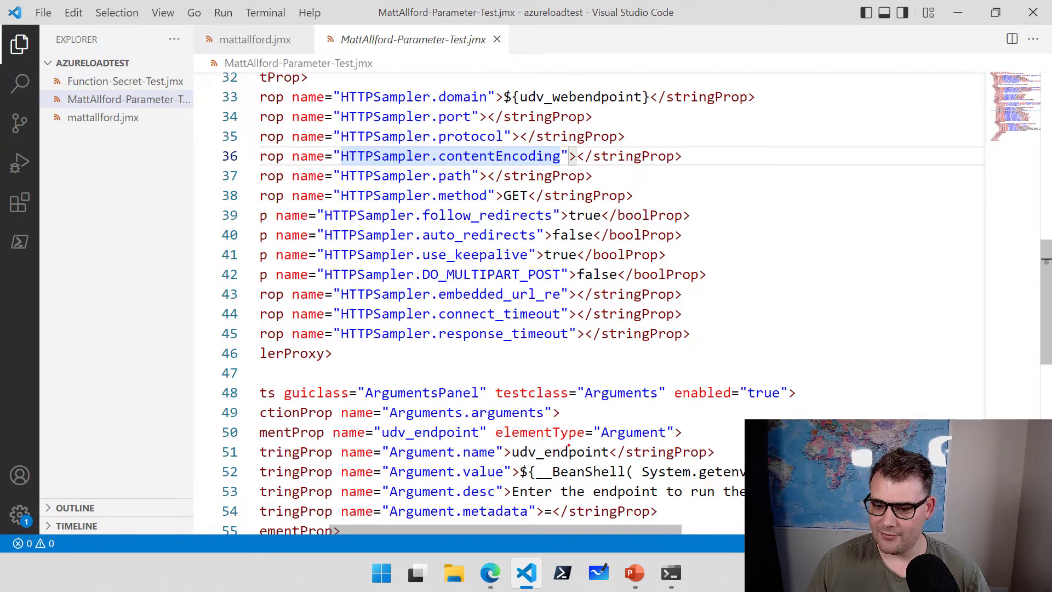
{"action": "mouse_move", "coordinate": [506, 441]}
{"action": "left_mouse_down"}
{"action": "mouse_move", "coordinate": [566, 462]}
{"action": "mouse_move", "coordinate": [607, 463]}
{"action": "left_mouse_up"}
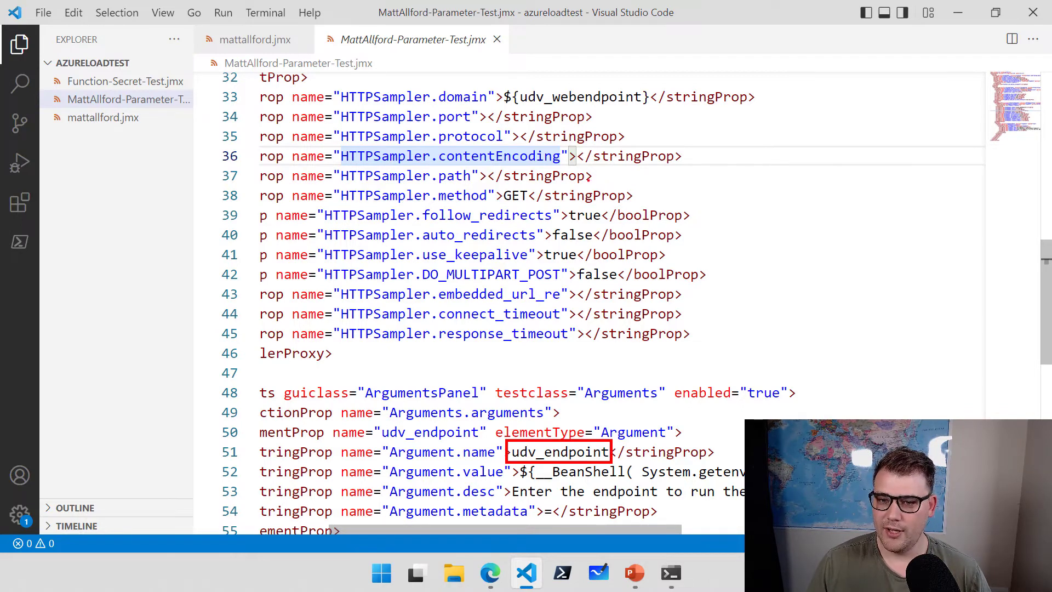
{"action": "mouse_move", "coordinate": [332, 86]}
{"action": "left_mouse_down"}
{"action": "mouse_move", "coordinate": [383, 108]}
{"action": "mouse_move", "coordinate": [760, 108]}
{"action": "left_mouse_up"}
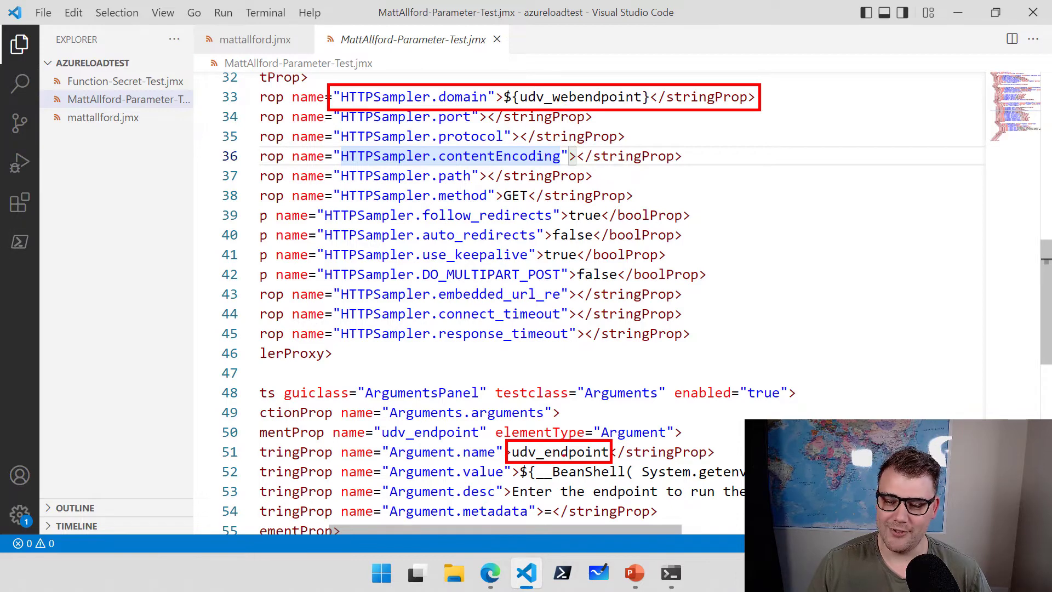
{"action": "left_click", "coordinate": [584, 97]}
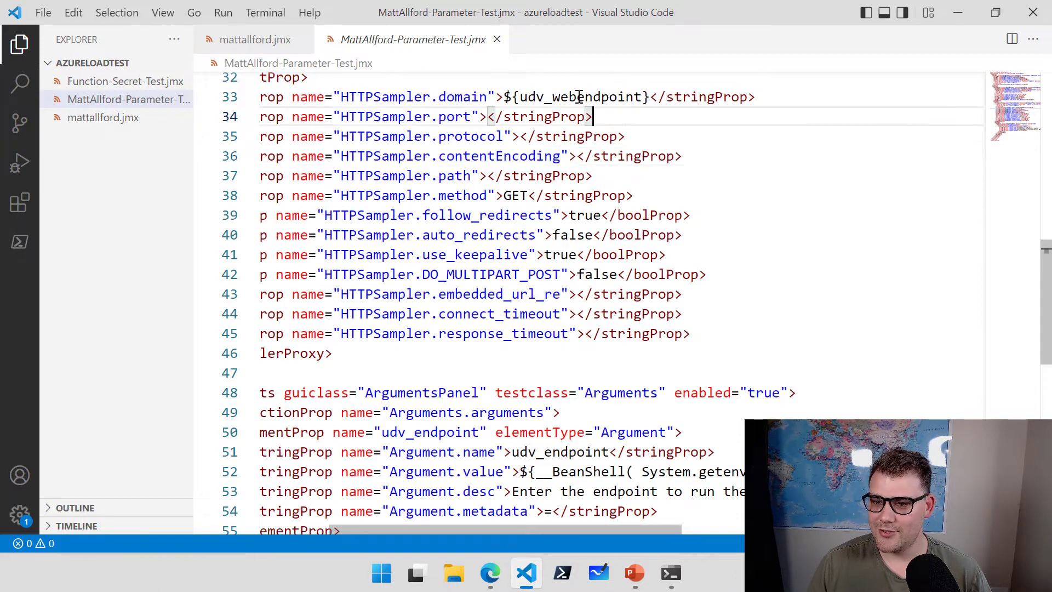
{"action": "double_click", "coordinate": [585, 97]}
{"action": "key", "text": "BackSpace"}
{"action": "key", "text": "BackSpace"}
{"action": "key", "text": "BackSpace"}
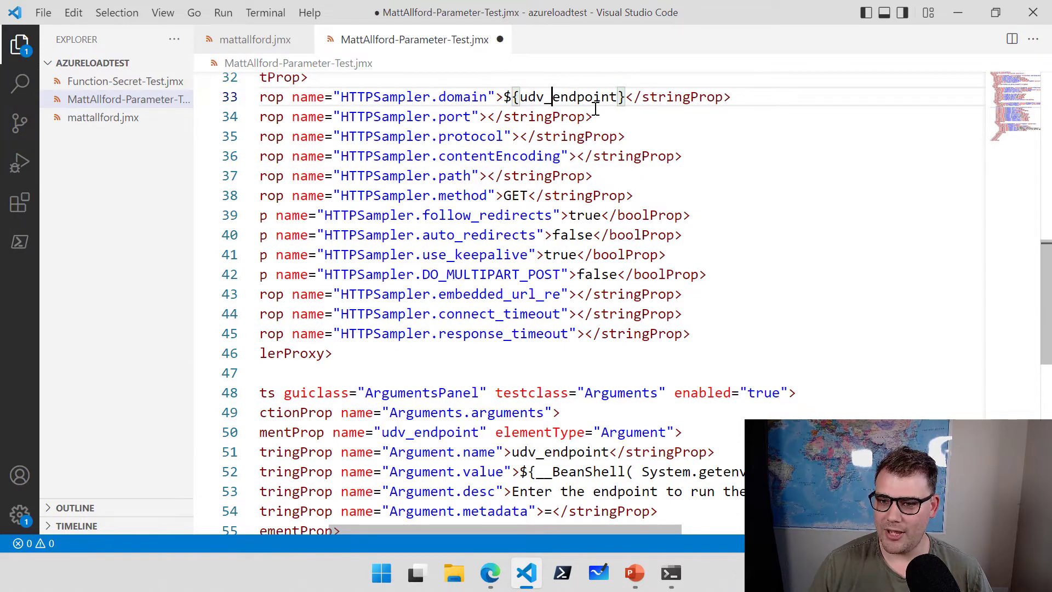
{"action": "key", "text": "ctrl+s"}
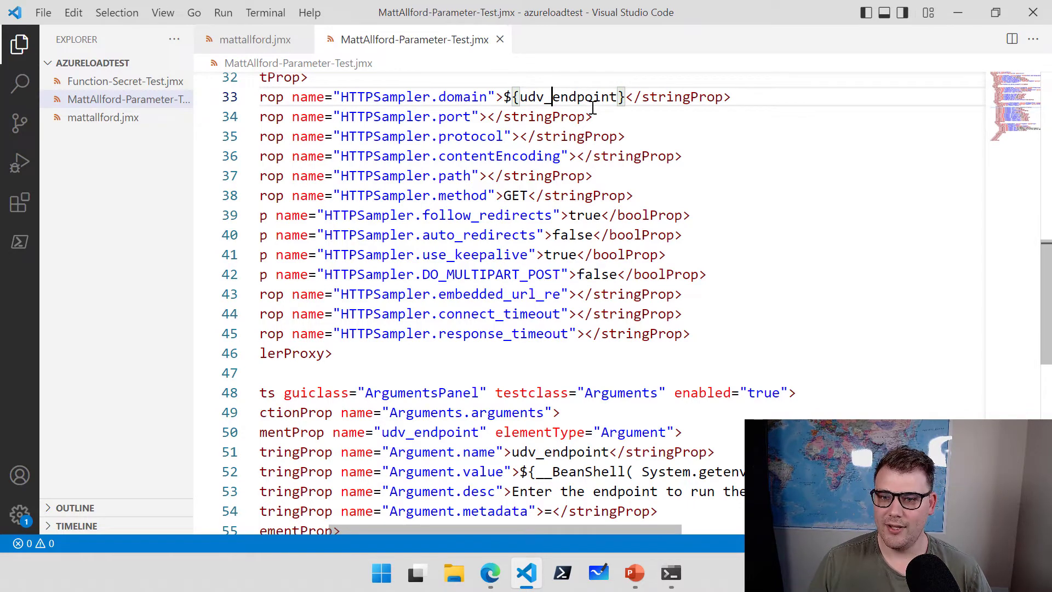
{"action": "left_click", "coordinate": [490, 573]}
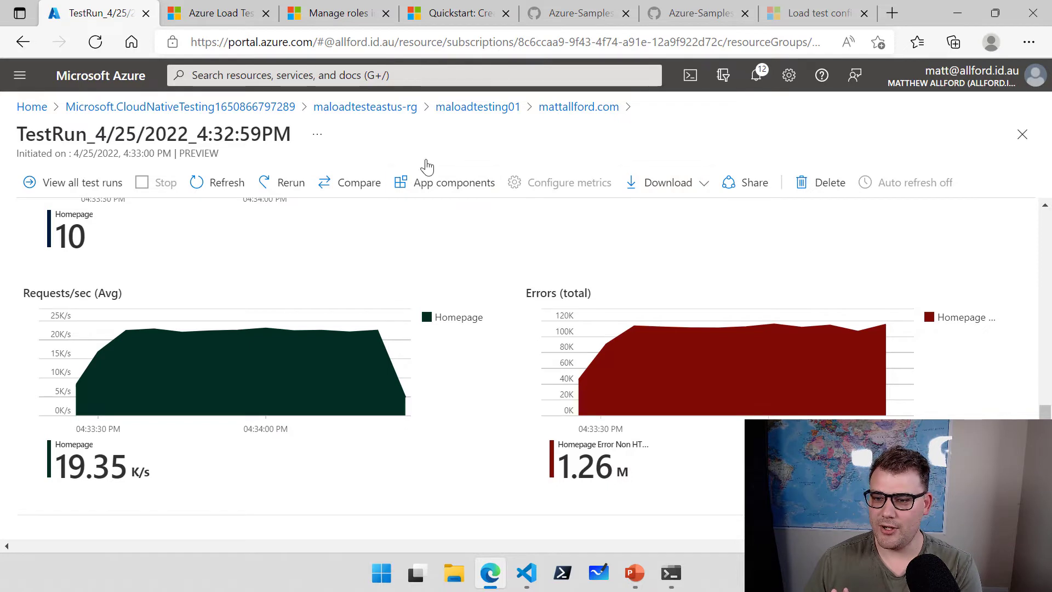
Return to the mattallford.com runs list and refresh until TestRun_4/25/2022_4:37 shows Passed with 10 users.
{"action": "left_click", "coordinate": [478, 107]}
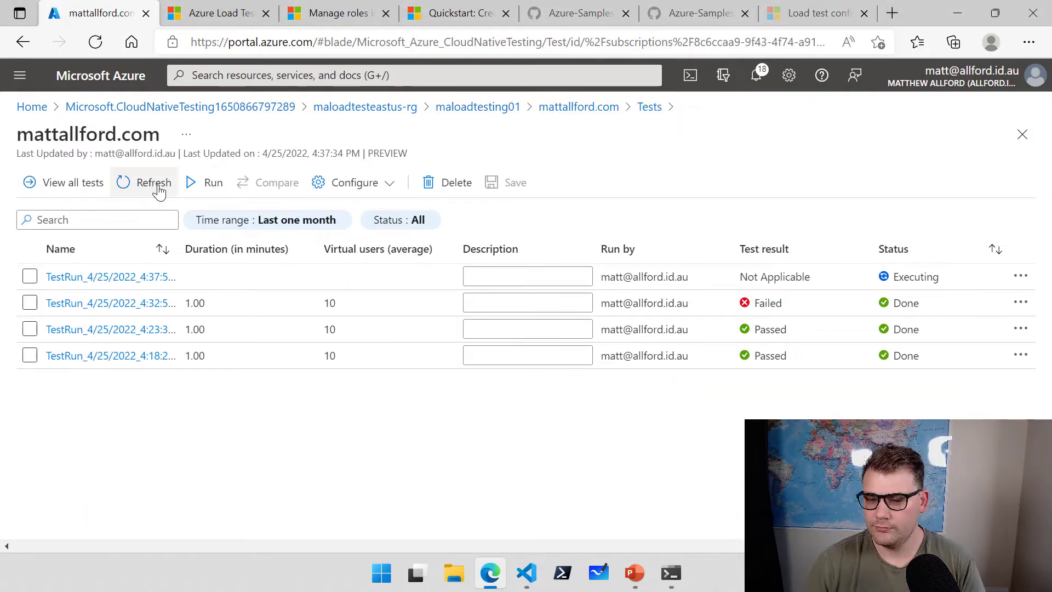
{"action": "left_click", "coordinate": [159, 189]}
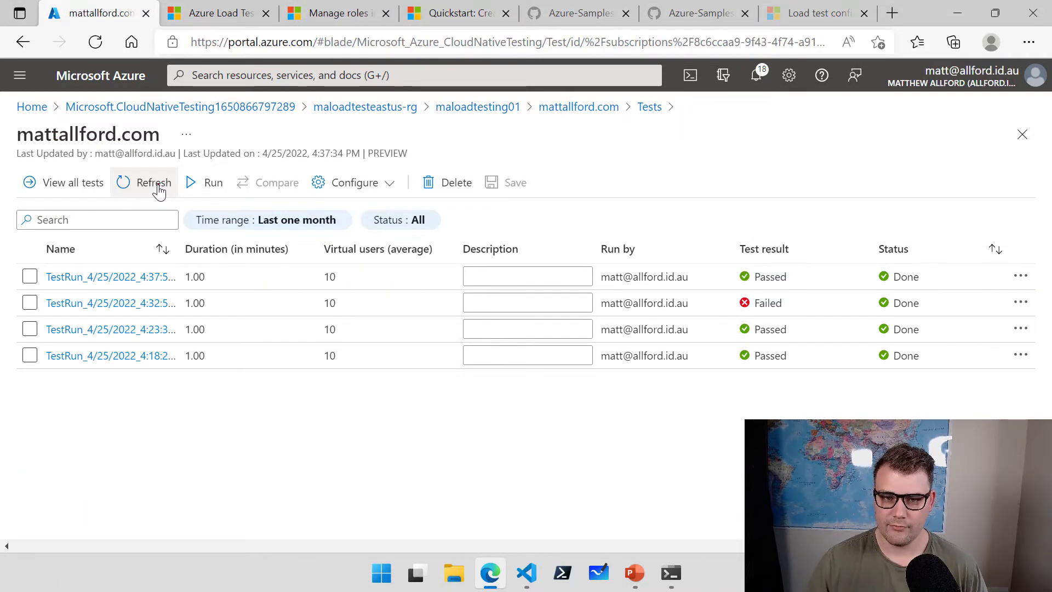
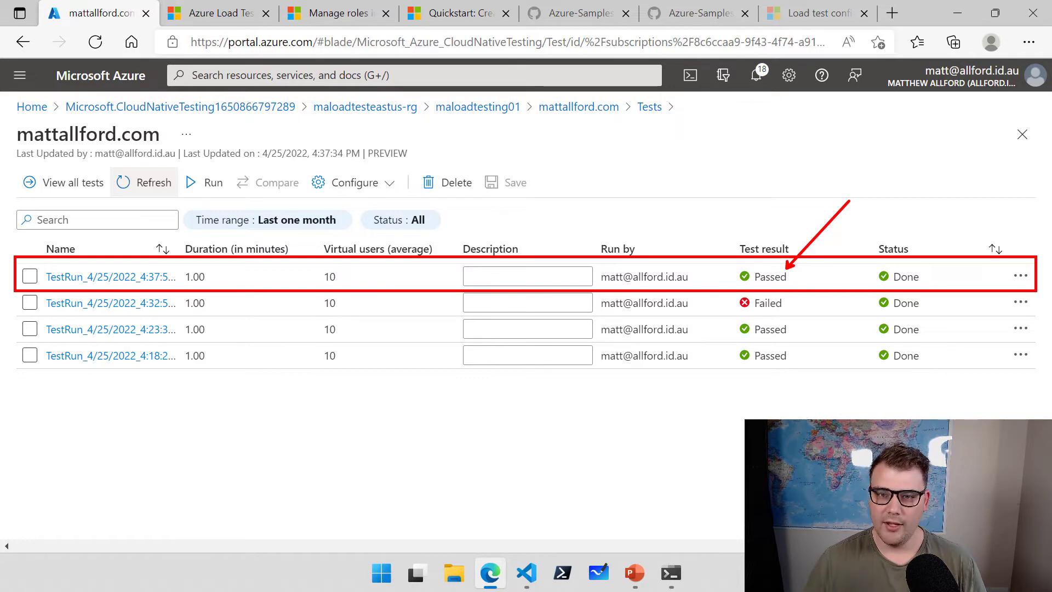
Go to Function App from recent services, open azureloadtestfcn and list its functions.
{"action": "left_click", "coordinate": [359, 71]}
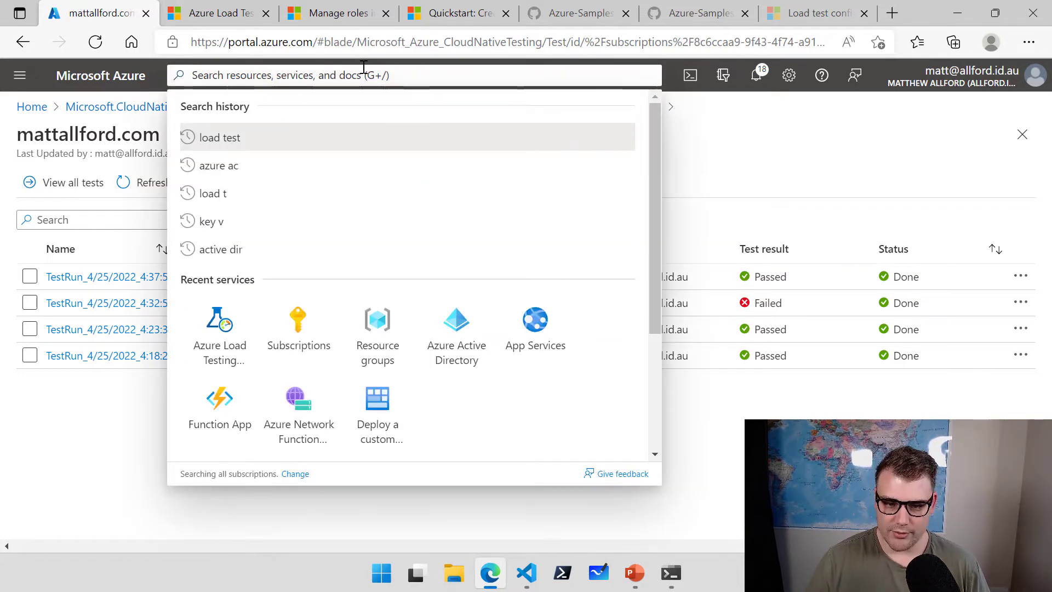
{"action": "left_click", "coordinate": [219, 419]}
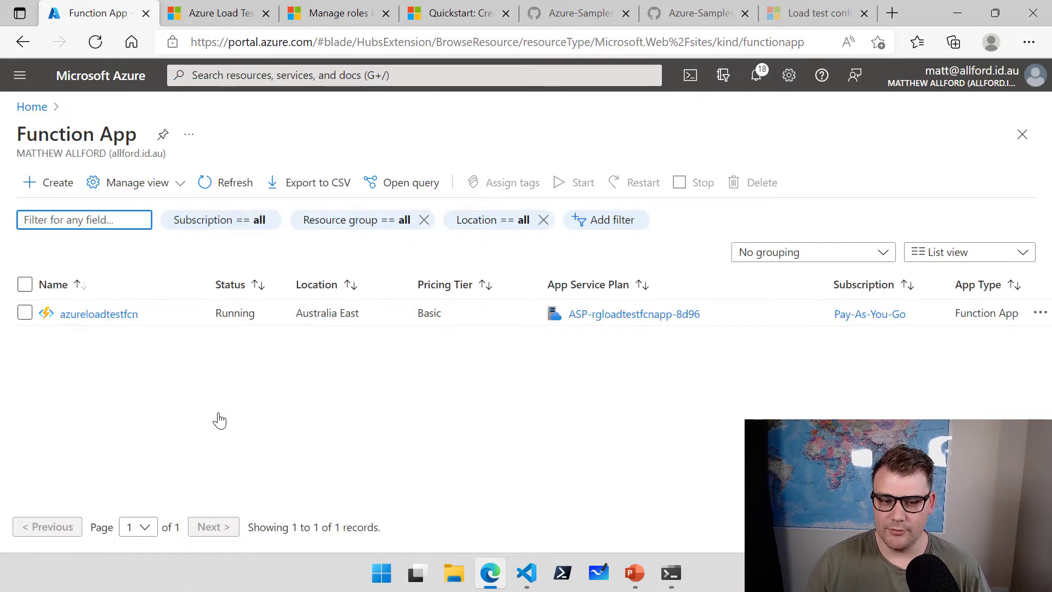
{"action": "left_click", "coordinate": [104, 315]}
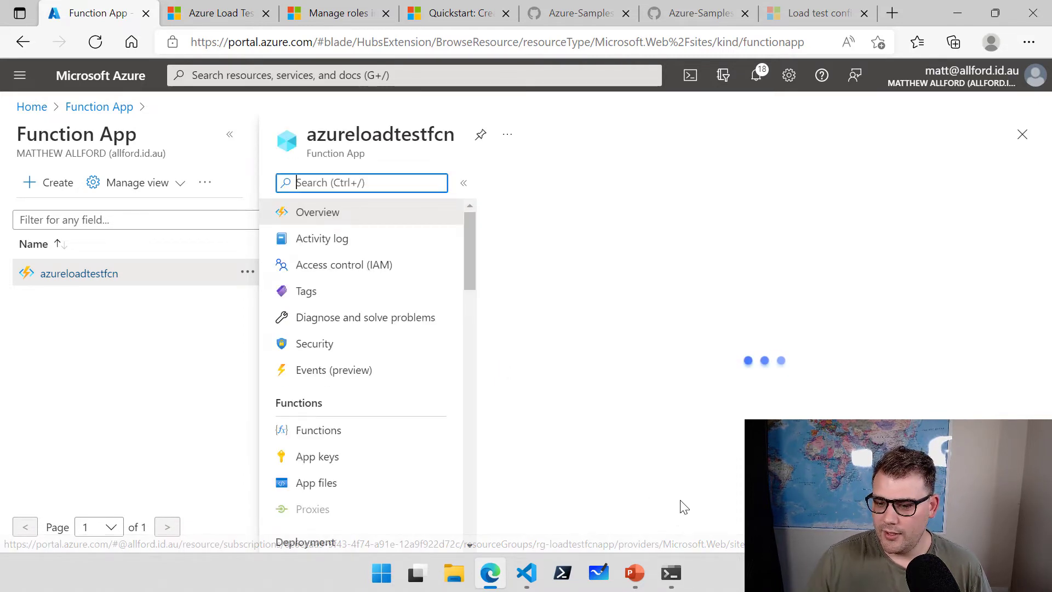
{"action": "left_click", "coordinate": [310, 436]}
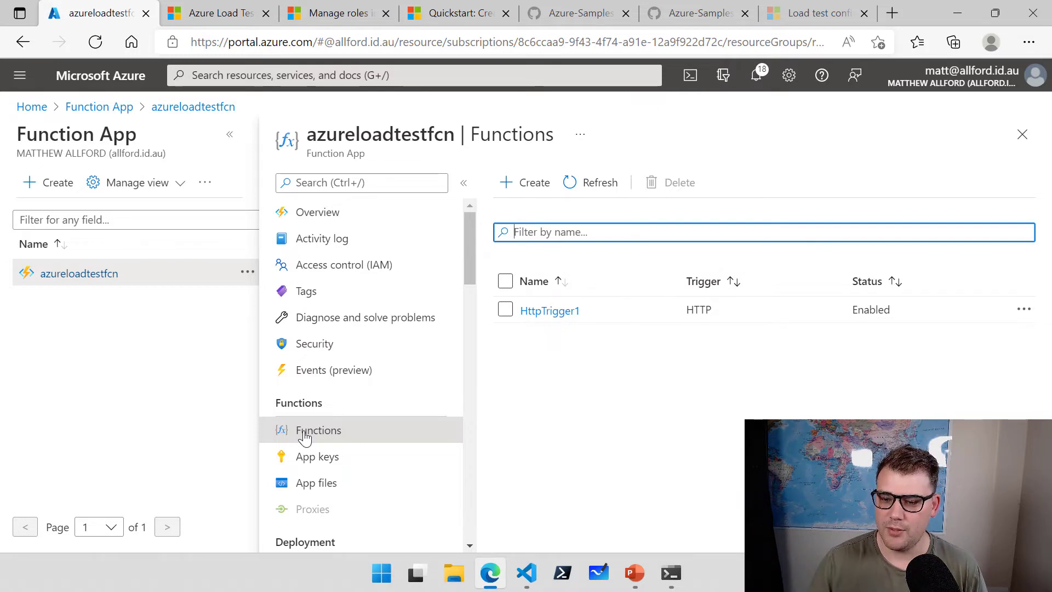
Open HttpTrigger1, point out the app name and access key in its function URL, and copy it.
{"action": "left_click", "coordinate": [559, 311]}
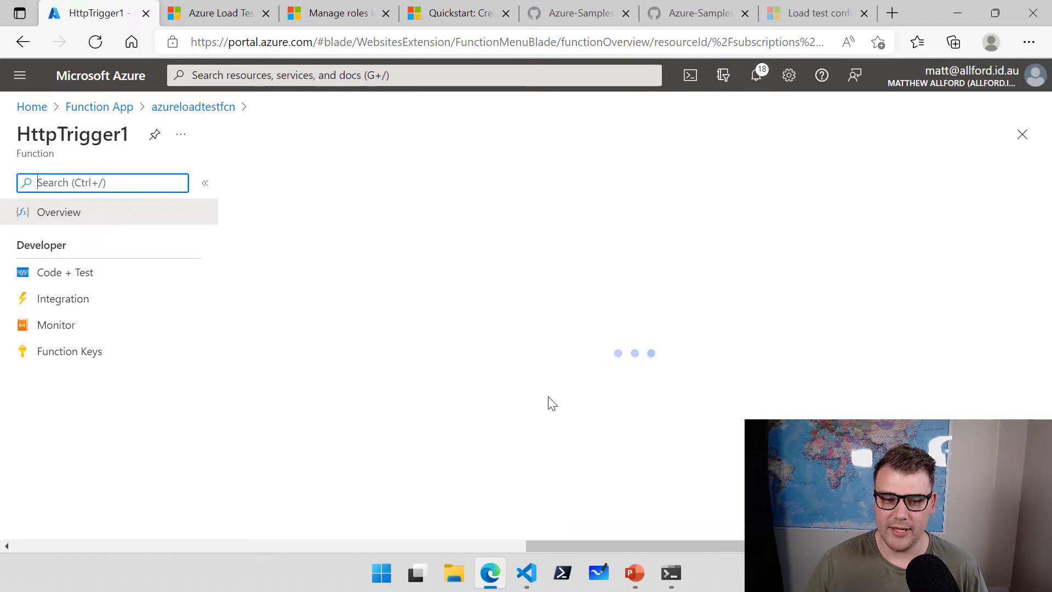
{"action": "left_click", "coordinate": [493, 189]}
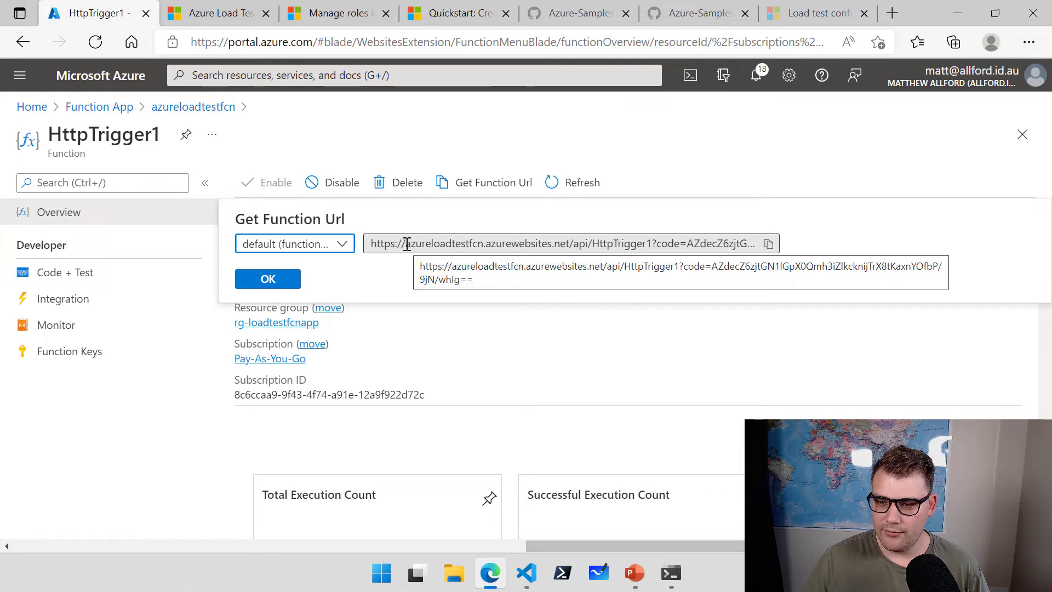
{"action": "left_click_drag", "start_coordinate": [408, 244], "coordinate": [481, 244]}
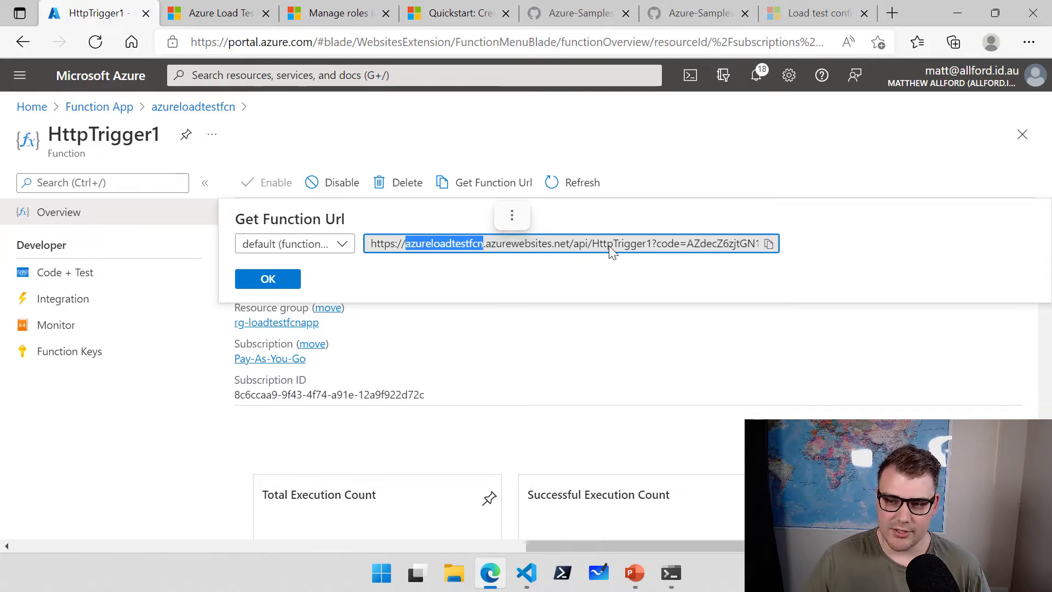
{"action": "left_click", "coordinate": [653, 247]}
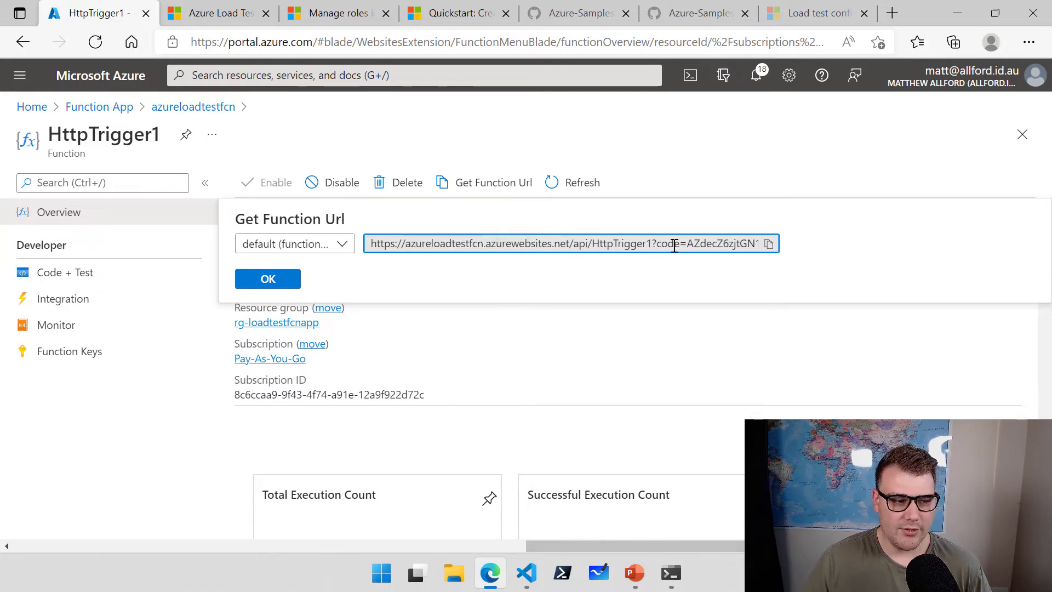
{"action": "left_click_drag", "start_coordinate": [688, 245], "coordinate": [810, 281]}
{"action": "left_click", "coordinate": [797, 282]}
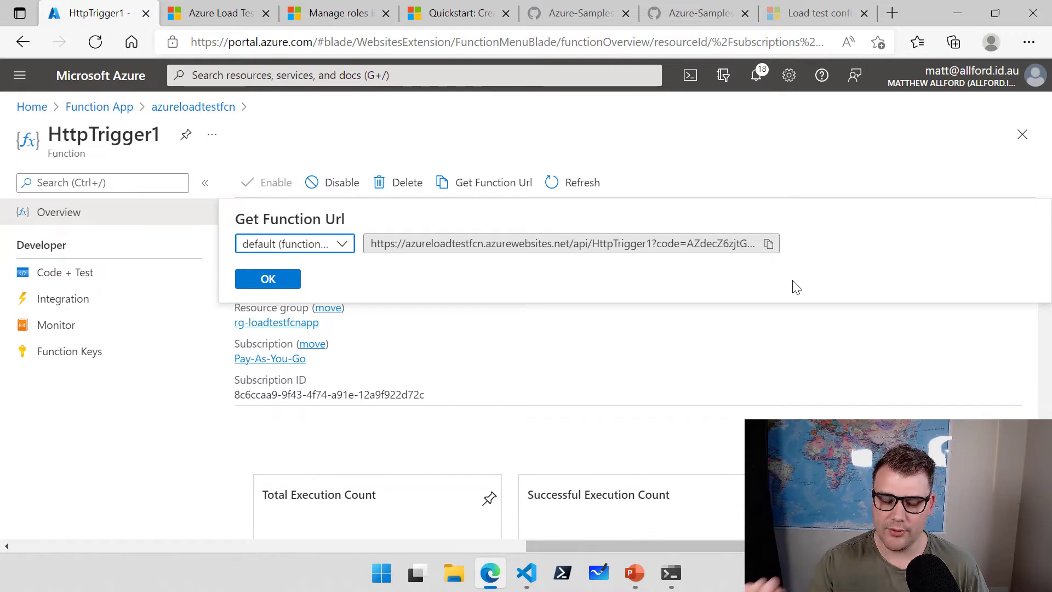
{"action": "left_click", "coordinate": [769, 244]}
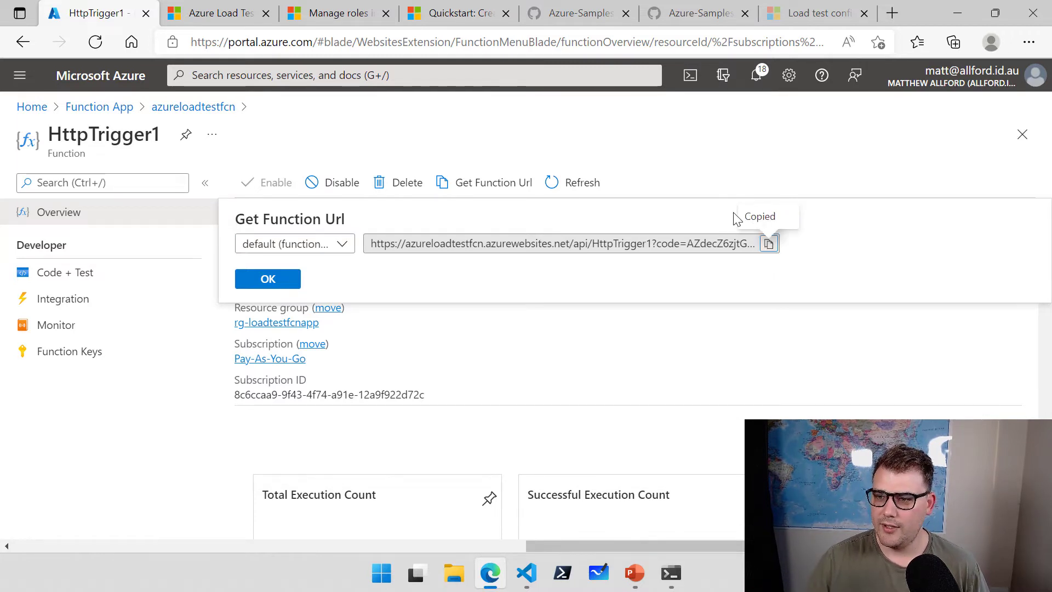
Load the copied function URL in a new Edge tab, getting 'This HTTP triggered function executed successfully.'.
{"action": "left_click", "coordinate": [892, 13]}
{"action": "key", "text": "ctrl+v"}
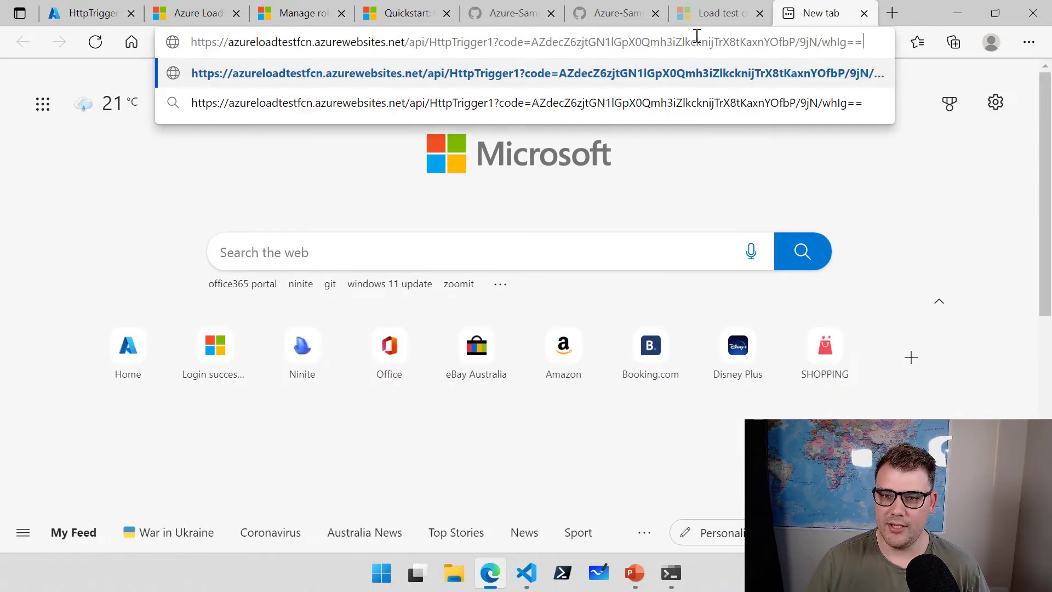
{"action": "key", "text": "Return"}
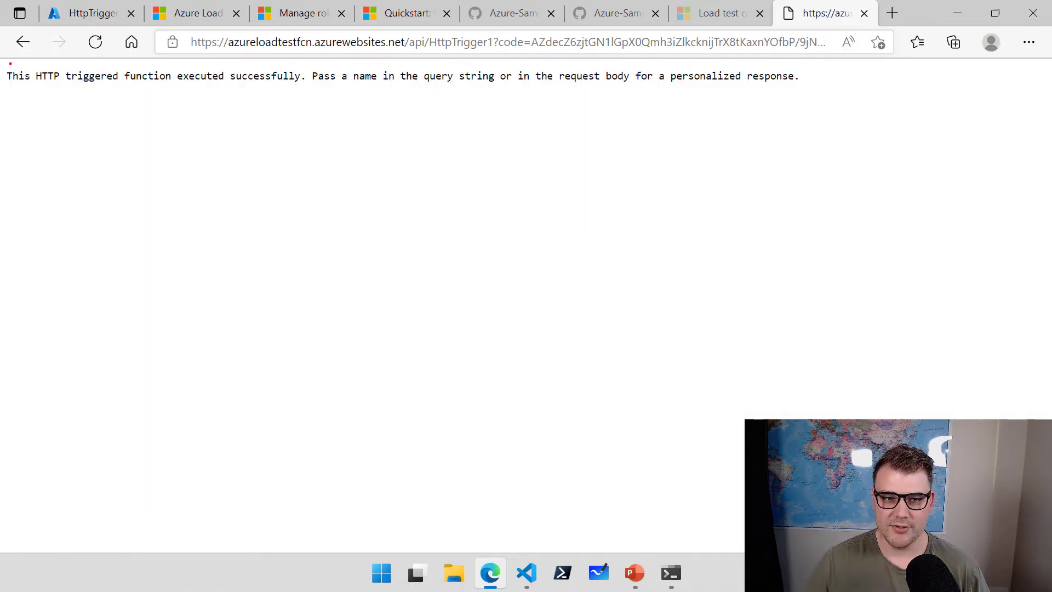
{"action": "mouse_move", "coordinate": [4, 63]}
{"action": "left_mouse_down"}
{"action": "mouse_move", "coordinate": [26, 78]}
{"action": "mouse_move", "coordinate": [185, 97]}
{"action": "mouse_move", "coordinate": [813, 90]}
{"action": "left_mouse_up"}
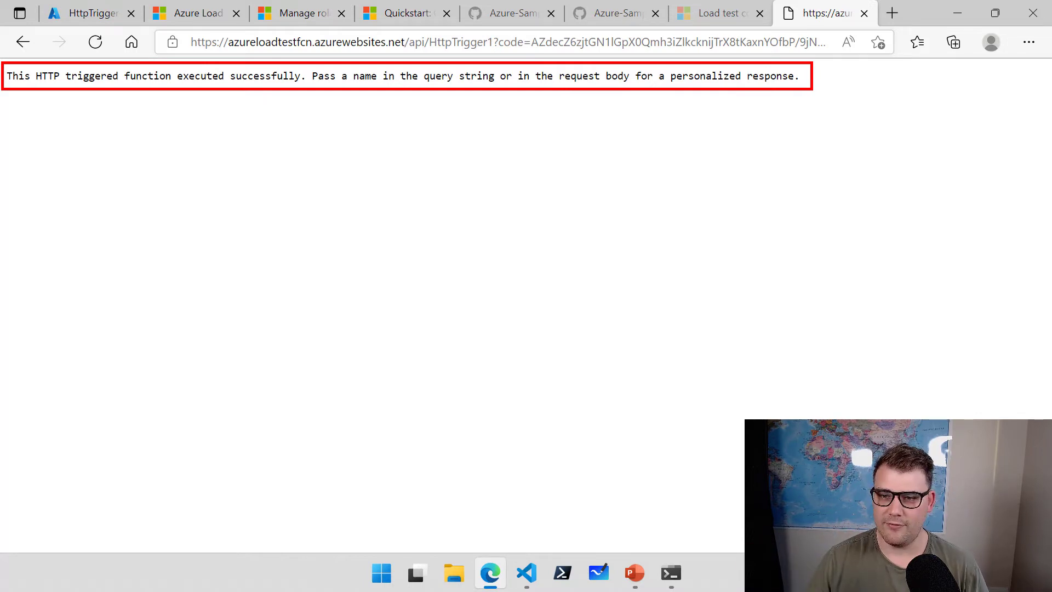
Strip the ?code= access key from the function URL and reload, getting HTTP ERROR 401.
{"action": "left_click", "coordinate": [562, 42]}
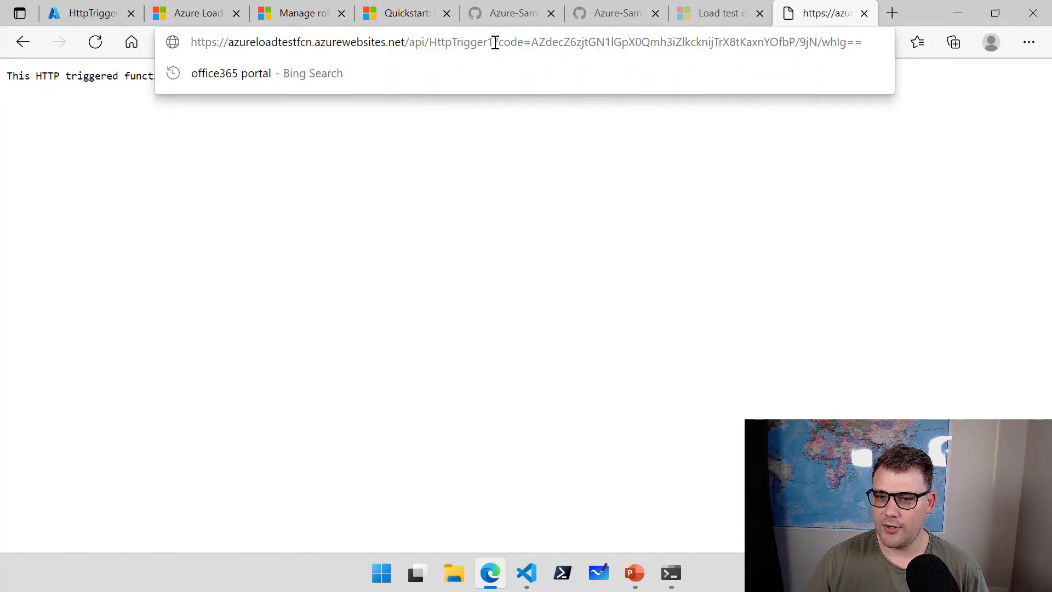
{"action": "left_click_drag", "start_coordinate": [497, 43], "coordinate": [900, 43]}
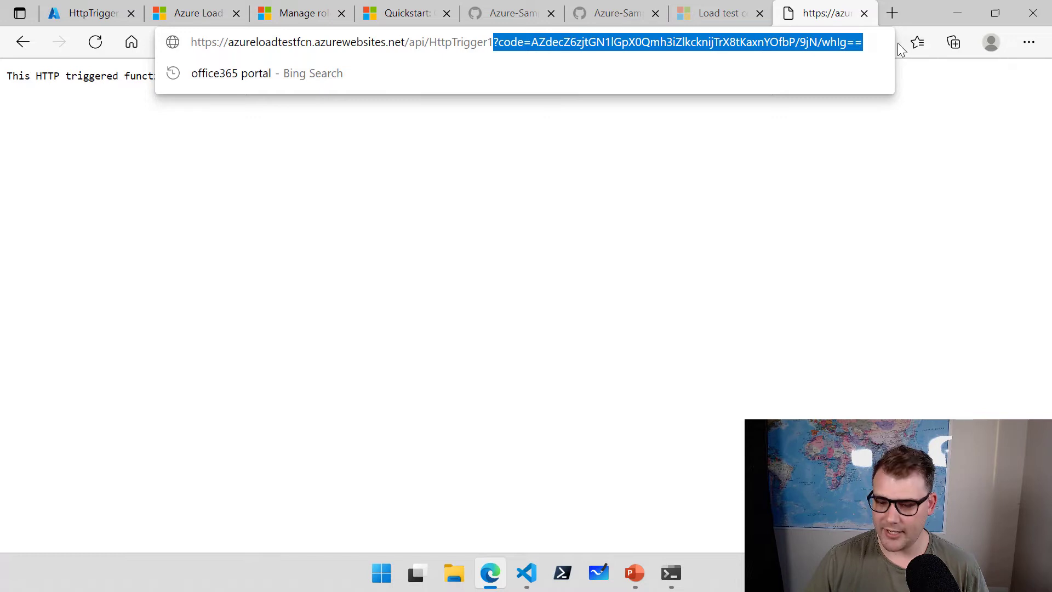
{"action": "key", "text": "BackSpace"}
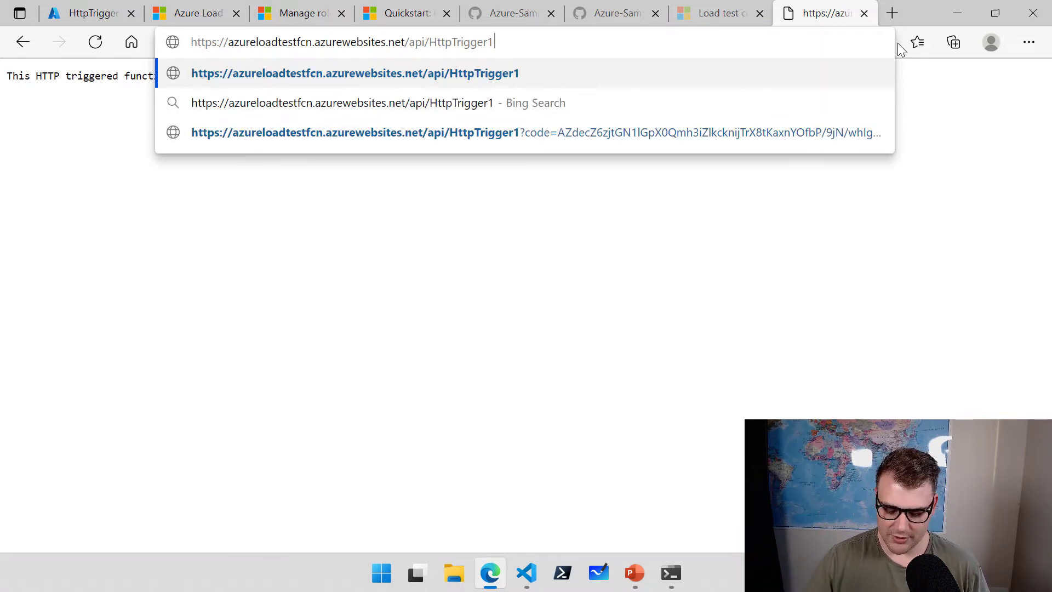
{"action": "key", "text": "Return"}
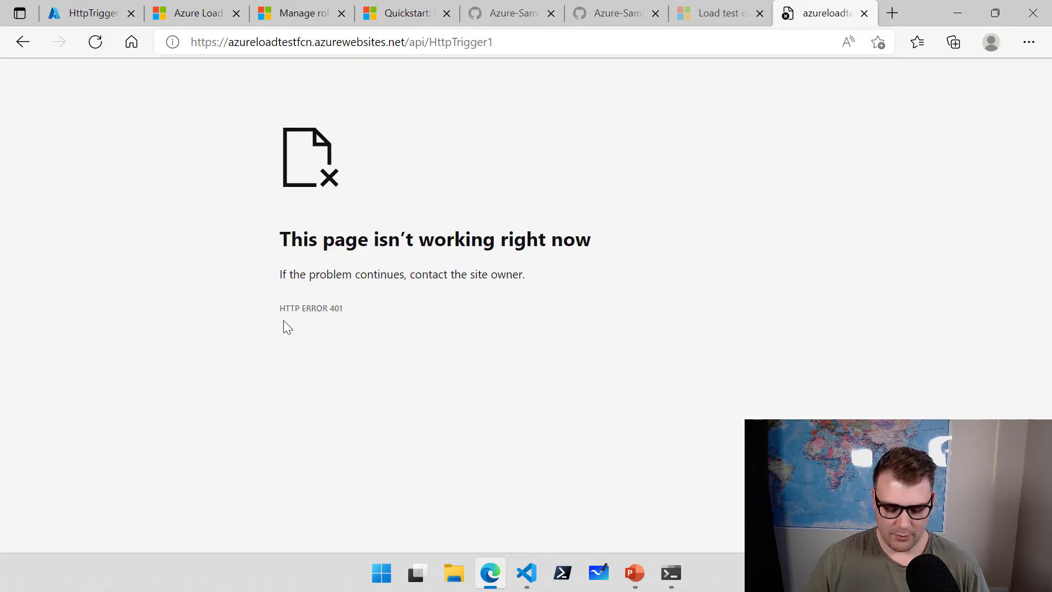
{"action": "left_click_drag", "start_coordinate": [269, 291], "coordinate": [379, 329]}
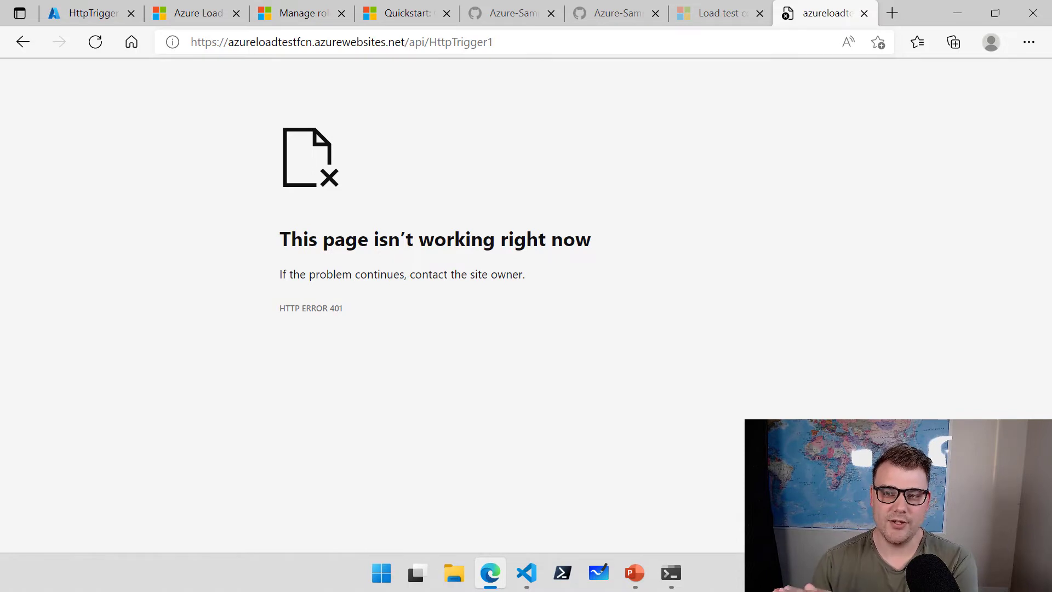
Point out the URL's host and path, then close the error tab.
{"action": "left_click", "coordinate": [433, 42]}
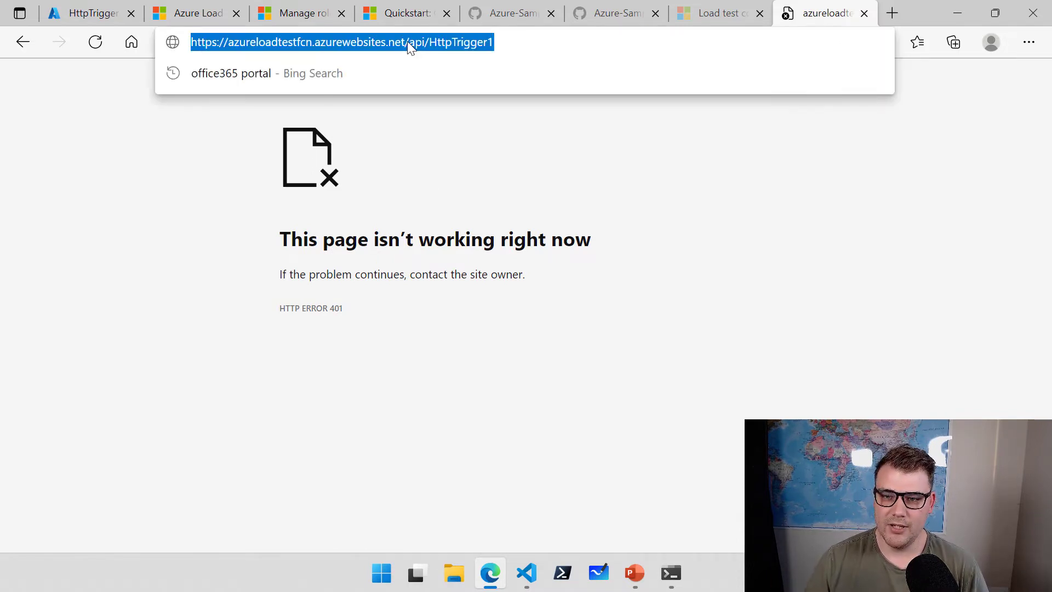
{"action": "left_click_drag", "start_coordinate": [408, 42], "coordinate": [510, 40]}
{"action": "left_click", "coordinate": [525, 42]}
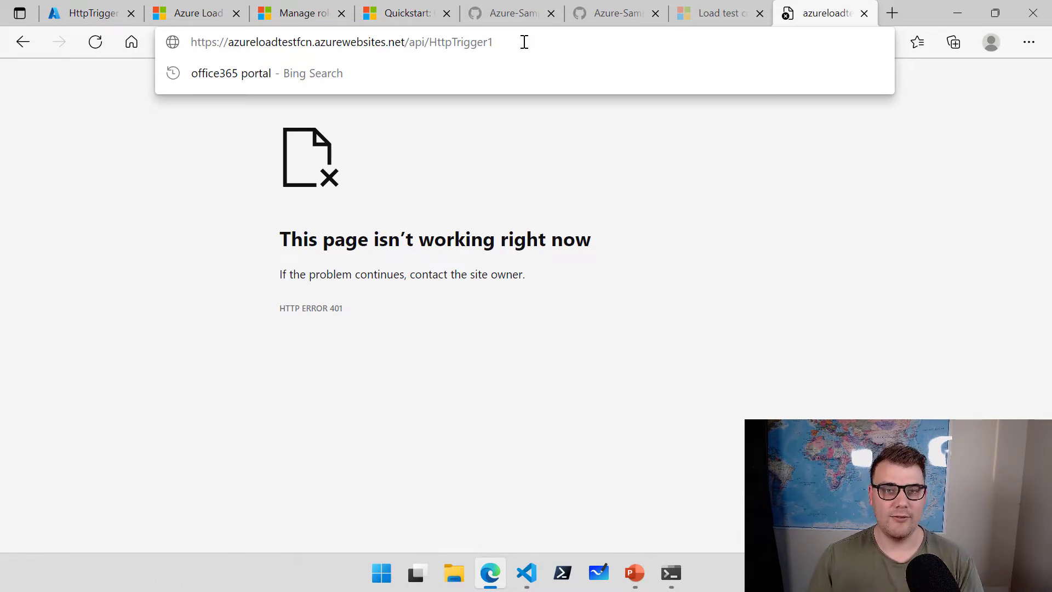
{"action": "left_click", "coordinate": [799, 137]}
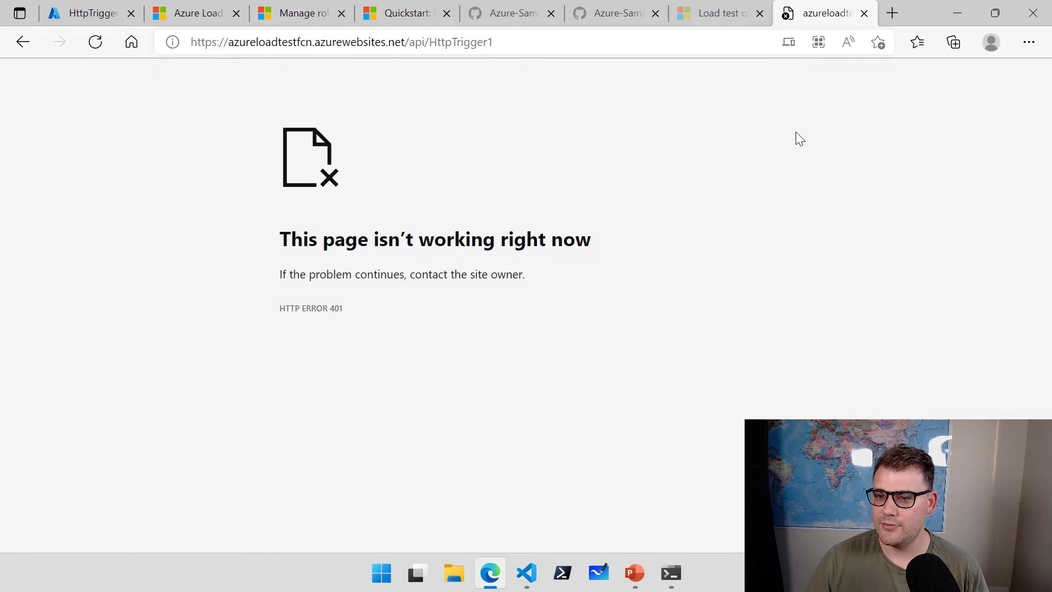
{"action": "left_click", "coordinate": [866, 14]}
Back in the portal, search 'key vau' and open the loadtest-kv-01 key vault.
{"action": "left_click", "coordinate": [90, 15]}
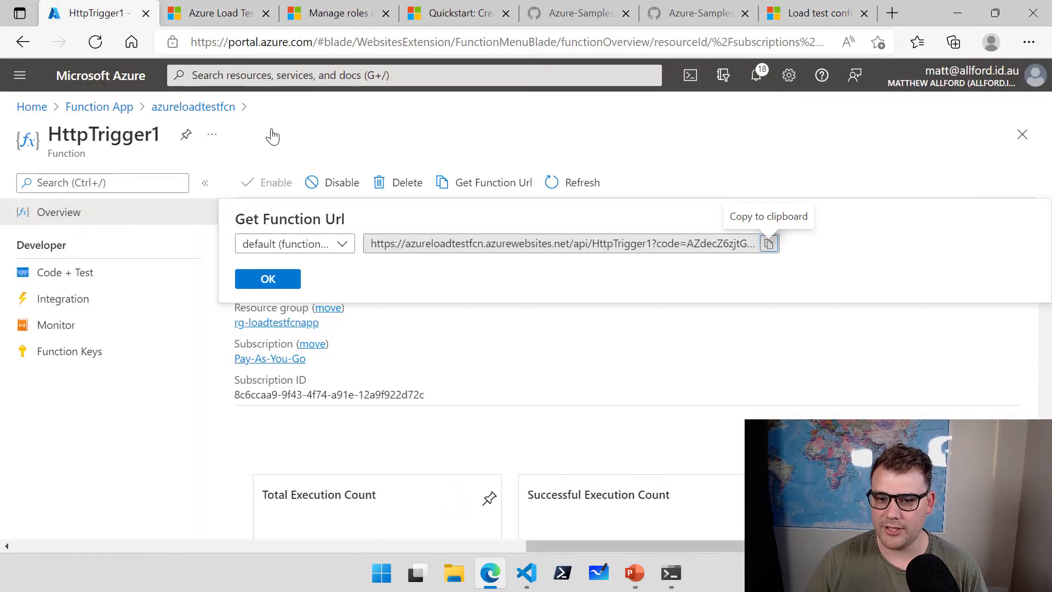
{"action": "left_click", "coordinate": [287, 72]}
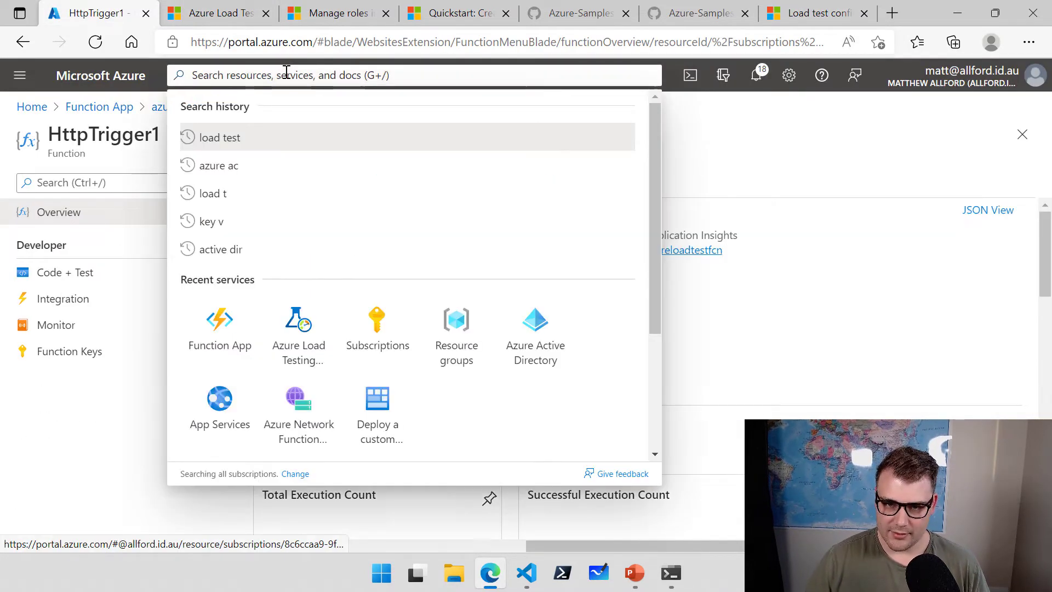
{"action": "type", "text": "key vau"}
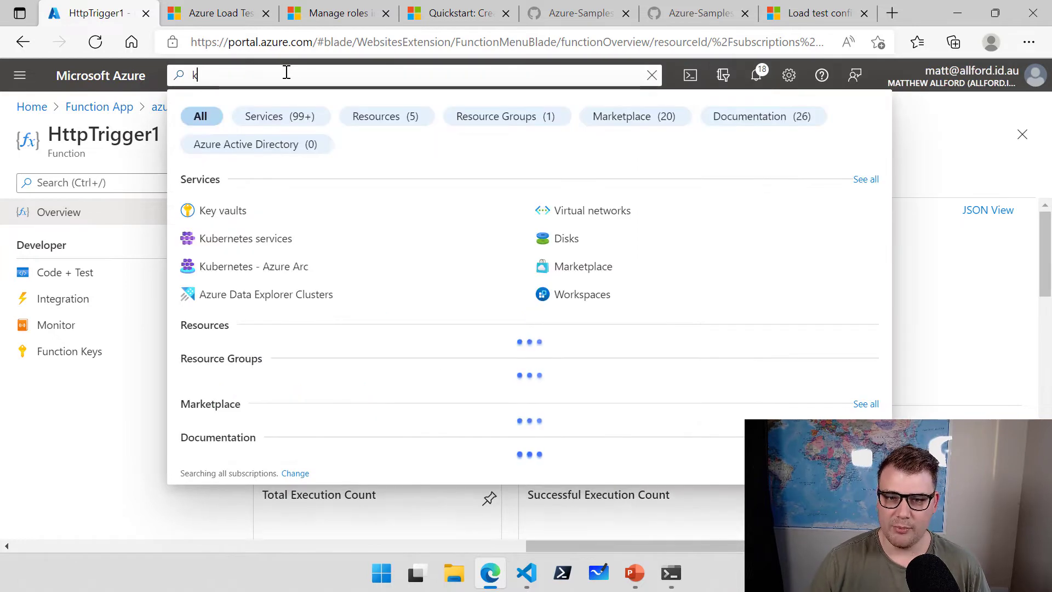
{"action": "left_click", "coordinate": [241, 210]}
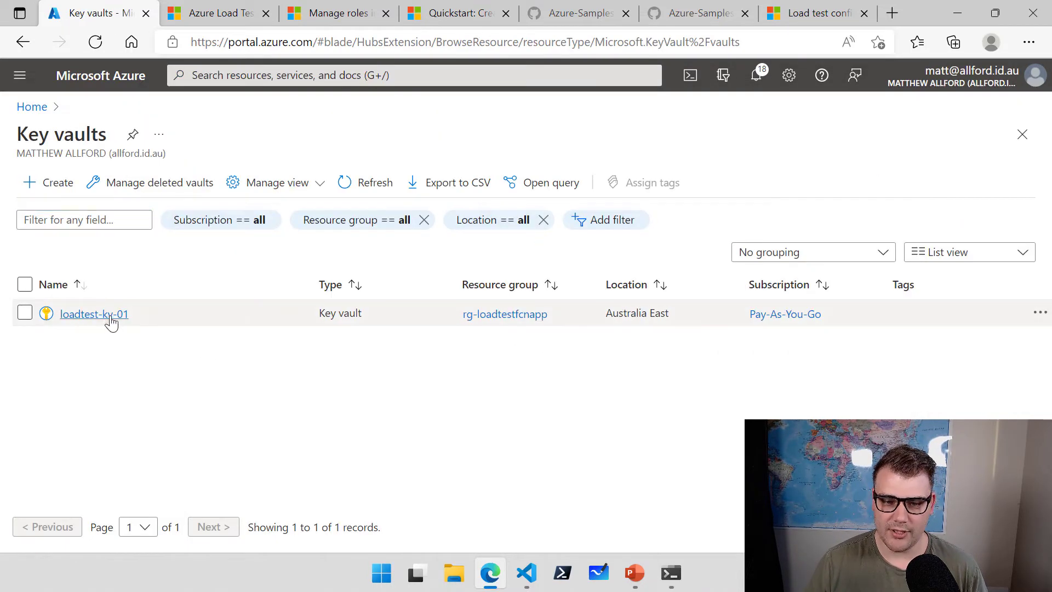
{"action": "left_click", "coordinate": [107, 315]}
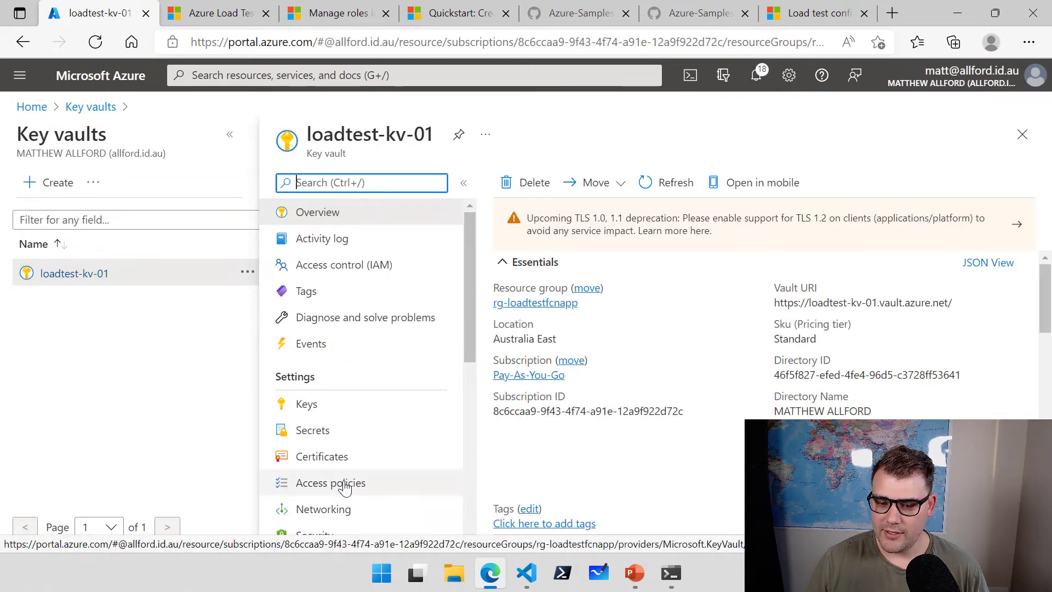
Review the vault's access policies, then list its secrets showing functionKey.
{"action": "left_click", "coordinate": [347, 488]}
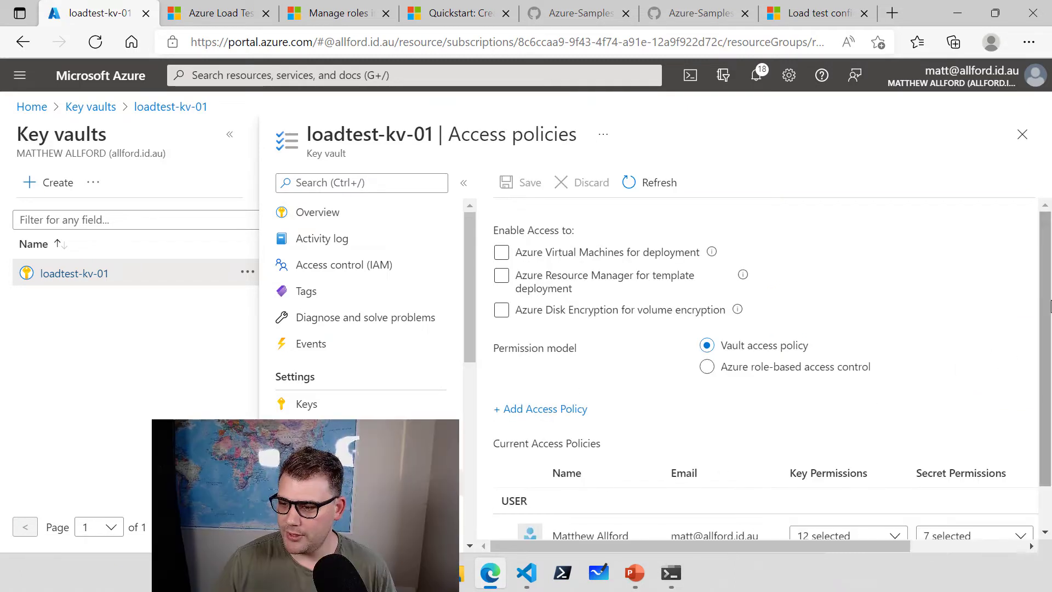
{"action": "scroll", "coordinate": [750, 537], "scroll_direction": "down", "scroll_amount": 1}
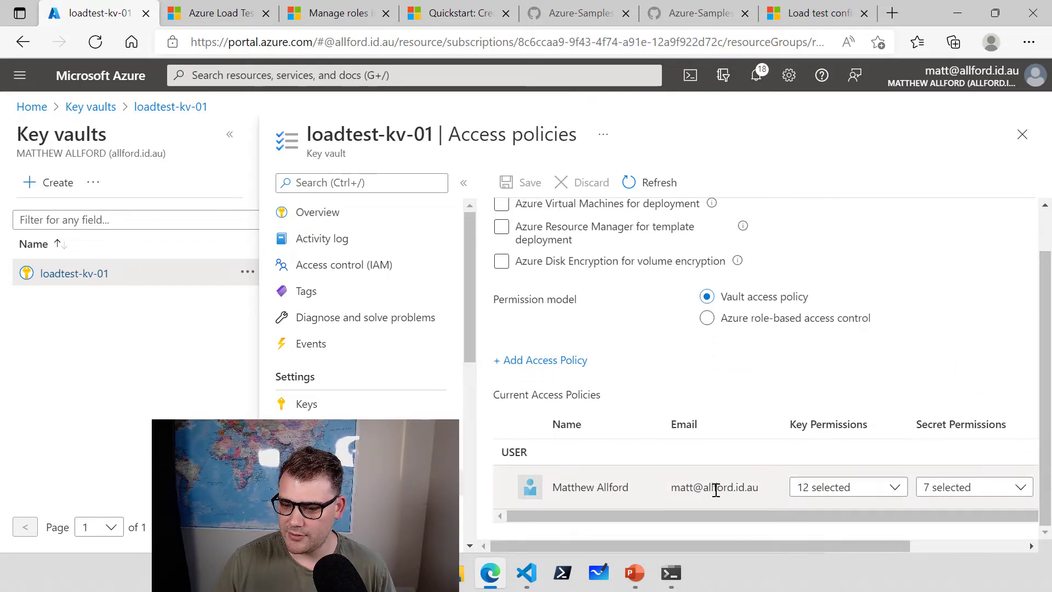
{"action": "scroll", "coordinate": [682, 463], "scroll_direction": "up", "scroll_amount": 1}
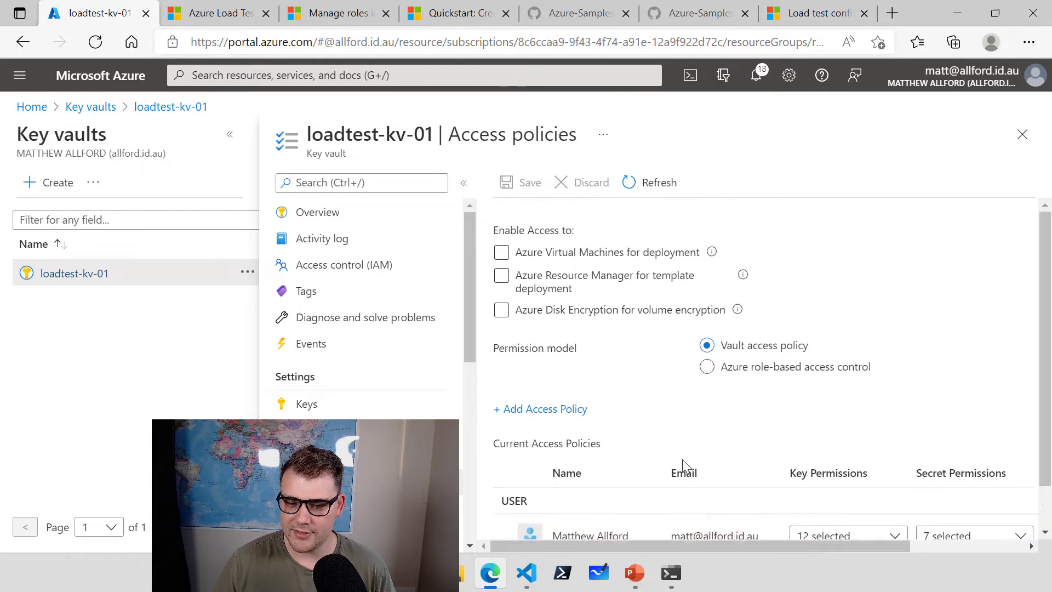
{"action": "left_click", "coordinate": [314, 433]}
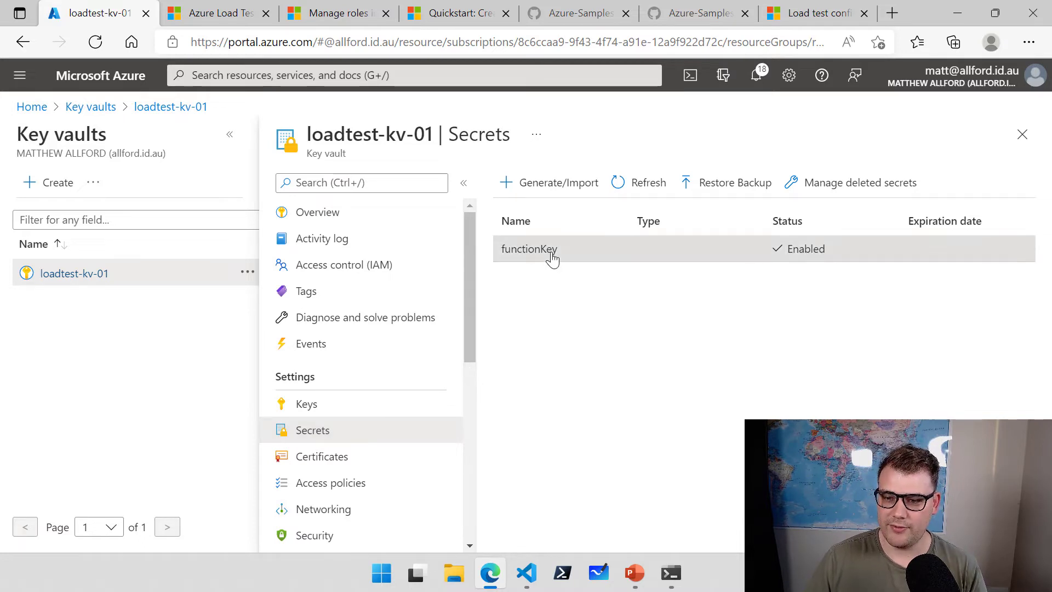
Open functionKey's current version and reveal its secret value, then switch to VS Code.
{"action": "left_click", "coordinate": [552, 260]}
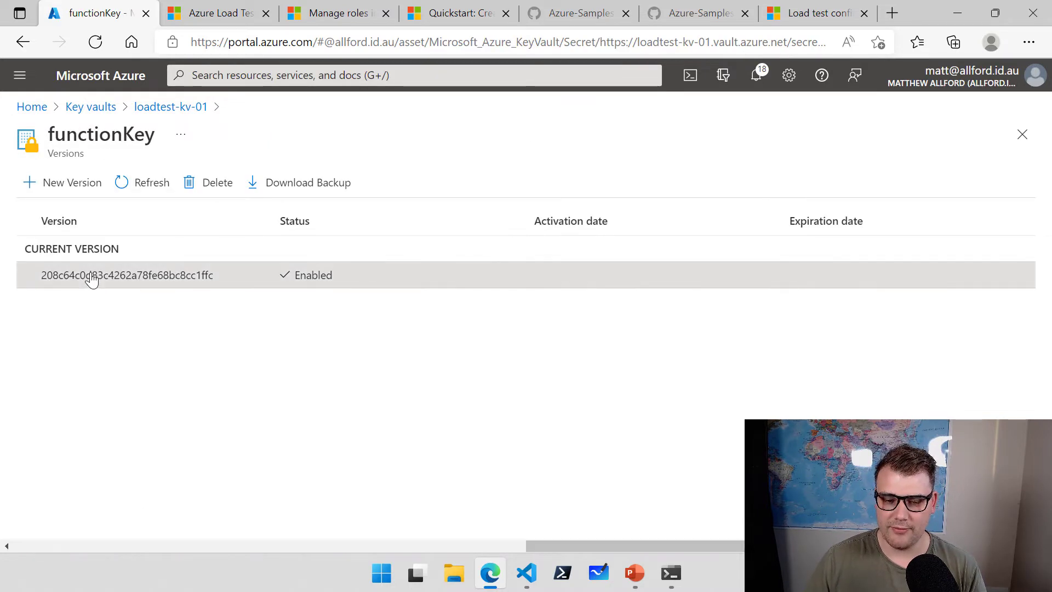
{"action": "left_click", "coordinate": [91, 277]}
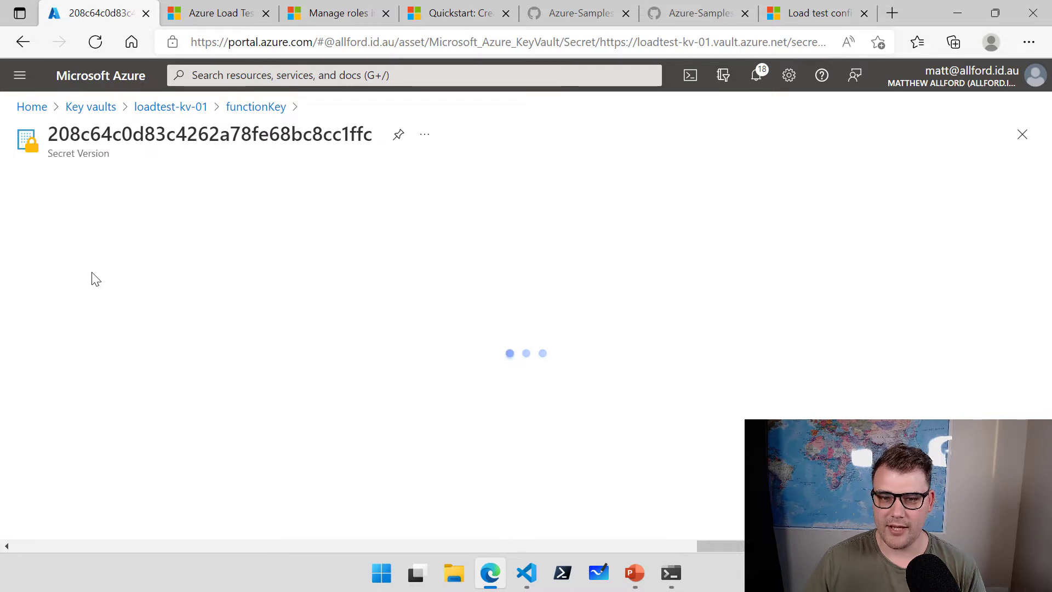
{"action": "scroll", "coordinate": [155, 353], "scroll_direction": "down", "scroll_amount": 2}
{"action": "left_click", "coordinate": [122, 457]}
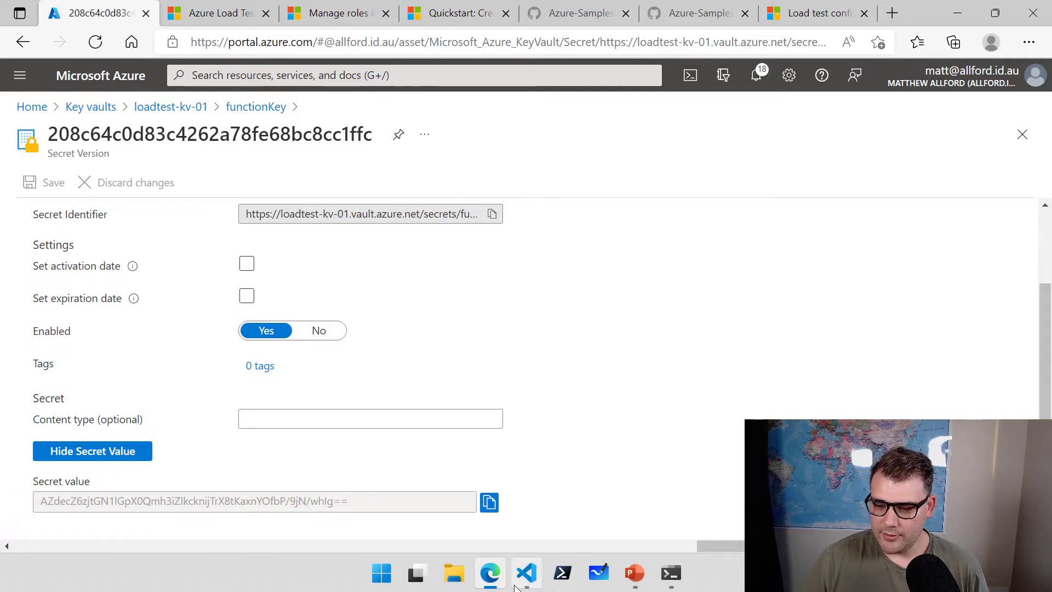
{"action": "left_click", "coordinate": [526, 572]}
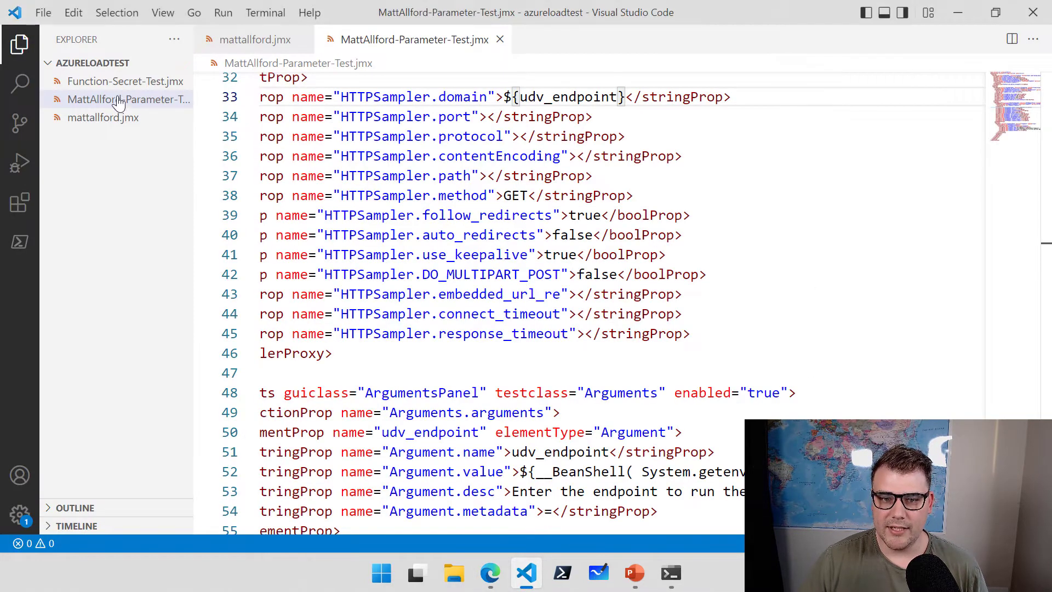
Open Function-Secret-Test.jmx and point out the thread group's ramp_time 20 and duration 60.
{"action": "left_click", "coordinate": [87, 88]}
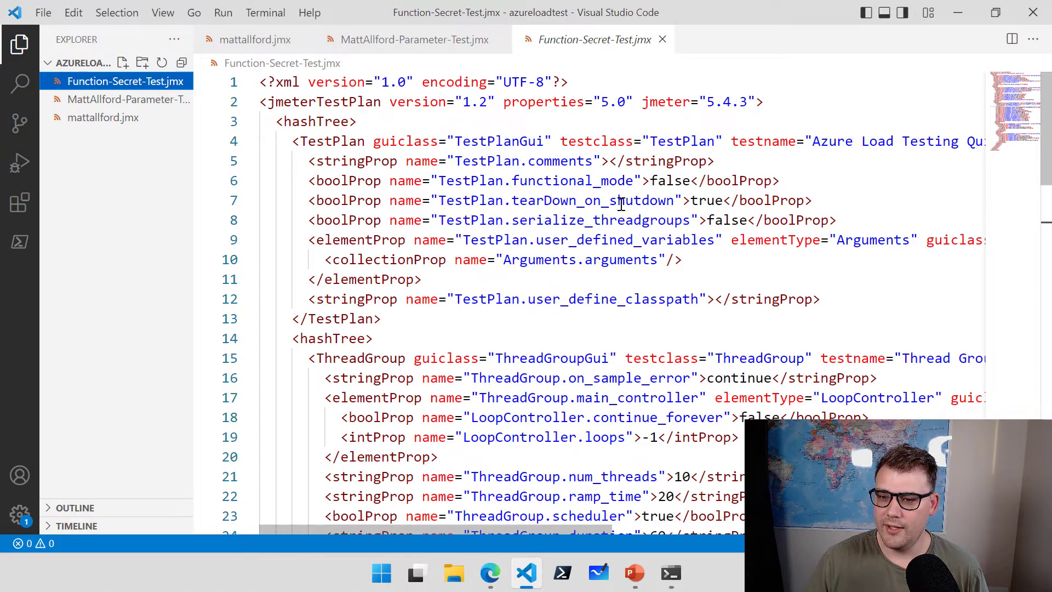
{"action": "scroll", "coordinate": [622, 204], "scroll_direction": "down", "scroll_amount": 3}
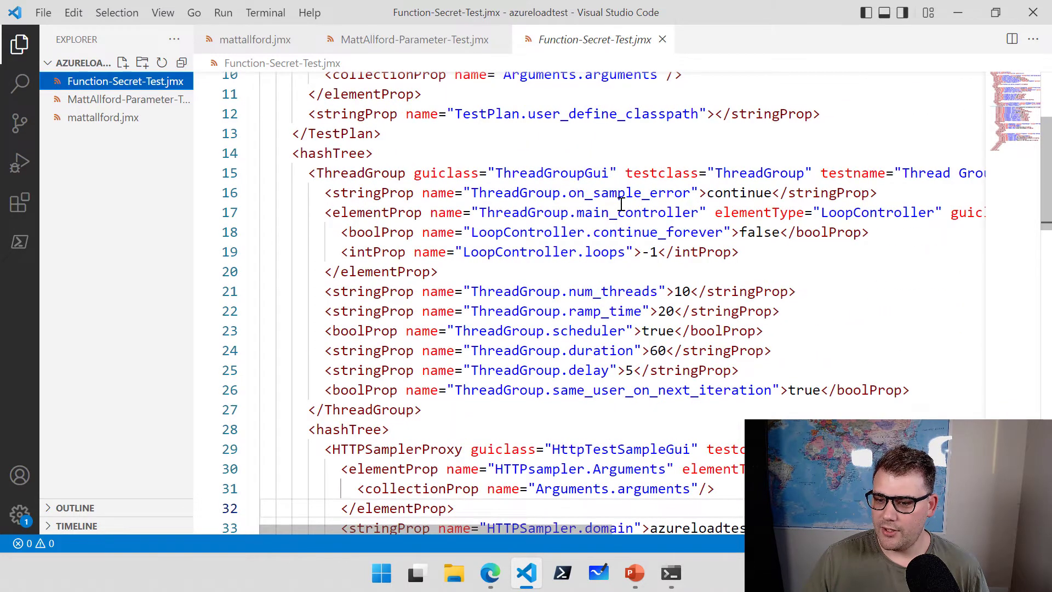
{"action": "left_click", "coordinate": [700, 296]}
{"action": "left_click_drag", "start_coordinate": [619, 311], "coordinate": [684, 311]}
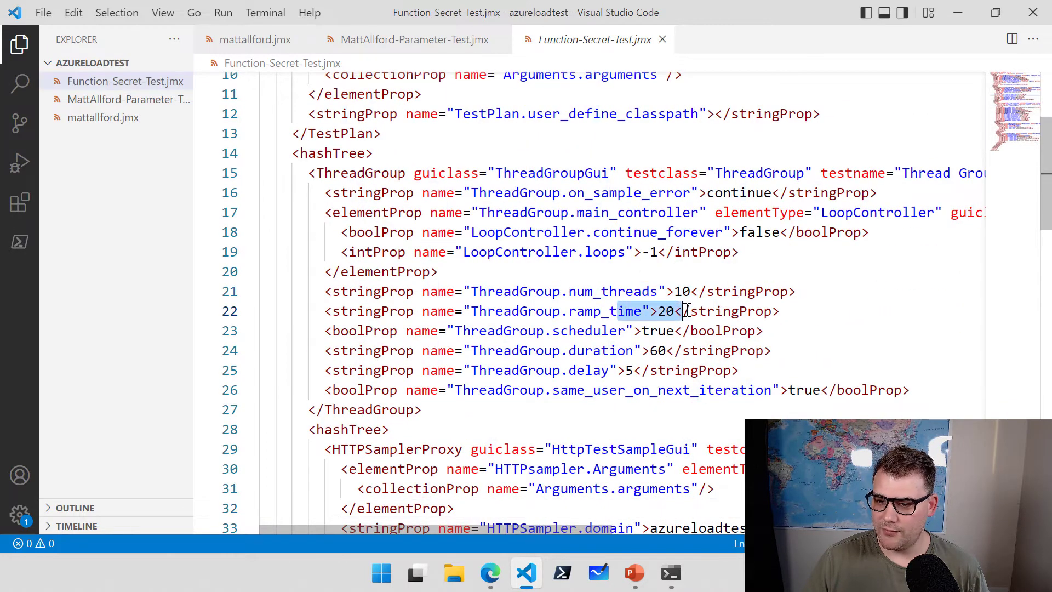
{"action": "left_click_drag", "start_coordinate": [619, 355], "coordinate": [688, 355]}
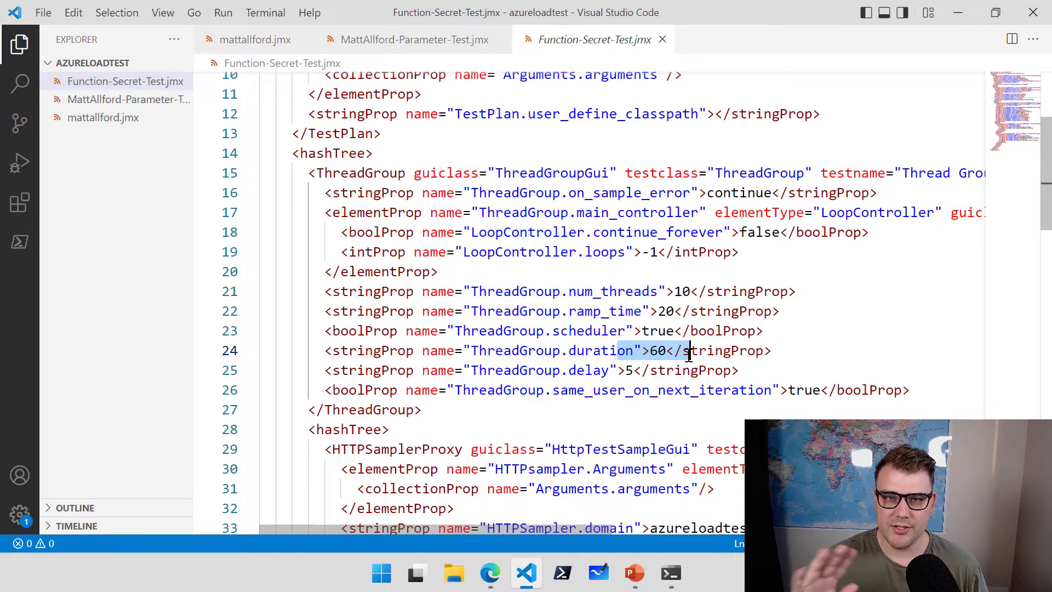
{"action": "scroll", "coordinate": [705, 347], "scroll_direction": "down", "scroll_amount": 3}
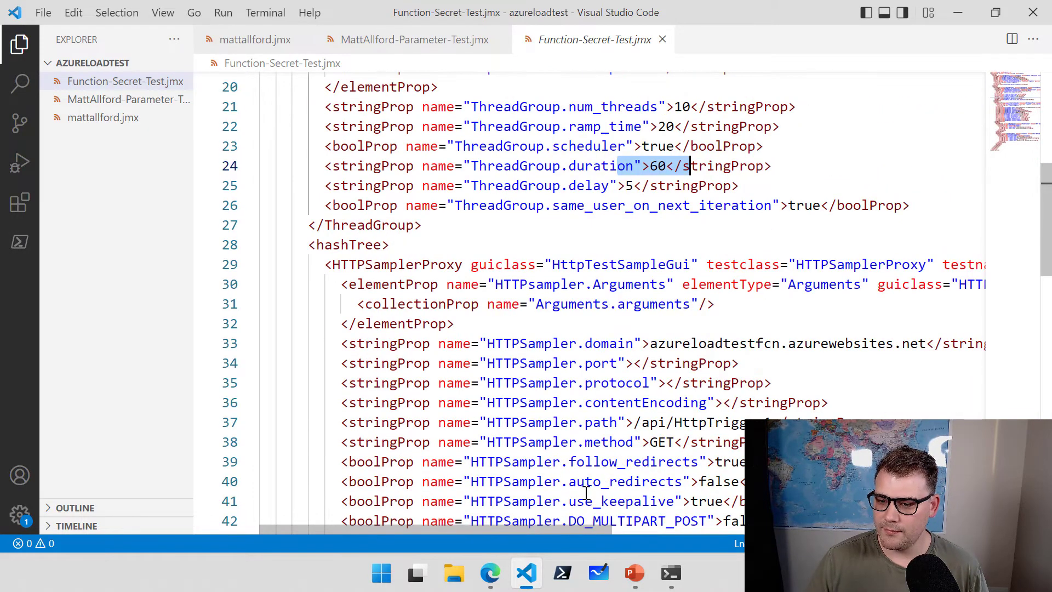
{"action": "left_click_drag", "start_coordinate": [573, 531], "coordinate": [614, 534]}
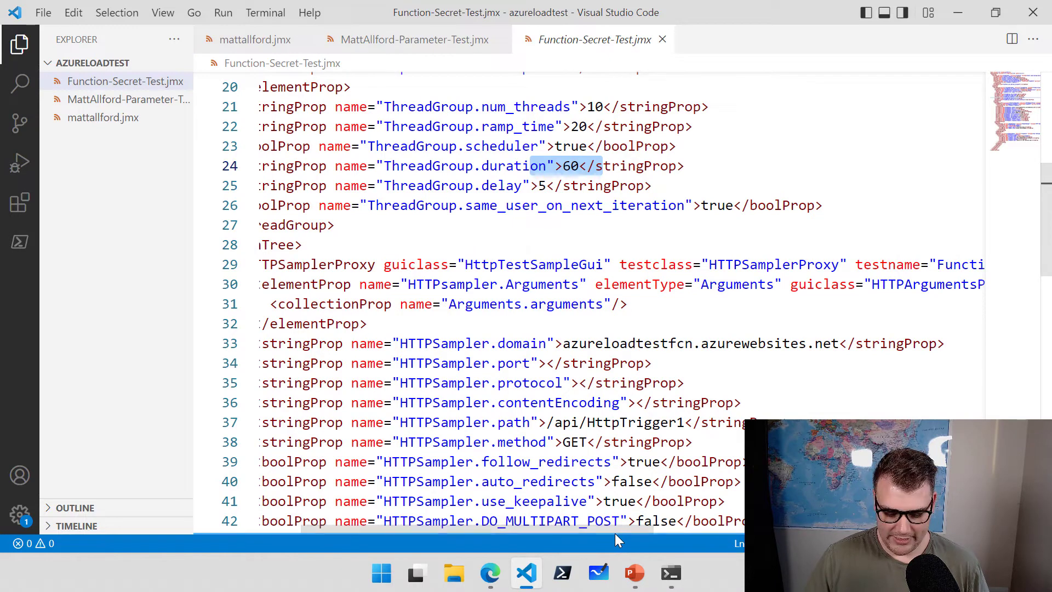
Box the target domain on line 33, the /api/HttpTrigger1 path and the GET method.
{"action": "mouse_move", "coordinate": [556, 333]}
{"action": "left_mouse_down"}
{"action": "mouse_move", "coordinate": [585, 351]}
{"action": "mouse_move", "coordinate": [847, 356]}
{"action": "left_mouse_up"}
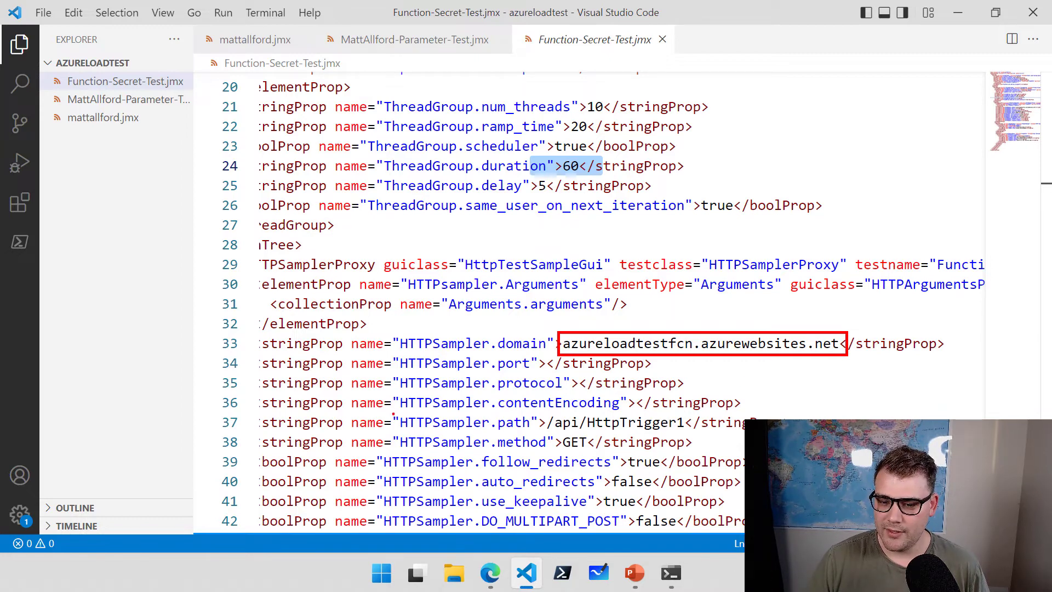
{"action": "mouse_move", "coordinate": [390, 412]}
{"action": "left_mouse_down"}
{"action": "mouse_move", "coordinate": [570, 434]}
{"action": "mouse_move", "coordinate": [798, 433]}
{"action": "left_mouse_up"}
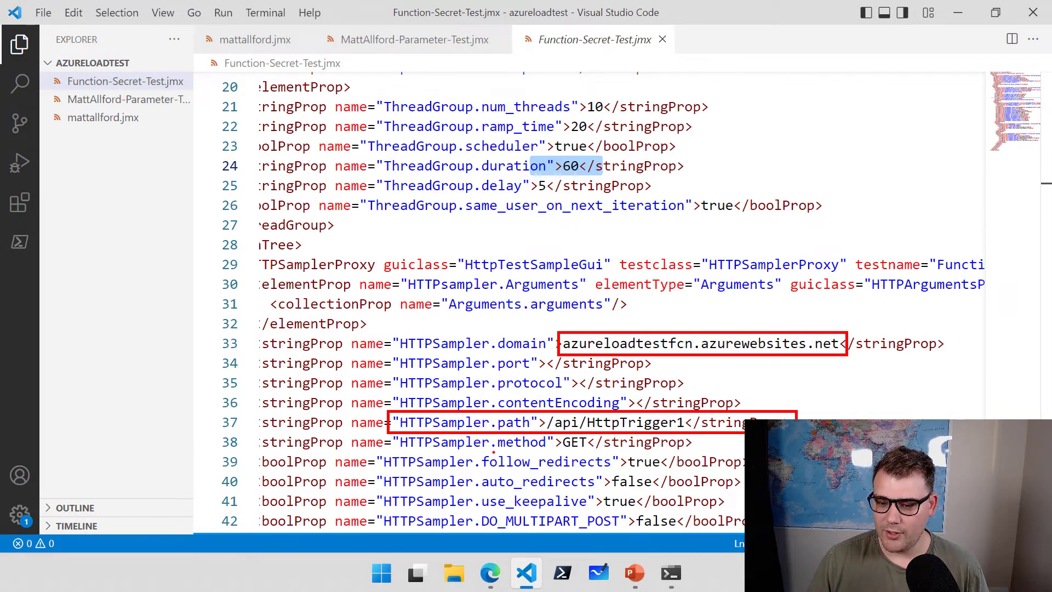
{"action": "left_click_drag", "start_coordinate": [494, 439], "coordinate": [699, 449]}
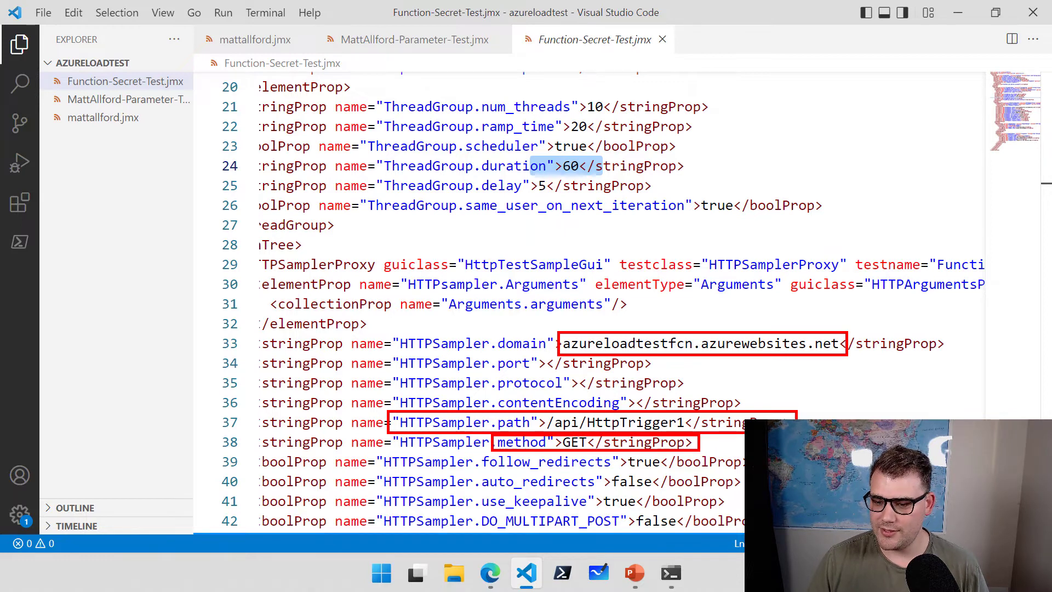
{"action": "key", "text": "Escape"}
Annotate the HTTP Headers block, highlighting the x-functions-key header name and its udv_functionKey value.
{"action": "scroll", "coordinate": [602, 164], "scroll_direction": "down", "scroll_amount": 5}
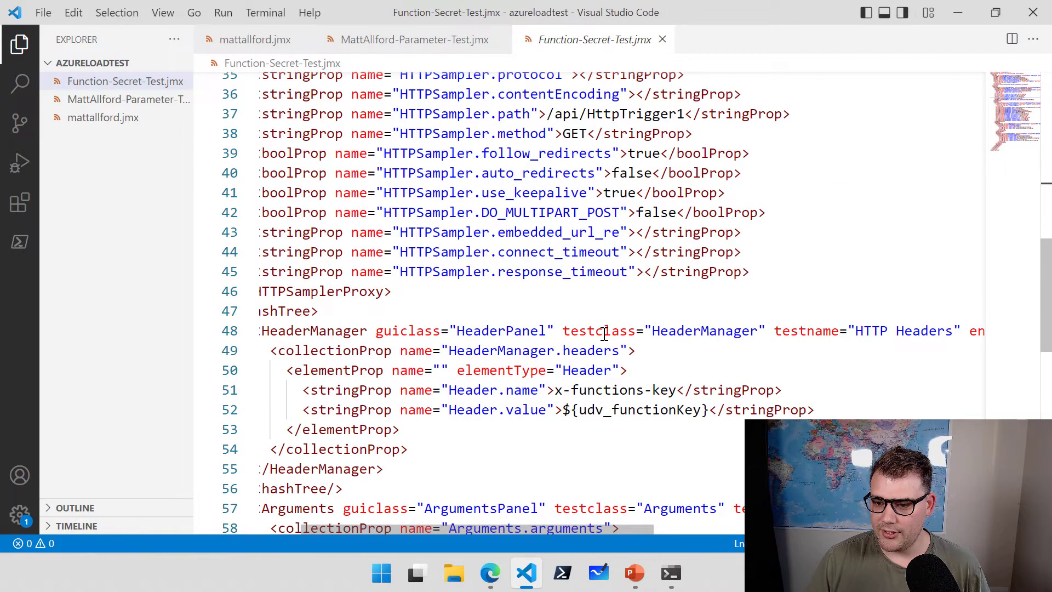
{"action": "scroll", "coordinate": [604, 333], "scroll_direction": "down", "scroll_amount": 1}
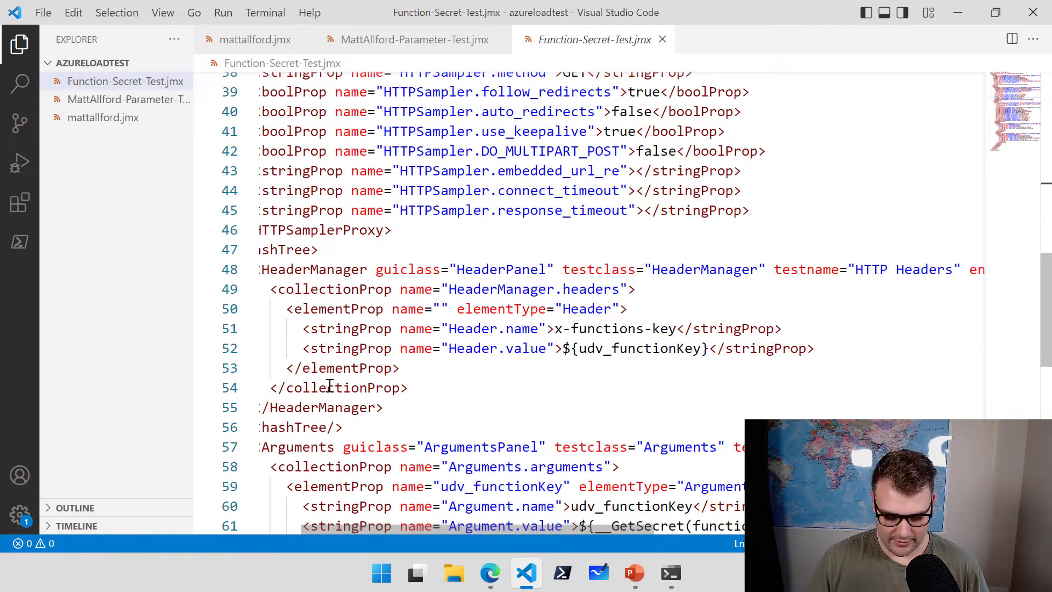
{"action": "mouse_move", "coordinate": [255, 256]}
{"action": "left_mouse_down"}
{"action": "mouse_move", "coordinate": [706, 344]}
{"action": "mouse_move", "coordinate": [974, 366]}
{"action": "mouse_move", "coordinate": [995, 399]}
{"action": "left_mouse_up"}
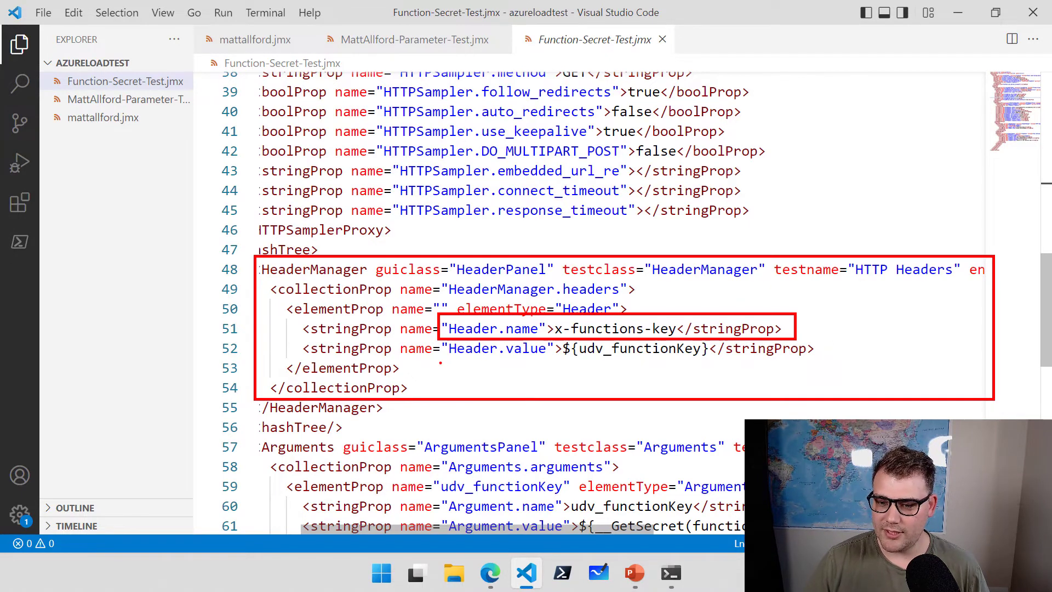
{"action": "mouse_move", "coordinate": [440, 362]}
{"action": "left_mouse_down"}
{"action": "mouse_move", "coordinate": [479, 337]}
{"action": "mouse_move", "coordinate": [820, 336]}
{"action": "left_mouse_up"}
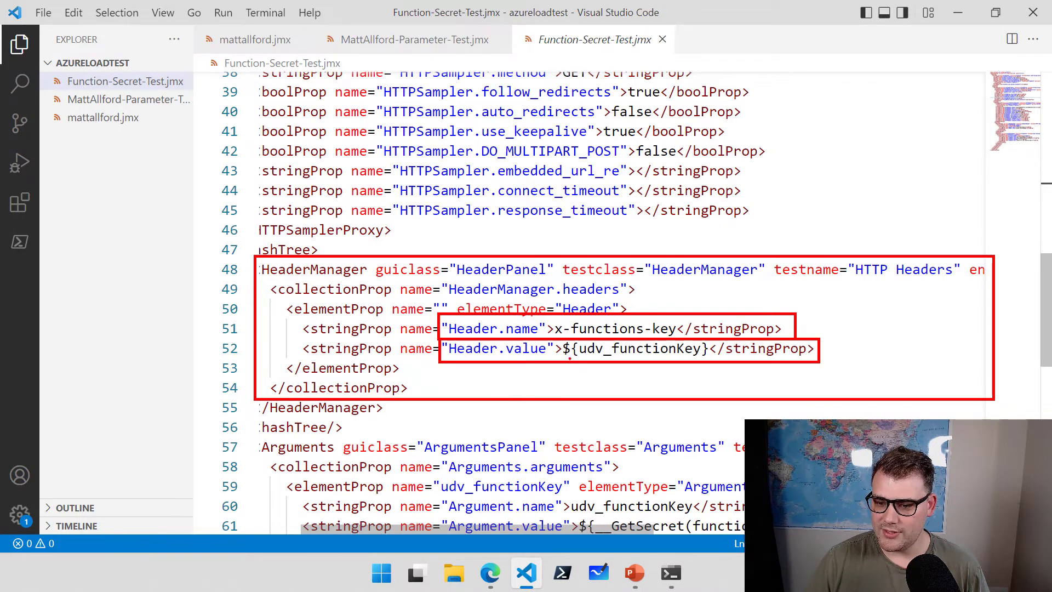
{"action": "left_click_drag", "start_coordinate": [572, 396], "coordinate": [544, 406]}
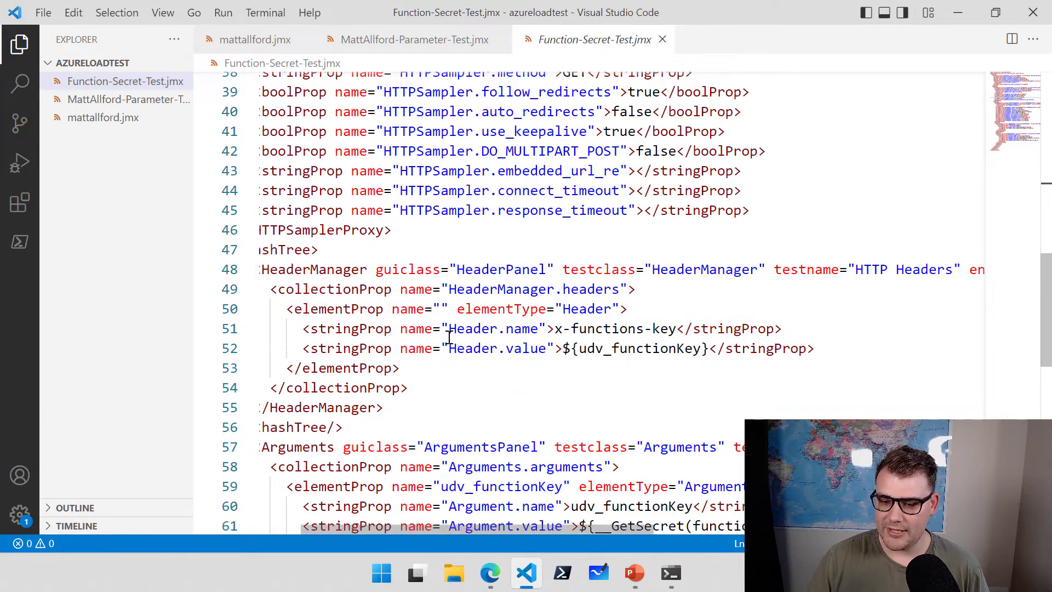
{"action": "left_click_drag", "start_coordinate": [458, 327], "coordinate": [540, 329]}
{"action": "left_click_drag", "start_coordinate": [482, 347], "coordinate": [546, 357]}
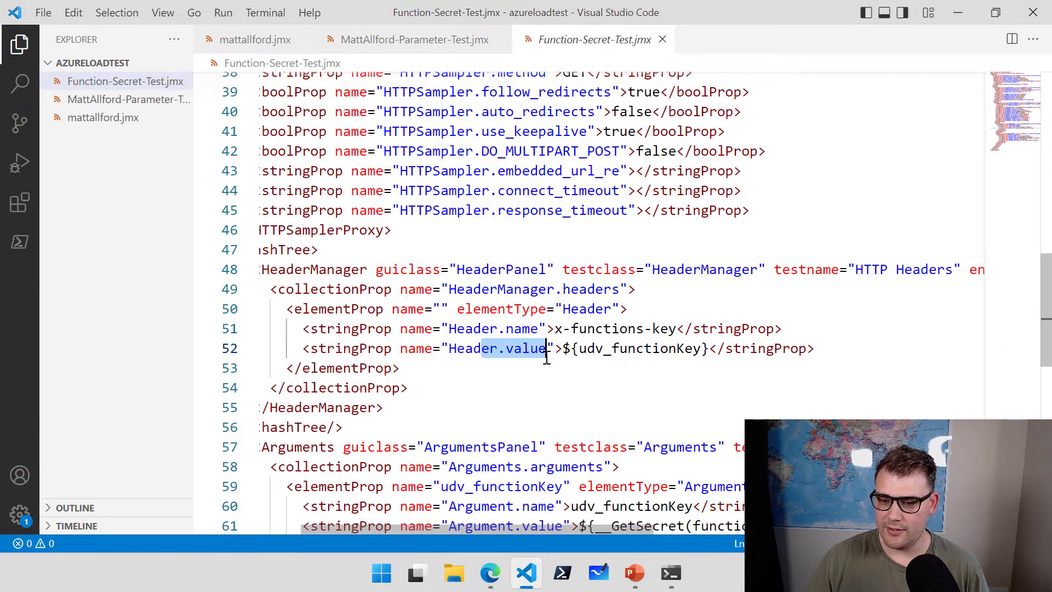
{"action": "left_click_drag", "start_coordinate": [470, 324], "coordinate": [684, 331]}
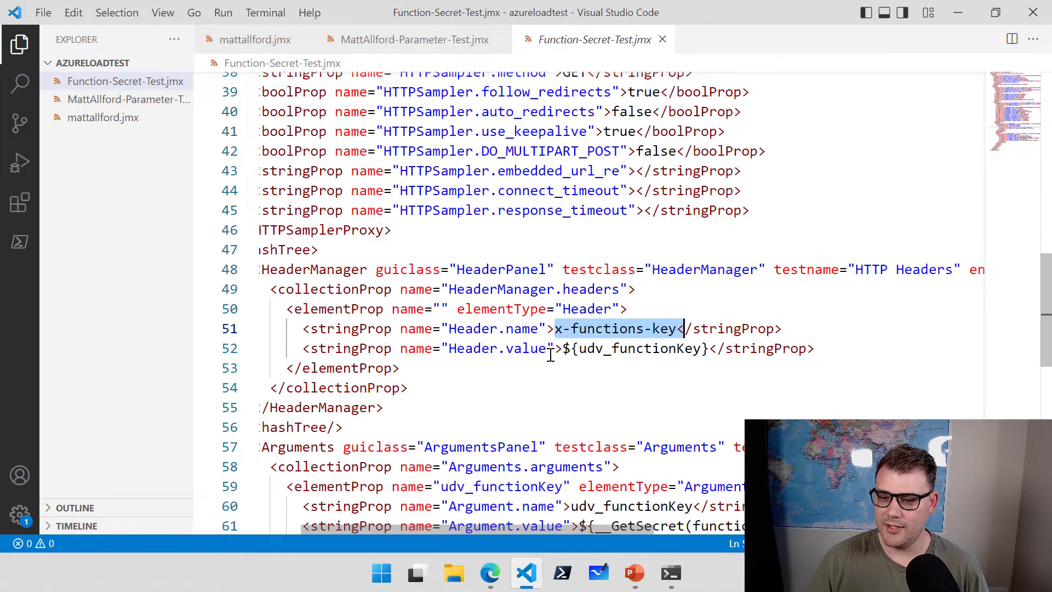
{"action": "left_click_drag", "start_coordinate": [701, 350], "coordinate": [595, 349]}
{"action": "left_click", "coordinate": [594, 385]}
Annotate udv_functionKey on line 60 in User Defined Variables, then return to Edge.
{"action": "scroll", "coordinate": [545, 329], "scroll_direction": "down", "scroll_amount": 2}
{"action": "scroll", "coordinate": [544, 328], "scroll_direction": "down", "scroll_amount": 1}
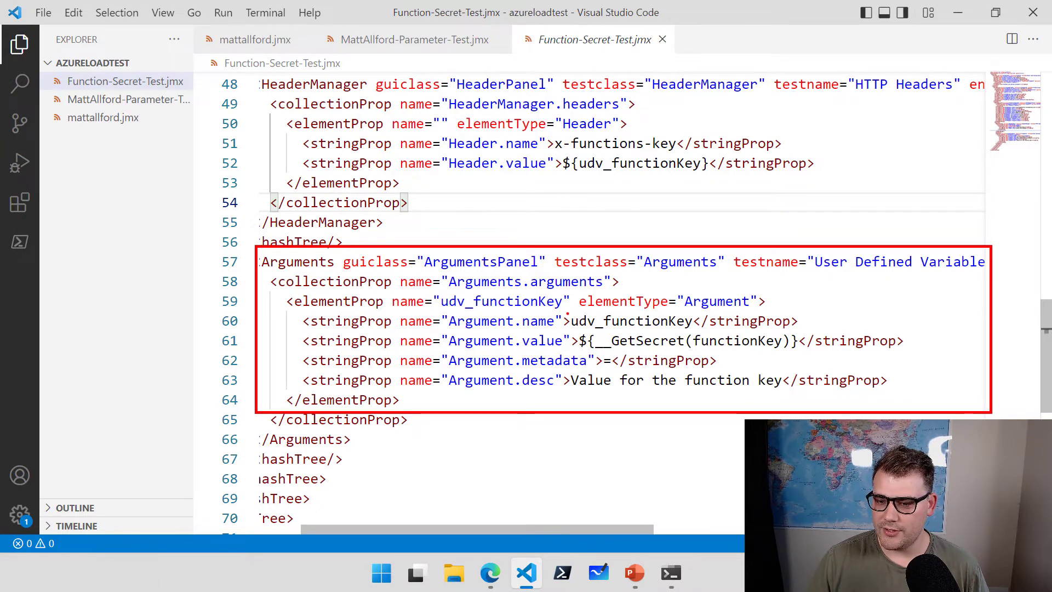
{"action": "mouse_move", "coordinate": [567, 312]}
{"action": "left_mouse_down"}
{"action": "mouse_move", "coordinate": [601, 328]}
{"action": "mouse_move", "coordinate": [696, 330]}
{"action": "left_mouse_up"}
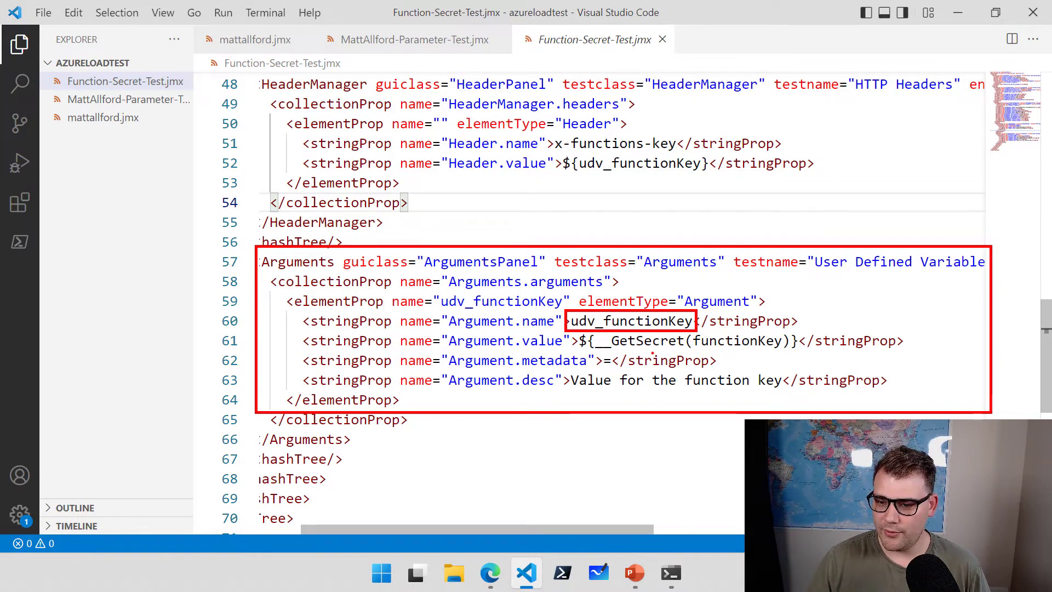
{"action": "left_click_drag", "start_coordinate": [659, 351], "coordinate": [659, 451]}
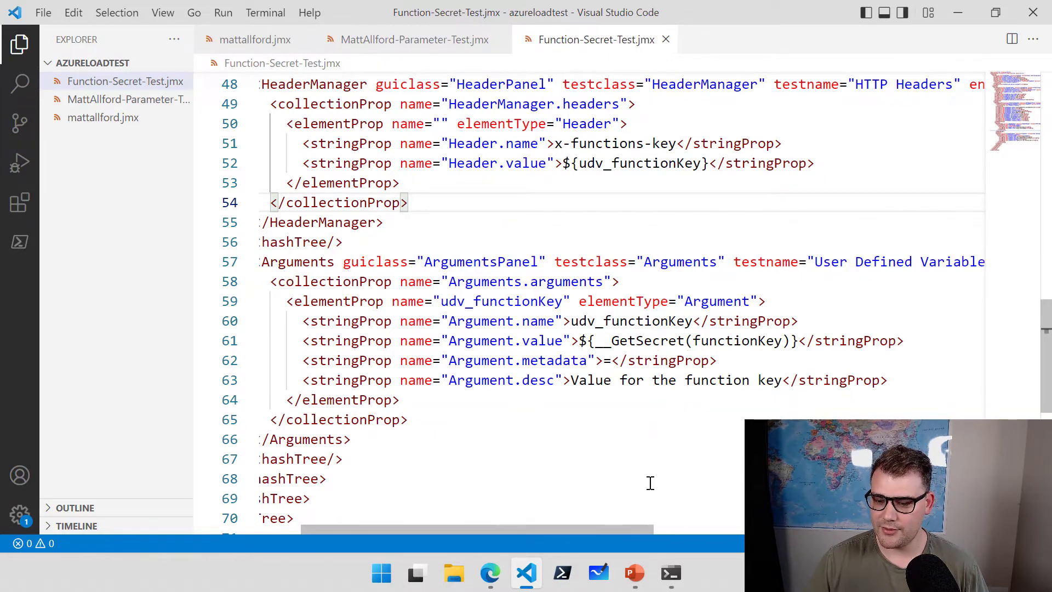
{"action": "left_click", "coordinate": [490, 572]}
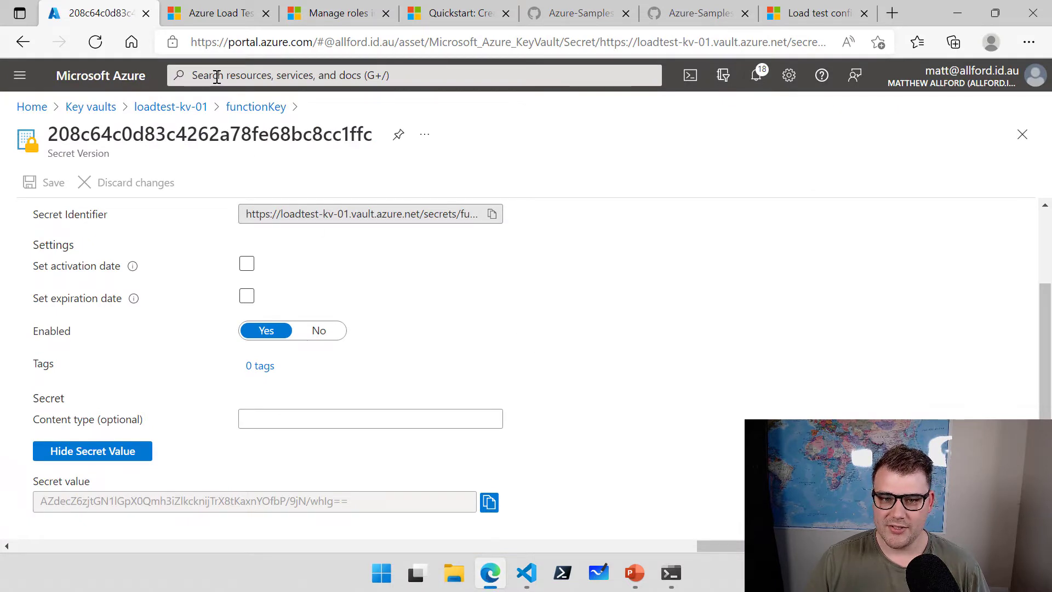
Open the maloadtesting01 load testing resource's Identity settings and check the user-assigned tab.
{"action": "left_click", "coordinate": [214, 75]}
{"action": "left_click", "coordinate": [379, 338]}
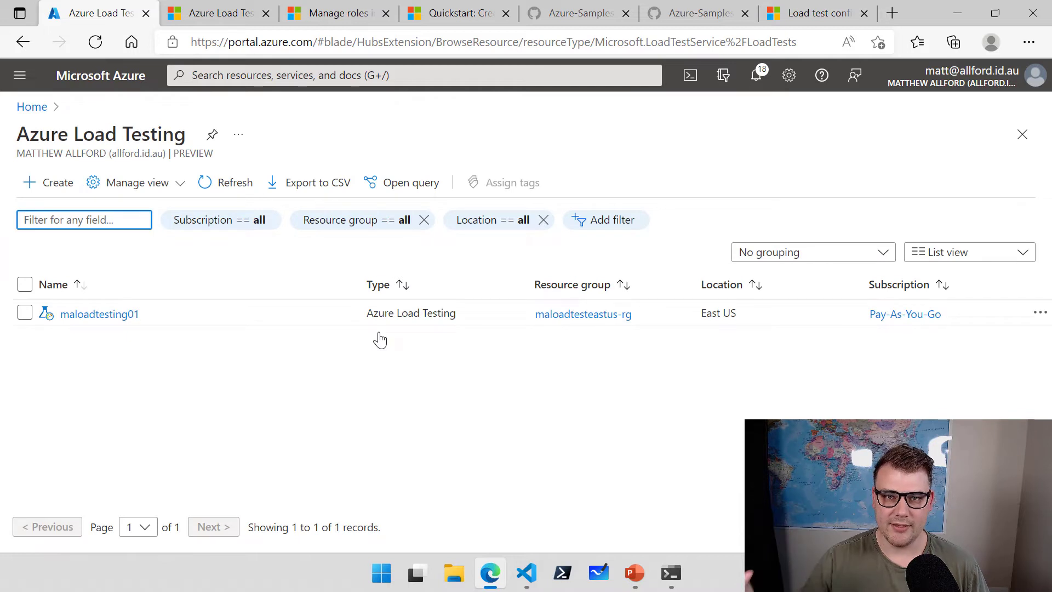
{"action": "left_click", "coordinate": [123, 313]}
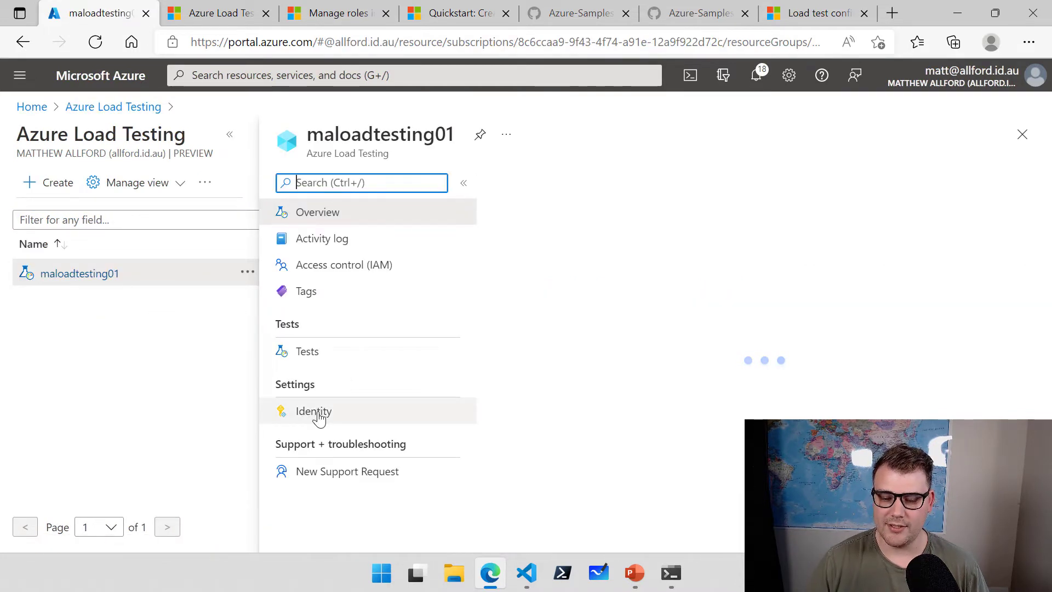
{"action": "left_click", "coordinate": [320, 417]}
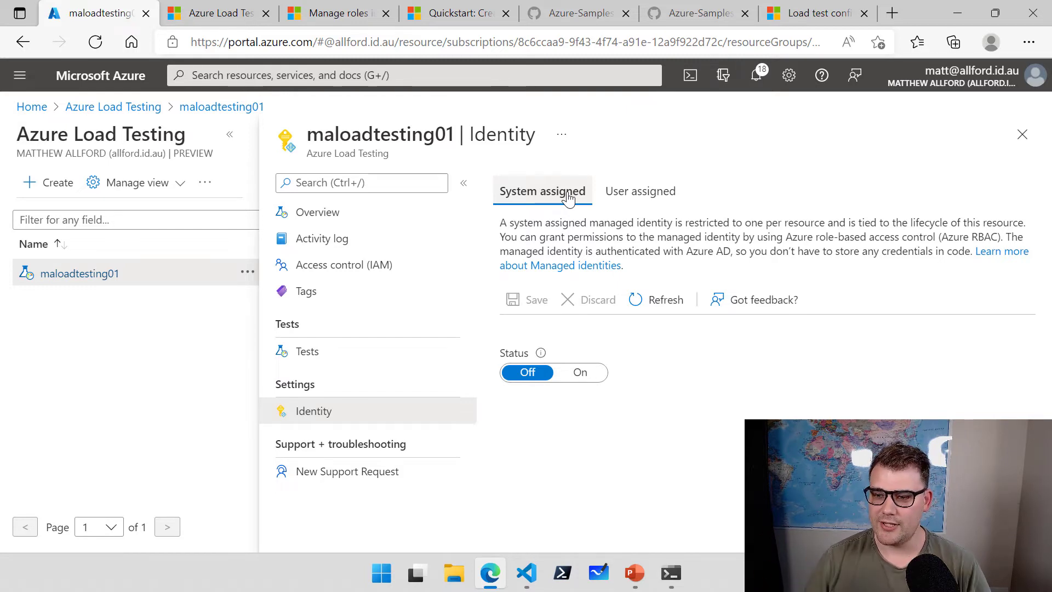
{"action": "left_click", "coordinate": [650, 202]}
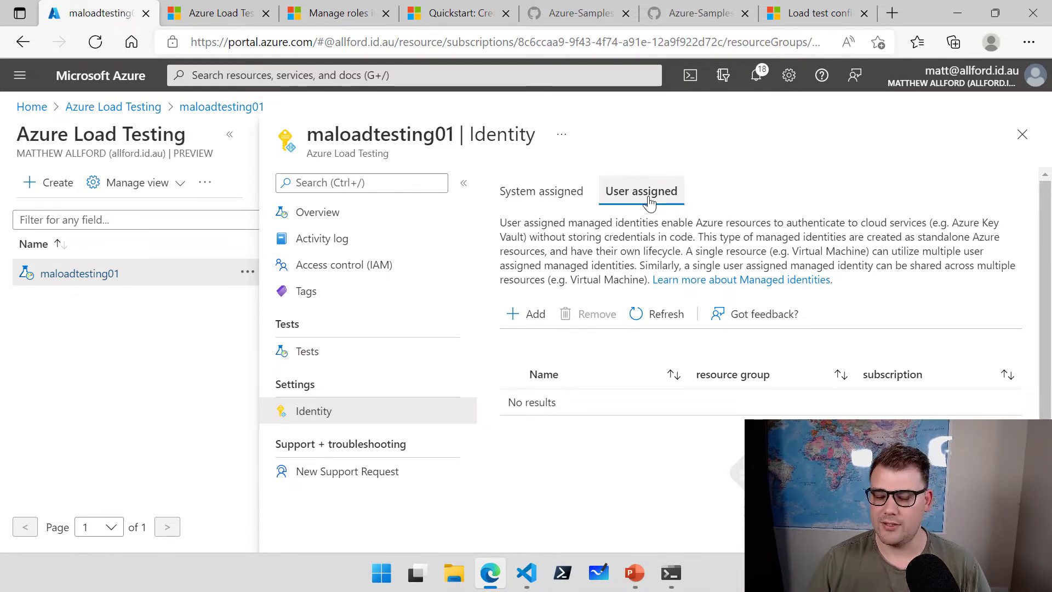
{"action": "left_click", "coordinate": [564, 192]}
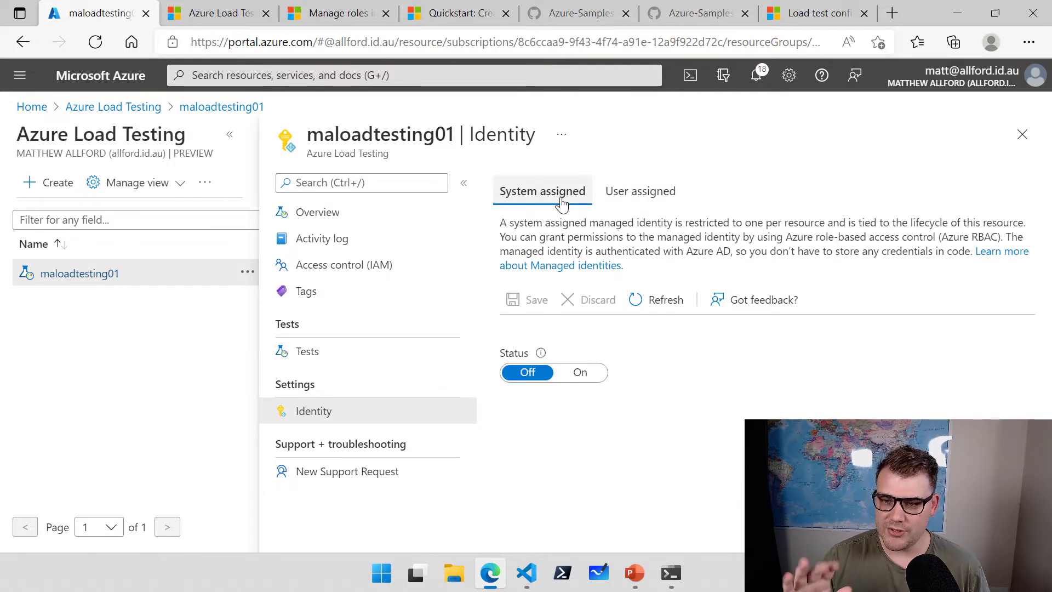
Turn the system-assigned identity On, save and confirm, then copy its object (principal) ID.
{"action": "left_click", "coordinate": [580, 374]}
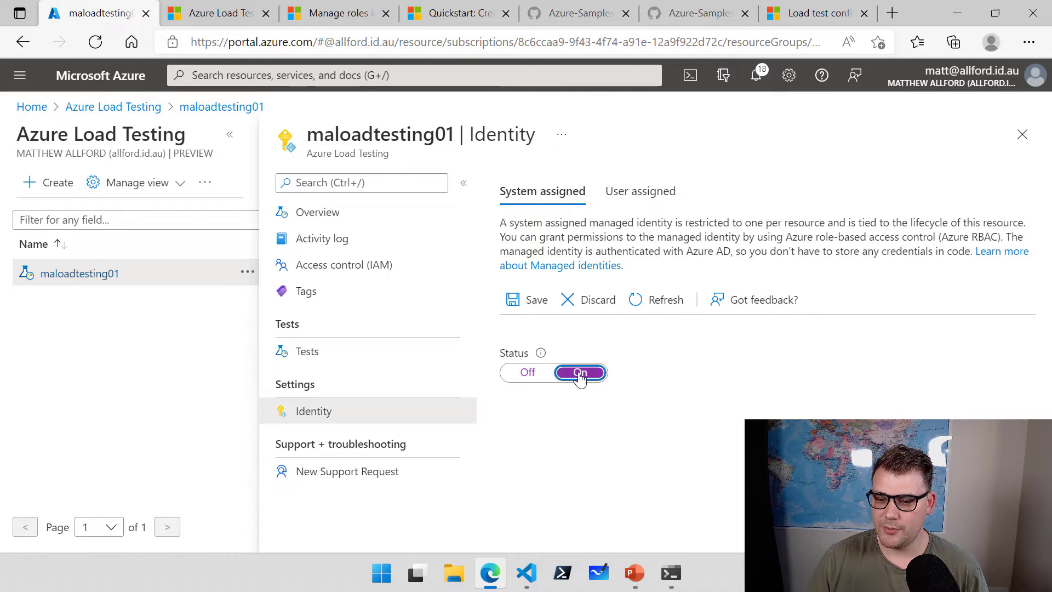
{"action": "left_click", "coordinate": [532, 302]}
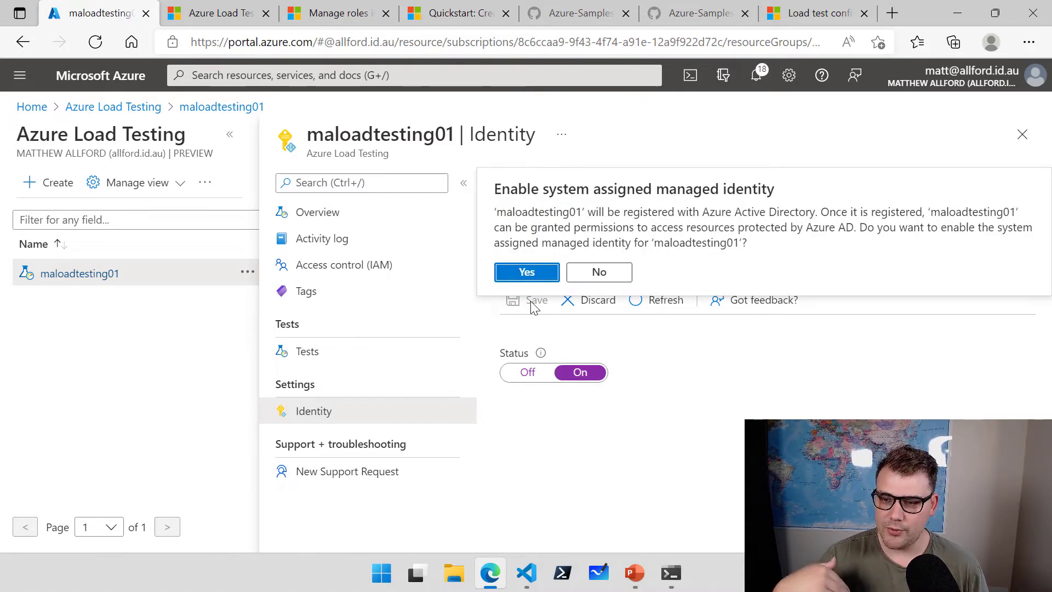
{"action": "left_click", "coordinate": [530, 274]}
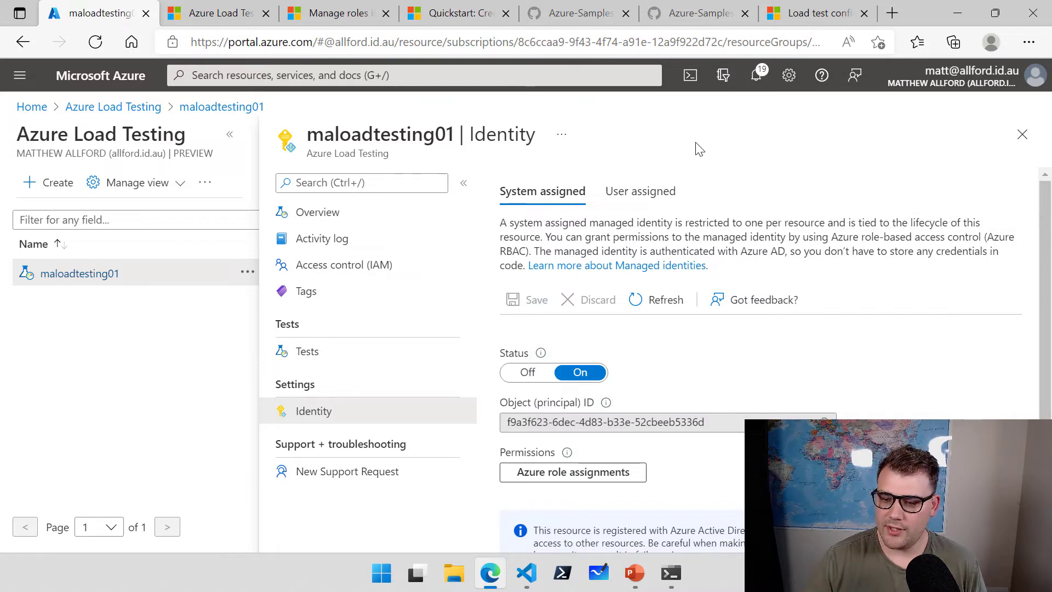
{"action": "scroll", "coordinate": [753, 274], "scroll_direction": "down", "scroll_amount": 1}
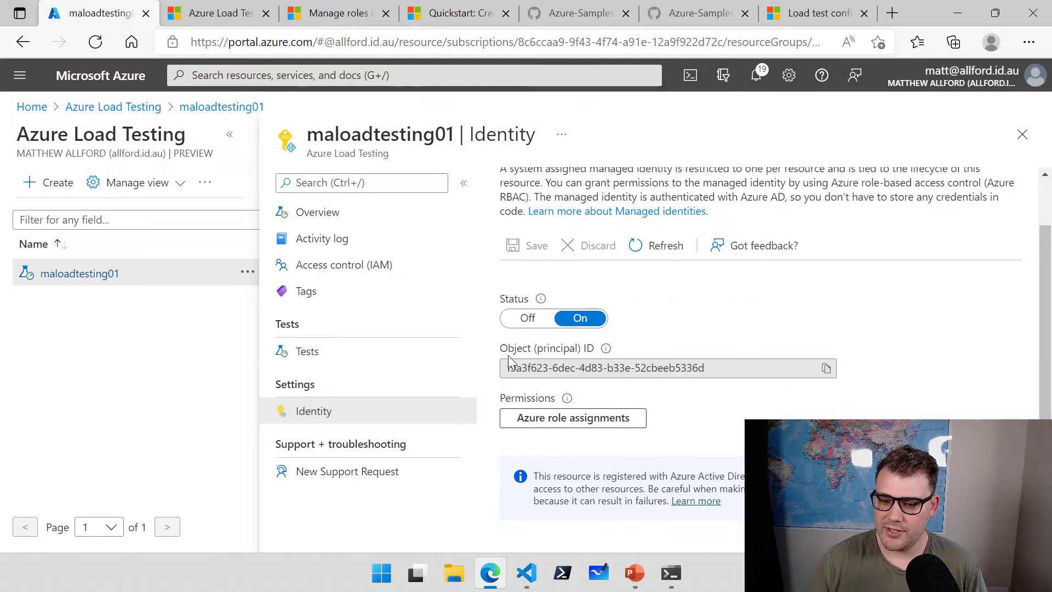
{"action": "mouse_move", "coordinate": [491, 341]}
{"action": "left_mouse_down"}
{"action": "mouse_move", "coordinate": [639, 371]}
{"action": "mouse_move", "coordinate": [847, 387]}
{"action": "left_mouse_up"}
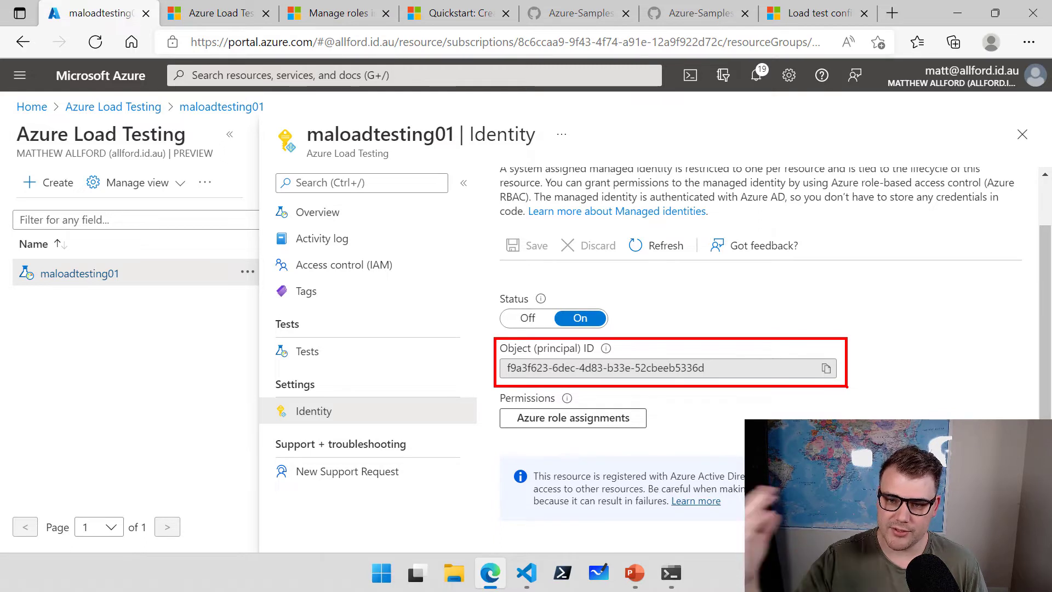
{"action": "key", "text": "Escape"}
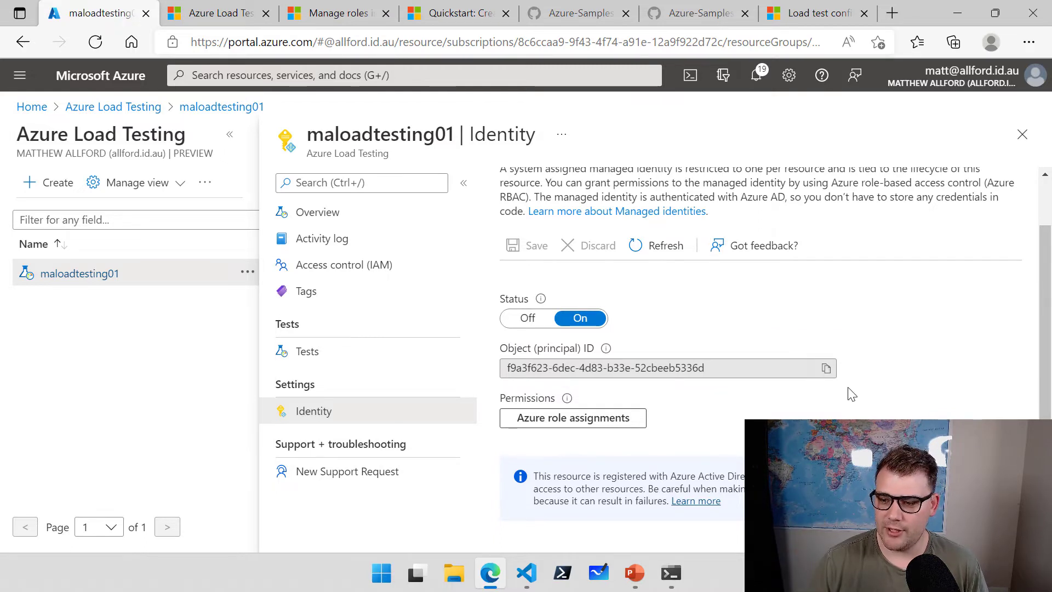
{"action": "left_click", "coordinate": [826, 369]}
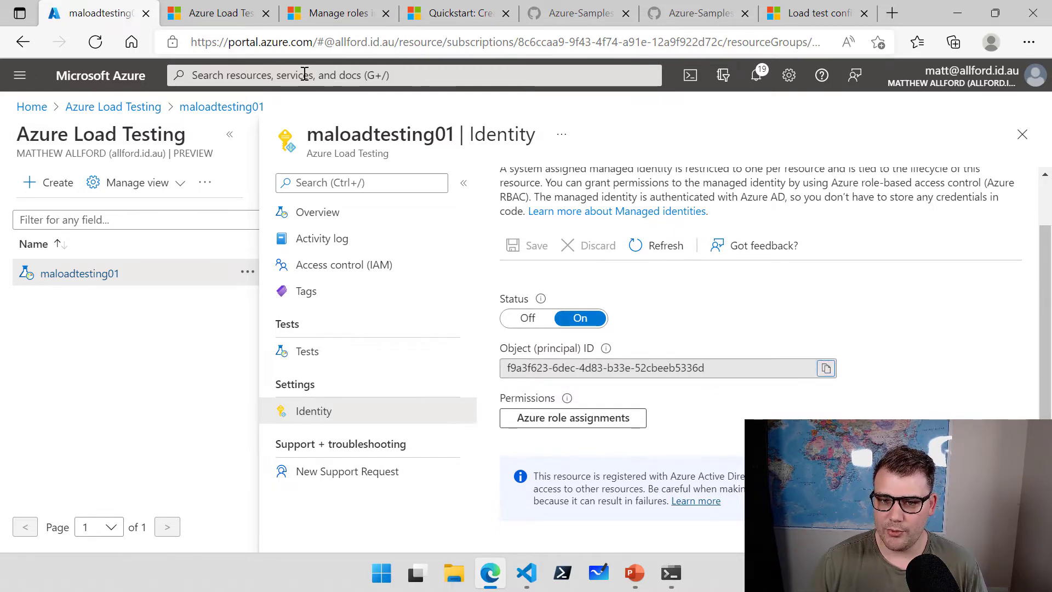
{"action": "left_click", "coordinate": [304, 75]}
Start a new access policy on loadtest-kv-01 with Get secret permission.
{"action": "left_click", "coordinate": [303, 341]}
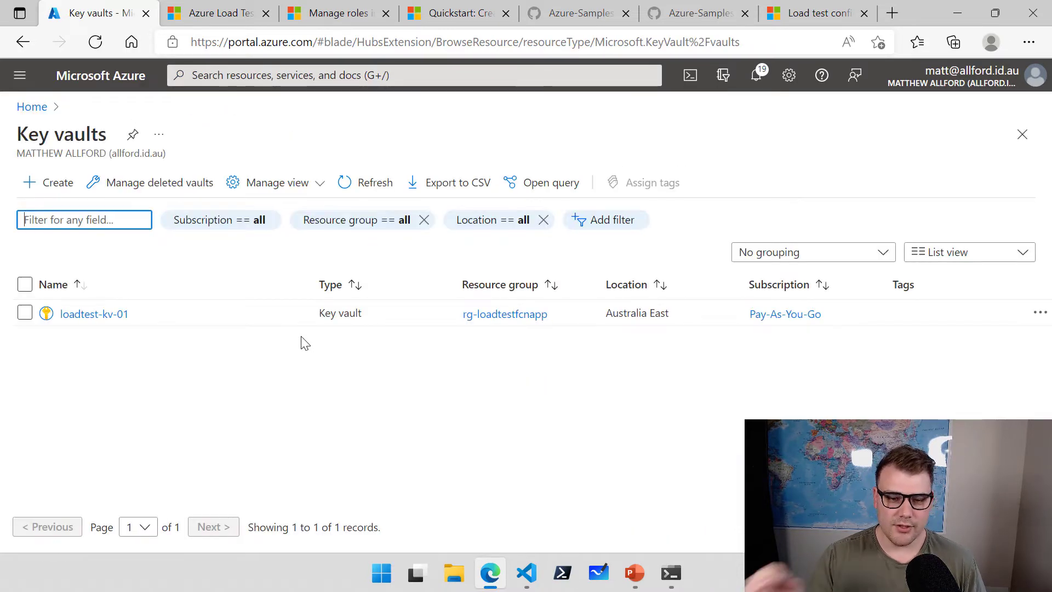
{"action": "left_click", "coordinate": [97, 316]}
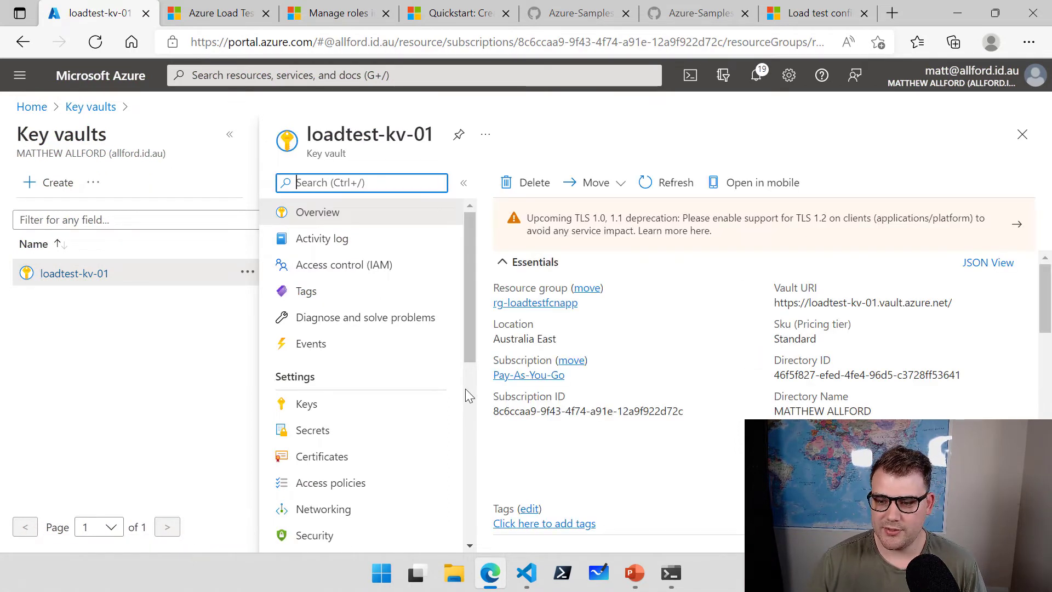
{"action": "left_click", "coordinate": [344, 485]}
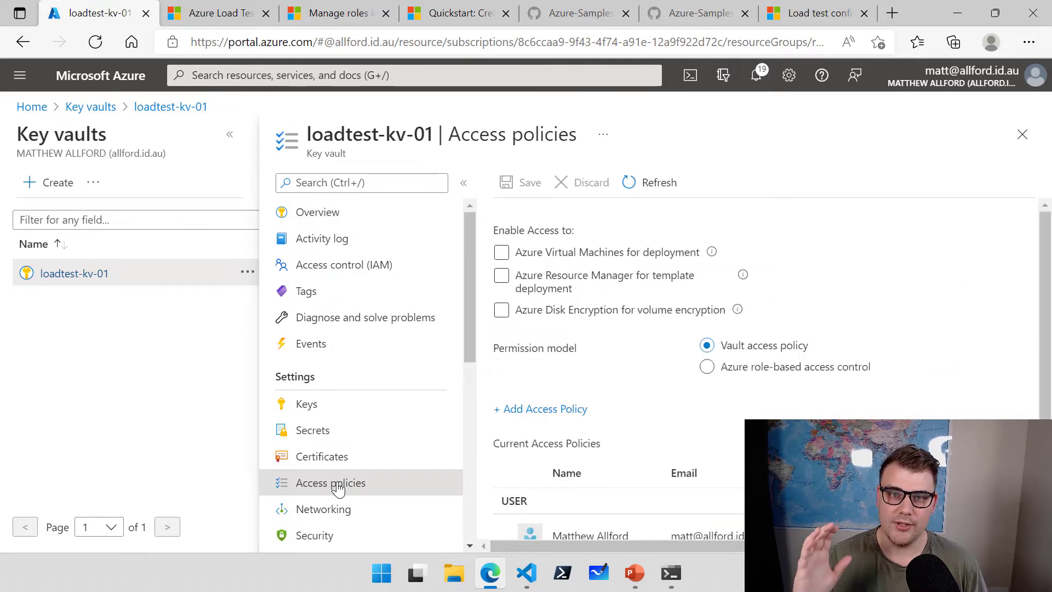
{"action": "left_click", "coordinate": [577, 415]}
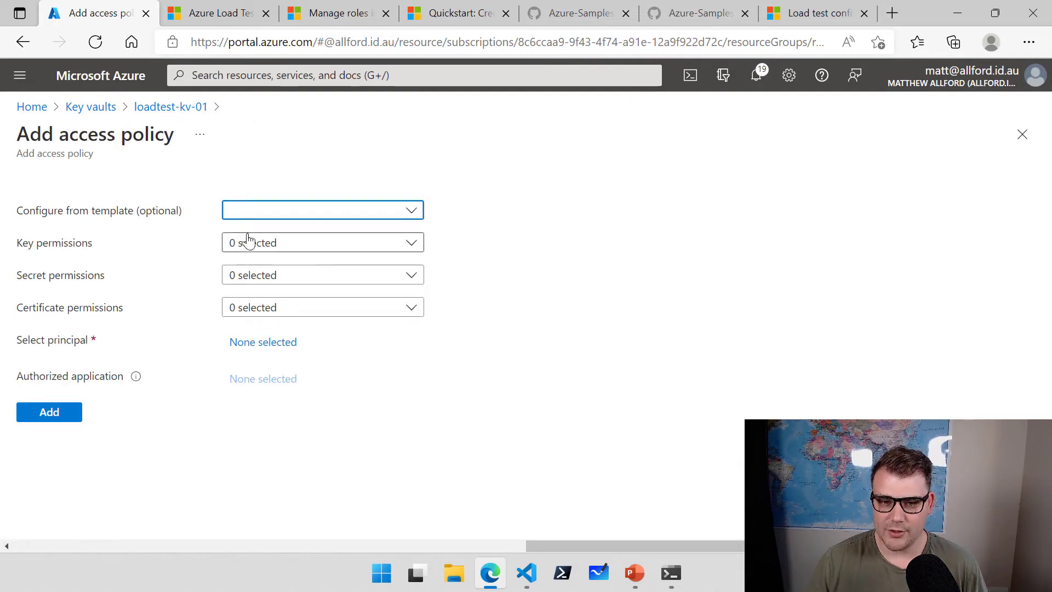
{"action": "left_click", "coordinate": [227, 279]}
{"action": "left_click", "coordinate": [237, 351]}
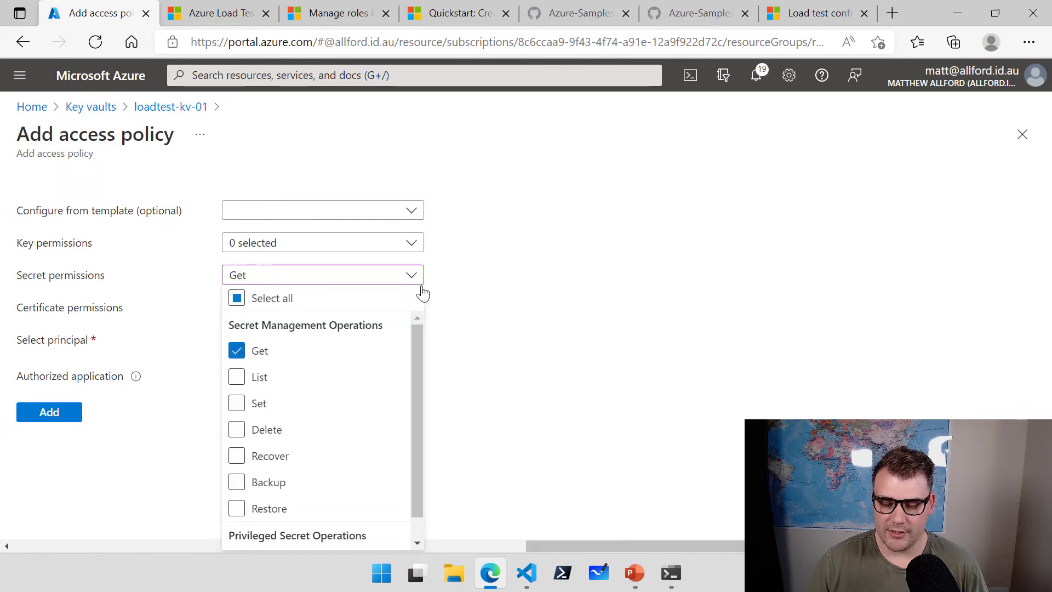
{"action": "left_click", "coordinate": [412, 275]}
Set maloadtesting01 as the principal by pasting its object ID, and add the policy.
{"action": "left_click", "coordinate": [275, 345]}
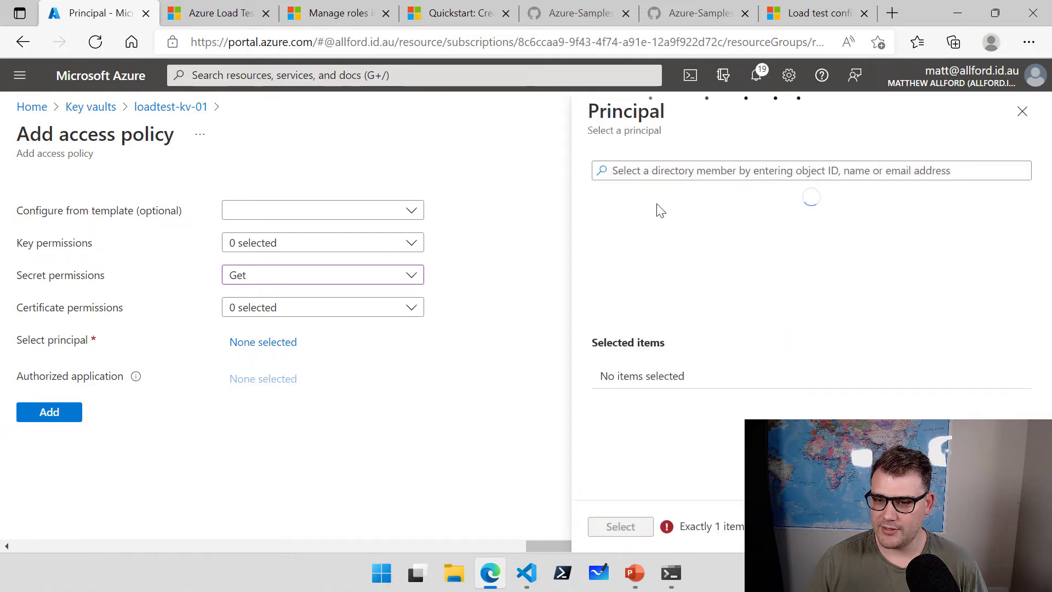
{"action": "left_click", "coordinate": [721, 171]}
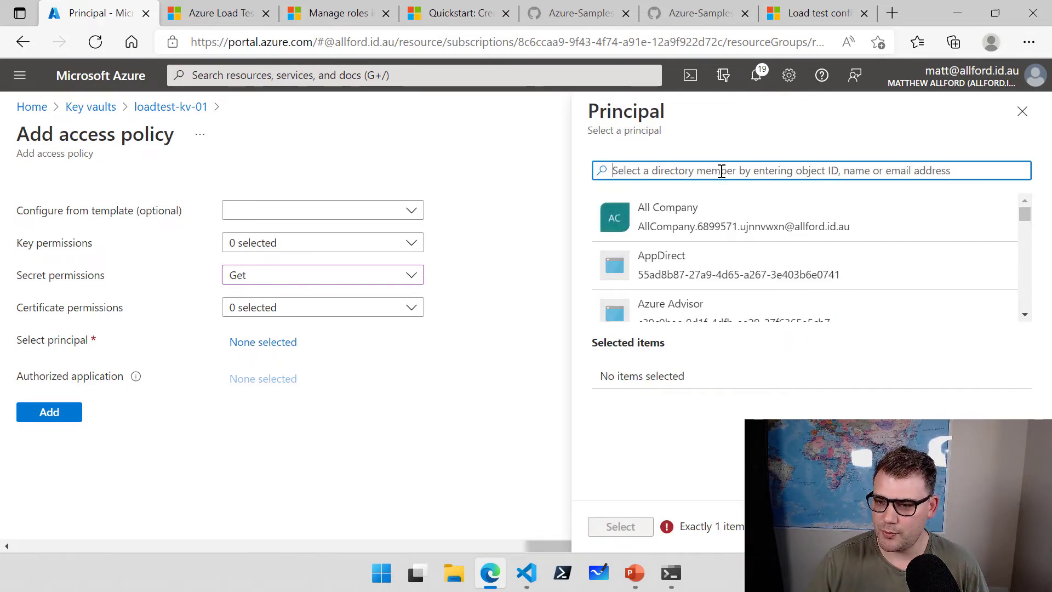
{"action": "key", "text": "ctrl+v"}
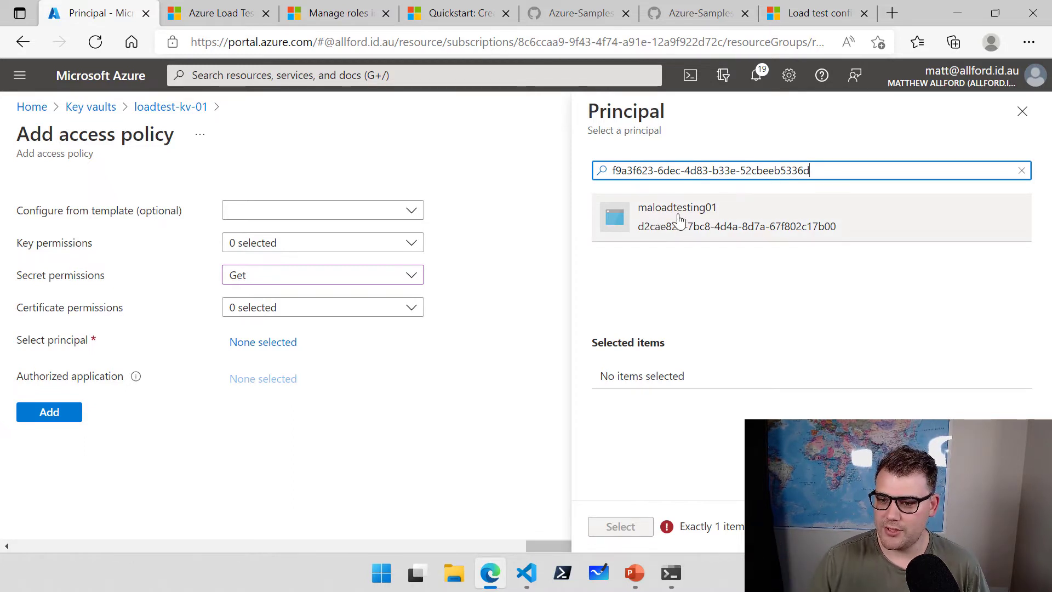
{"action": "left_click", "coordinate": [757, 222]}
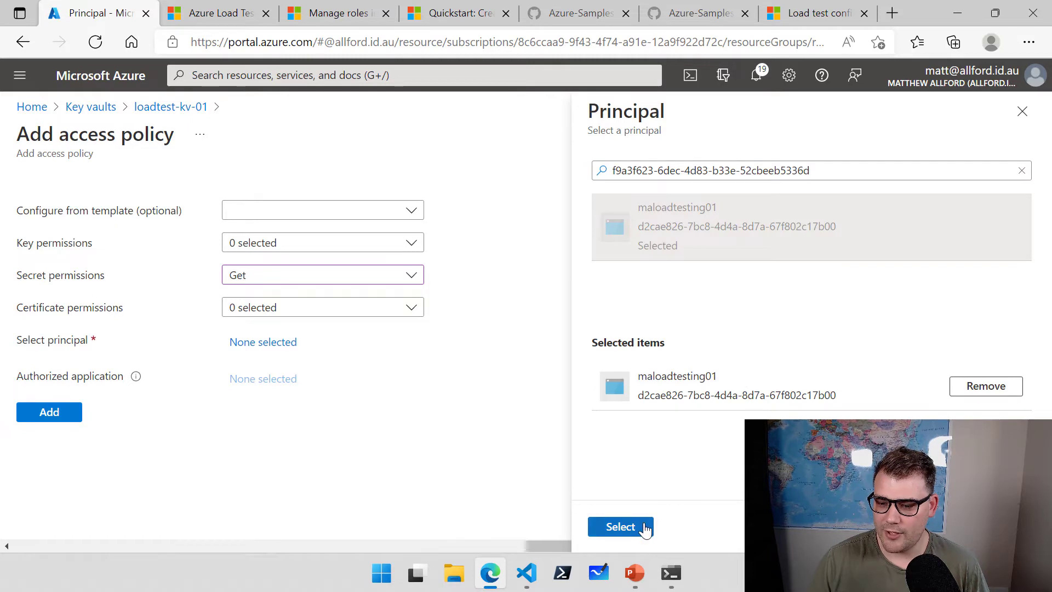
{"action": "left_click", "coordinate": [621, 526]}
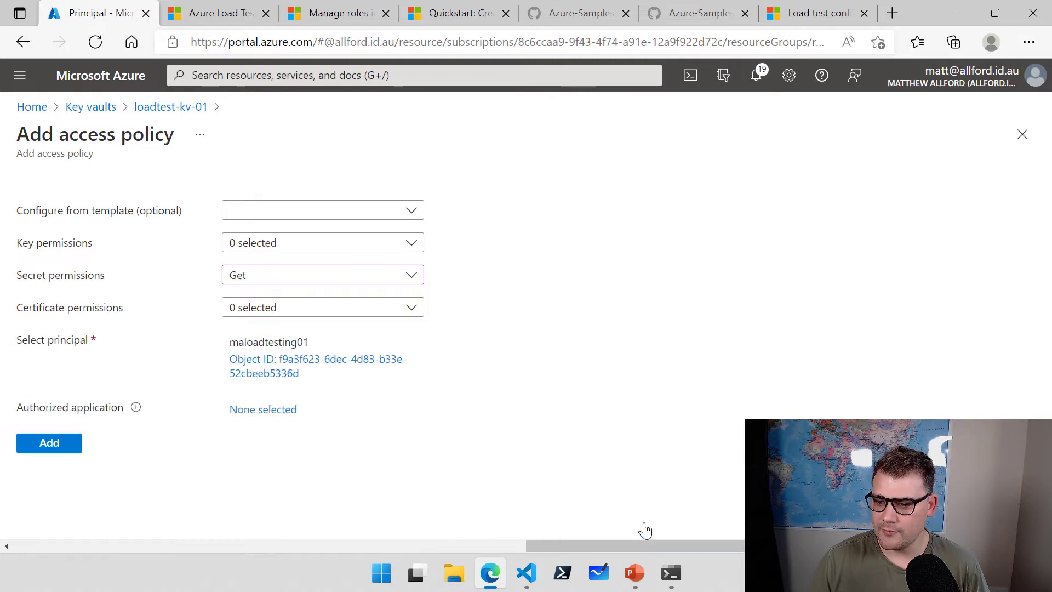
{"action": "left_click", "coordinate": [50, 443]}
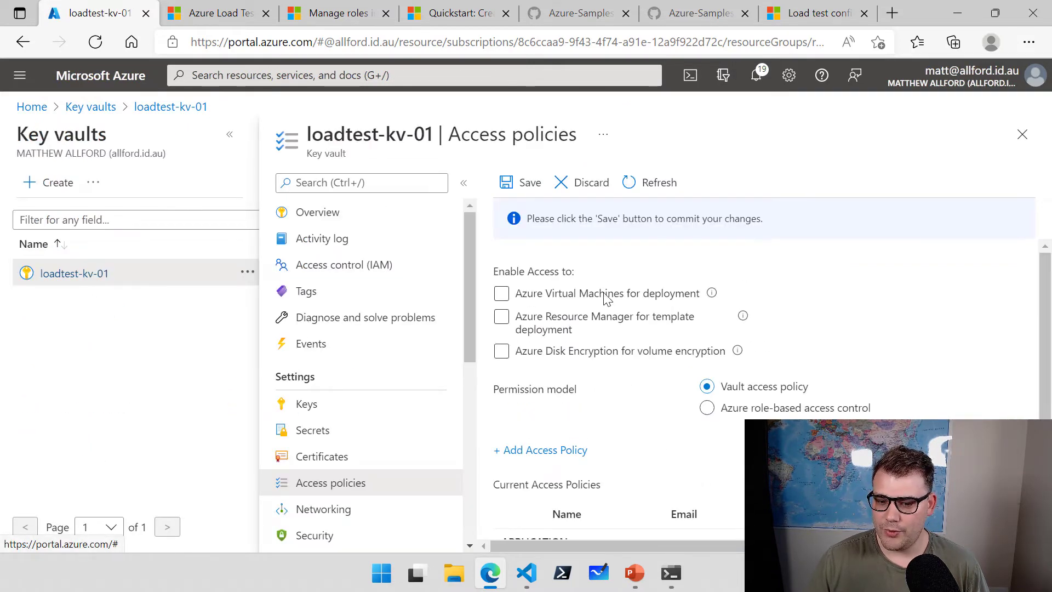
Save maloadtesting01's Get-secrets access policy on loadtest-kv-01 and view the vault's secrets list.
{"action": "left_click", "coordinate": [529, 186]}
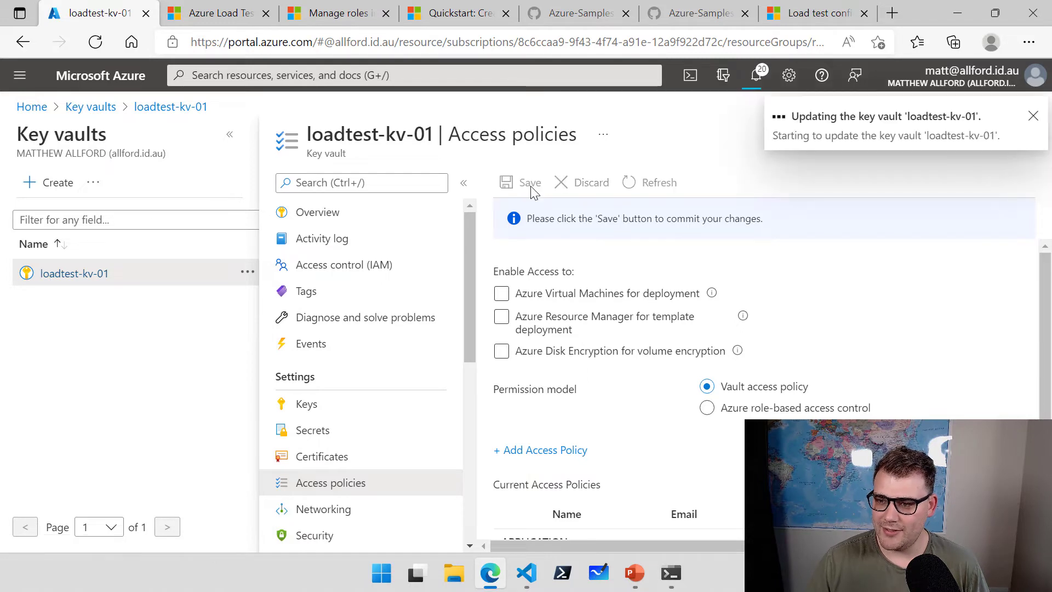
{"action": "scroll", "coordinate": [935, 316], "scroll_direction": "down", "scroll_amount": 3}
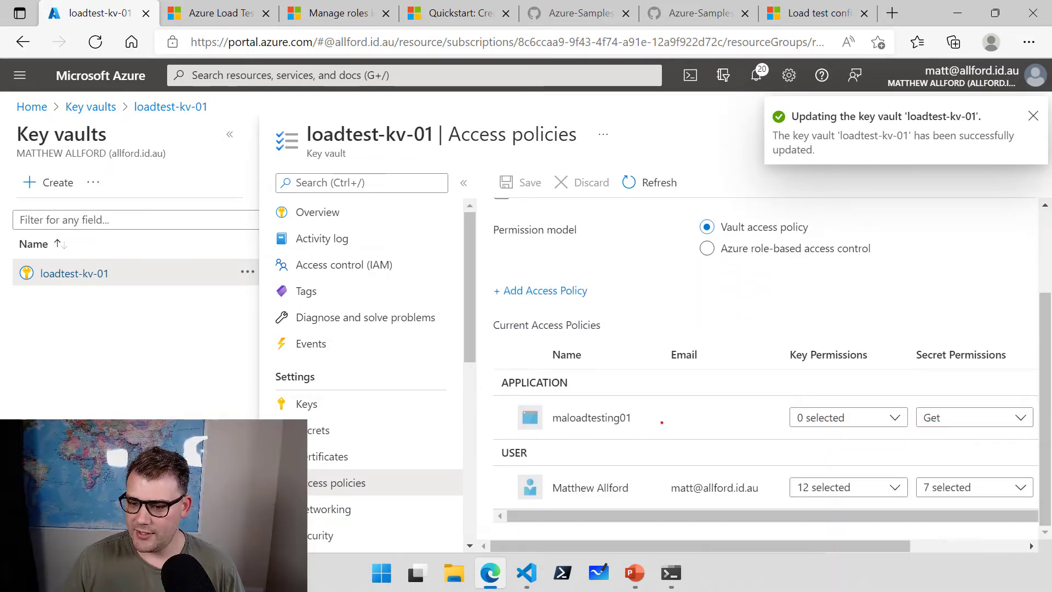
{"action": "mouse_move", "coordinate": [709, 478]}
{"action": "left_mouse_down"}
{"action": "mouse_move", "coordinate": [747, 442]}
{"action": "mouse_move", "coordinate": [674, 489]}
{"action": "mouse_move", "coordinate": [536, 503]}
{"action": "left_mouse_up"}
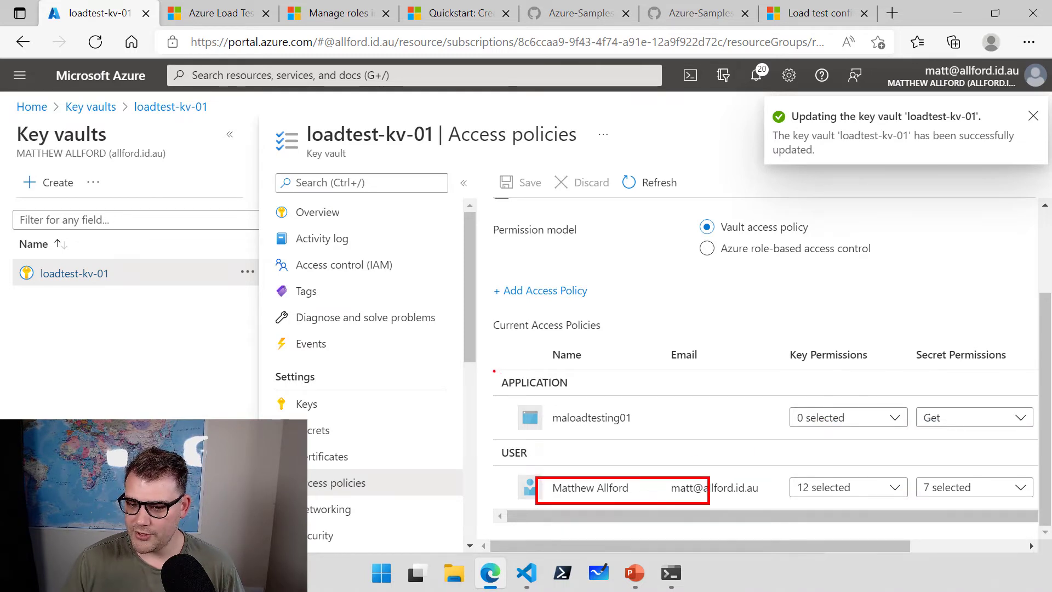
{"action": "mouse_move", "coordinate": [495, 371]}
{"action": "left_mouse_down"}
{"action": "mouse_move", "coordinate": [615, 424]}
{"action": "mouse_move", "coordinate": [529, 457]}
{"action": "mouse_move", "coordinate": [453, 282]}
{"action": "mouse_move", "coordinate": [441, 306]}
{"action": "left_mouse_up"}
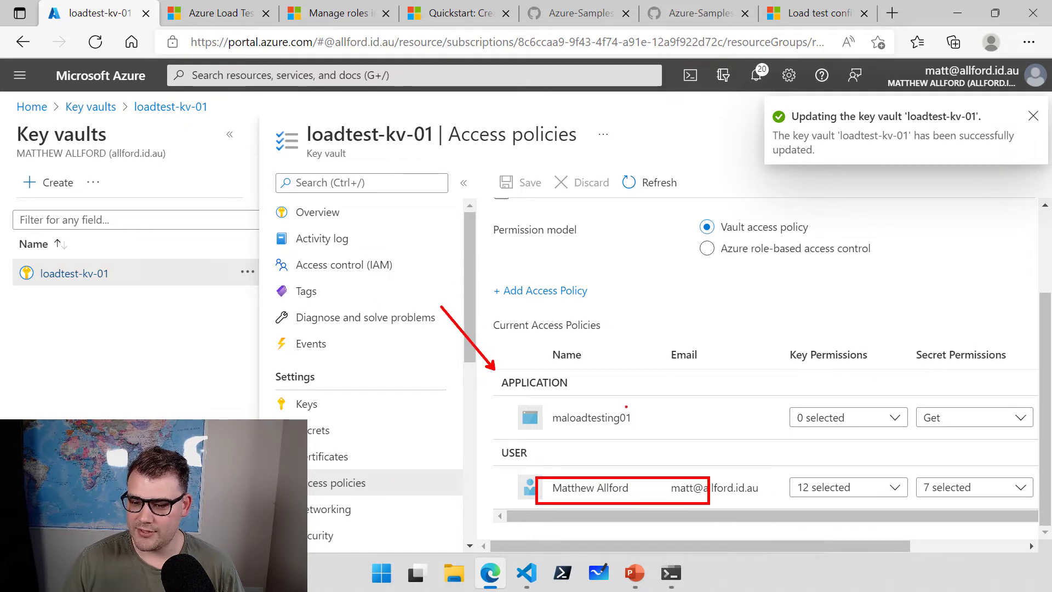
{"action": "left_click_drag", "start_coordinate": [626, 407], "coordinate": [667, 341]}
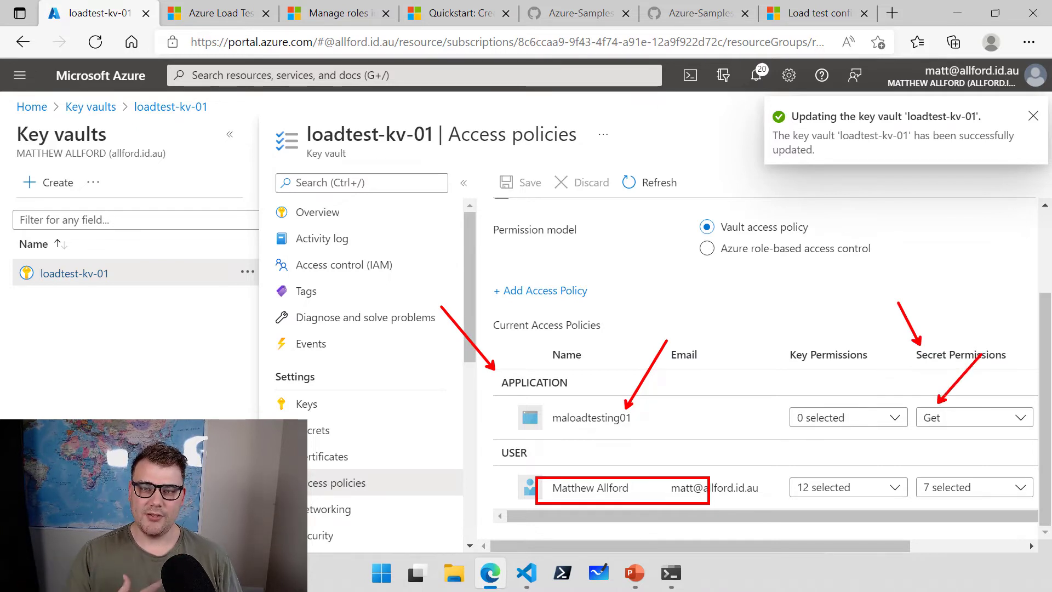
{"action": "key", "text": "Escape"}
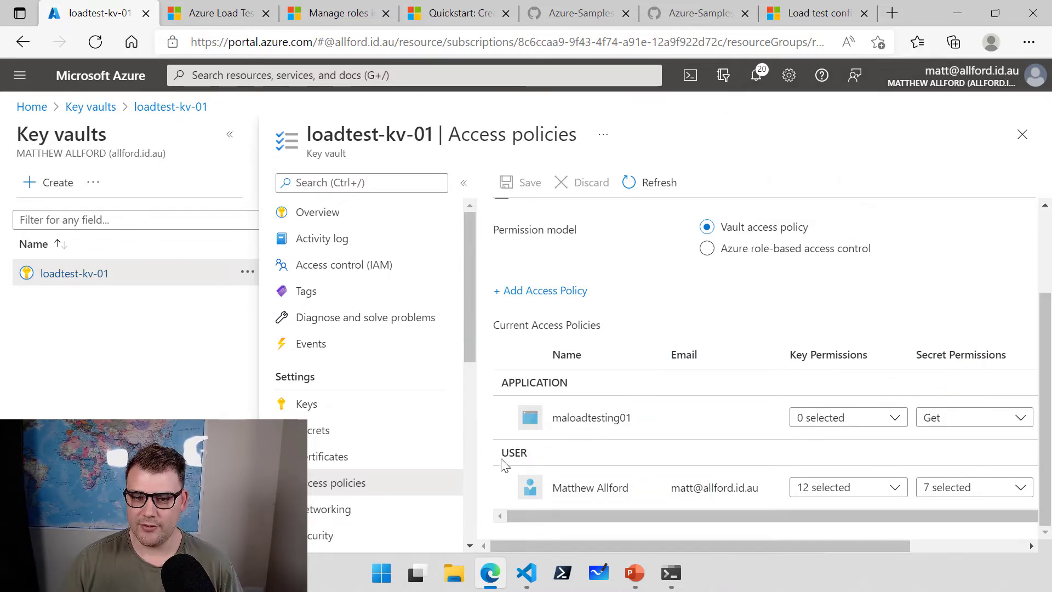
{"action": "left_click", "coordinate": [355, 432]}
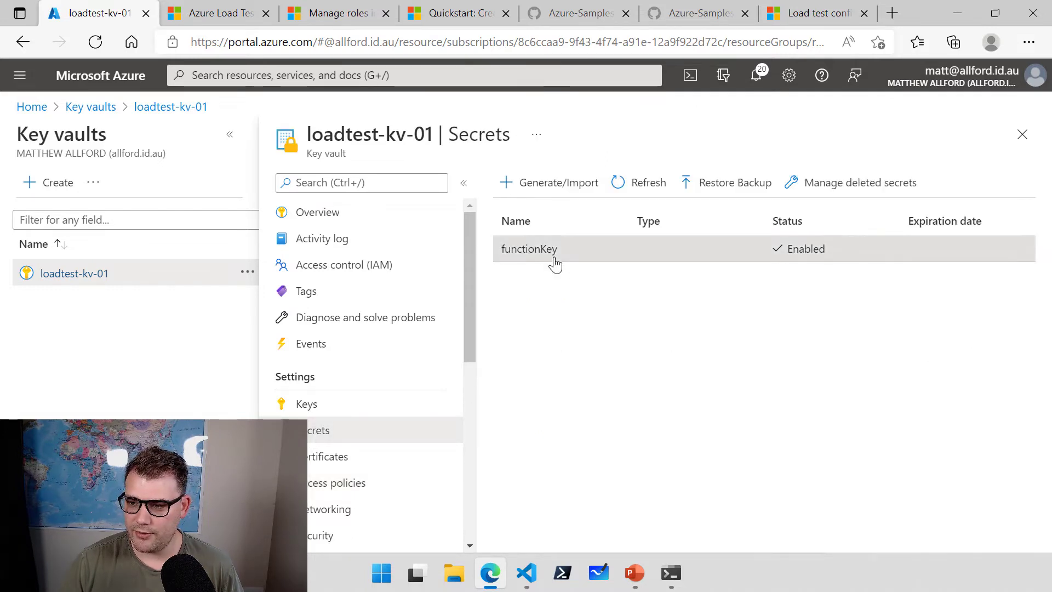
Open the current version of functionKey and copy its Secret Identifier URL.
{"action": "left_click", "coordinate": [555, 263]}
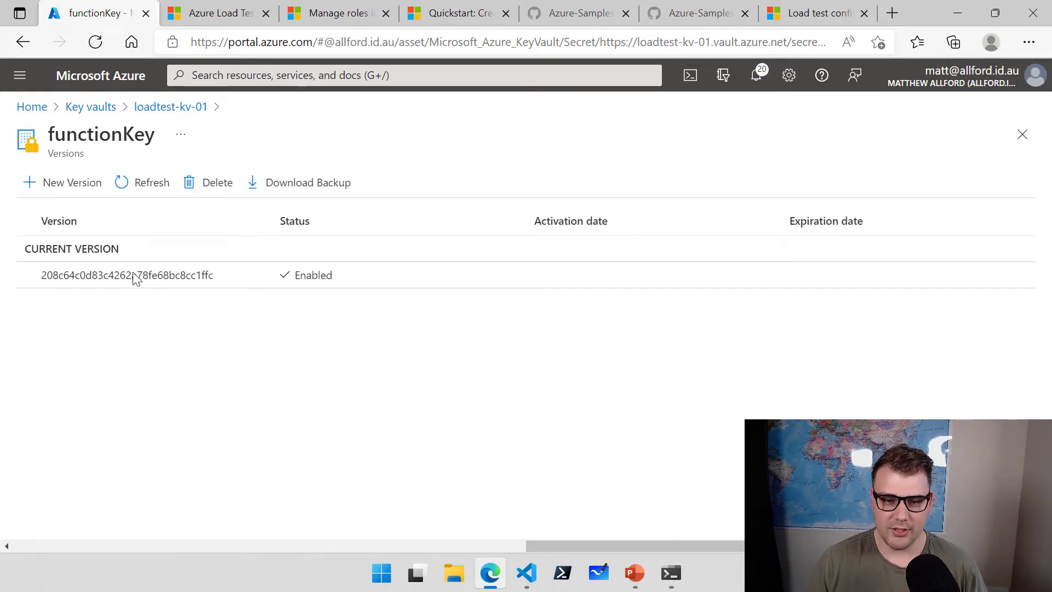
{"action": "left_click", "coordinate": [133, 272]}
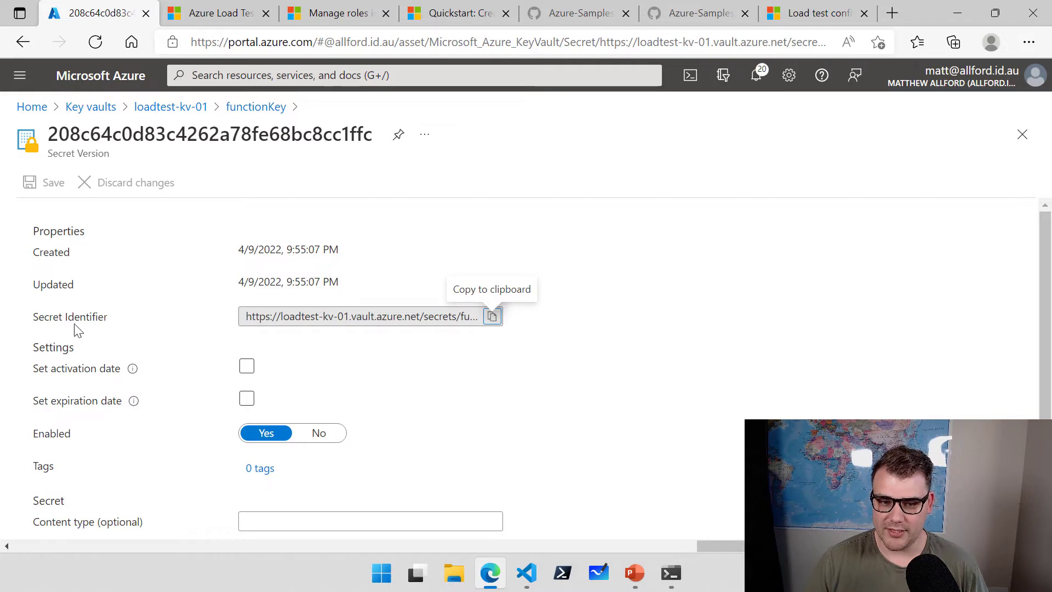
{"action": "left_click_drag", "start_coordinate": [33, 317], "coordinate": [109, 318]}
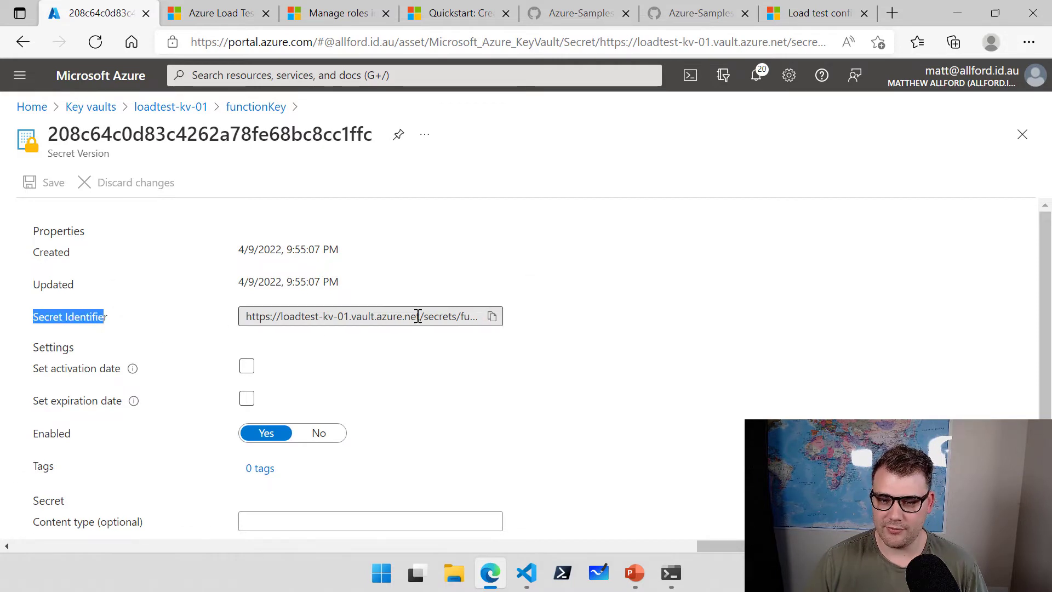
{"action": "left_click_drag", "start_coordinate": [445, 317], "coordinate": [492, 317]}
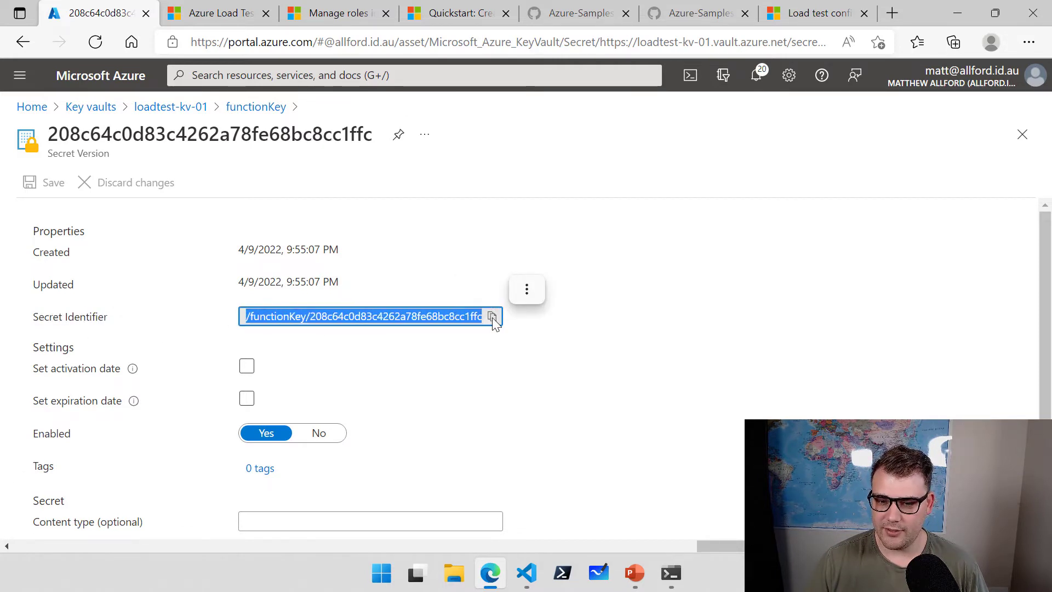
{"action": "left_click", "coordinate": [444, 316]}
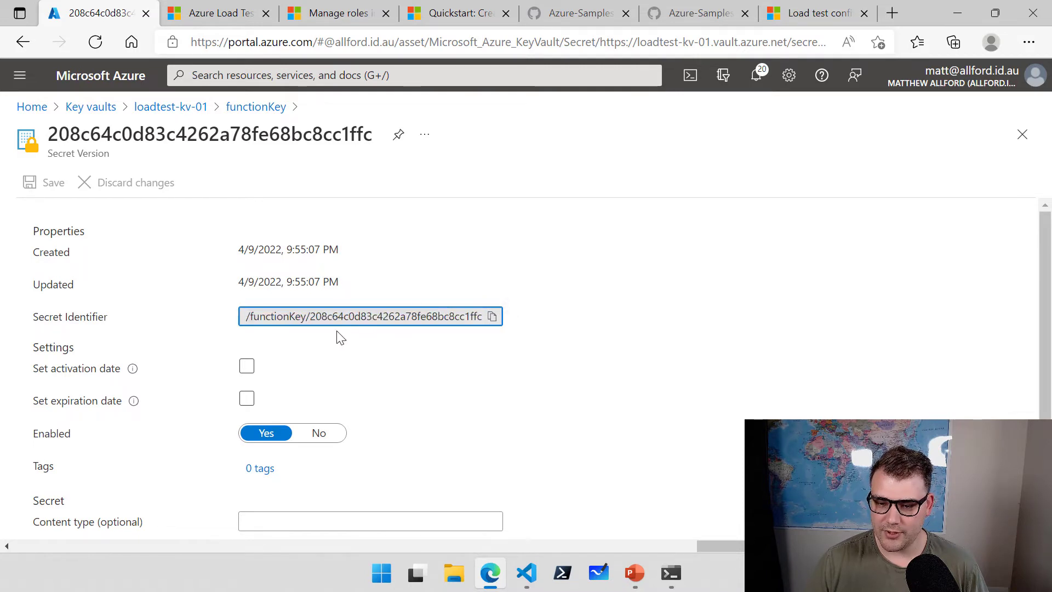
{"action": "left_click", "coordinate": [492, 316]}
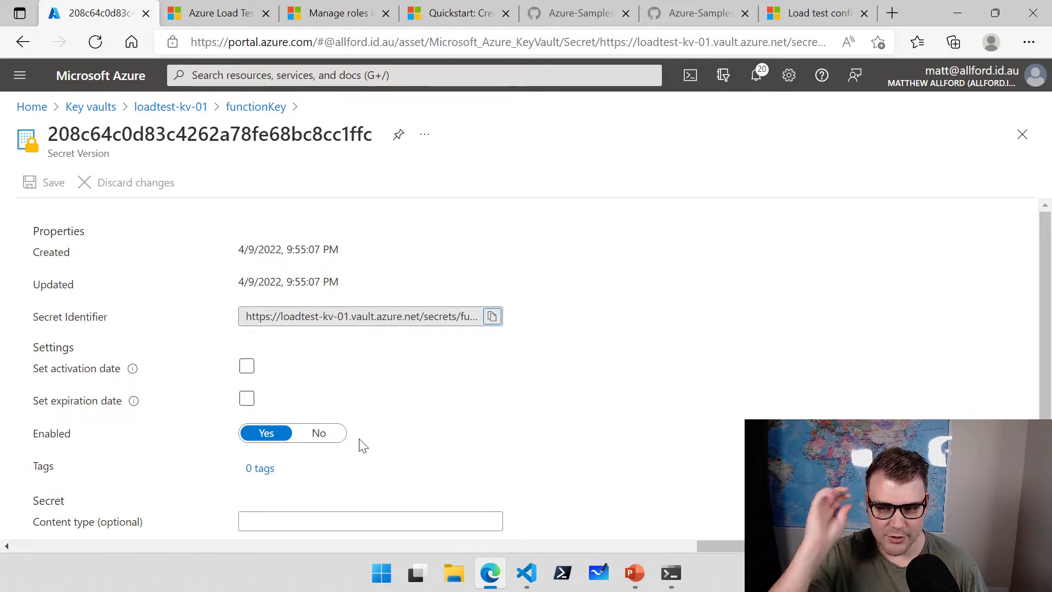
{"action": "left_click_drag", "start_coordinate": [457, 316], "coordinate": [481, 322]}
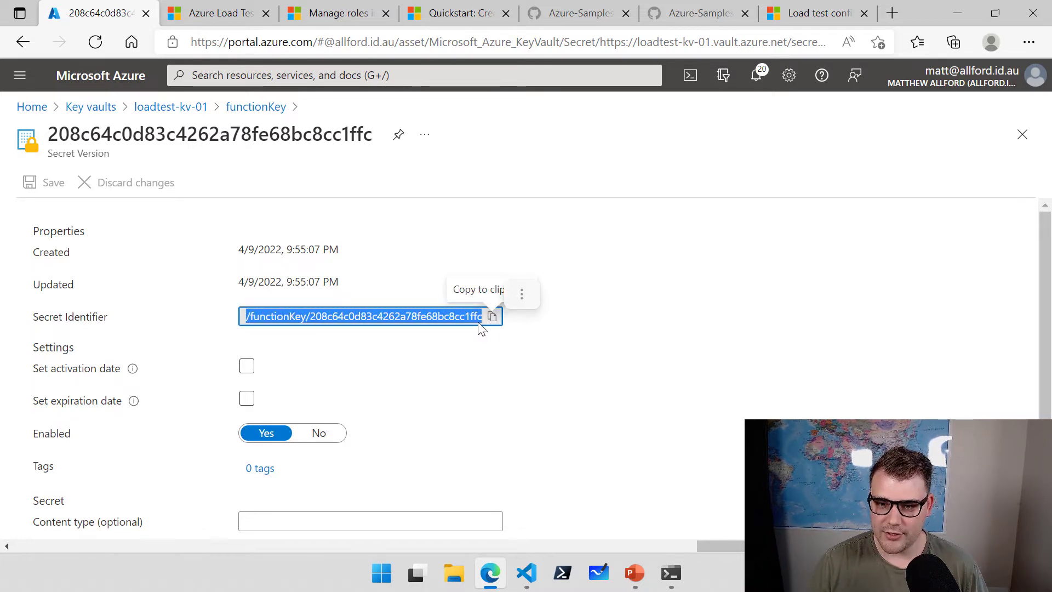
{"action": "left_click", "coordinate": [310, 317]}
{"action": "left_click_drag", "start_coordinate": [377, 313], "coordinate": [488, 317]}
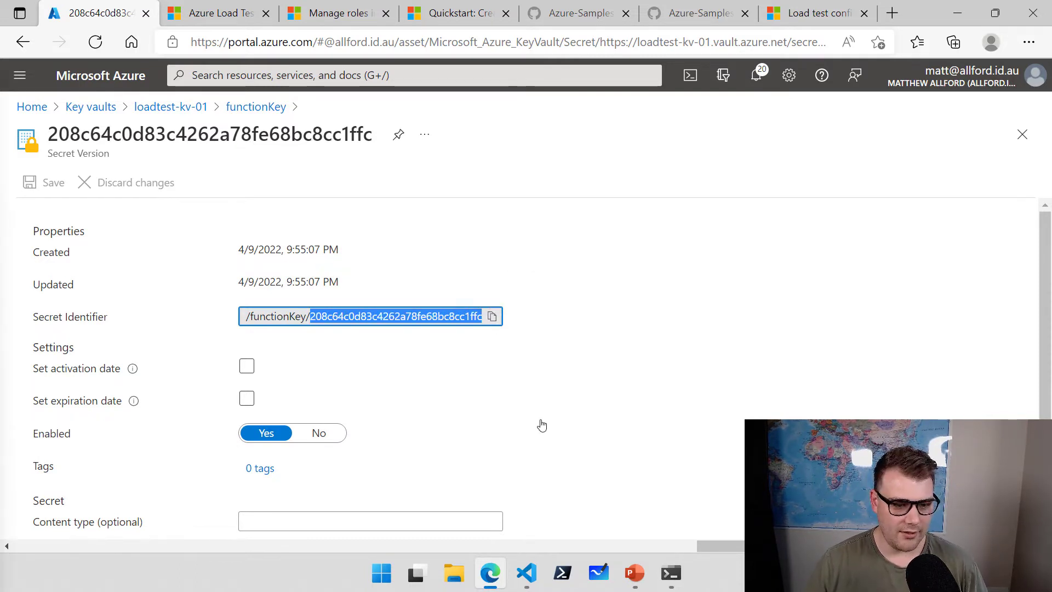
Go to the Tests page of the maloadtesting01 Azure Load Testing resource.
{"action": "left_click", "coordinate": [366, 73]}
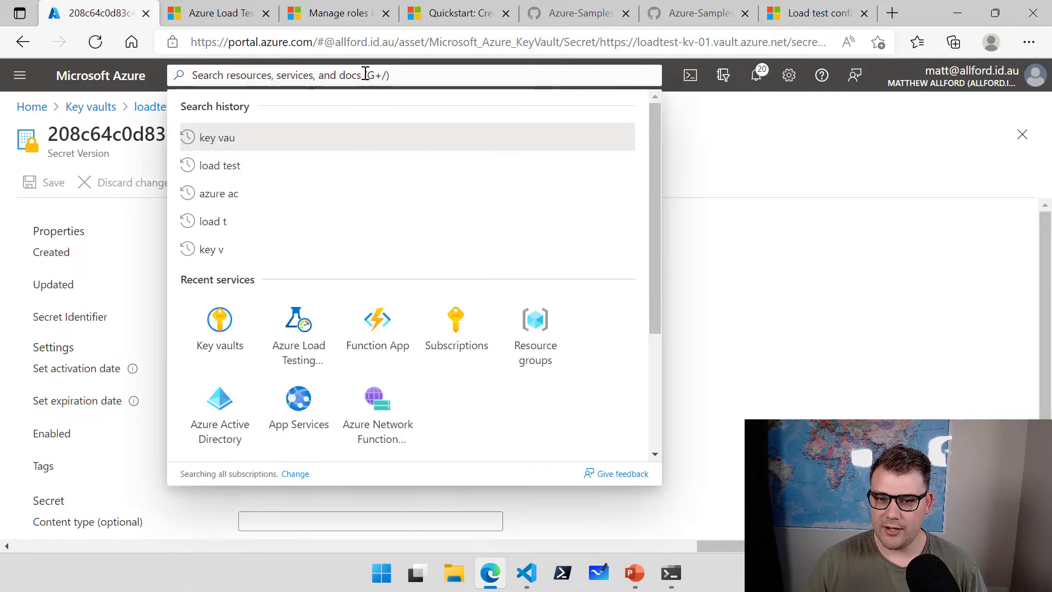
{"action": "left_click", "coordinate": [311, 313]}
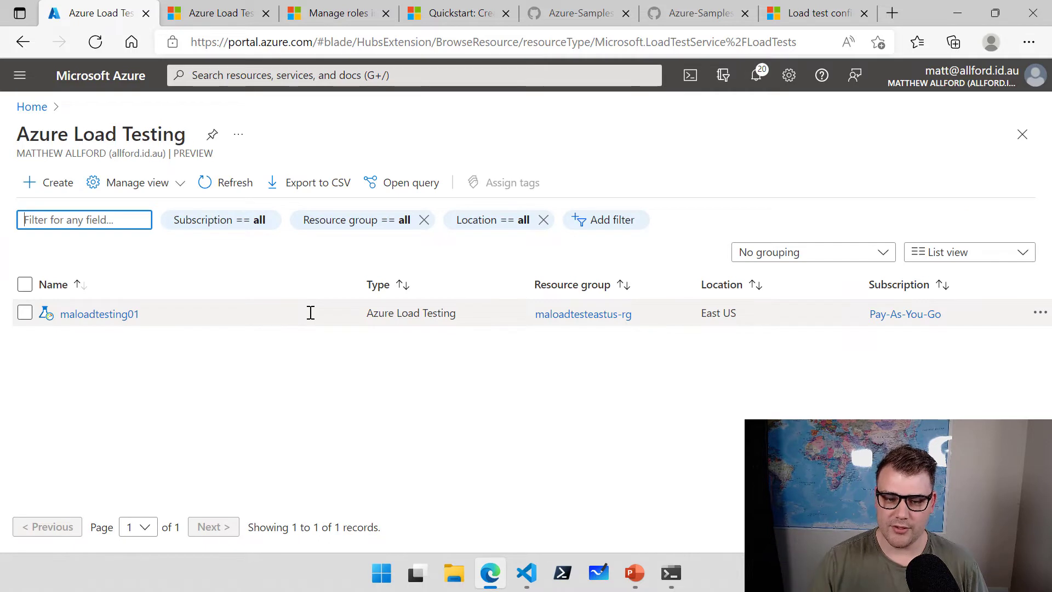
{"action": "left_click", "coordinate": [127, 317]}
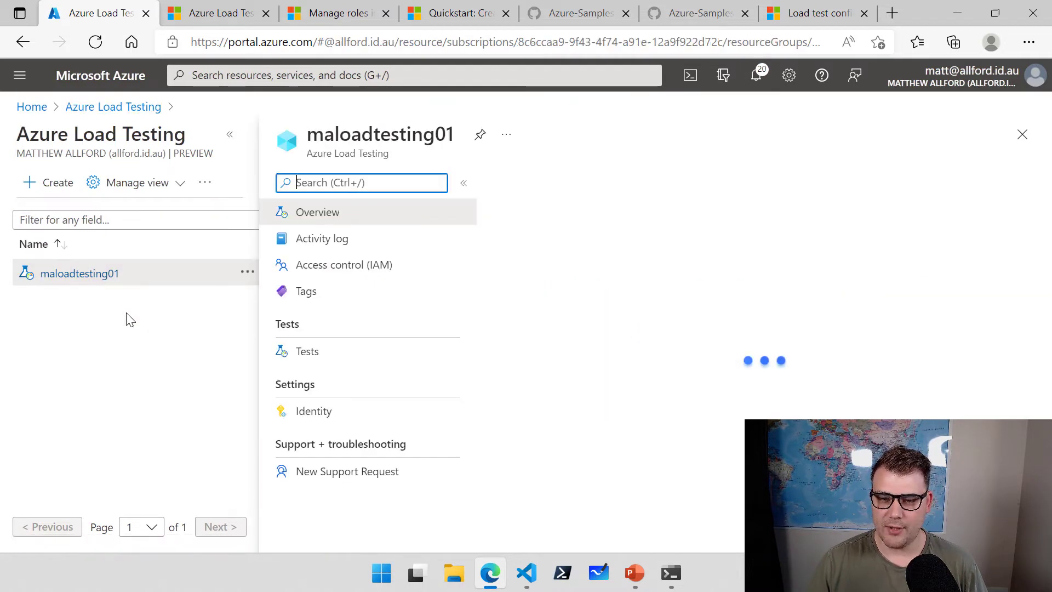
{"action": "left_click", "coordinate": [314, 361]}
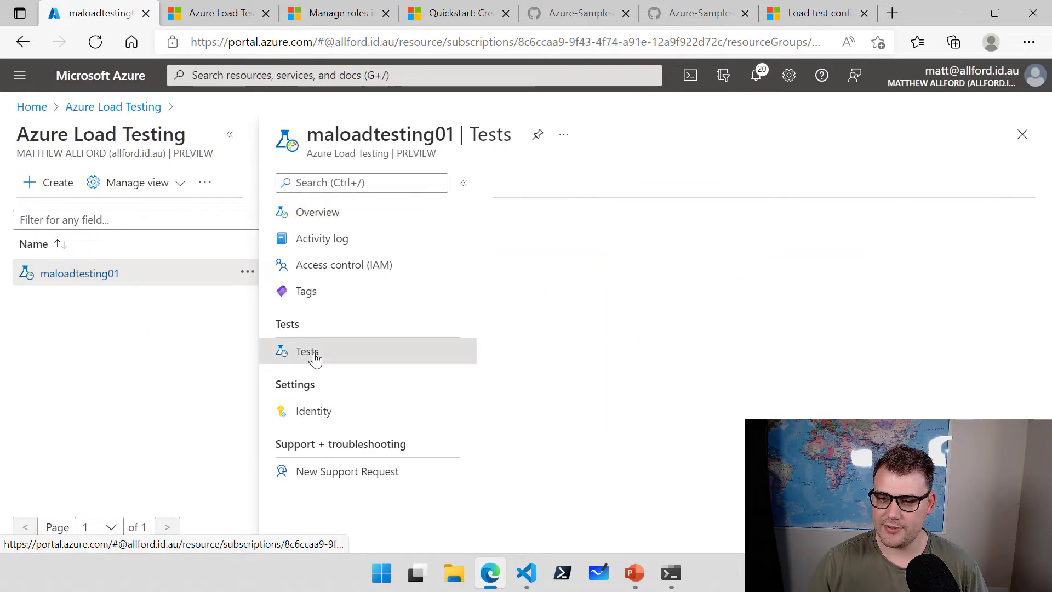
Create a new test named 'function app secret'.
{"action": "left_click", "coordinate": [557, 185]}
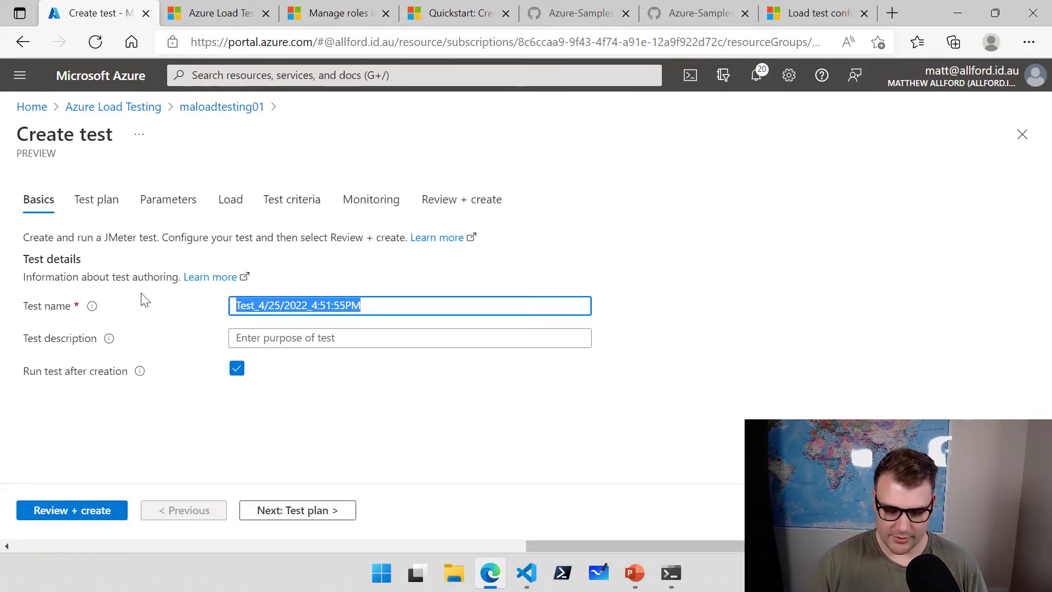
{"action": "type", "text": "function app secret"}
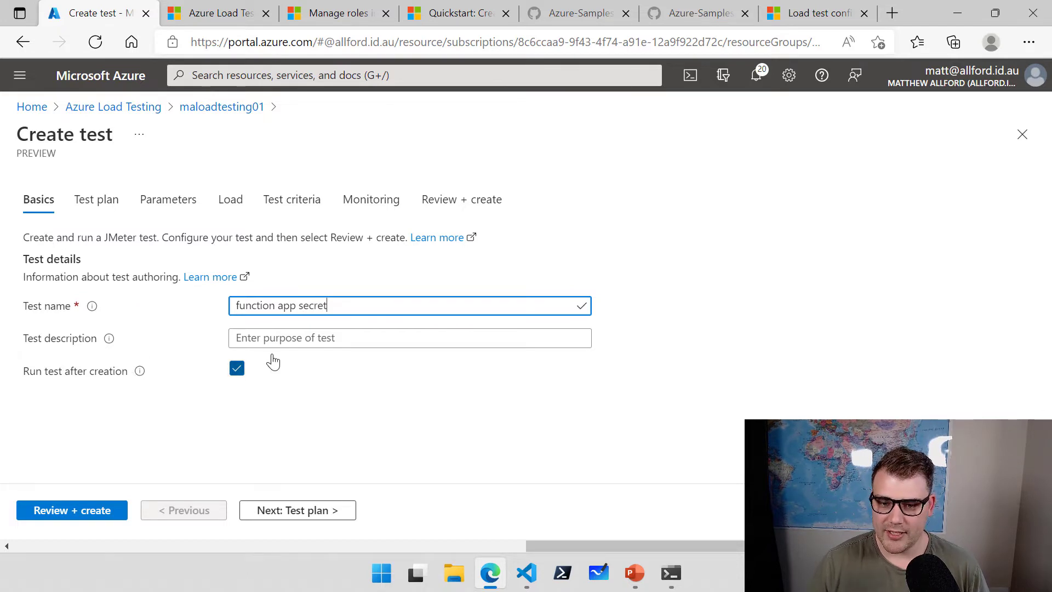
{"action": "left_click", "coordinate": [99, 203]}
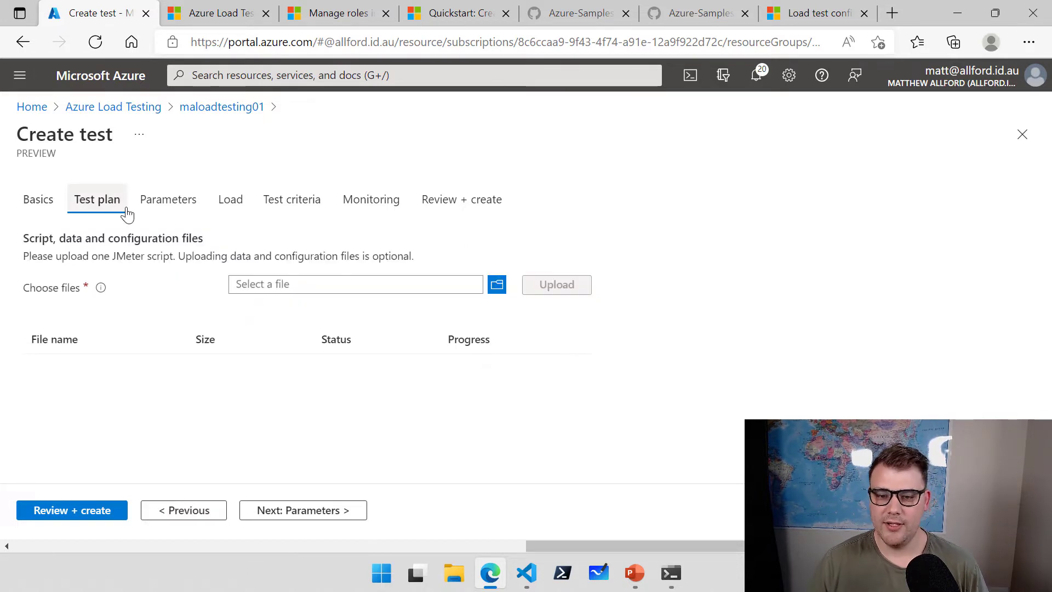
Upload and validate Function-Secret-Test.jmx as the test's JMeter script.
{"action": "left_click", "coordinate": [502, 293]}
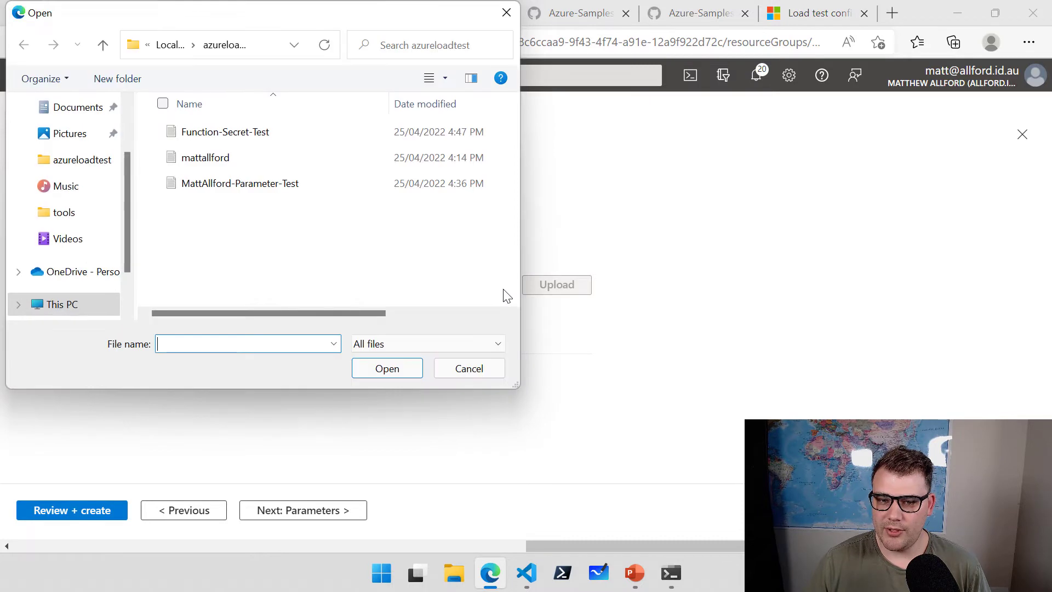
{"action": "double_click", "coordinate": [249, 133]}
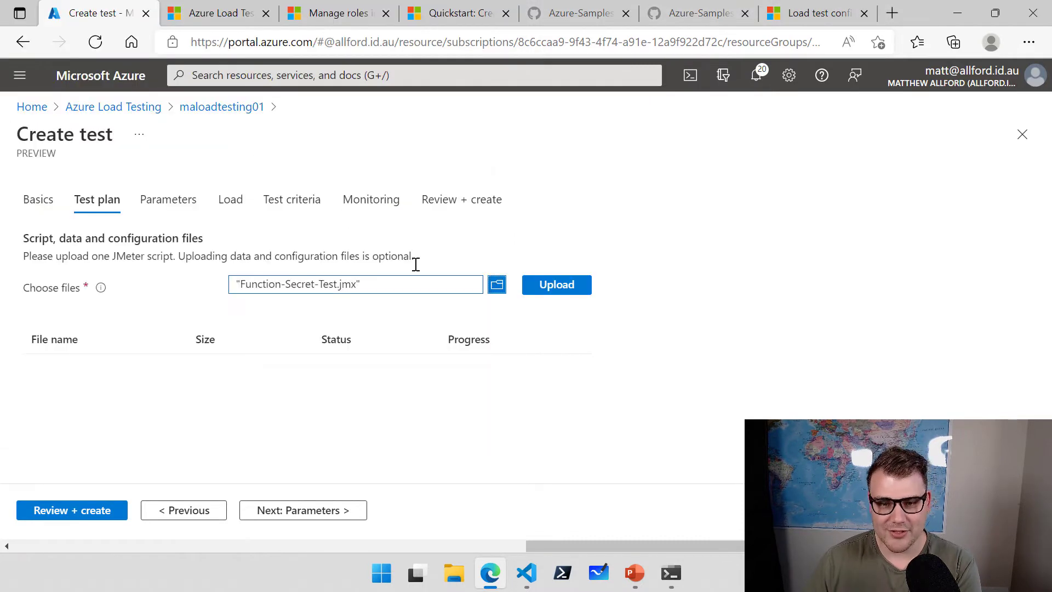
{"action": "left_click", "coordinate": [559, 290]}
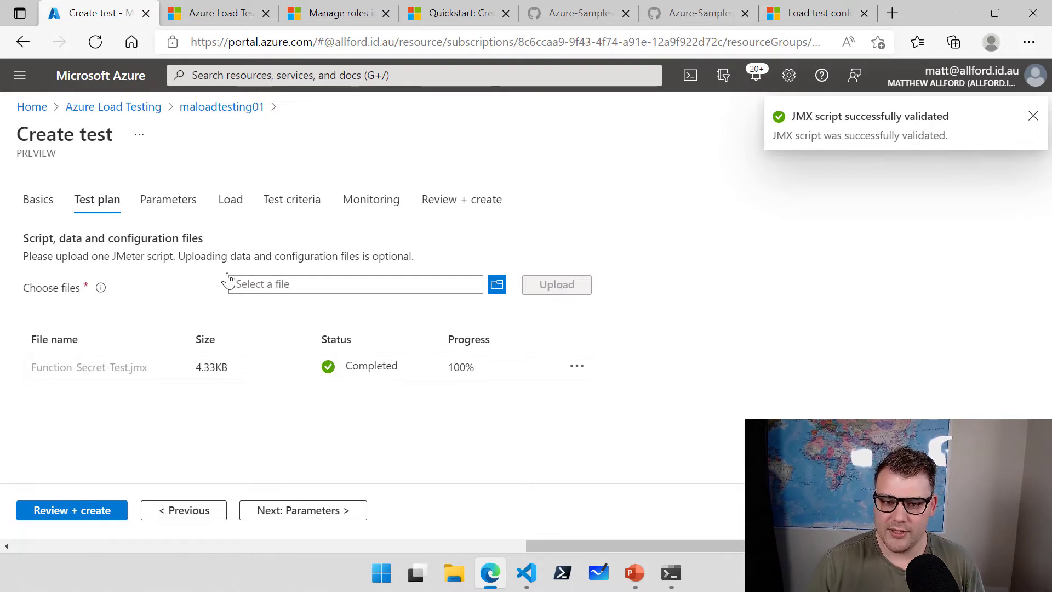
{"action": "left_click", "coordinate": [172, 203]}
{"action": "scroll", "coordinate": [211, 238], "scroll_direction": "down", "scroll_amount": 3}
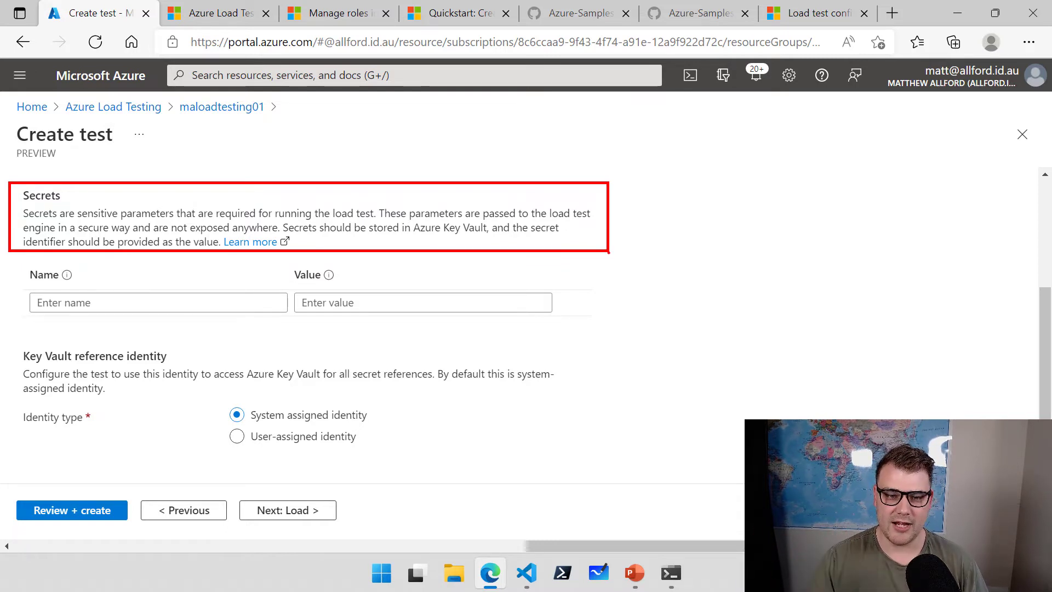
Add a secret named functionKey whose value is the pasted Key Vault secret identifier.
{"action": "left_click", "coordinate": [77, 302]}
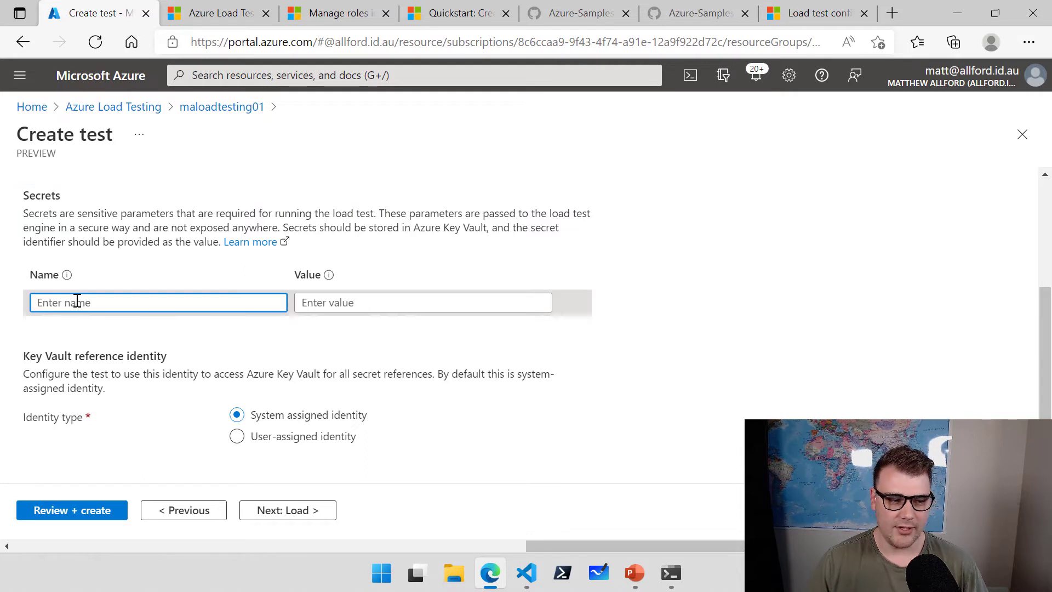
{"action": "type", "text": "functionKe"}
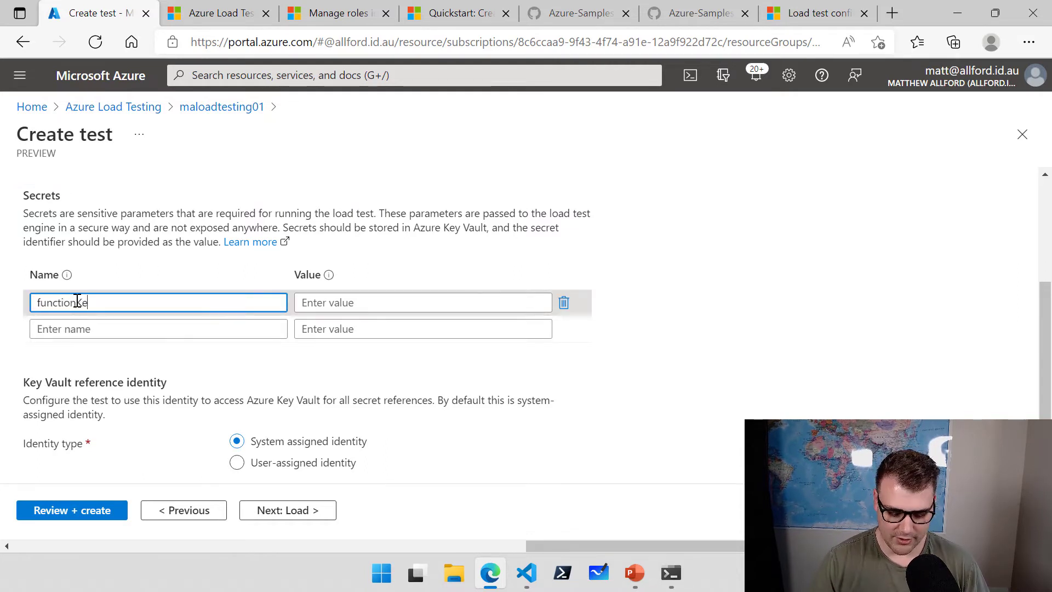
{"action": "type", "text": "y"}
{"action": "left_click", "coordinate": [341, 302]}
{"action": "key", "text": "ctrl+v"}
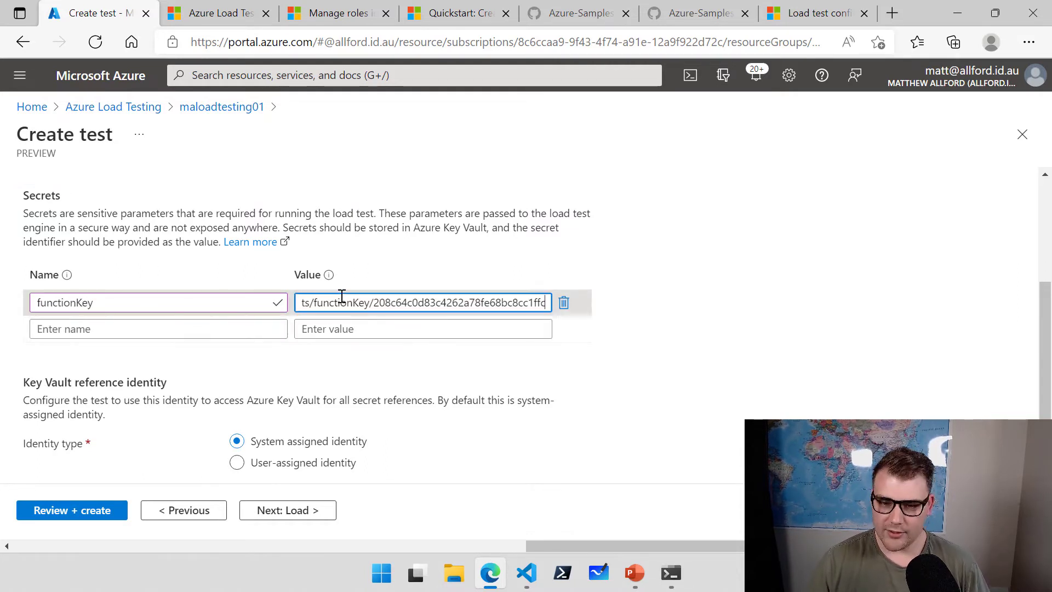
{"action": "triple_click", "coordinate": [321, 303]}
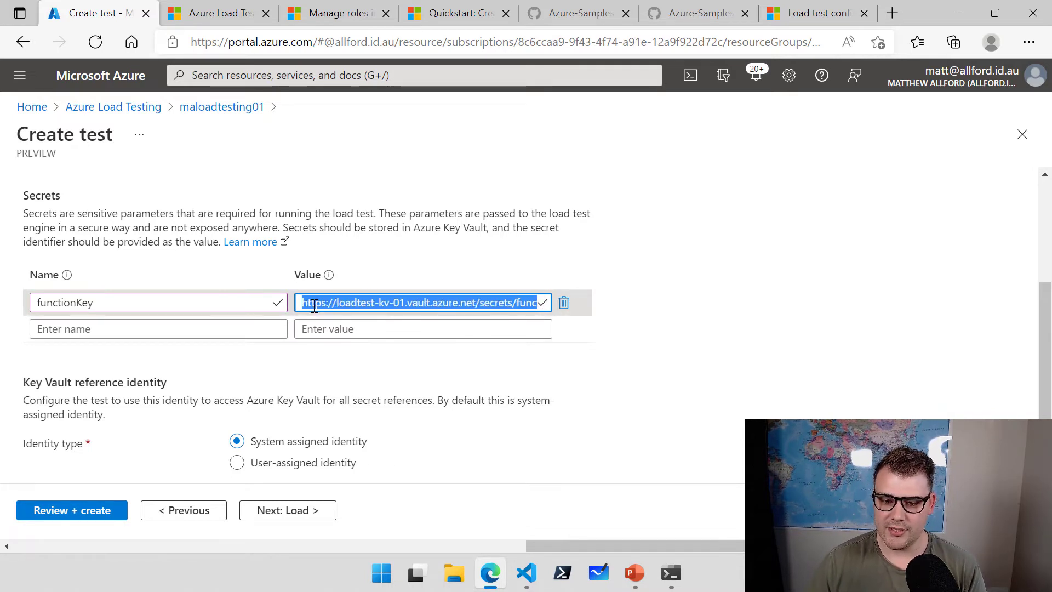
{"action": "left_click", "coordinate": [394, 328]}
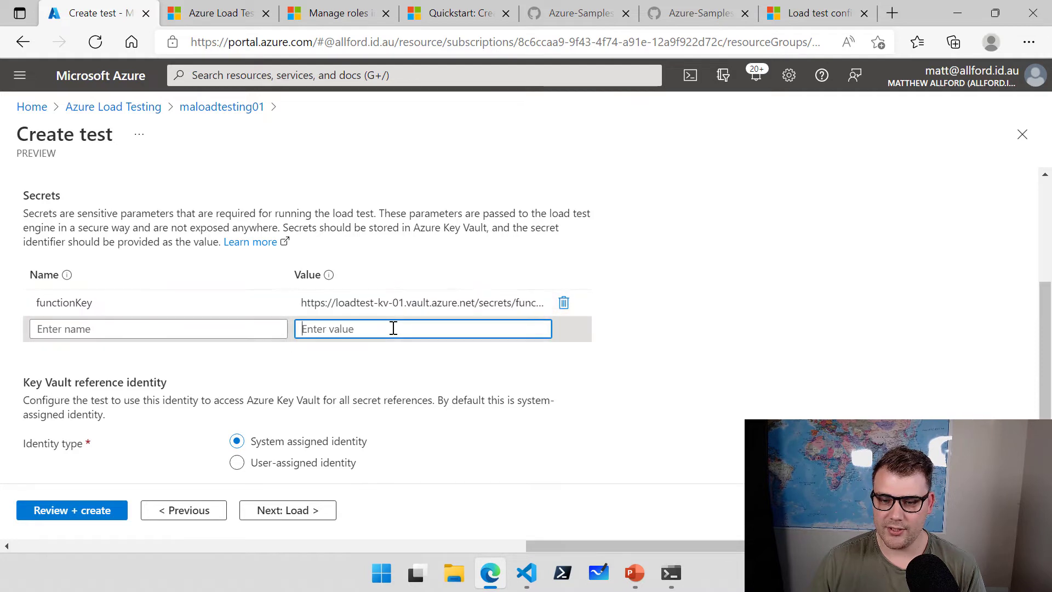
{"action": "left_click_drag", "start_coordinate": [503, 304], "coordinate": [611, 306]}
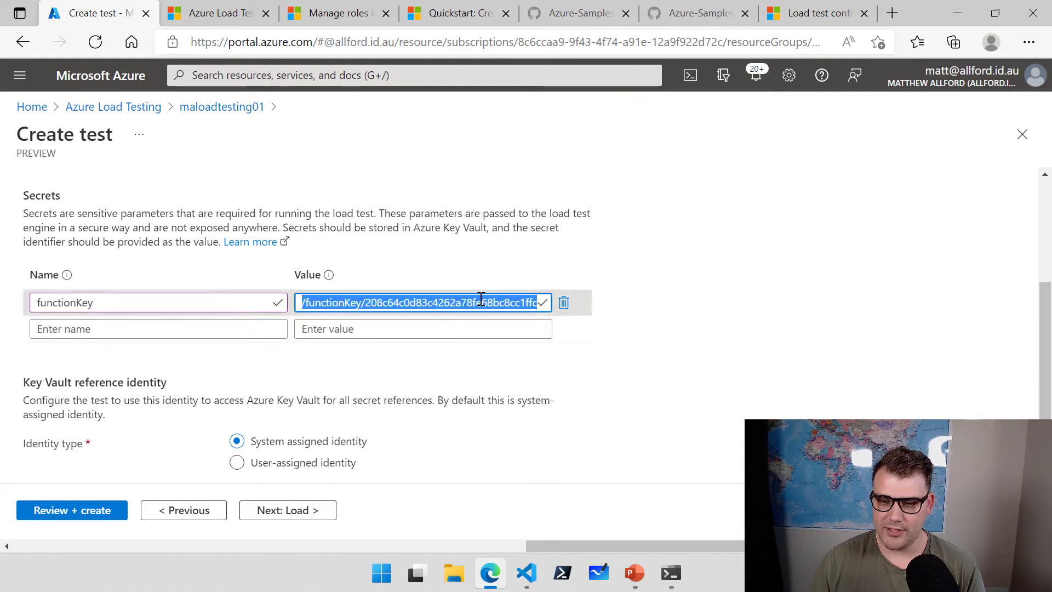
{"action": "left_click_drag", "start_coordinate": [374, 305], "coordinate": [540, 303]}
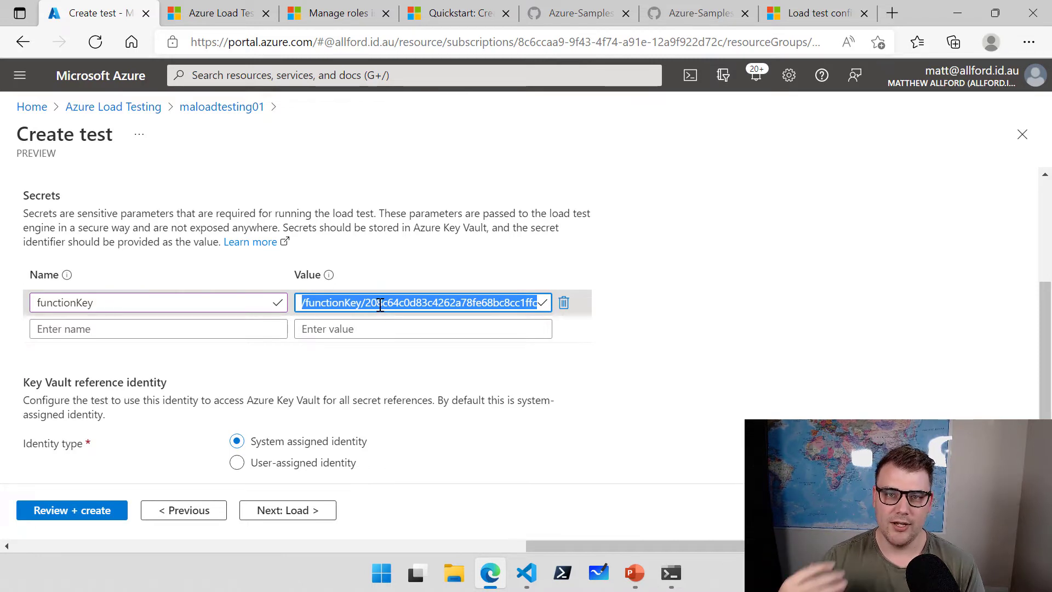
{"action": "left_click", "coordinate": [708, 396]}
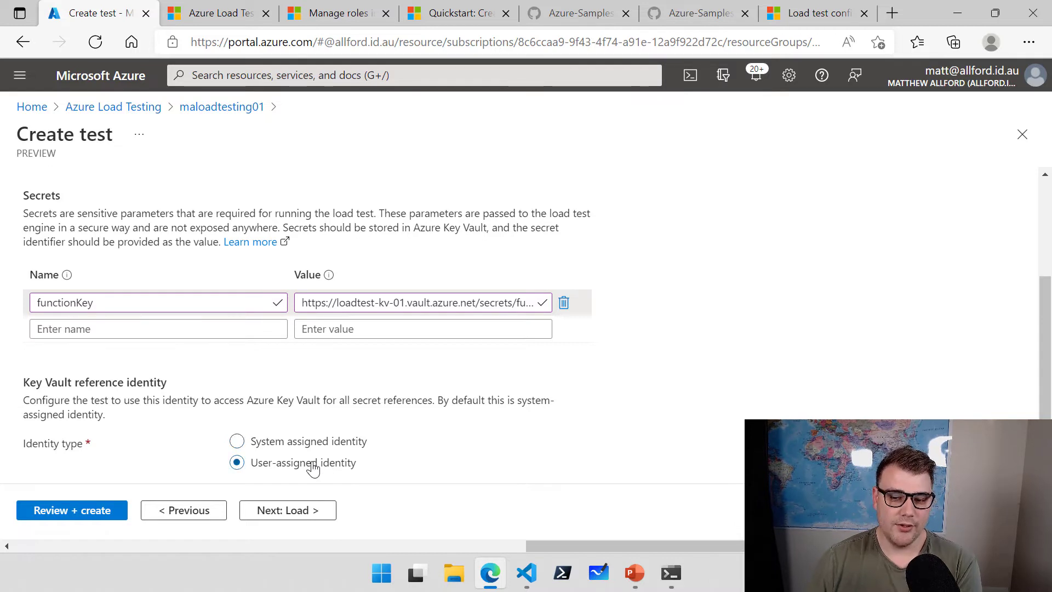
Keep the Key Vault reference identity set to System assigned identity.
{"action": "scroll", "coordinate": [335, 448], "scroll_direction": "down", "scroll_amount": 1}
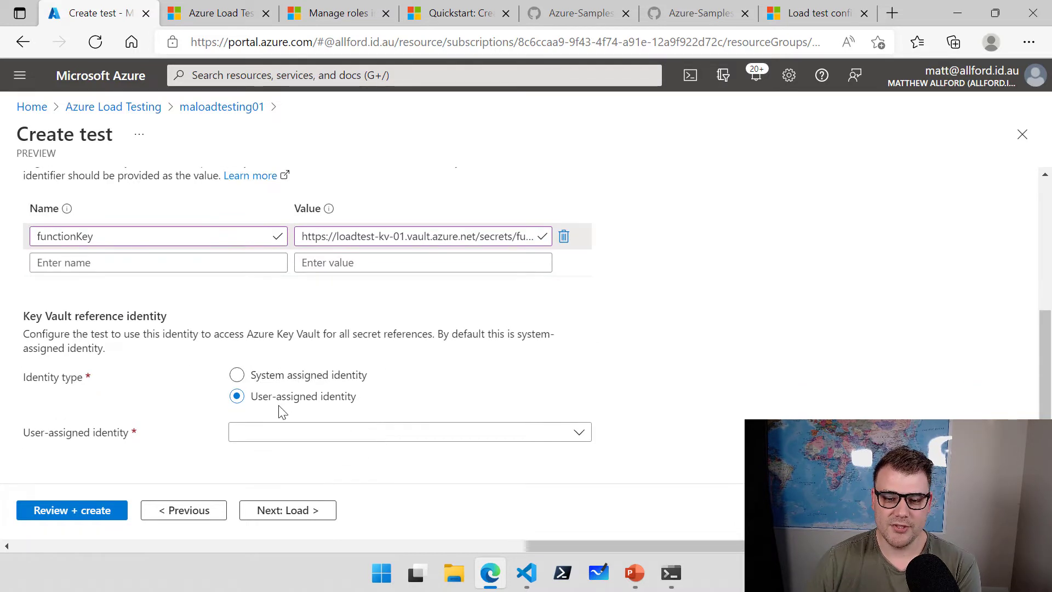
{"action": "left_click", "coordinate": [580, 434]}
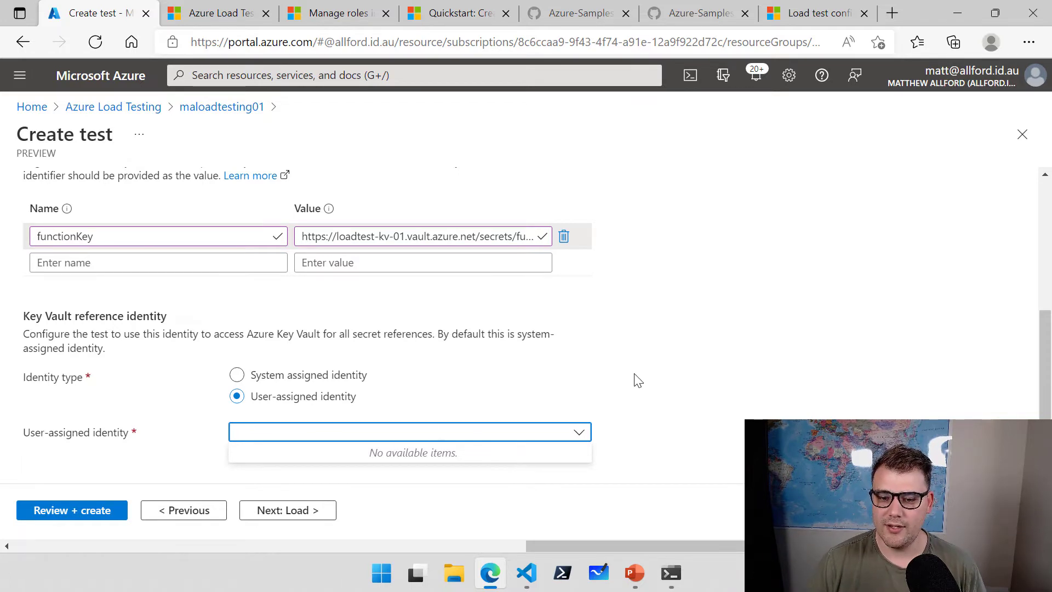
{"action": "left_click", "coordinate": [239, 381]}
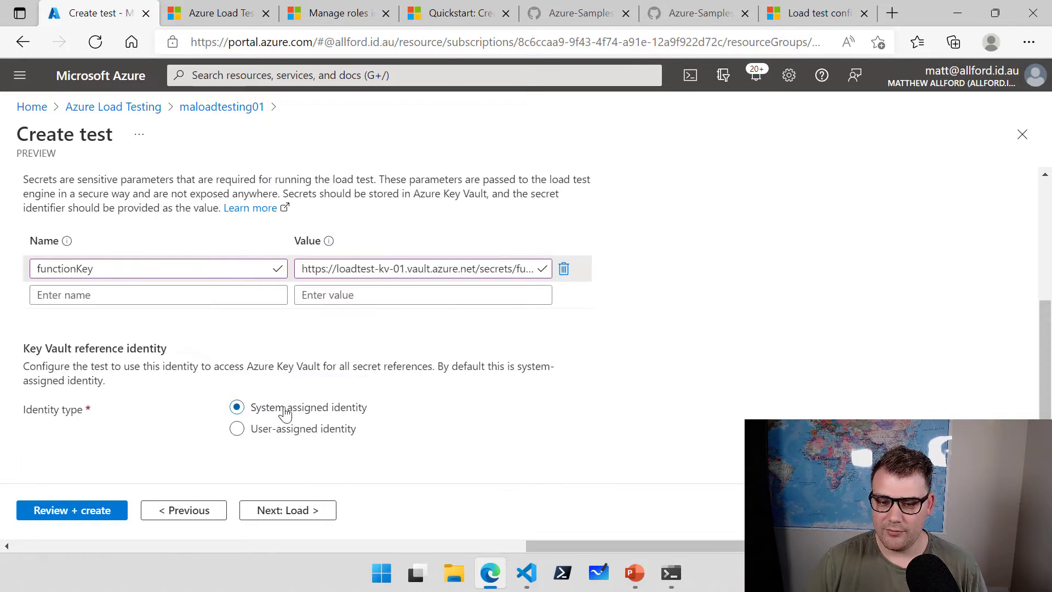
{"action": "scroll", "coordinate": [615, 427], "scroll_direction": "up", "scroll_amount": 4}
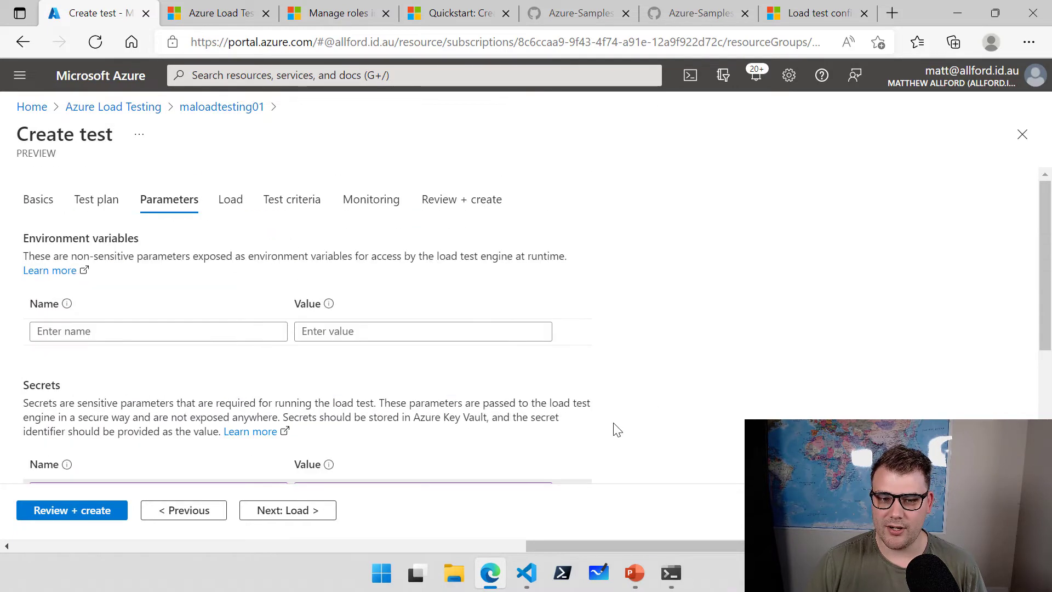
{"action": "scroll", "coordinate": [615, 427], "scroll_direction": "down", "scroll_amount": 4}
{"action": "scroll", "coordinate": [616, 428], "scroll_direction": "up", "scroll_amount": 4}
Keep the default load settings and test criteria, and open the monitoring resource list.
{"action": "left_click", "coordinate": [302, 513]}
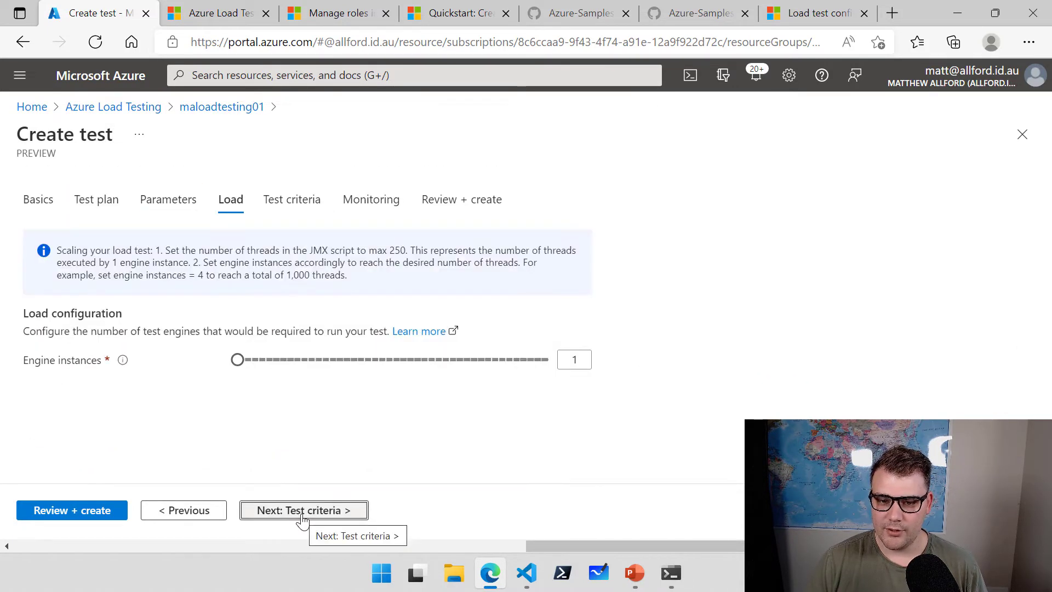
{"action": "left_click", "coordinate": [301, 512]}
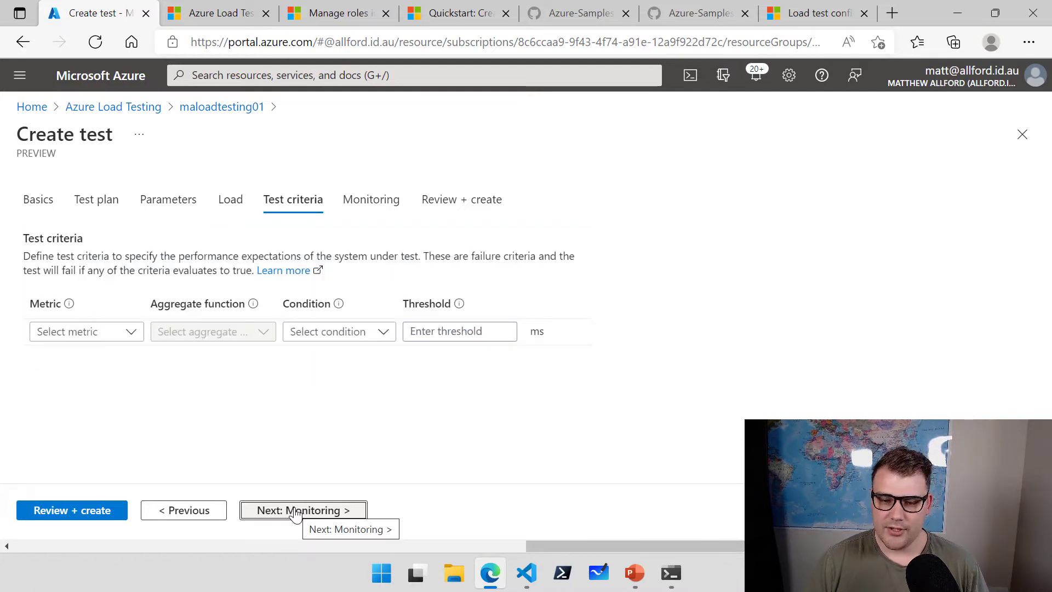
{"action": "left_click", "coordinate": [286, 515]}
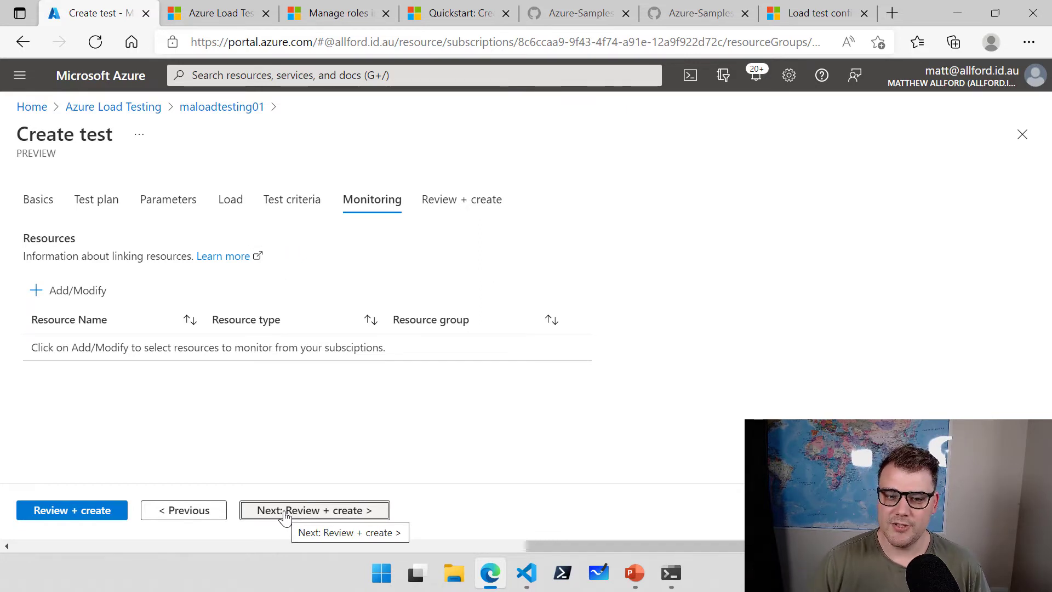
{"action": "left_click", "coordinate": [67, 300]}
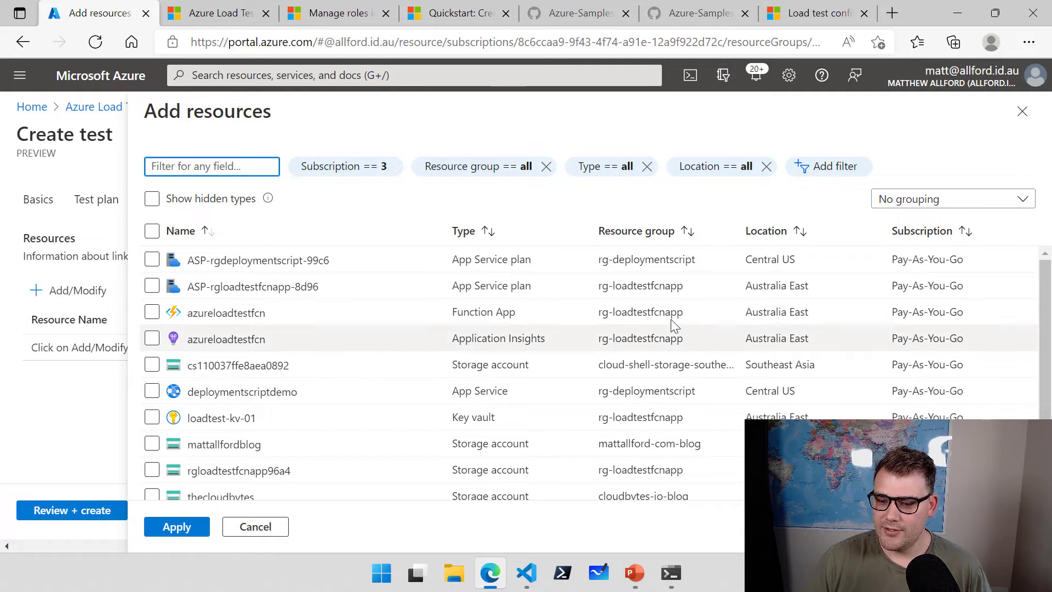
Link loadtest-kv-01, ASP-rgloadtestfcnapp-8d96 and the azureloadtestfcn resources for monitoring, then review.
{"action": "left_click", "coordinate": [661, 237]}
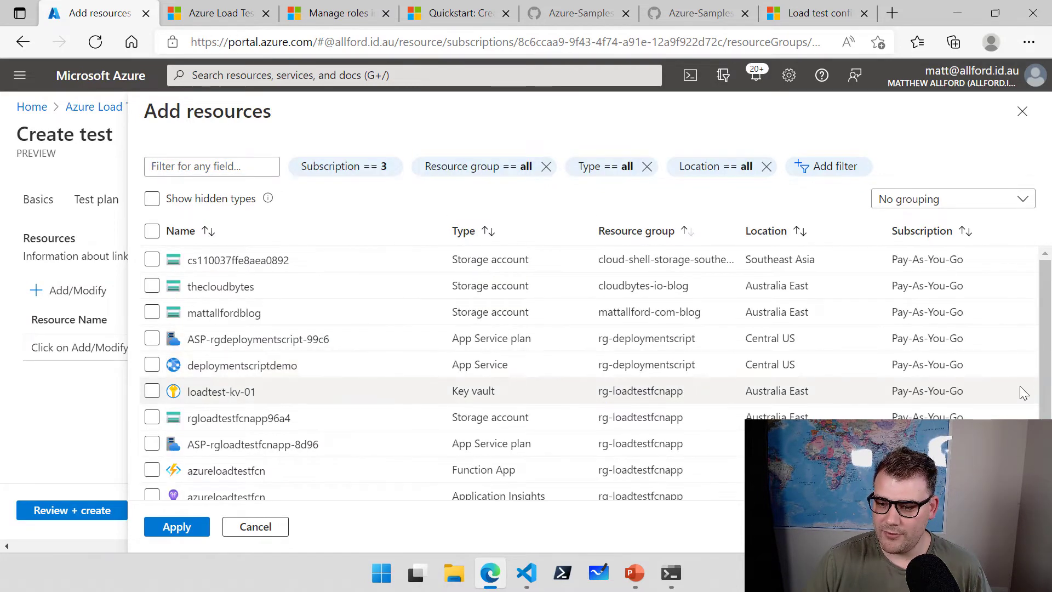
{"action": "scroll", "coordinate": [1043, 388], "scroll_direction": "down", "scroll_amount": 2}
{"action": "left_click_drag", "start_coordinate": [614, 382], "coordinate": [671, 387]}
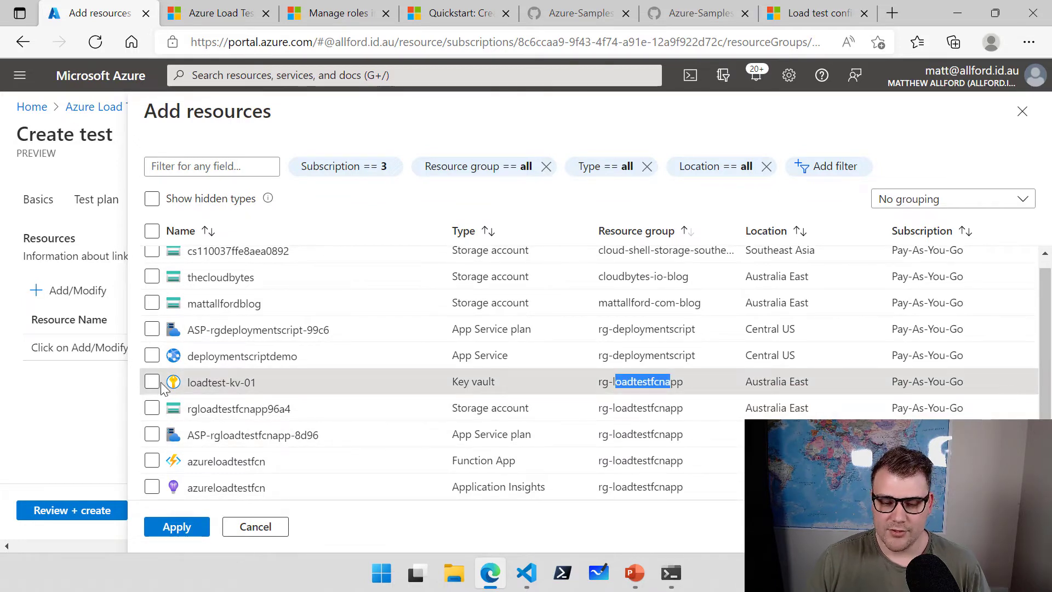
{"action": "left_click", "coordinate": [156, 382]}
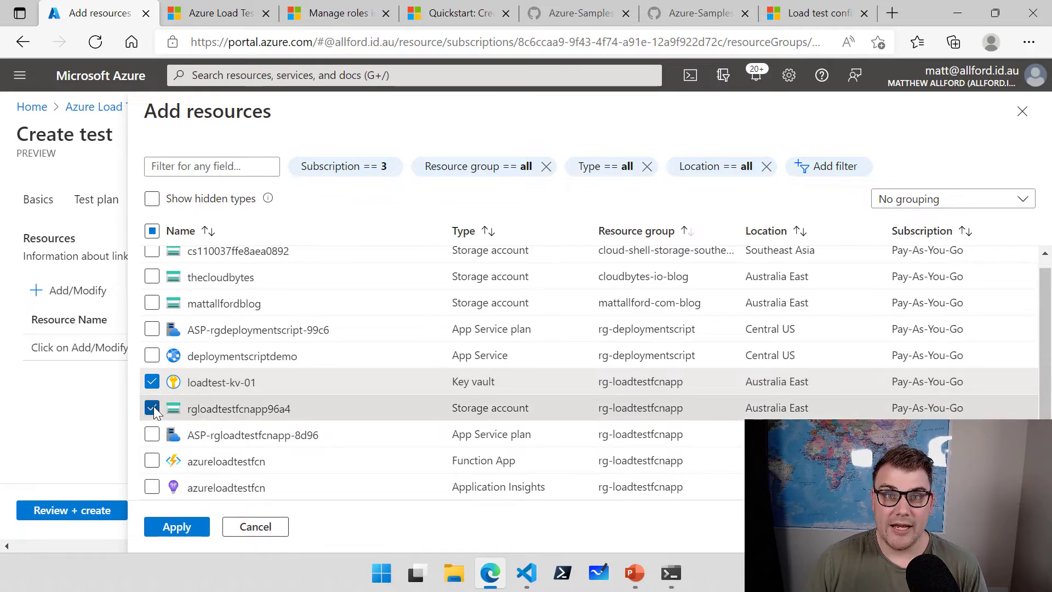
{"action": "left_click", "coordinate": [153, 435]}
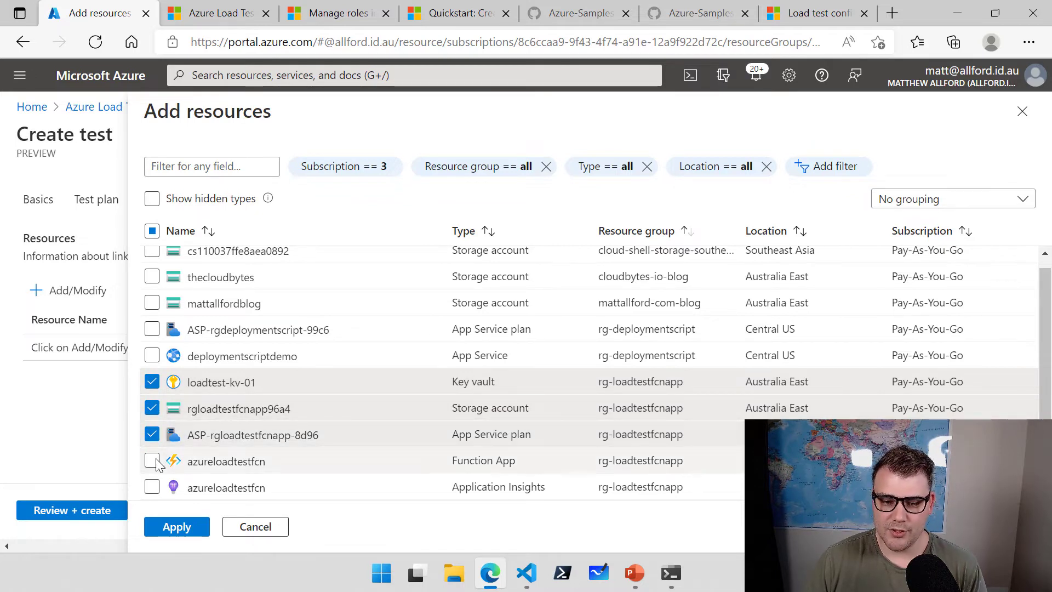
{"action": "left_click", "coordinate": [154, 462]}
{"action": "left_click", "coordinate": [153, 488]}
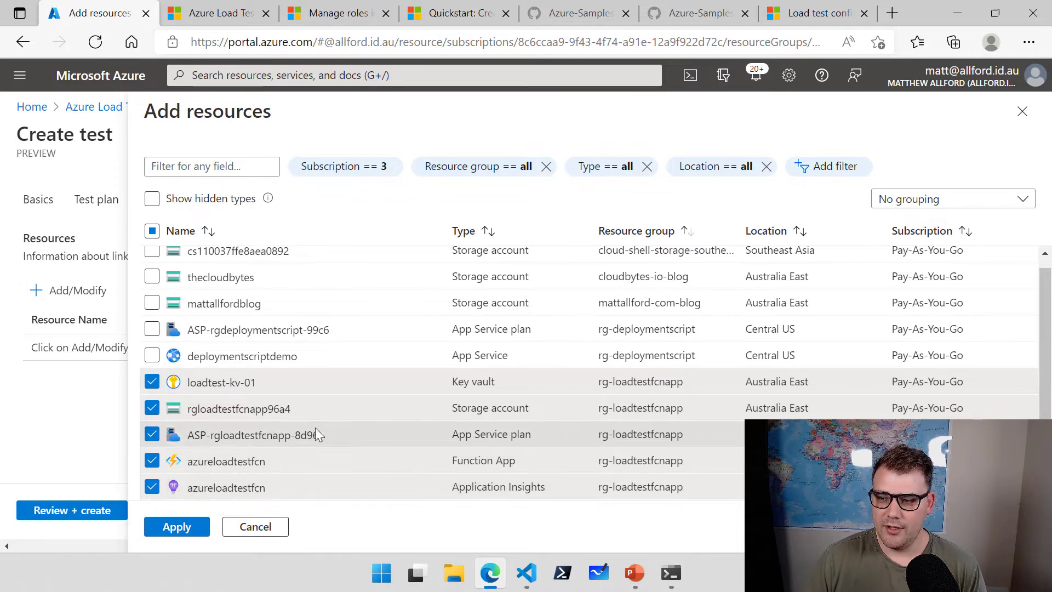
{"action": "left_click", "coordinate": [185, 533]}
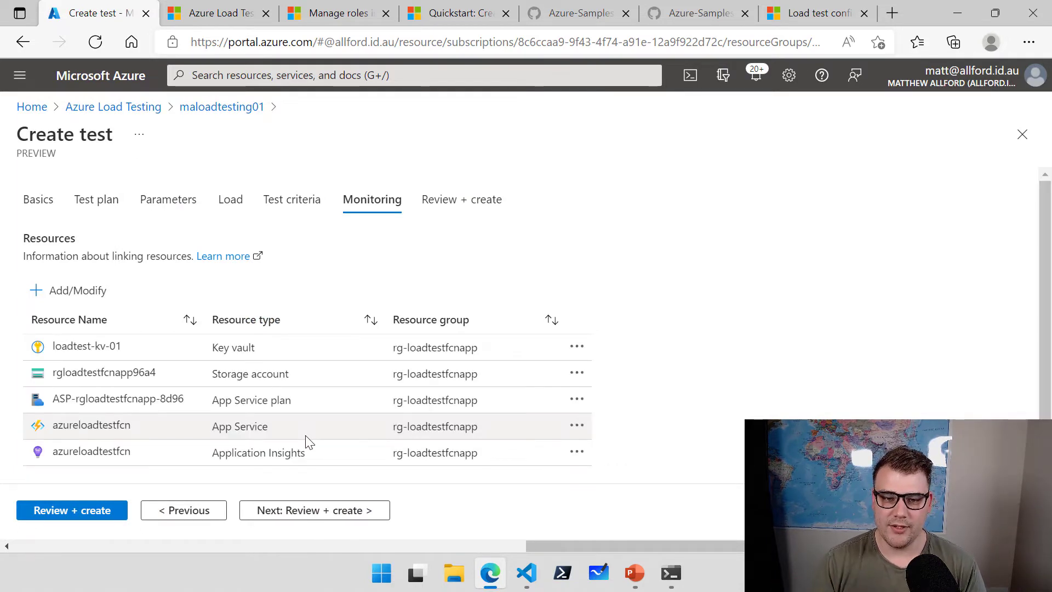
{"action": "left_click", "coordinate": [99, 510]}
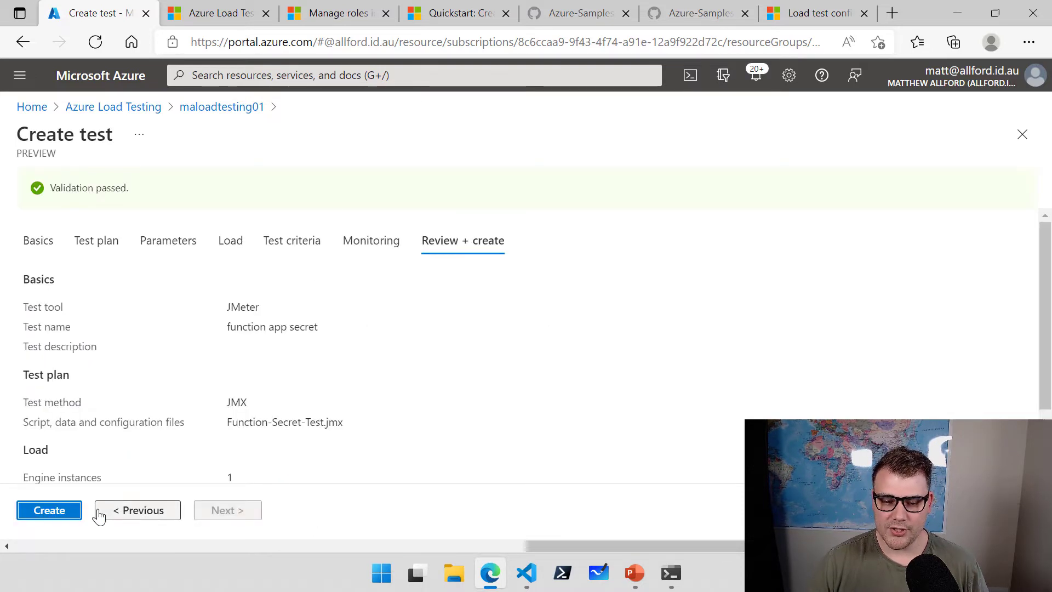
Create the 'function app secret' test, starting its first run.
{"action": "scroll", "coordinate": [253, 359], "scroll_direction": "down", "scroll_amount": 2}
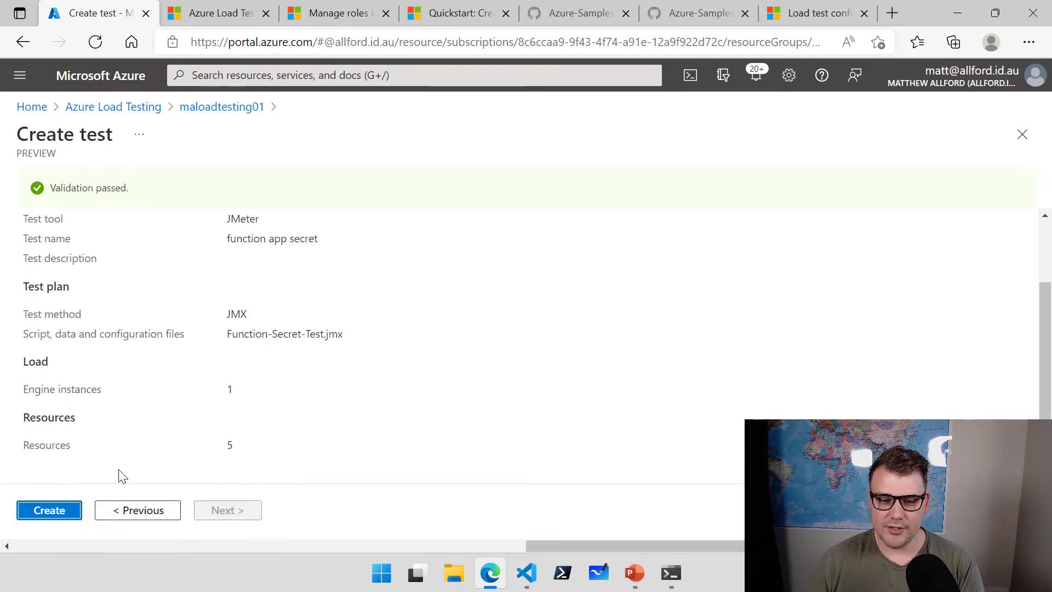
{"action": "left_click", "coordinate": [72, 512]}
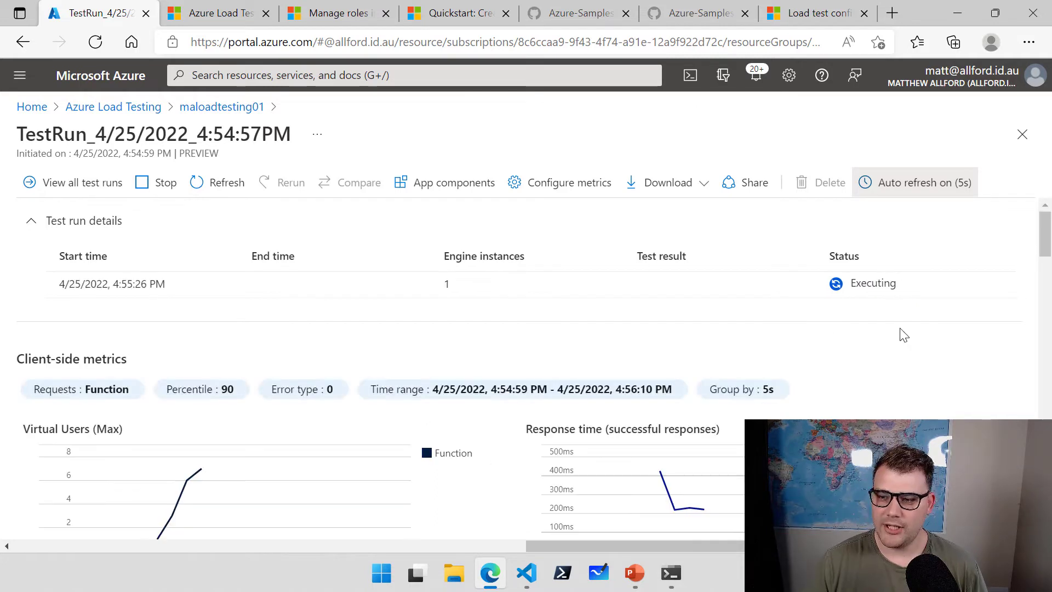
Watch live client-side metrics reach 10 virtual users, 31.6 requests/sec and 282.09 ms.
{"action": "left_click_drag", "start_coordinate": [1047, 243], "coordinate": [1047, 263]}
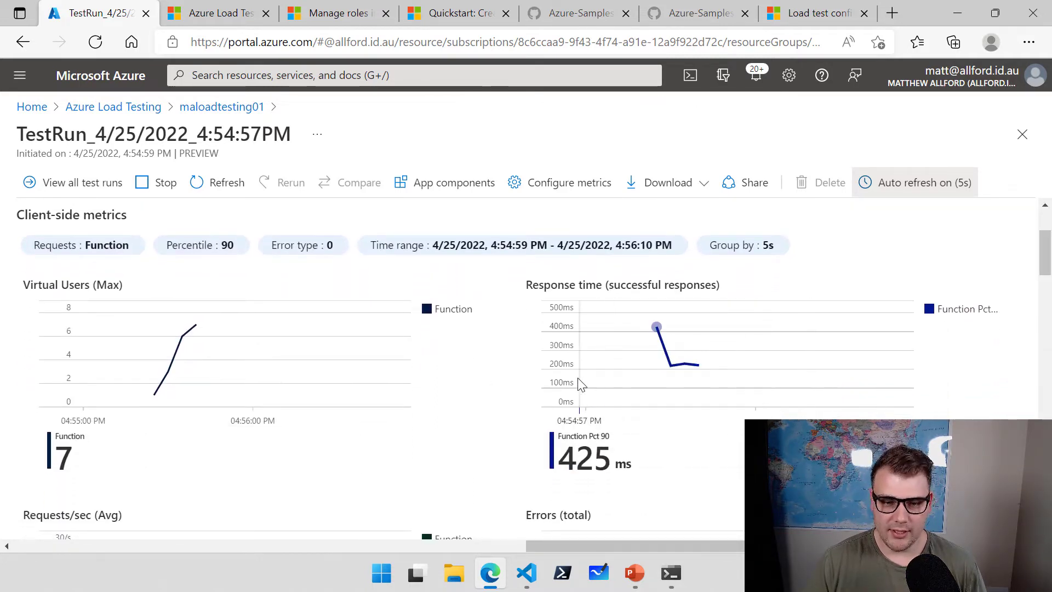
{"action": "left_click_drag", "start_coordinate": [132, 282], "coordinate": [204, 269]}
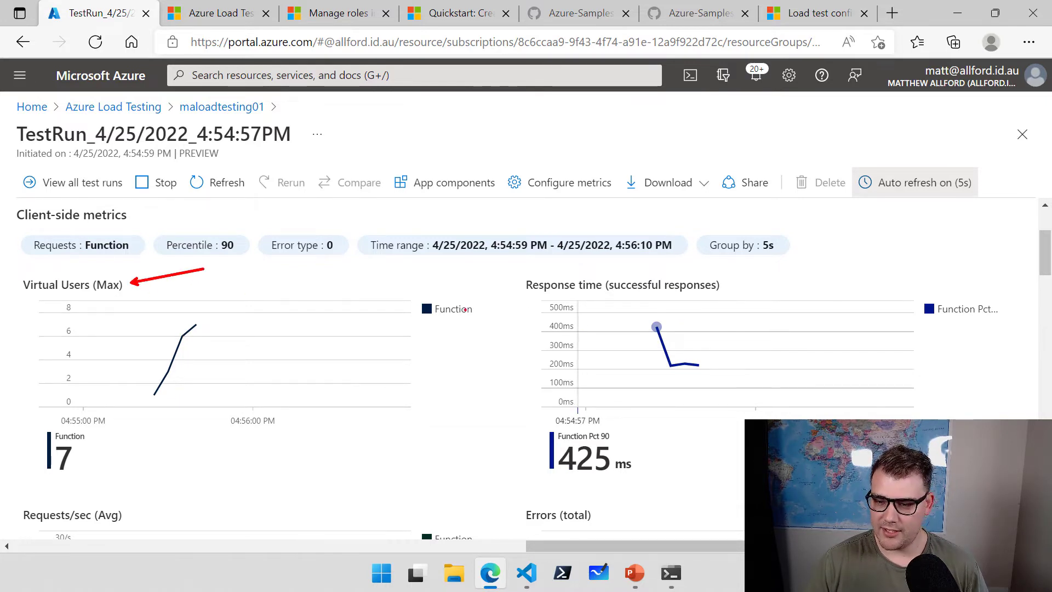
{"action": "left_click_drag", "start_coordinate": [605, 280], "coordinate": [625, 268]}
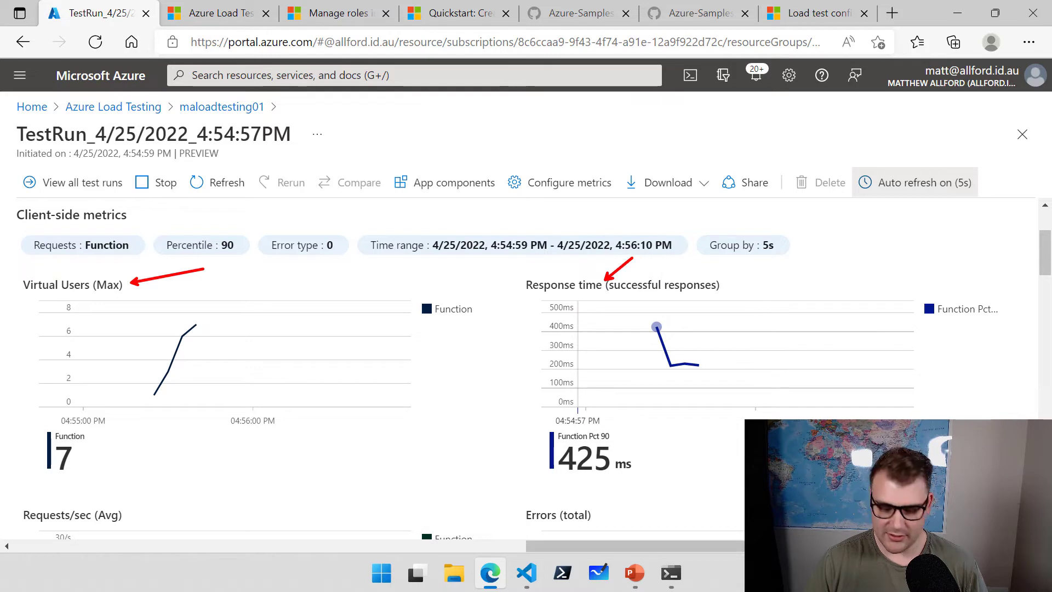
{"action": "key", "text": "Escape"}
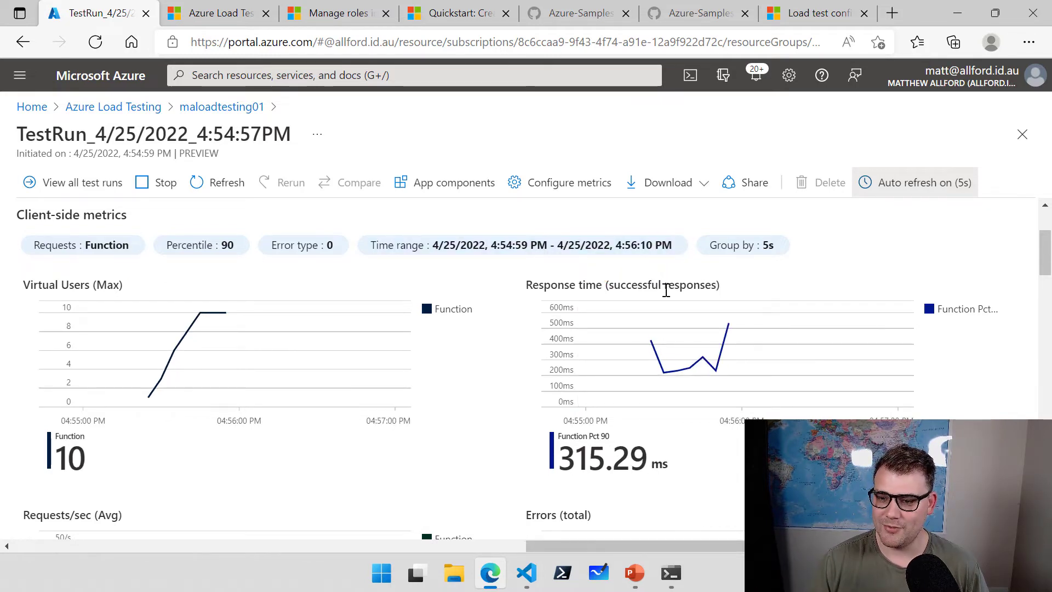
{"action": "scroll", "coordinate": [498, 353], "scroll_direction": "down", "scroll_amount": 3}
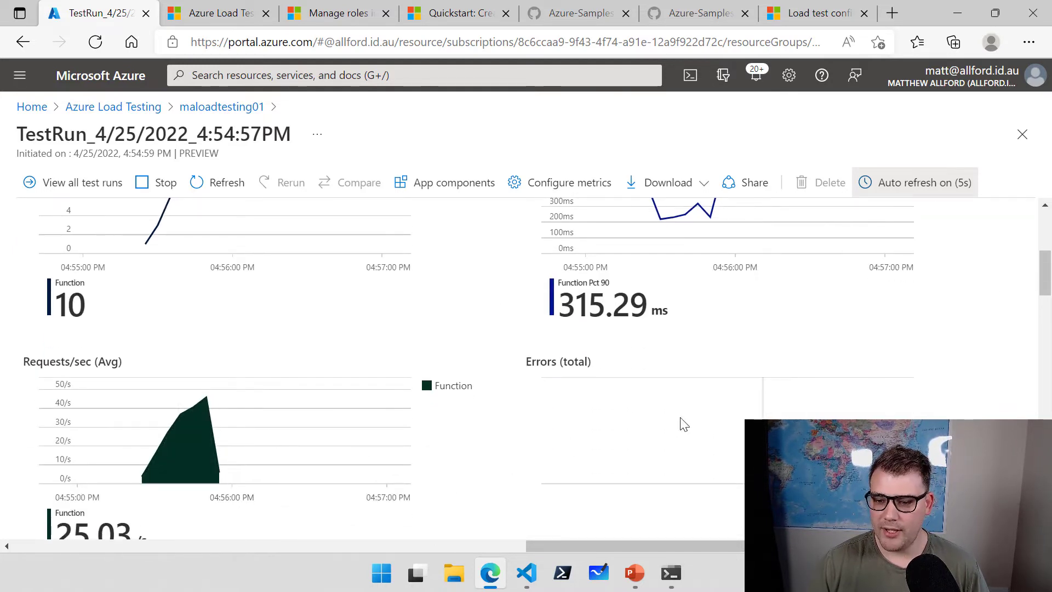
{"action": "scroll", "coordinate": [620, 422], "scroll_direction": "down", "scroll_amount": 1}
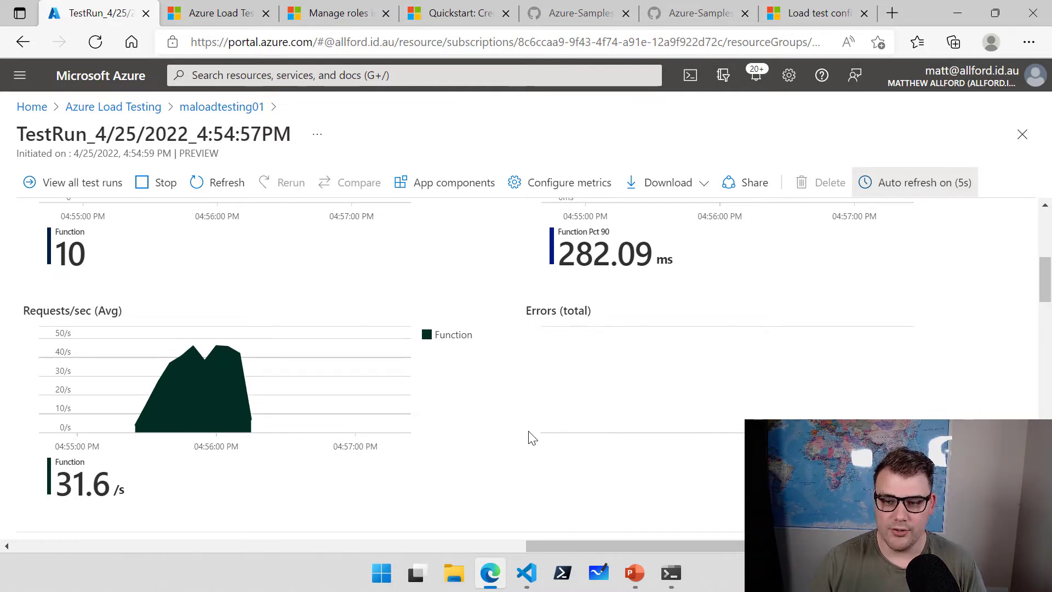
{"action": "scroll", "coordinate": [1043, 328], "scroll_direction": "down", "scroll_amount": 4}
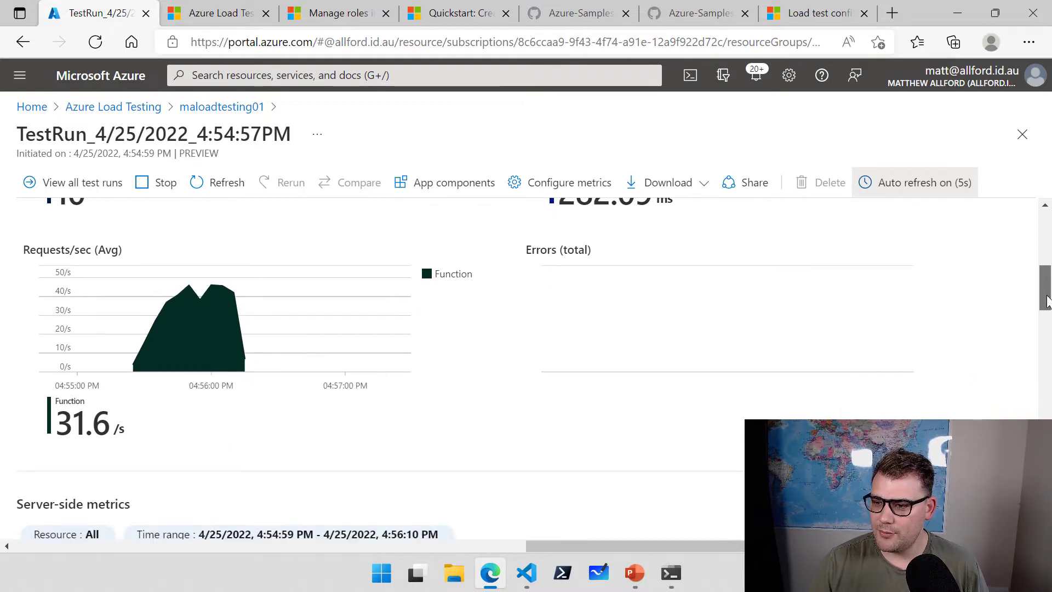
{"action": "left_click_drag", "start_coordinate": [1044, 324], "coordinate": [1046, 337]}
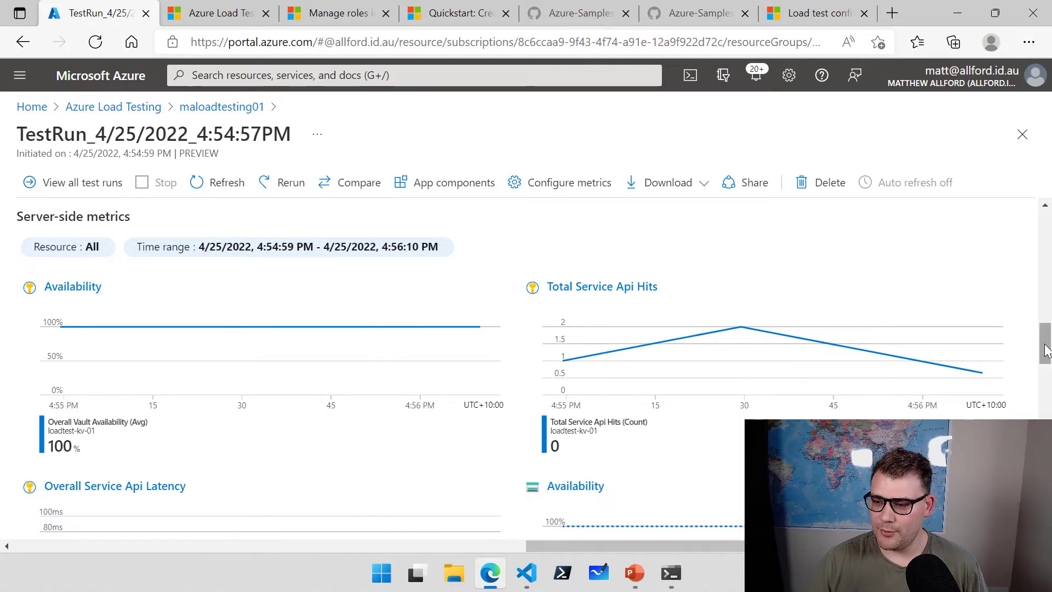
{"action": "scroll", "coordinate": [1046, 354], "scroll_direction": "down", "scroll_amount": 1}
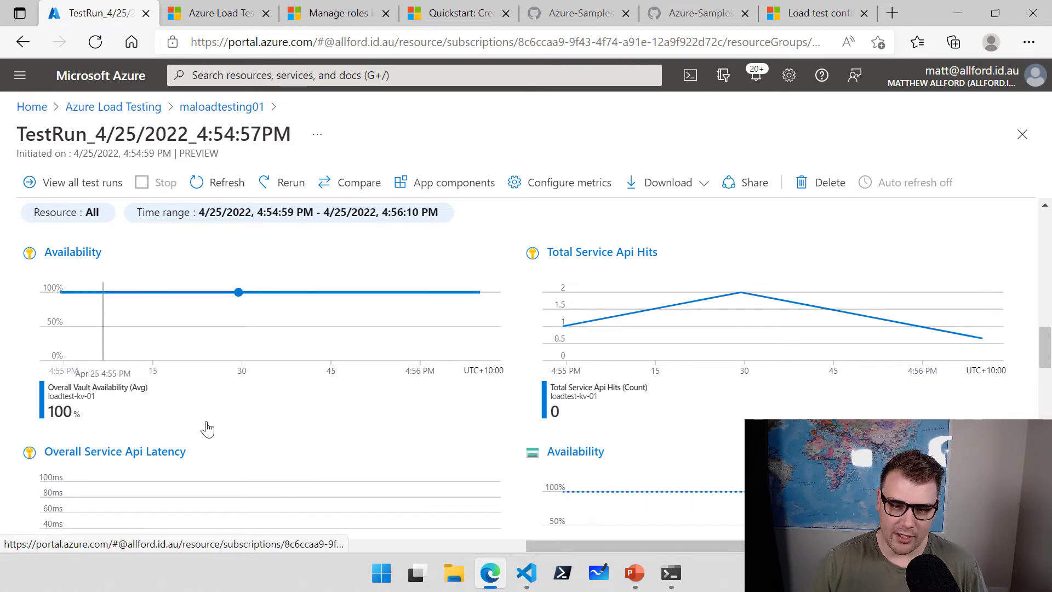
{"action": "left_click_drag", "start_coordinate": [1045, 328], "coordinate": [1048, 418]}
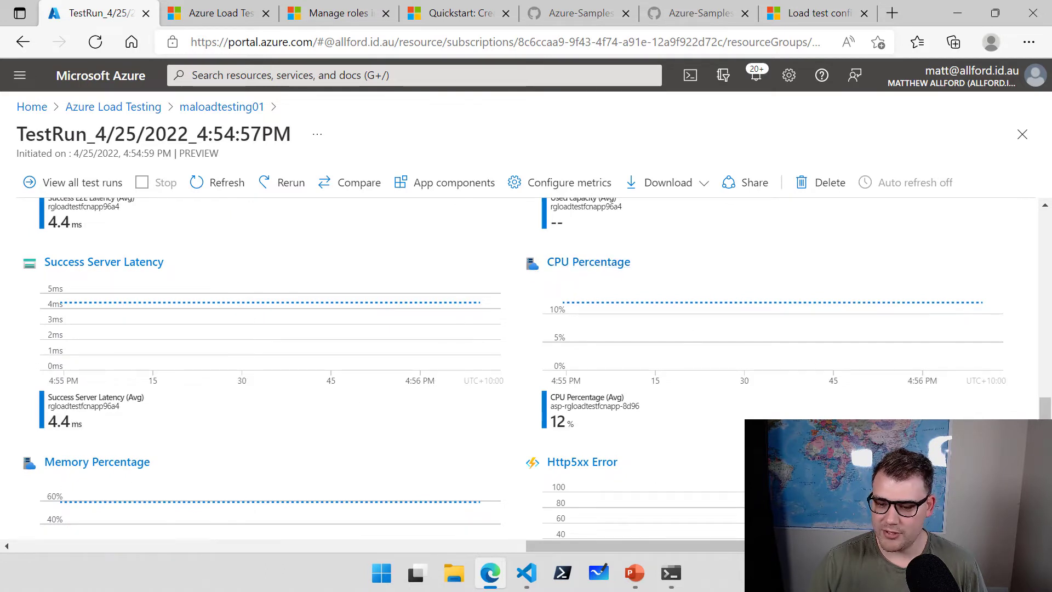
{"action": "left_click_drag", "start_coordinate": [1047, 415], "coordinate": [1047, 437]}
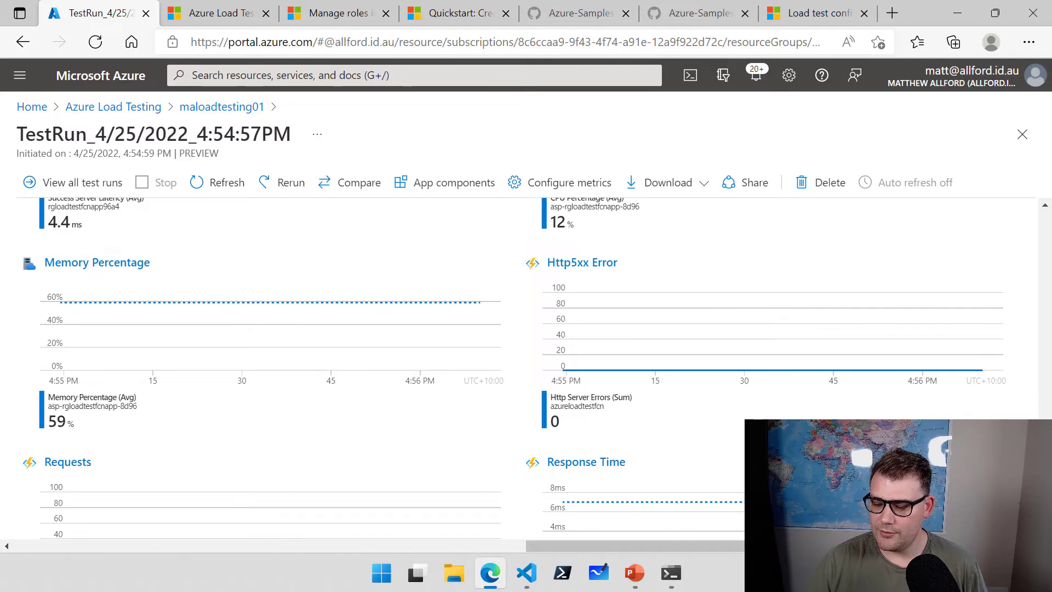
{"action": "scroll", "coordinate": [288, 441], "scroll_direction": "down", "scroll_amount": 2}
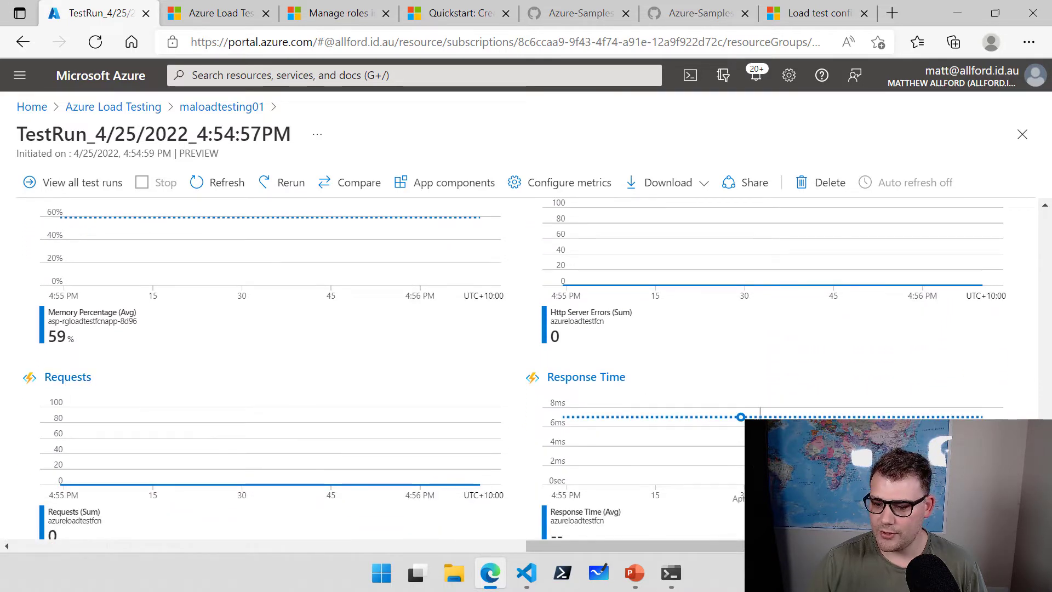
{"action": "scroll", "coordinate": [126, 356], "scroll_direction": "down", "scroll_amount": 4}
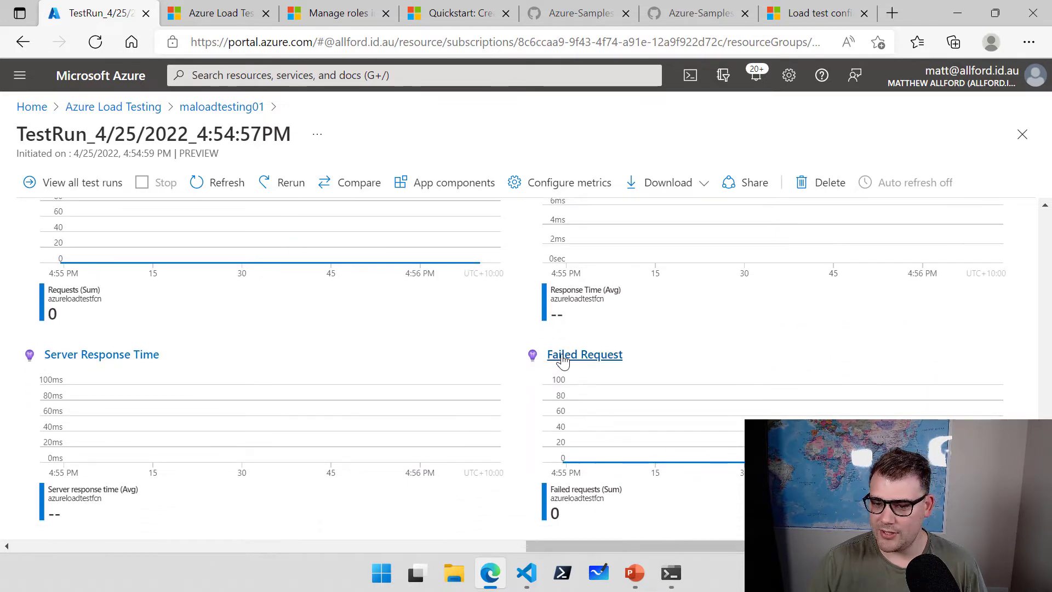
{"action": "scroll", "coordinate": [583, 364], "scroll_direction": "down", "scroll_amount": 2}
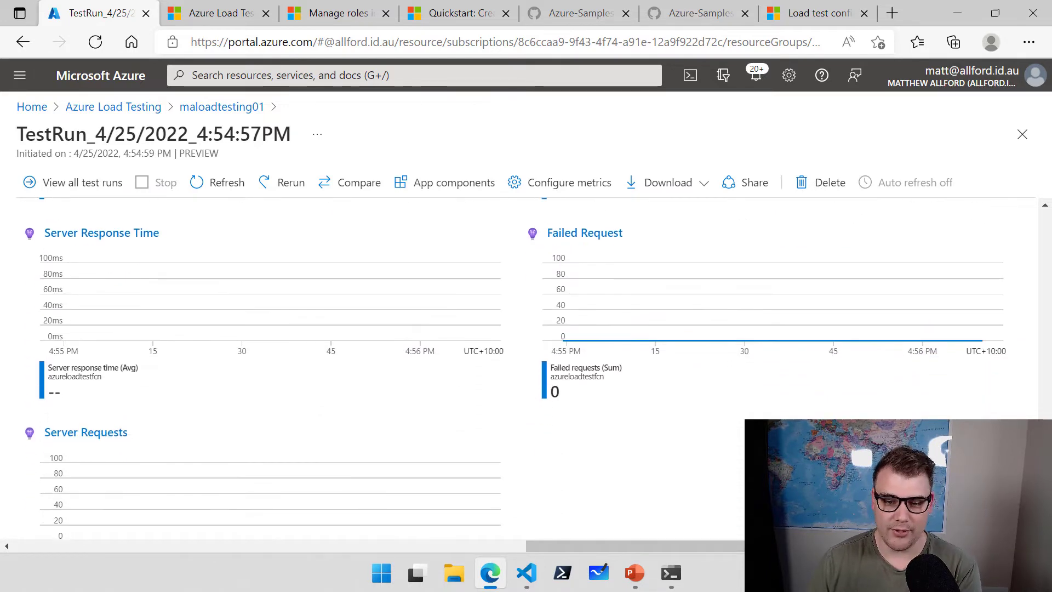
{"action": "scroll", "coordinate": [526, 312], "scroll_direction": "up", "scroll_amount": 3}
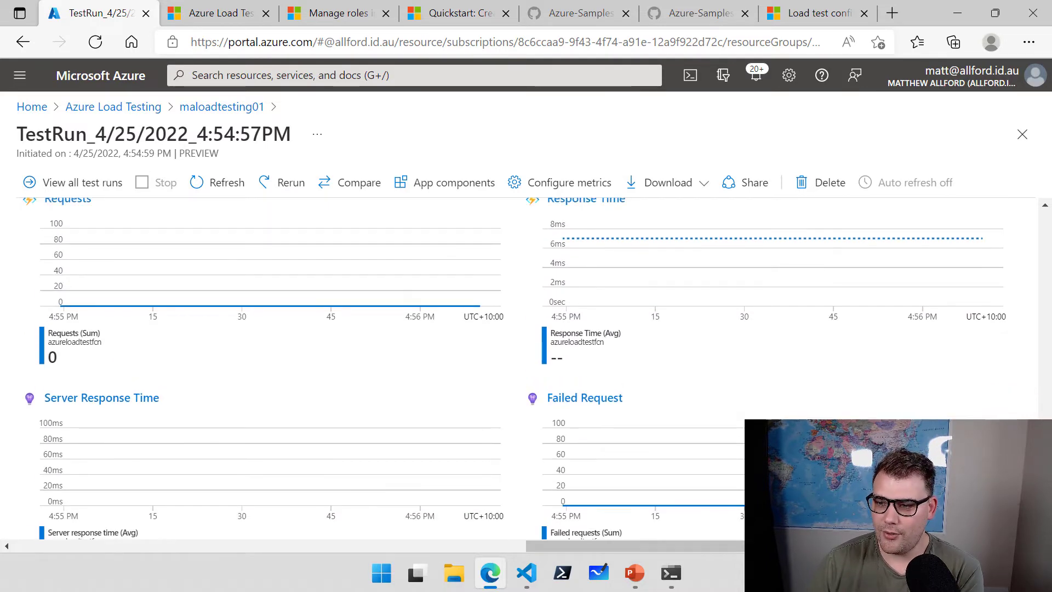
{"action": "scroll", "coordinate": [526, 368], "scroll_direction": "down", "scroll_amount": 10}
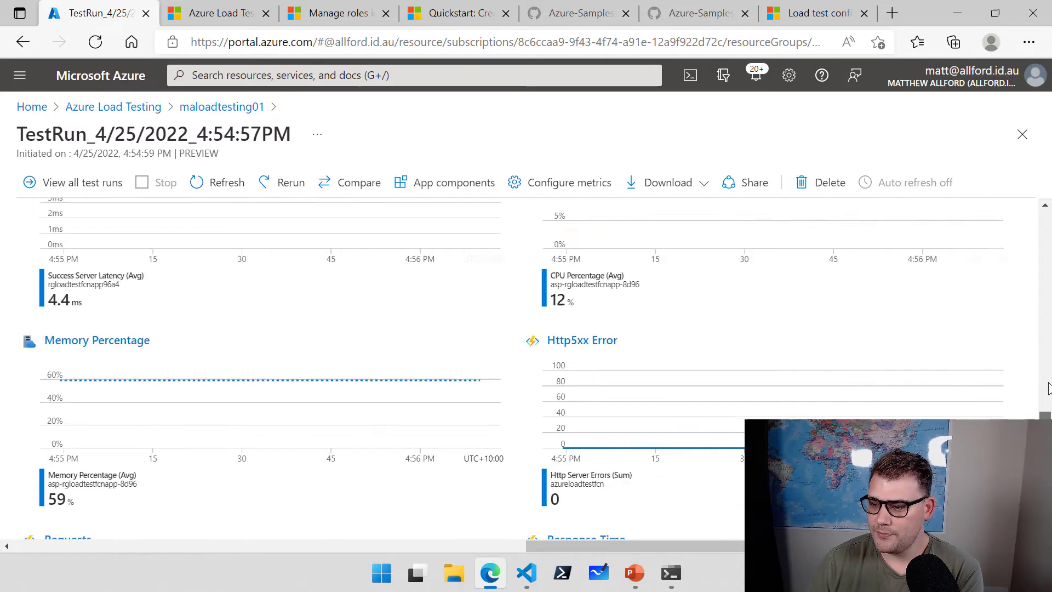
Refresh the completed run's report and review Statistics and the server-side Requests and Response Time charts.
{"action": "left_click", "coordinate": [227, 189]}
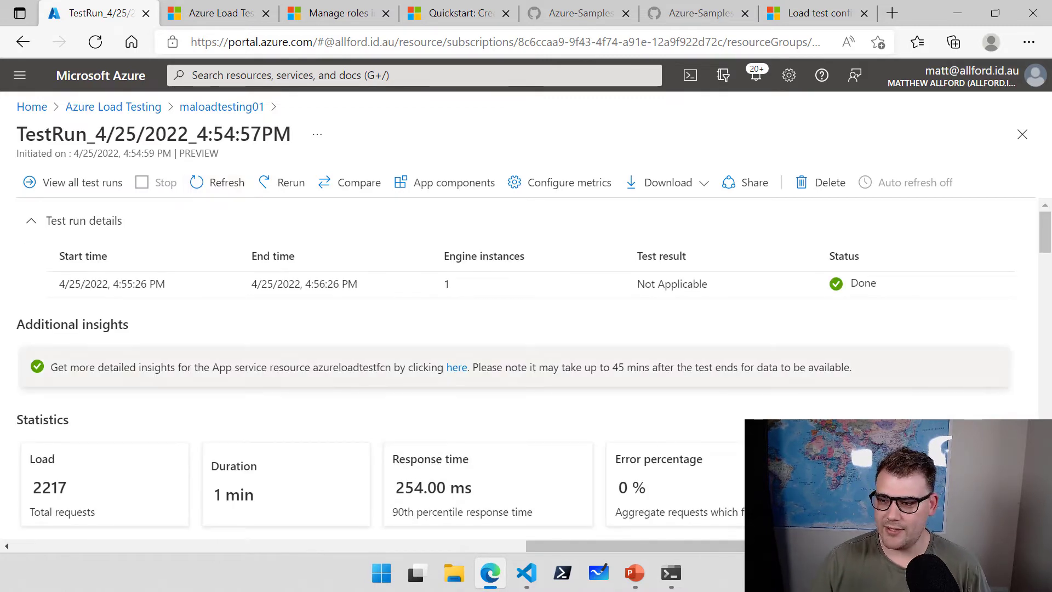
{"action": "left_click_drag", "start_coordinate": [1045, 240], "coordinate": [1042, 377]}
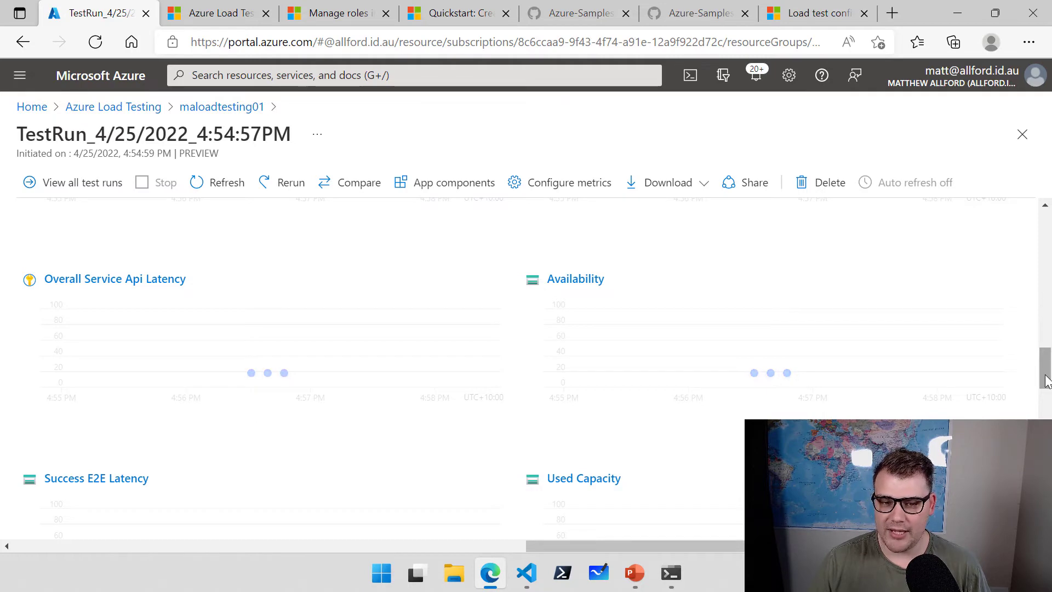
{"action": "left_click_drag", "start_coordinate": [1046, 381], "coordinate": [1046, 262]}
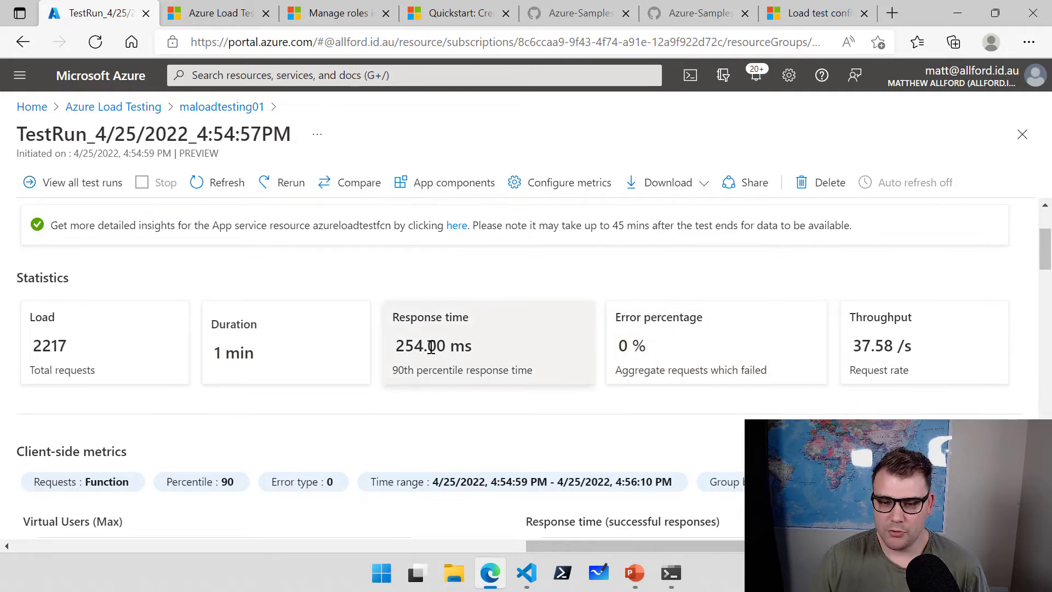
{"action": "left_click_drag", "start_coordinate": [1047, 256], "coordinate": [1047, 472]}
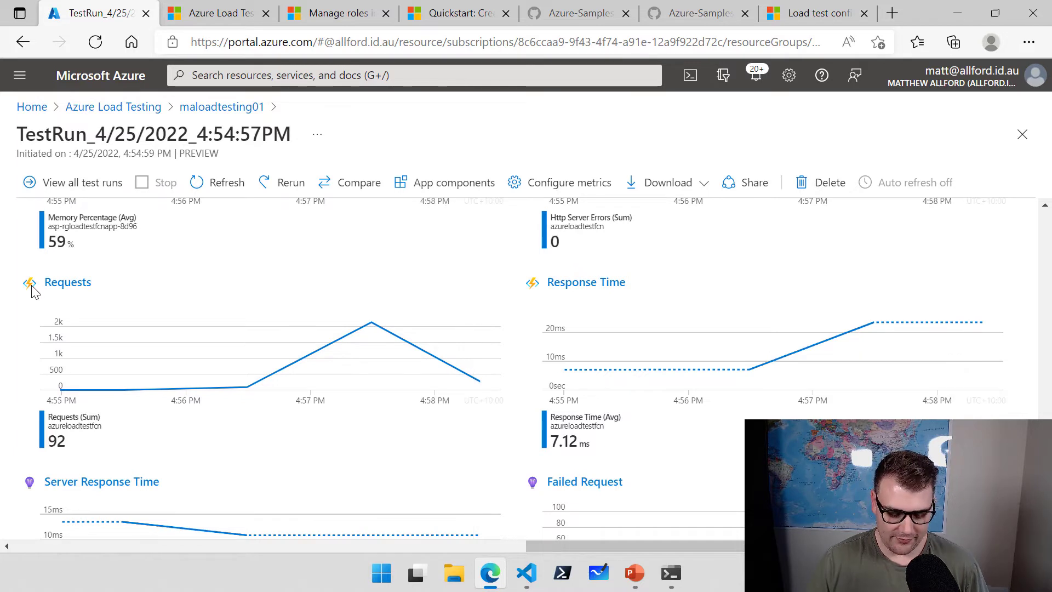
{"action": "left_click_drag", "start_coordinate": [111, 280], "coordinate": [218, 269]}
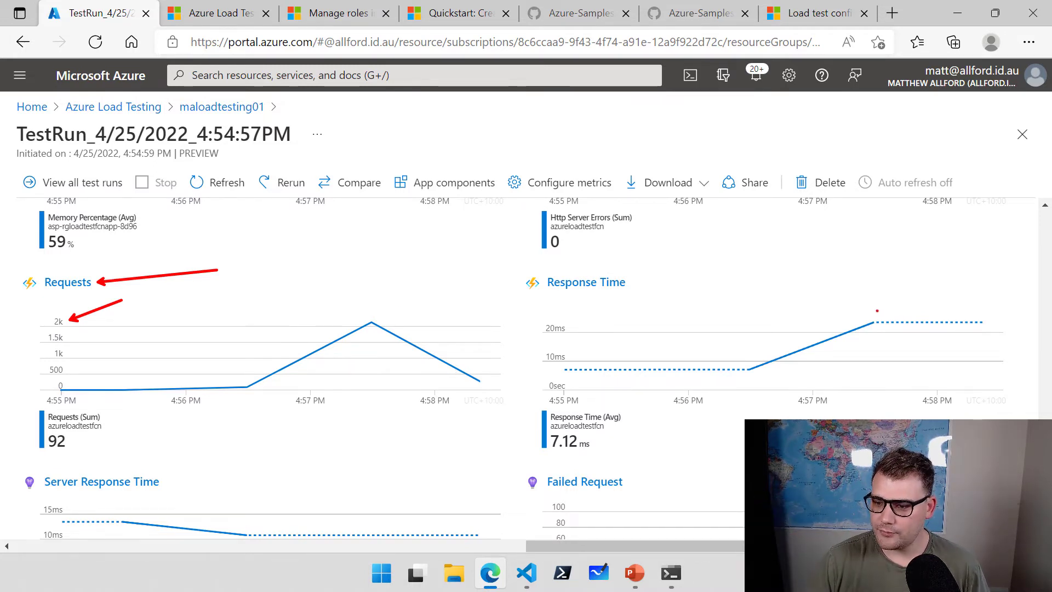
{"action": "left_click_drag", "start_coordinate": [867, 317], "coordinate": [888, 267]}
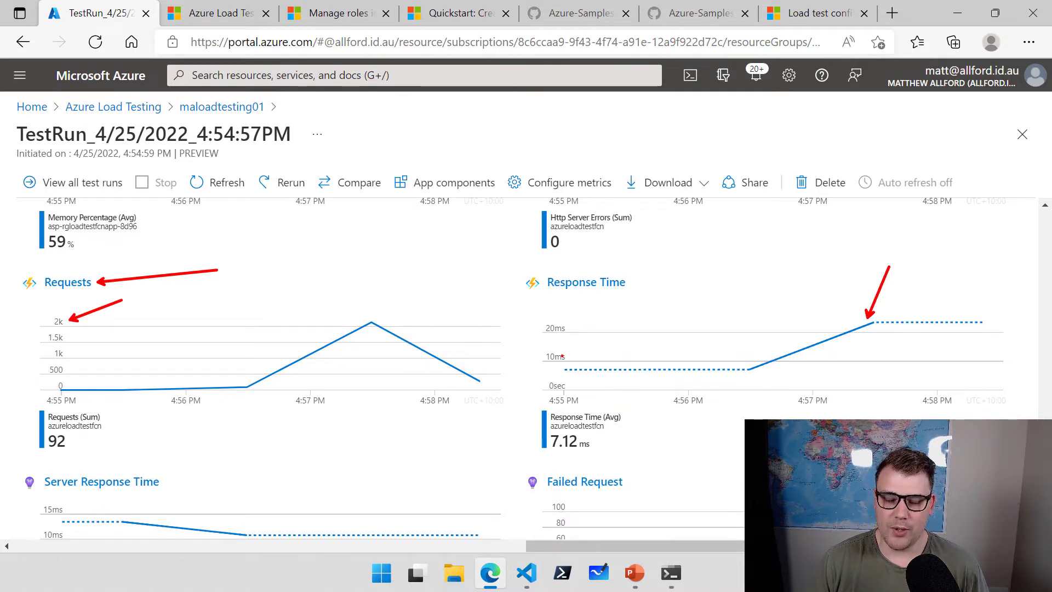
{"action": "key", "text": "Escape"}
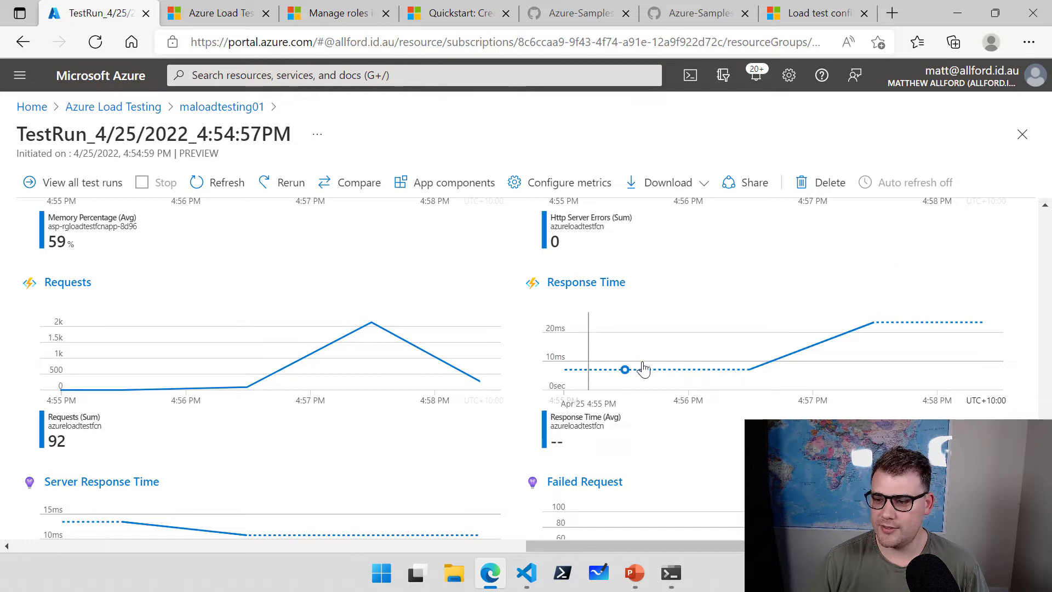
{"action": "scroll", "coordinate": [679, 441], "scroll_direction": "down", "scroll_amount": 5}
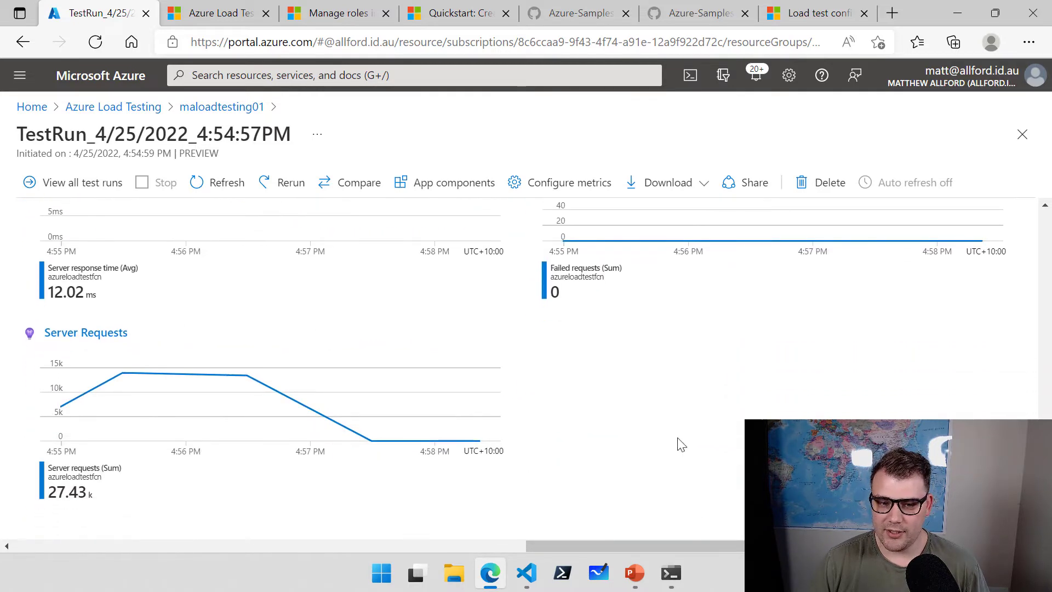
{"action": "scroll", "coordinate": [571, 430], "scroll_direction": "up", "scroll_amount": 6}
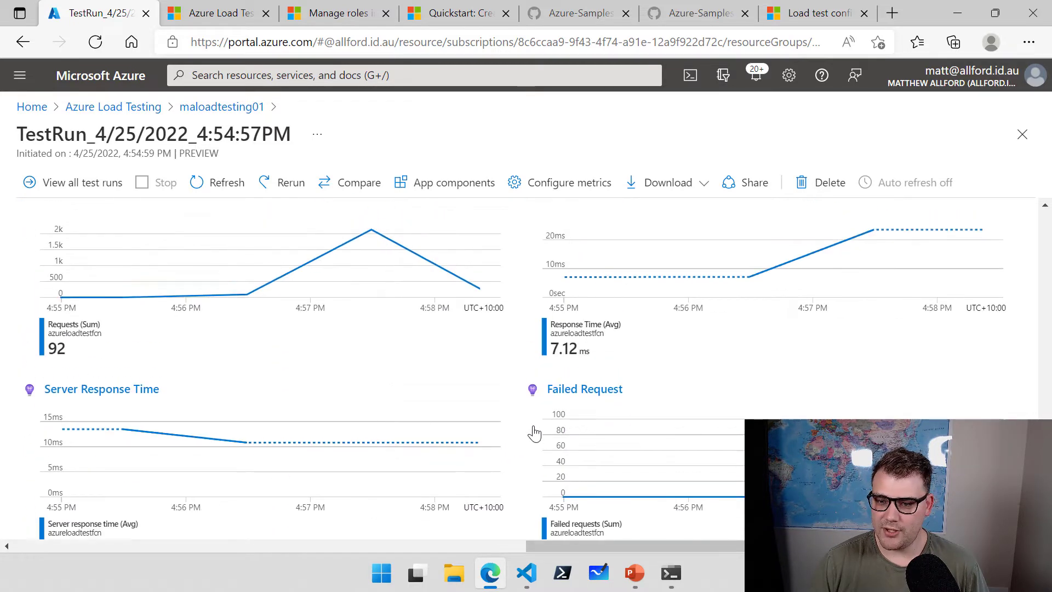
{"action": "scroll", "coordinate": [531, 436], "scroll_direction": "up", "scroll_amount": 3}
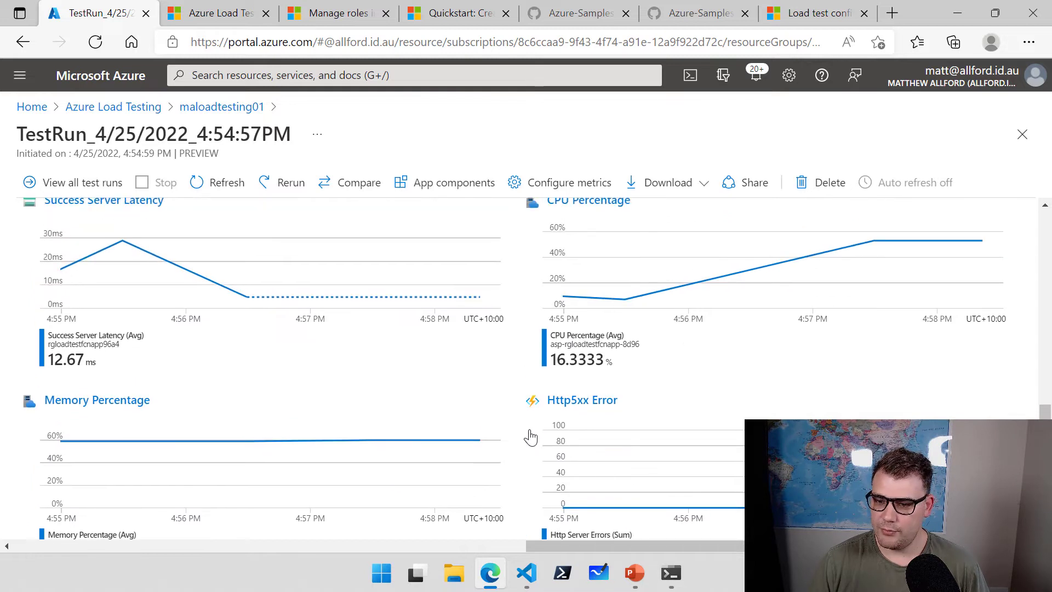
{"action": "scroll", "coordinate": [530, 437], "scroll_direction": "up", "scroll_amount": 2}
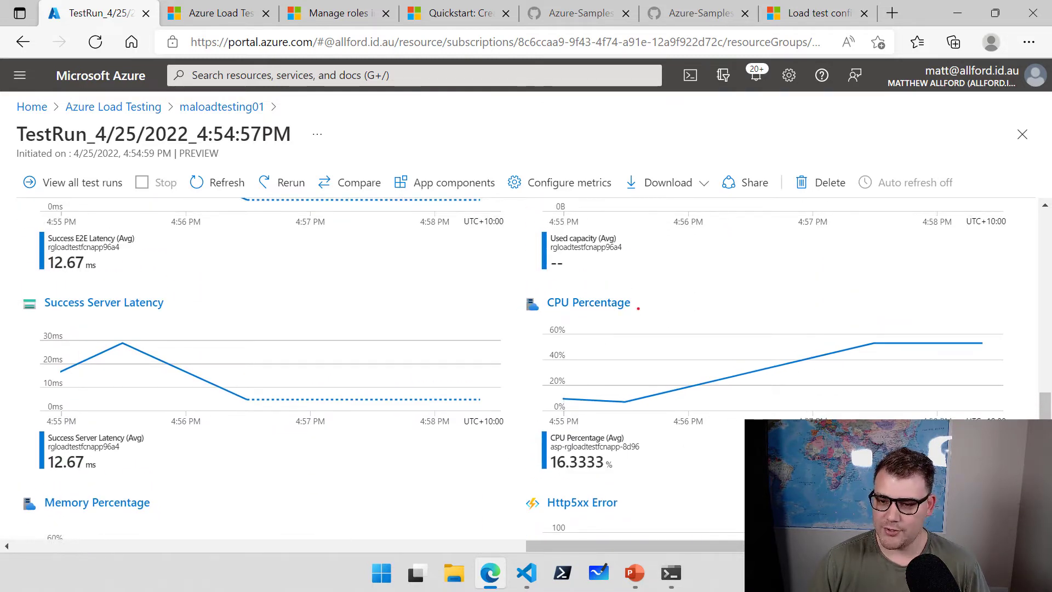
{"action": "mouse_move", "coordinate": [621, 367]}
{"action": "left_mouse_down"}
{"action": "mouse_move", "coordinate": [655, 340]}
{"action": "mouse_move", "coordinate": [723, 345]}
{"action": "mouse_move", "coordinate": [877, 322]}
{"action": "mouse_move", "coordinate": [1004, 321]}
{"action": "left_mouse_up"}
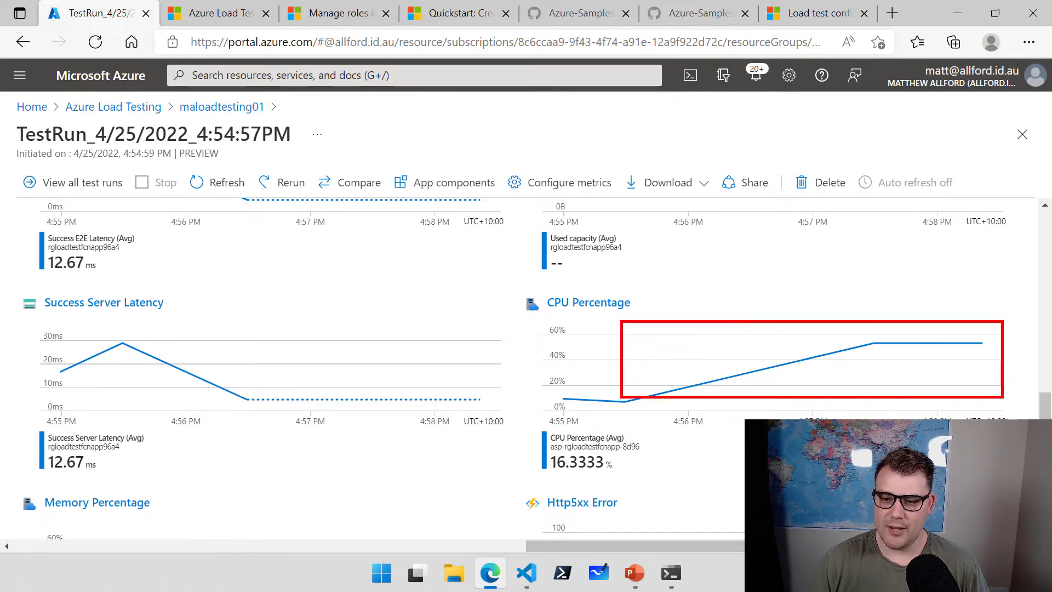
{"action": "scroll", "coordinate": [535, 427], "scroll_direction": "up", "scroll_amount": 7}
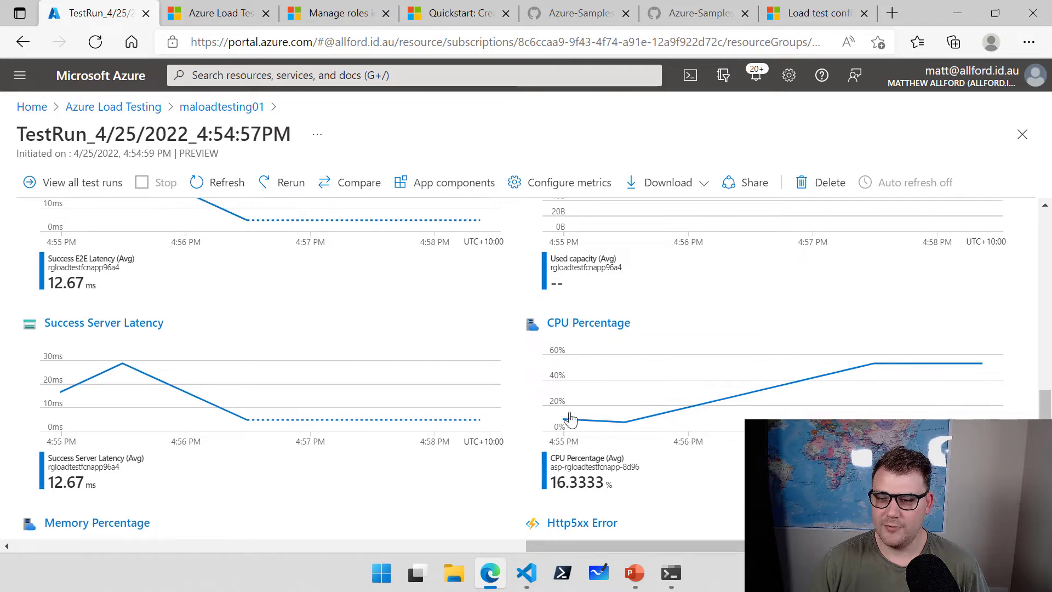
{"action": "scroll", "coordinate": [531, 429], "scroll_direction": "up", "scroll_amount": 4}
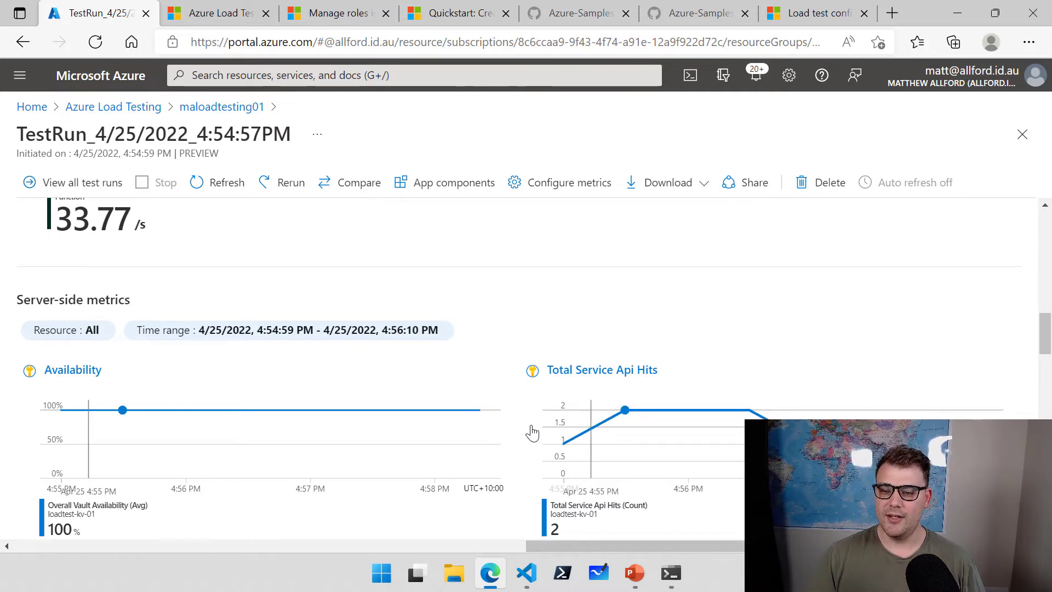
{"action": "scroll", "coordinate": [530, 430], "scroll_direction": "up", "scroll_amount": 7}
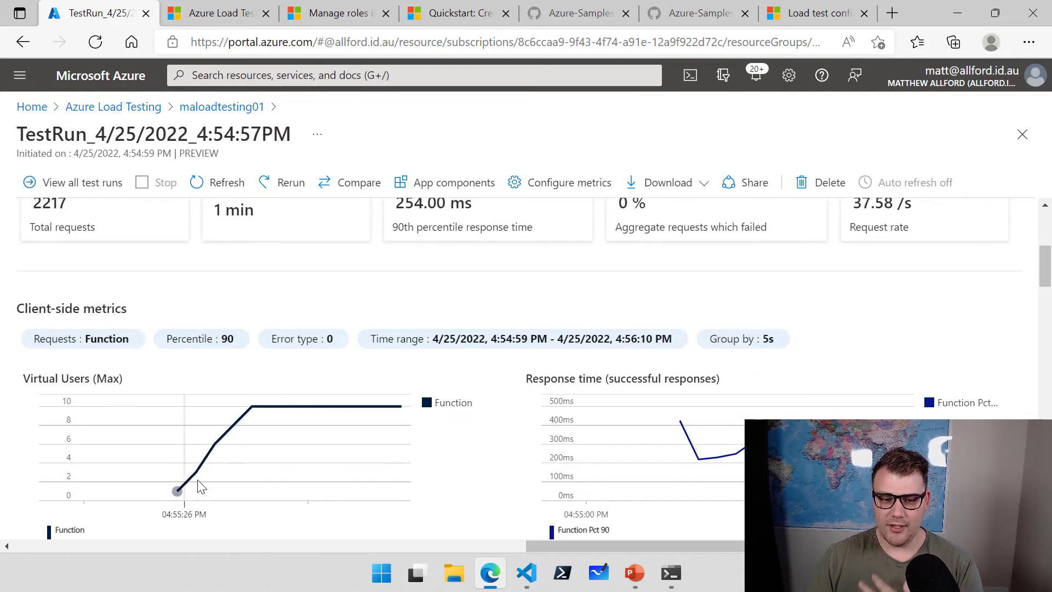
{"action": "scroll", "coordinate": [465, 438], "scroll_direction": "down", "scroll_amount": 7}
{"action": "scroll", "coordinate": [467, 440], "scroll_direction": "down", "scroll_amount": 5}
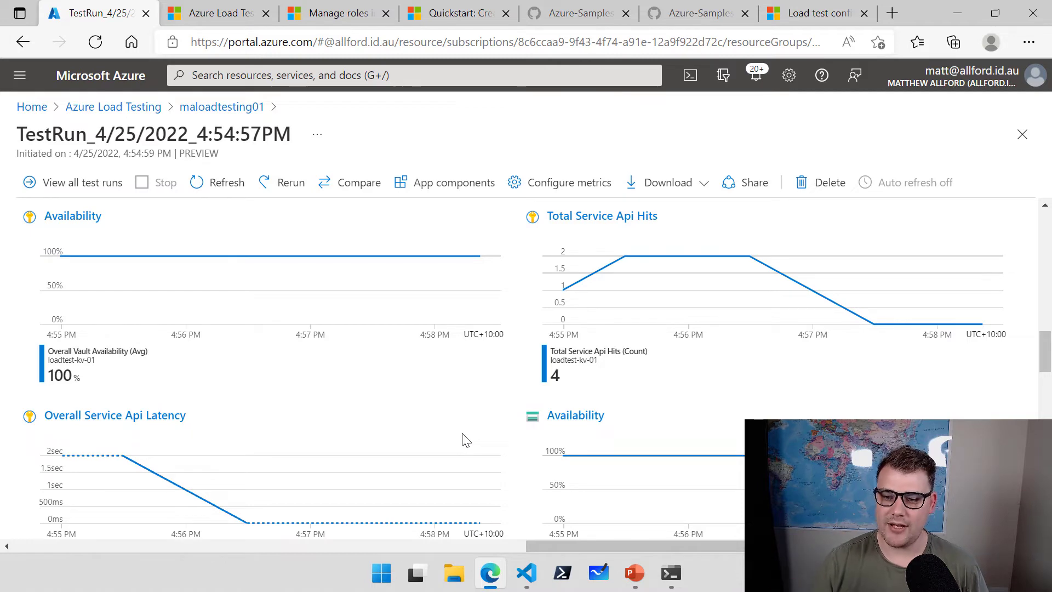
{"action": "scroll", "coordinate": [489, 441], "scroll_direction": "down", "scroll_amount": 5}
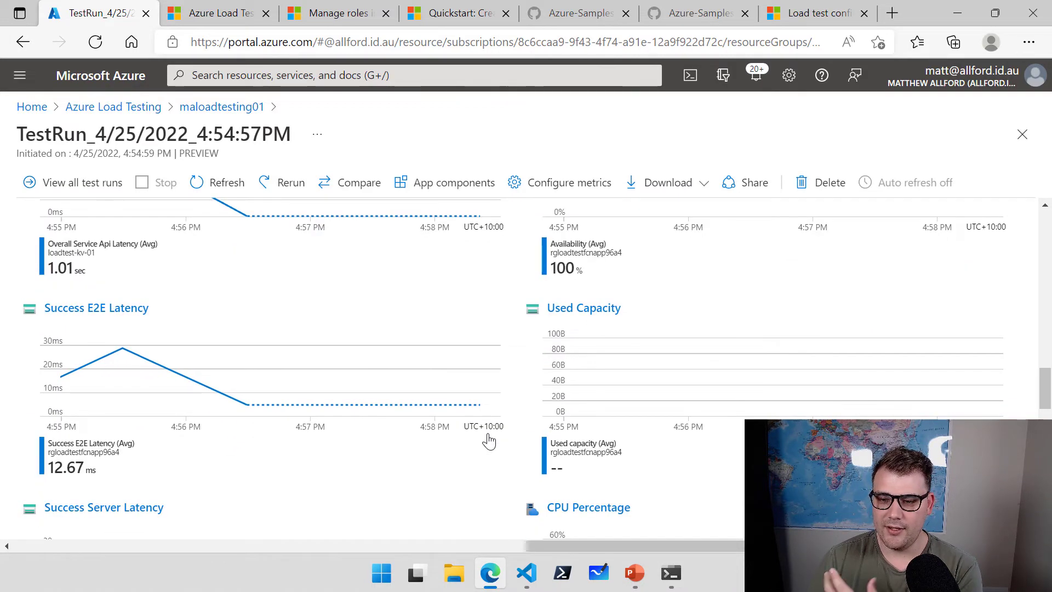
{"action": "scroll", "coordinate": [489, 441], "scroll_direction": "down", "scroll_amount": 5}
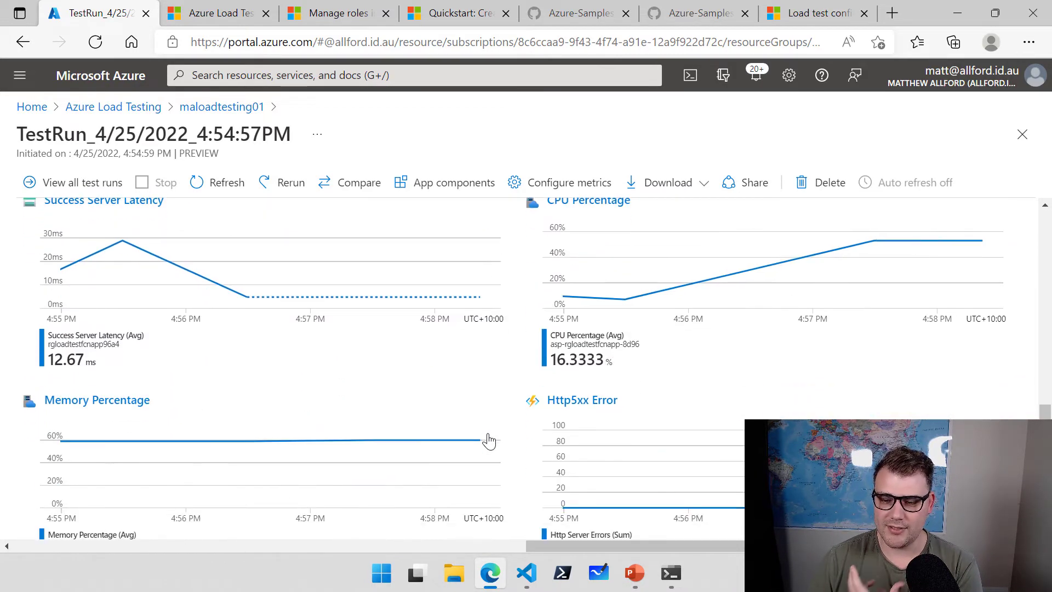
{"action": "scroll", "coordinate": [489, 441], "scroll_direction": "down", "scroll_amount": 5}
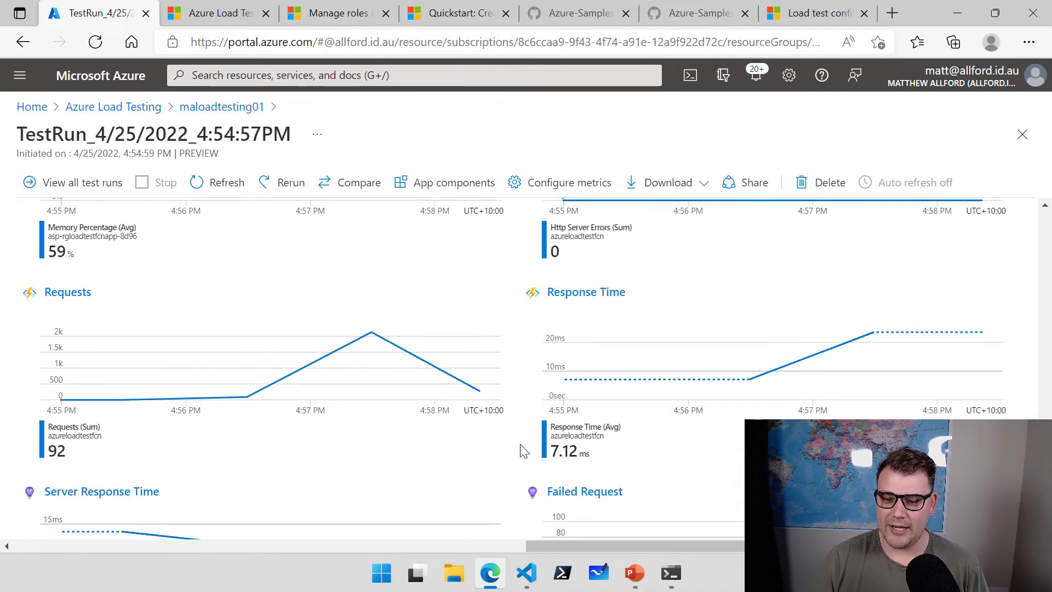
{"action": "scroll", "coordinate": [524, 450], "scroll_direction": "down", "scroll_amount": 4}
{"action": "scroll", "coordinate": [524, 453], "scroll_direction": "down", "scroll_amount": 2}
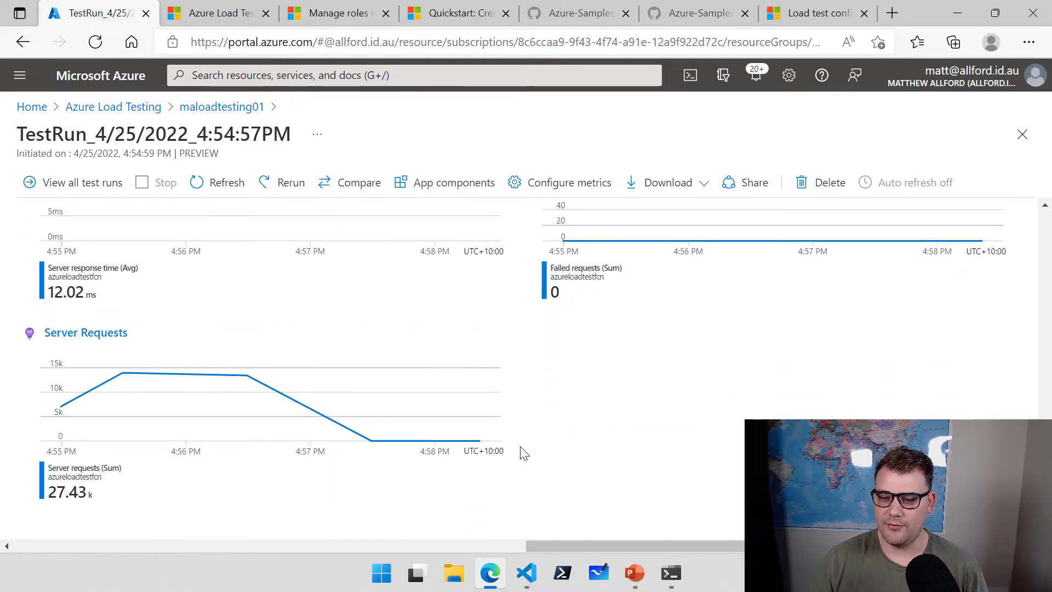
{"action": "scroll", "coordinate": [523, 452], "scroll_direction": "up", "scroll_amount": 4}
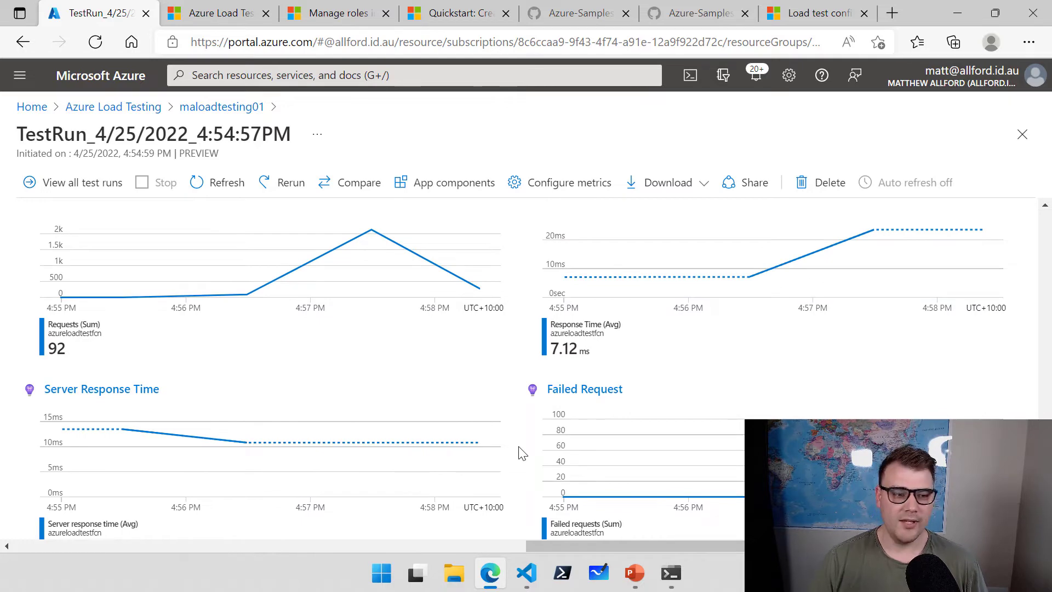
{"action": "scroll", "coordinate": [519, 429], "scroll_direction": "up", "scroll_amount": 8}
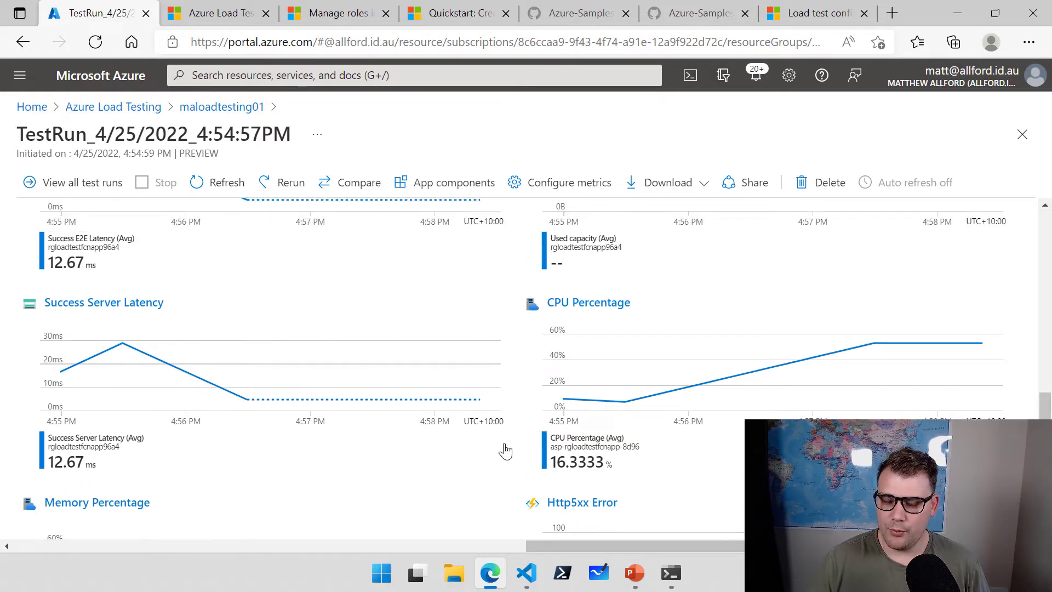
{"action": "scroll", "coordinate": [525, 445], "scroll_direction": "up", "scroll_amount": 5}
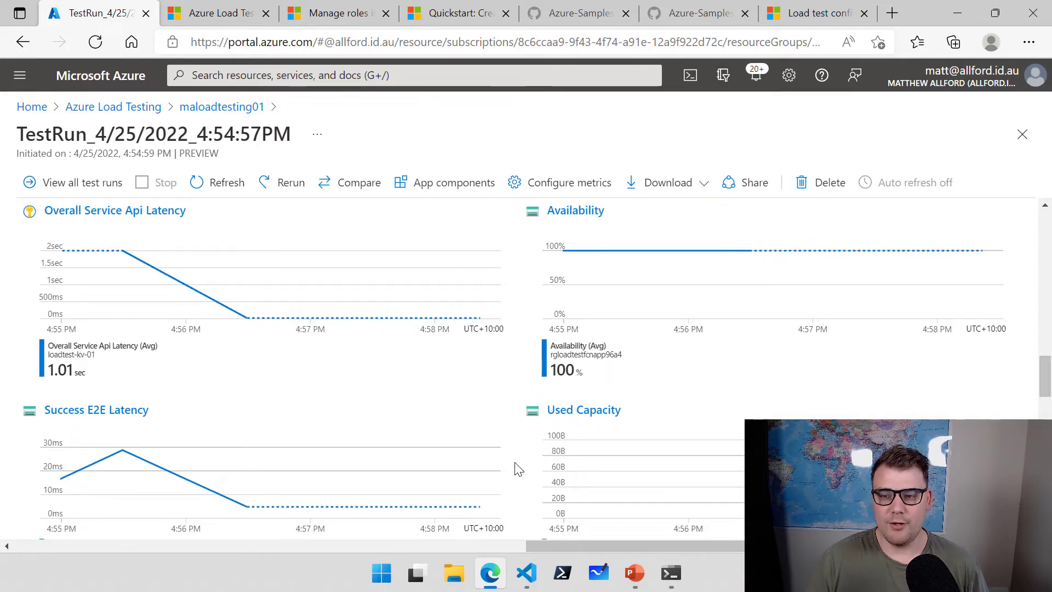
{"action": "scroll", "coordinate": [531, 460], "scroll_direction": "up", "scroll_amount": 1}
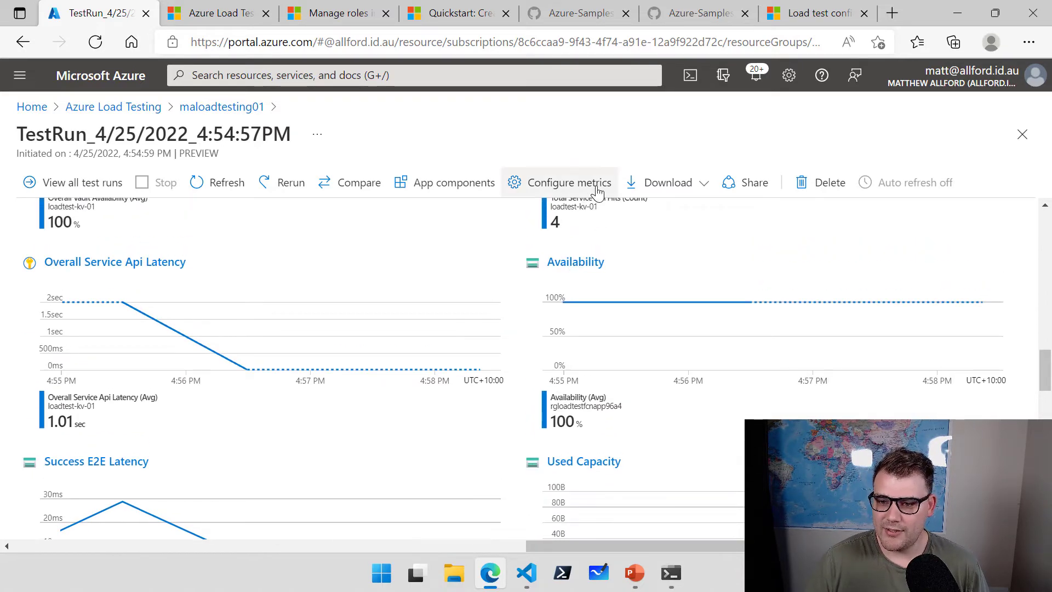
Remove the three Key Vault metrics: Availability, Total Service Api Hits and Overall Service Api Latency.
{"action": "left_click", "coordinate": [597, 187]}
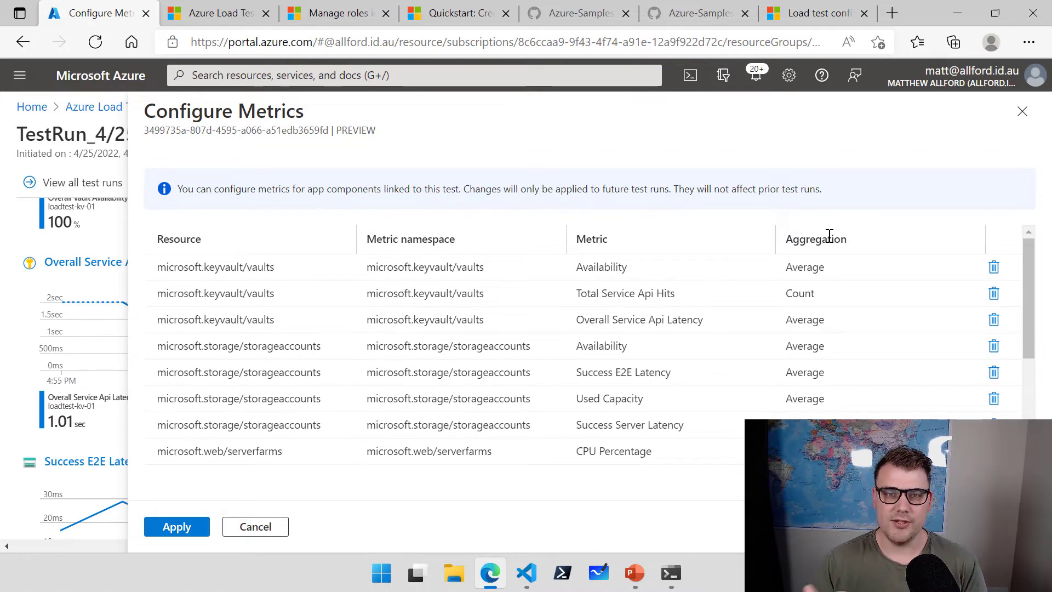
{"action": "left_click", "coordinate": [995, 268]}
{"action": "left_click", "coordinate": [994, 268]}
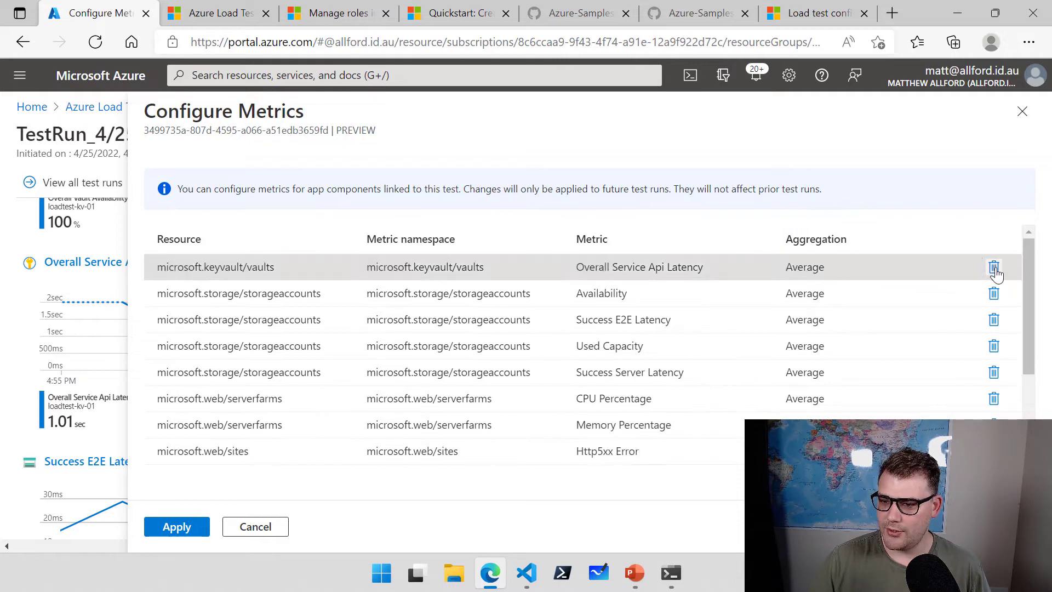
{"action": "left_click", "coordinate": [994, 268]}
{"action": "scroll", "coordinate": [477, 423], "scroll_direction": "down", "scroll_amount": 2}
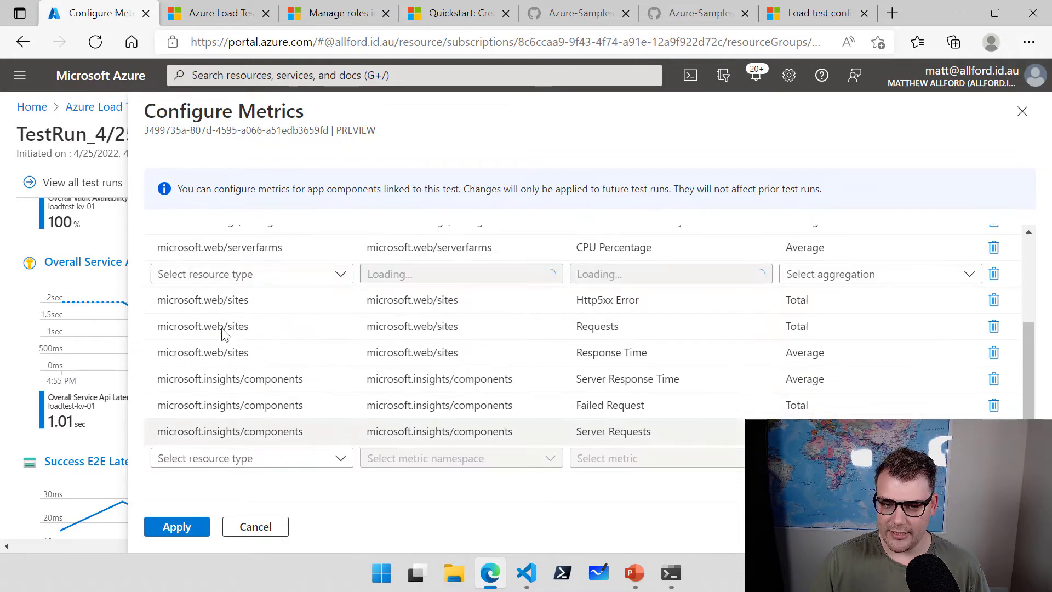
Change the Http5xx Error metric to Http Server Errors with Count aggregation and apply.
{"action": "left_click", "coordinate": [556, 300]}
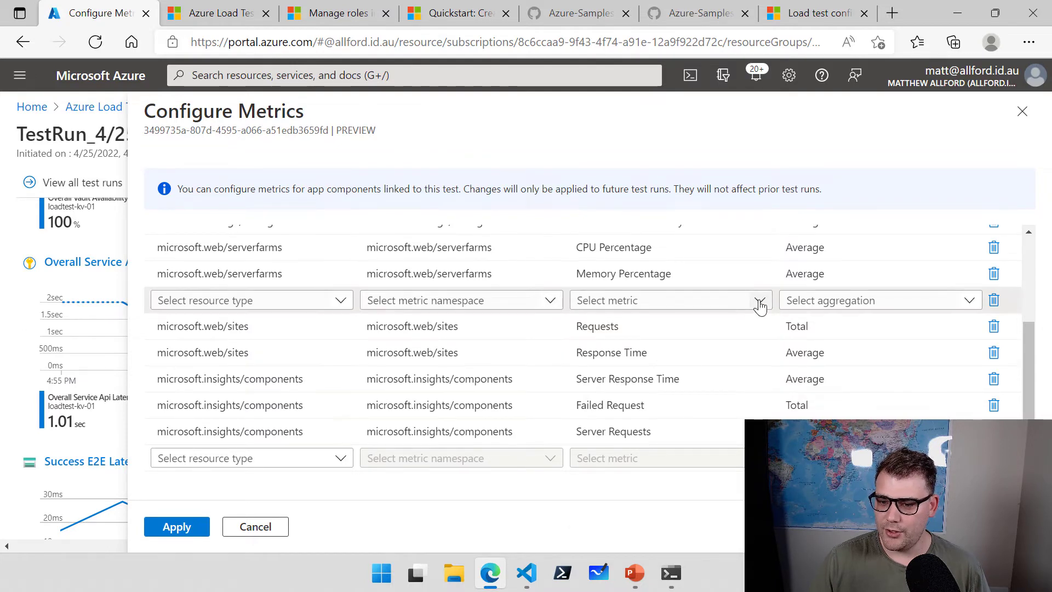
{"action": "left_click", "coordinate": [760, 303]}
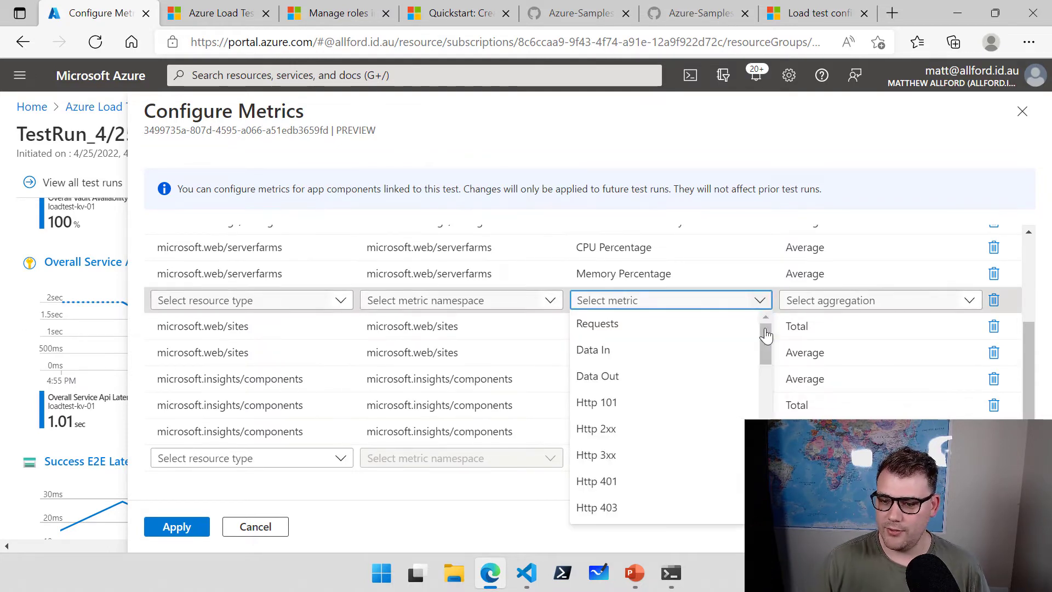
{"action": "left_click_drag", "start_coordinate": [766, 336], "coordinate": [767, 373]}
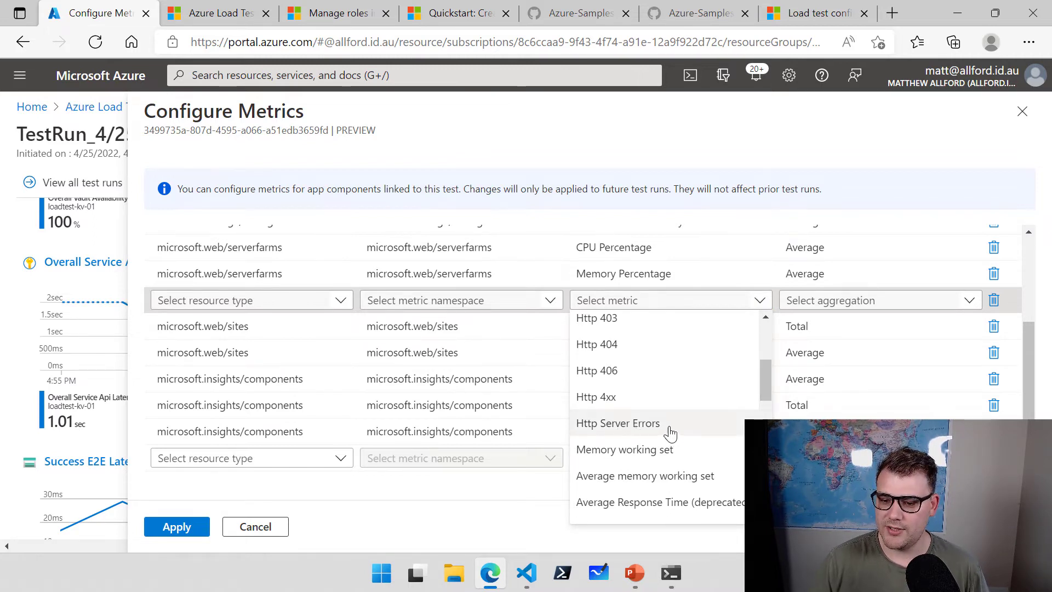
{"action": "left_click", "coordinate": [644, 430]}
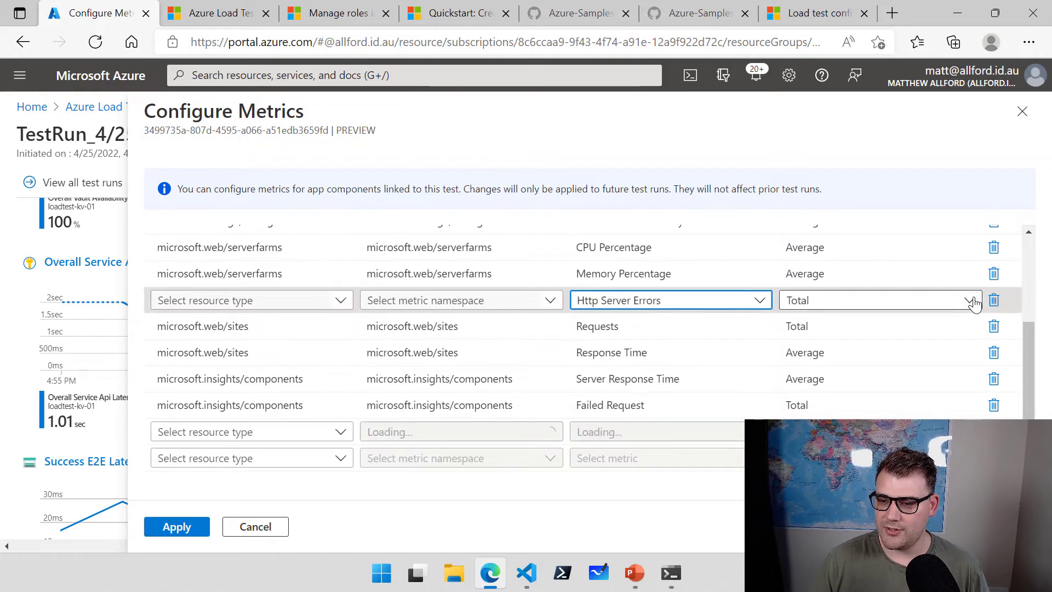
{"action": "left_click", "coordinate": [971, 302]}
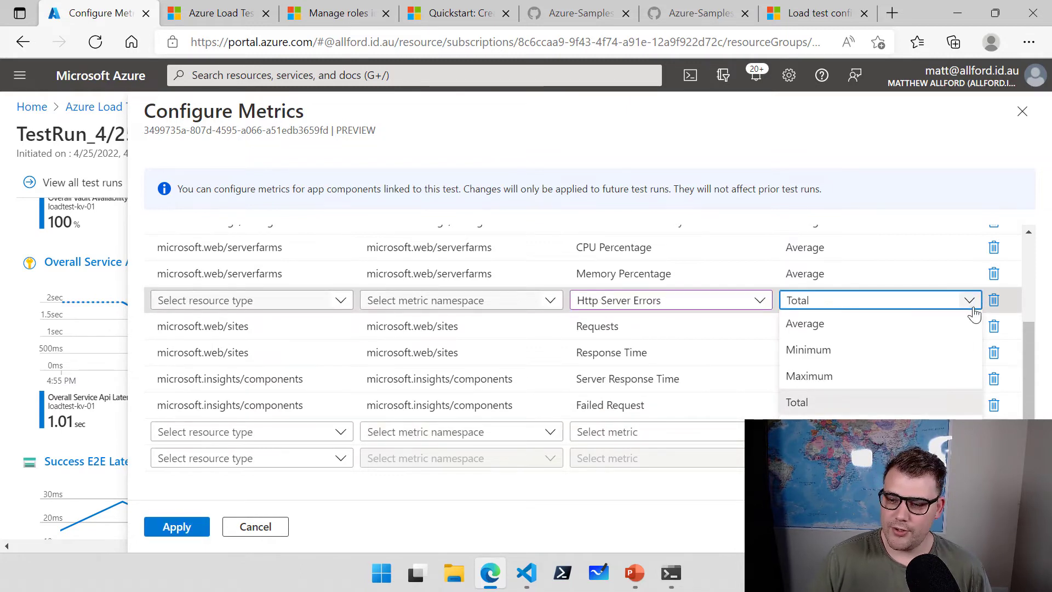
{"action": "left_click", "coordinate": [822, 429]}
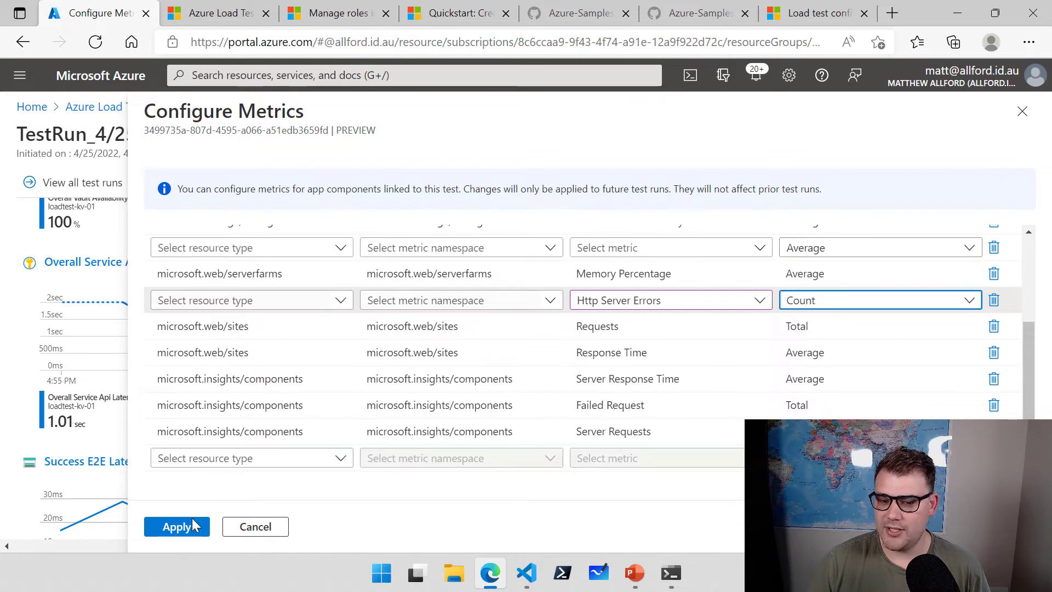
{"action": "left_click", "coordinate": [181, 528]}
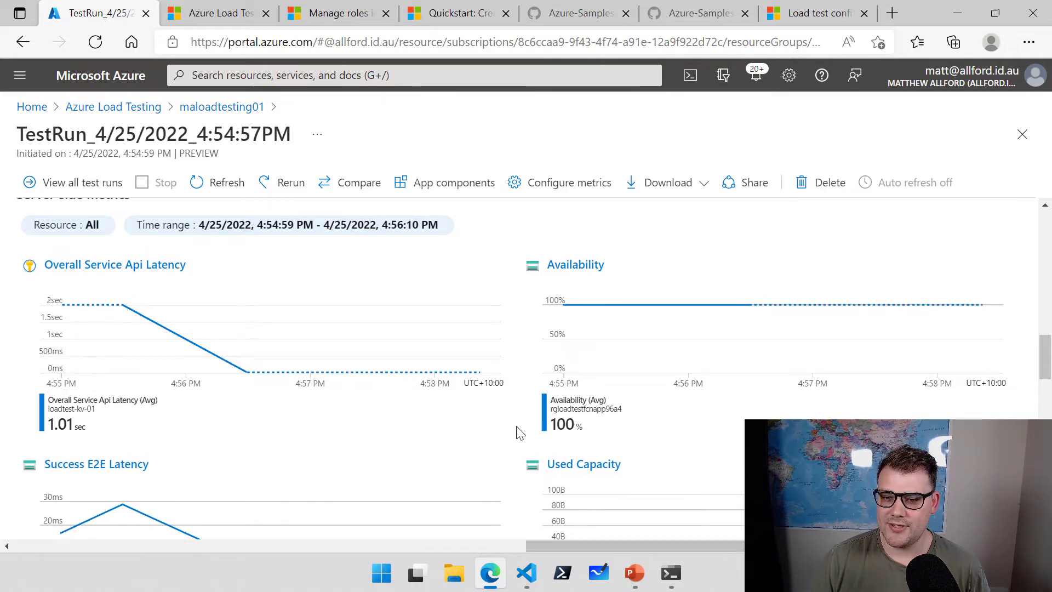
Scroll back to the top of the test run summary and bring up File Explorer.
{"action": "scroll", "coordinate": [548, 432], "scroll_direction": "up", "scroll_amount": 15}
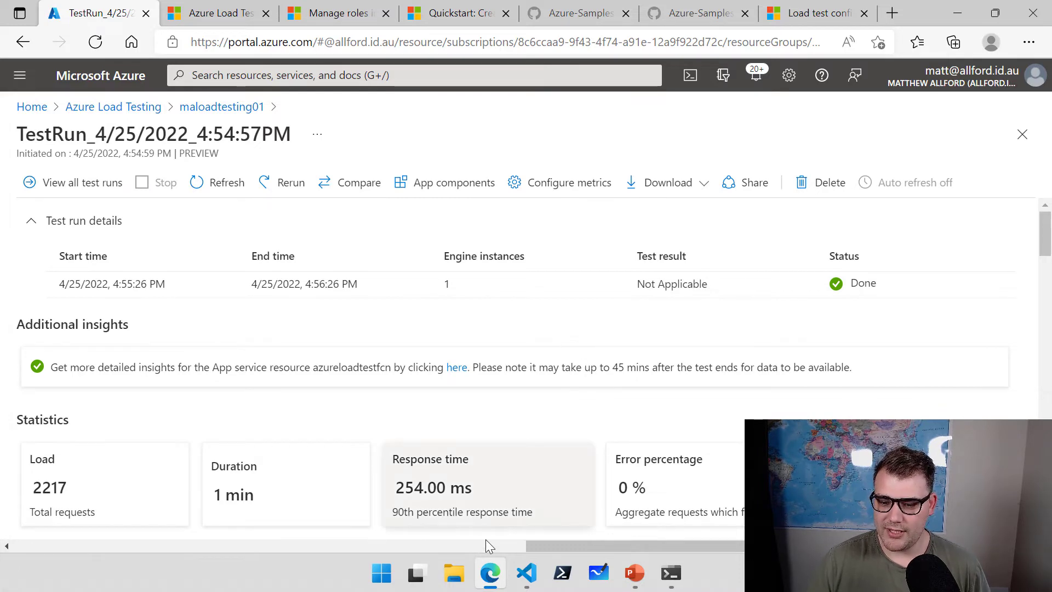
{"action": "left_click", "coordinate": [463, 575]}
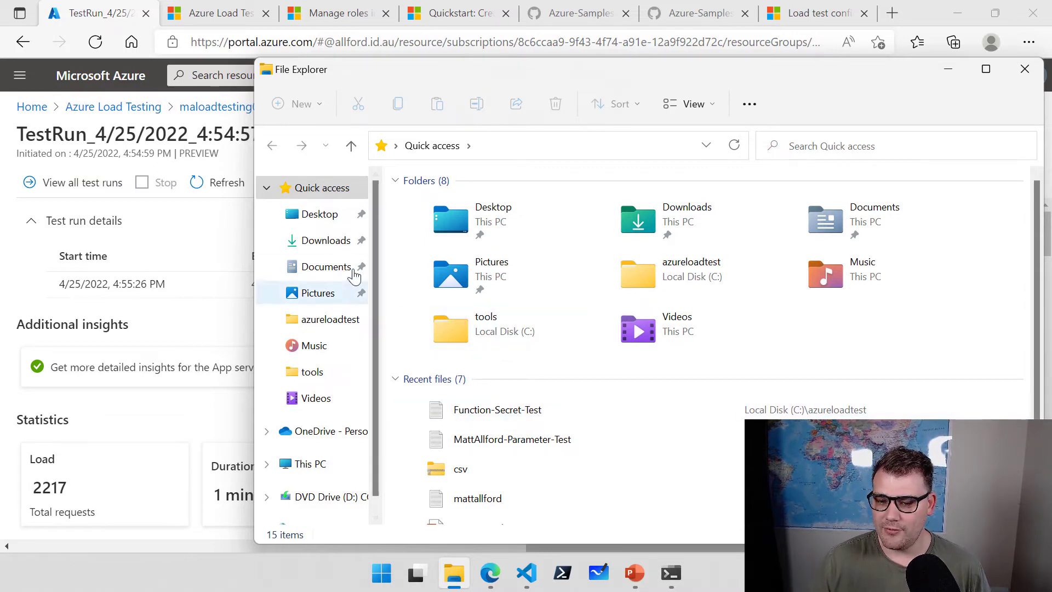
Browse to the Downloads\apache-jmeter-5.4.3\bin folder.
{"action": "left_click", "coordinate": [328, 241]}
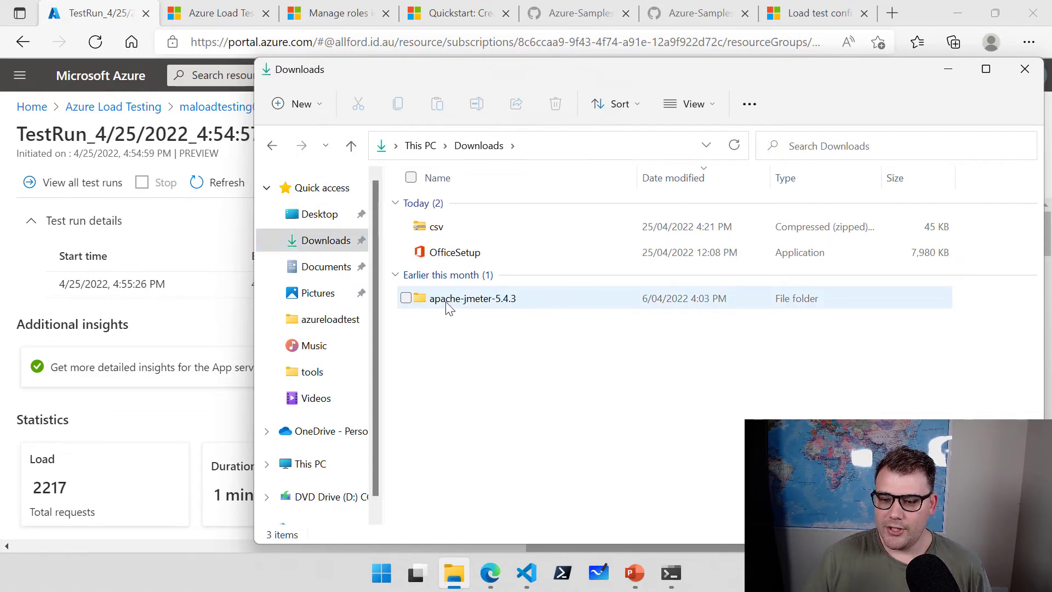
{"action": "left_click", "coordinate": [466, 303]}
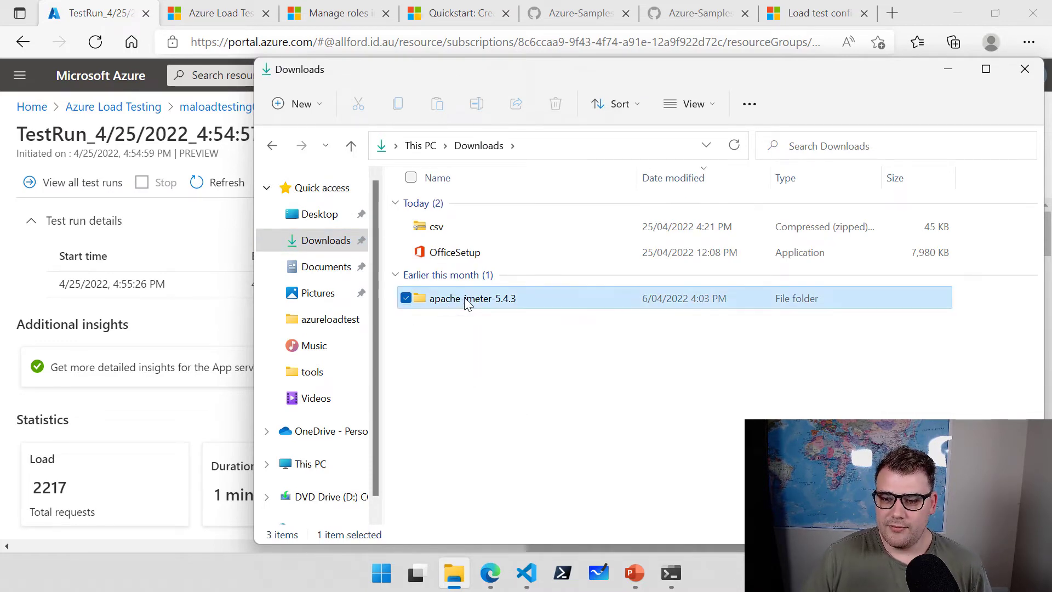
{"action": "double_click", "coordinate": [466, 303]}
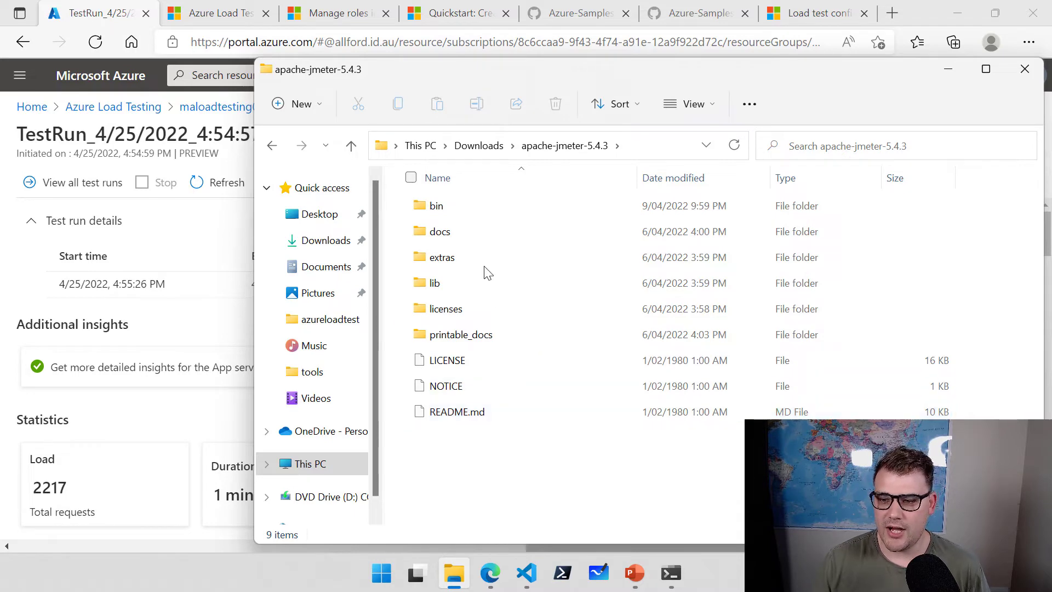
{"action": "left_click", "coordinate": [441, 211]}
{"action": "double_click", "coordinate": [443, 214]}
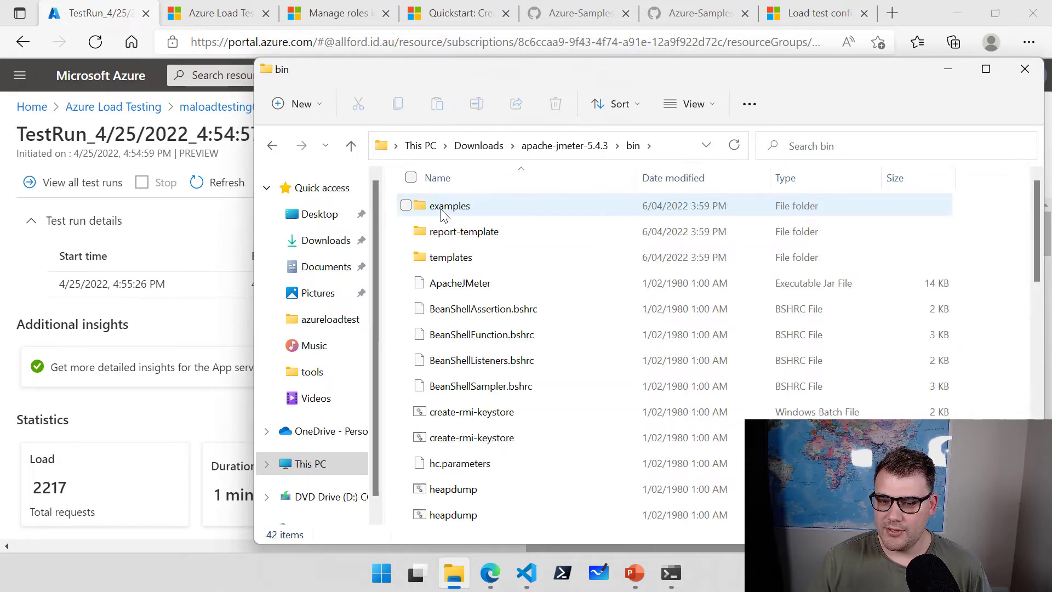
Run the jmeter Windows batch file as administrator.
{"action": "scroll", "coordinate": [599, 372], "scroll_direction": "down", "scroll_amount": 3}
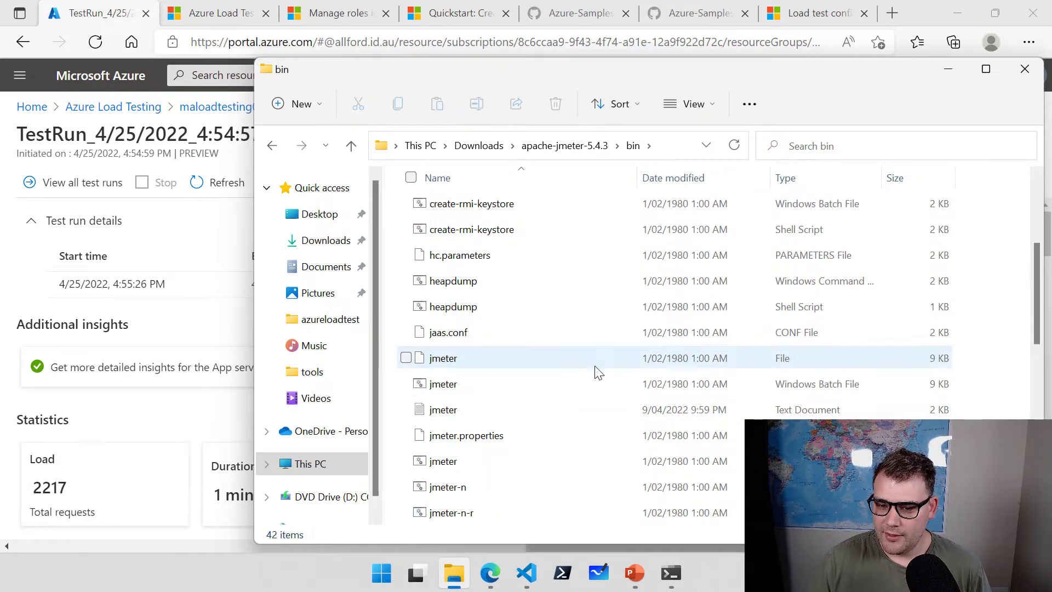
{"action": "left_click", "coordinate": [794, 383]}
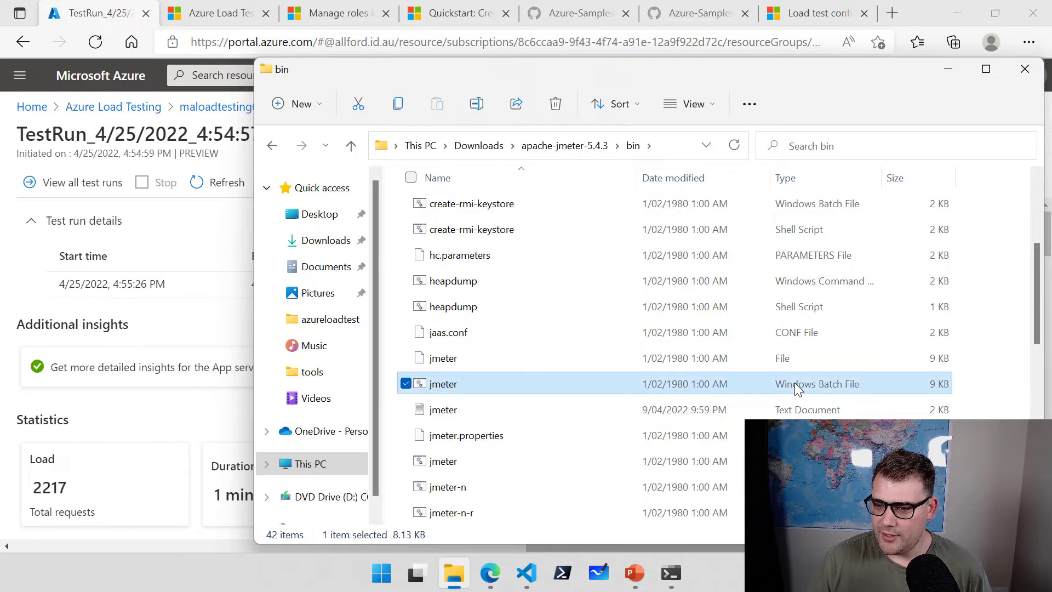
{"action": "right_click", "coordinate": [446, 388]}
{"action": "left_click", "coordinate": [518, 261]}
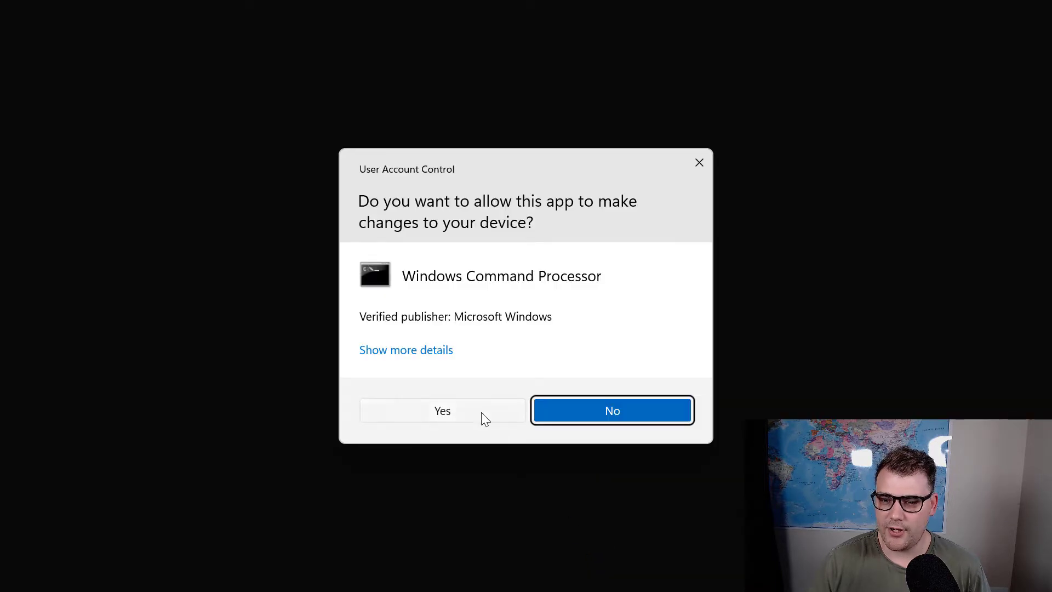
Allow the elevated command processor, then bring the JMeter window to the front maximized.
{"action": "left_click", "coordinate": [481, 412]}
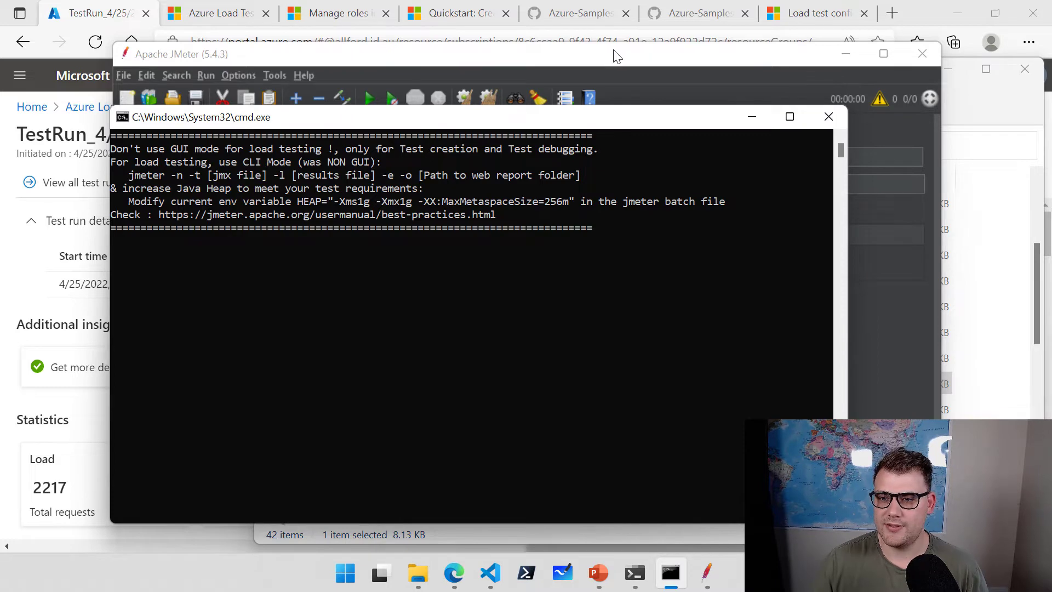
{"action": "left_click_drag", "start_coordinate": [602, 51], "coordinate": [632, 38]}
{"action": "double_click", "coordinate": [632, 38]}
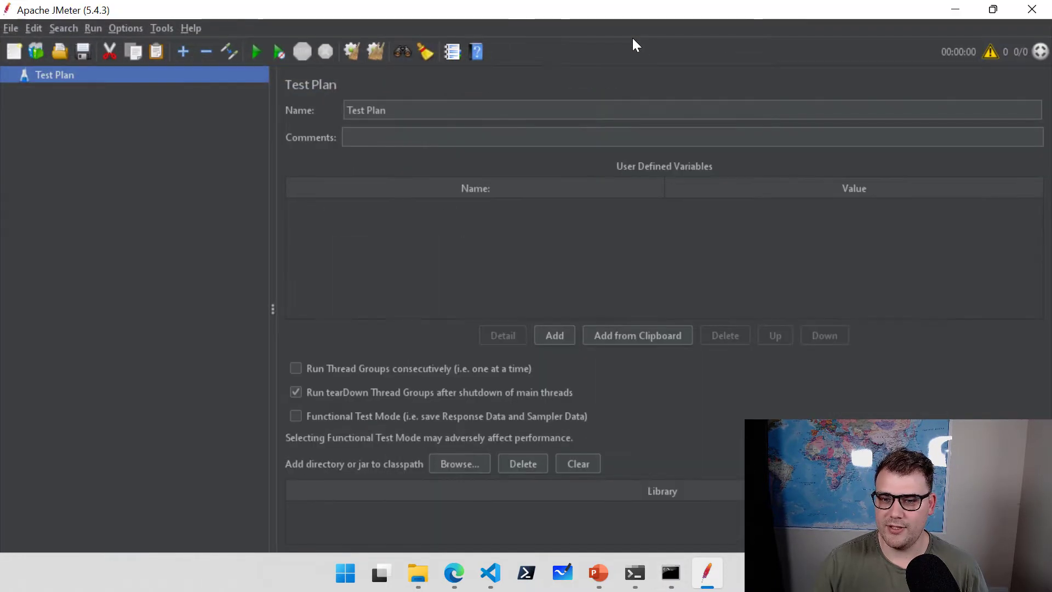
Open C:\azureloadtest\Function-Secret-Test.jmx from JMeter's File > Open dialog.
{"action": "left_click", "coordinate": [15, 28]}
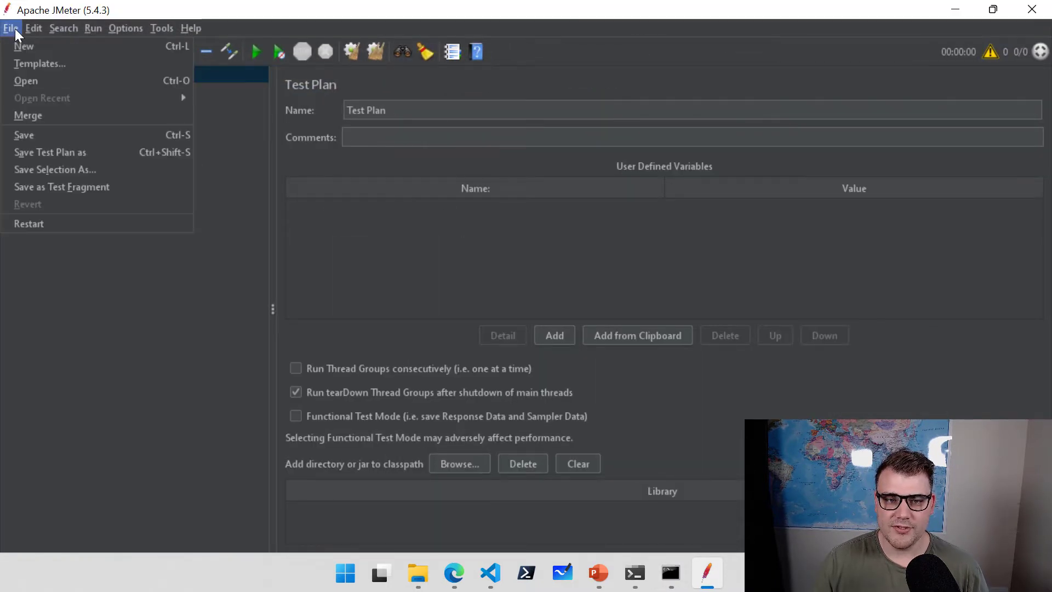
{"action": "left_click", "coordinate": [29, 81]}
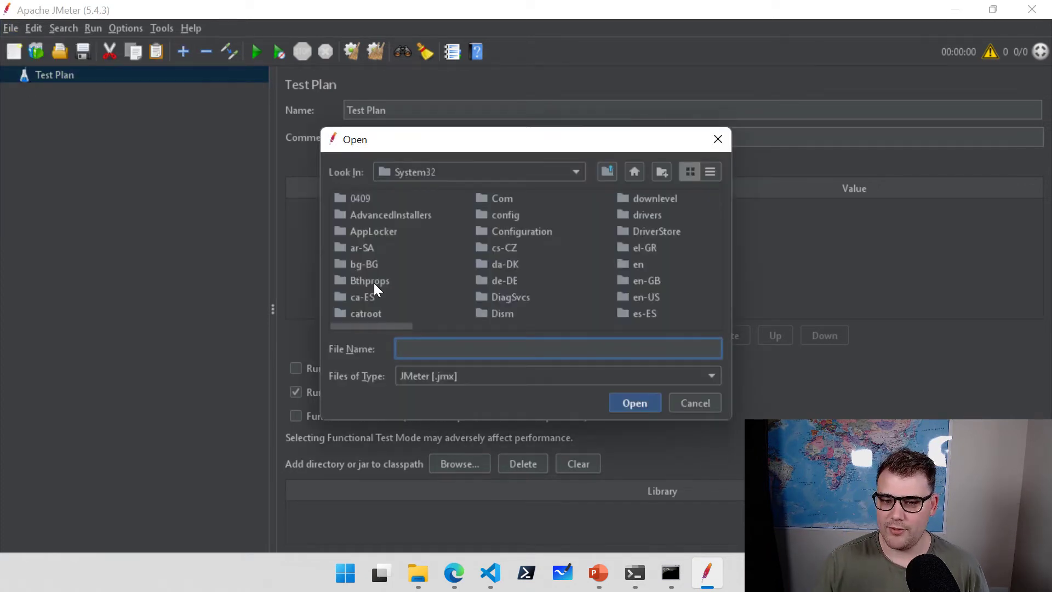
{"action": "left_click", "coordinate": [576, 175]}
{"action": "scroll", "coordinate": [482, 247], "scroll_direction": "up", "scroll_amount": 3}
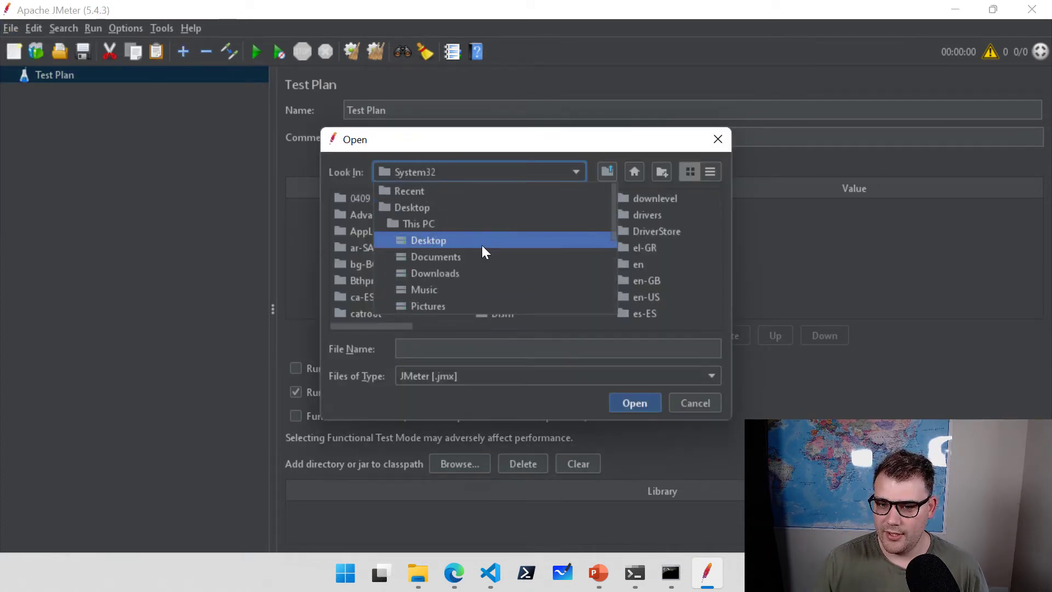
{"action": "left_click", "coordinate": [425, 224]}
{"action": "left_click", "coordinate": [400, 297]}
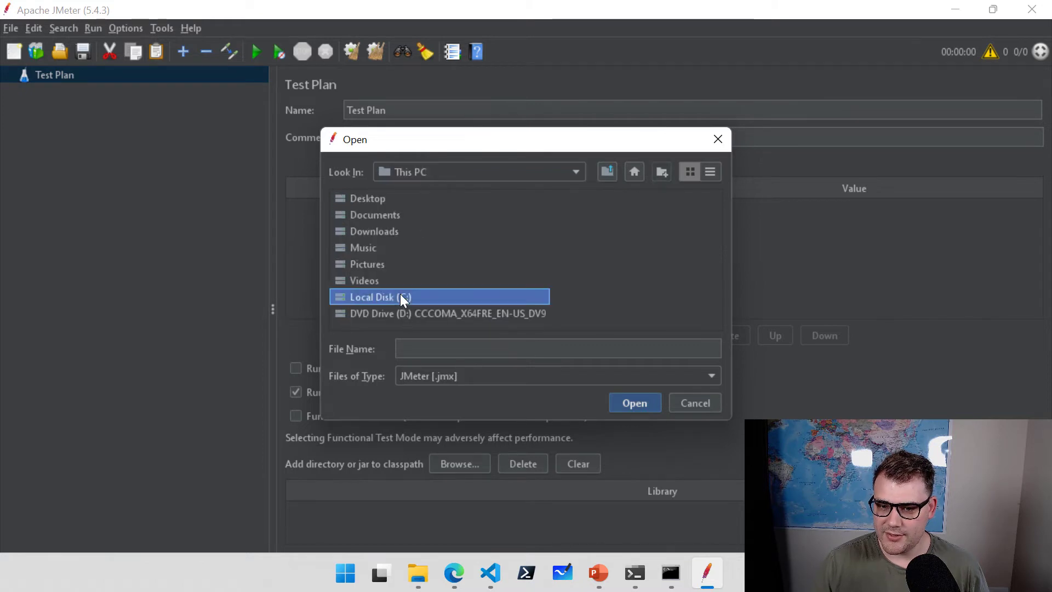
{"action": "double_click", "coordinate": [399, 298]}
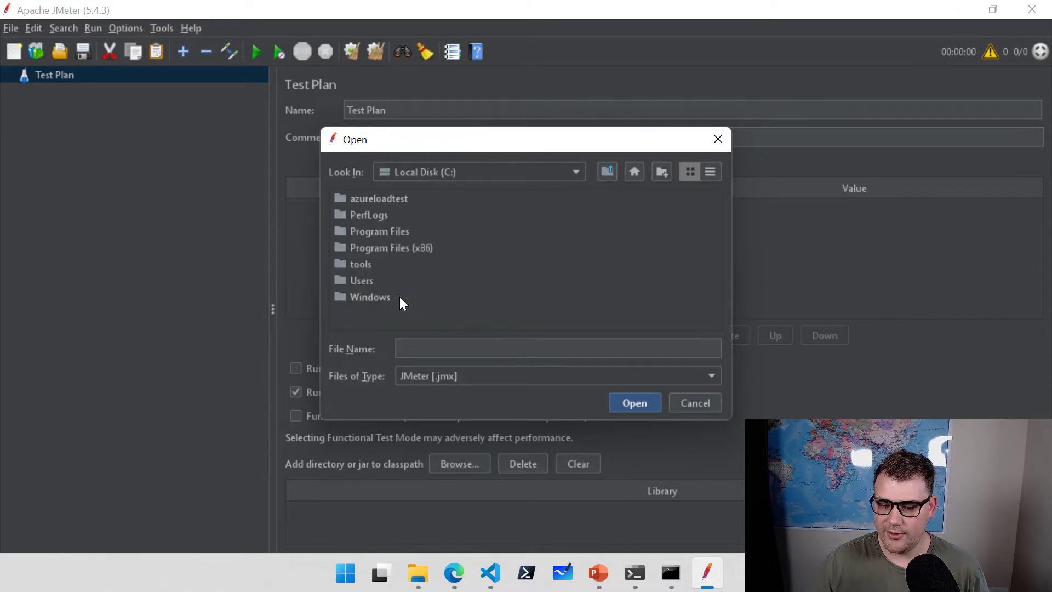
{"action": "left_click", "coordinate": [389, 199]}
{"action": "double_click", "coordinate": [389, 199]}
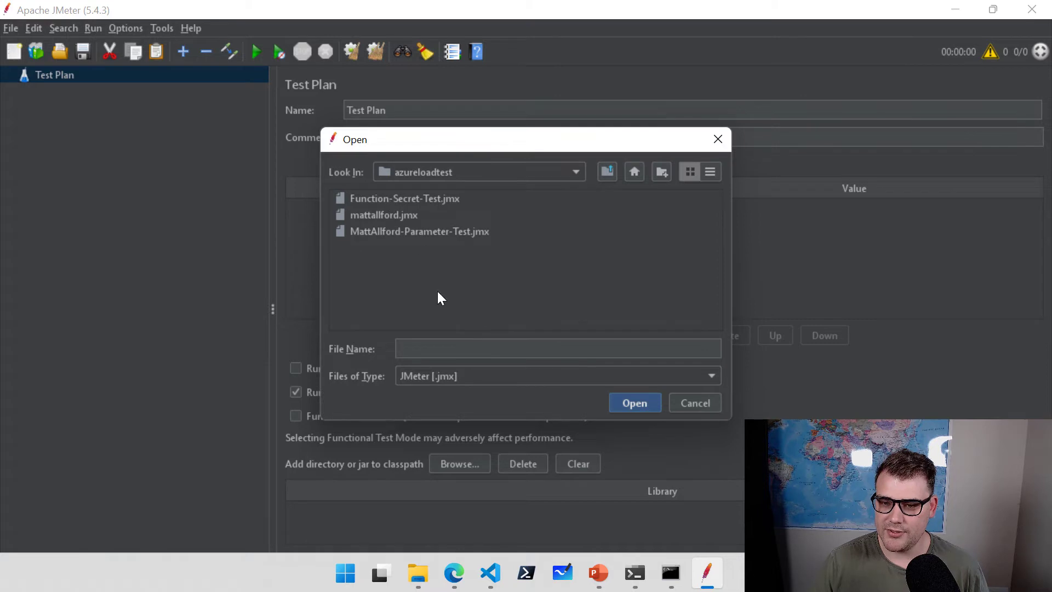
{"action": "double_click", "coordinate": [413, 201]}
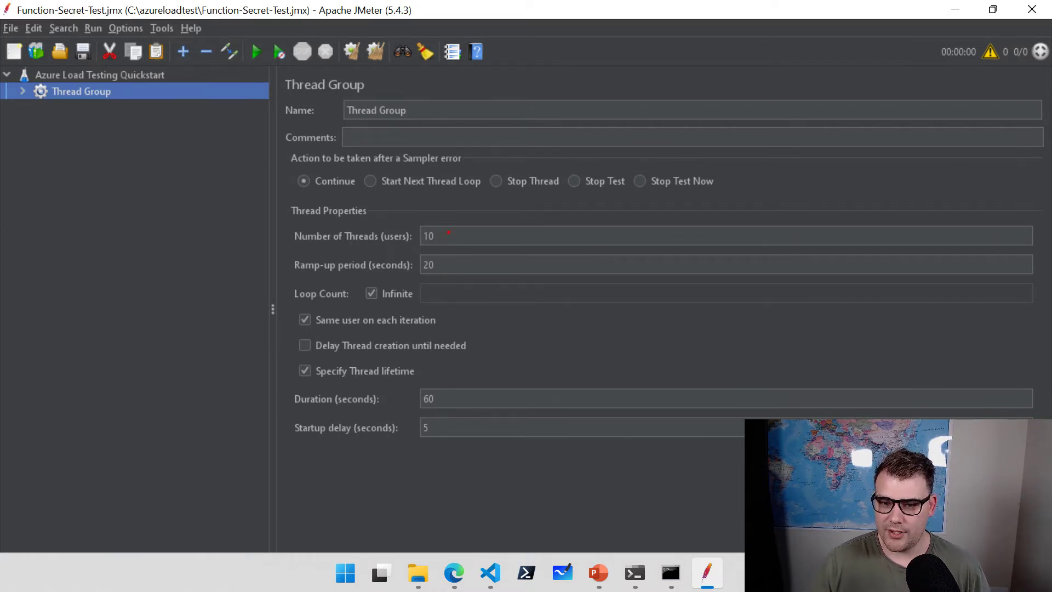
Highlight the Thread Group's 10 threads, 20 s ramp-up and 60 s duration for viewers.
{"action": "left_click_drag", "start_coordinate": [449, 232], "coordinate": [527, 206]}
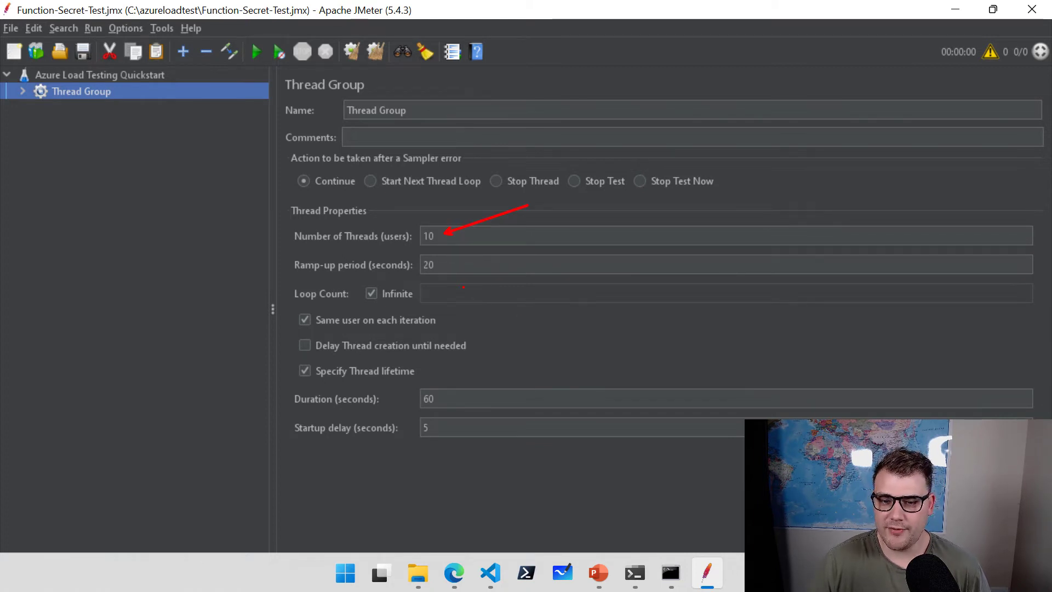
{"action": "left_click_drag", "start_coordinate": [490, 239], "coordinate": [500, 230]}
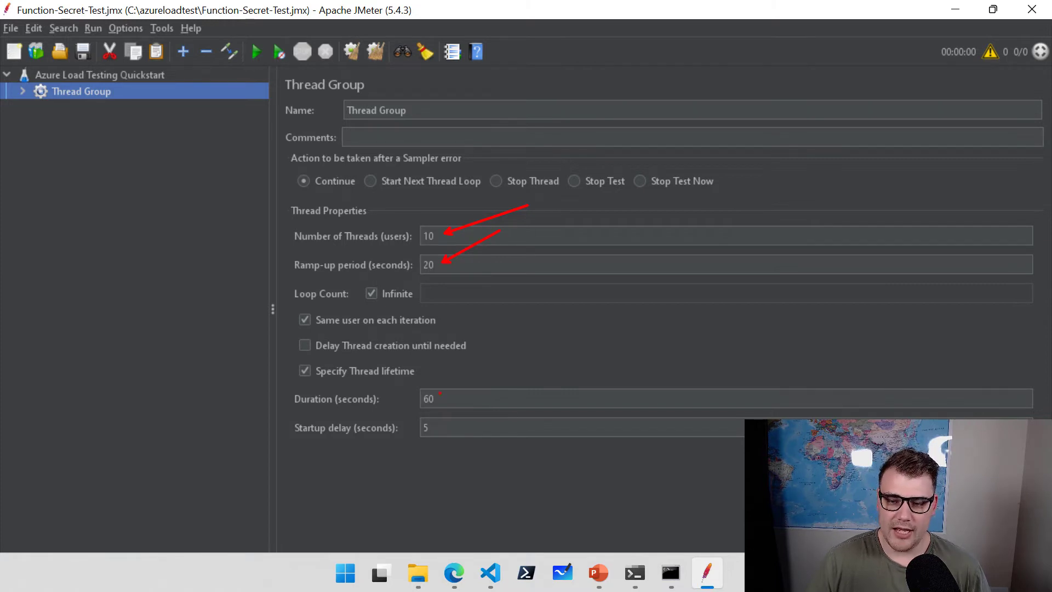
{"action": "left_click_drag", "start_coordinate": [531, 348], "coordinate": [440, 392]}
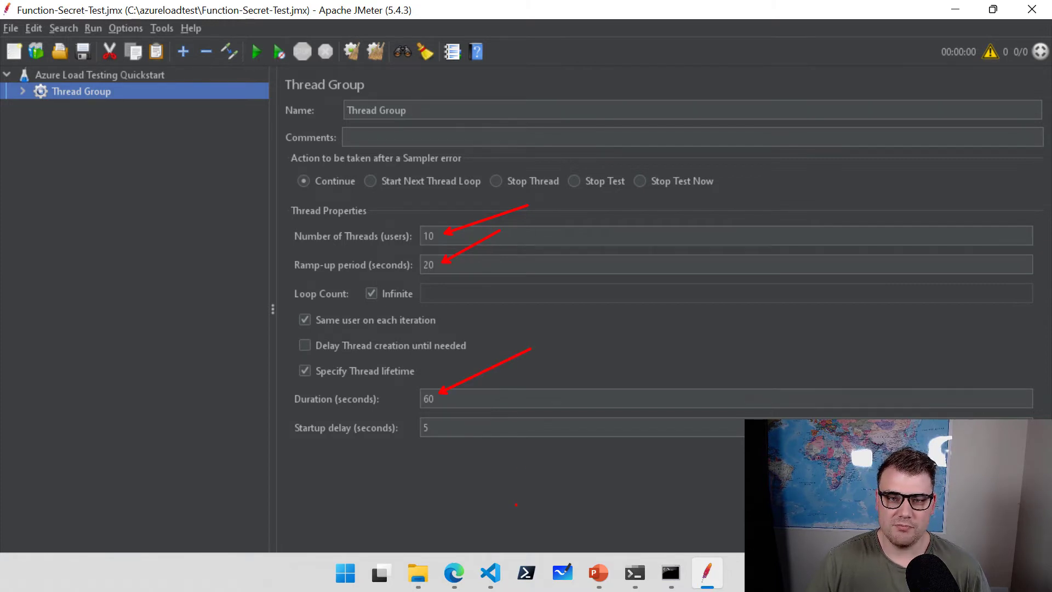
{"action": "key", "text": "Escape"}
Change the Thread Group duration to 120 seconds and expand its node.
{"action": "left_click", "coordinate": [446, 399]}
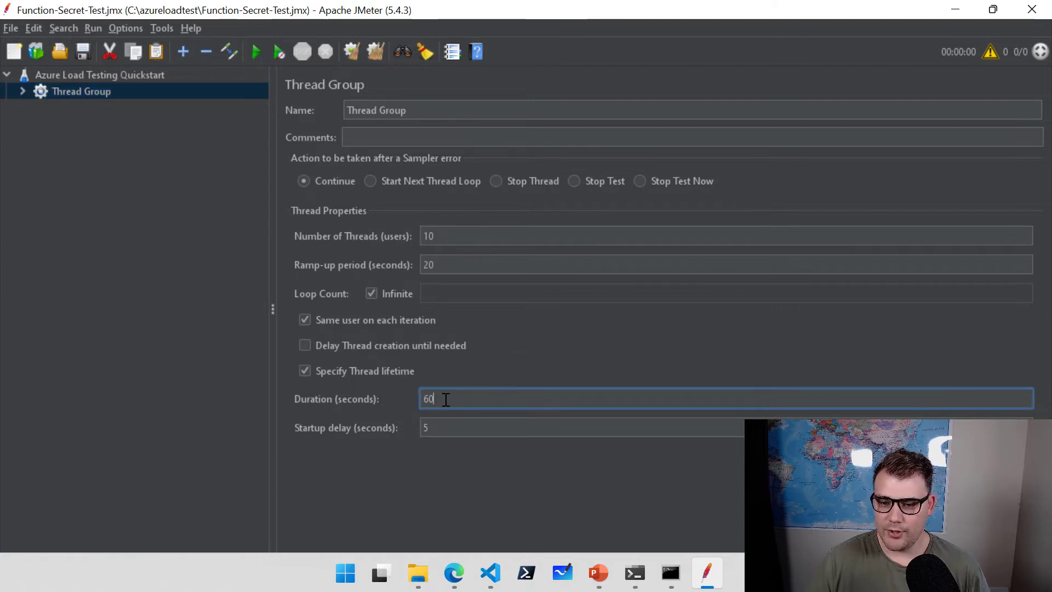
{"action": "key", "text": "BackSpace"}
{"action": "key", "text": "BackSpace"}
{"action": "type", "text": "1"}
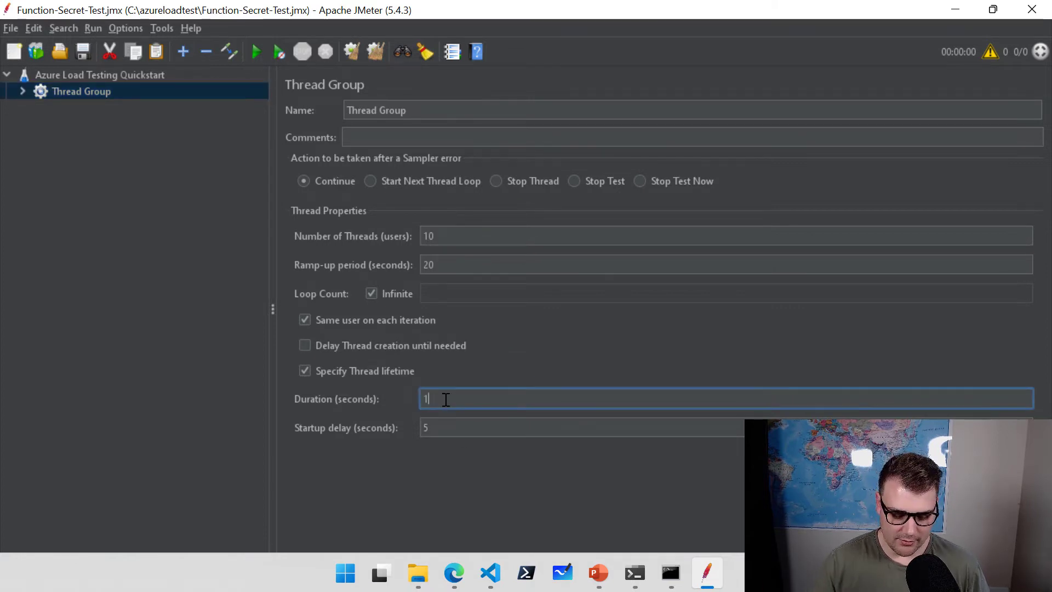
{"action": "type", "text": "20"}
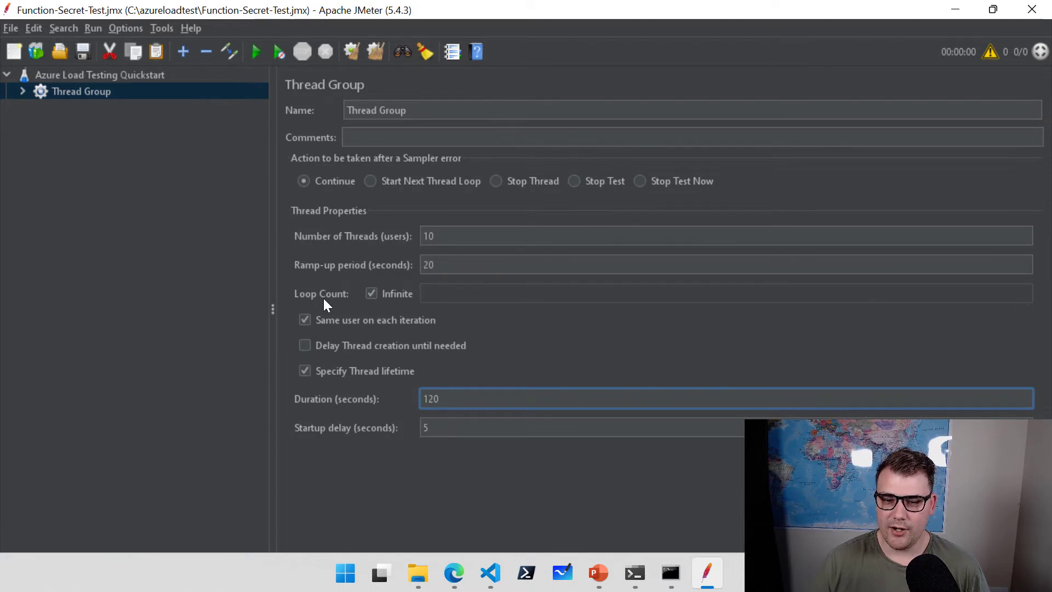
{"action": "left_click", "coordinate": [12, 28]}
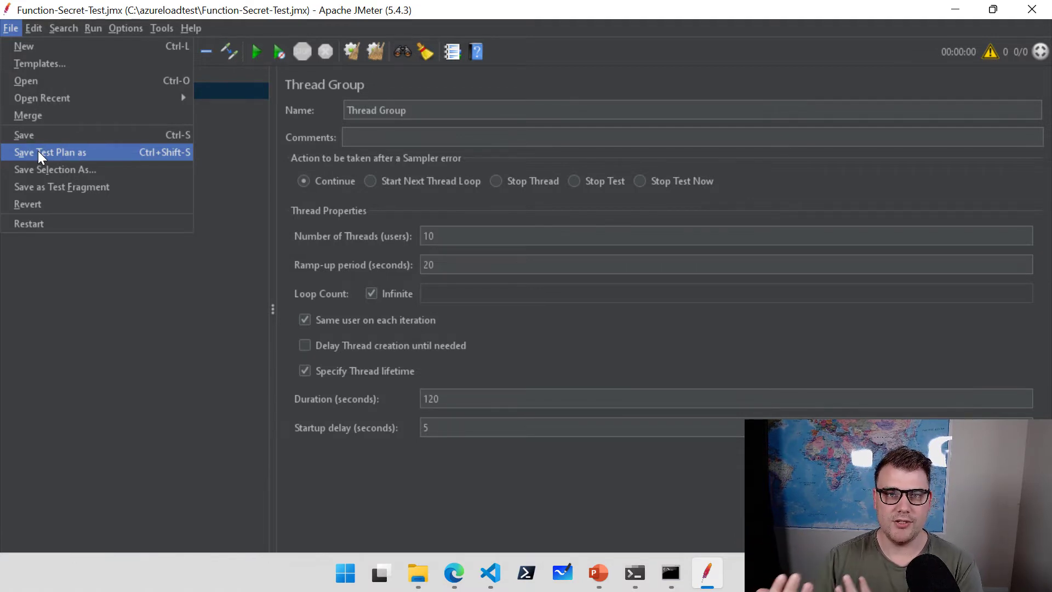
{"action": "left_click", "coordinate": [465, 318]}
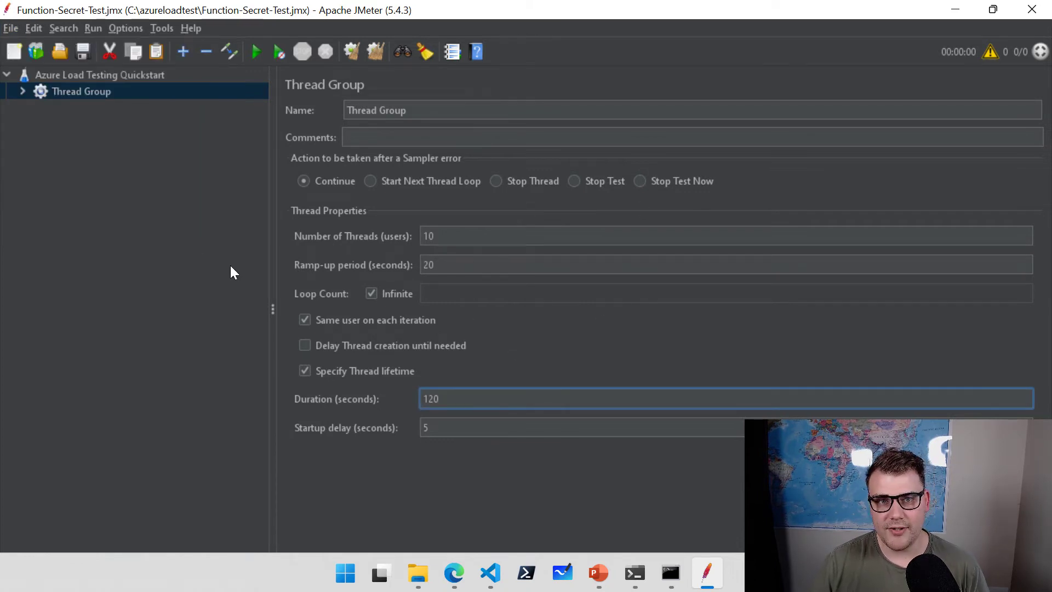
{"action": "left_click", "coordinate": [23, 91]}
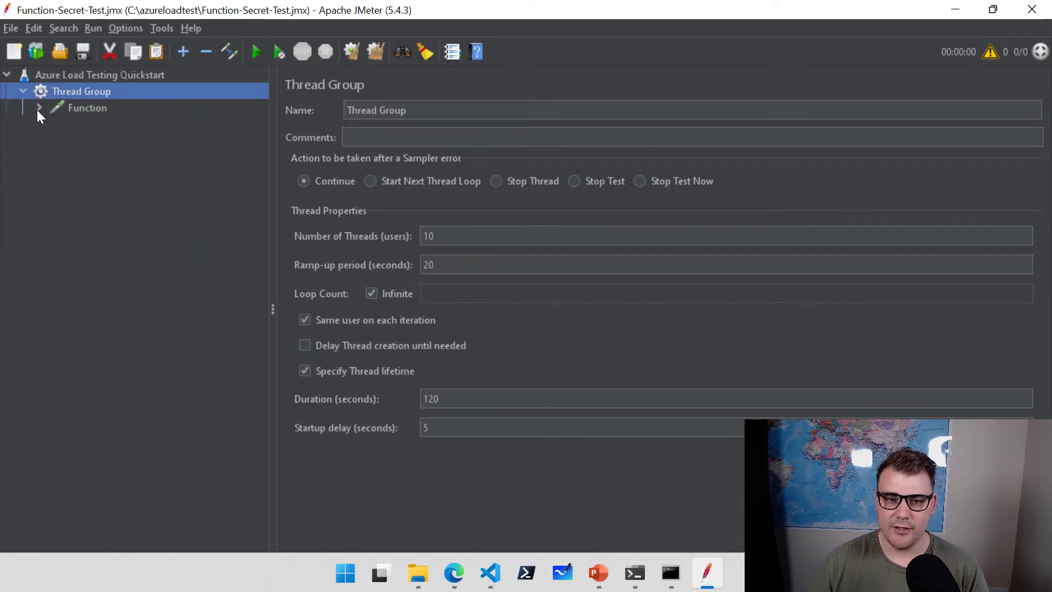
Select the Function HTTP Request and enlarge its comments area.
{"action": "left_click", "coordinate": [38, 109]}
{"action": "left_click", "coordinate": [84, 108]}
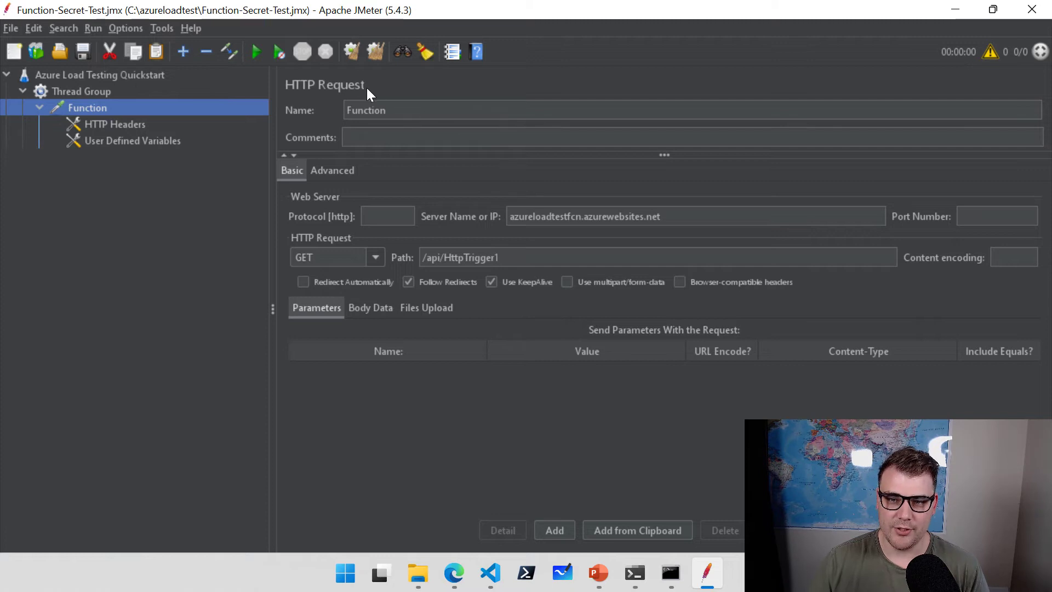
{"action": "left_click", "coordinate": [404, 111]}
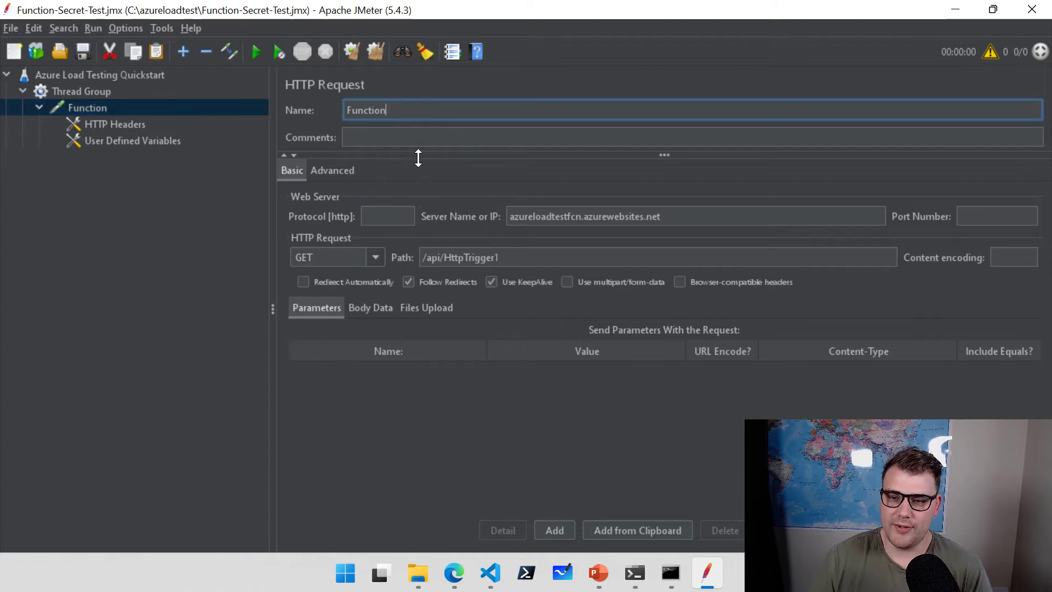
{"action": "left_click_drag", "start_coordinate": [421, 156], "coordinate": [421, 191]}
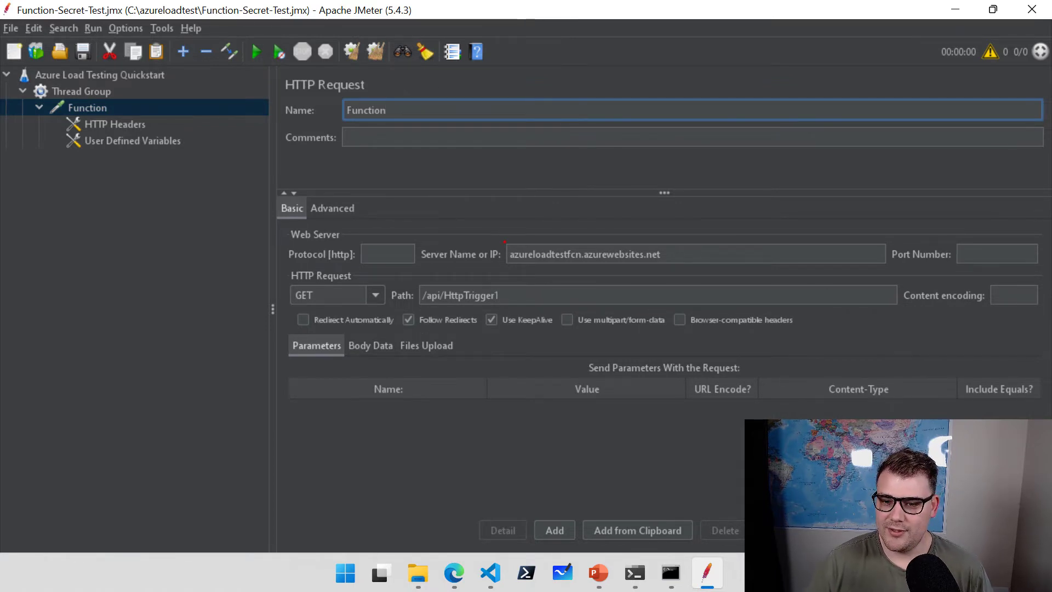
Highlight the server name and /api/HttpTrigger1 path, then switch the method from GET to POST.
{"action": "mouse_move", "coordinate": [510, 246]}
{"action": "left_mouse_down"}
{"action": "mouse_move", "coordinate": [623, 247]}
{"action": "mouse_move", "coordinate": [675, 268]}
{"action": "left_mouse_up"}
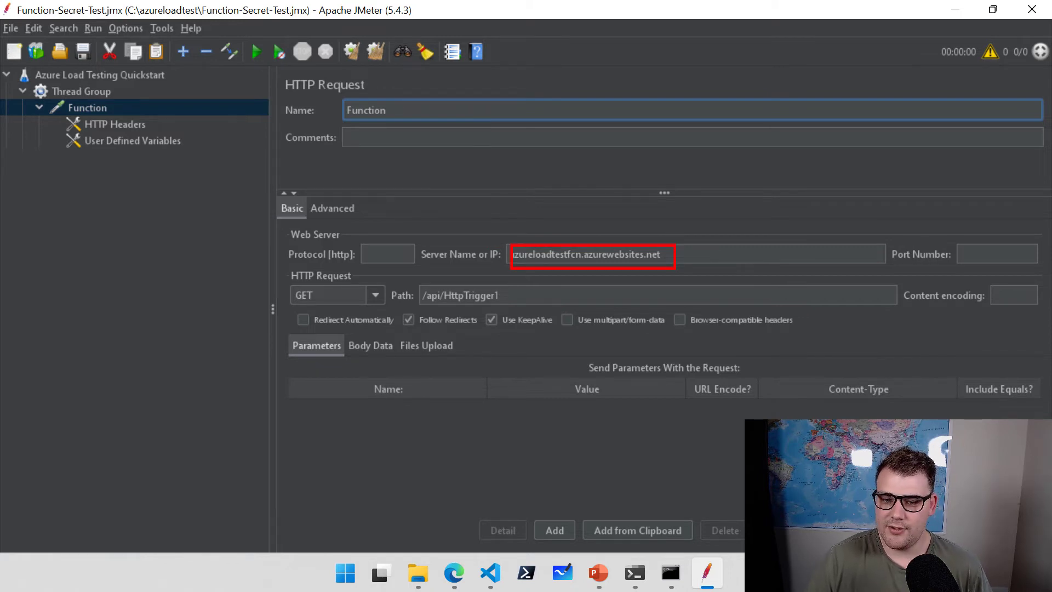
{"action": "left_click_drag", "start_coordinate": [310, 265], "coordinate": [358, 177]}
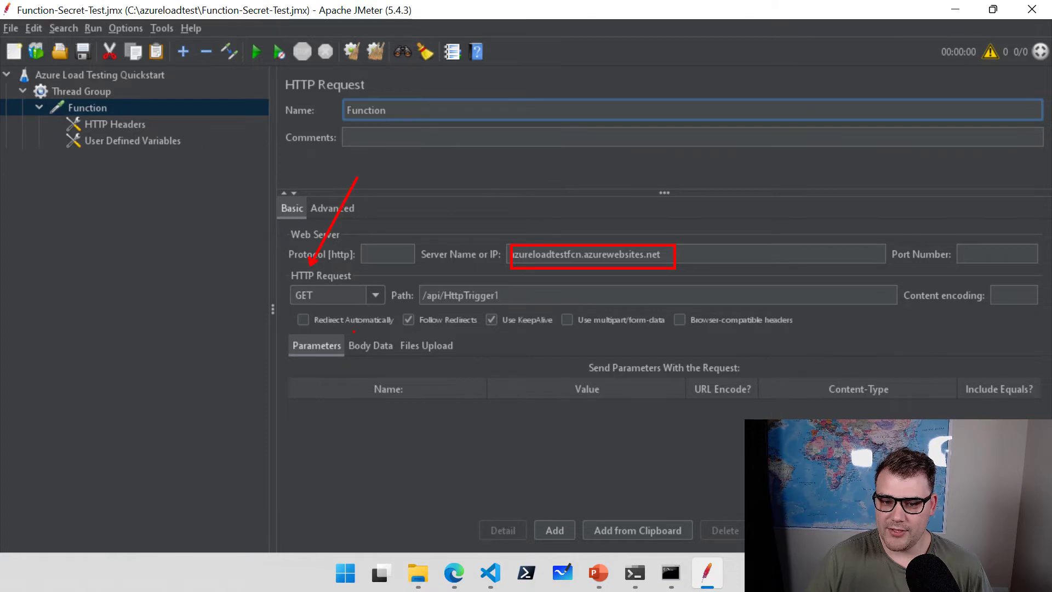
{"action": "left_click_drag", "start_coordinate": [460, 308], "coordinate": [484, 396]}
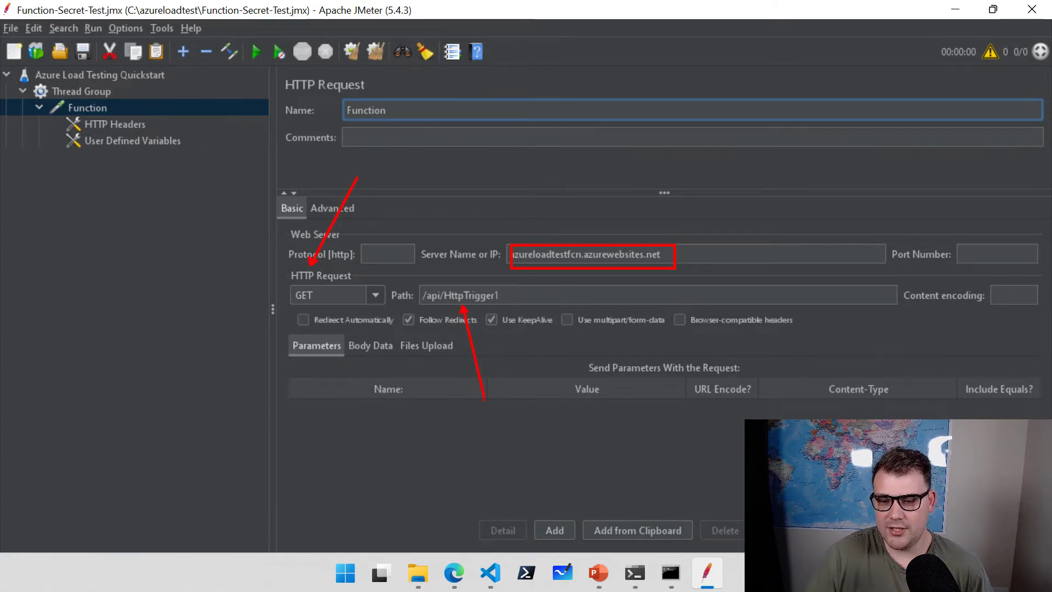
{"action": "key", "text": "Escape"}
{"action": "left_click", "coordinate": [376, 296]}
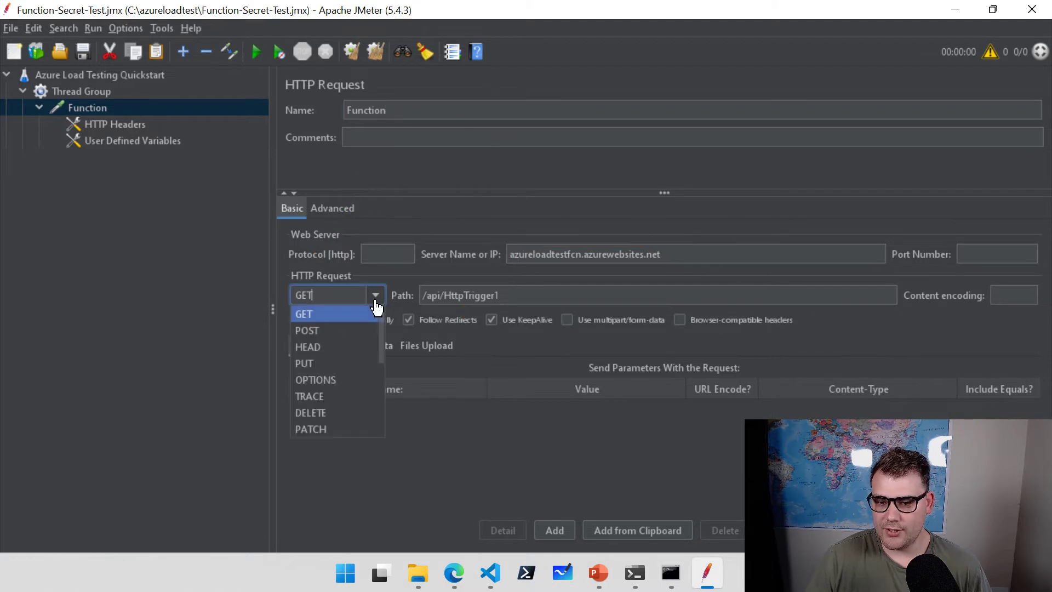
{"action": "left_click", "coordinate": [310, 331]}
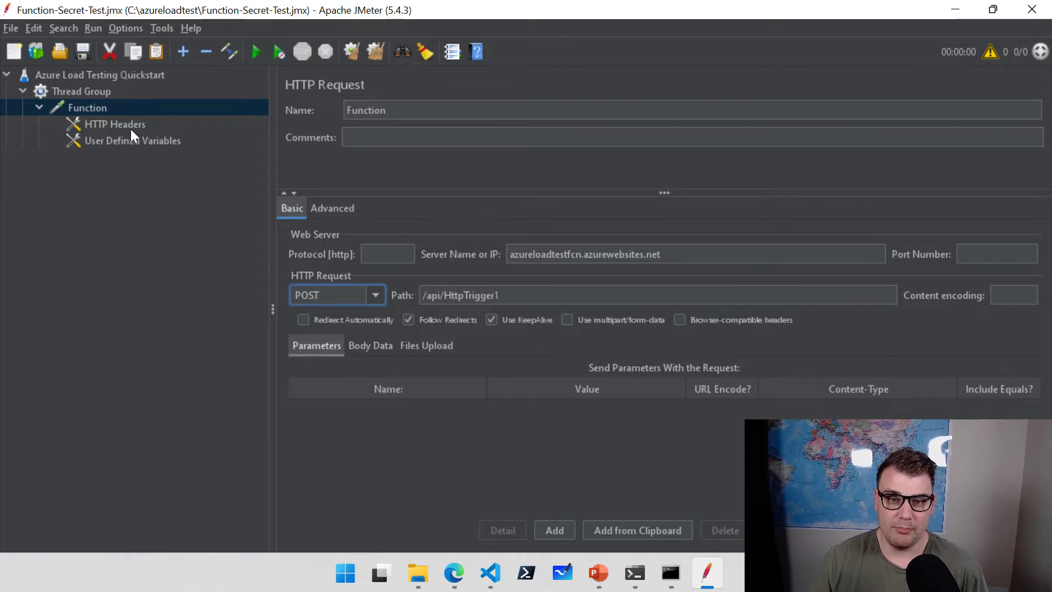
Review the HTTP headers and User Defined Variables, highlighting udv_functionKey.
{"action": "left_click", "coordinate": [117, 125]}
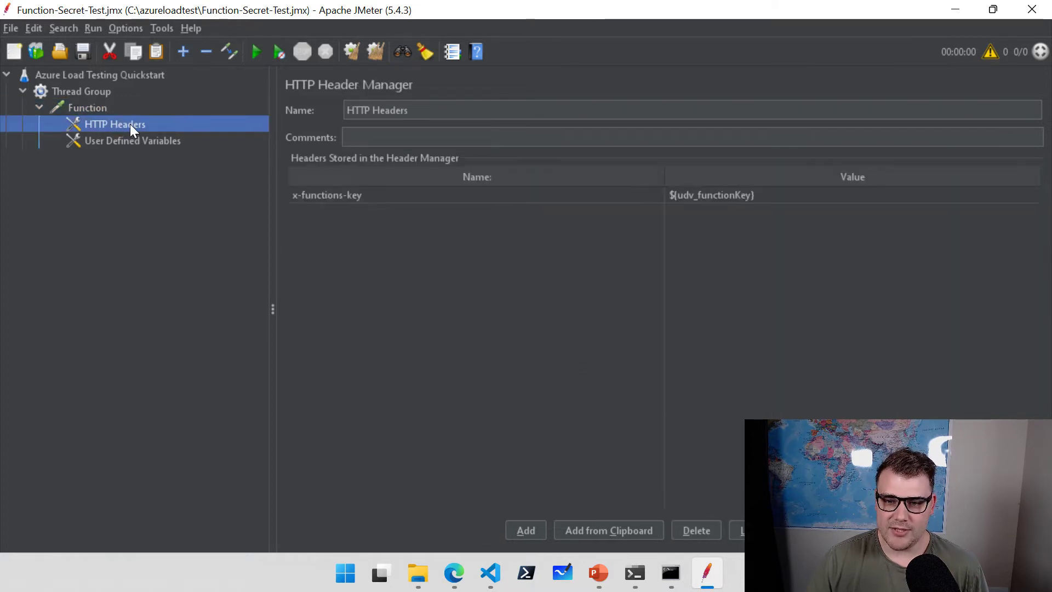
{"action": "left_click", "coordinate": [373, 243]}
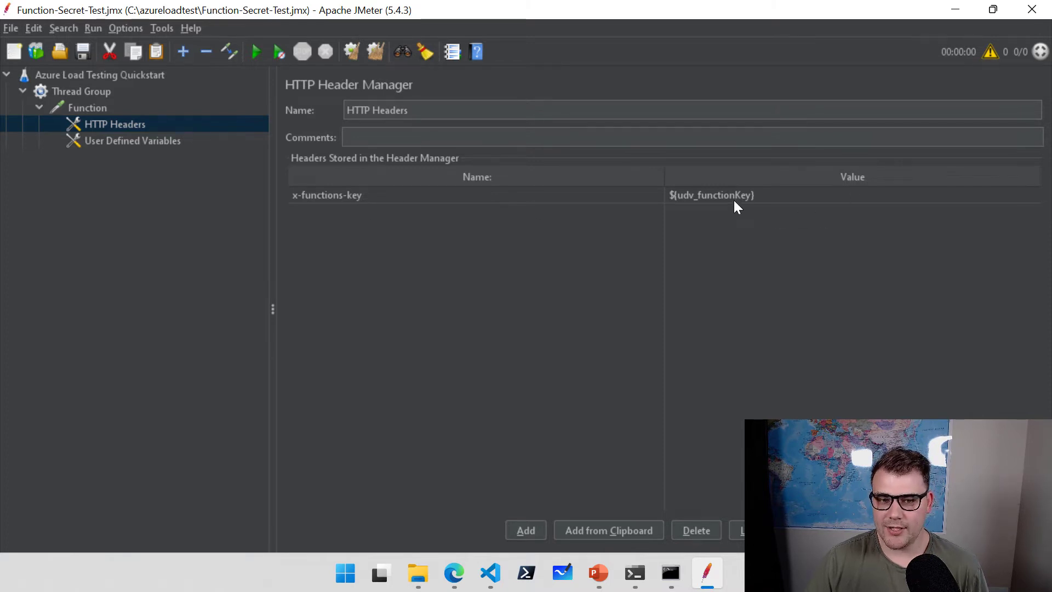
{"action": "left_click", "coordinate": [140, 142]}
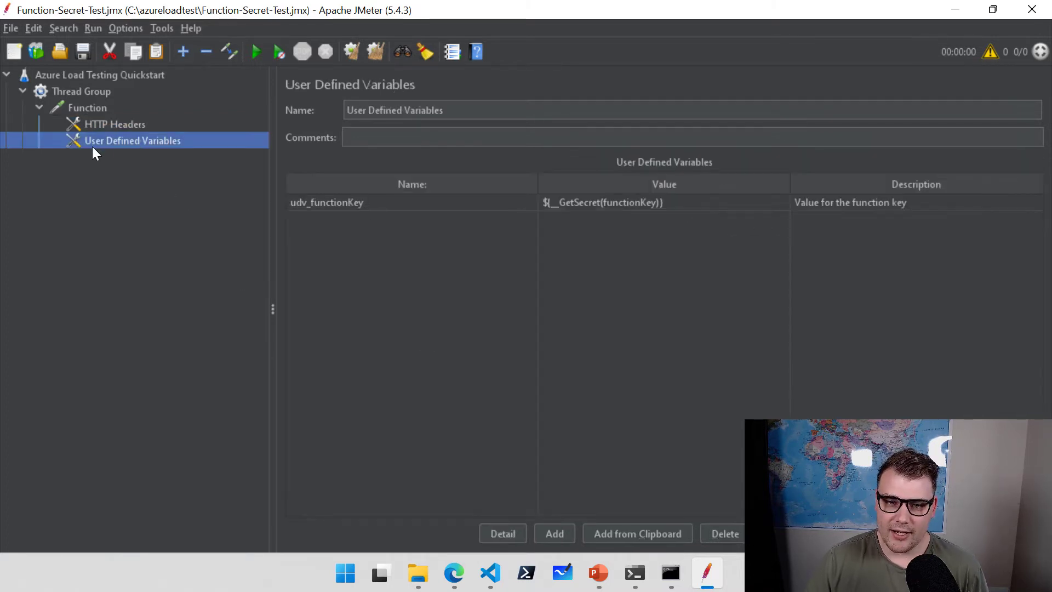
{"action": "left_click", "coordinate": [409, 295]}
{"action": "key", "text": "ctrl+2"}
{"action": "left_click_drag", "start_coordinate": [333, 212], "coordinate": [333, 294]}
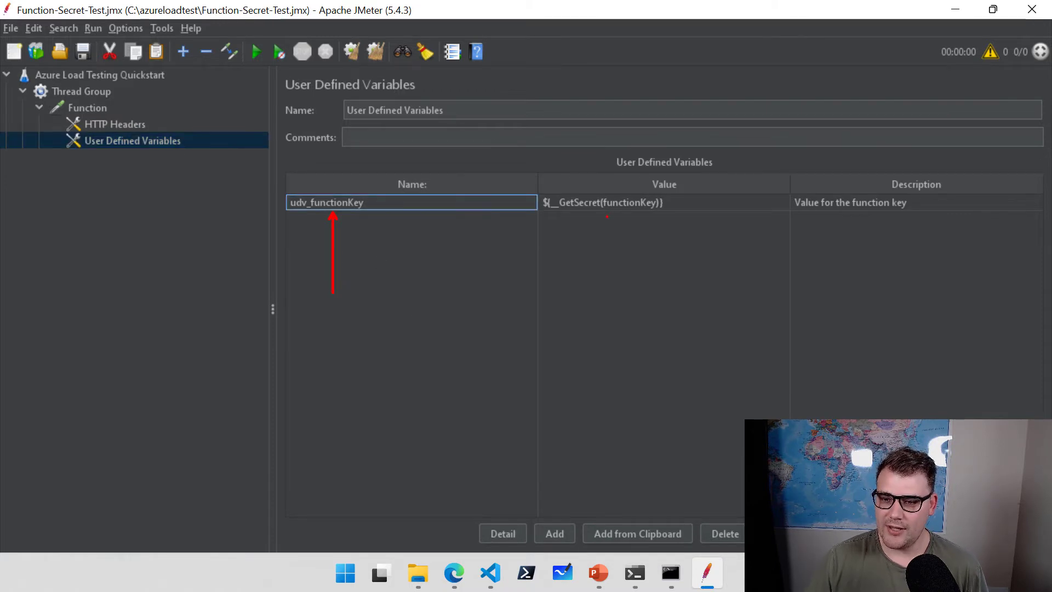
{"action": "left_click_drag", "start_coordinate": [607, 217], "coordinate": [606, 291]}
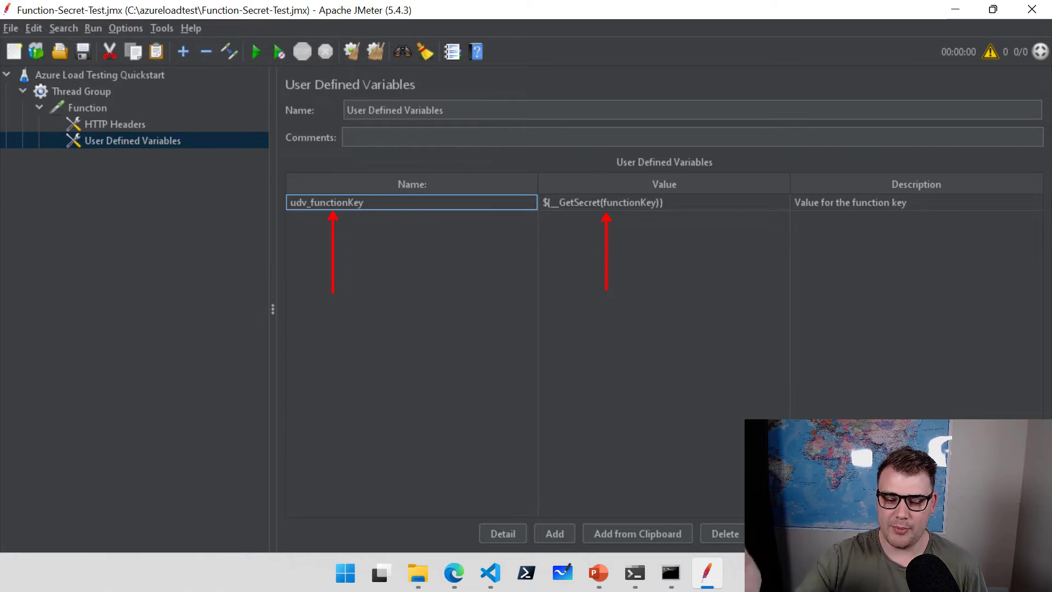
{"action": "key", "text": "Escape"}
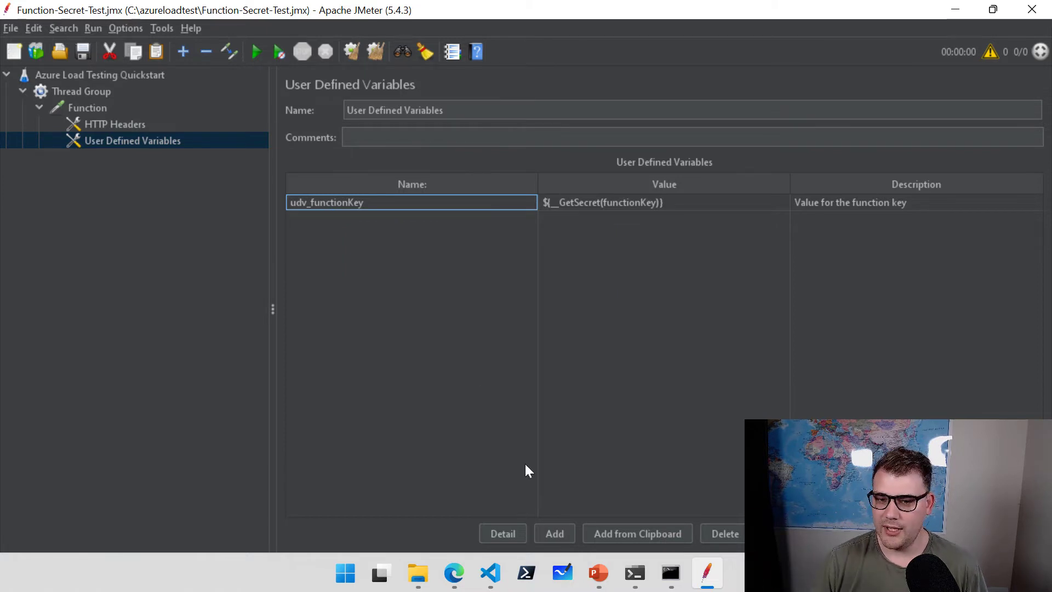
Add a new variable row named udv_newvariable and begin editing its value.
{"action": "left_click", "coordinate": [556, 534]}
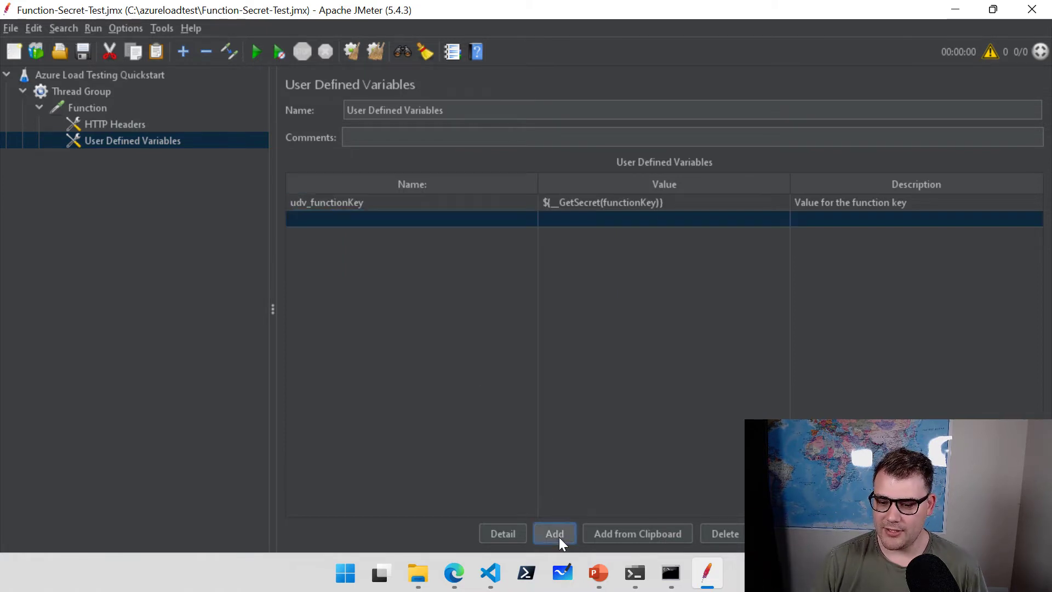
{"action": "double_click", "coordinate": [426, 217]}
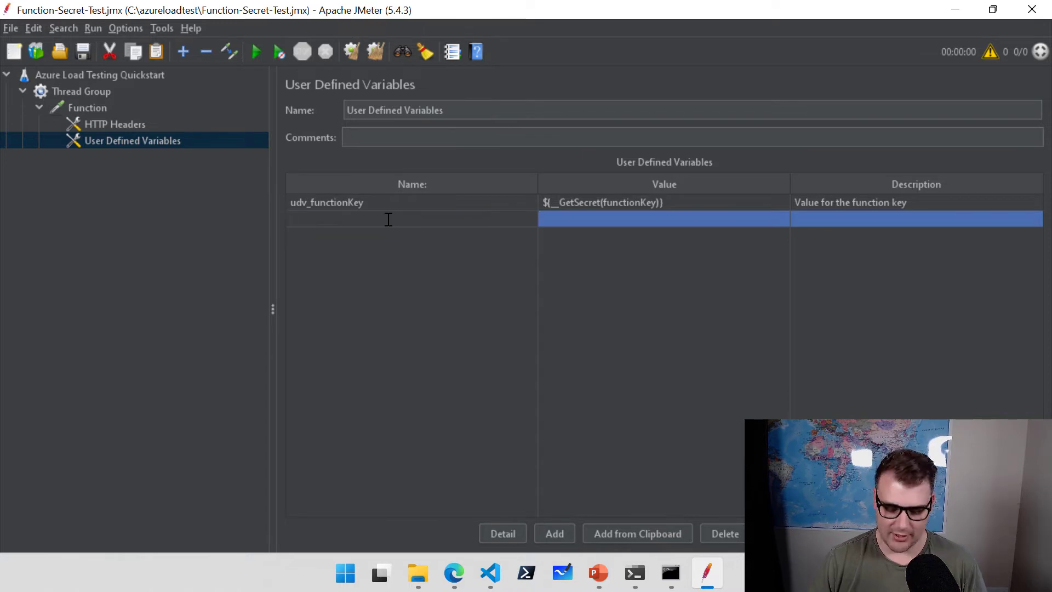
{"action": "type", "text": "udv_"}
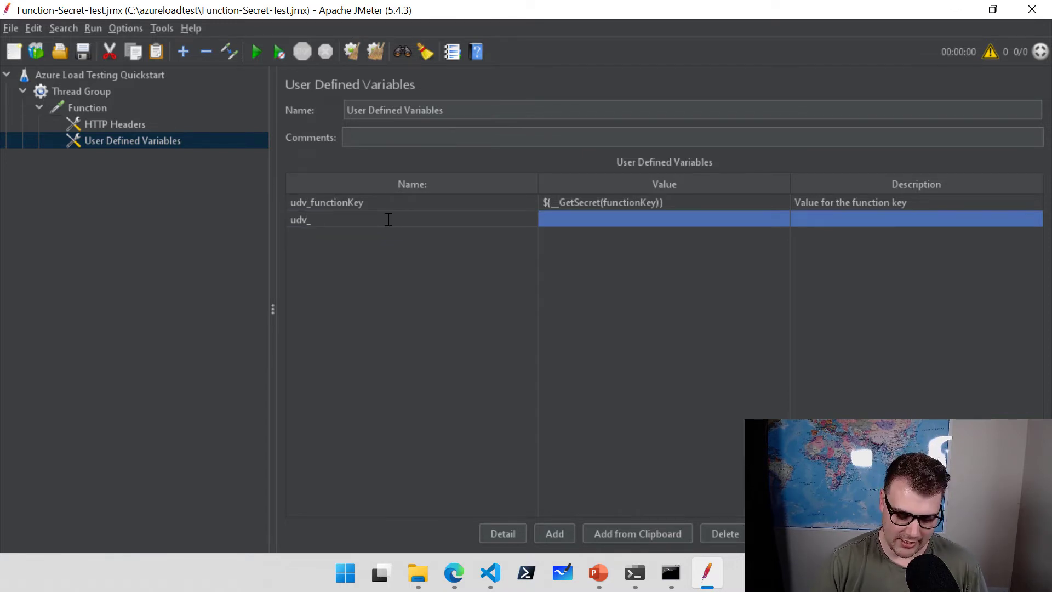
{"action": "type", "text": "newvariable"}
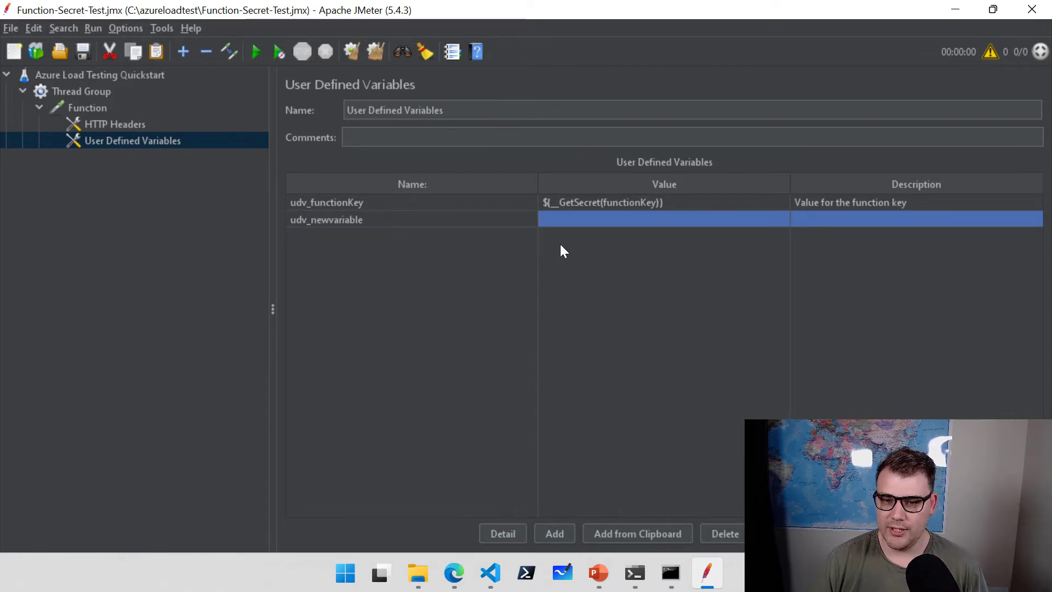
{"action": "double_click", "coordinate": [596, 219]}
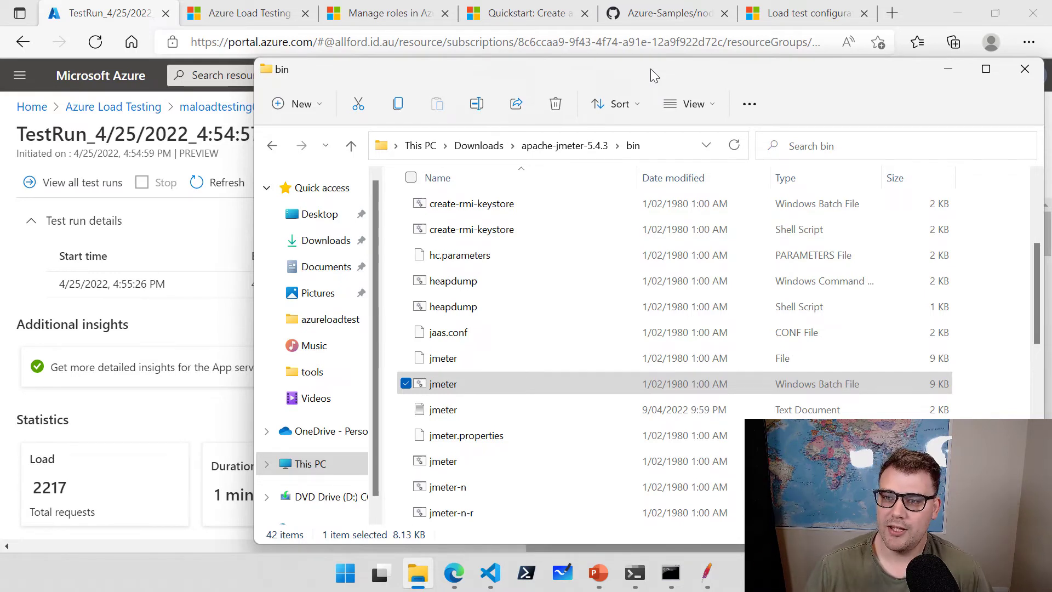
Switch to the Edge tab showing the Azure-Samples/nodejs-appsvc-cosmosdb-bottleneck repository.
{"action": "left_click", "coordinate": [651, 17]}
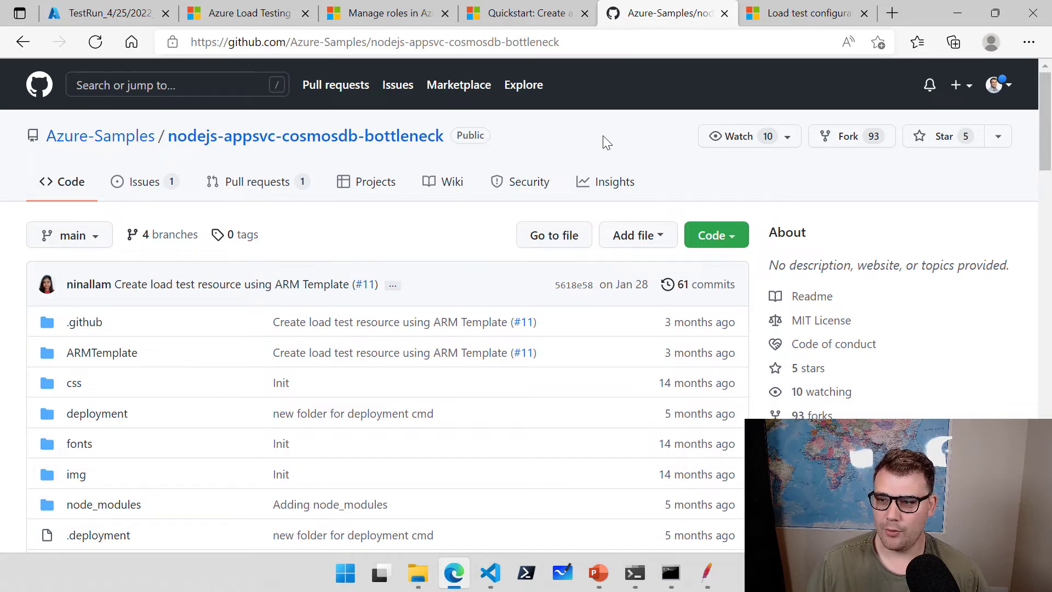
Fork nodejs-appsvc-cosmosdb-bottleneck into your own GitHub account.
{"action": "left_click", "coordinate": [837, 140]}
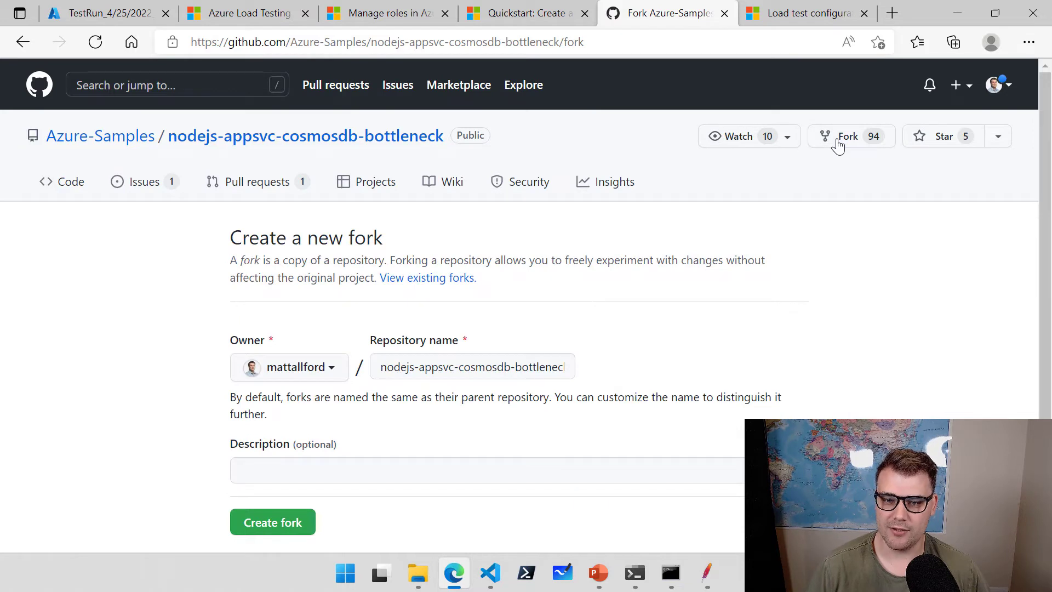
{"action": "scroll", "coordinate": [655, 237], "scroll_direction": "down", "scroll_amount": 2}
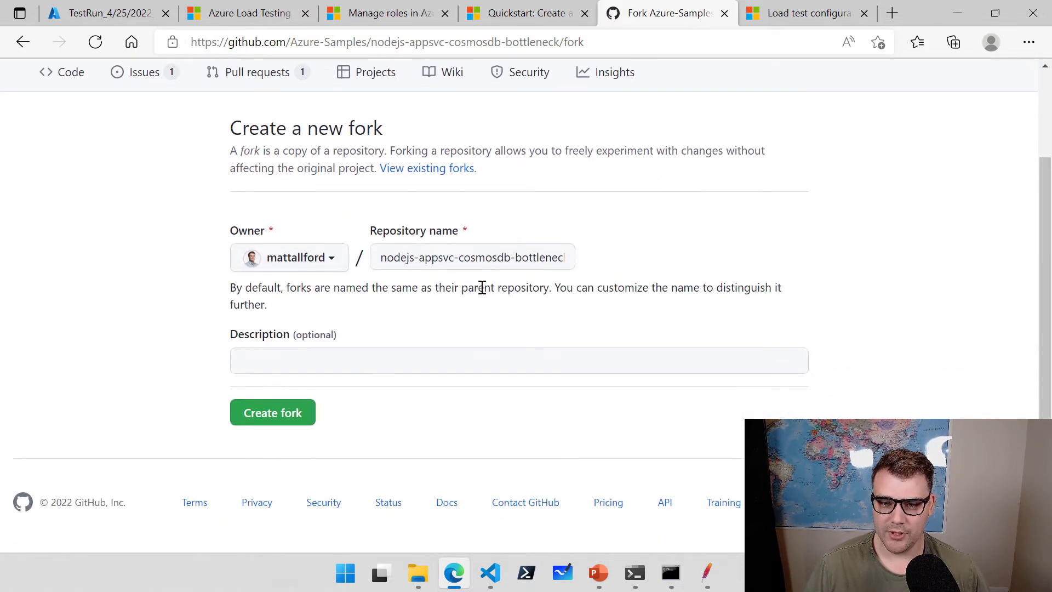
{"action": "left_click", "coordinate": [301, 413]}
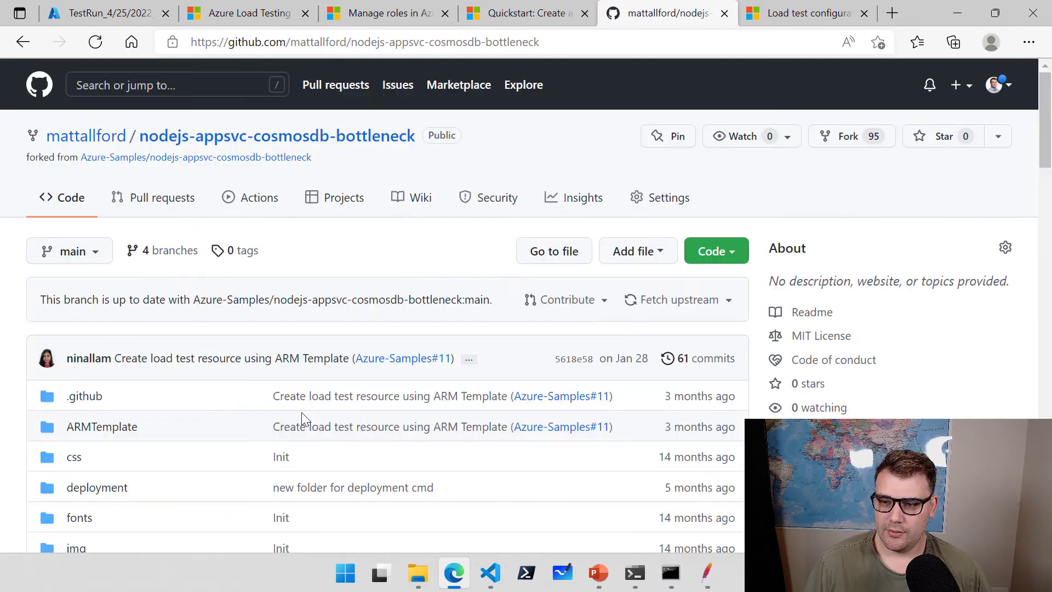
Copy the fork's HTTPS clone URL from the Code menu.
{"action": "left_click", "coordinate": [733, 255]}
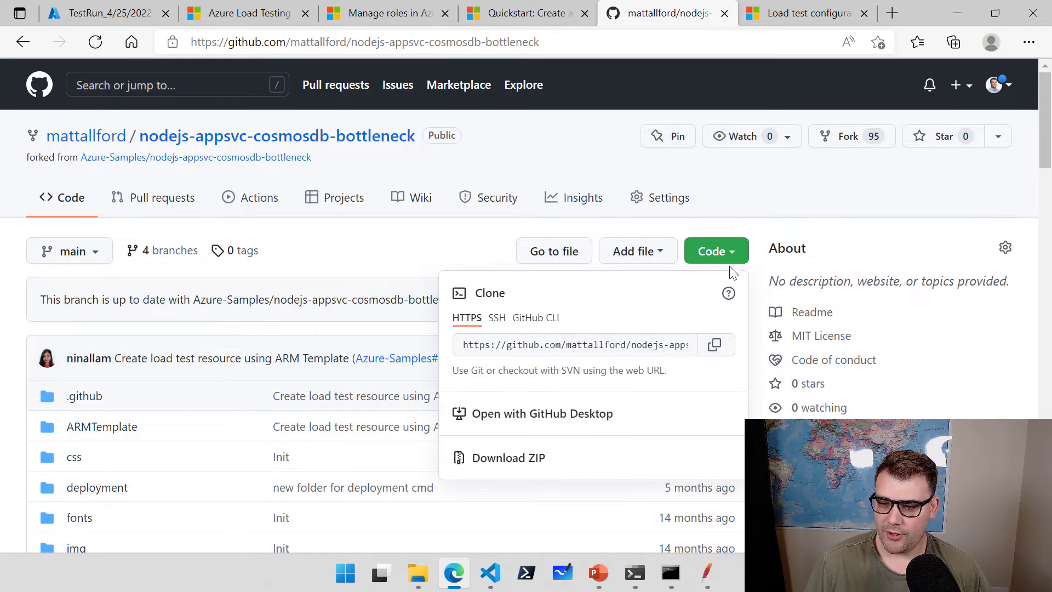
{"action": "left_click", "coordinate": [714, 347]}
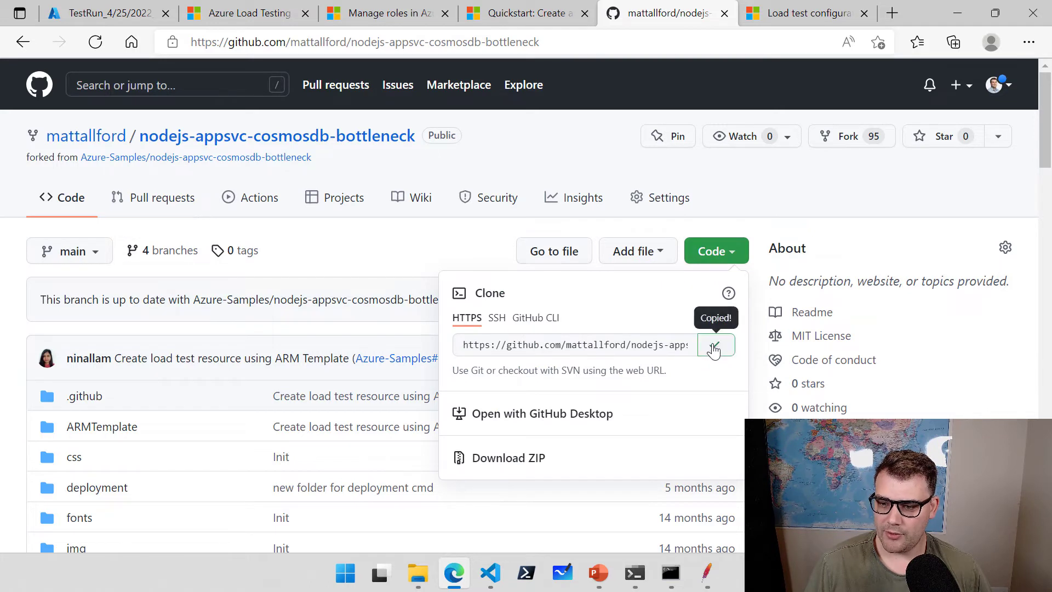
{"action": "left_click", "coordinate": [728, 212]}
{"action": "left_click", "coordinate": [491, 579]}
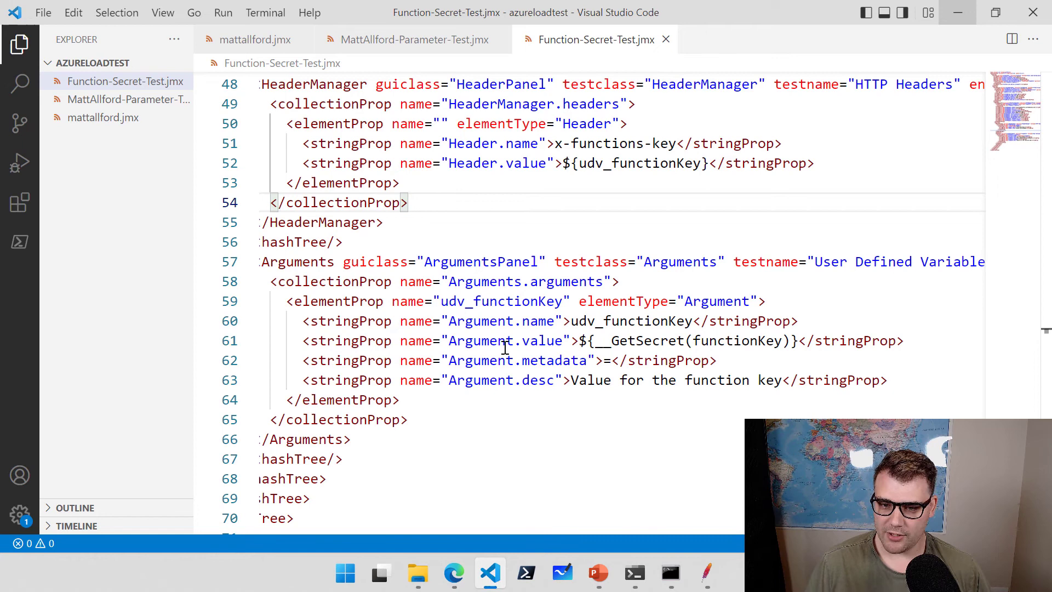
Run git clone with the copied fork URL in the terminal in C:\azureloadtest.
{"action": "left_click", "coordinate": [504, 400]}
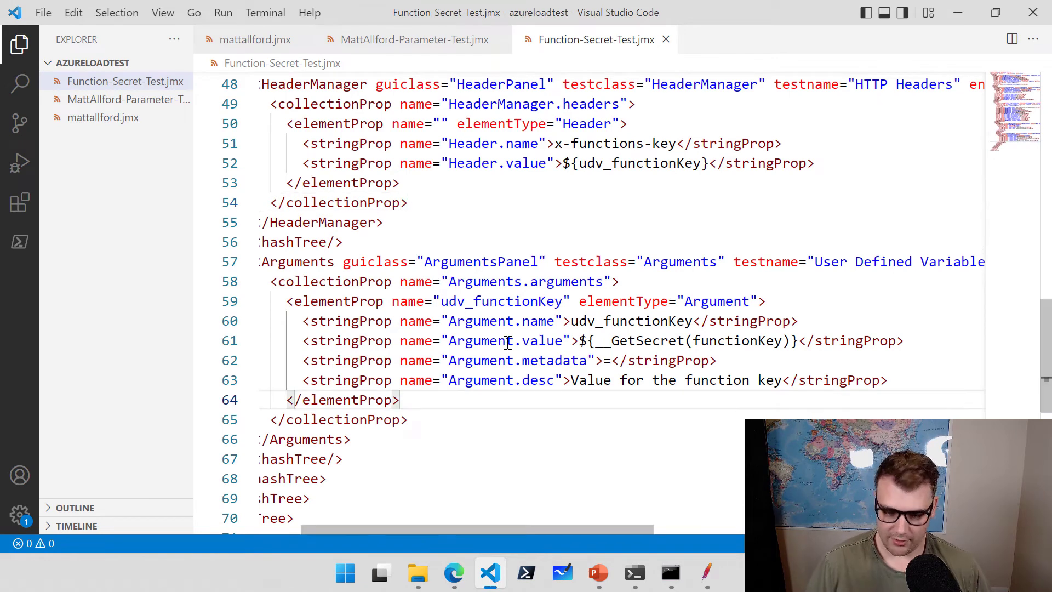
{"action": "key", "text": "ctrl+grave"}
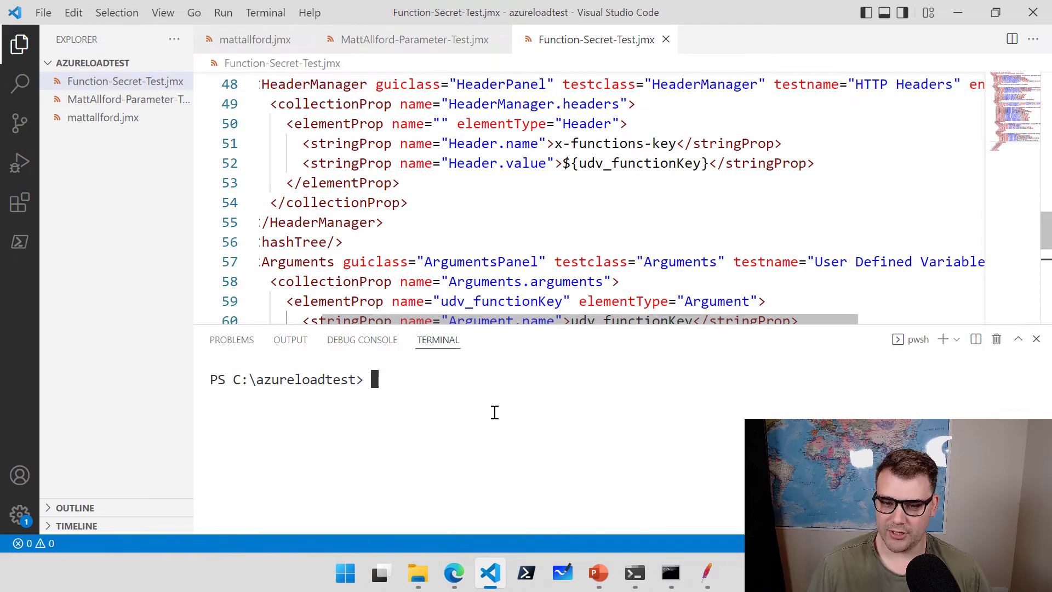
{"action": "type", "text": "git clone"}
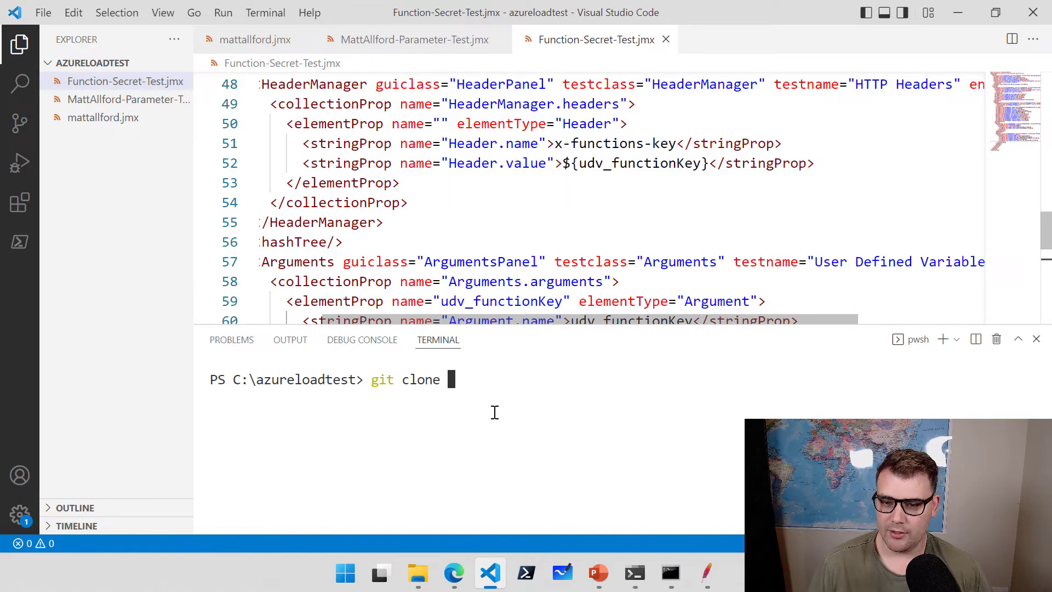
{"action": "key", "text": "ctrl+v"}
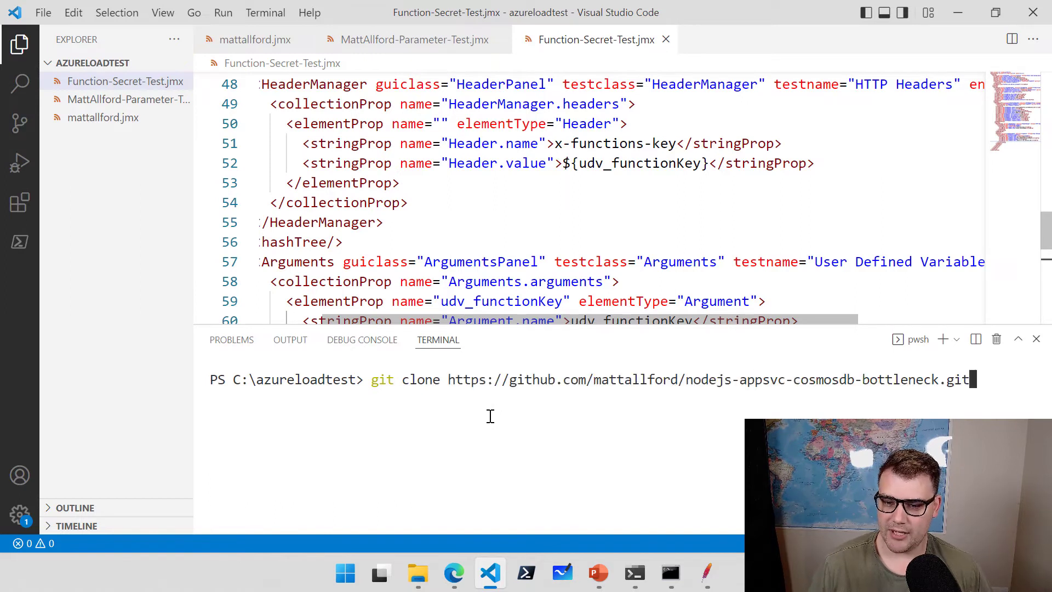
{"action": "key", "text": "Return"}
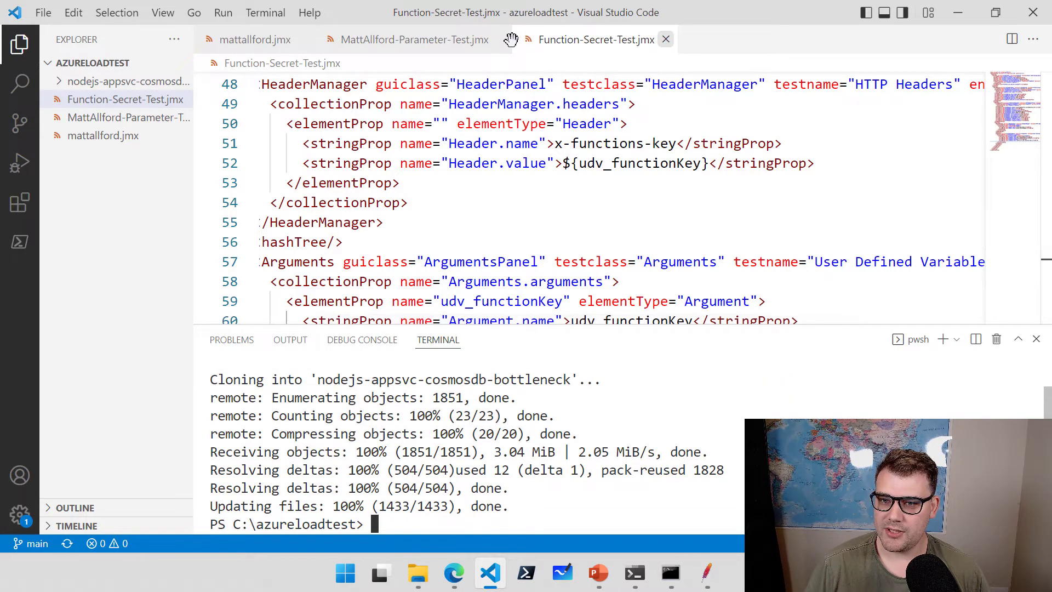
Close the three open editor tabs and the terminal, then expand the cloned folder in Explorer.
{"action": "left_click", "coordinate": [665, 39]}
{"action": "left_click", "coordinate": [500, 40]}
{"action": "left_click", "coordinate": [302, 40]}
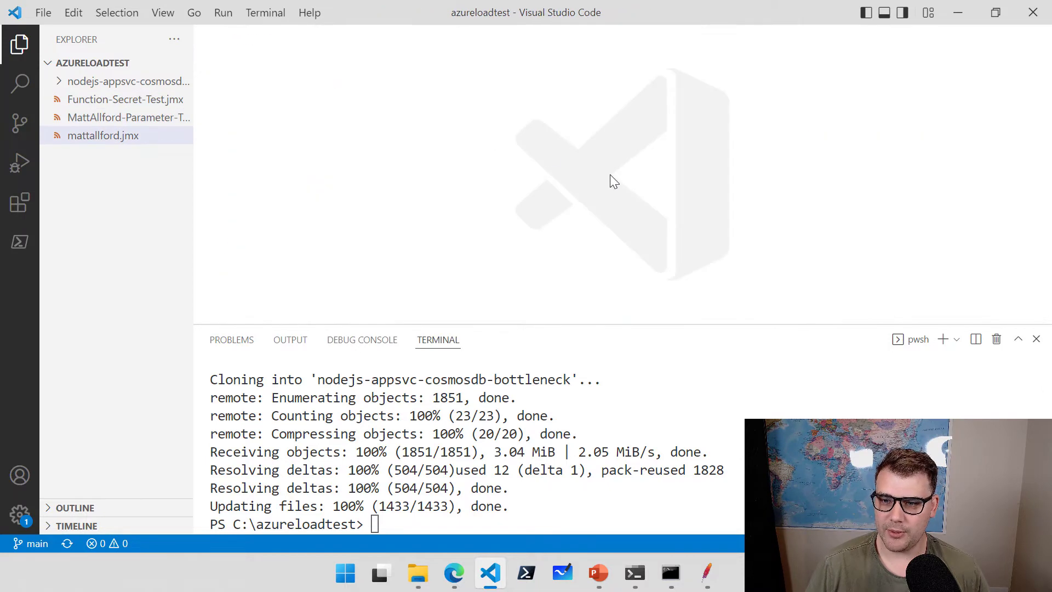
{"action": "key", "text": "ctrl+grave"}
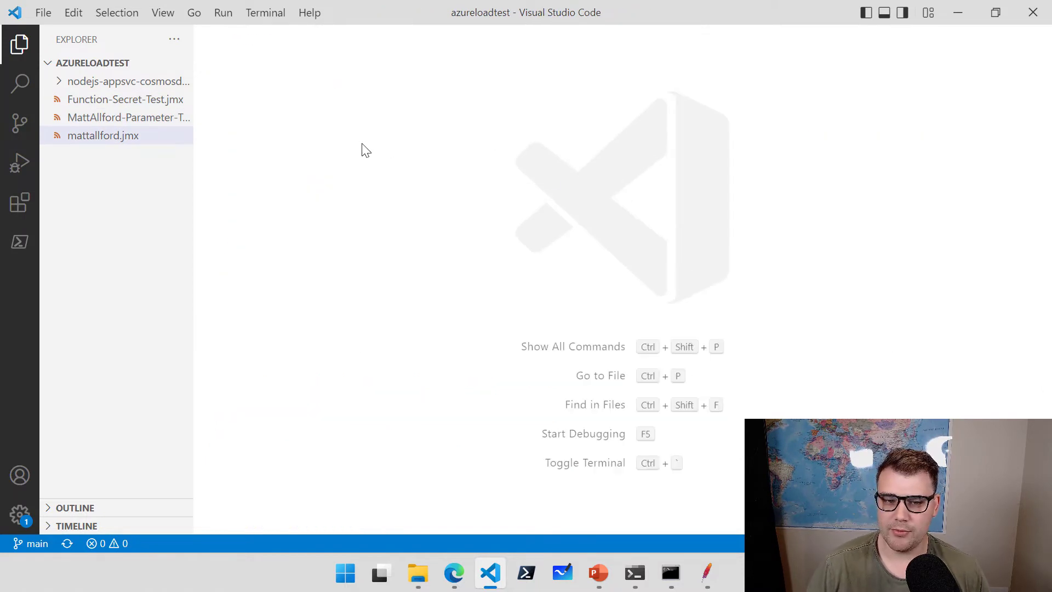
{"action": "left_click", "coordinate": [62, 82]}
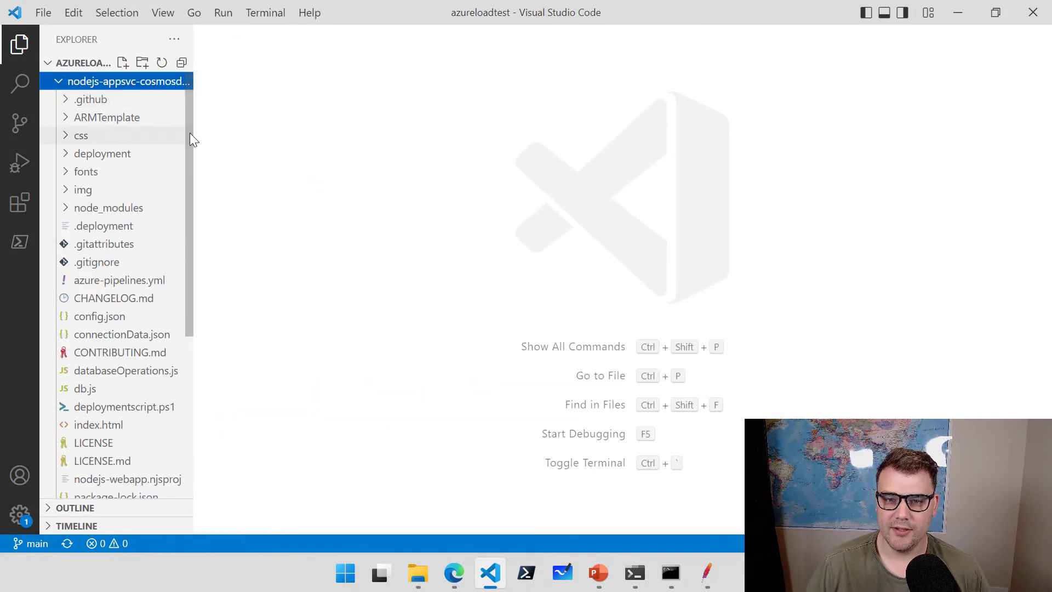
{"action": "left_click_drag", "start_coordinate": [193, 133], "coordinate": [221, 142]}
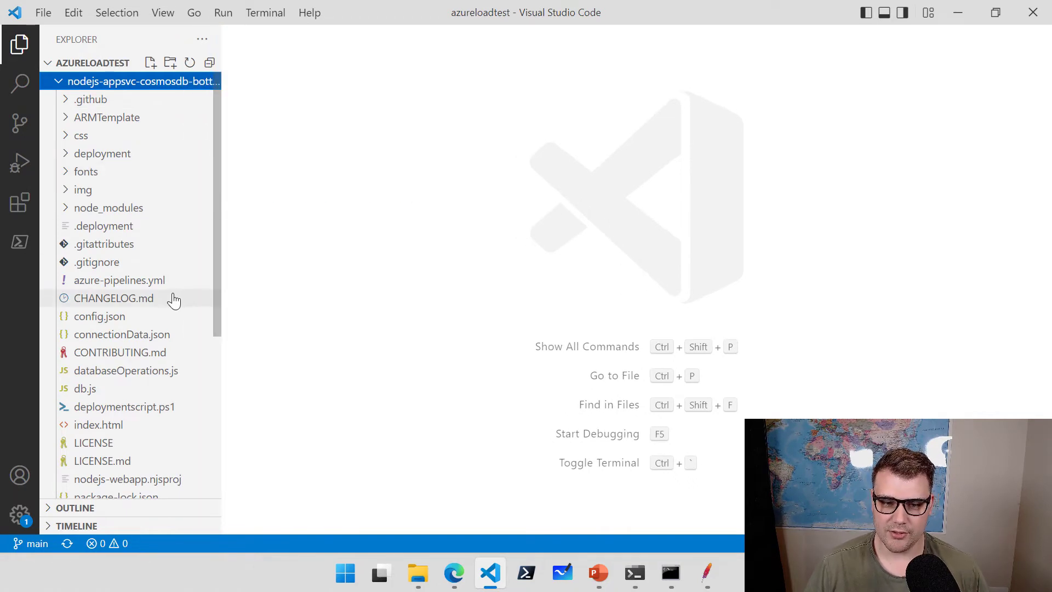
{"action": "scroll", "coordinate": [173, 300], "scroll_direction": "down", "scroll_amount": 3}
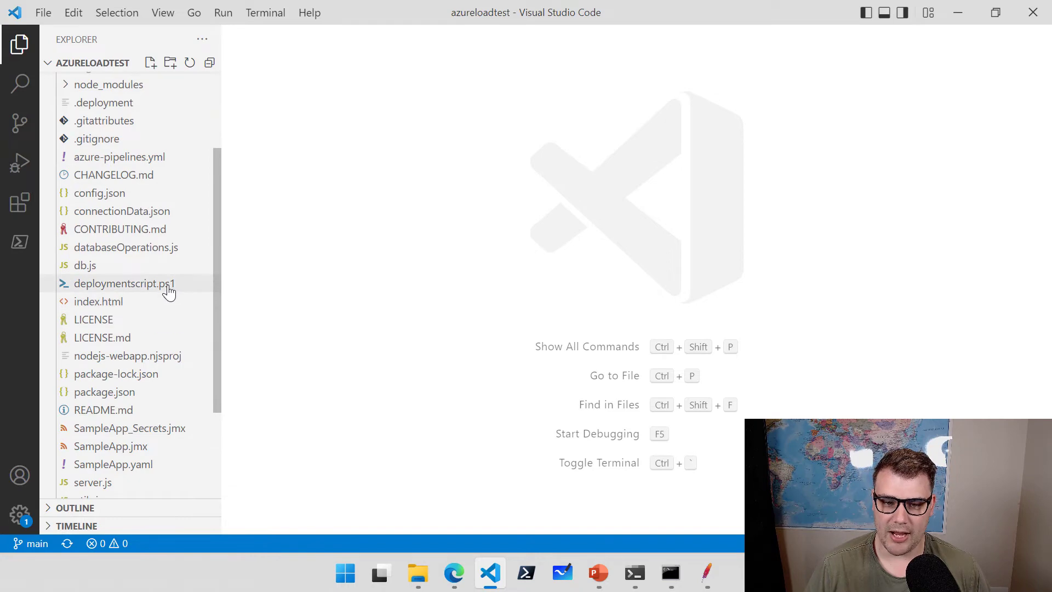
{"action": "left_click", "coordinate": [169, 290]}
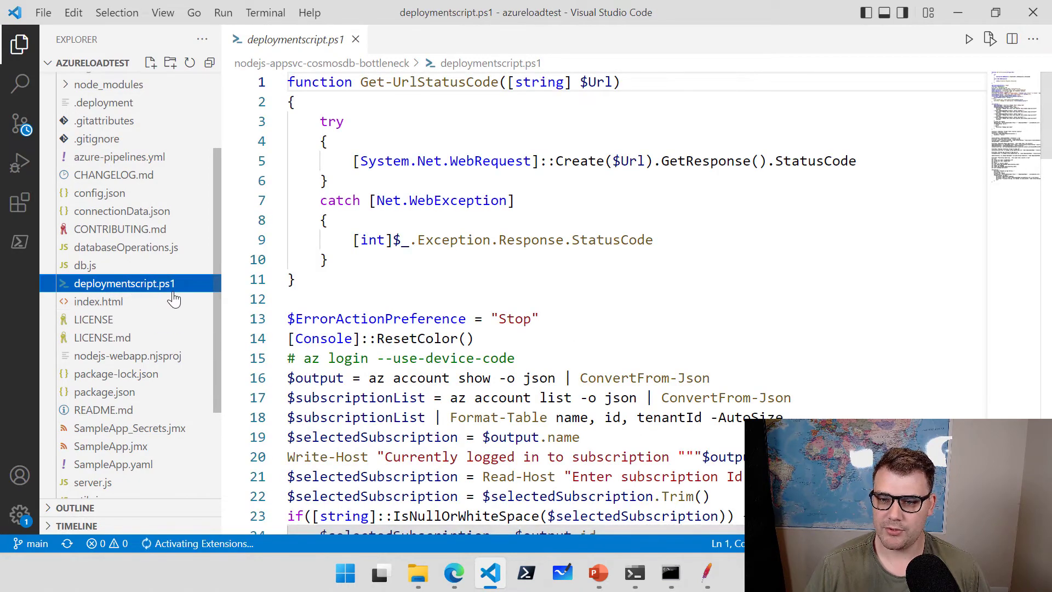
{"action": "left_click", "coordinate": [783, 257]}
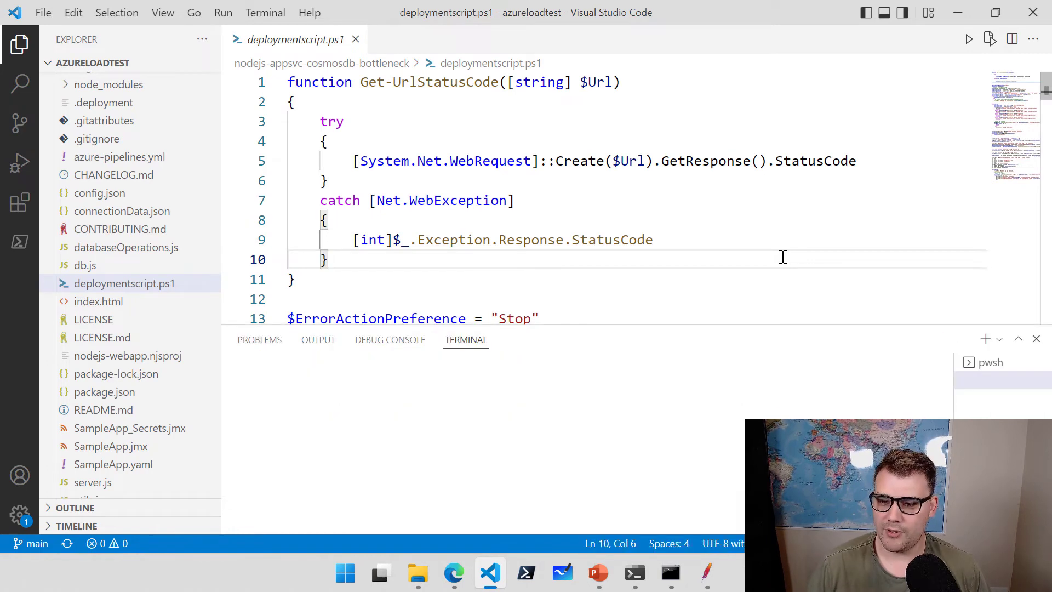
{"action": "key", "text": "ctrl+j"}
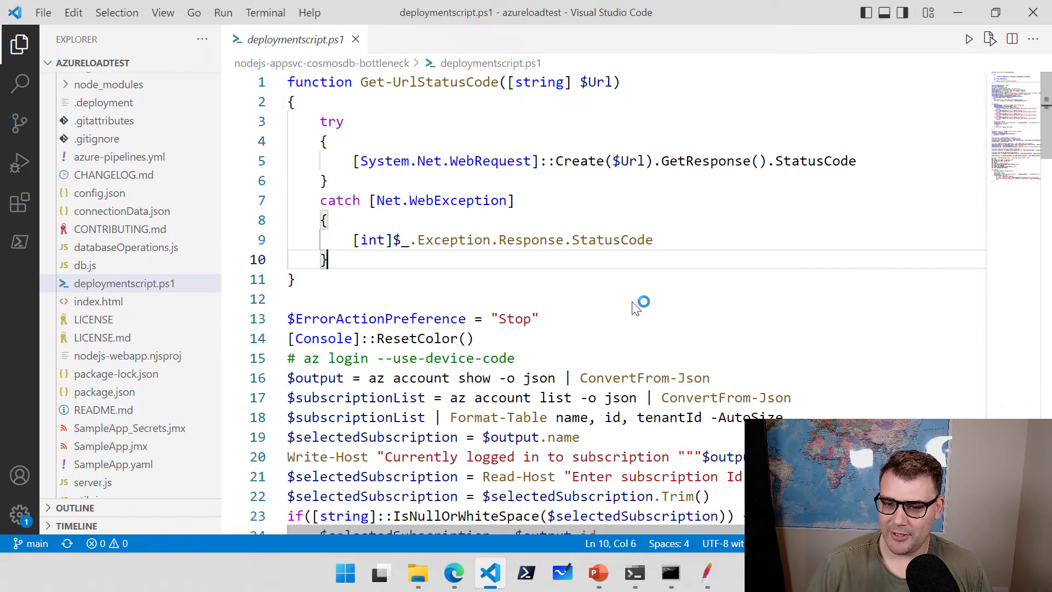
{"action": "scroll", "coordinate": [619, 276], "scroll_direction": "down", "scroll_amount": 2}
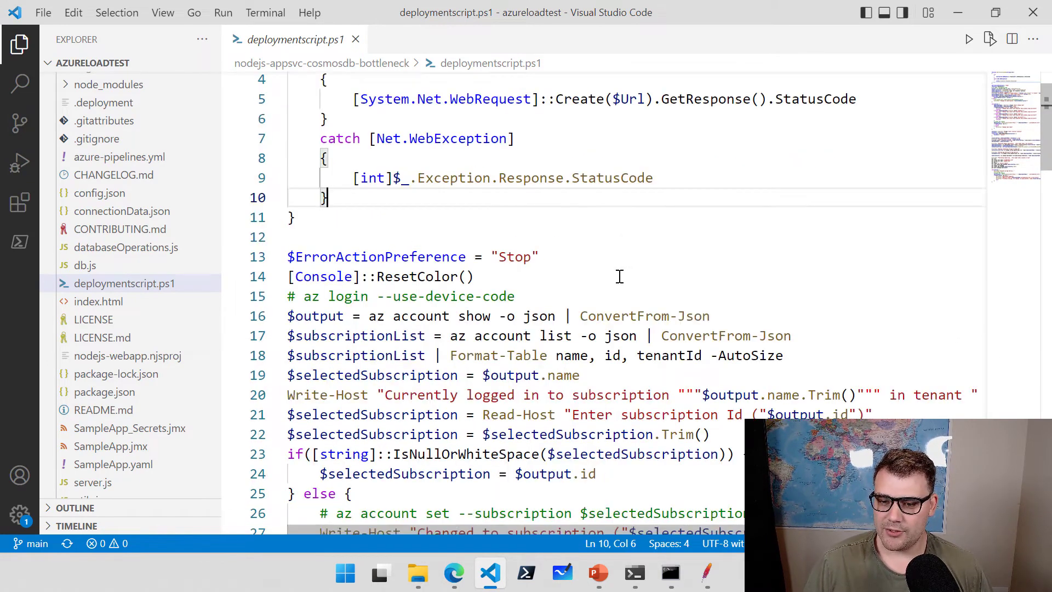
{"action": "scroll", "coordinate": [620, 277], "scroll_direction": "down", "scroll_amount": 3}
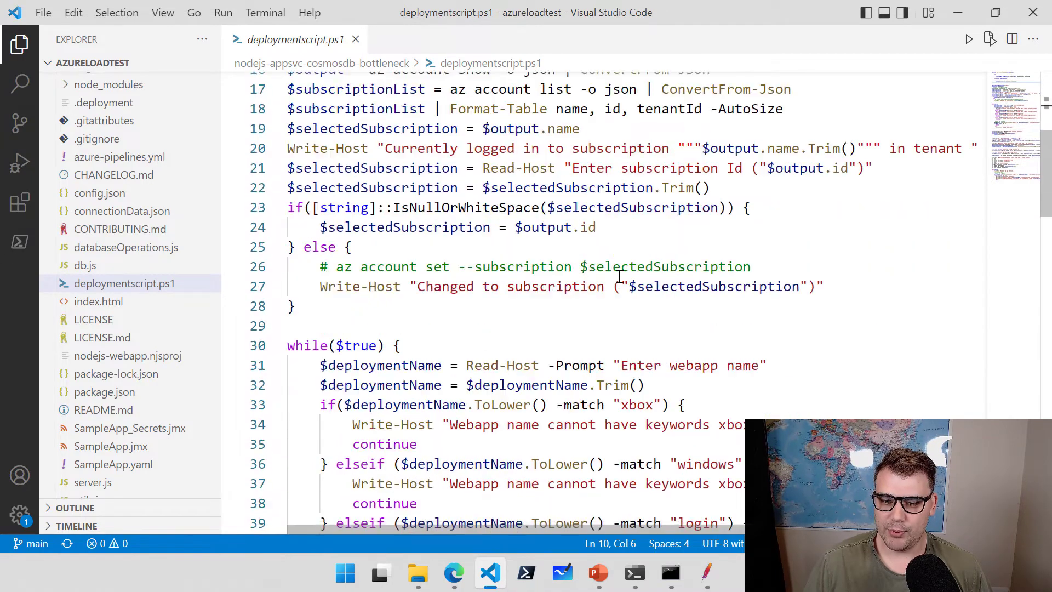
{"action": "scroll", "coordinate": [616, 274], "scroll_direction": "down", "scroll_amount": 2}
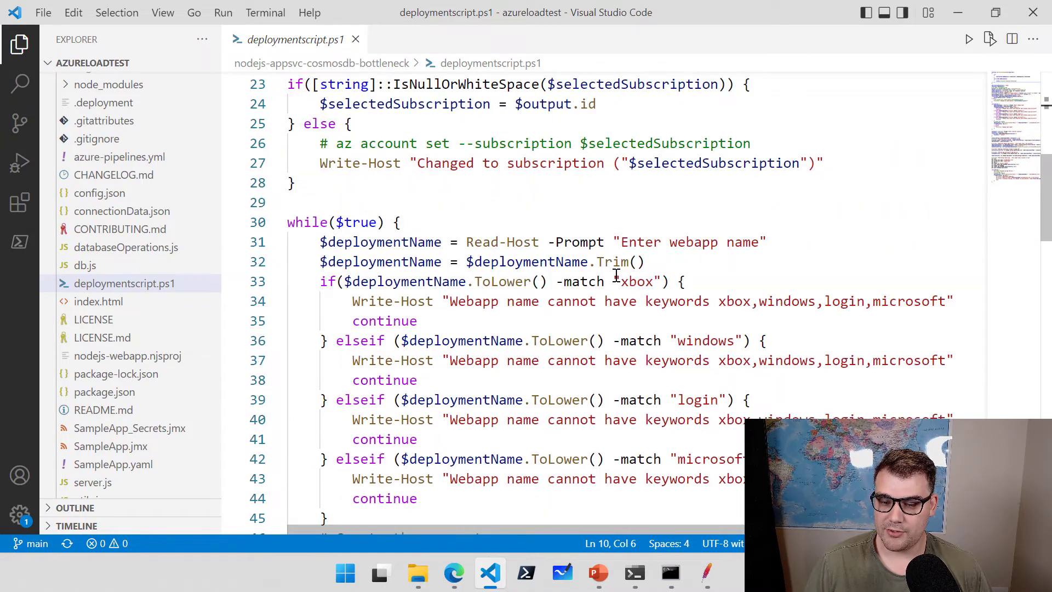
{"action": "scroll", "coordinate": [616, 274], "scroll_direction": "down", "scroll_amount": 2}
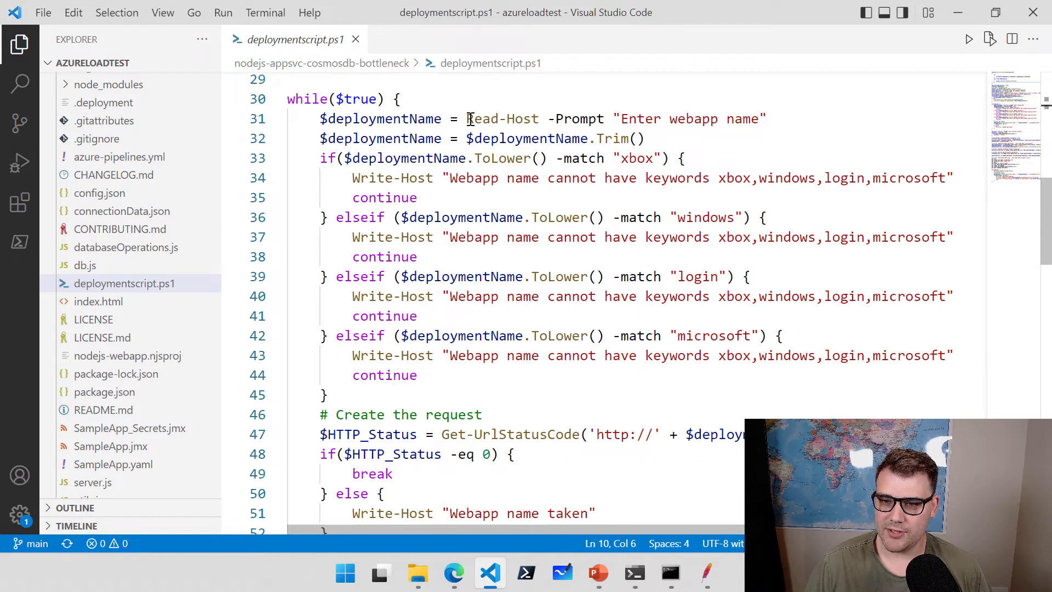
{"action": "left_click_drag", "start_coordinate": [467, 120], "coordinate": [540, 119]}
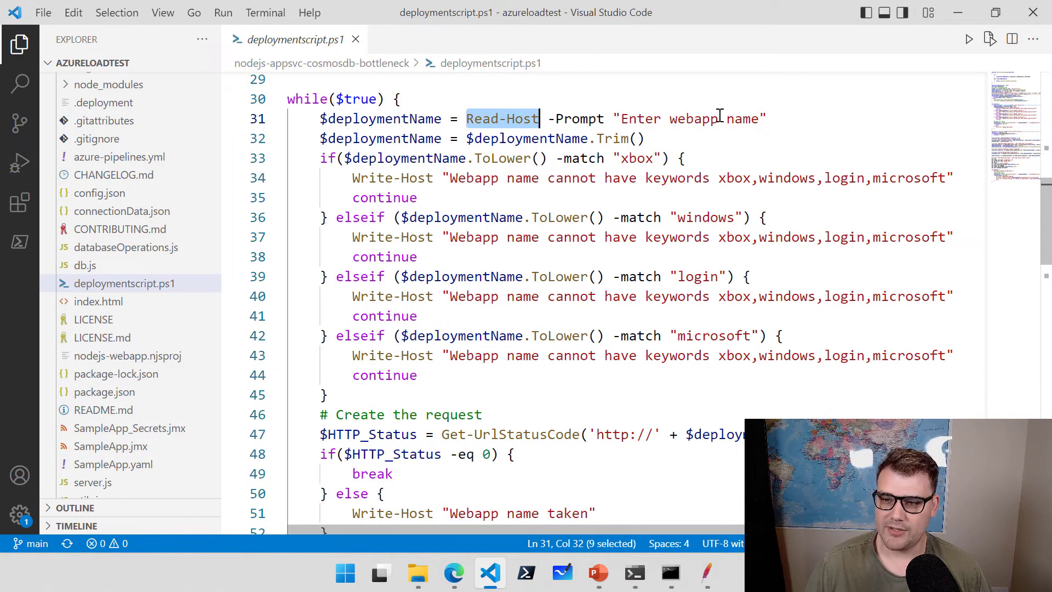
{"action": "left_click_drag", "start_coordinate": [761, 119], "coordinate": [669, 119]}
{"action": "scroll", "coordinate": [656, 245], "scroll_direction": "down", "scroll_amount": 2}
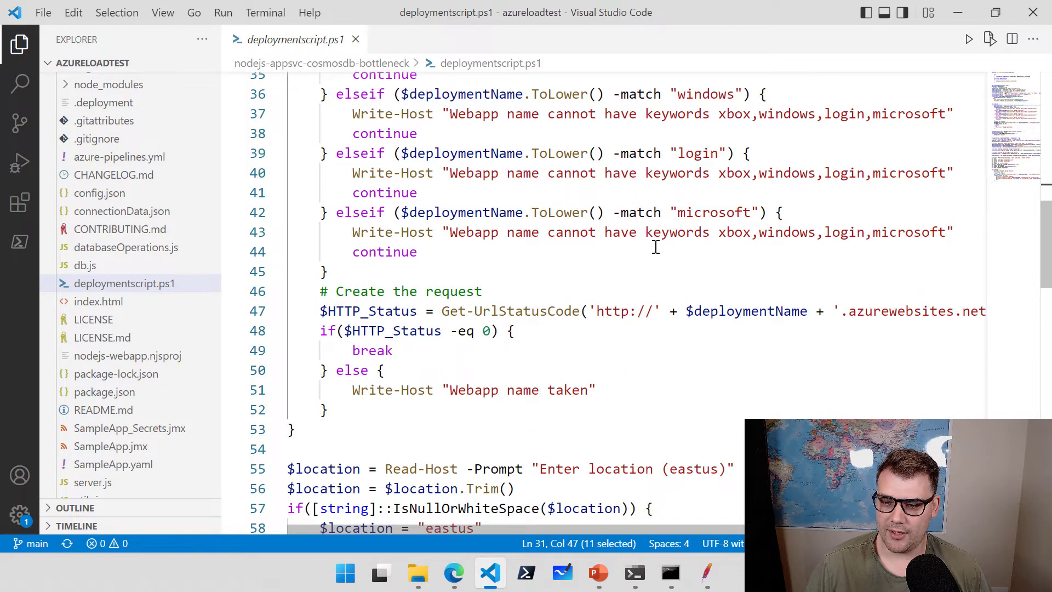
{"action": "scroll", "coordinate": [656, 247], "scroll_direction": "down", "scroll_amount": 5}
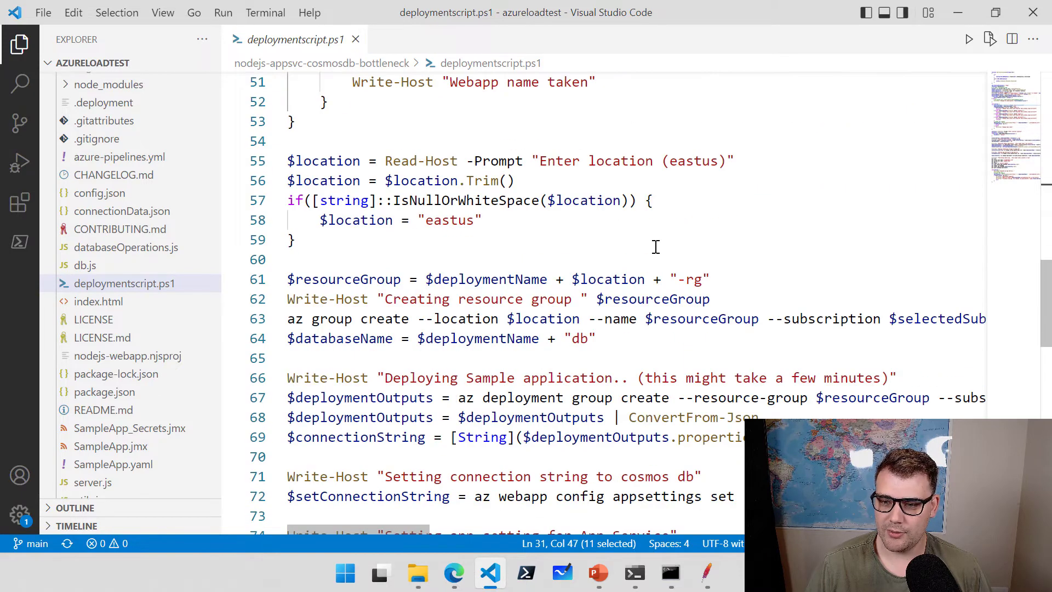
{"action": "scroll", "coordinate": [656, 247], "scroll_direction": "down", "scroll_amount": 2}
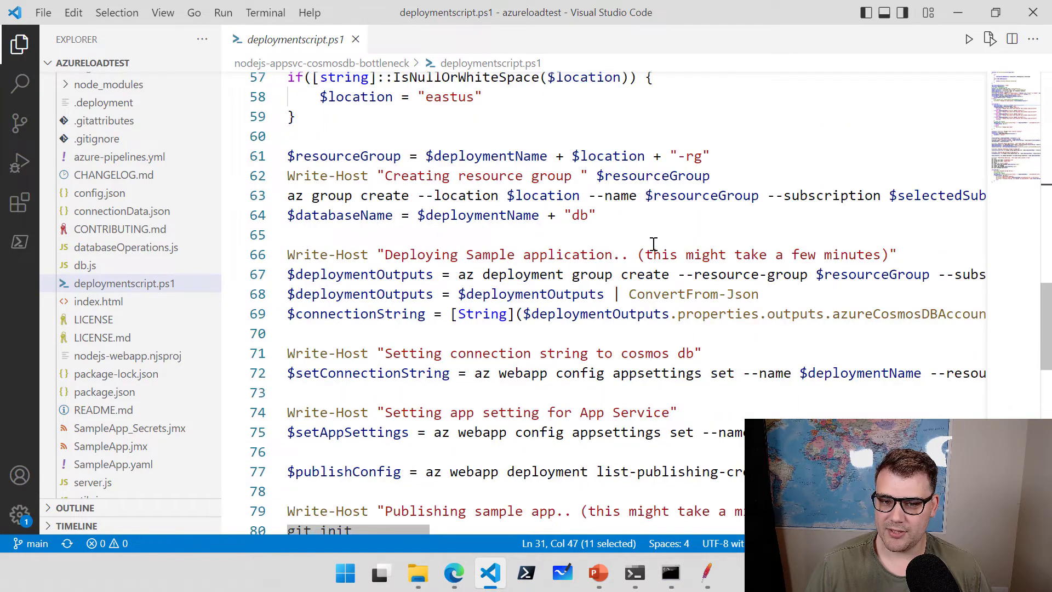
{"action": "left_click_drag", "start_coordinate": [296, 197], "coordinate": [403, 198]}
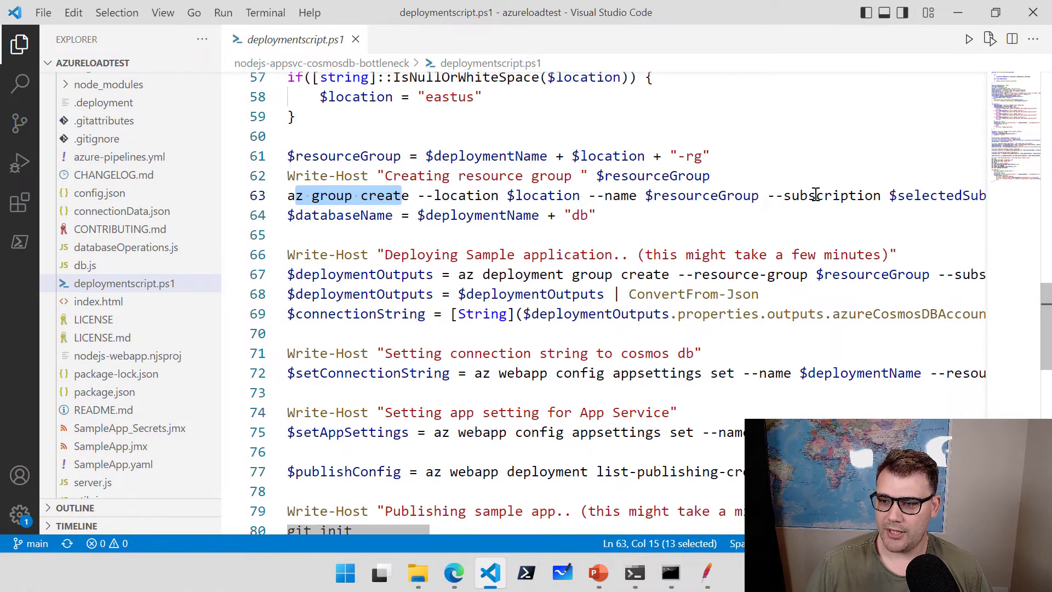
{"action": "left_click_drag", "start_coordinate": [816, 197], "coordinate": [726, 199]}
{"action": "scroll", "coordinate": [584, 231], "scroll_direction": "down", "scroll_amount": 2}
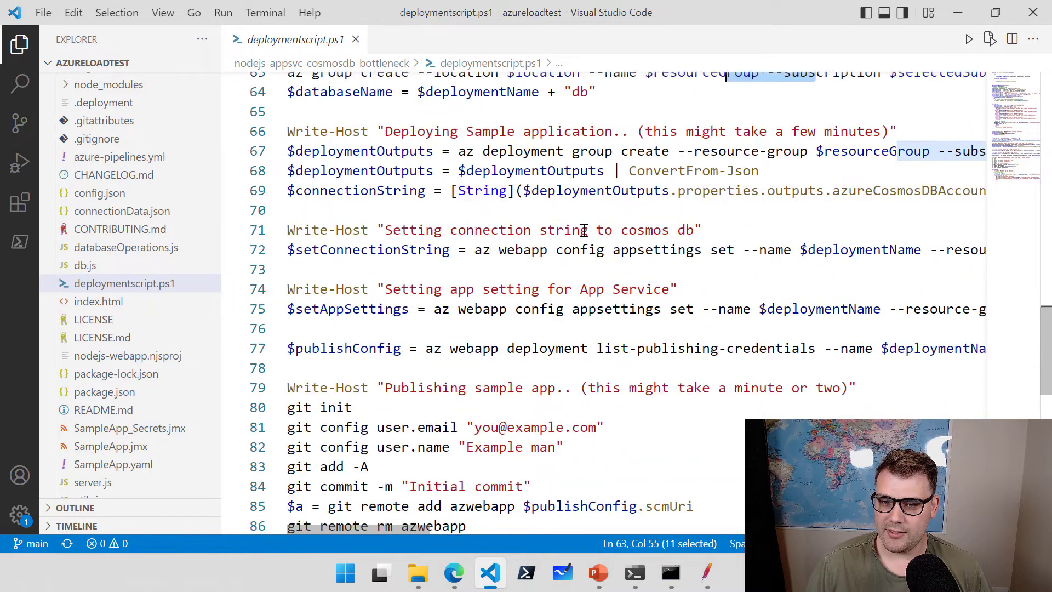
{"action": "scroll", "coordinate": [584, 231], "scroll_direction": "up", "scroll_amount": 2}
{"action": "left_click", "coordinate": [579, 255]}
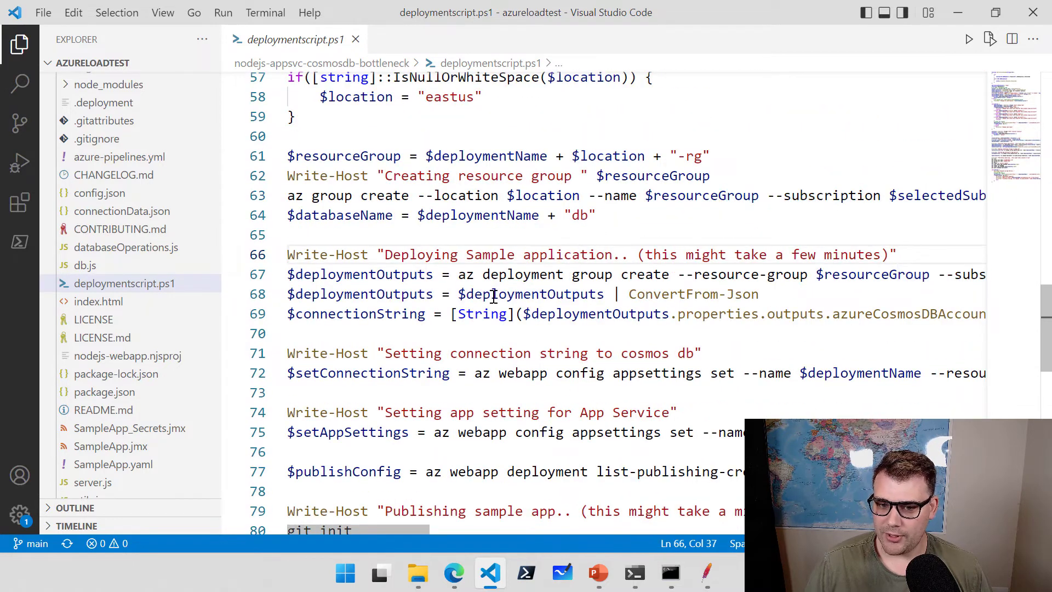
{"action": "left_click", "coordinate": [449, 274]}
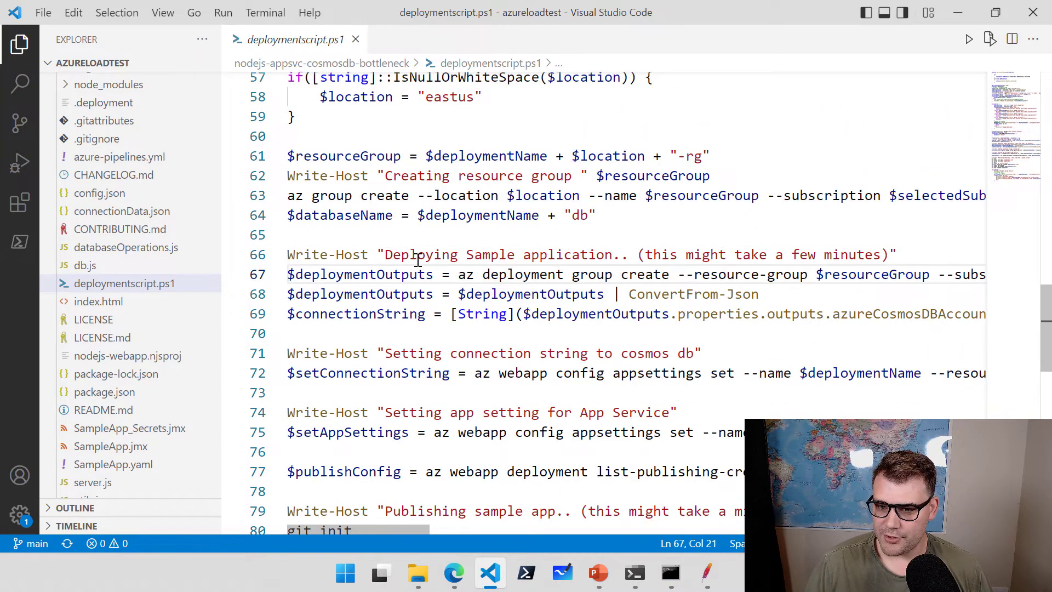
{"action": "left_click_drag", "start_coordinate": [417, 260], "coordinate": [590, 255]}
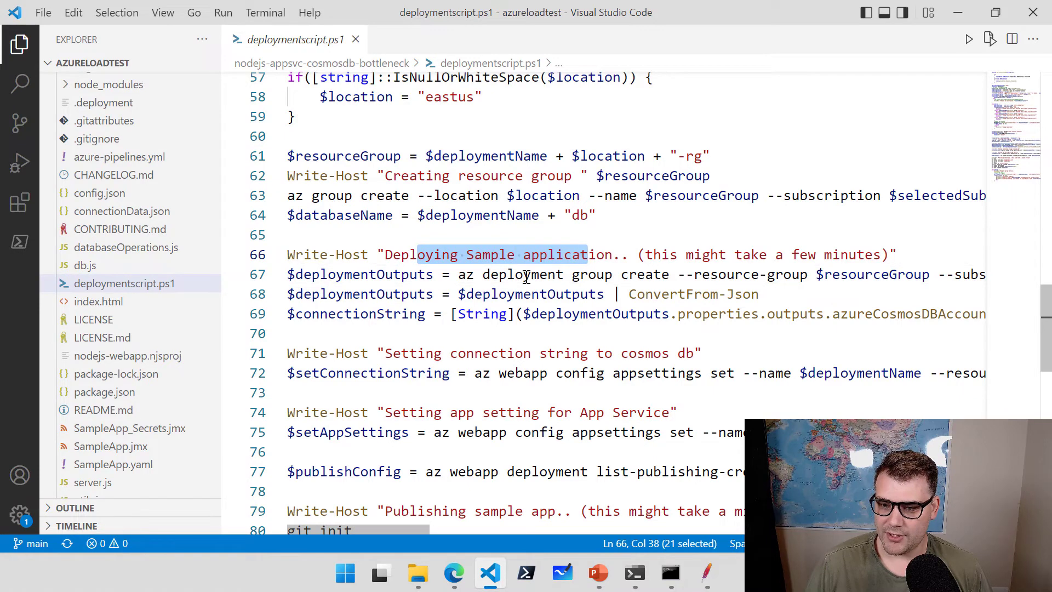
{"action": "left_click", "coordinate": [459, 275]}
{"action": "key", "text": "shift+Right"}
{"action": "key", "text": "shift+Right"}
{"action": "key", "text": "shift+Right"}
{"action": "key", "text": "shift+Right"}
{"action": "key", "text": "shift+Right"}
{"action": "key", "text": "shift+Right"}
{"action": "key", "text": "shift+Right"}
{"action": "key", "text": "shift+Right"}
{"action": "key", "text": "shift+Right"}
{"action": "key", "text": "shift+Right"}
{"action": "key", "text": "shift+Right"}
{"action": "key", "text": "shift+Right"}
{"action": "key", "text": "shift+Right"}
{"action": "key", "text": "shift+Right"}
{"action": "key", "text": "shift+Right"}
{"action": "key", "text": "shift+Right"}
{"action": "key", "text": "shift+Right"}
{"action": "key", "text": "shift+Right"}
{"action": "key", "text": "shift+Right"}
{"action": "key", "text": "shift+Right"}
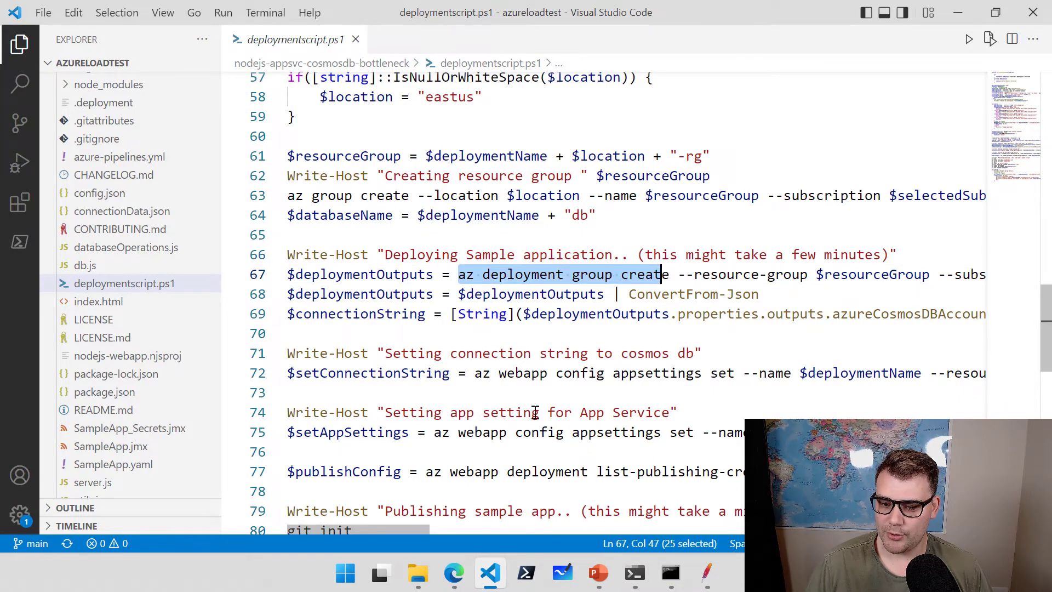
{"action": "left_click_drag", "start_coordinate": [423, 528], "coordinate": [622, 522]}
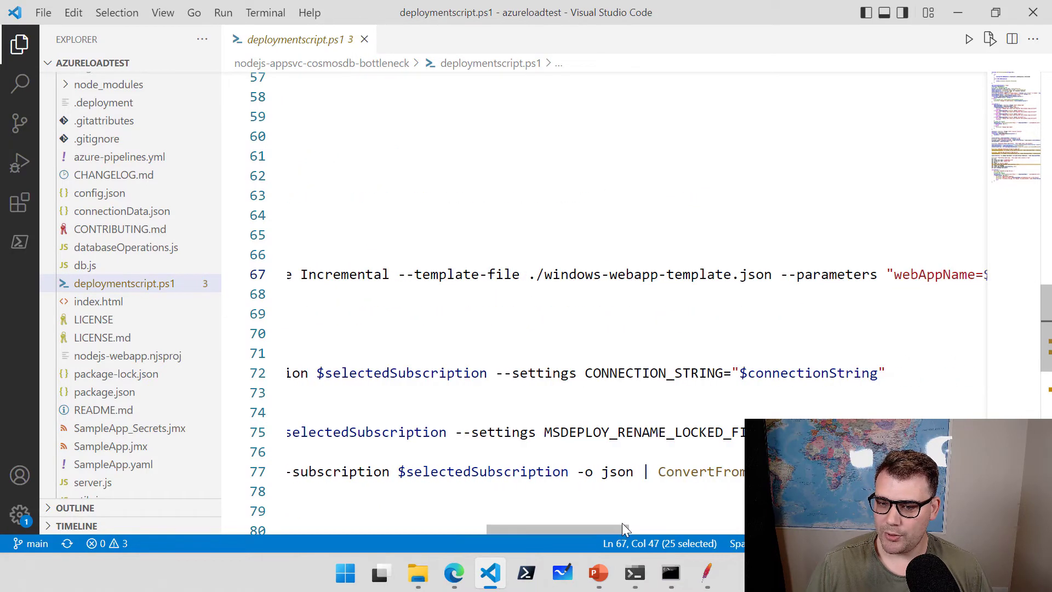
{"action": "left_click", "coordinate": [545, 276]}
{"action": "key", "text": "shift+Right"}
{"action": "key", "text": "shift+Right"}
{"action": "key", "text": "shift+Right"}
{"action": "key", "text": "shift+Right"}
{"action": "key", "text": "shift+Right"}
{"action": "key", "text": "shift+Right"}
{"action": "key", "text": "shift+Right"}
{"action": "key", "text": "shift+Right"}
{"action": "key", "text": "shift+Right"}
{"action": "key", "text": "shift+Right"}
{"action": "key", "text": "shift+Right"}
{"action": "key", "text": "shift+Right"}
{"action": "key", "text": "shift+Right"}
{"action": "key", "text": "shift+Right"}
{"action": "key", "text": "shift+Right"}
{"action": "key", "text": "shift+Right"}
{"action": "key", "text": "shift+Right"}
{"action": "key", "text": "shift+Right"}
{"action": "key", "text": "shift+Right"}
{"action": "key", "text": "shift+Right"}
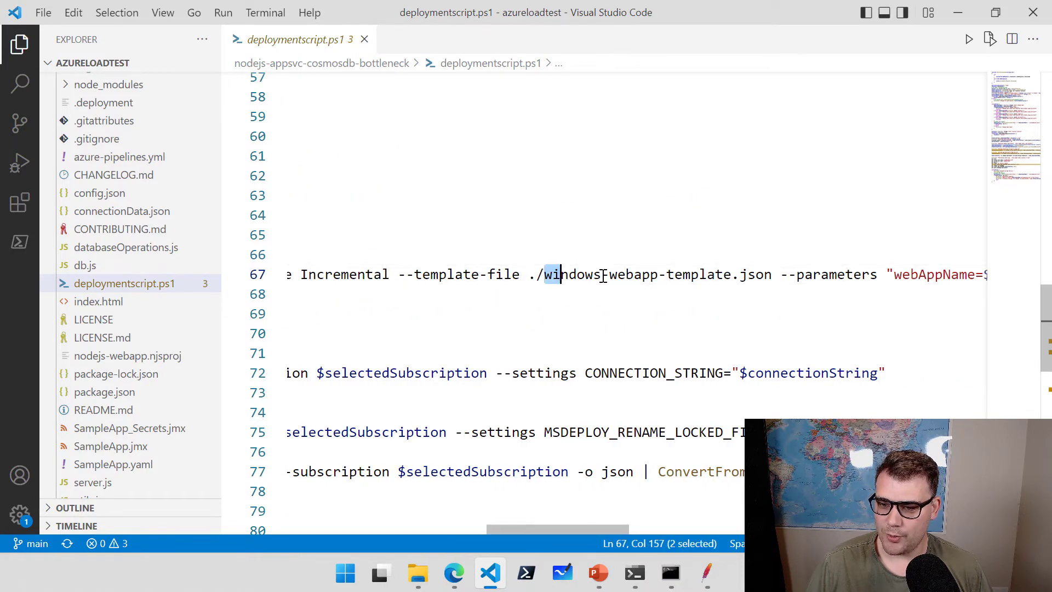
{"action": "key", "text": "shift+Right"}
{"action": "key", "text": "shift+Right"}
{"action": "key", "text": "shift+Right"}
{"action": "key", "text": "shift+Right"}
{"action": "key", "text": "shift+Right"}
{"action": "key", "text": "shift+Right"}
{"action": "key", "text": "shift+Right"}
{"action": "key", "text": "shift+Right"}
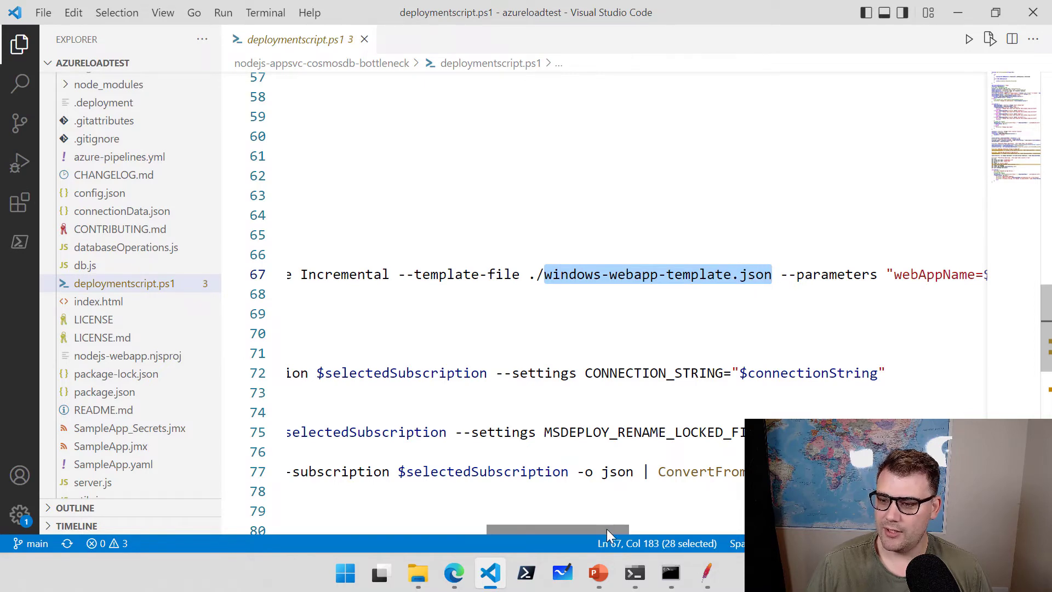
{"action": "left_click_drag", "start_coordinate": [607, 528], "coordinate": [366, 533]}
{"action": "scroll", "coordinate": [625, 328], "scroll_direction": "down", "scroll_amount": 2}
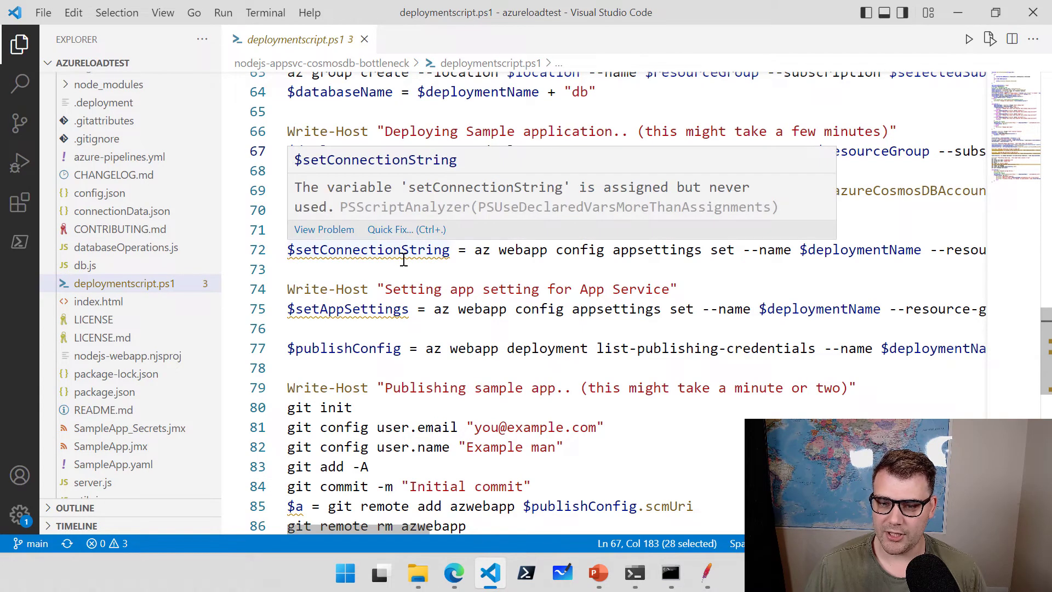
{"action": "mouse_move", "coordinate": [396, 316]}
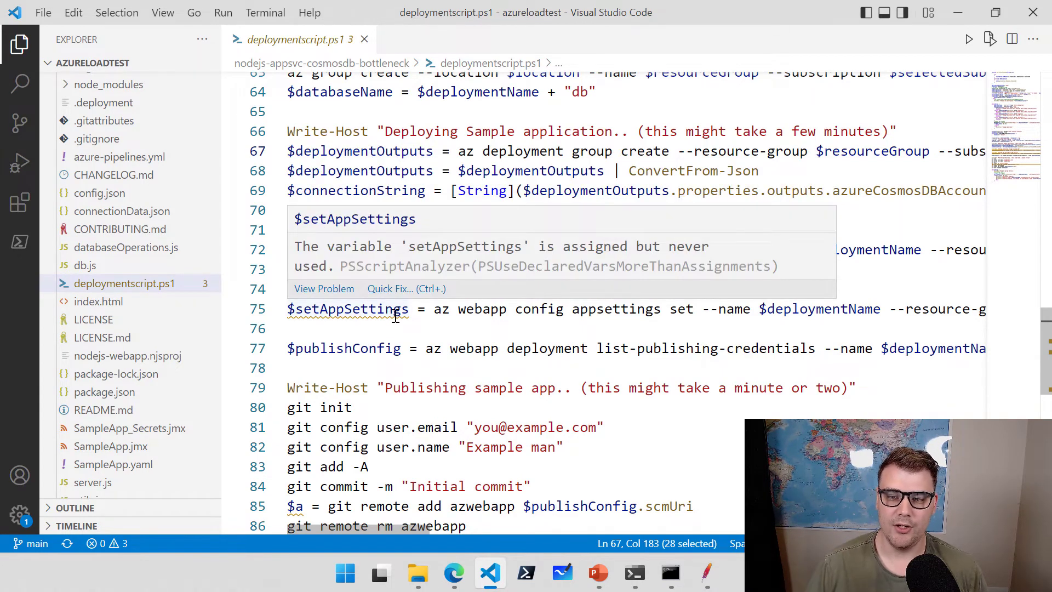
{"action": "scroll", "coordinate": [395, 316], "scroll_direction": "up", "scroll_amount": 15}
{"action": "scroll", "coordinate": [131, 321], "scroll_direction": "down", "scroll_amount": 5}
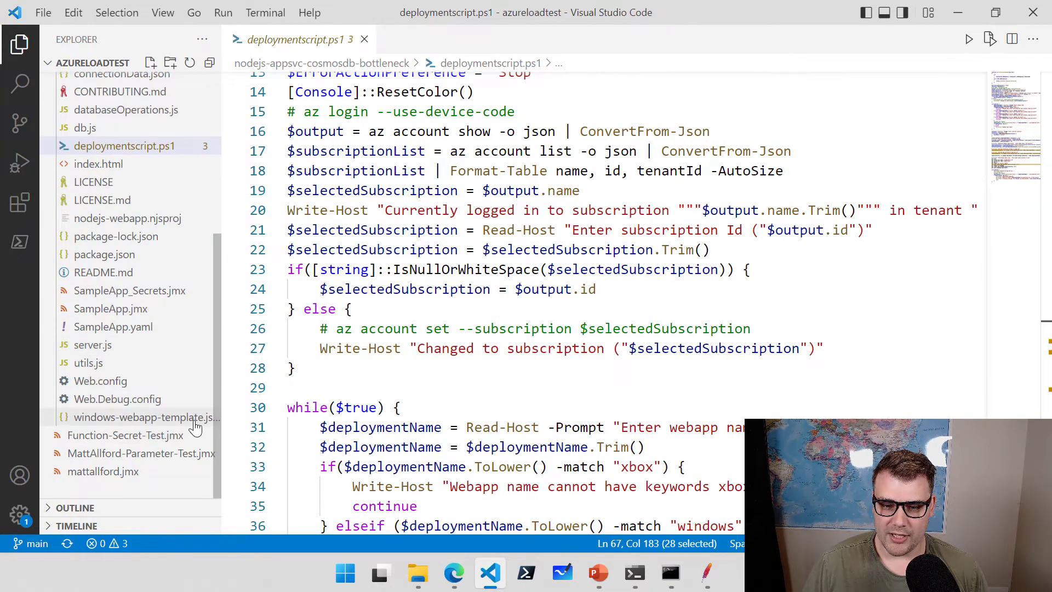
Open windows-webapp-template.json and review it, placing the caret on line 45.
{"action": "left_click", "coordinate": [101, 423]}
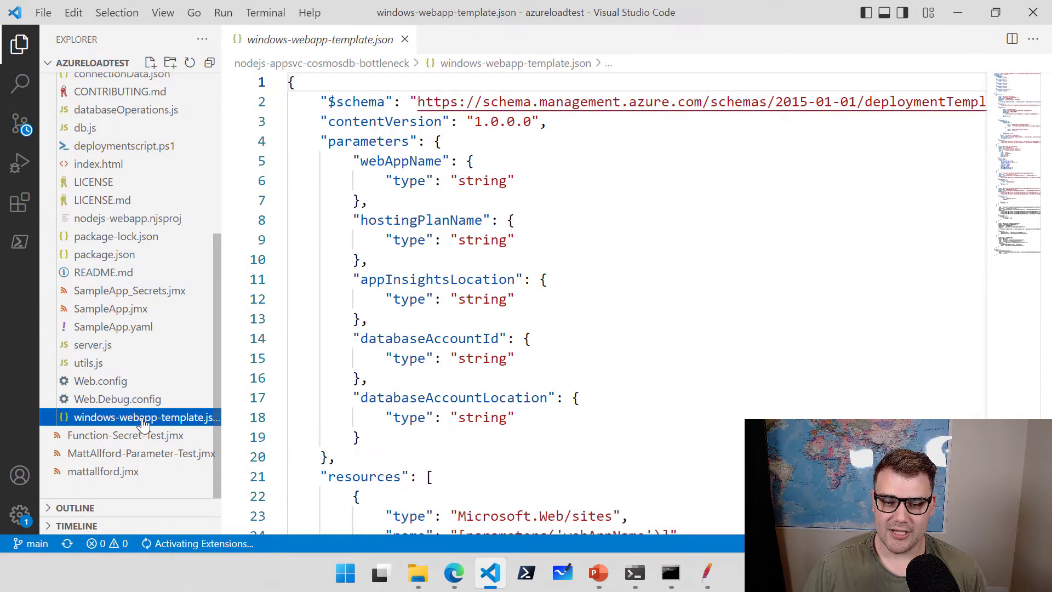
{"action": "scroll", "coordinate": [493, 362], "scroll_direction": "down", "scroll_amount": 11}
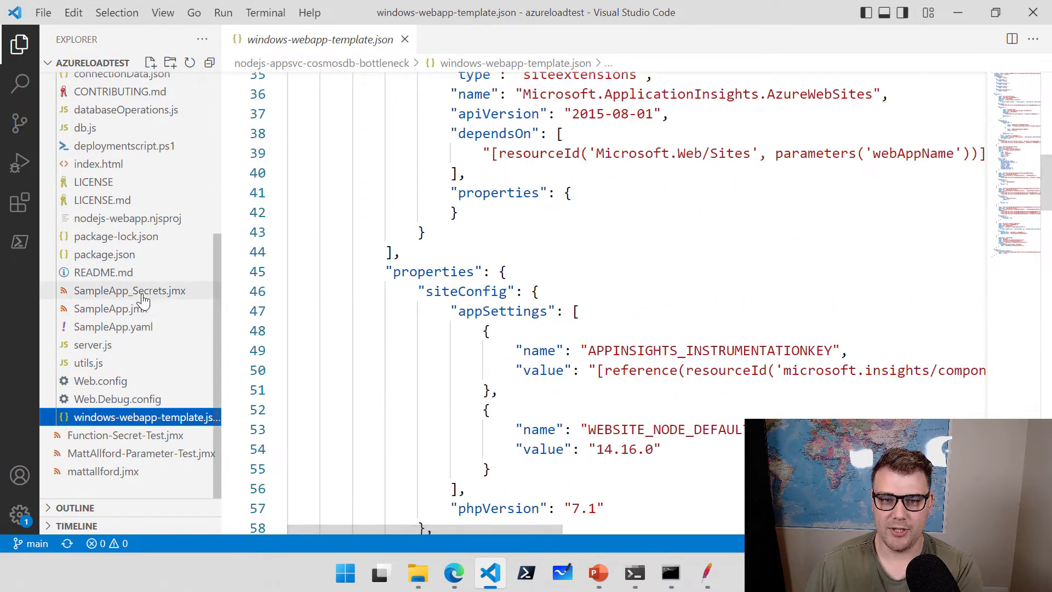
{"action": "scroll", "coordinate": [137, 290], "scroll_direction": "up", "scroll_amount": 5}
{"action": "left_click", "coordinate": [584, 276]}
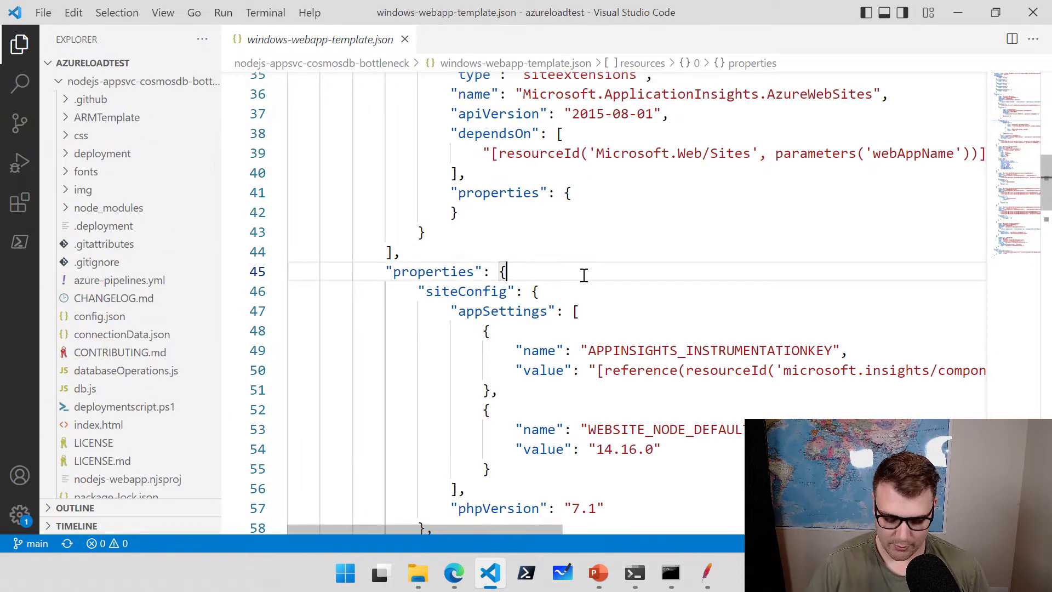
In a PowerShell terminal, change into nodejs-appsvc-cosmosdb-bottleneck and launch .\deploymentscript.ps1.
{"action": "key", "text": "ctrl+grave"}
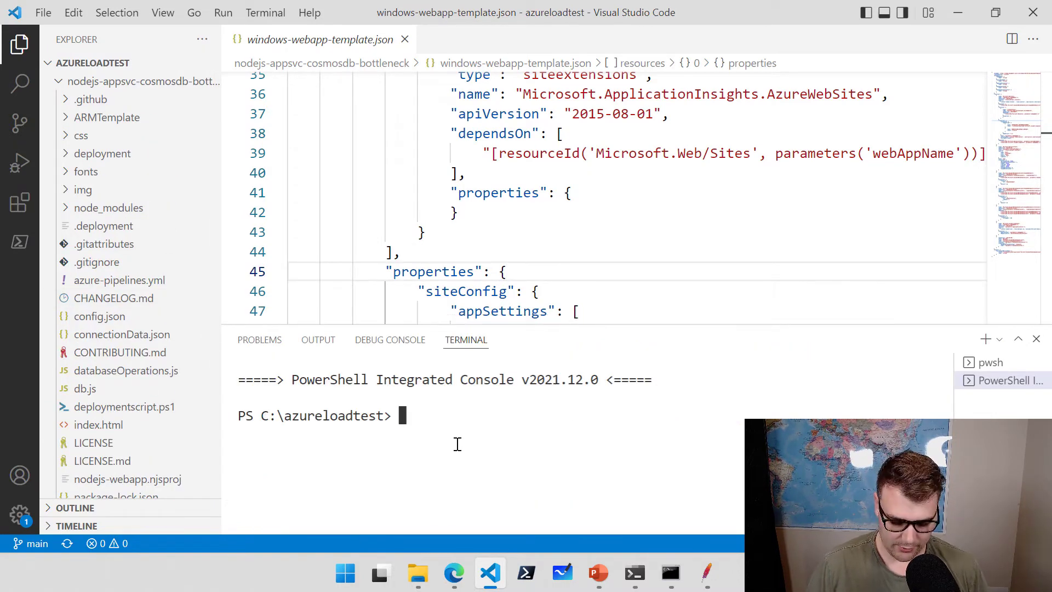
{"action": "type", "text": "cd n"}
{"action": "key", "text": "Tab"}
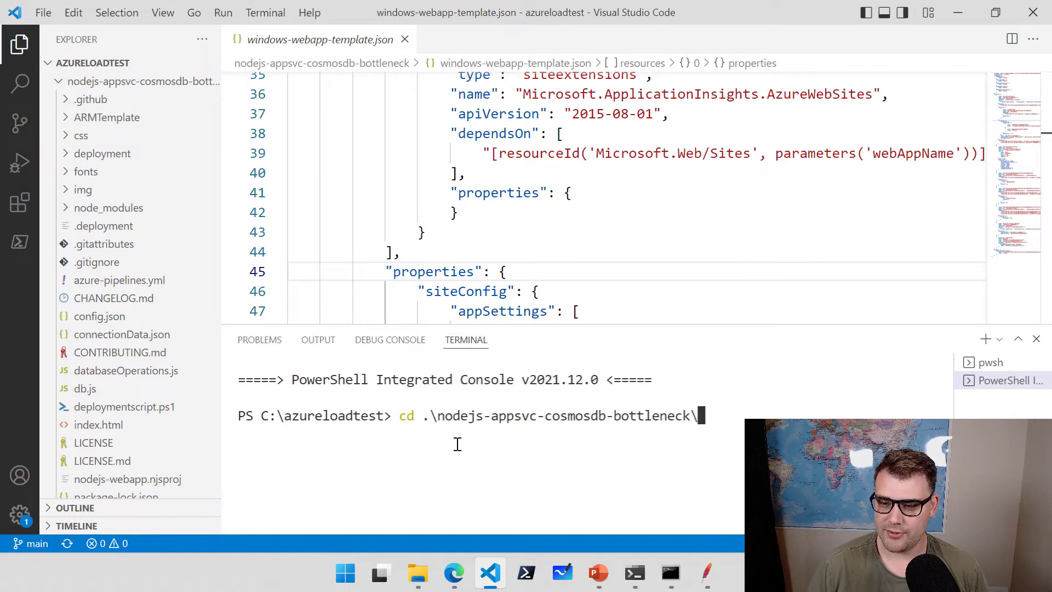
{"action": "key", "text": "Return"}
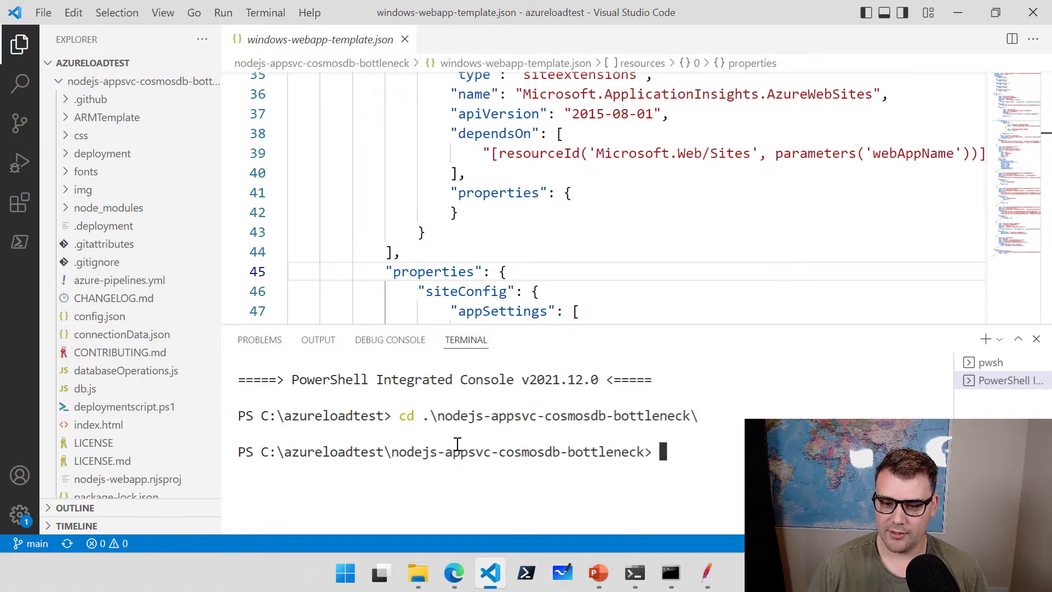
{"action": "type", "text": "deploy"}
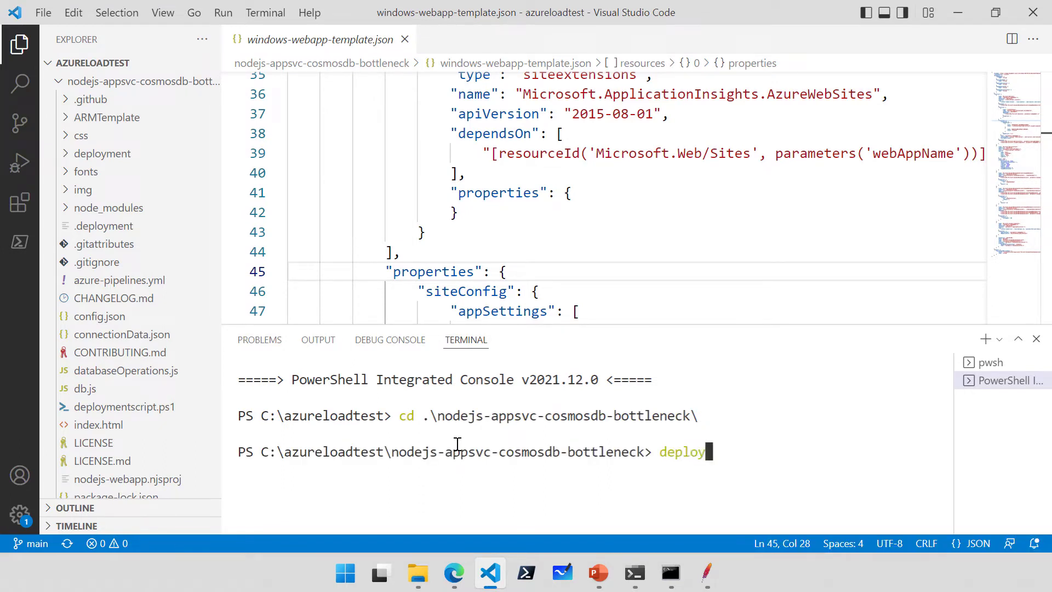
{"action": "key", "text": "Tab"}
{"action": "key", "text": "Tab"}
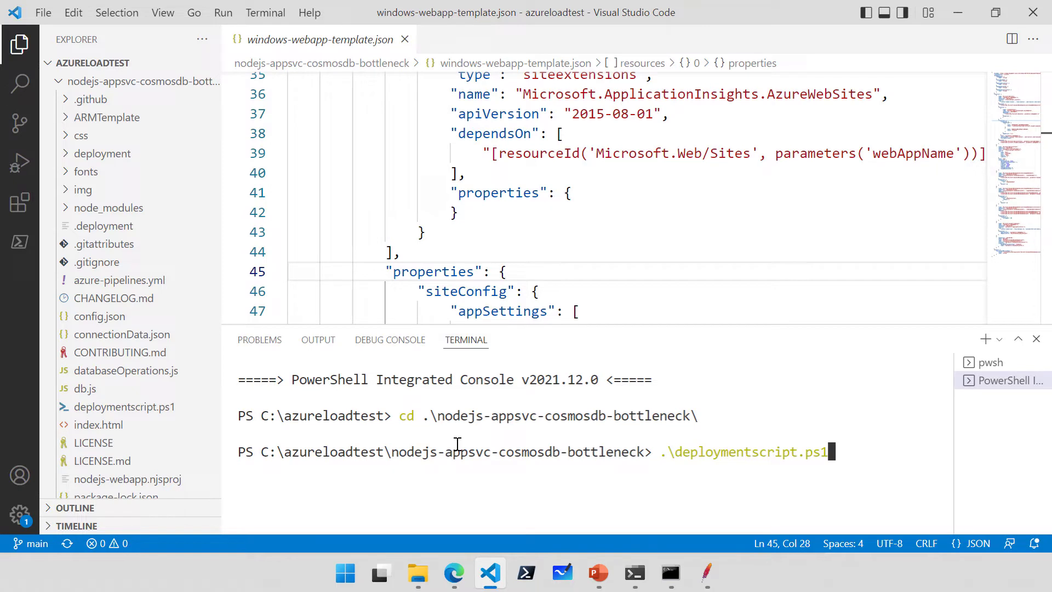
{"action": "key", "text": "Return"}
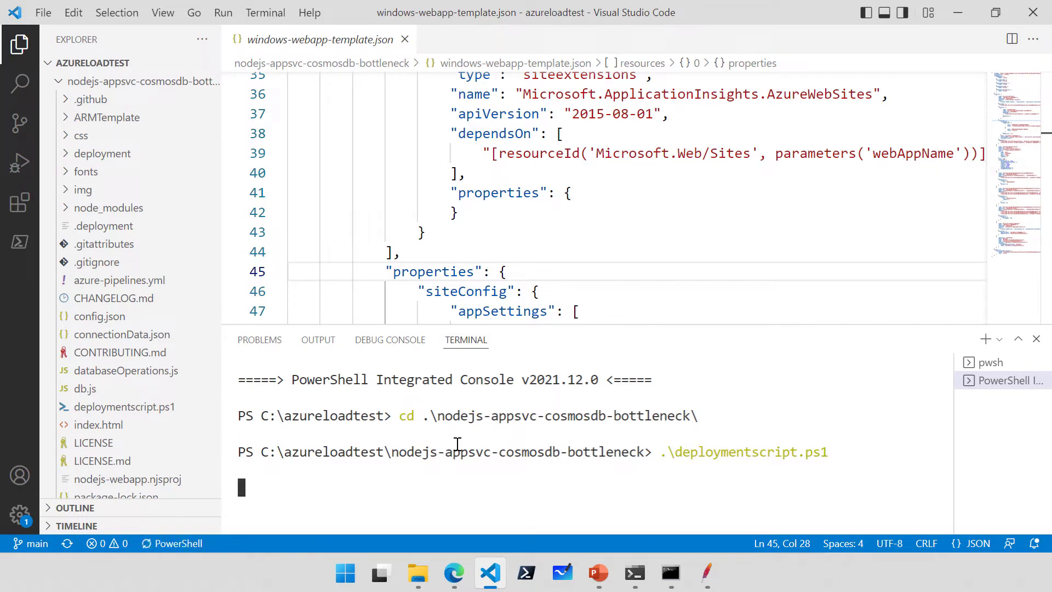
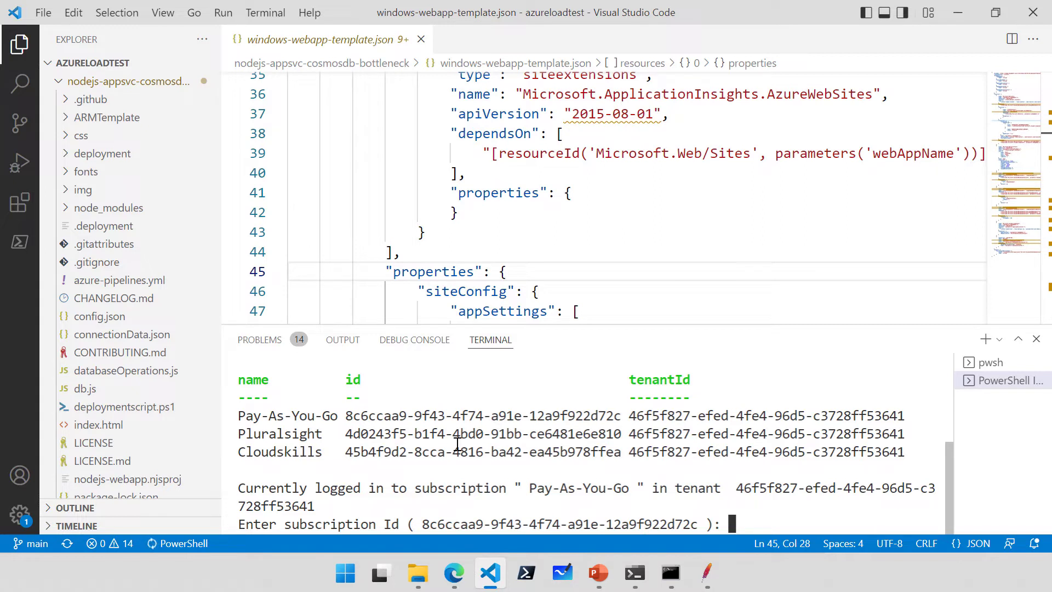
Accept the default subscription, name the web app maloadtest, and keep eastus to start deployment.
{"action": "key", "text": "Return"}
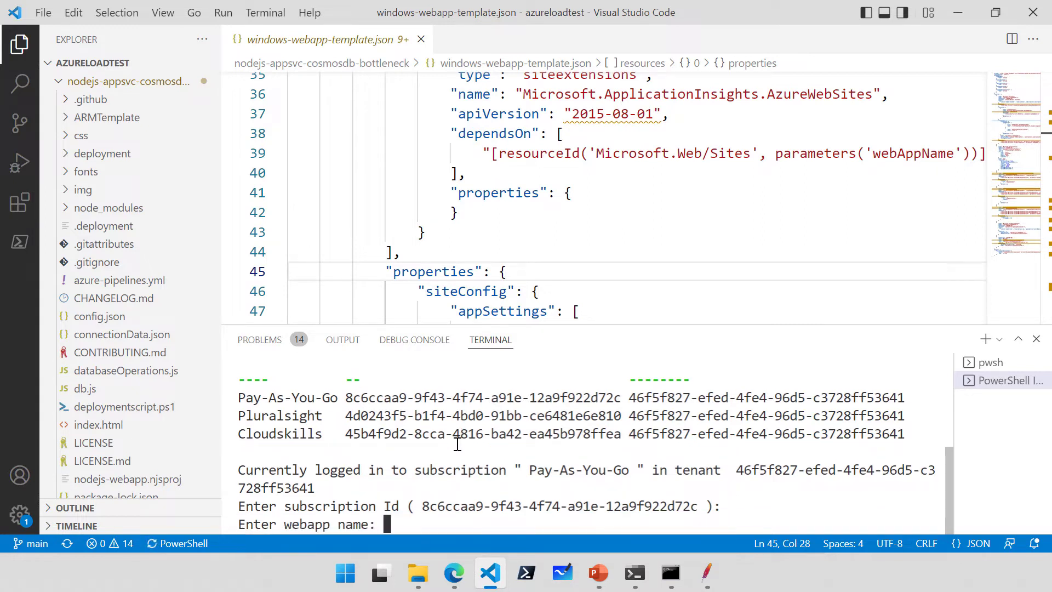
{"action": "type", "text": "maloadtest"}
{"action": "key", "text": "Return"}
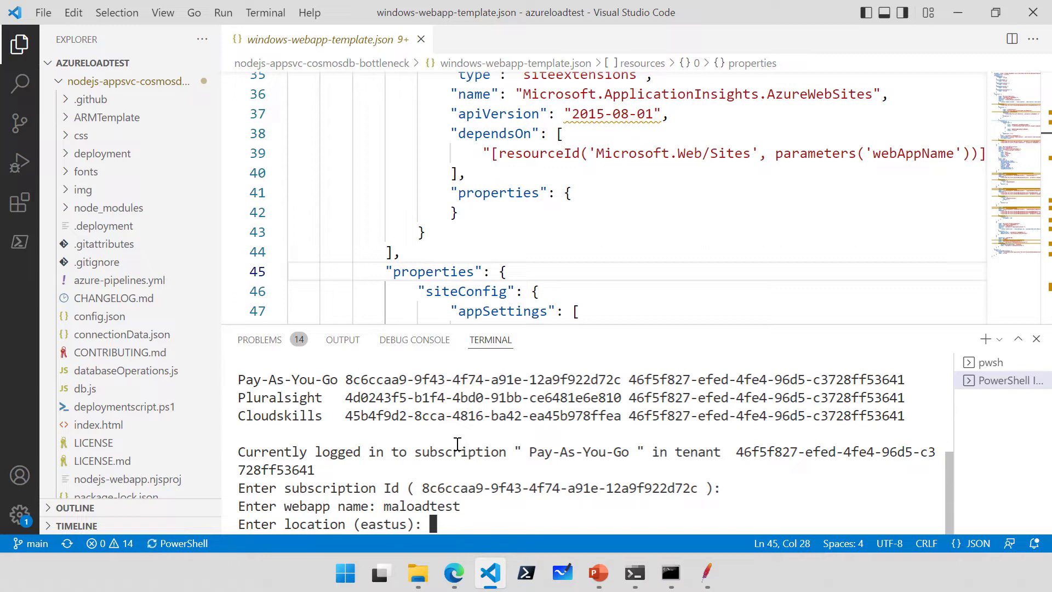
{"action": "key", "text": "Return"}
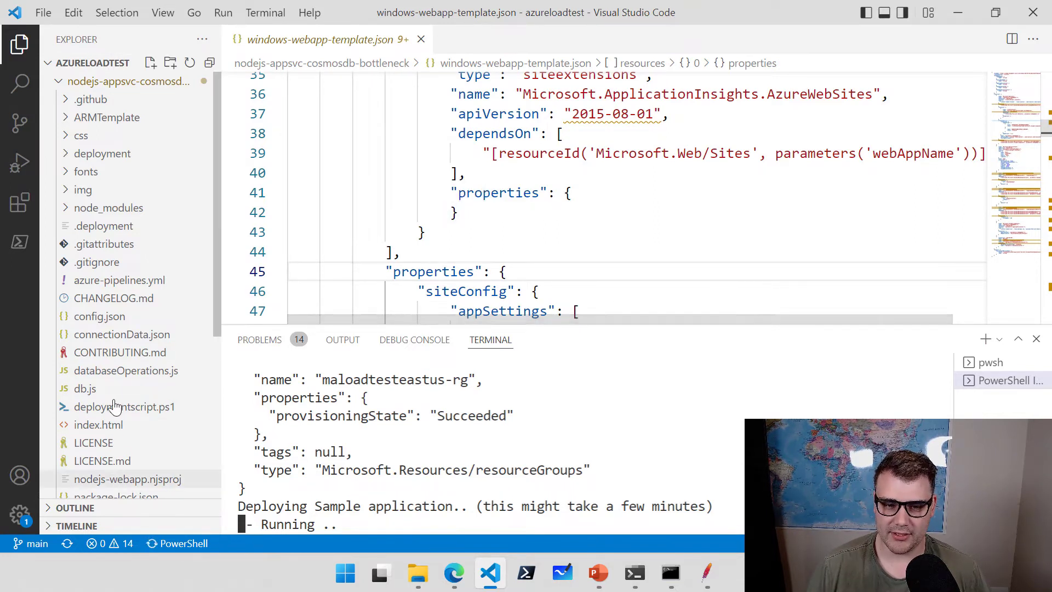
{"action": "left_click_drag", "start_coordinate": [215, 288], "coordinate": [212, 407]}
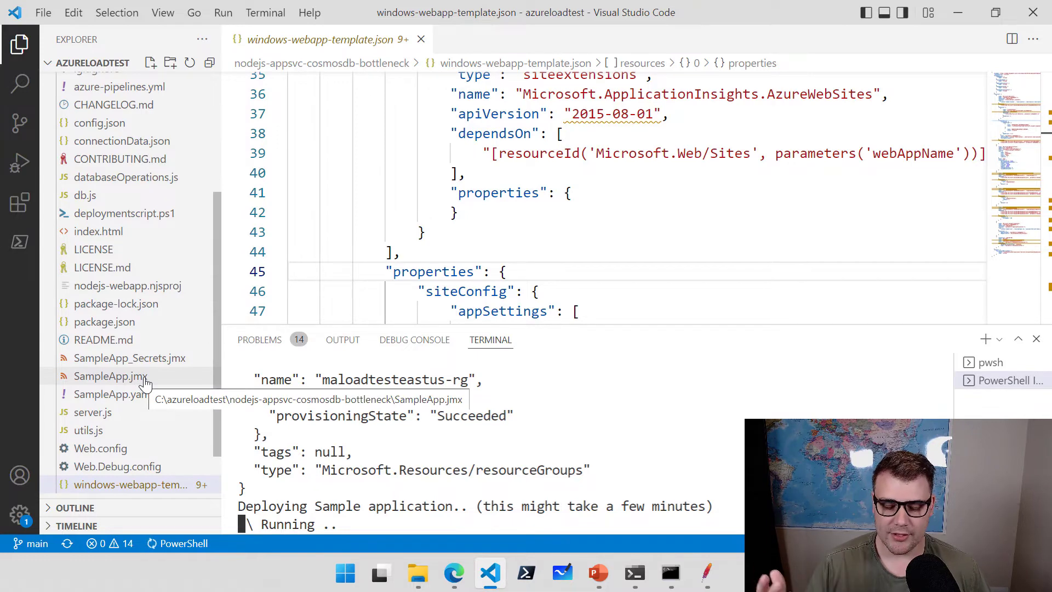
Open SampleApp.jmx and give the editor more room than the terminal.
{"action": "left_click", "coordinate": [104, 381]}
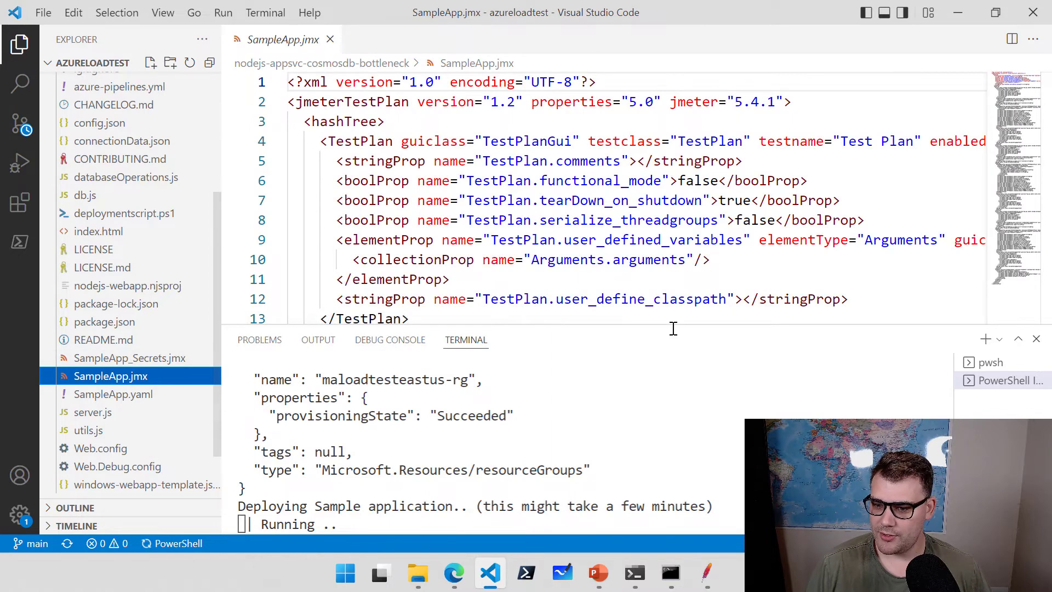
{"action": "left_click_drag", "start_coordinate": [646, 260], "coordinate": [645, 240]}
{"action": "left_click_drag", "start_coordinate": [674, 324], "coordinate": [674, 482]}
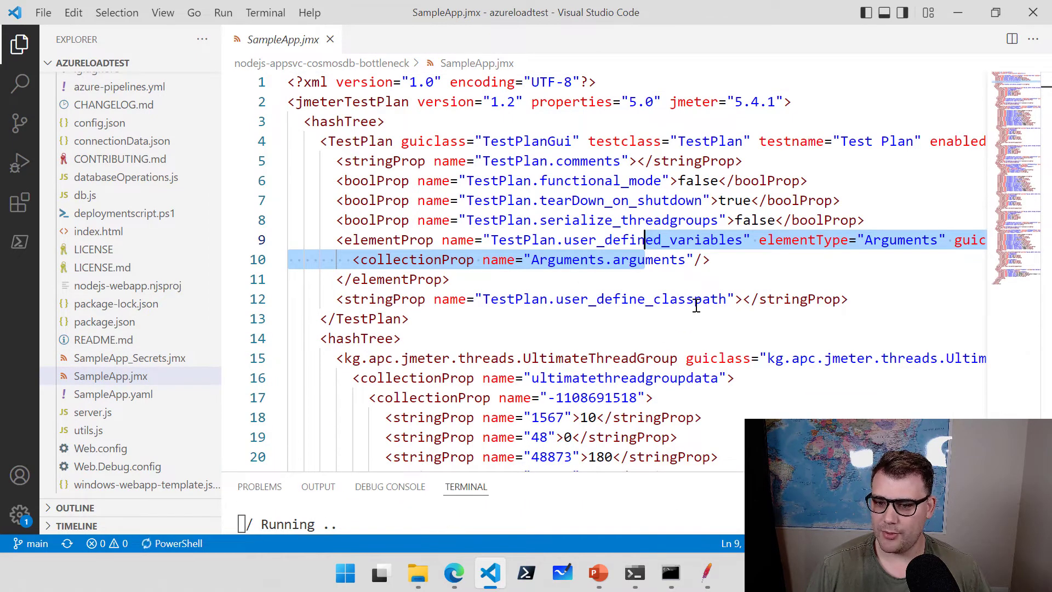
{"action": "left_click", "coordinate": [699, 280]}
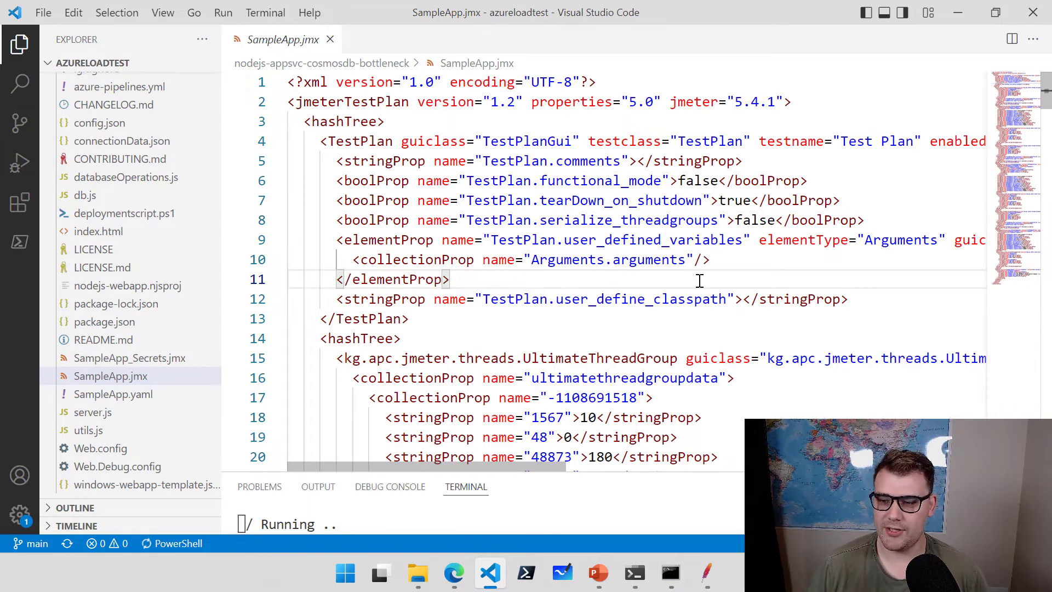
Highlight the first request's ${udv_webapp} host, GET method, lasttimestamp path and https protocol.
{"action": "scroll", "coordinate": [723, 279], "scroll_direction": "down", "scroll_amount": 3}
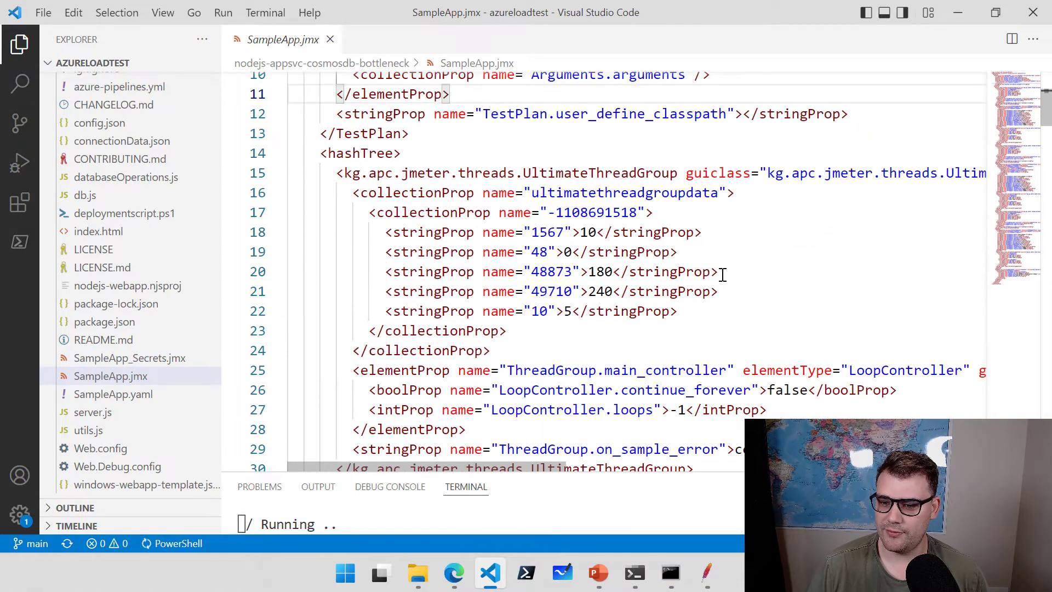
{"action": "scroll", "coordinate": [723, 274], "scroll_direction": "down", "scroll_amount": 6}
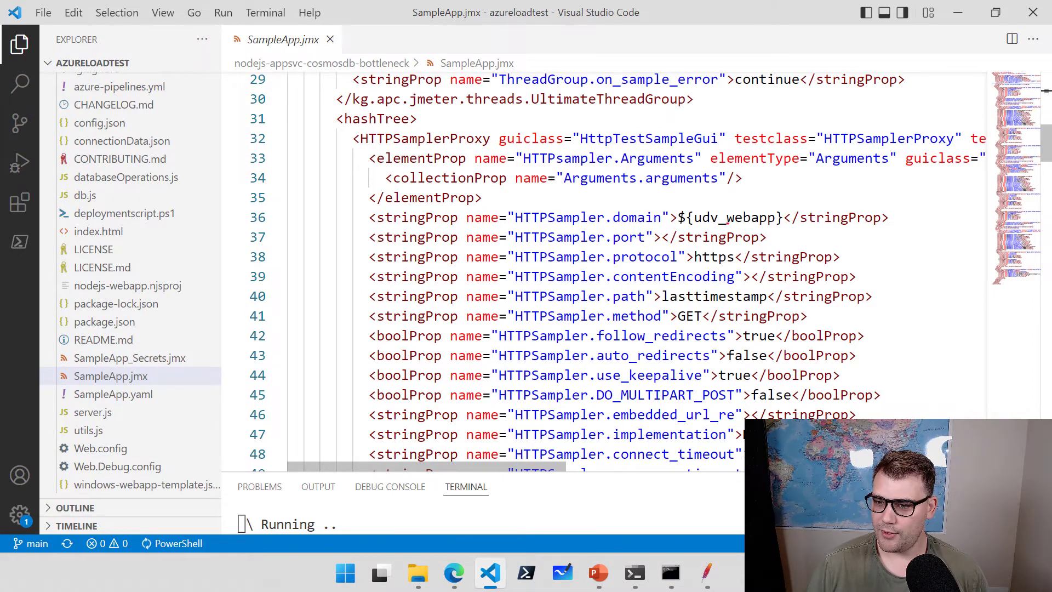
{"action": "mouse_move", "coordinate": [674, 202]}
{"action": "left_mouse_down"}
{"action": "mouse_move", "coordinate": [723, 230]}
{"action": "mouse_move", "coordinate": [791, 233]}
{"action": "left_mouse_up"}
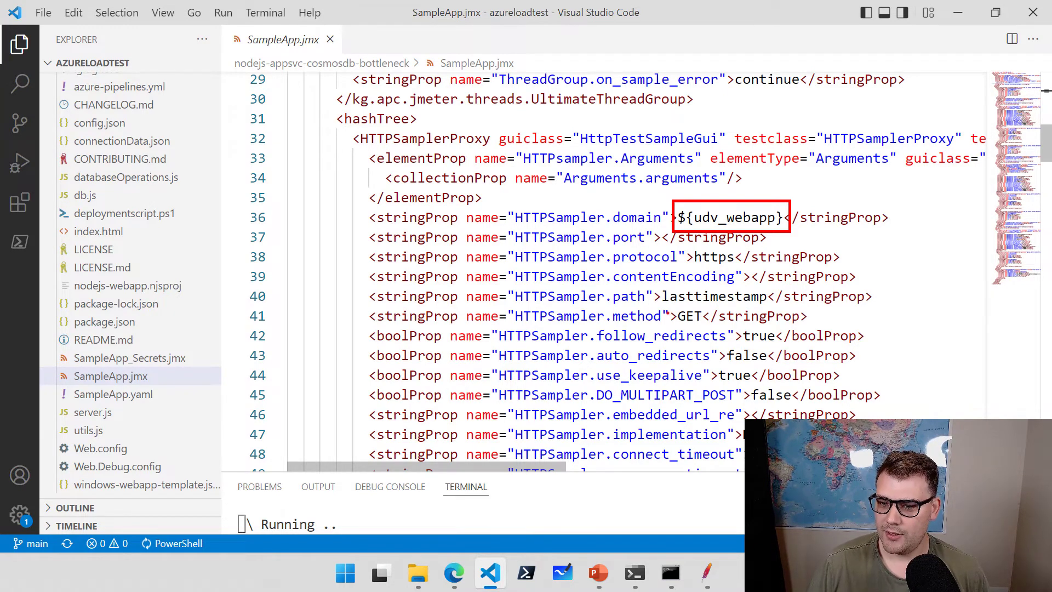
{"action": "left_click_drag", "start_coordinate": [671, 305], "coordinate": [713, 334]}
{"action": "left_click_drag", "start_coordinate": [658, 284], "coordinate": [774, 310]}
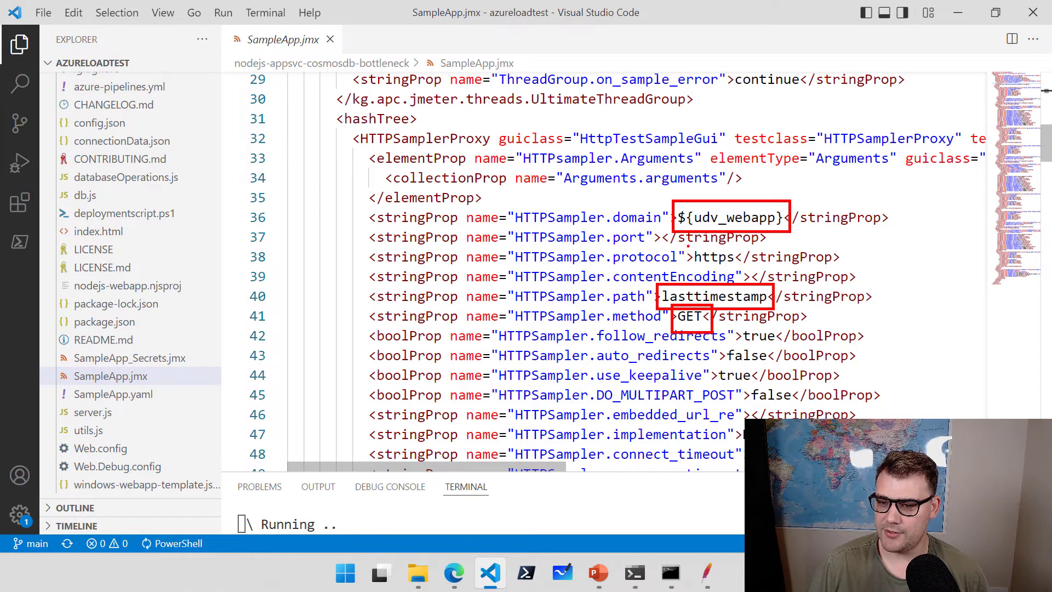
{"action": "left_click_drag", "start_coordinate": [687, 245], "coordinate": [744, 269]}
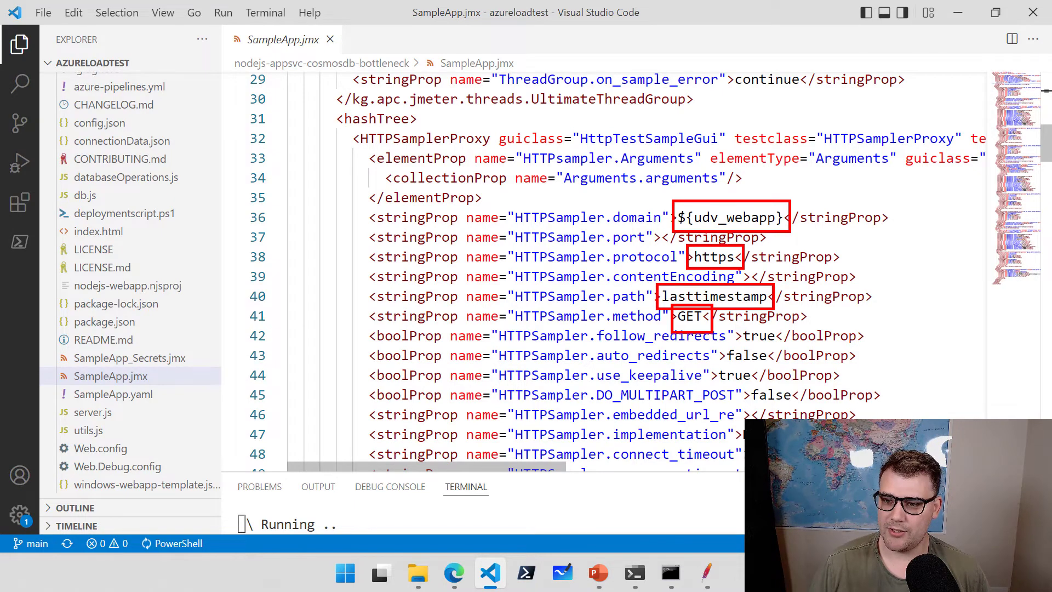
{"action": "key", "text": "Escape"}
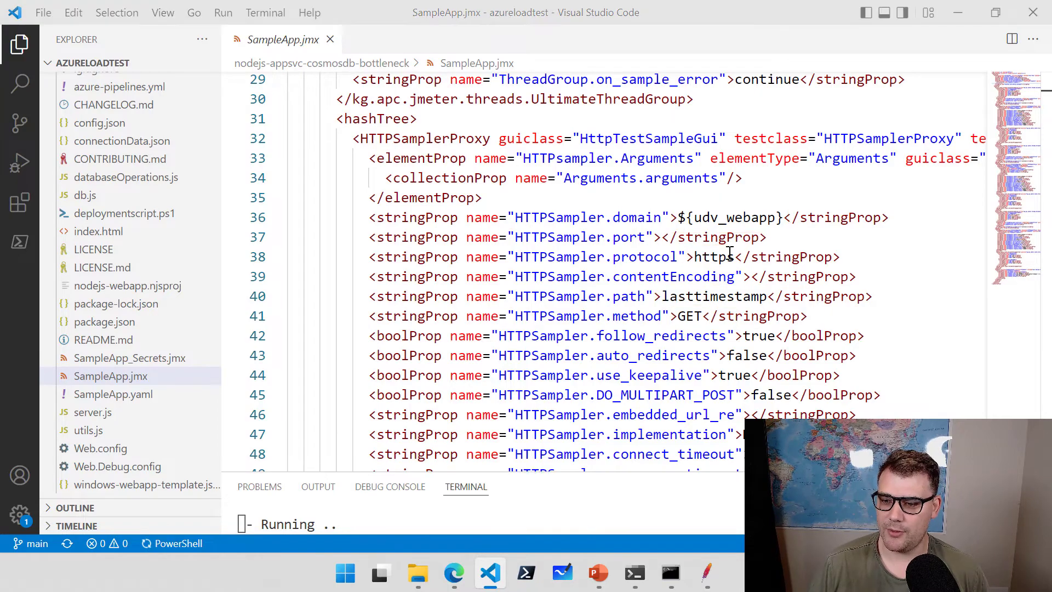
Highlight the second request's ${udv_webapp} host, POST method, add path and https protocol.
{"action": "scroll", "coordinate": [741, 257], "scroll_direction": "down", "scroll_amount": 9}
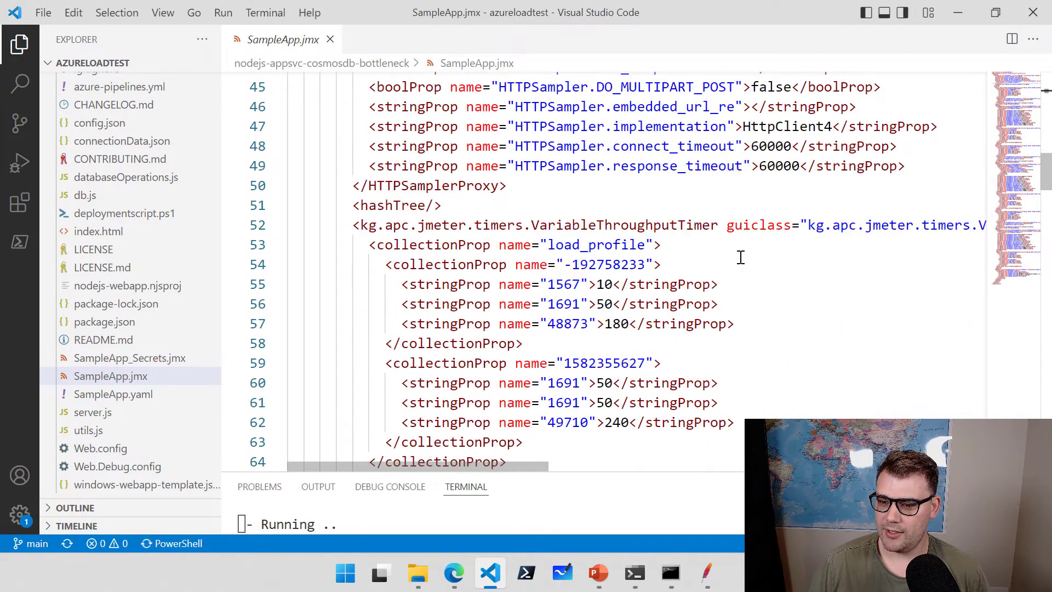
{"action": "scroll", "coordinate": [741, 257], "scroll_direction": "down", "scroll_amount": 10}
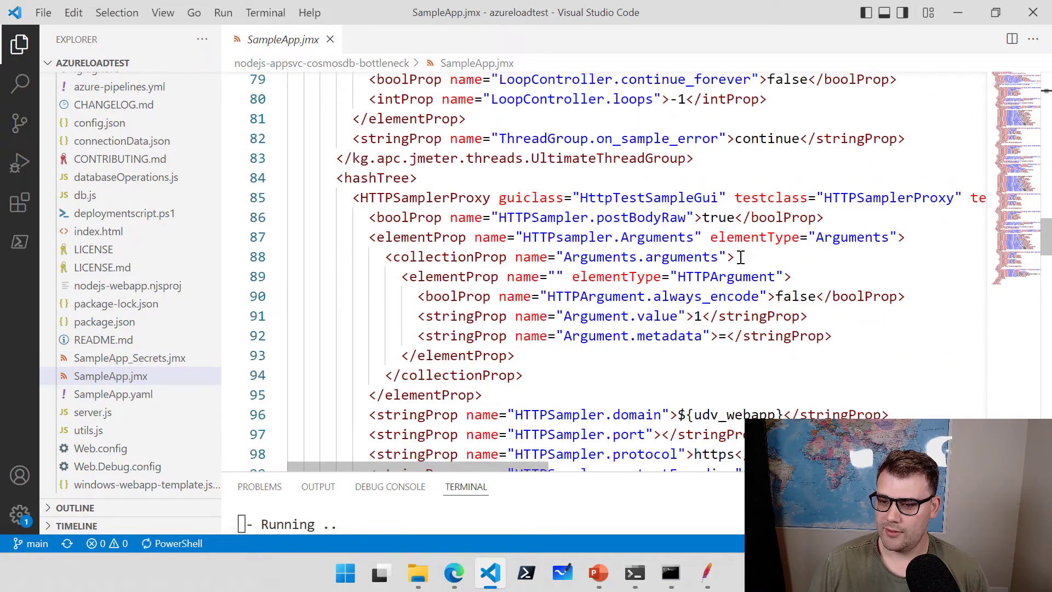
{"action": "scroll", "coordinate": [741, 257], "scroll_direction": "down", "scroll_amount": 1}
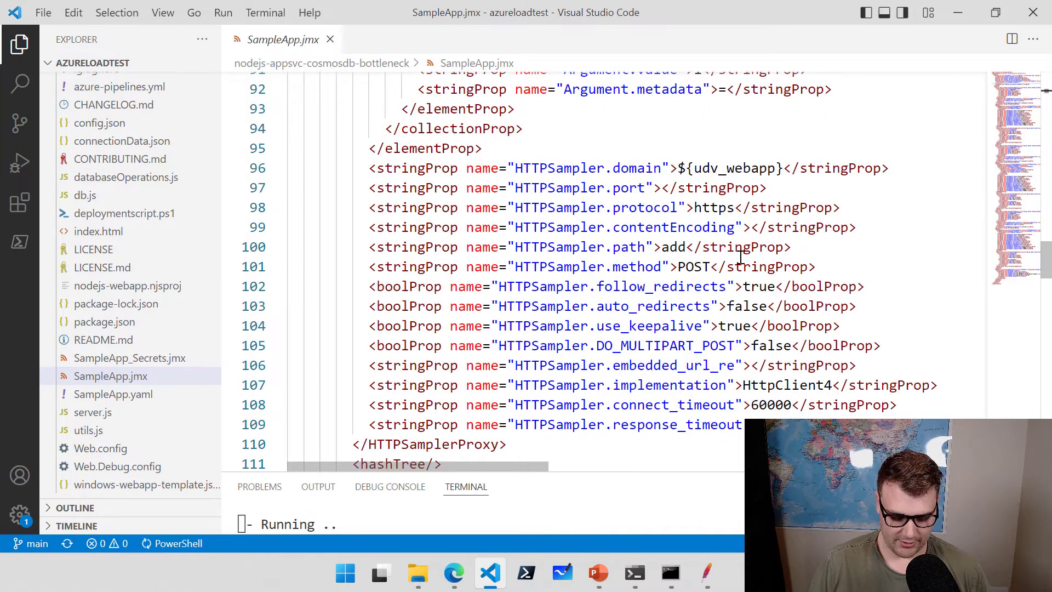
{"action": "left_click_drag", "start_coordinate": [668, 155], "coordinate": [793, 182]}
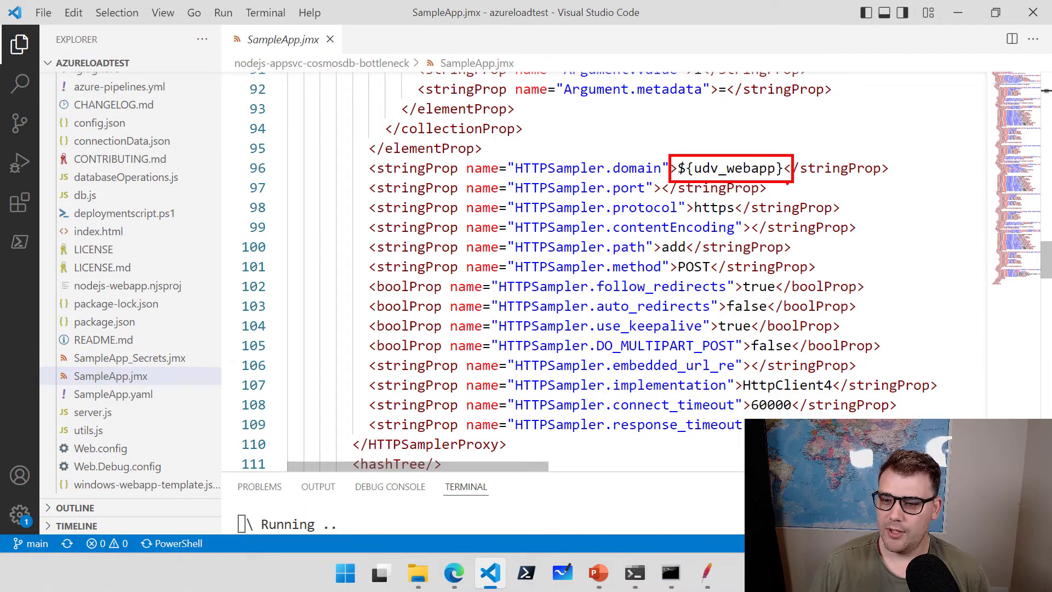
{"action": "left_click_drag", "start_coordinate": [668, 255], "coordinate": [716, 277]}
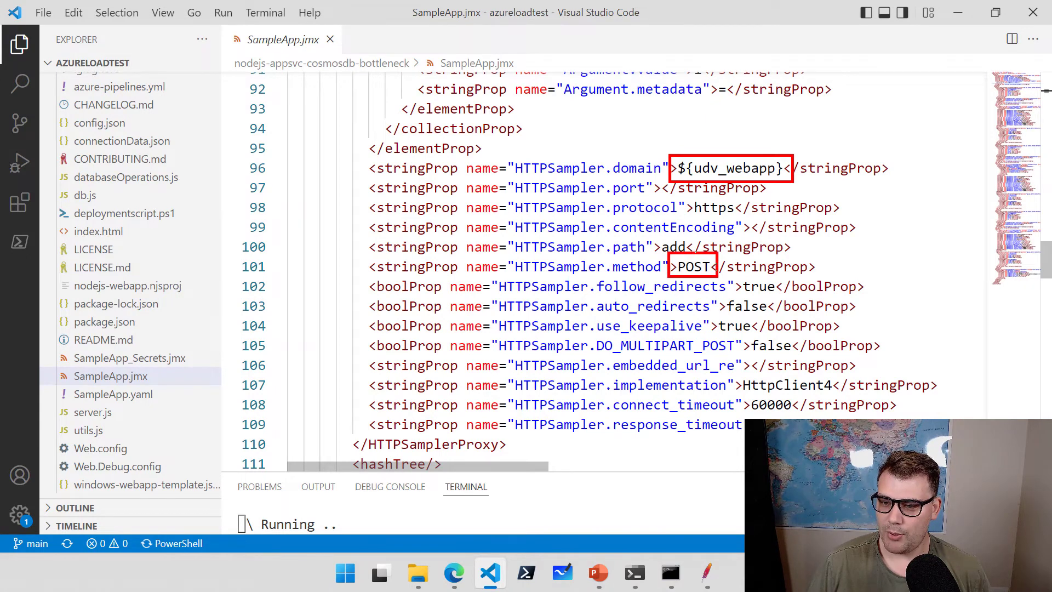
{"action": "left_click_drag", "start_coordinate": [655, 237], "coordinate": [694, 258]}
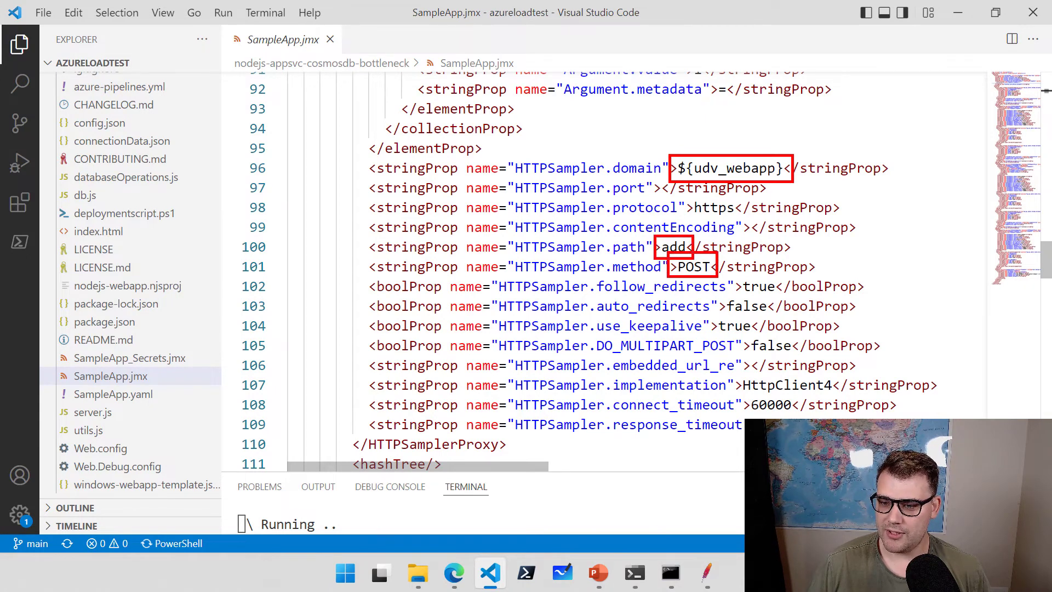
{"action": "left_click_drag", "start_coordinate": [686, 196], "coordinate": [747, 220]}
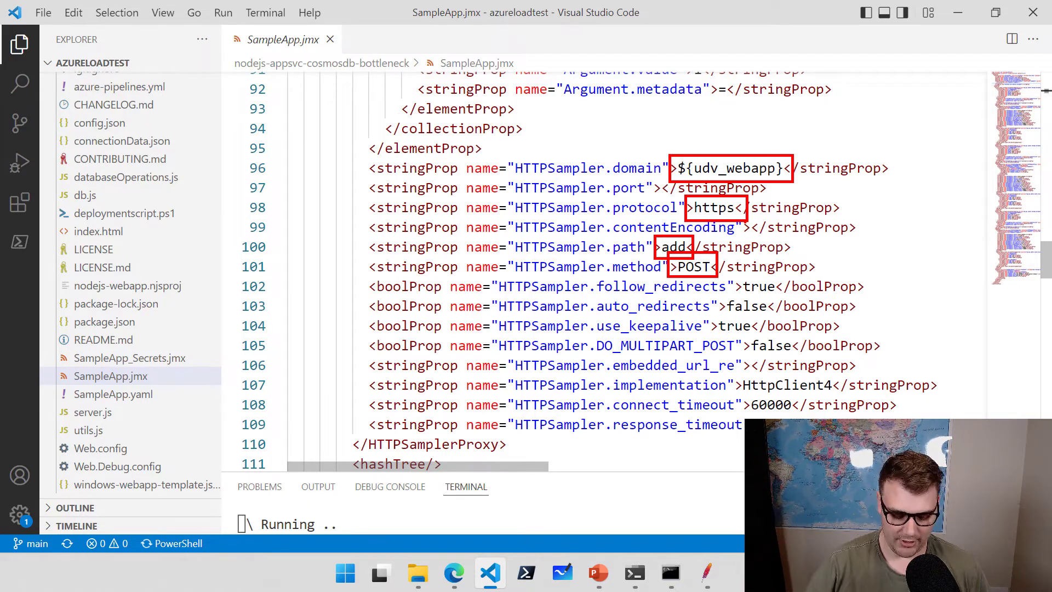
Scroll past the GET get request to the User Defined Variables block at the end.
{"action": "scroll", "coordinate": [706, 259], "scroll_direction": "down", "scroll_amount": 8}
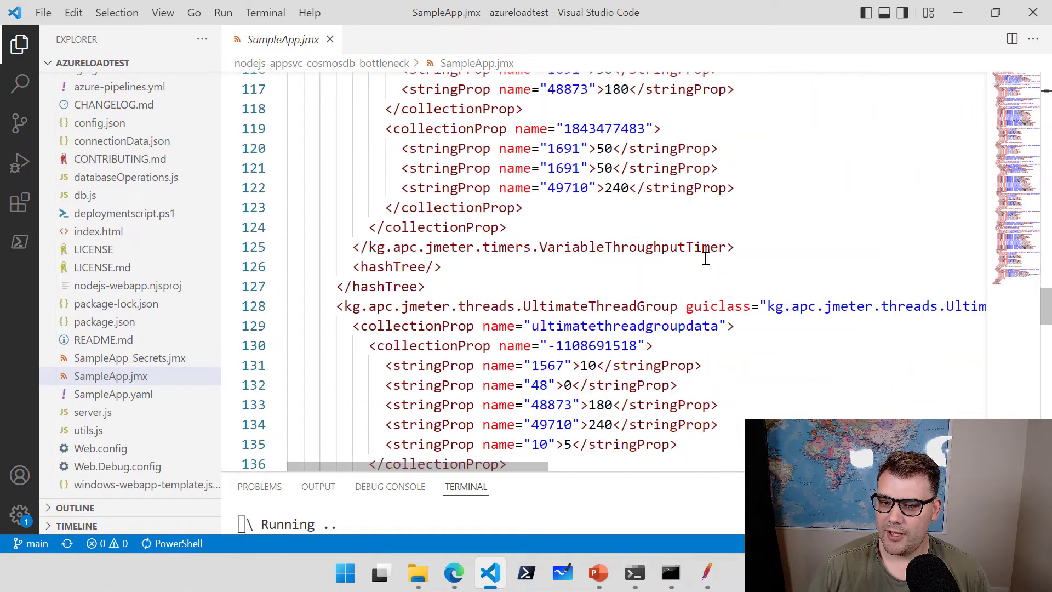
{"action": "scroll", "coordinate": [706, 258], "scroll_direction": "down", "scroll_amount": 11}
{"action": "scroll", "coordinate": [706, 255], "scroll_direction": "up", "scroll_amount": 3}
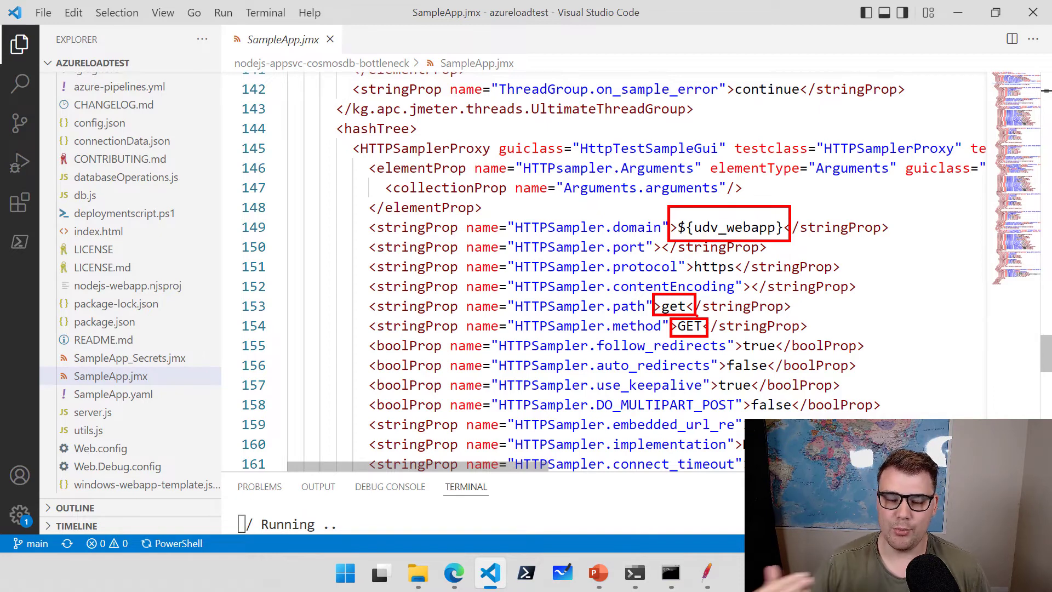
{"action": "scroll", "coordinate": [682, 328], "scroll_direction": "up", "scroll_amount": 4}
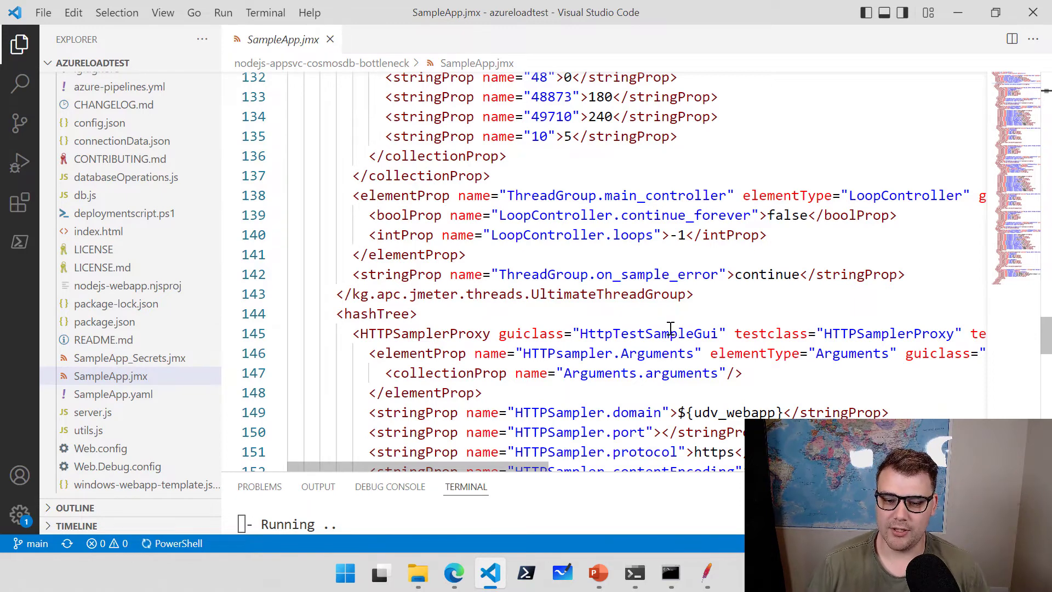
{"action": "scroll", "coordinate": [672, 323], "scroll_direction": "down", "scroll_amount": 8}
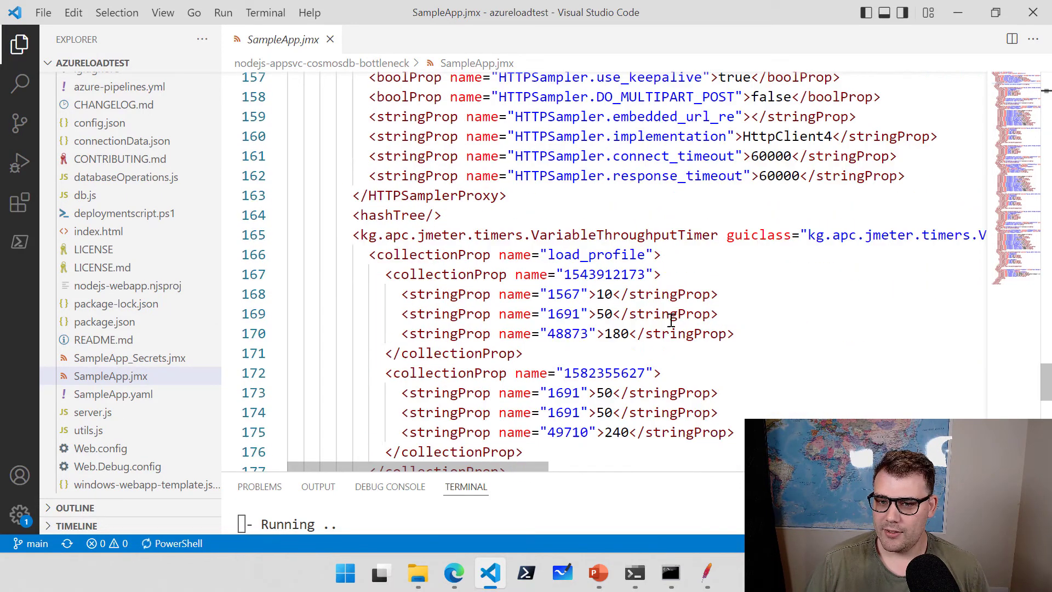
{"action": "scroll", "coordinate": [671, 322], "scroll_direction": "down", "scroll_amount": 3}
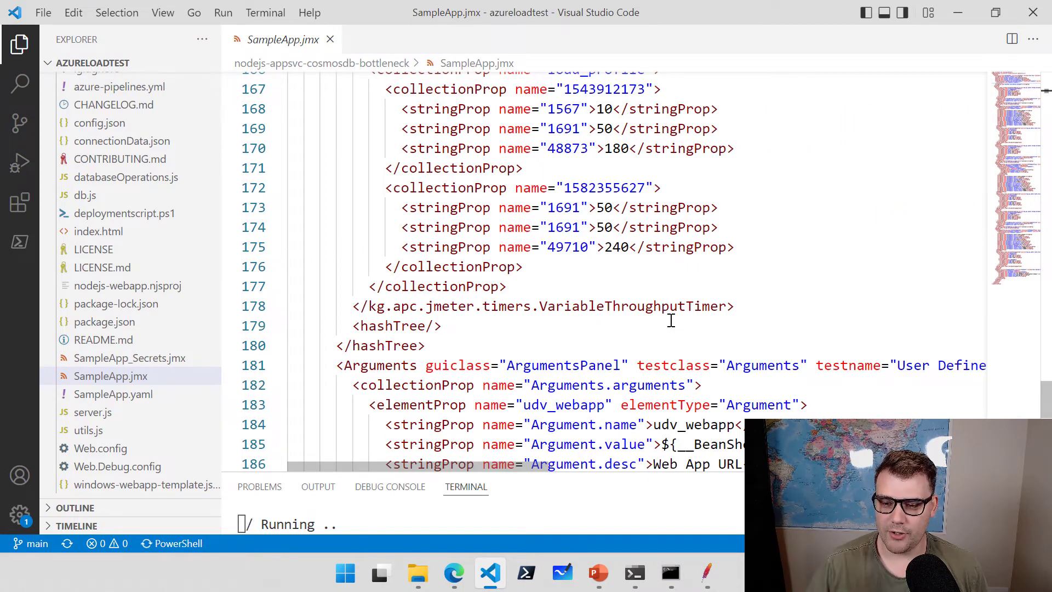
{"action": "scroll", "coordinate": [679, 354], "scroll_direction": "down", "scroll_amount": 3}
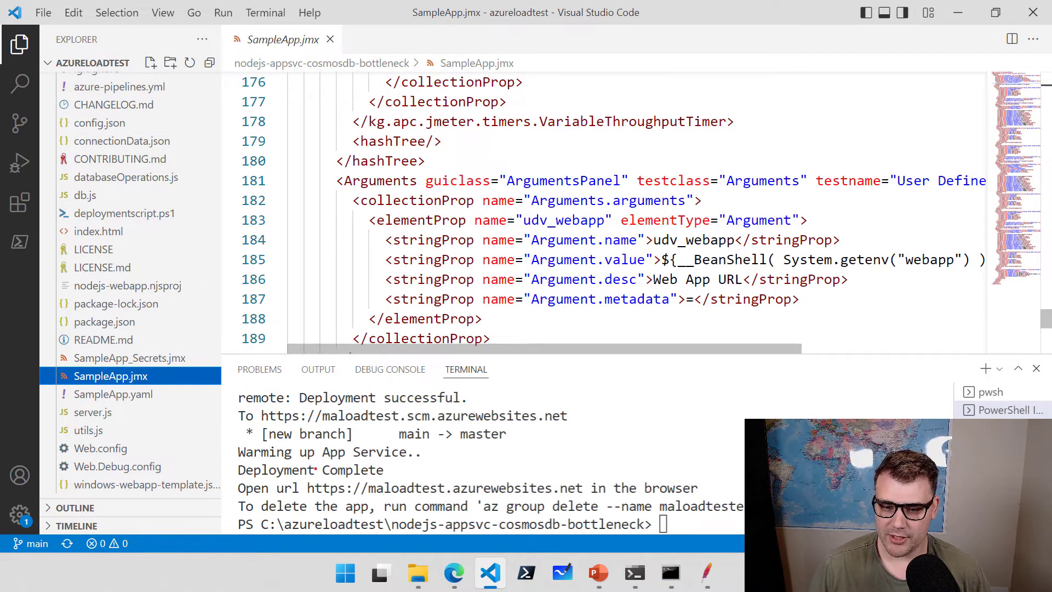
Highlight the Deployment Complete message and the maloadtest site URL, then switch to the browser.
{"action": "left_click_drag", "start_coordinate": [232, 458], "coordinate": [388, 480]}
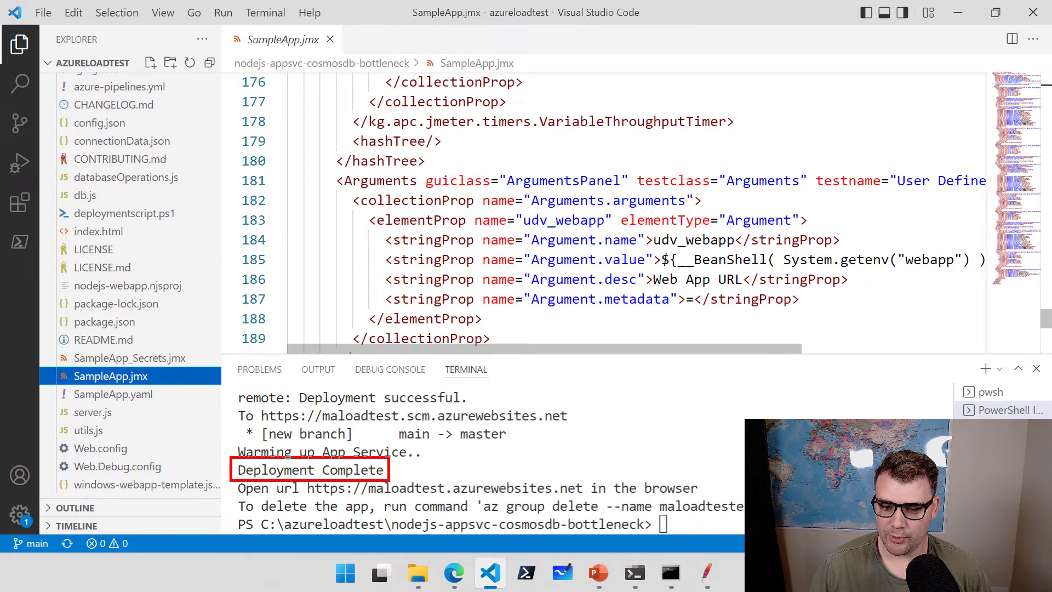
{"action": "left_click_drag", "start_coordinate": [229, 477], "coordinate": [716, 498]}
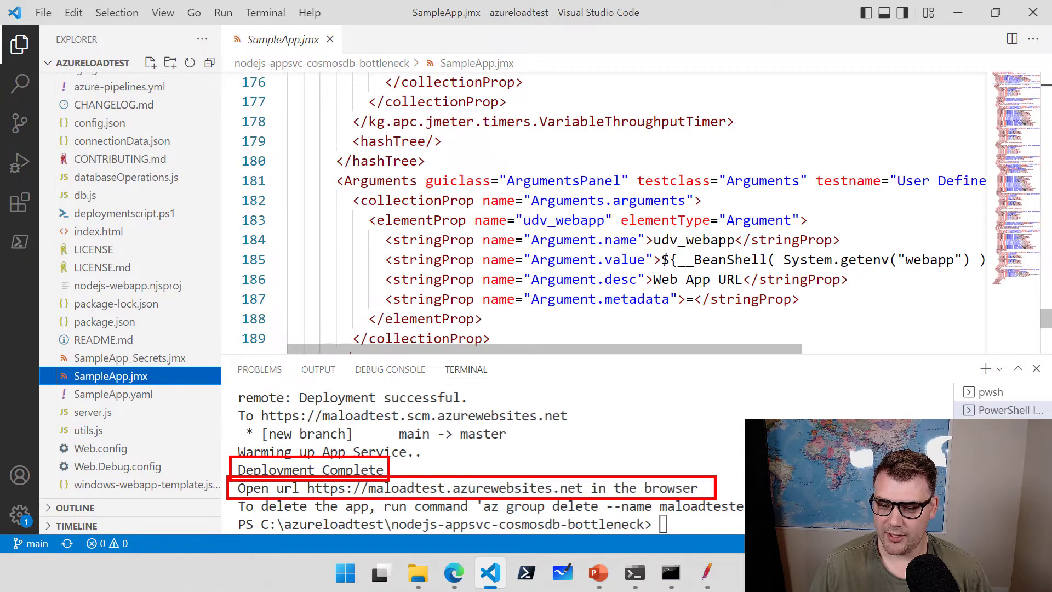
{"action": "key", "text": "Escape"}
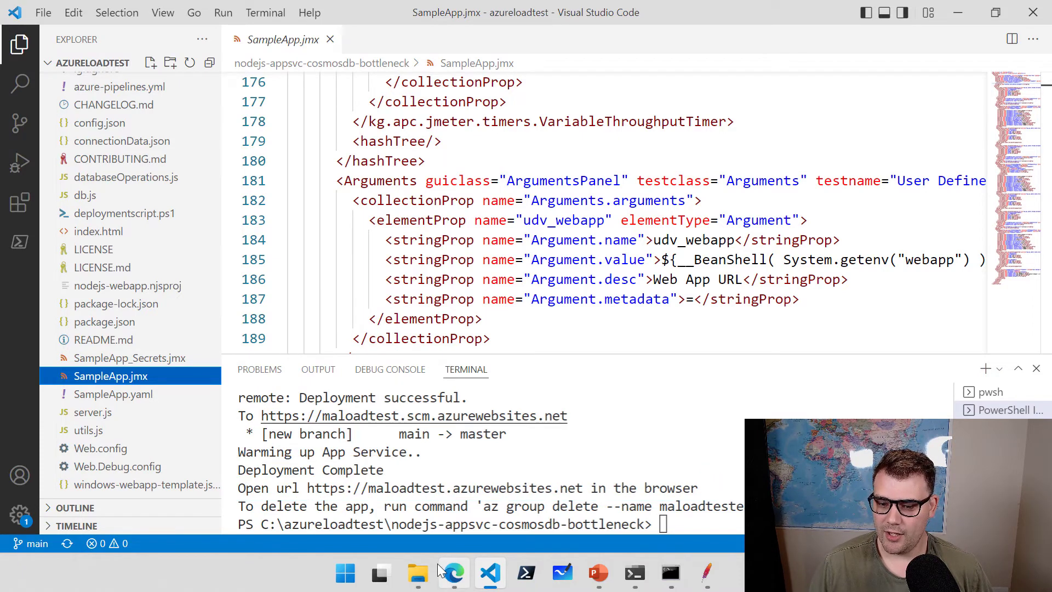
{"action": "left_click", "coordinate": [453, 573]}
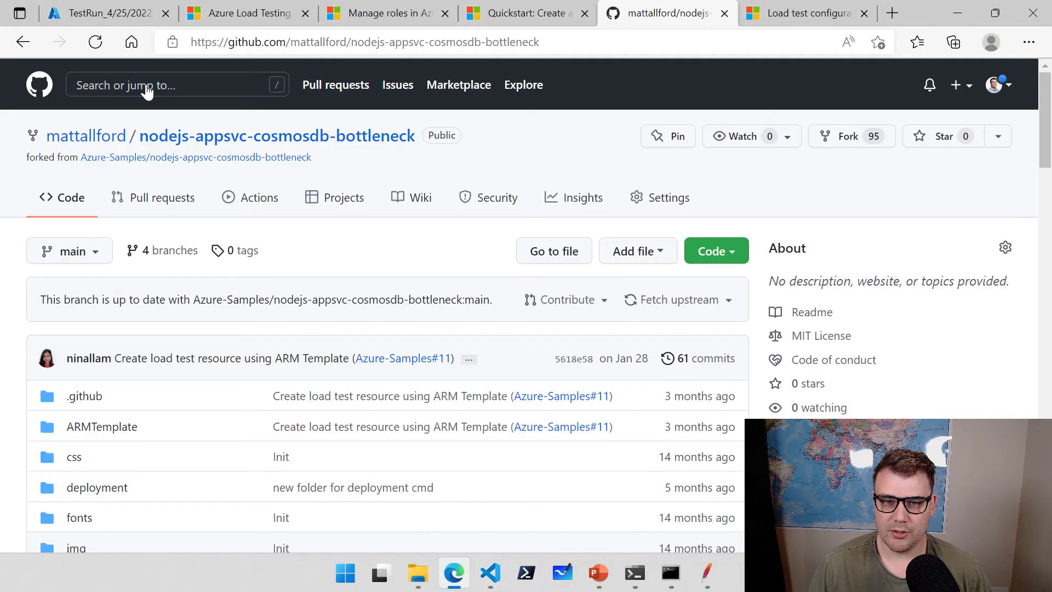
Go from the portal home through Resource groups into maloadtesteastus-rg and review its resources.
{"action": "left_click", "coordinate": [125, 16]}
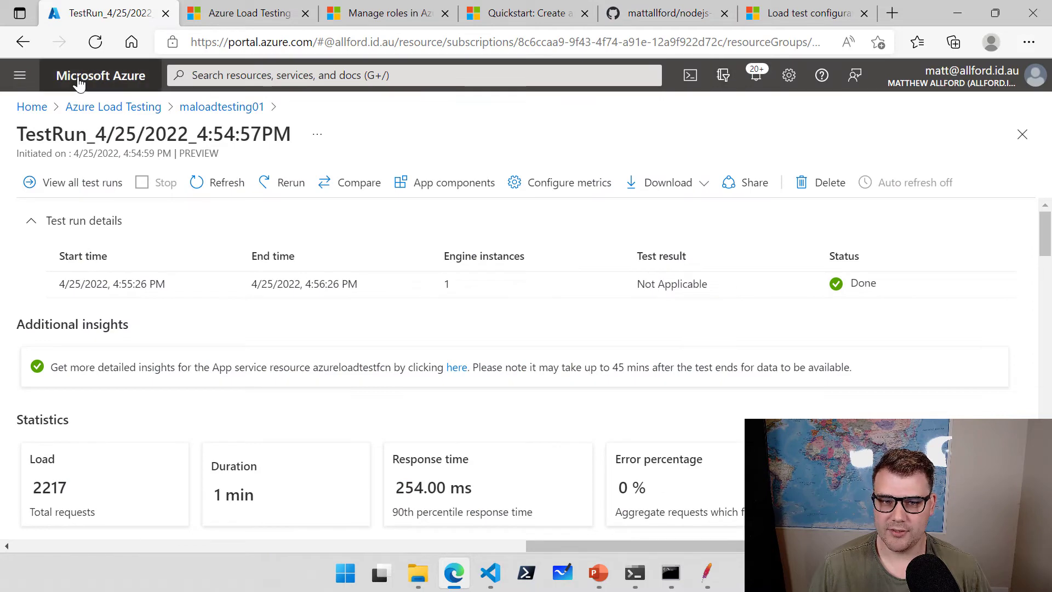
{"action": "left_click", "coordinate": [79, 82]}
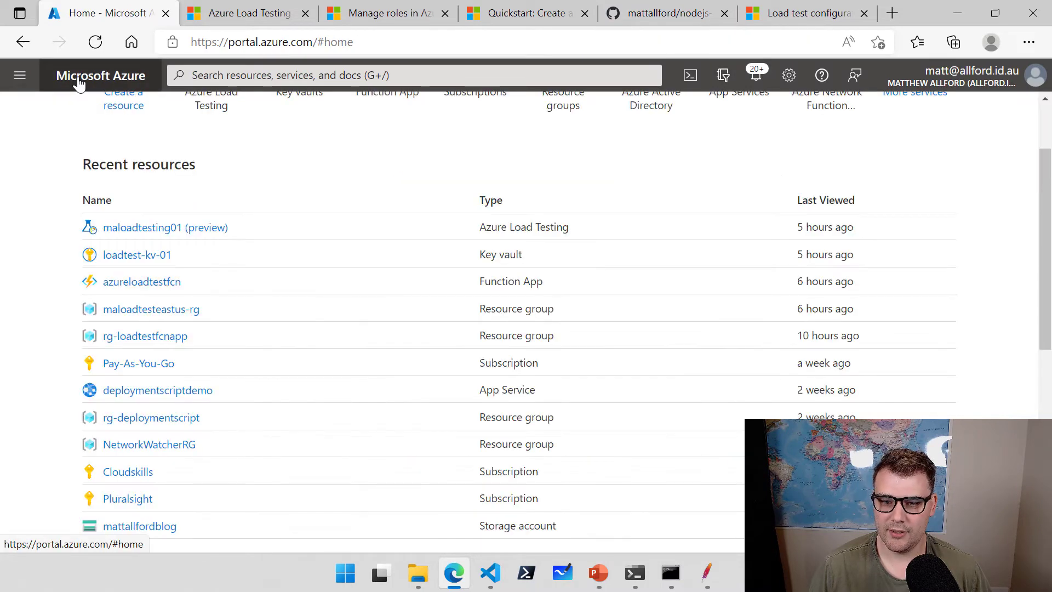
{"action": "left_click", "coordinate": [570, 188]}
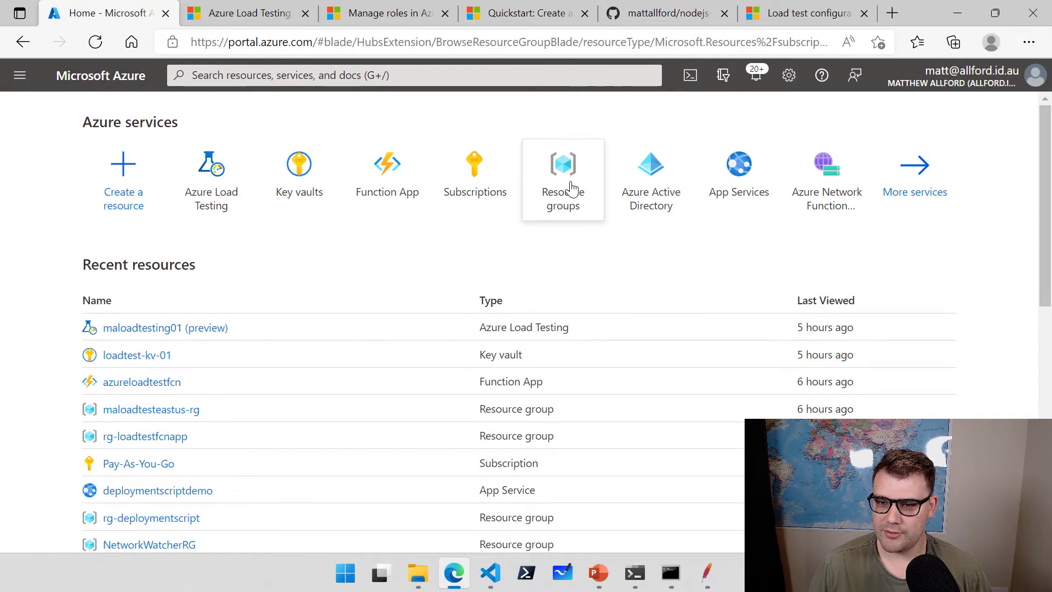
{"action": "scroll", "coordinate": [416, 341], "scroll_direction": "down", "scroll_amount": 2}
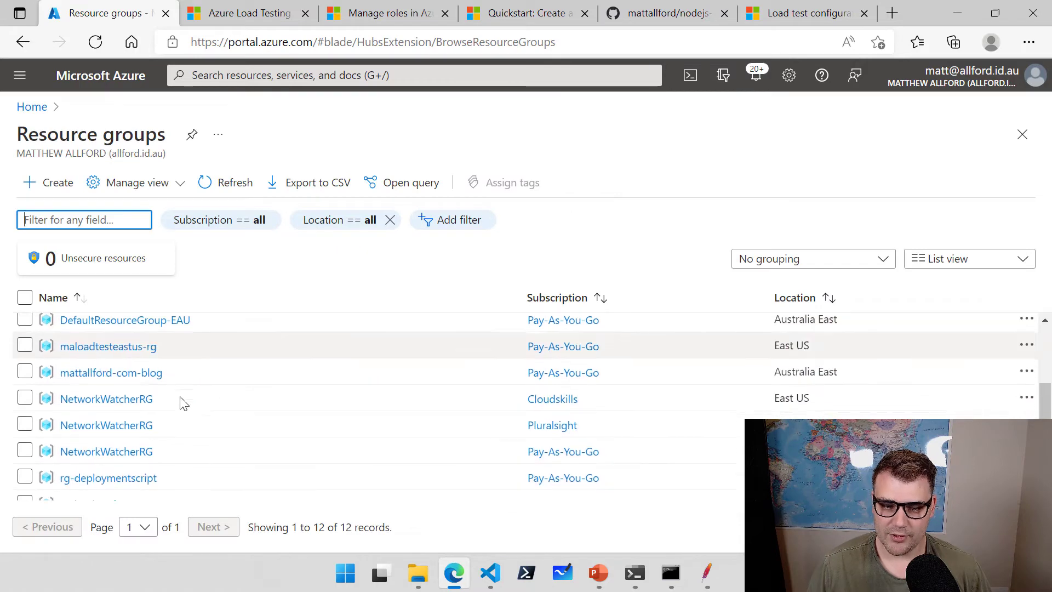
{"action": "left_click", "coordinate": [104, 350]}
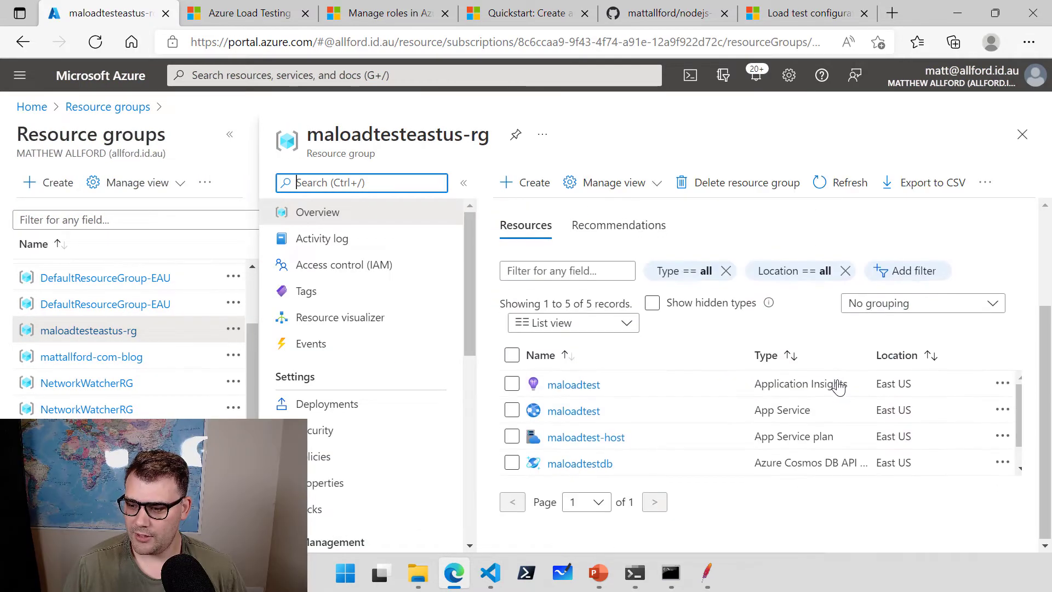
{"action": "left_click_drag", "start_coordinate": [1017, 411], "coordinate": [1017, 436]}
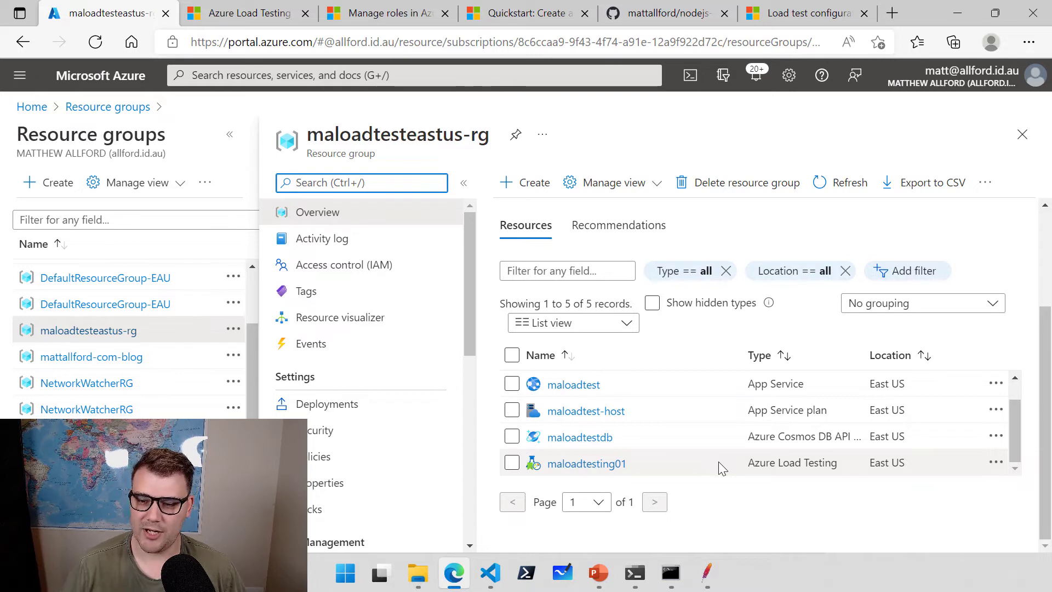
{"action": "mouse_move", "coordinate": [1015, 420]}
{"action": "left_mouse_down"}
{"action": "mouse_move", "coordinate": [1015, 400]}
{"action": "mouse_move", "coordinate": [1016, 431]}
{"action": "left_mouse_up"}
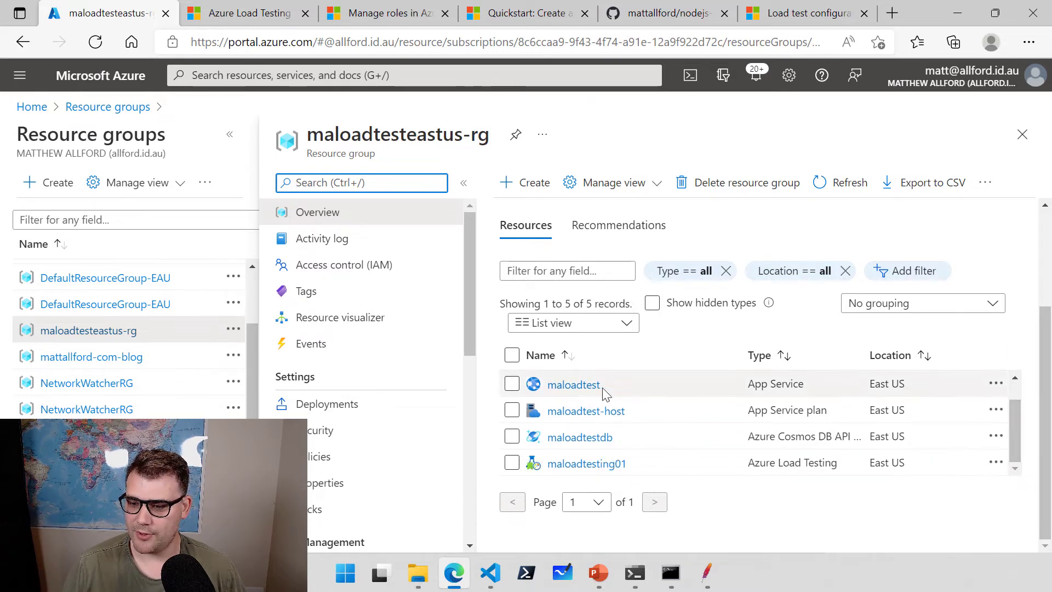
Open the maloadtest App Service and copy its website URL.
{"action": "left_click", "coordinate": [584, 386]}
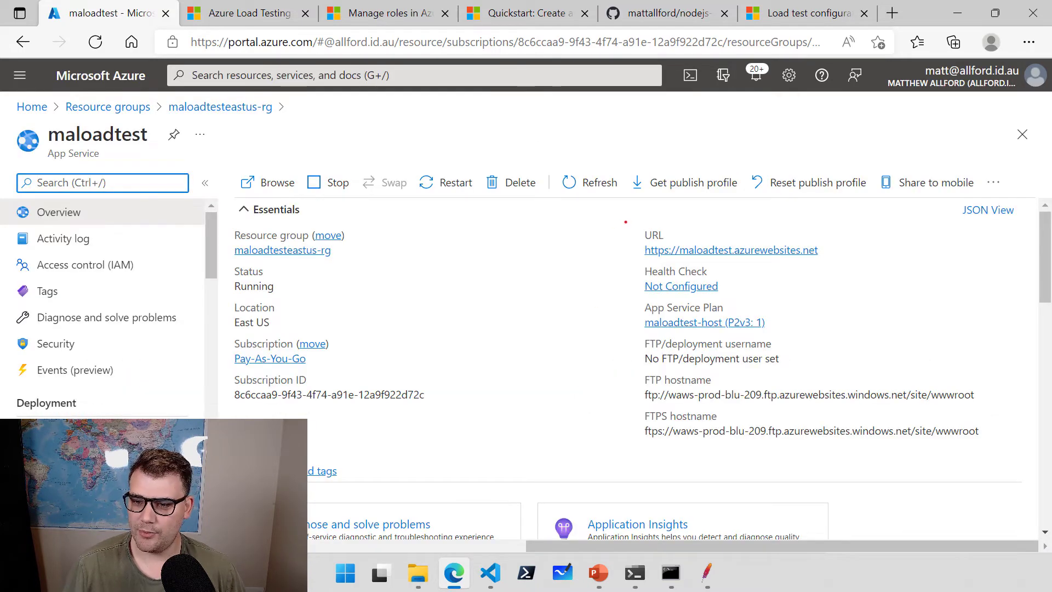
{"action": "mouse_move", "coordinate": [628, 221]}
{"action": "left_mouse_down"}
{"action": "mouse_move", "coordinate": [684, 247]}
{"action": "mouse_move", "coordinate": [834, 265]}
{"action": "left_mouse_up"}
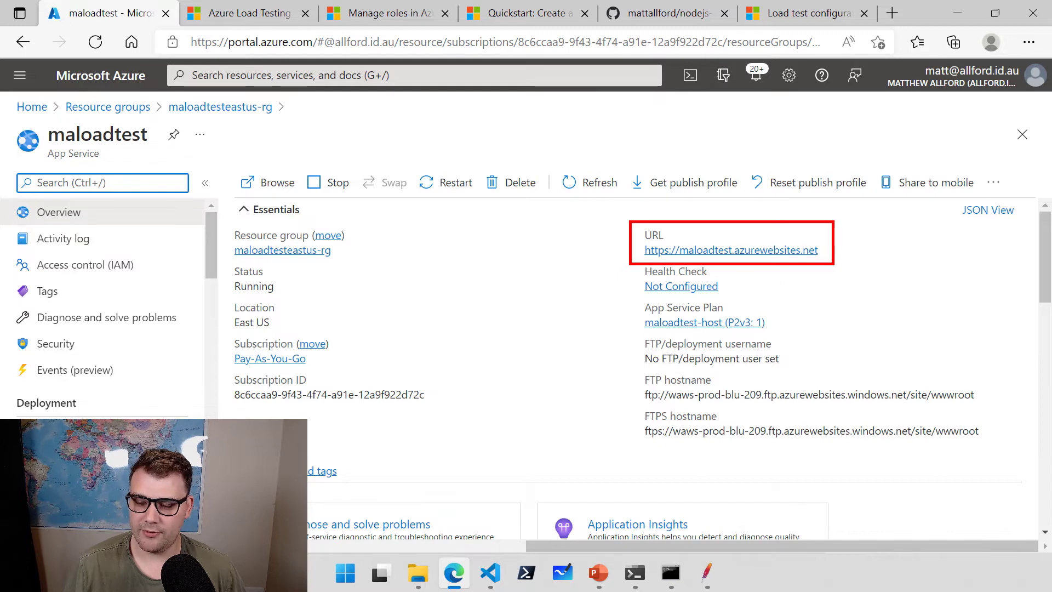
{"action": "key", "text": "Escape"}
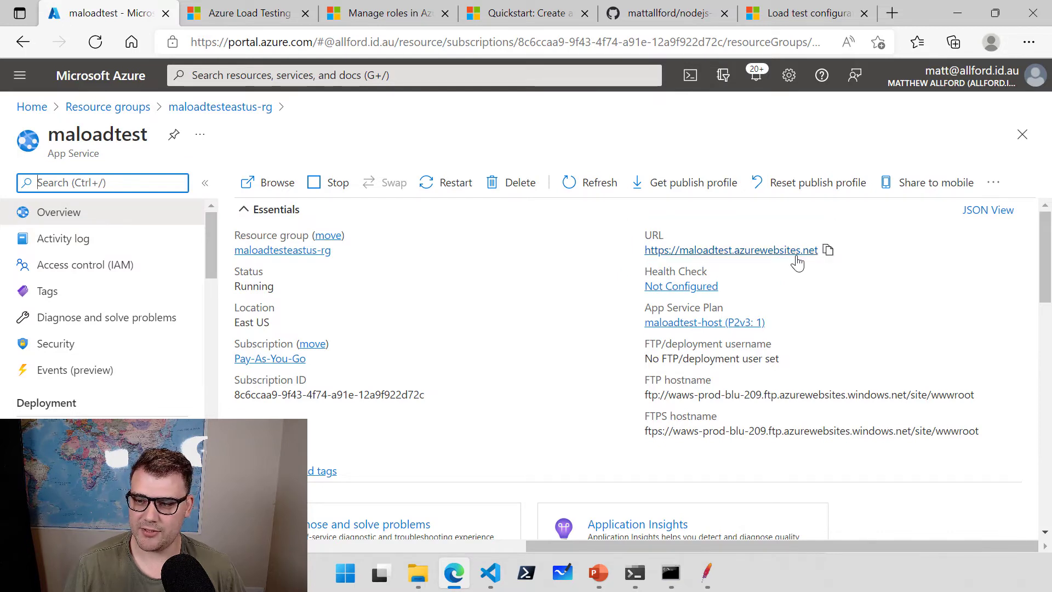
{"action": "left_click", "coordinate": [827, 251]}
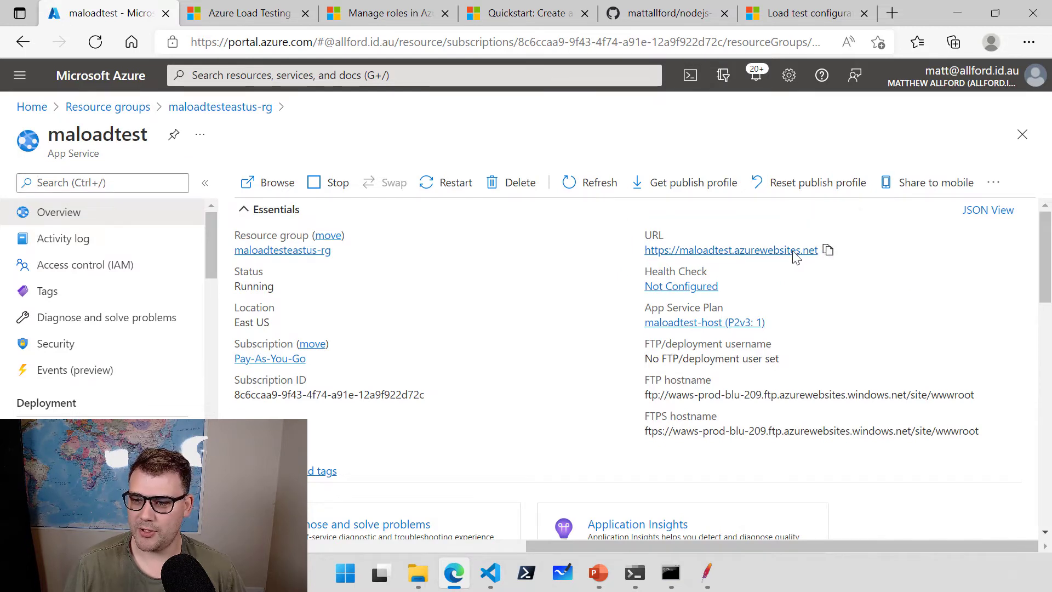
Load the copied maloadtest URL in a new browser tab, then return to the portal.
{"action": "right_click", "coordinate": [97, 8]}
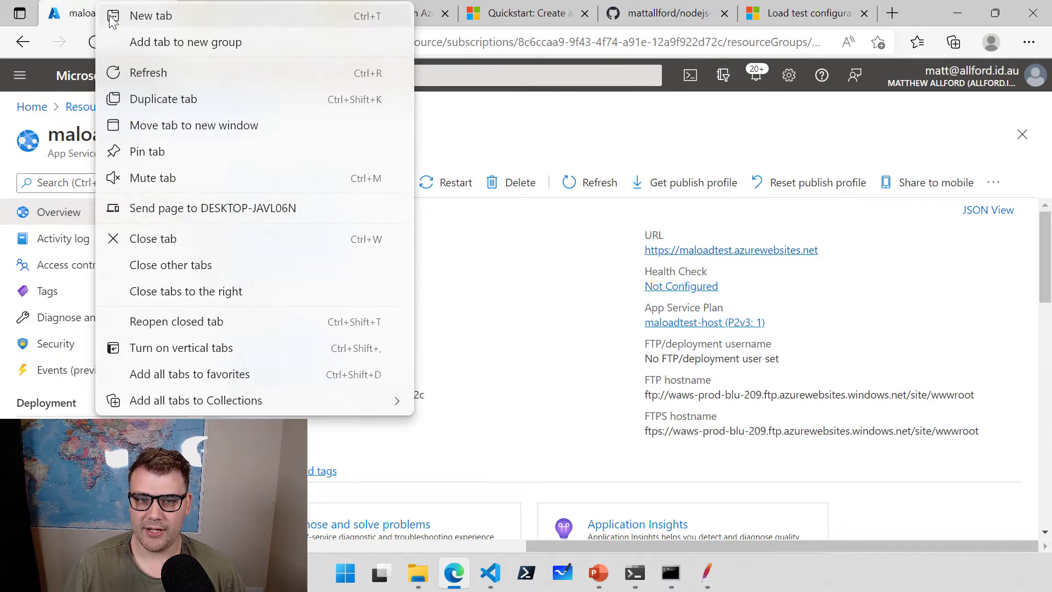
{"action": "left_click", "coordinate": [120, 19]}
{"action": "key", "text": "ctrl+v"}
{"action": "key", "text": "Return"}
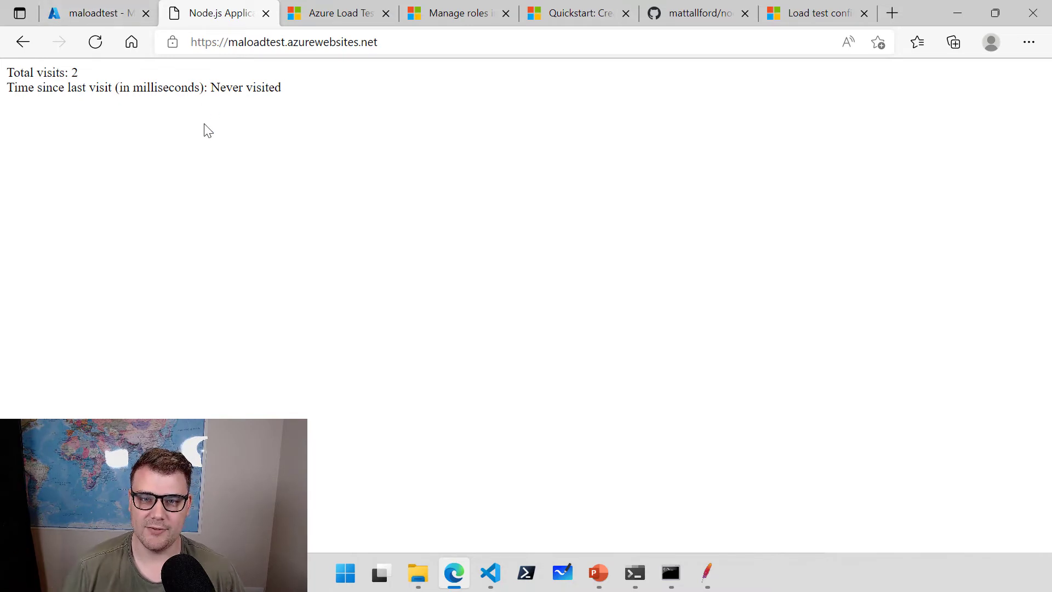
{"action": "left_click", "coordinate": [104, 14]}
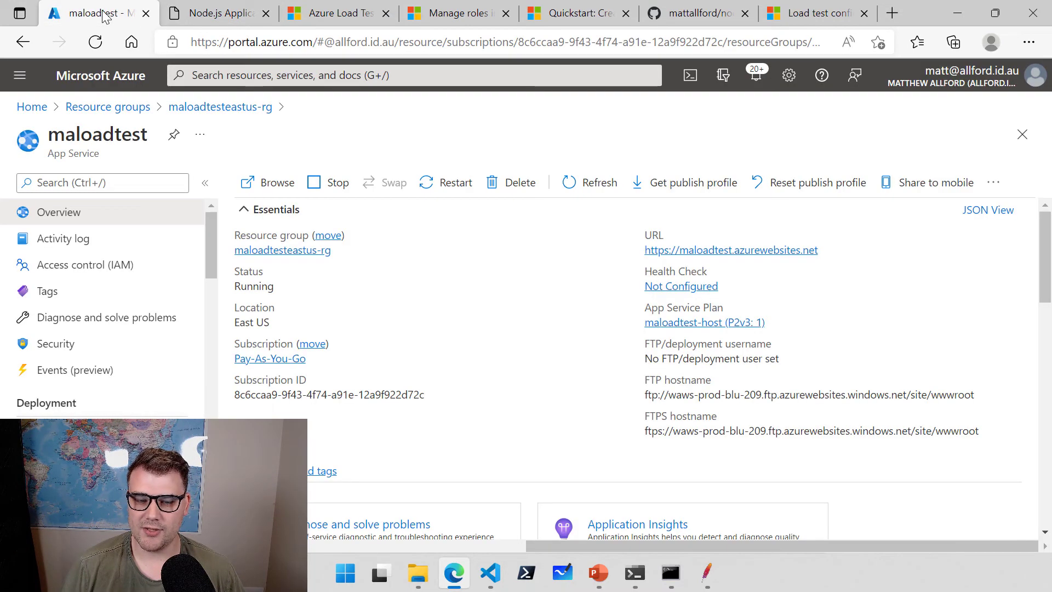
In maloadtesting01, create a new test named stresstest and proceed to its Test plan.
{"action": "left_click", "coordinate": [197, 108]}
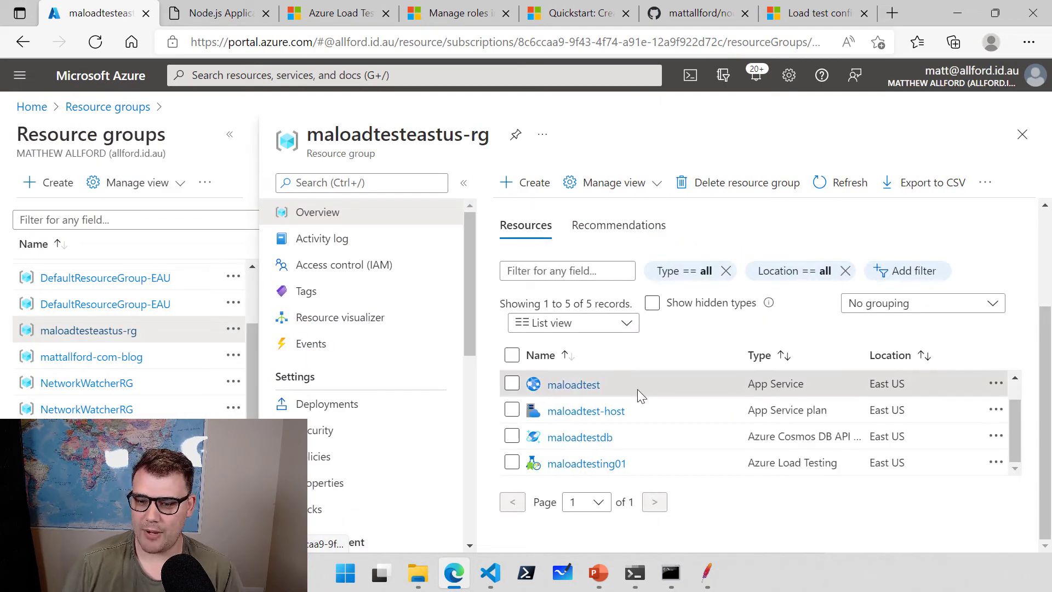
{"action": "left_click", "coordinate": [607, 465]}
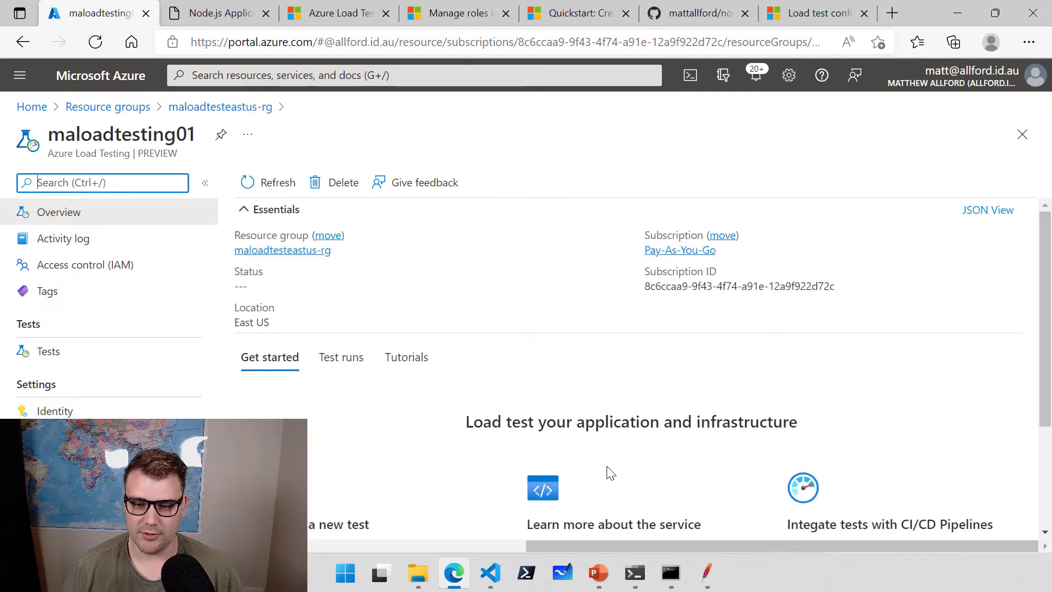
{"action": "left_click", "coordinate": [54, 353]}
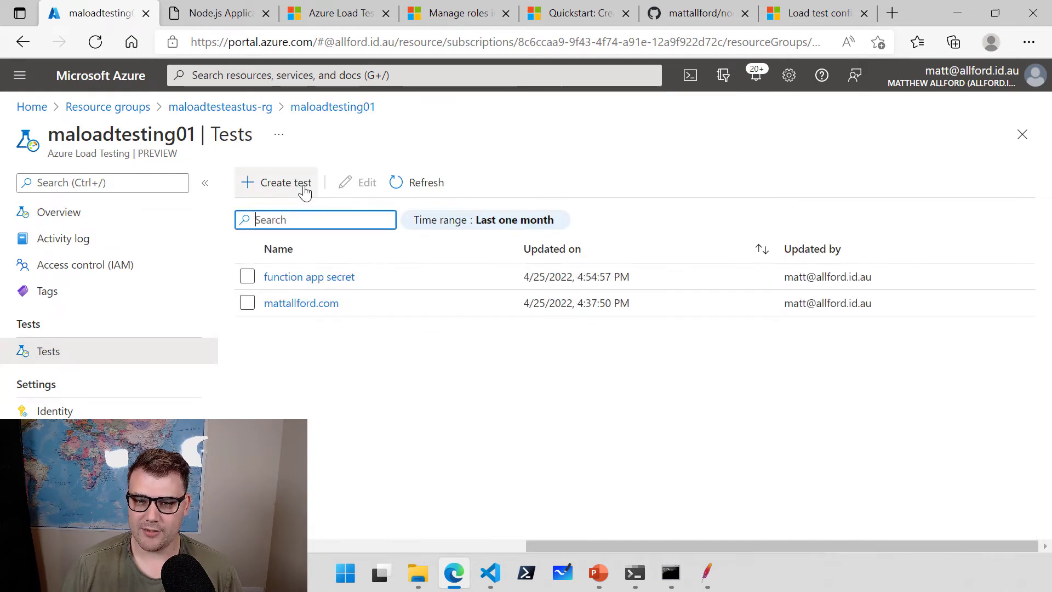
{"action": "left_click", "coordinate": [304, 189]}
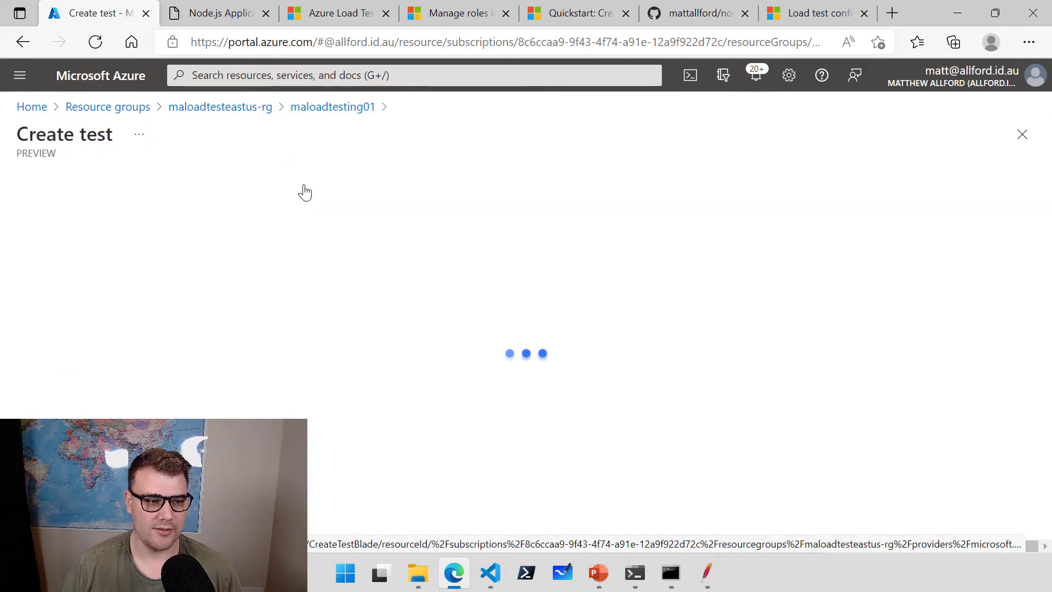
{"action": "left_click_drag", "start_coordinate": [359, 310], "coordinate": [233, 312]}
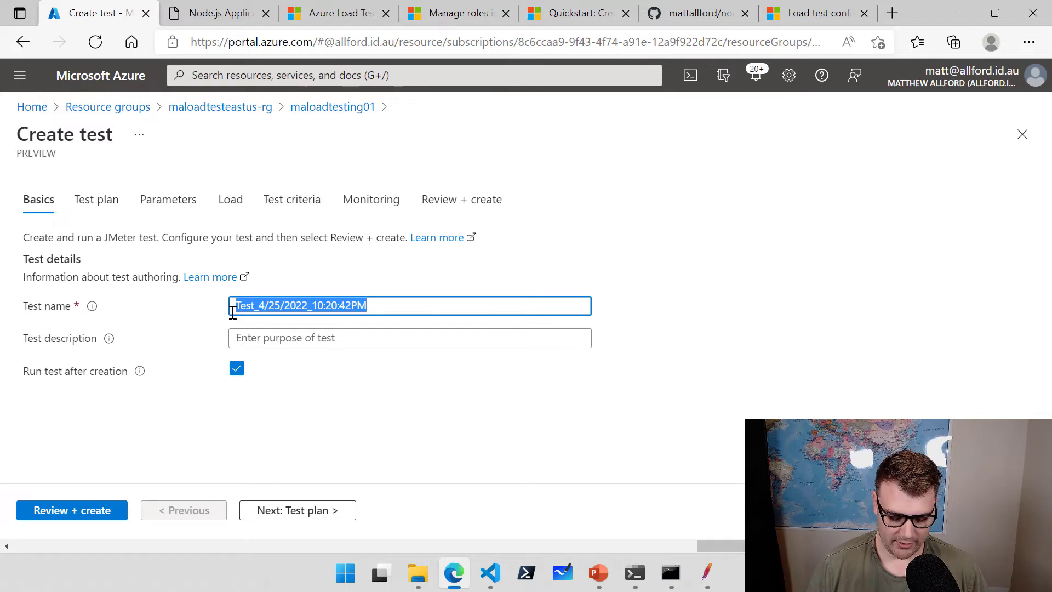
{"action": "type", "text": "stresstest"}
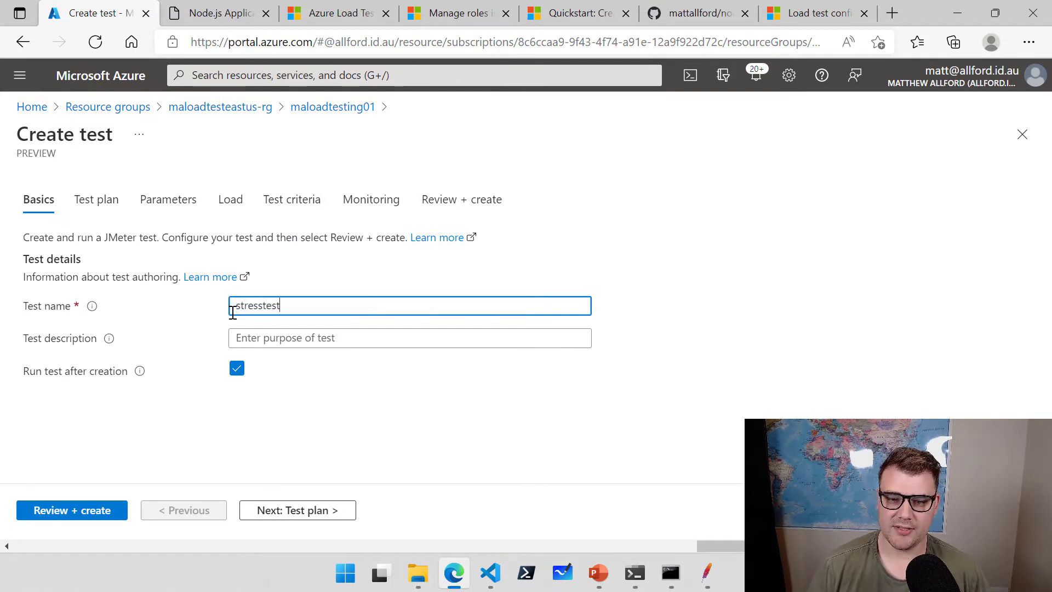
{"action": "left_click", "coordinate": [302, 524]}
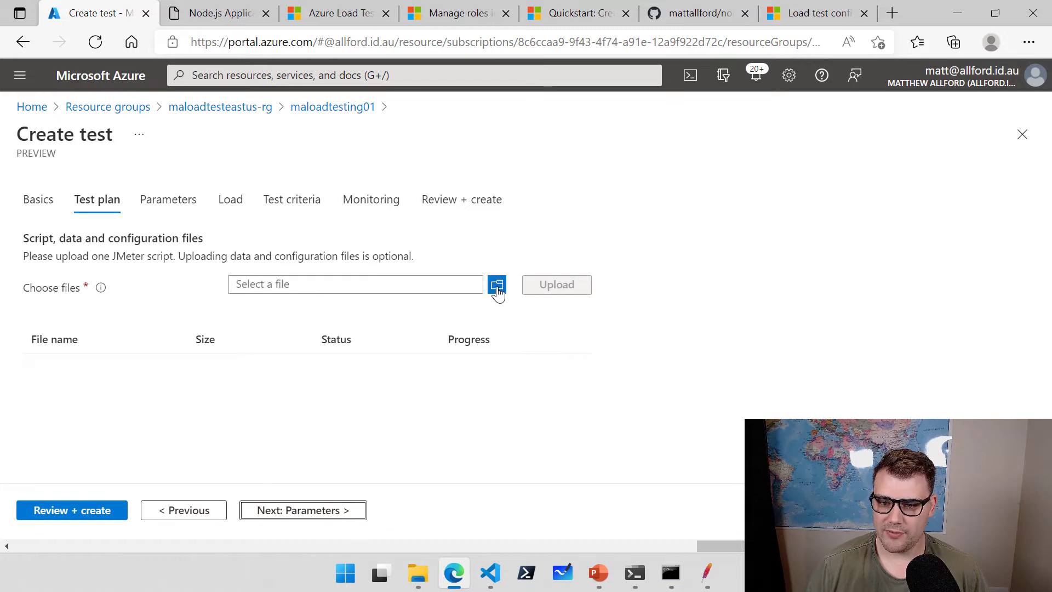
Upload SampleApp.jmx from the nodejs-appsvc-cosmosdb-bottleneck folder as the test script.
{"action": "left_click", "coordinate": [497, 284]}
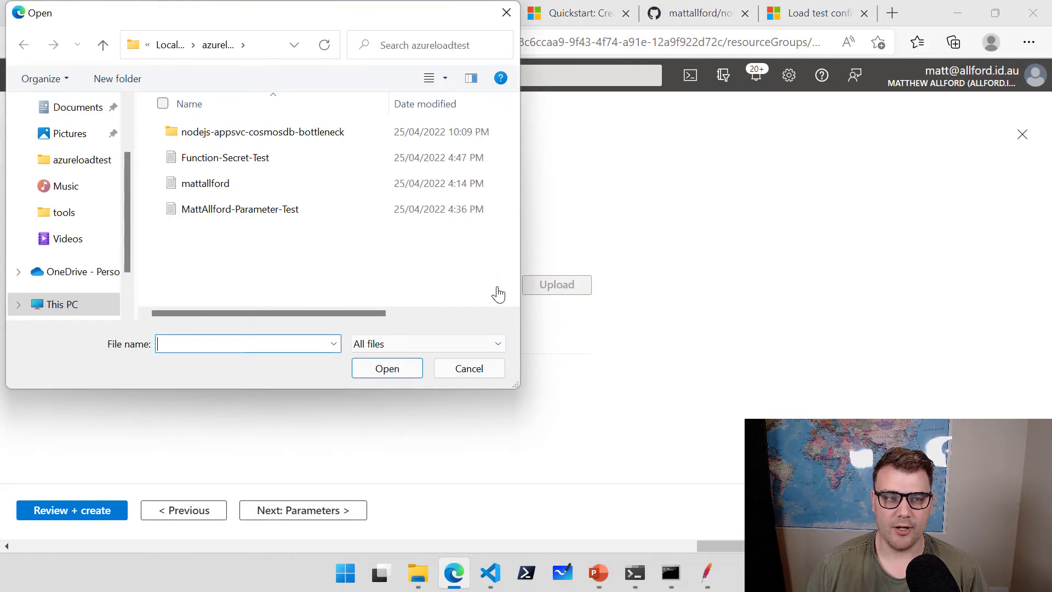
{"action": "left_click", "coordinate": [222, 138]}
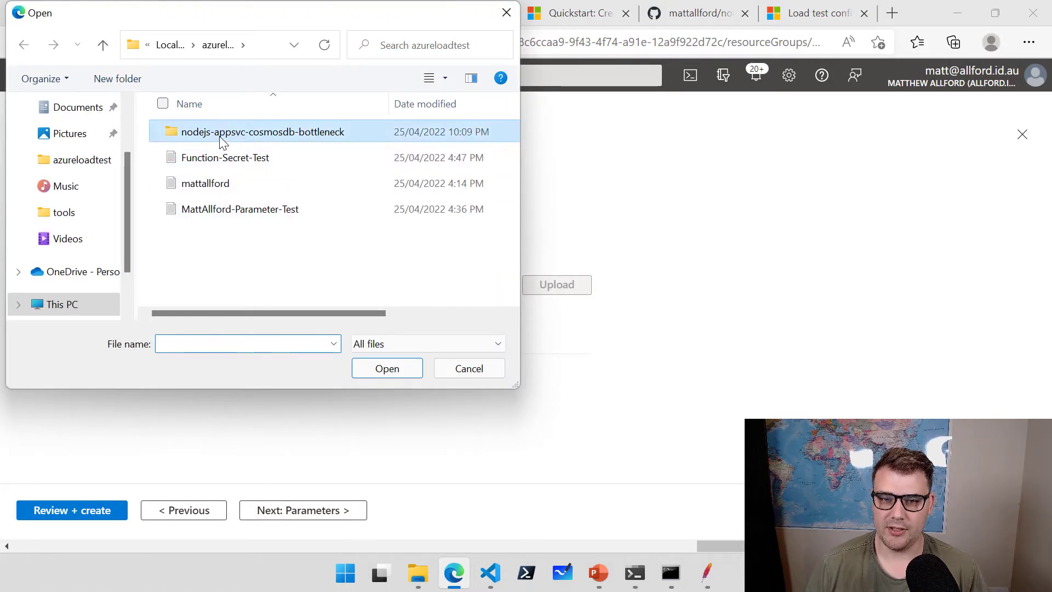
{"action": "double_click", "coordinate": [221, 138]}
{"action": "scroll", "coordinate": [258, 214], "scroll_direction": "down", "scroll_amount": 8}
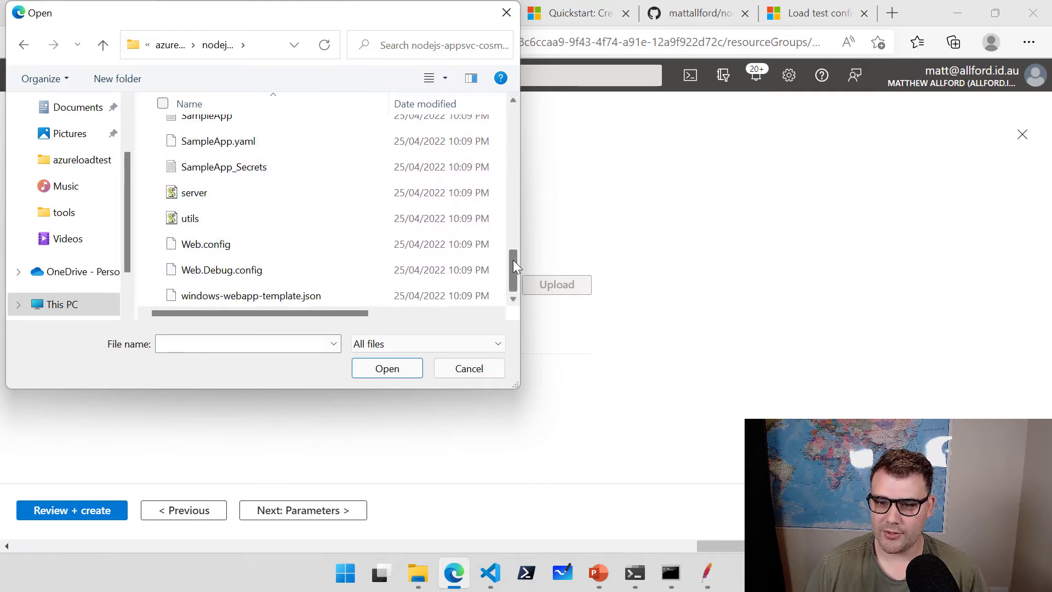
{"action": "left_click_drag", "start_coordinate": [513, 261], "coordinate": [515, 237]}
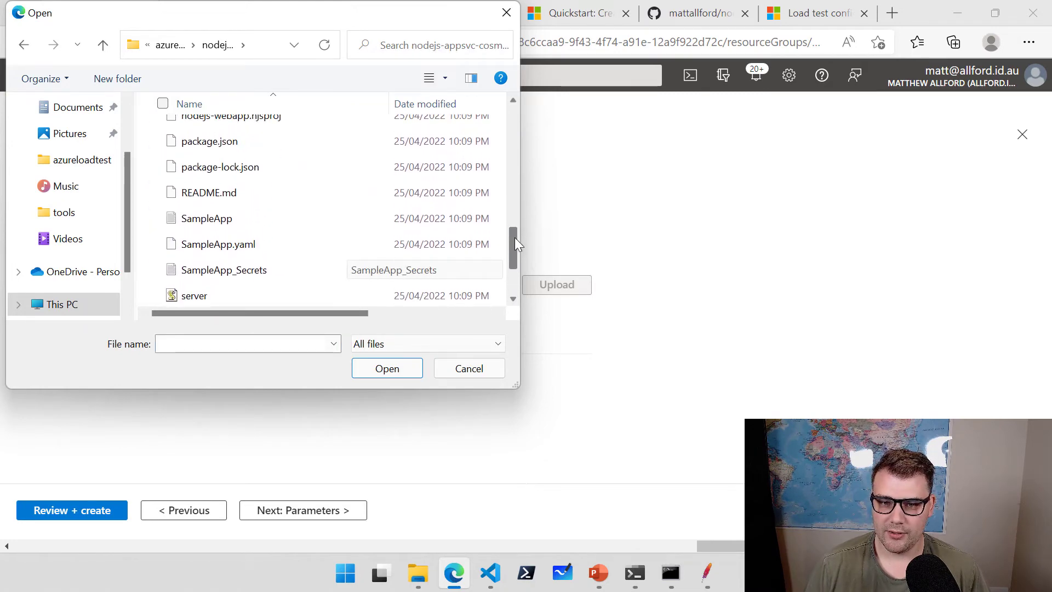
{"action": "left_click", "coordinate": [260, 215]}
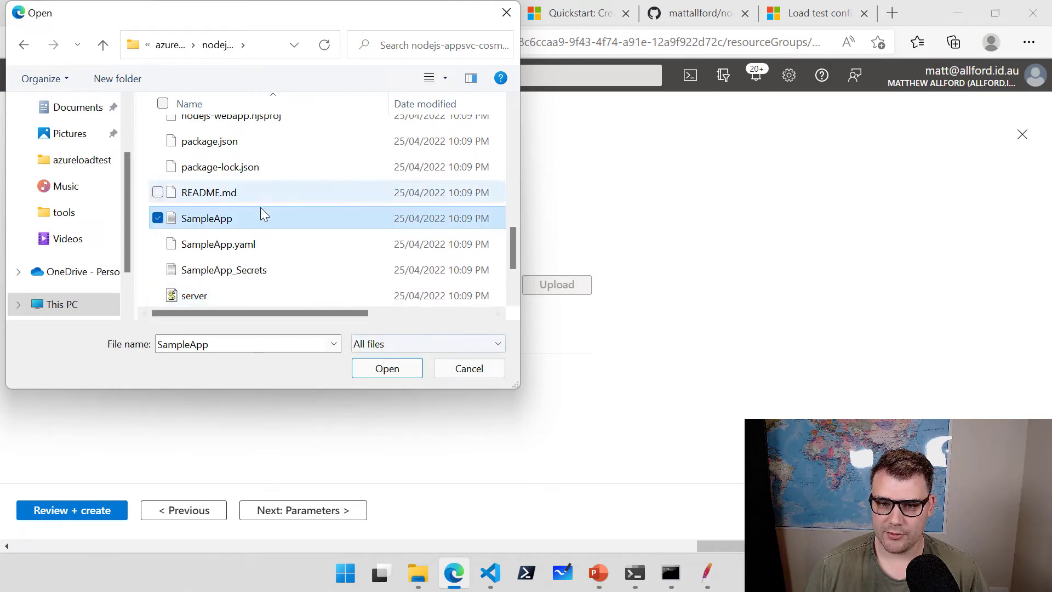
{"action": "double_click", "coordinate": [256, 216]}
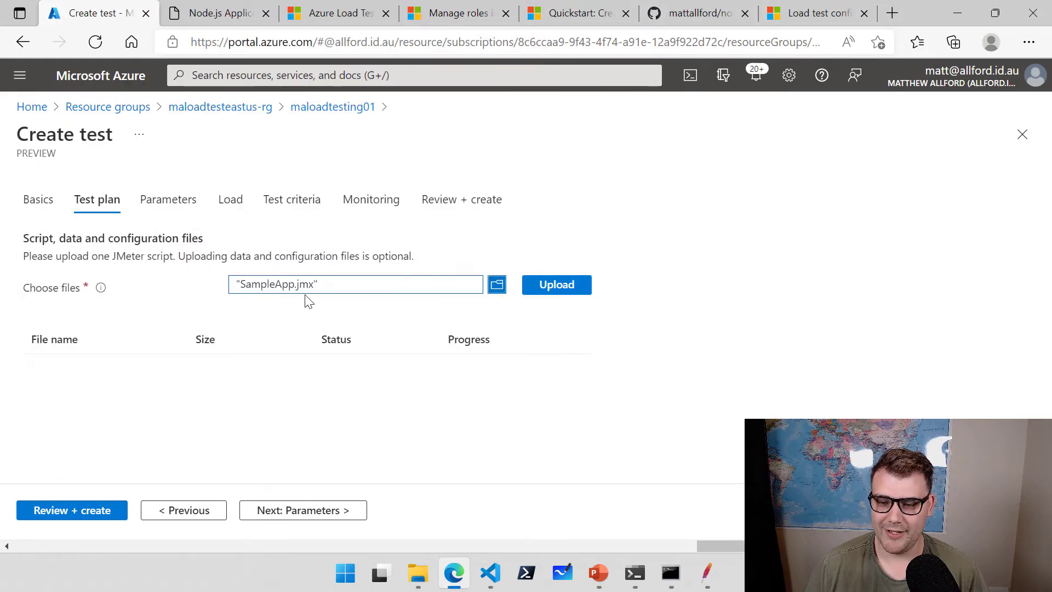
{"action": "left_click", "coordinate": [558, 288]}
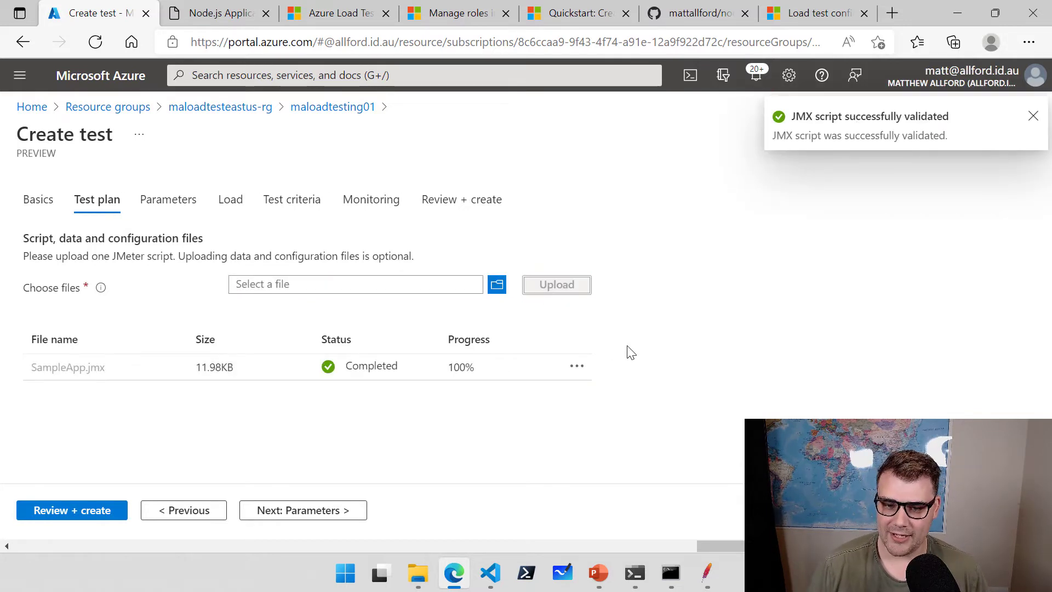
{"action": "left_click", "coordinate": [313, 514]}
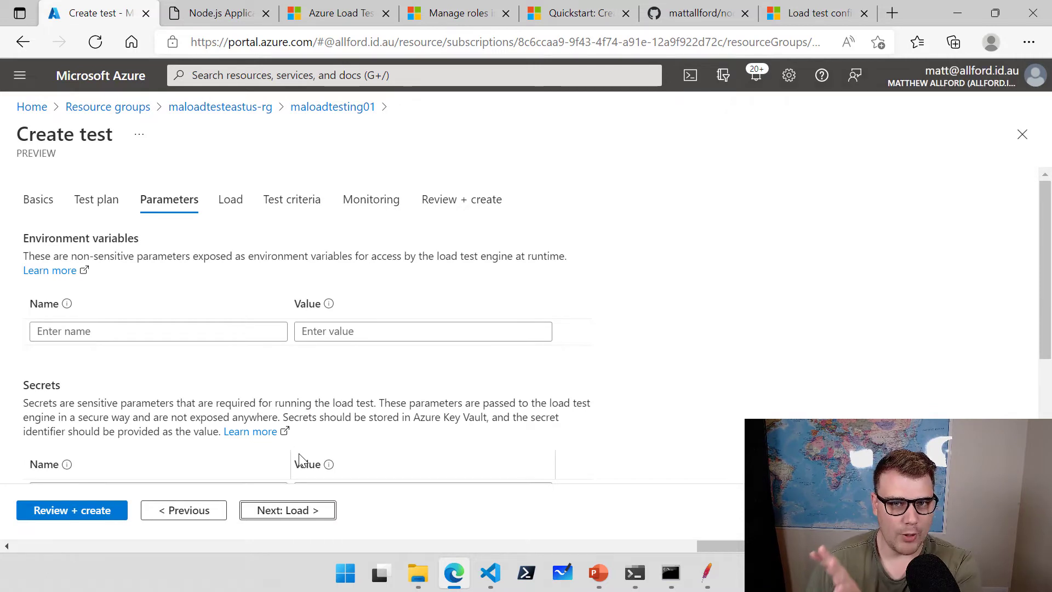
{"action": "left_click", "coordinate": [156, 331]}
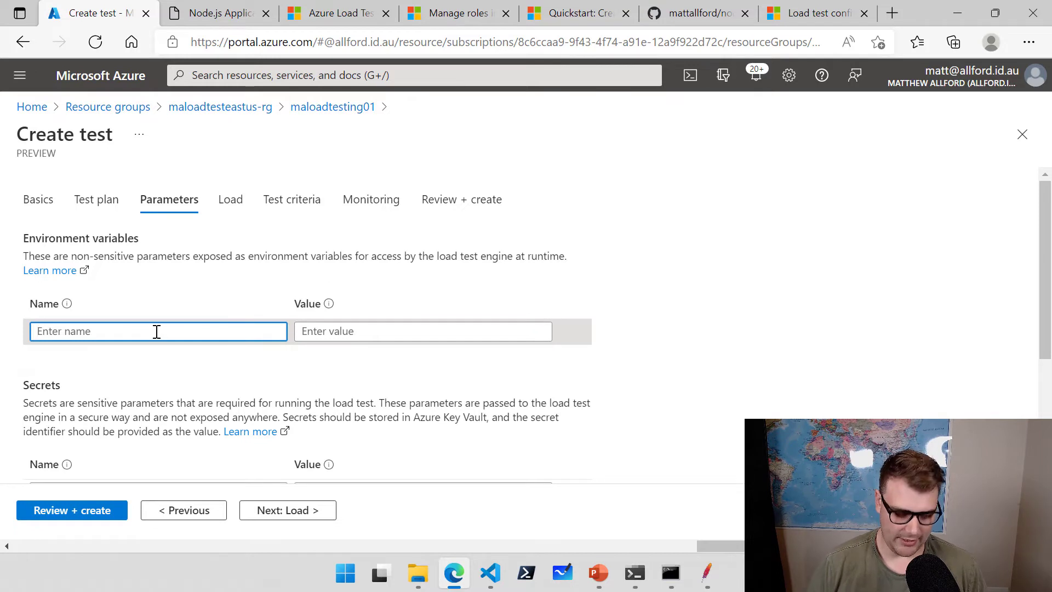
{"action": "type", "text": "webapp"}
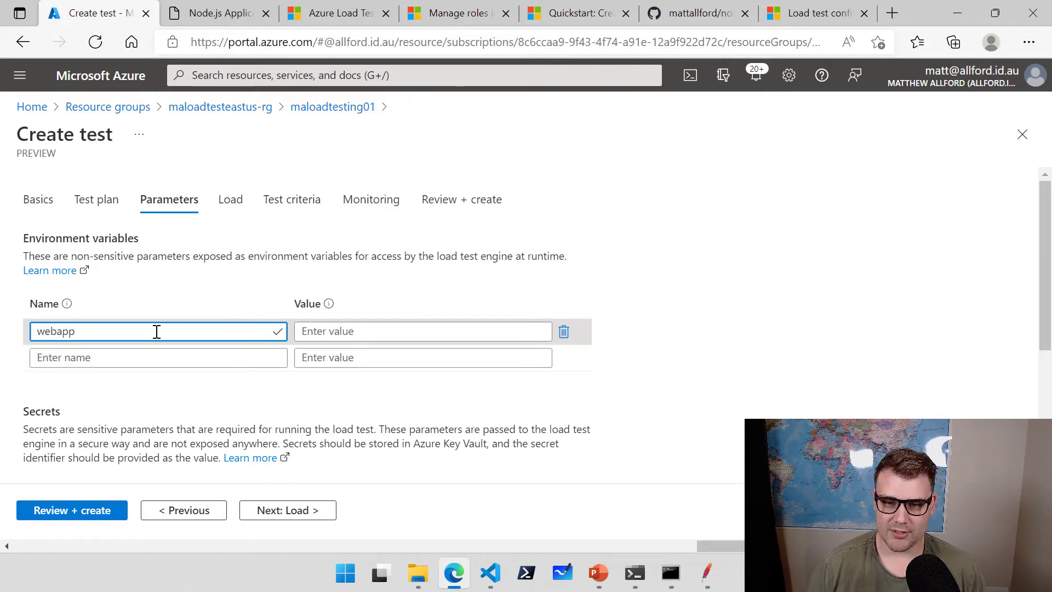
{"action": "left_click", "coordinate": [325, 331]}
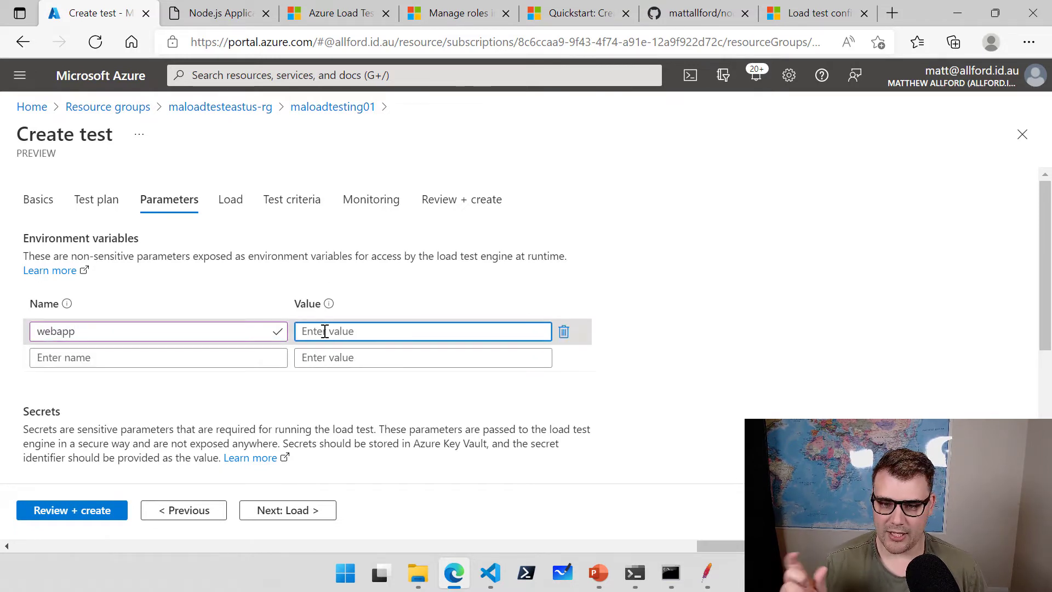
{"action": "type", "text": "https://maloadtest.azurewebsites.net"}
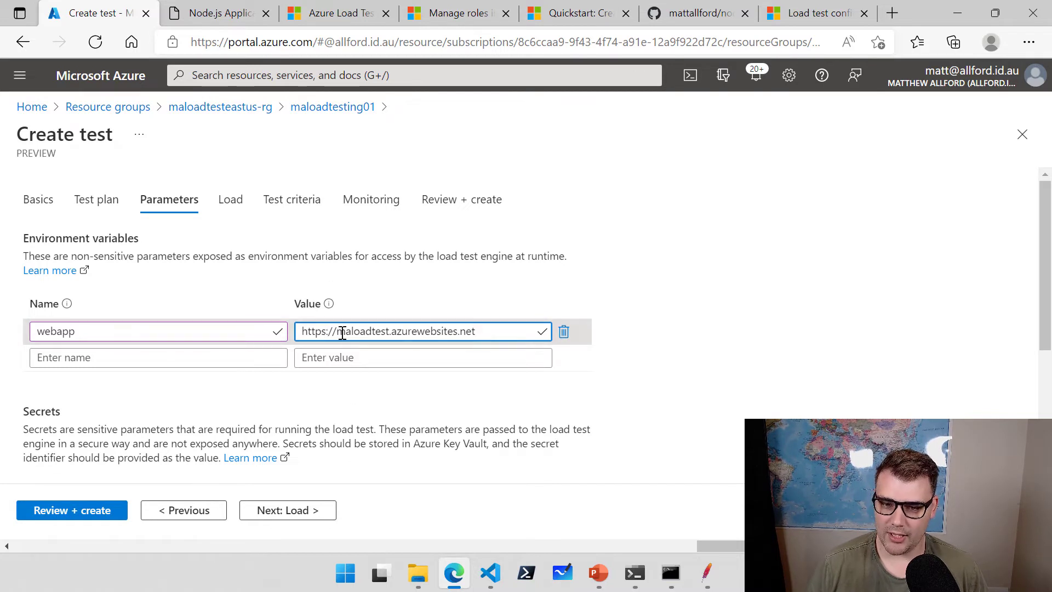
{"action": "left_click_drag", "start_coordinate": [337, 332], "coordinate": [296, 332]}
{"action": "key", "text": "BackSpace"}
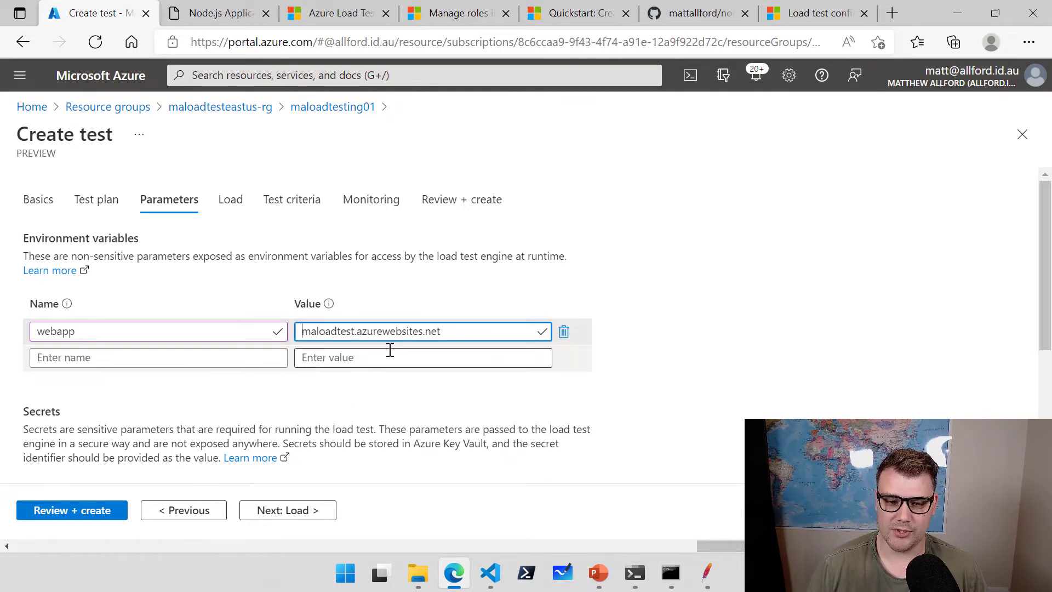
{"action": "scroll", "coordinate": [386, 374], "scroll_direction": "down", "scroll_amount": 4}
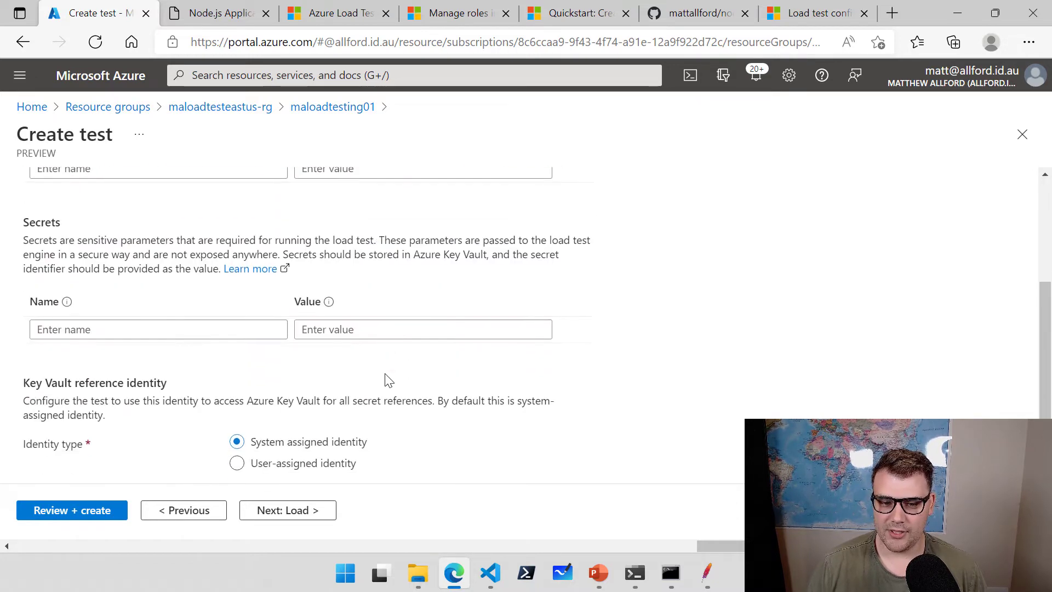
{"action": "scroll", "coordinate": [386, 376], "scroll_direction": "up", "scroll_amount": 4}
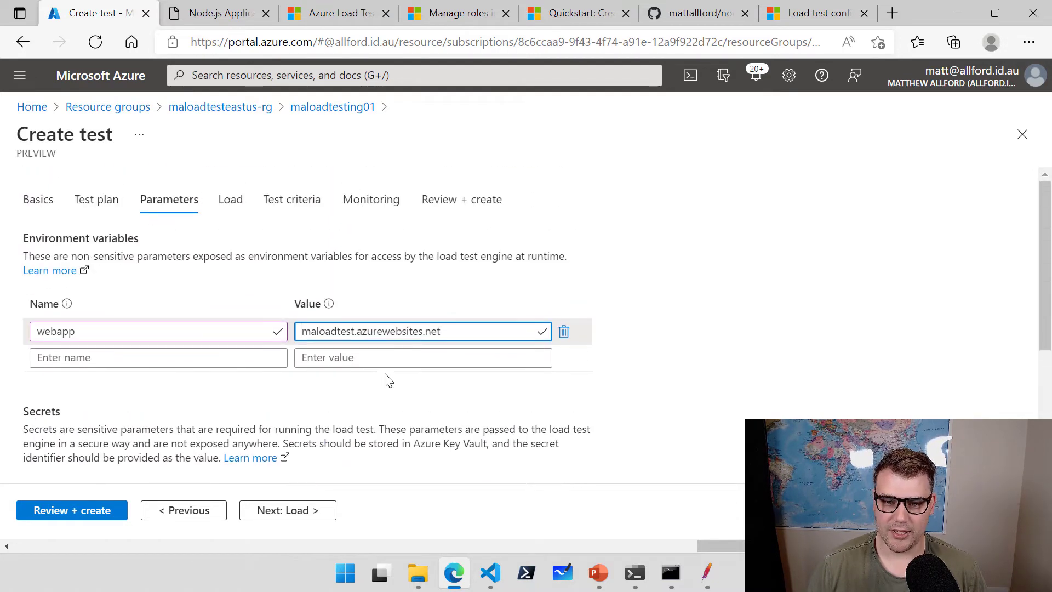
Set engine instances to 5 and advance past Test criteria to Monitoring.
{"action": "left_click", "coordinate": [293, 518]}
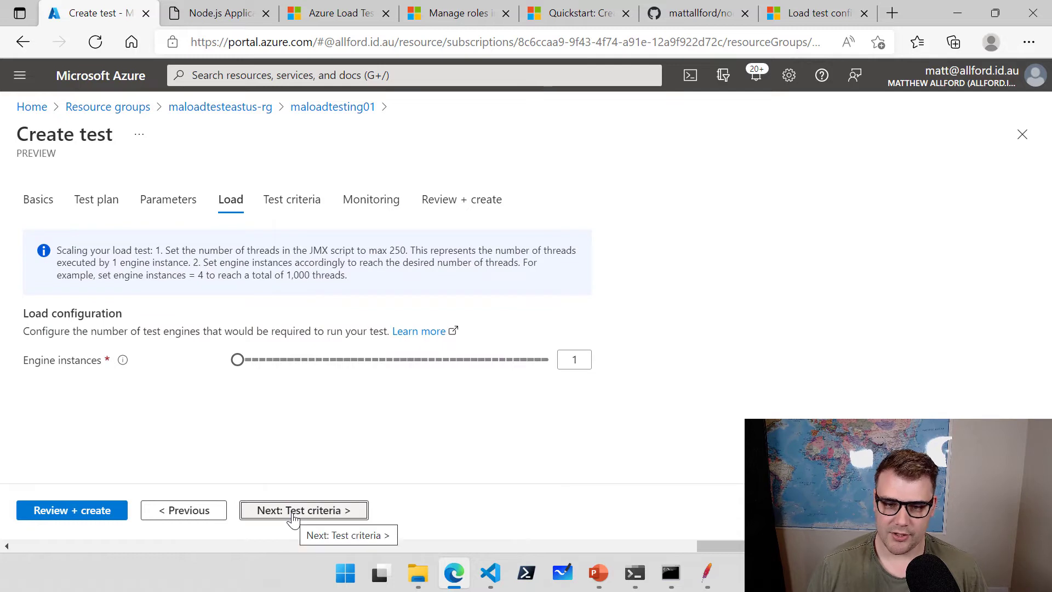
{"action": "left_click_drag", "start_coordinate": [237, 360], "coordinate": [267, 371]}
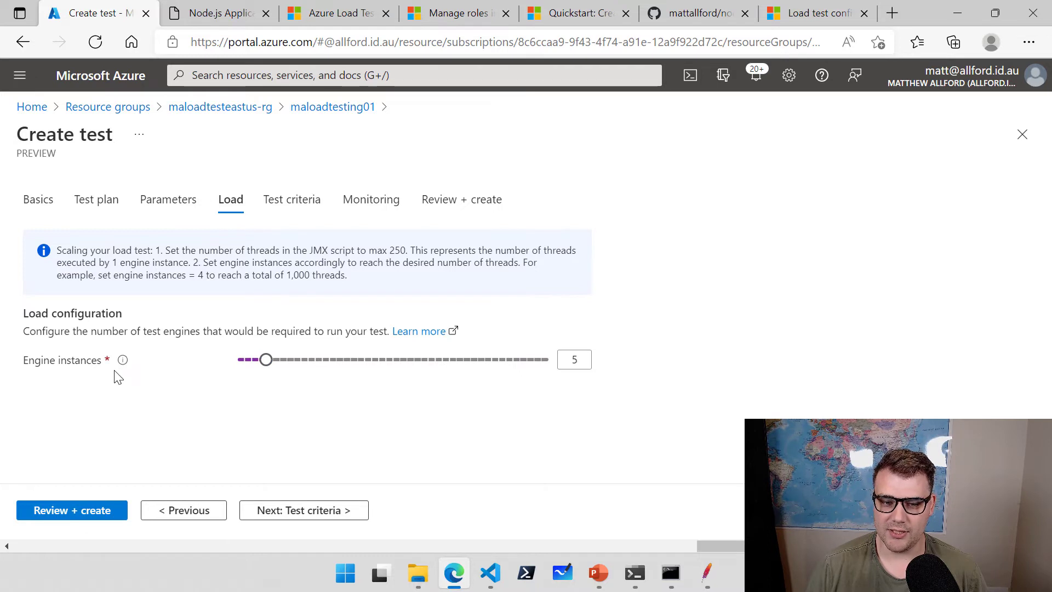
{"action": "left_click", "coordinate": [302, 513]}
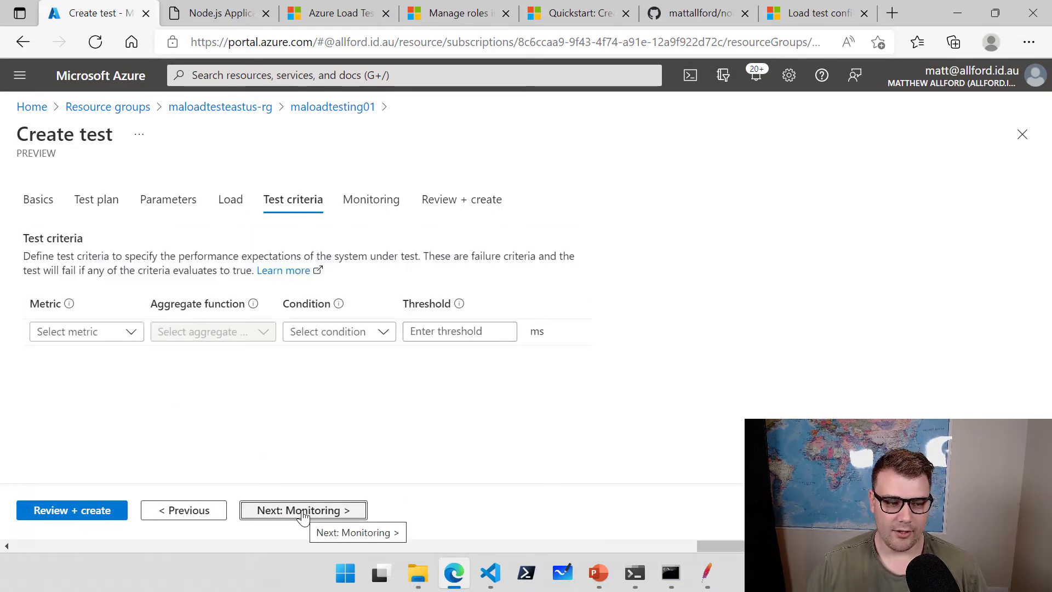
{"action": "left_click", "coordinate": [302, 512]}
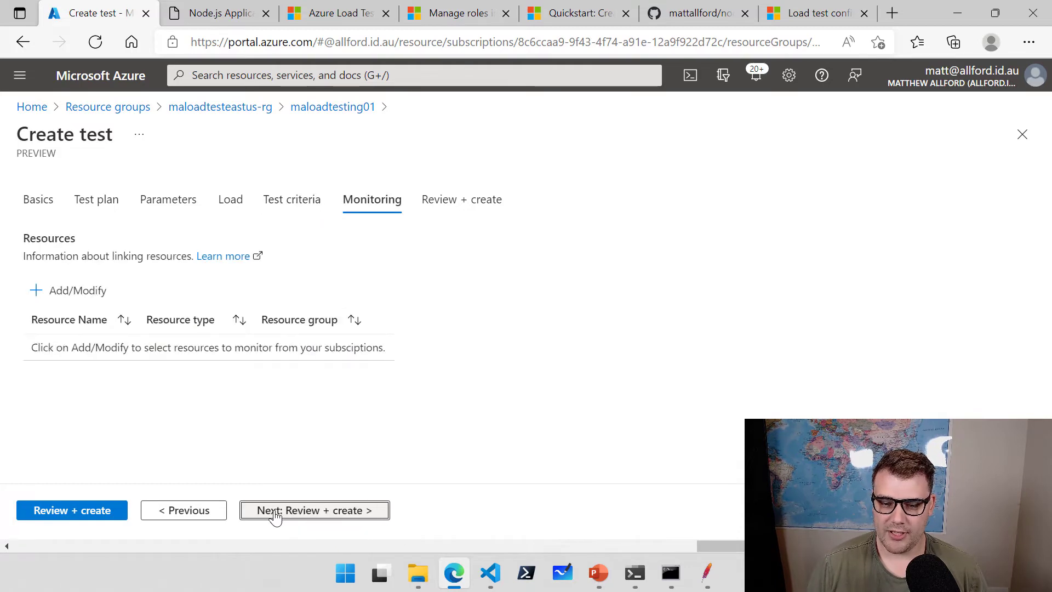
Add maloadtestdb, maloadtest Application Insights and maloadtest-host to monitoring, then run Review + create.
{"action": "left_click", "coordinate": [73, 299]}
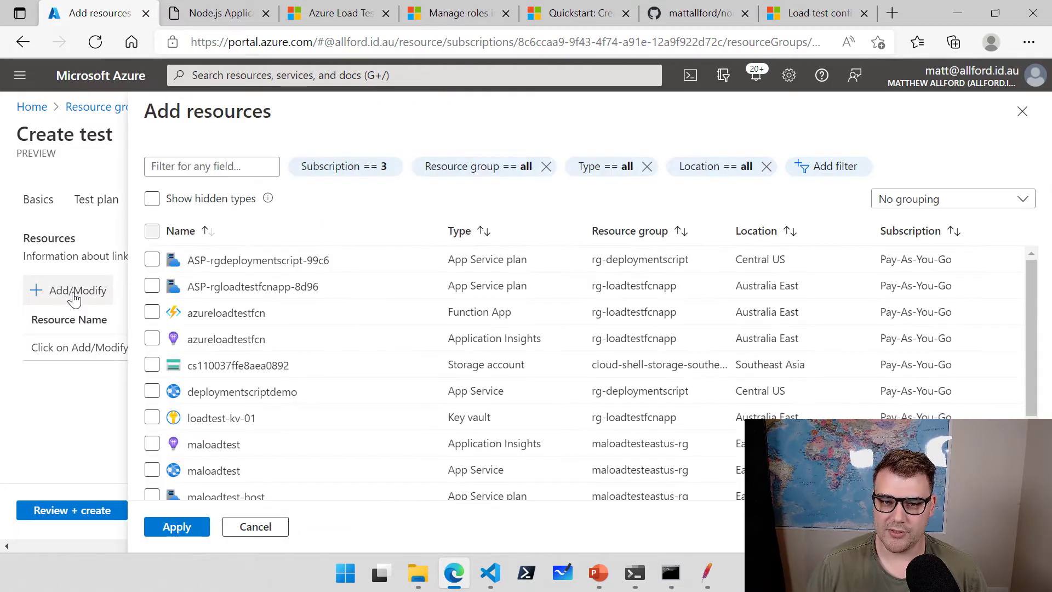
{"action": "left_click", "coordinate": [619, 231]}
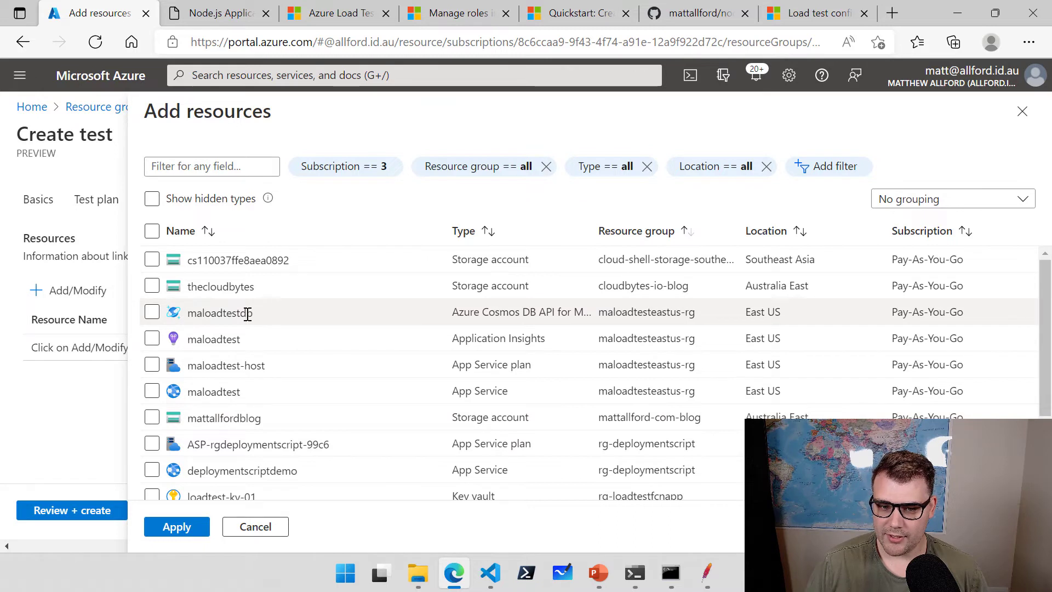
{"action": "left_click", "coordinate": [152, 313]}
{"action": "left_click", "coordinate": [152, 339]}
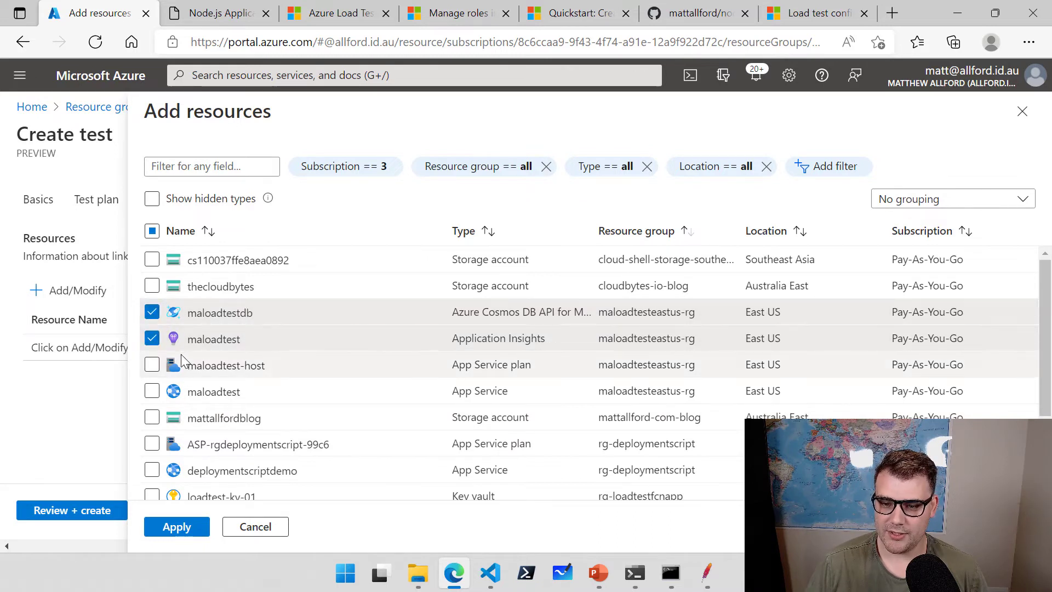
{"action": "left_click", "coordinate": [154, 365]}
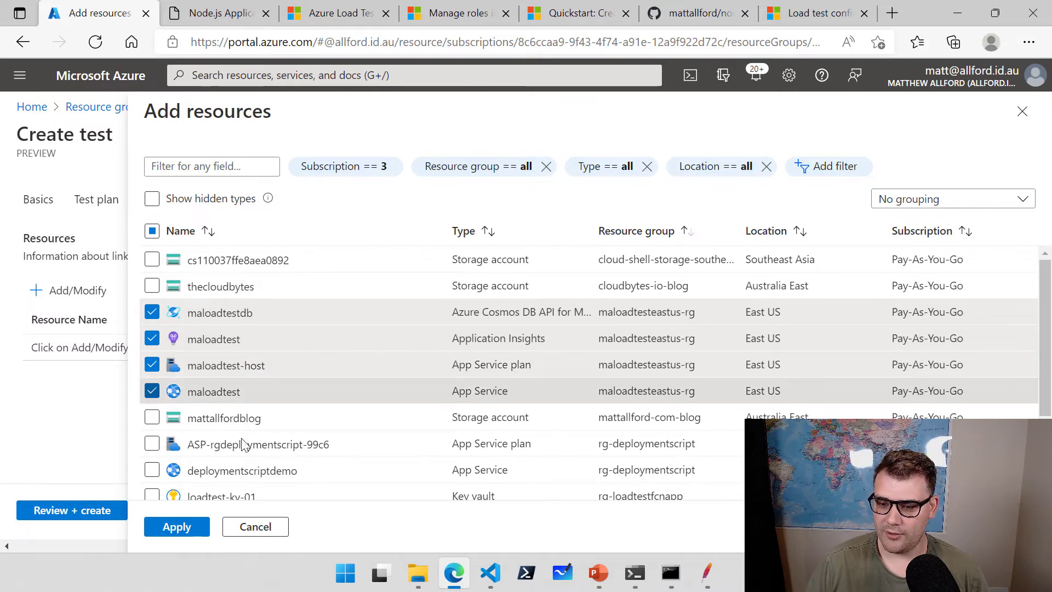
{"action": "left_click", "coordinate": [177, 527]}
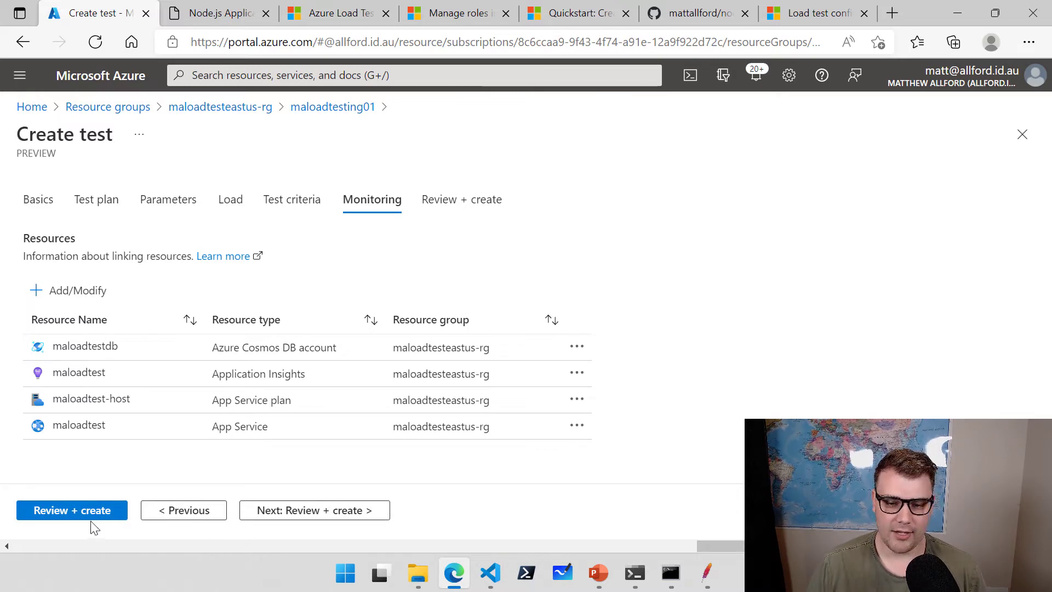
{"action": "left_click", "coordinate": [63, 514]}
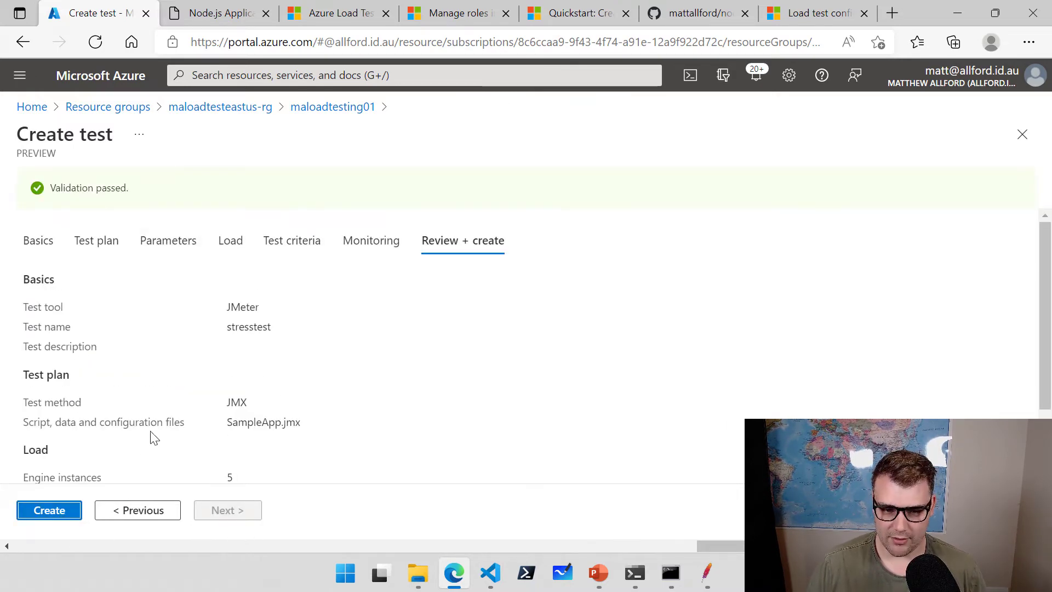
Create the stresstest load test and start its test run.
{"action": "left_click", "coordinate": [72, 514]}
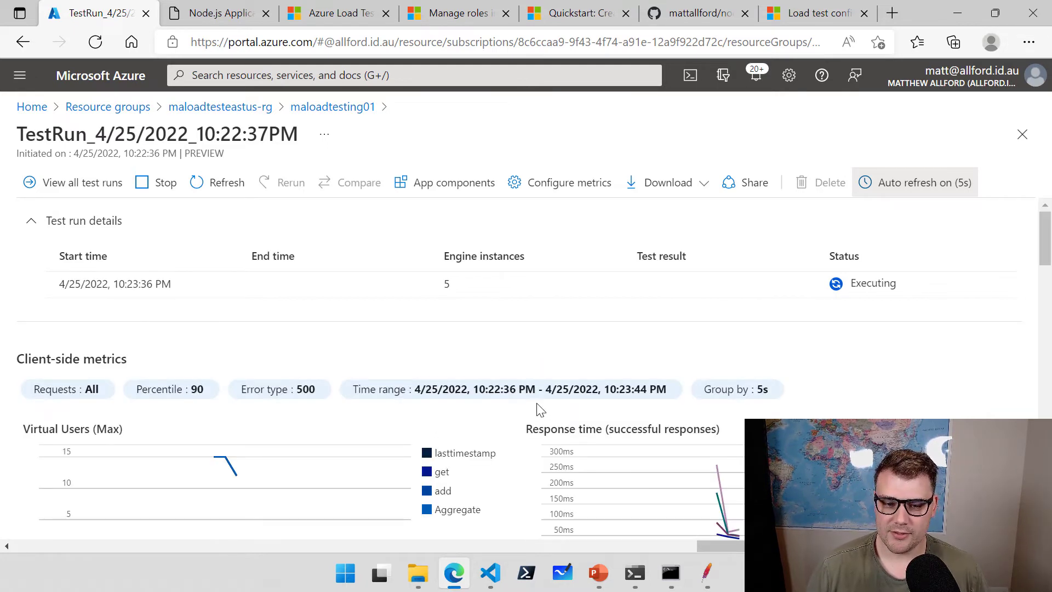
{"action": "scroll", "coordinate": [514, 348], "scroll_direction": "down", "scroll_amount": 1}
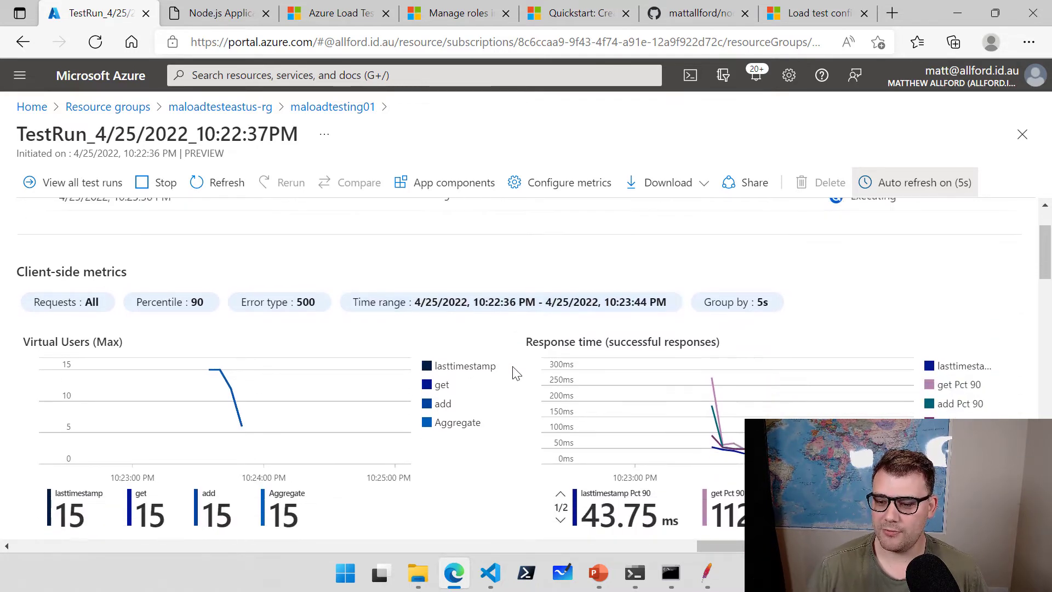
{"action": "scroll", "coordinate": [515, 372], "scroll_direction": "down", "scroll_amount": 3}
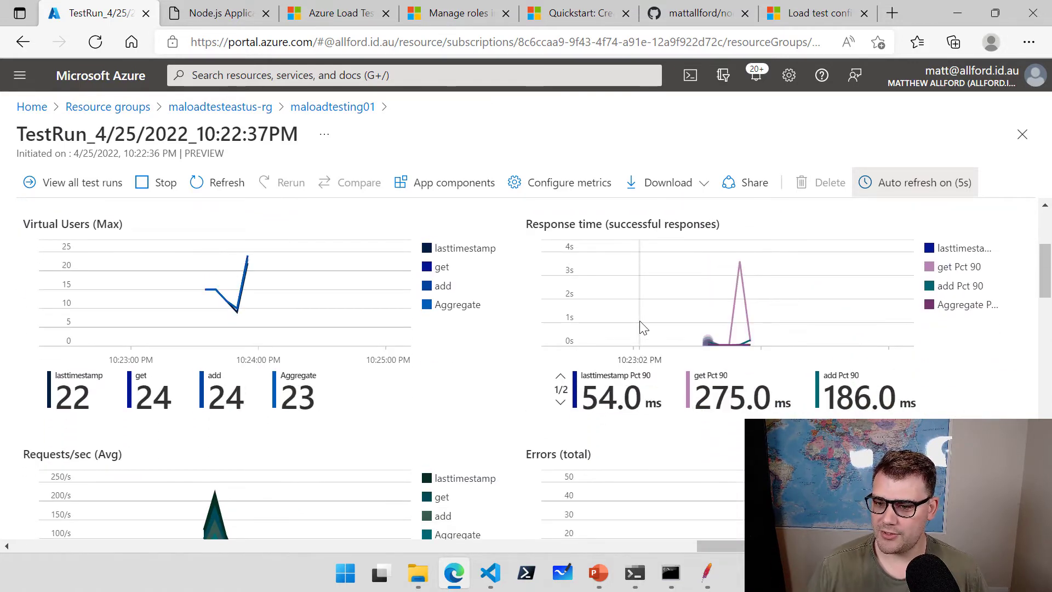
{"action": "scroll", "coordinate": [528, 335], "scroll_direction": "down", "scroll_amount": 2}
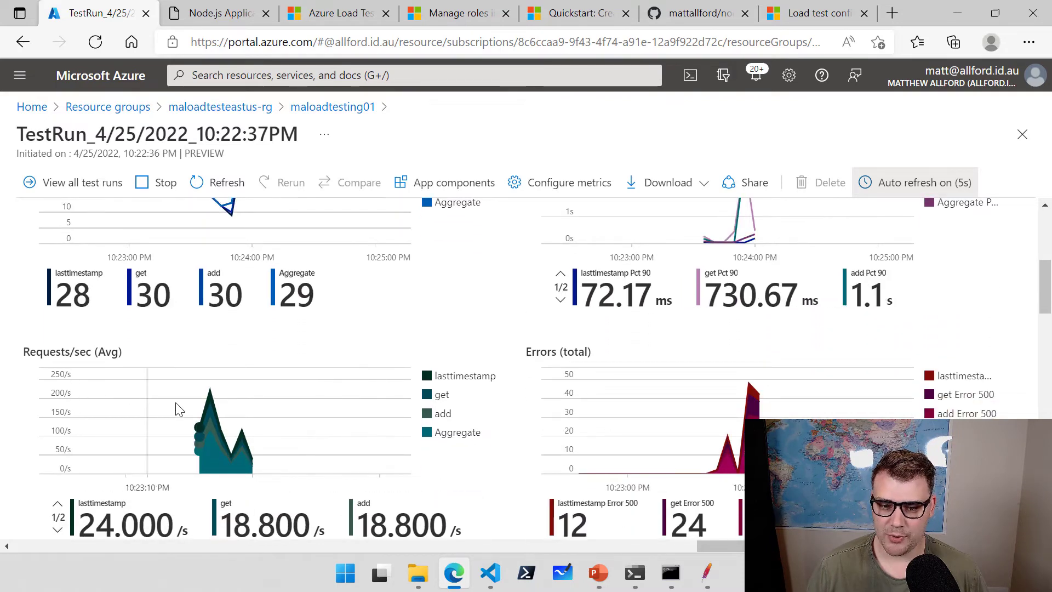
{"action": "scroll", "coordinate": [228, 416], "scroll_direction": "up", "scroll_amount": 4}
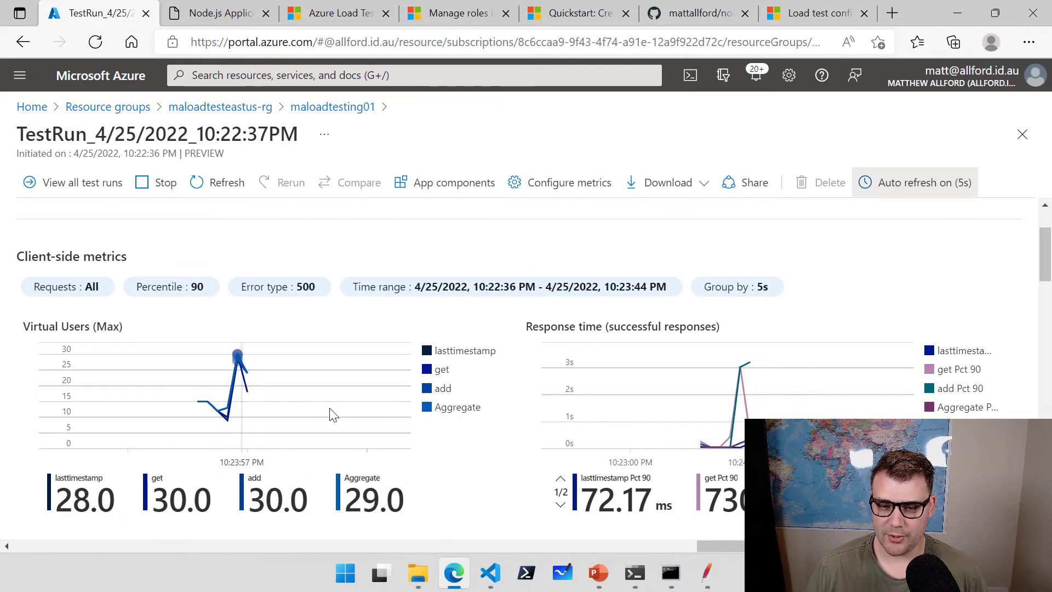
{"action": "scroll", "coordinate": [506, 433], "scroll_direction": "down", "scroll_amount": 4}
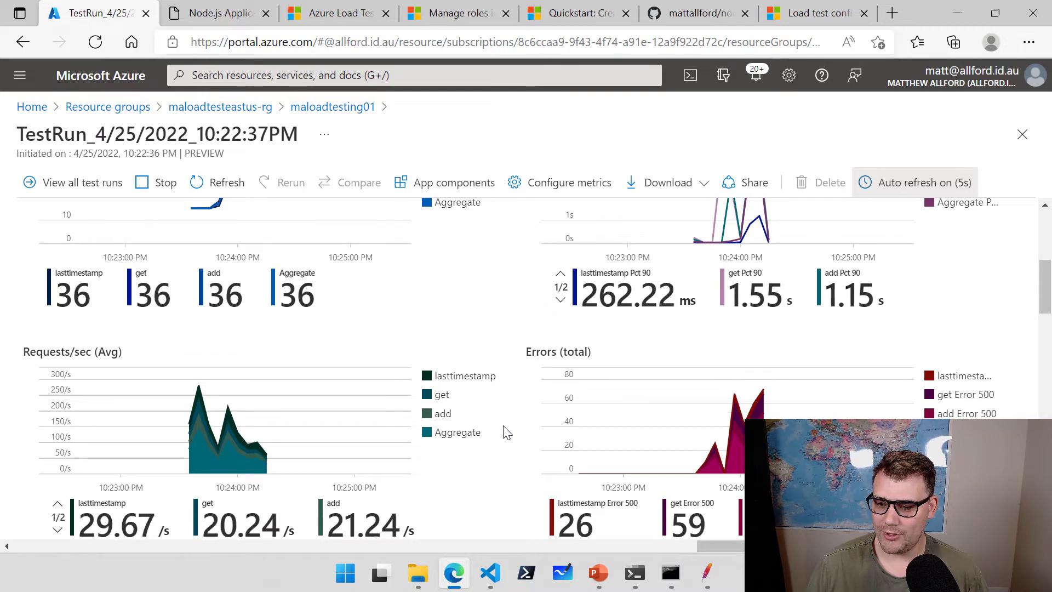
{"action": "scroll", "coordinate": [507, 432], "scroll_direction": "up", "scroll_amount": 3}
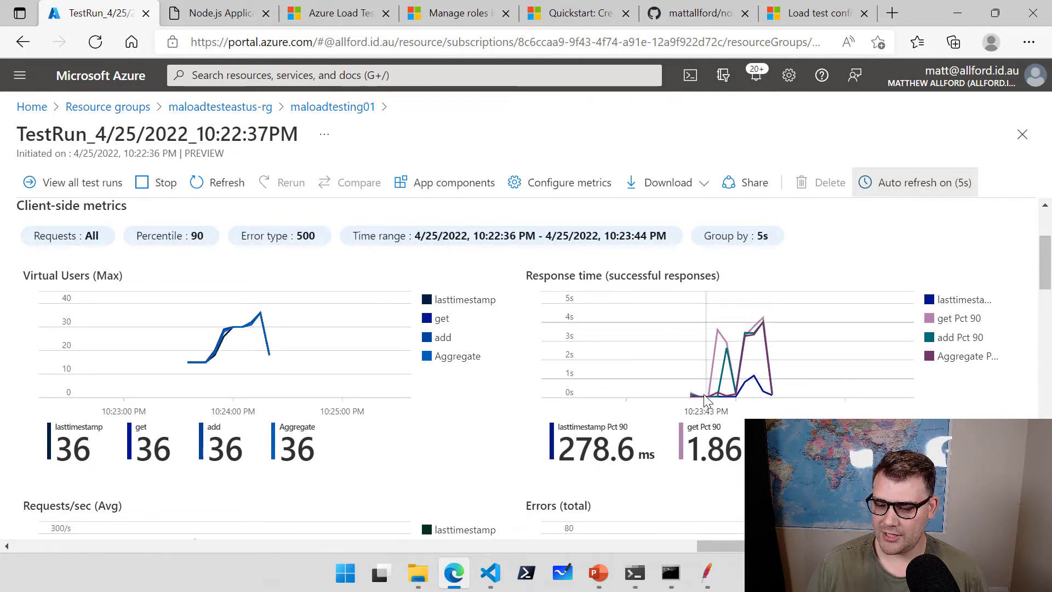
Follow the client-side and server-side metrics until the run completes, peaking at 150 virtual users.
{"action": "scroll", "coordinate": [509, 434], "scroll_direction": "down", "scroll_amount": 2}
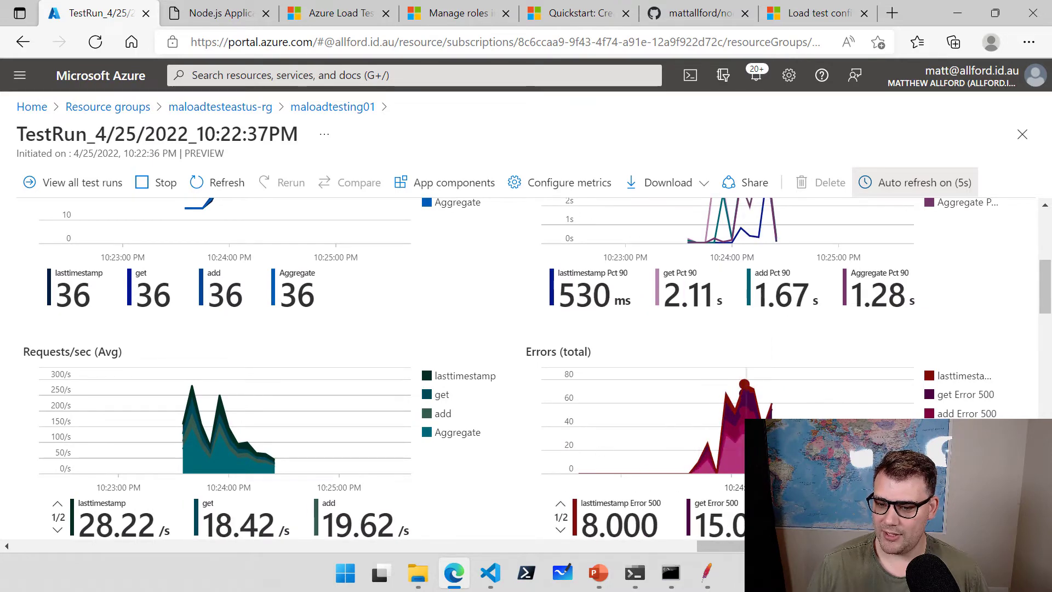
{"action": "scroll", "coordinate": [528, 436], "scroll_direction": "up", "scroll_amount": 3}
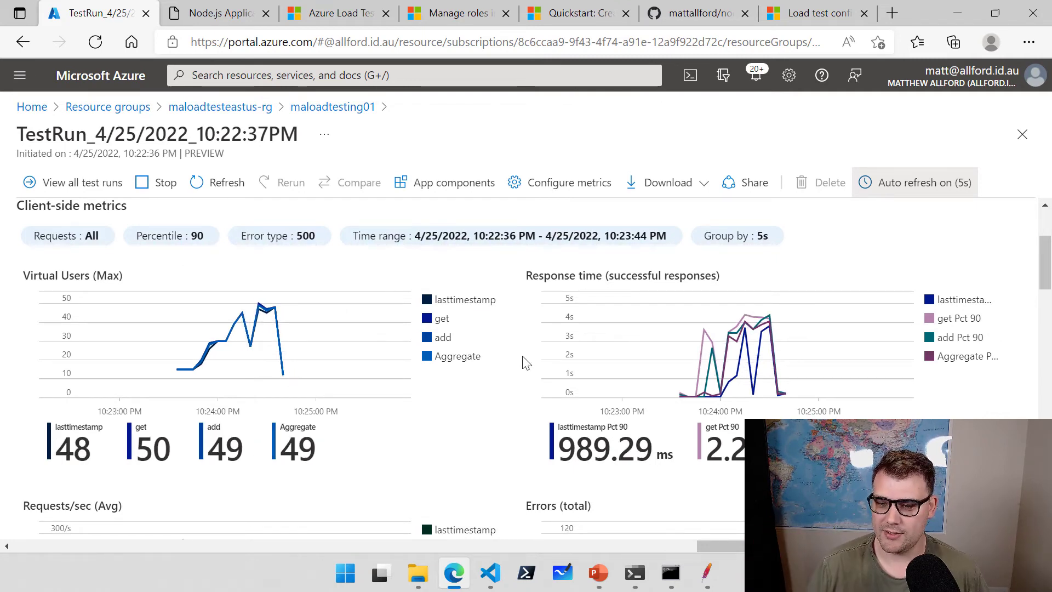
{"action": "scroll", "coordinate": [525, 363], "scroll_direction": "down", "scroll_amount": 3}
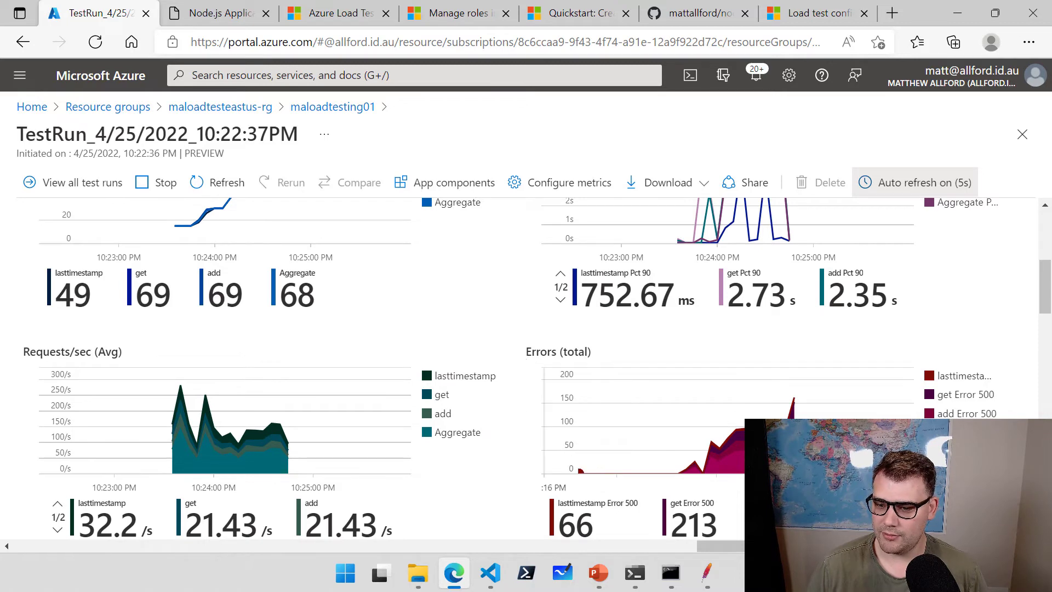
{"action": "scroll", "coordinate": [536, 438], "scroll_direction": "down", "scroll_amount": 2}
{"action": "scroll", "coordinate": [536, 438], "scroll_direction": "down", "scroll_amount": 1}
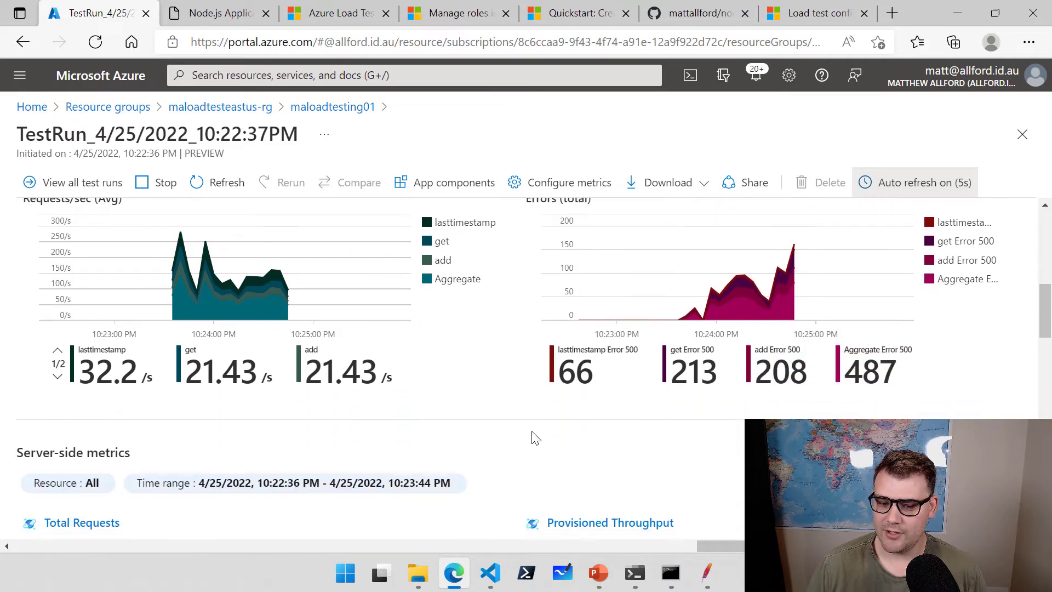
{"action": "scroll", "coordinate": [527, 430], "scroll_direction": "down", "scroll_amount": 1}
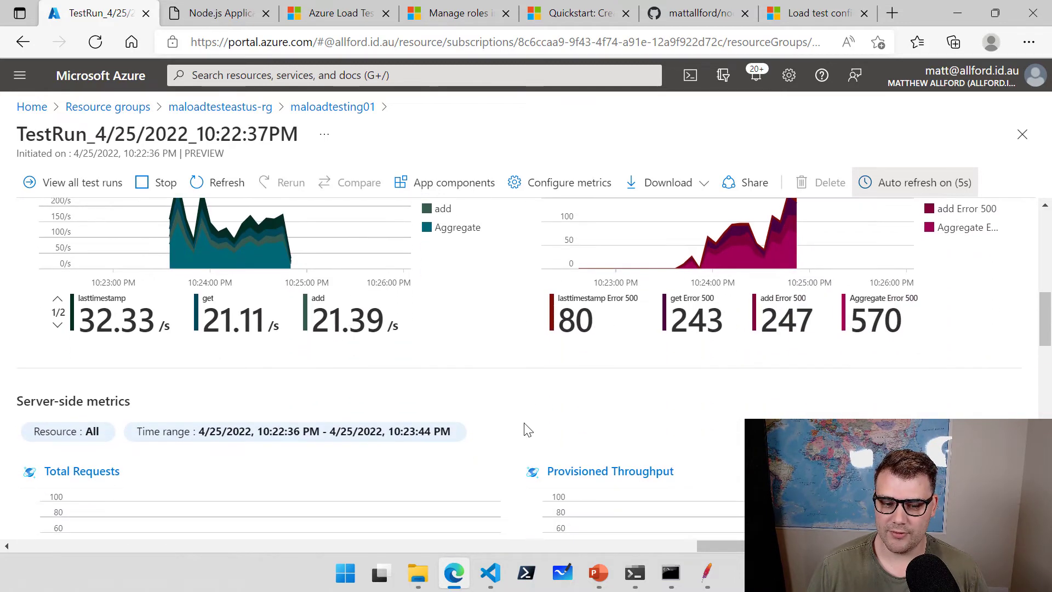
{"action": "scroll", "coordinate": [528, 430], "scroll_direction": "up", "scroll_amount": 3}
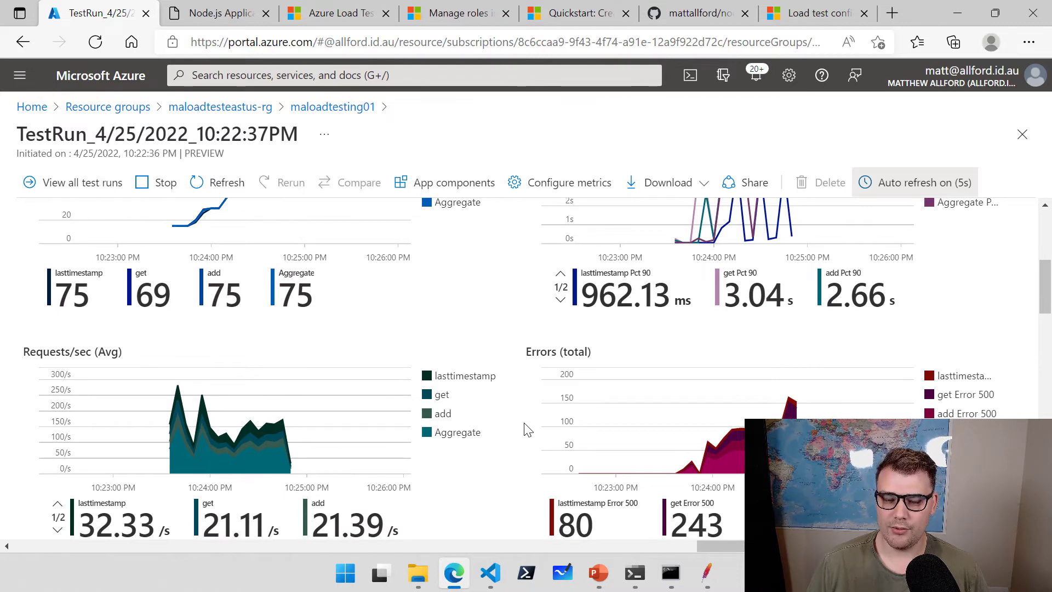
{"action": "scroll", "coordinate": [526, 431], "scroll_direction": "up", "scroll_amount": 1}
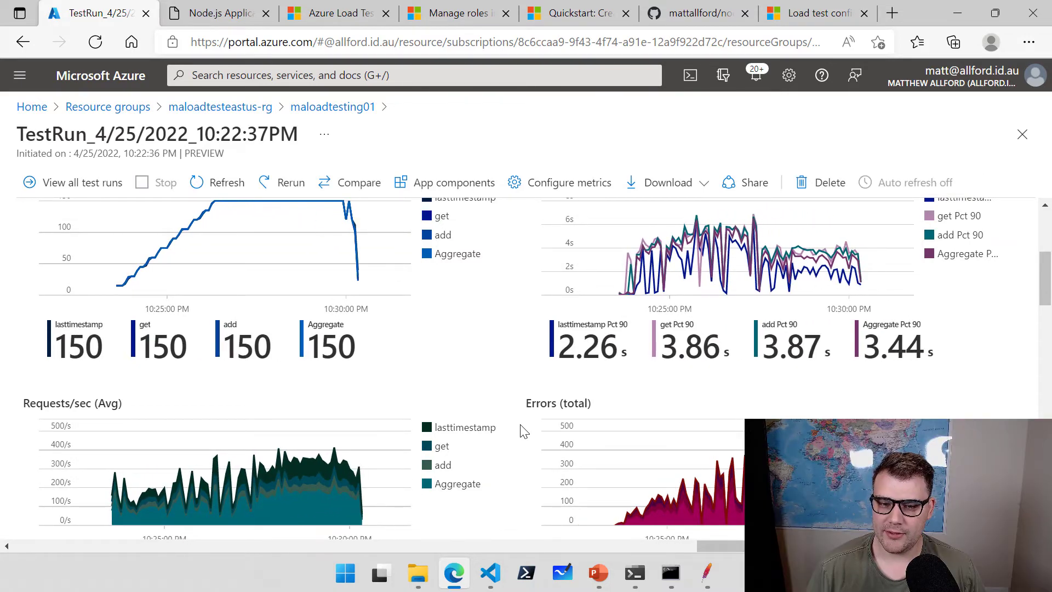
{"action": "scroll", "coordinate": [523, 432], "scroll_direction": "up", "scroll_amount": 5}
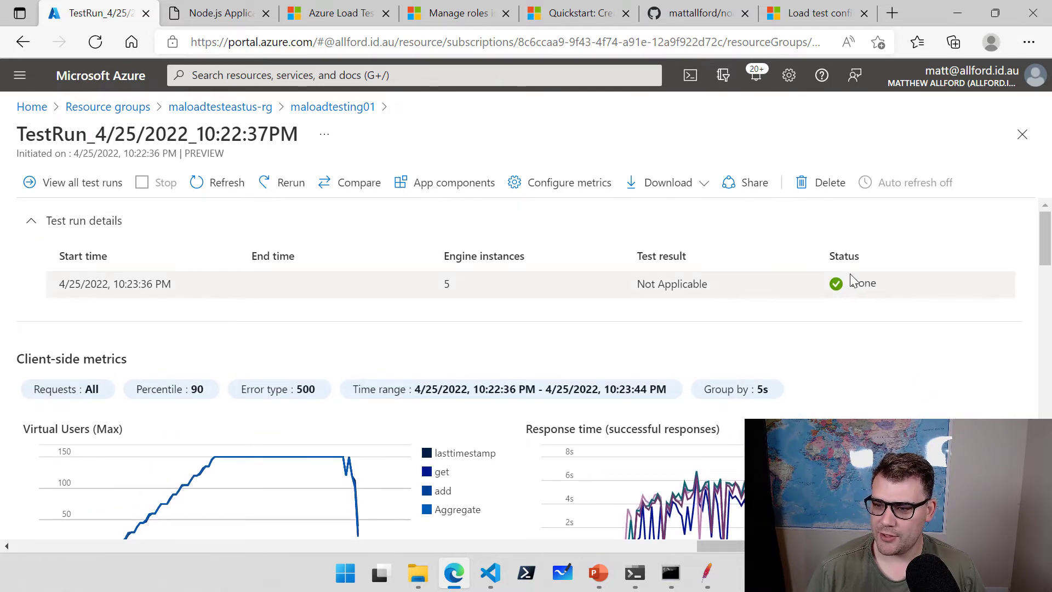
{"action": "scroll", "coordinate": [519, 368], "scroll_direction": "down", "scroll_amount": 1}
{"action": "scroll", "coordinate": [520, 368], "scroll_direction": "down", "scroll_amount": 2}
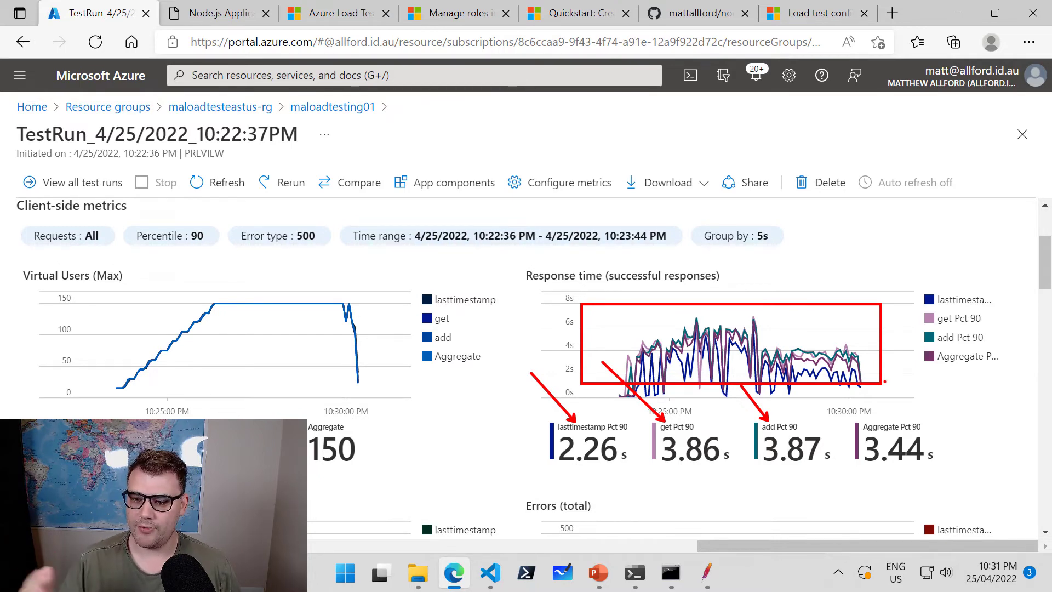
Refresh the run report to show Done: 3.46 s 90th percentile, 16.07 % errors, 125.24/s throughput.
{"action": "key", "text": "Escape"}
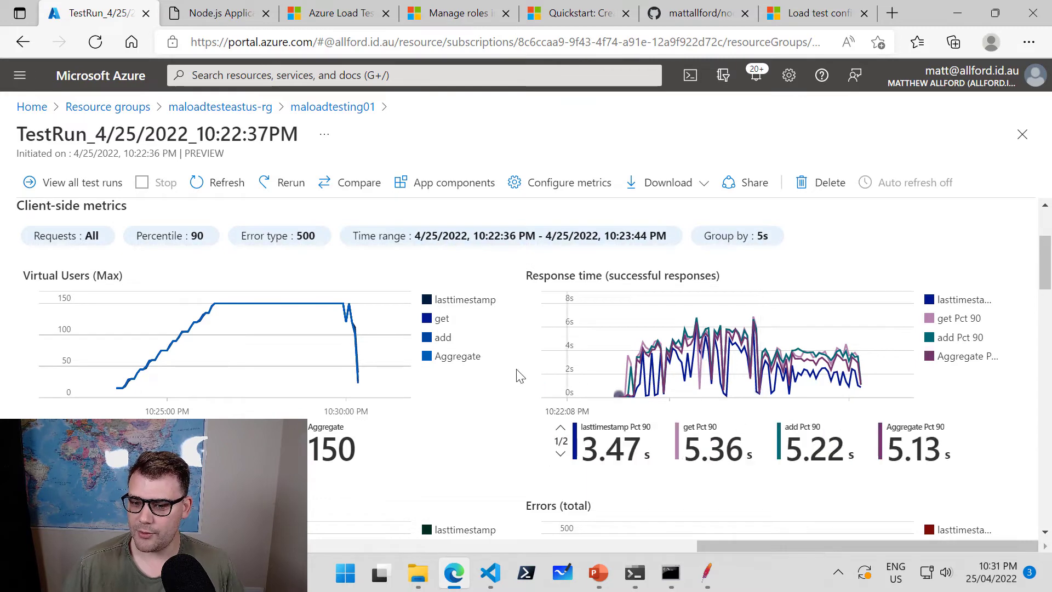
{"action": "scroll", "coordinate": [510, 370], "scroll_direction": "down", "scroll_amount": 5}
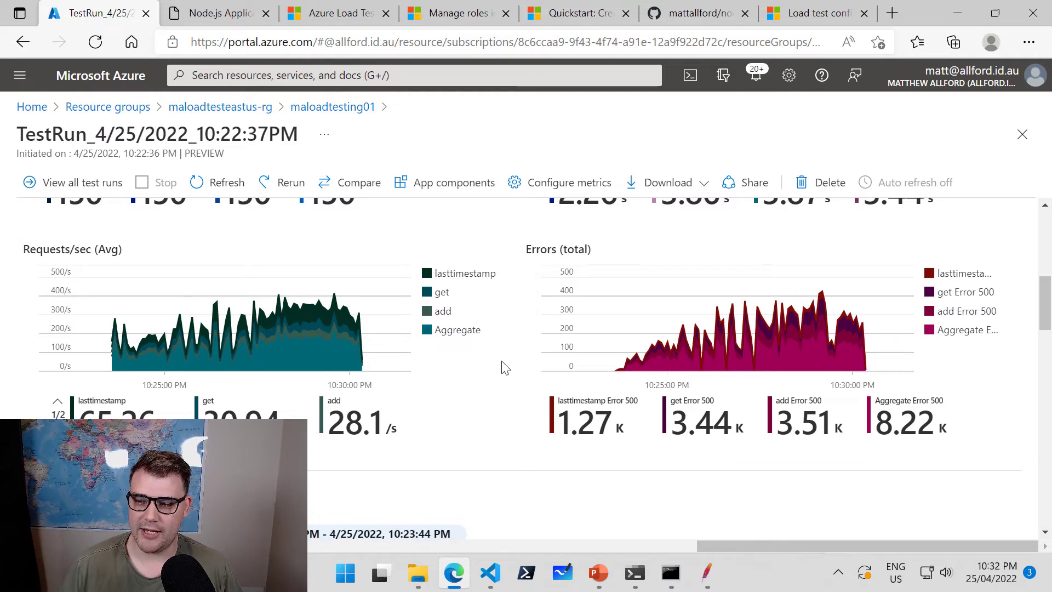
{"action": "scroll", "coordinate": [505, 364], "scroll_direction": "down", "scroll_amount": 5}
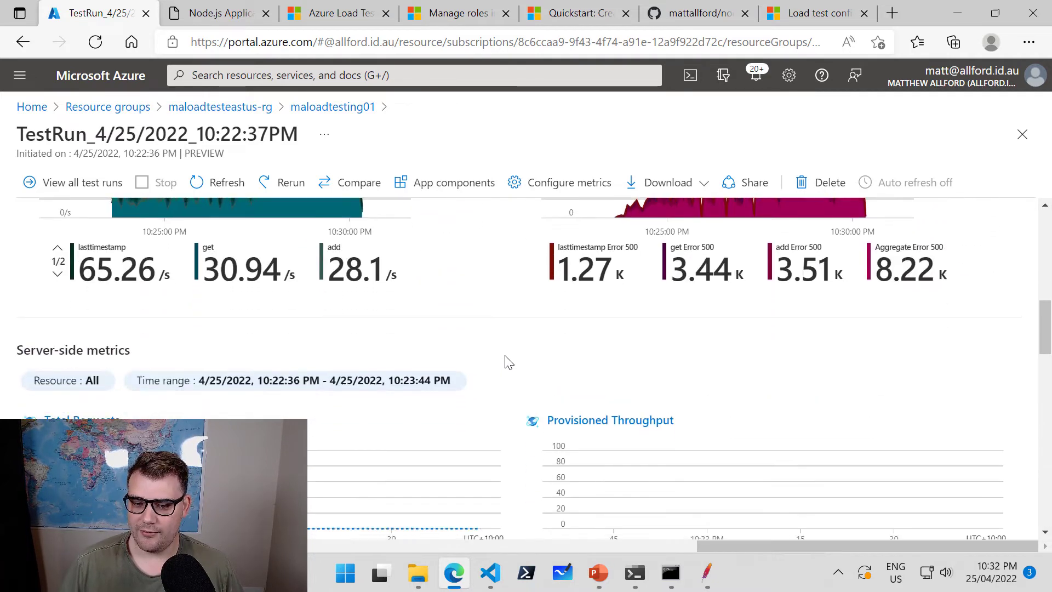
{"action": "scroll", "coordinate": [505, 363], "scroll_direction": "down", "scroll_amount": 15}
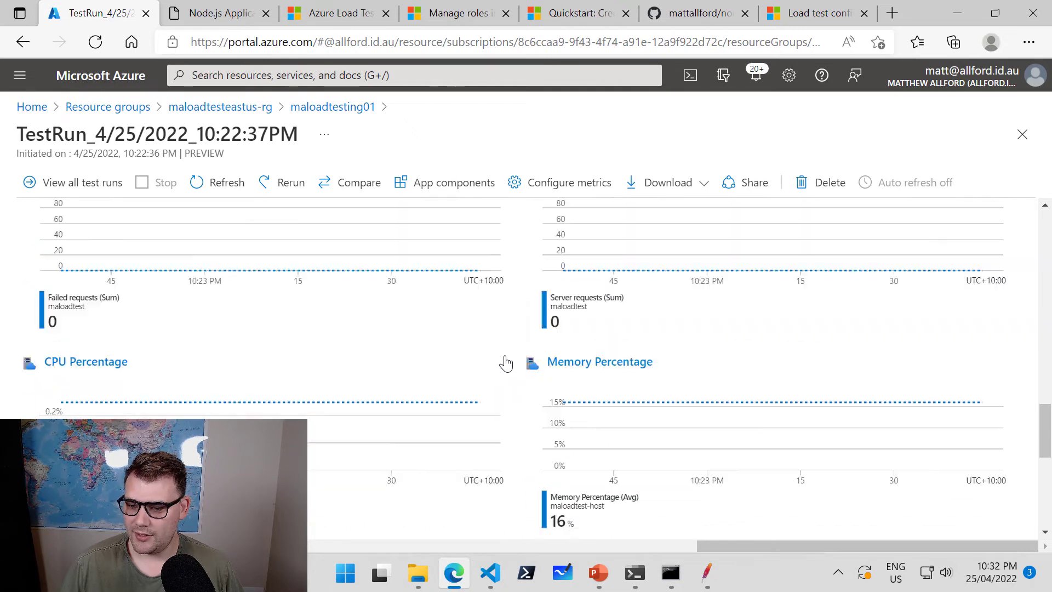
{"action": "scroll", "coordinate": [505, 363], "scroll_direction": "up", "scroll_amount": 6}
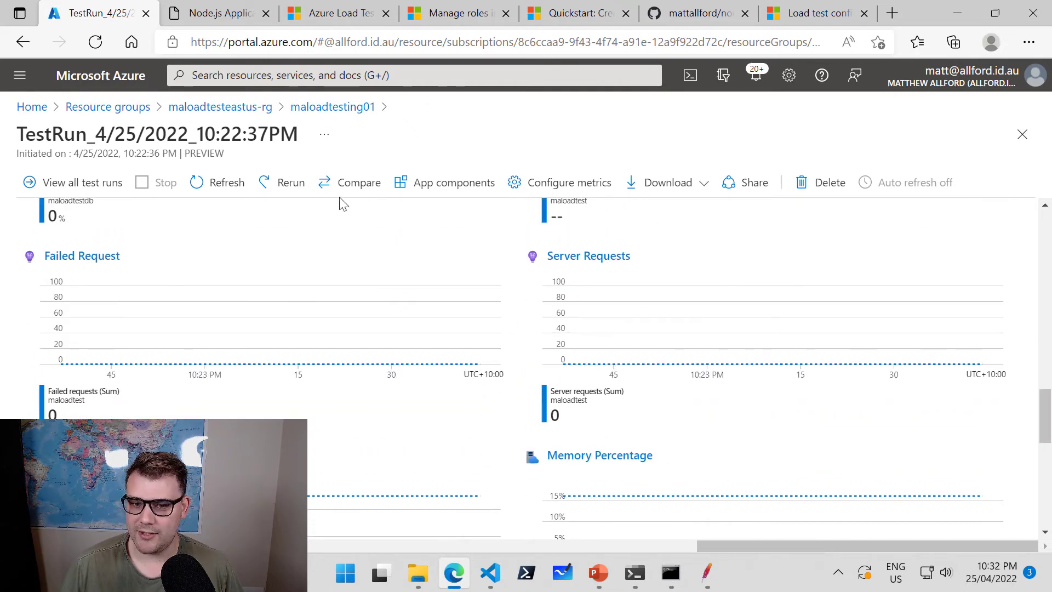
{"action": "left_click", "coordinate": [217, 184]}
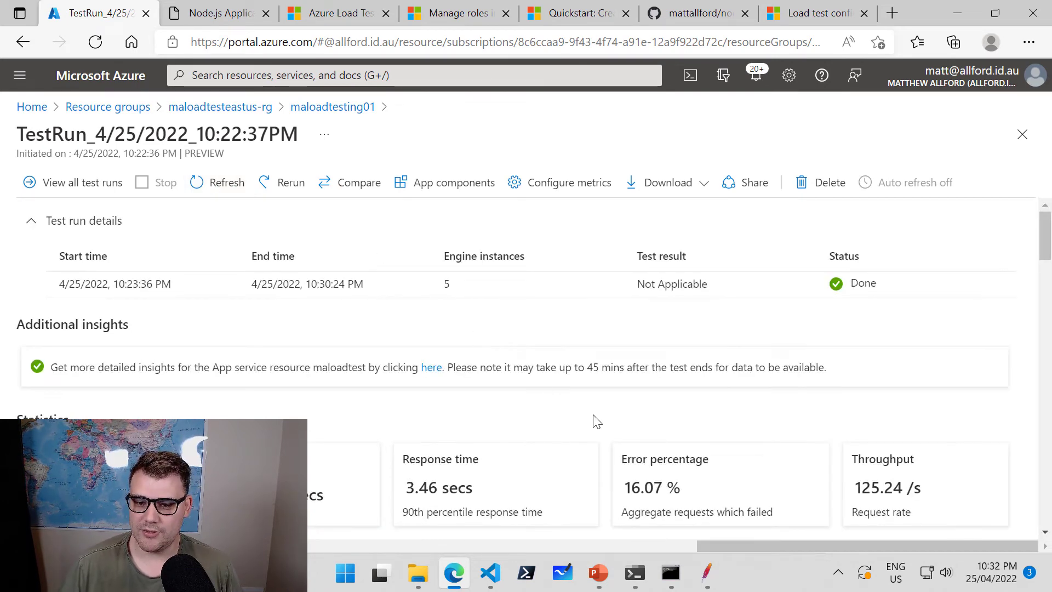
{"action": "scroll", "coordinate": [597, 411], "scroll_direction": "down", "scroll_amount": 3}
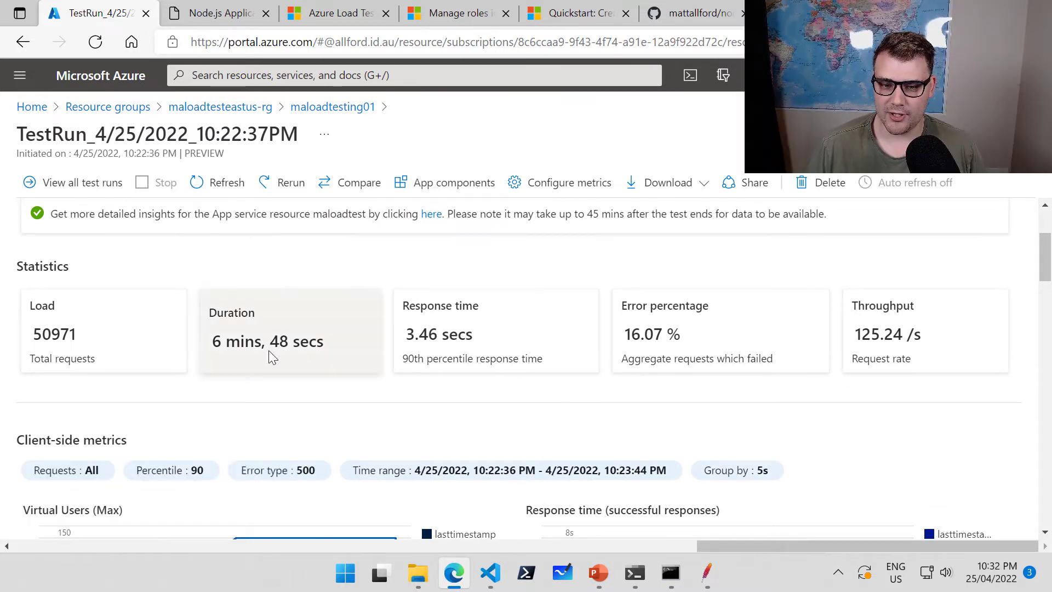
{"action": "left_click_drag", "start_coordinate": [213, 344], "coordinate": [313, 343]}
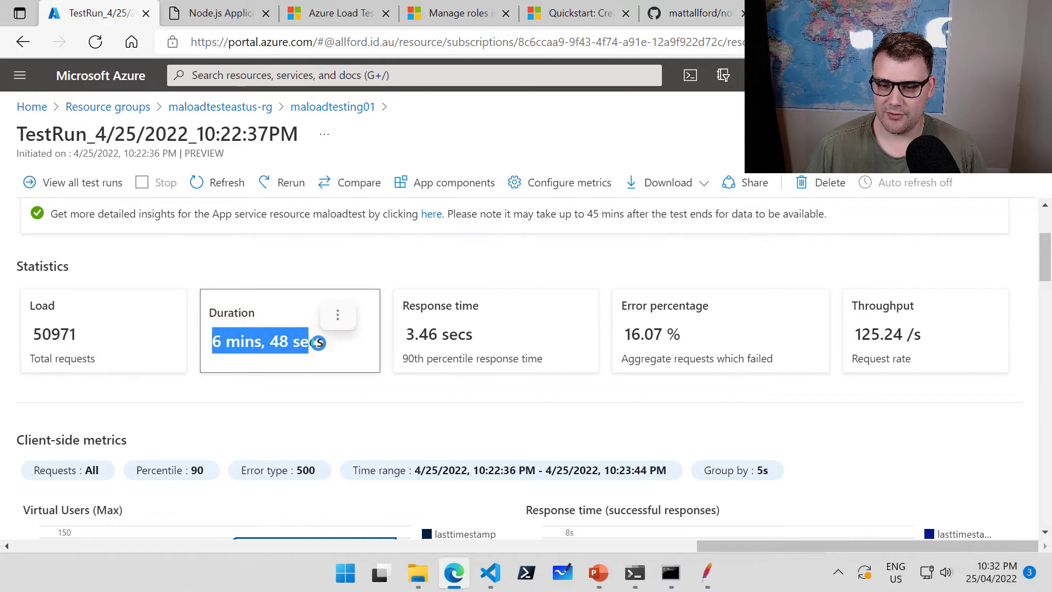
{"action": "left_click", "coordinate": [317, 345]}
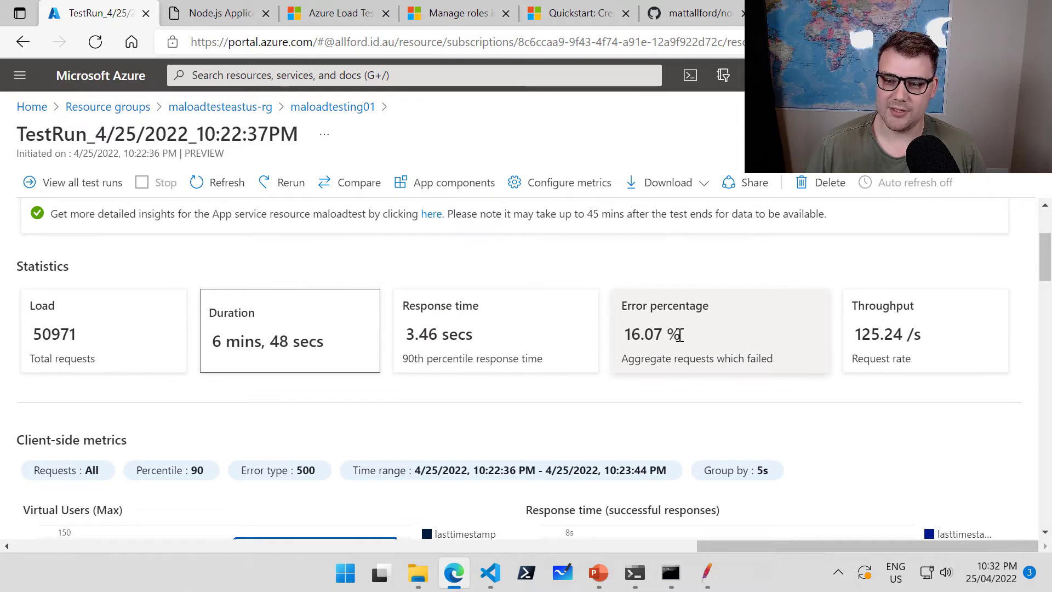
{"action": "scroll", "coordinate": [509, 404], "scroll_direction": "down", "scroll_amount": 6}
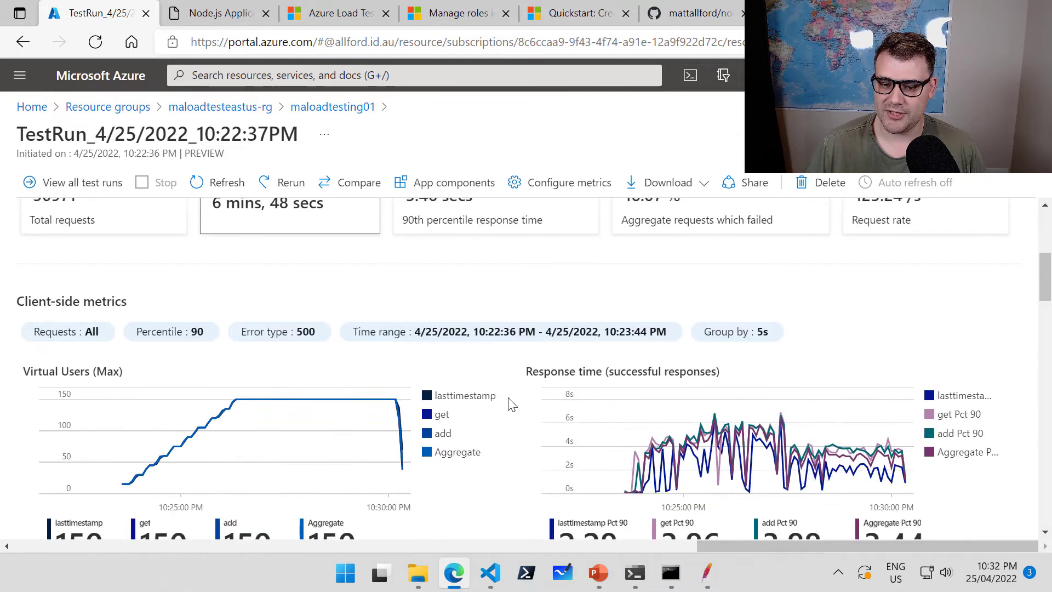
{"action": "scroll", "coordinate": [515, 378], "scroll_direction": "down", "scroll_amount": 10}
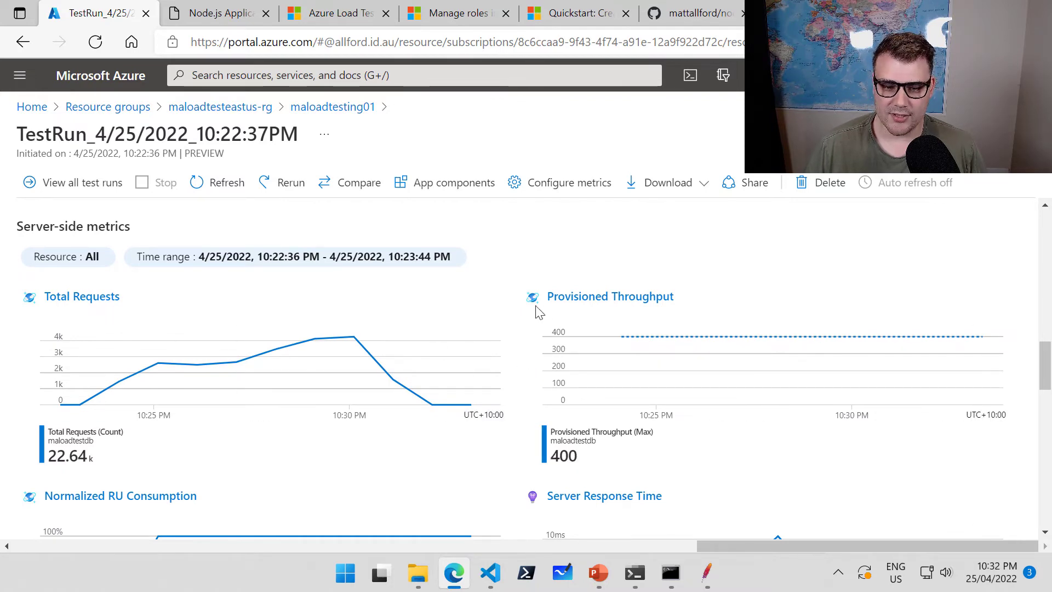
{"action": "scroll", "coordinate": [520, 310], "scroll_direction": "down", "scroll_amount": 2}
{"action": "scroll", "coordinate": [523, 313], "scroll_direction": "up", "scroll_amount": 2}
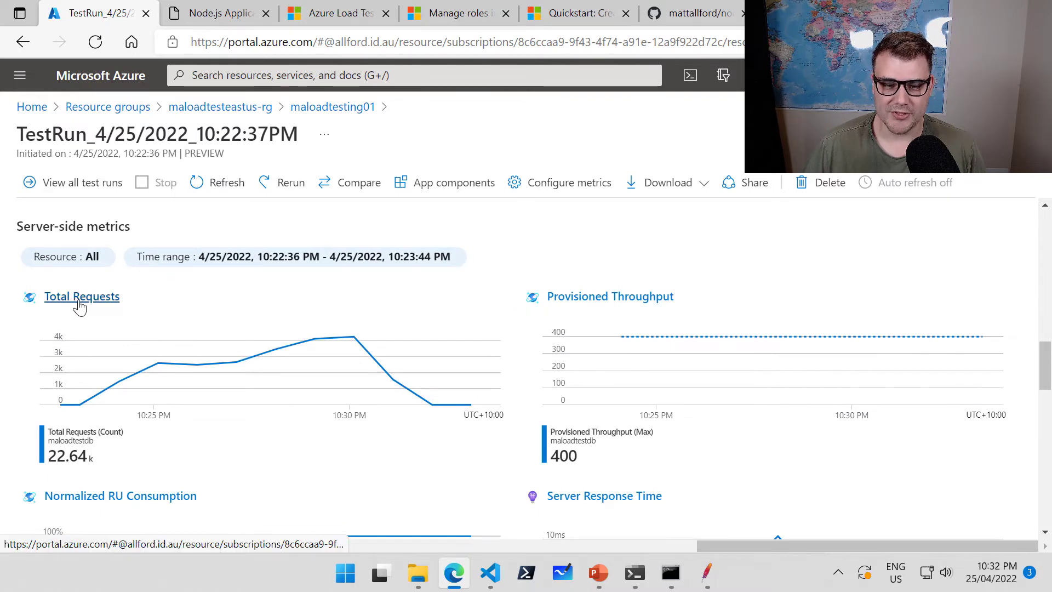
{"action": "scroll", "coordinate": [521, 323], "scroll_direction": "down", "scroll_amount": 3}
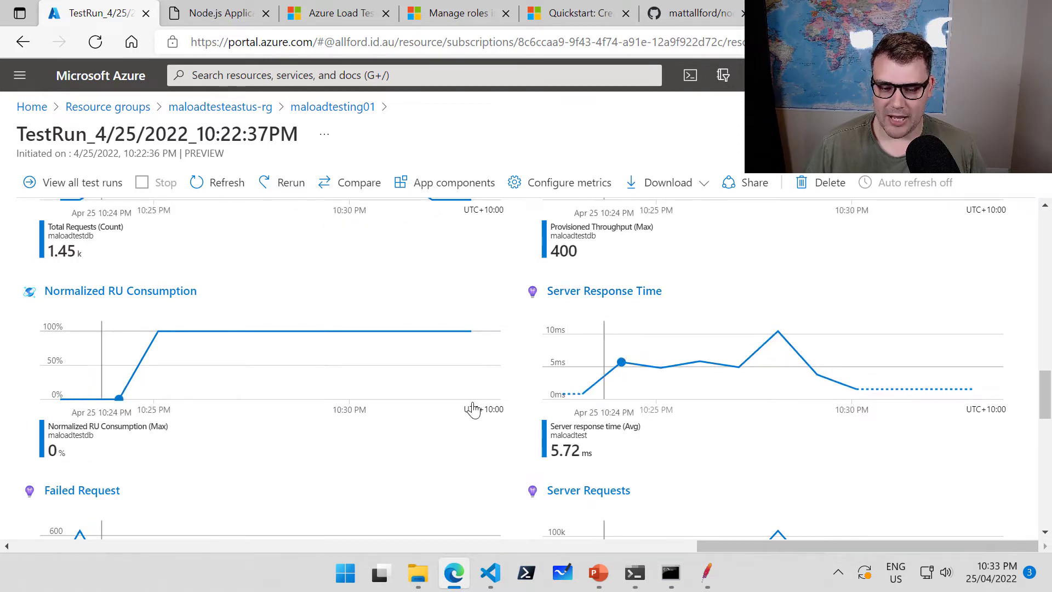
{"action": "scroll", "coordinate": [473, 410], "scroll_direction": "down", "scroll_amount": 5}
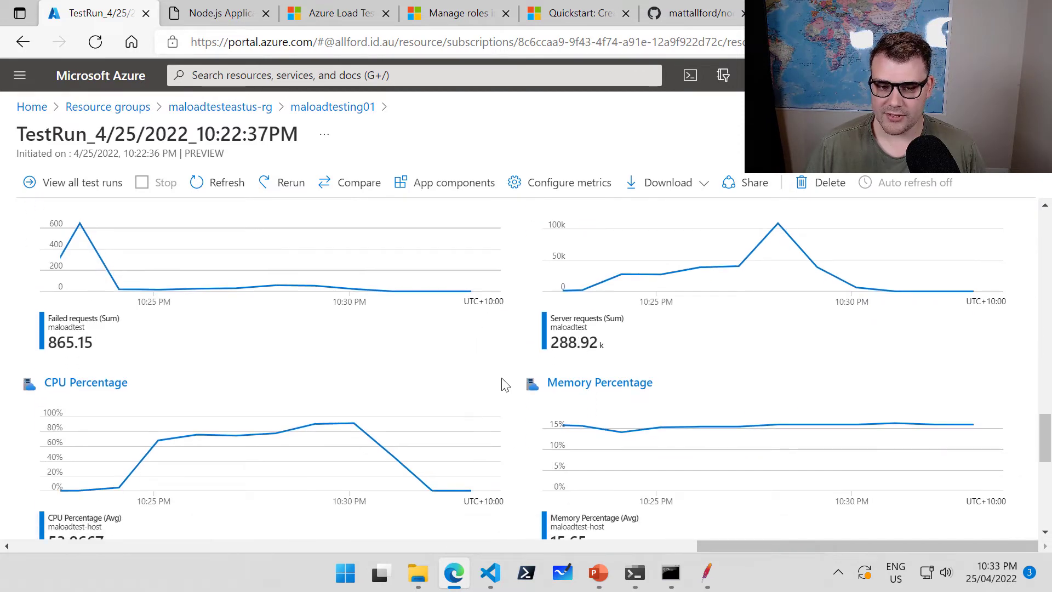
{"action": "scroll", "coordinate": [504, 385], "scroll_direction": "down", "scroll_amount": 3}
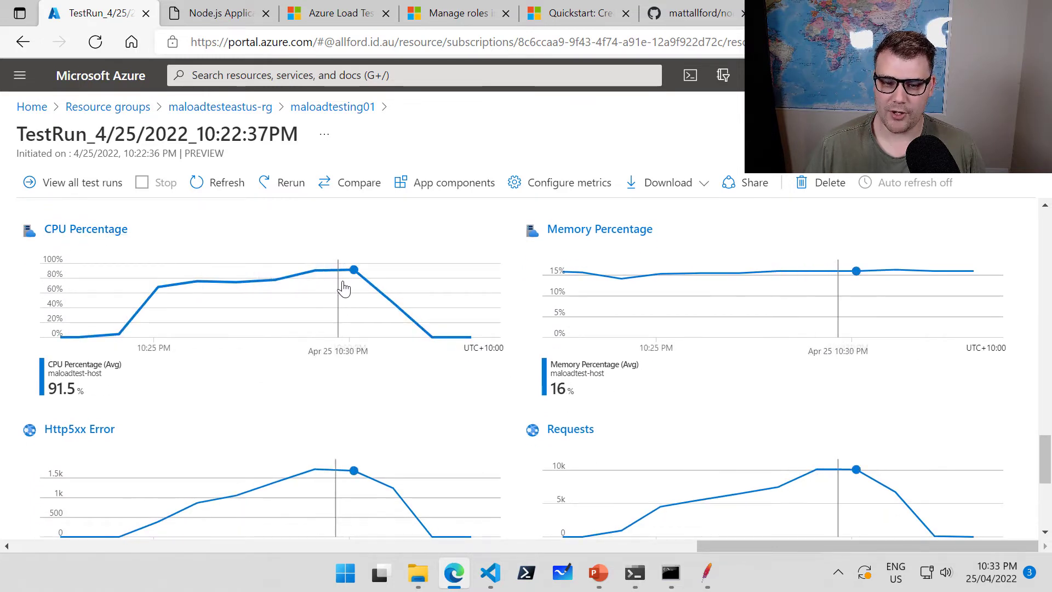
{"action": "scroll", "coordinate": [500, 406], "scroll_direction": "down", "scroll_amount": 2}
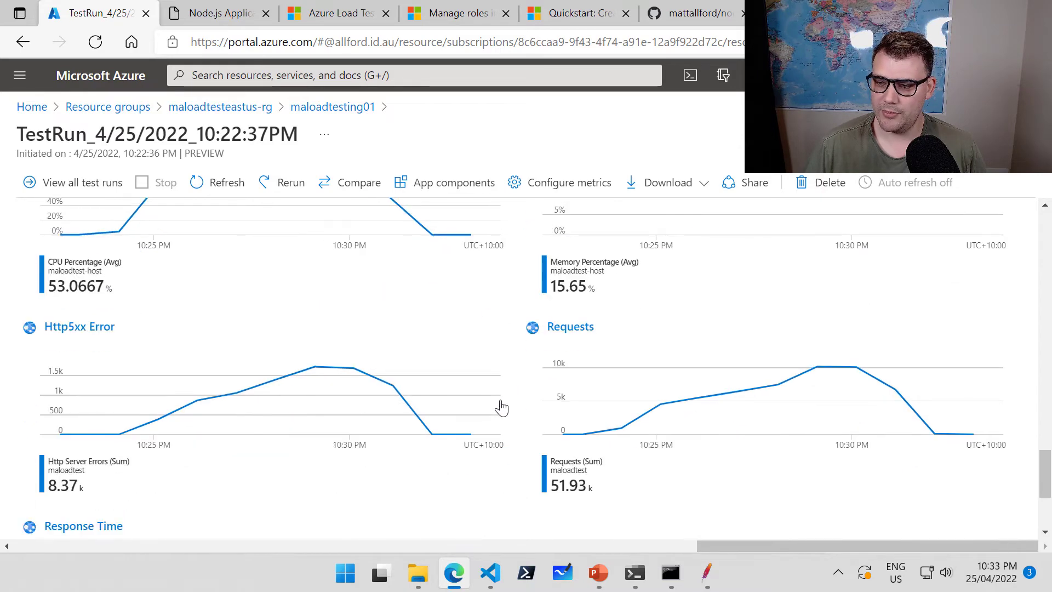
{"action": "scroll", "coordinate": [500, 406], "scroll_direction": "up", "scroll_amount": 2}
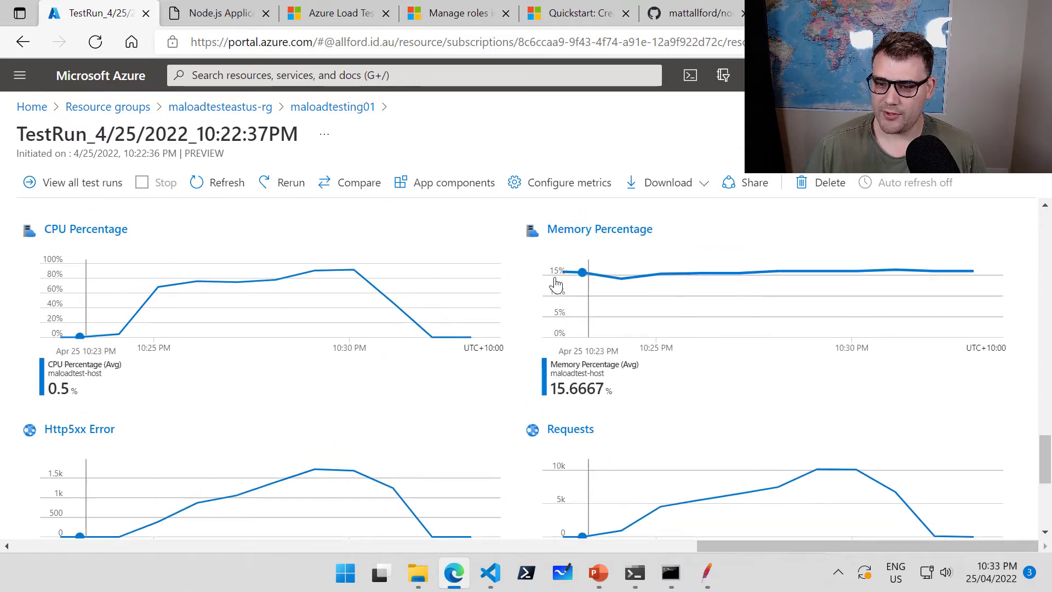
{"action": "scroll", "coordinate": [518, 333], "scroll_direction": "down", "scroll_amount": 5}
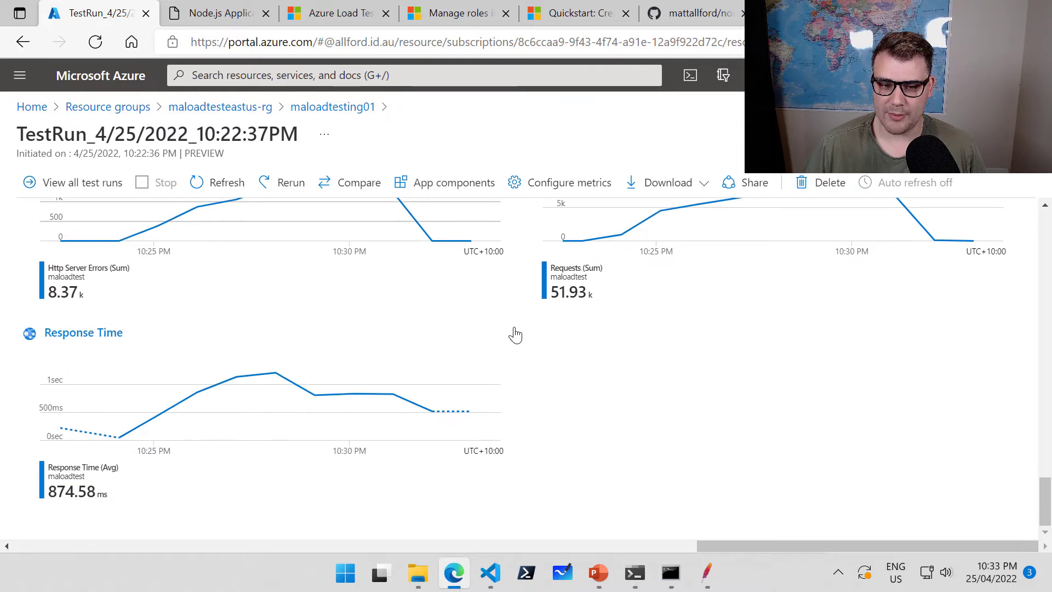
{"action": "scroll", "coordinate": [523, 361], "scroll_direction": "up", "scroll_amount": 3}
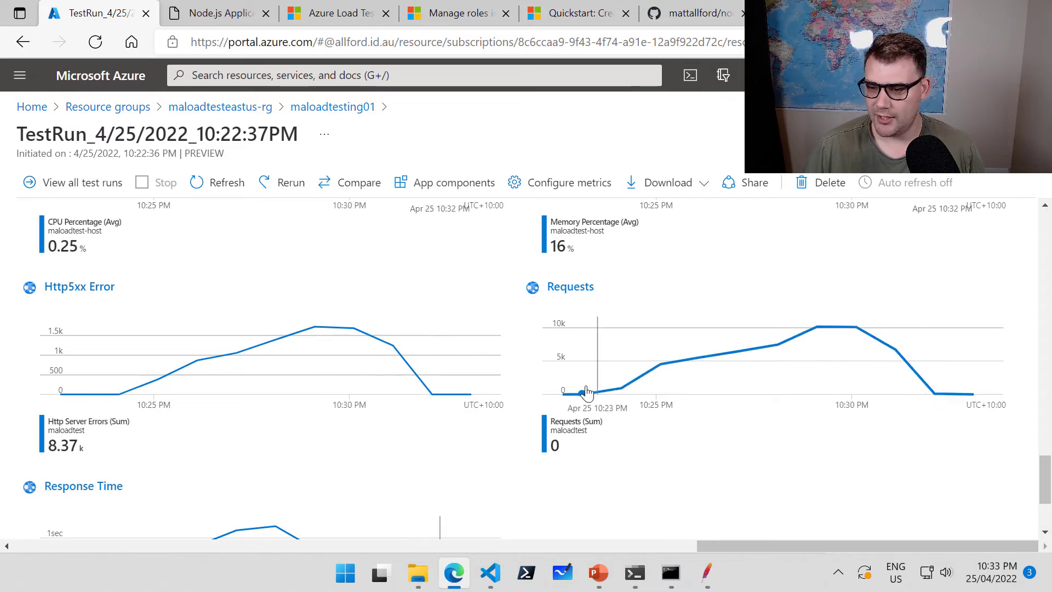
{"action": "scroll", "coordinate": [512, 397], "scroll_direction": "up", "scroll_amount": 10}
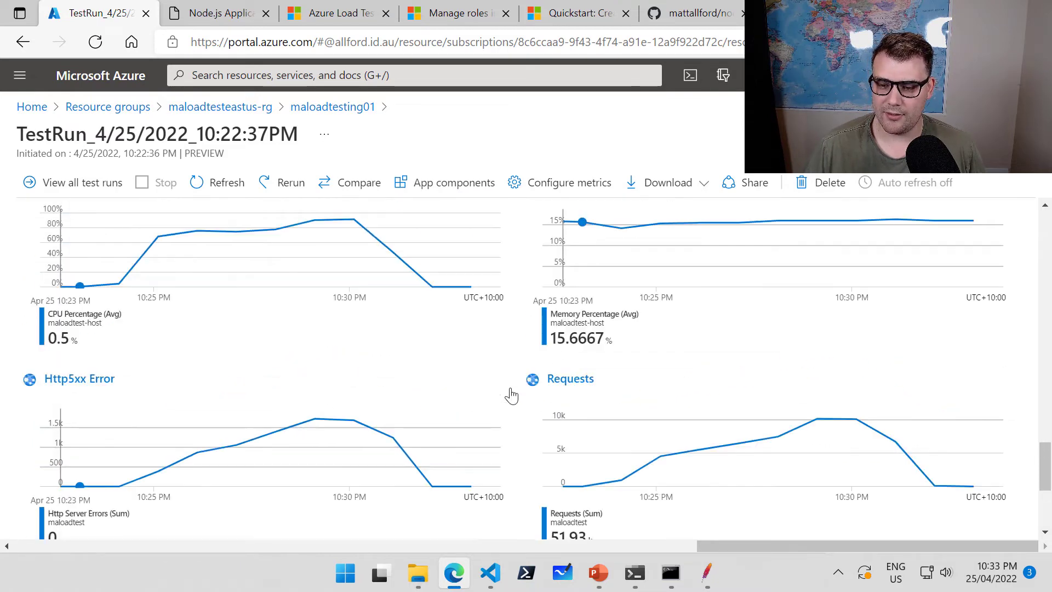
{"action": "scroll", "coordinate": [511, 402], "scroll_direction": "up", "scroll_amount": 8}
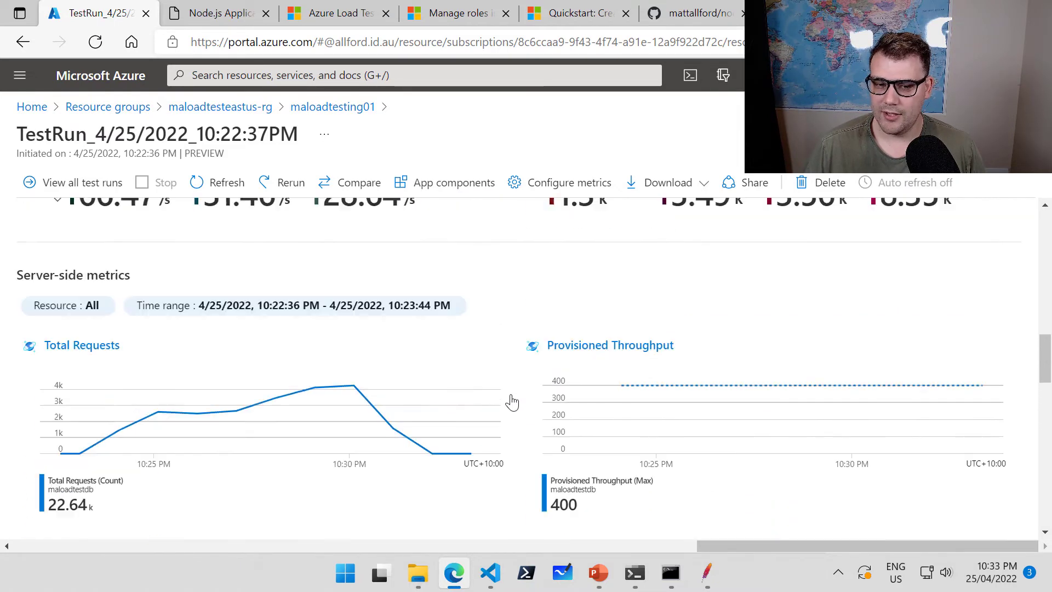
{"action": "scroll", "coordinate": [514, 401], "scroll_direction": "down", "scroll_amount": 2}
{"action": "scroll", "coordinate": [513, 402], "scroll_direction": "down", "scroll_amount": 3}
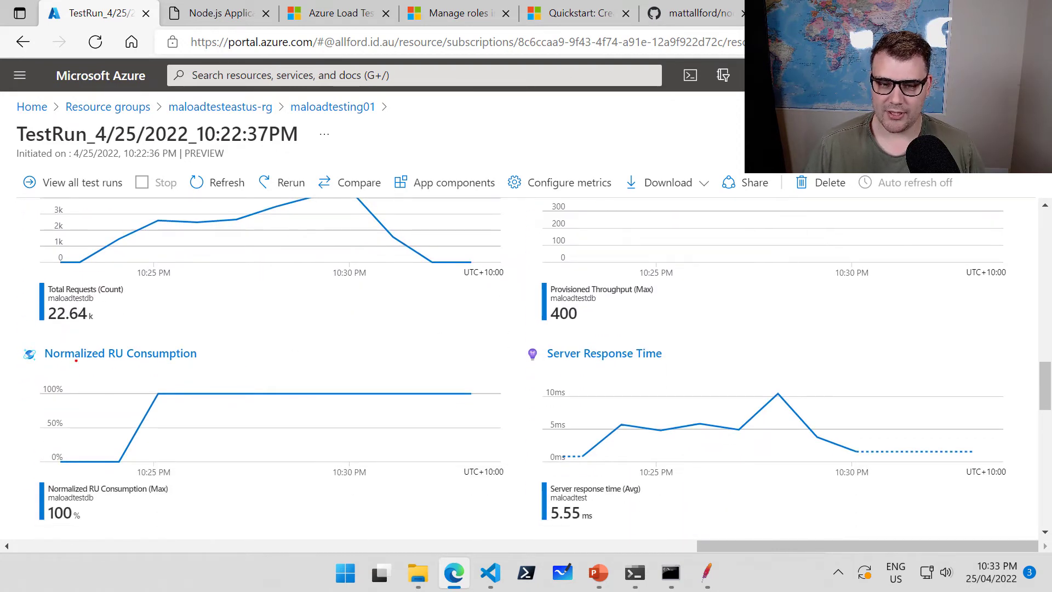
{"action": "mouse_move", "coordinate": [11, 336]}
{"action": "left_mouse_down"}
{"action": "mouse_move", "coordinate": [284, 439]}
{"action": "mouse_move", "coordinate": [495, 500]}
{"action": "mouse_move", "coordinate": [519, 528]}
{"action": "left_mouse_up"}
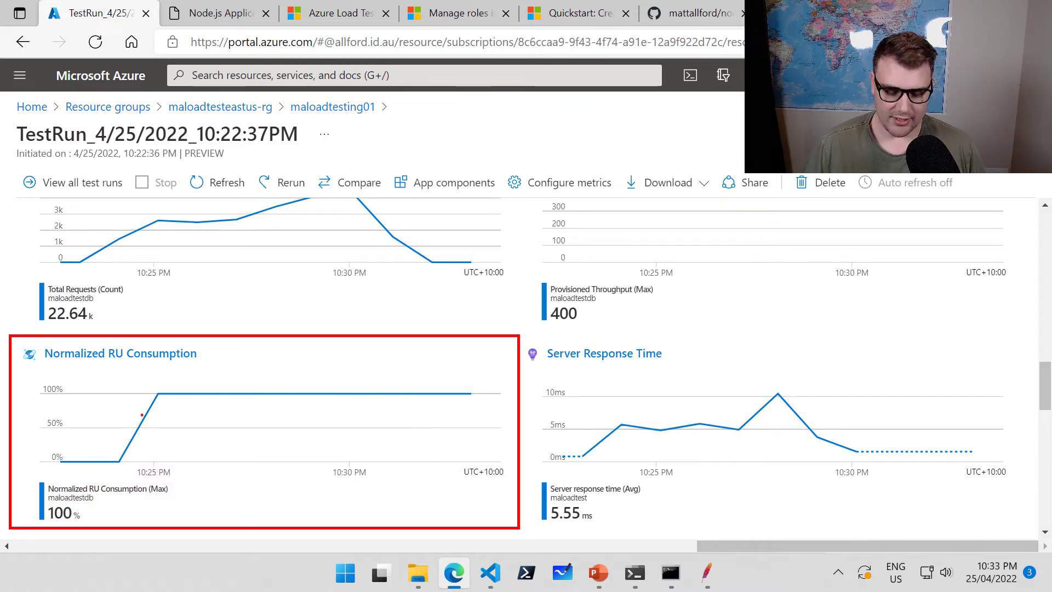
{"action": "left_click_drag", "start_coordinate": [163, 385], "coordinate": [194, 314]}
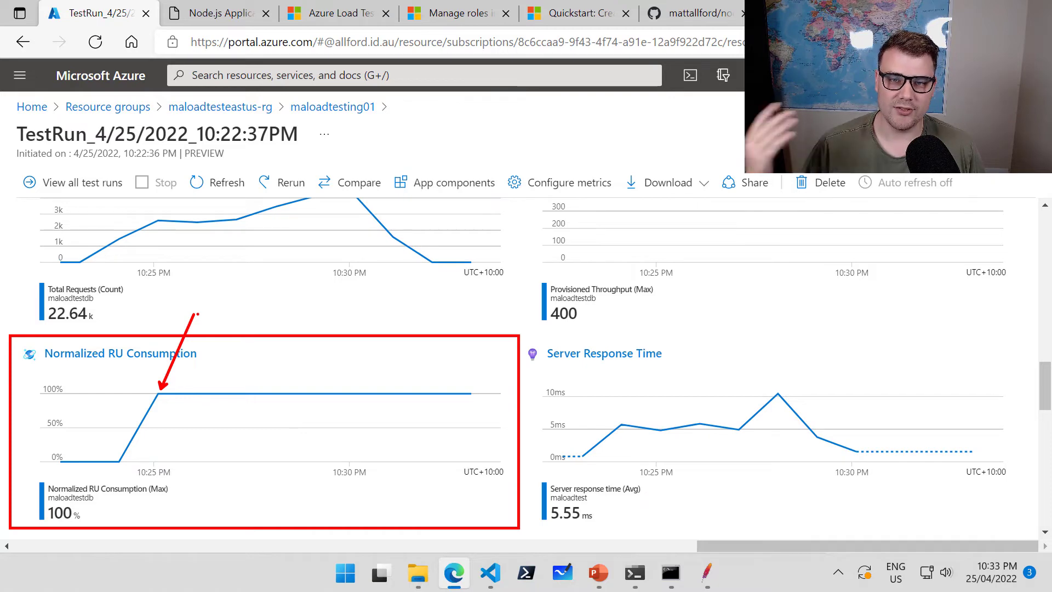
{"action": "key", "text": "Escape"}
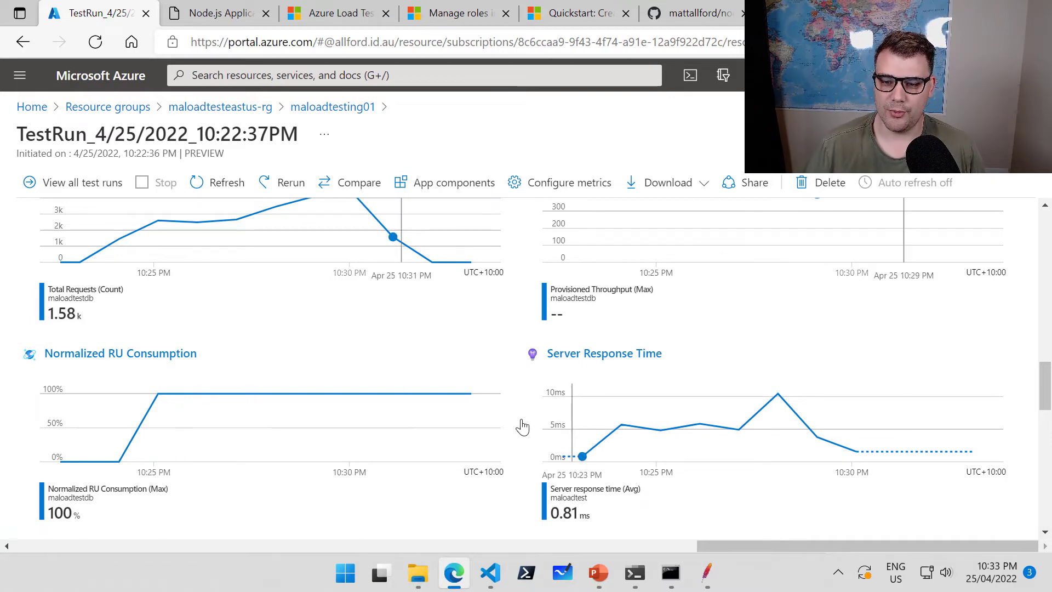
{"action": "scroll", "coordinate": [522, 425], "scroll_direction": "up", "scroll_amount": 6}
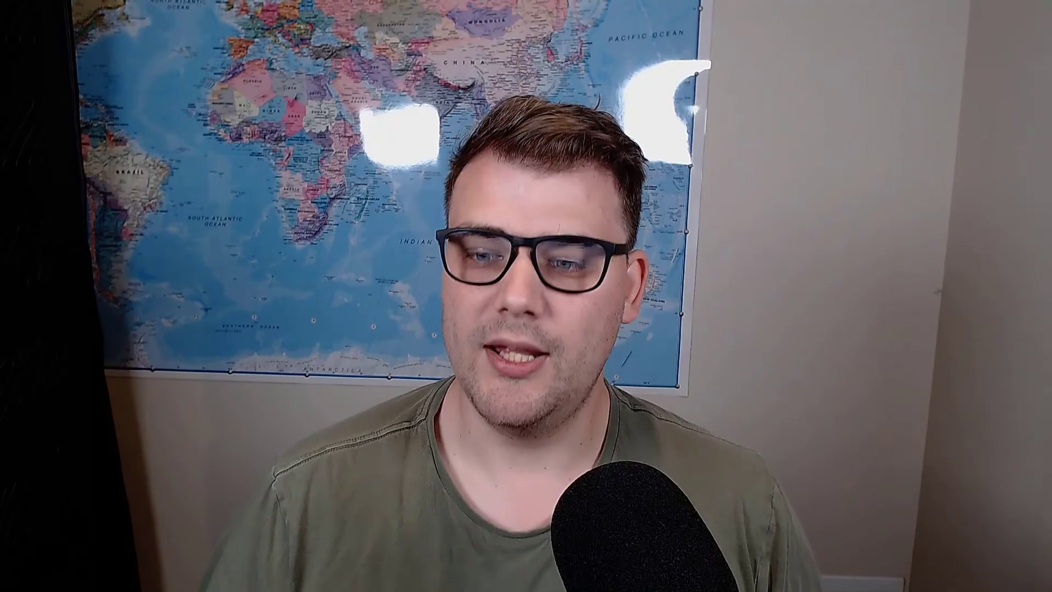
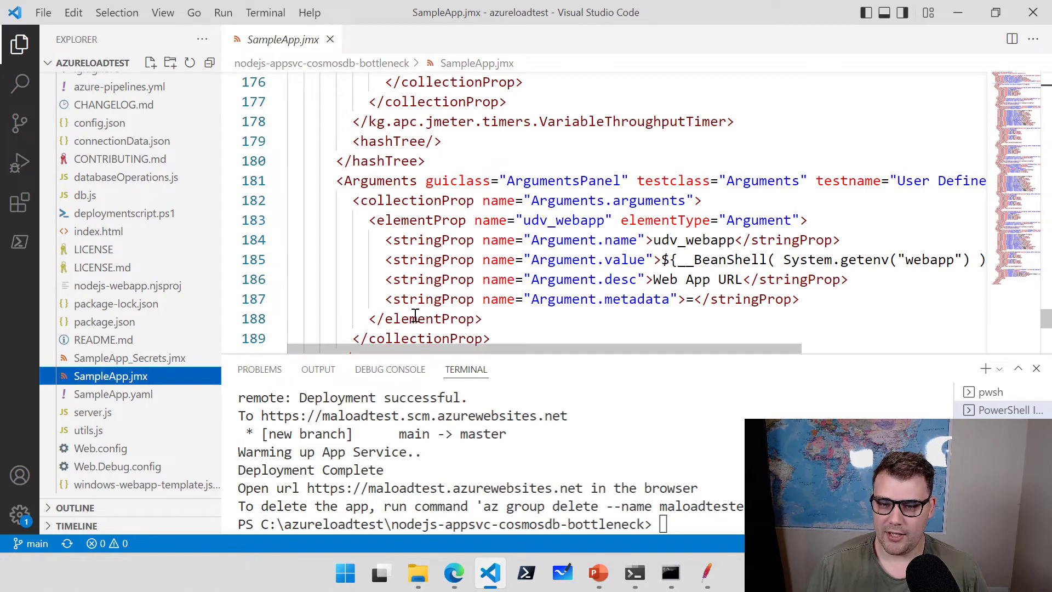
Hide the terminal panel and close the SampleApp.jmx tab.
{"action": "left_click", "coordinate": [417, 318]}
{"action": "key", "text": "ctrl+j"}
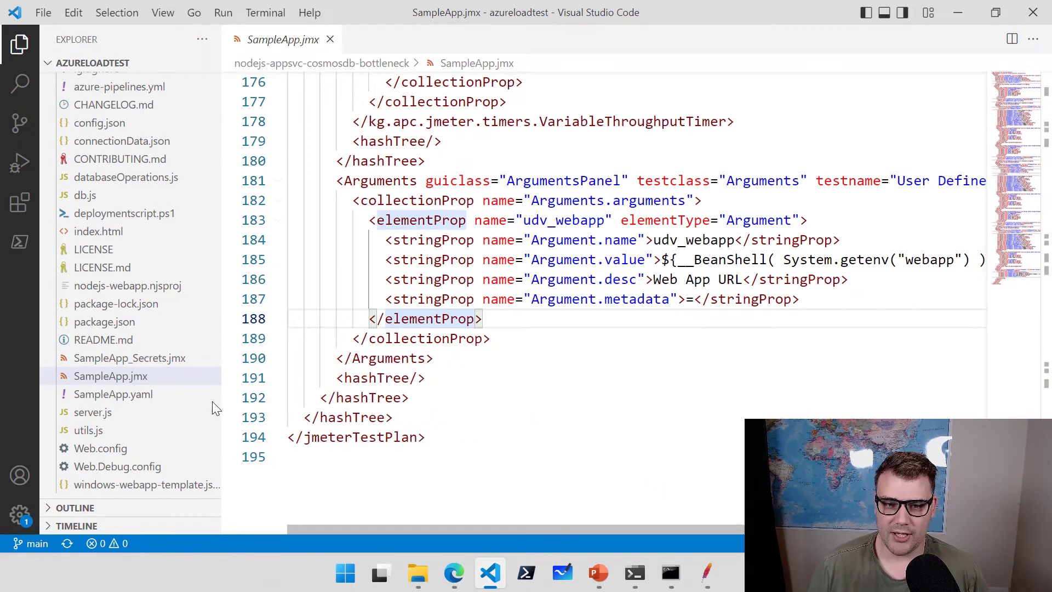
{"action": "scroll", "coordinate": [154, 300], "scroll_direction": "up", "scroll_amount": 5}
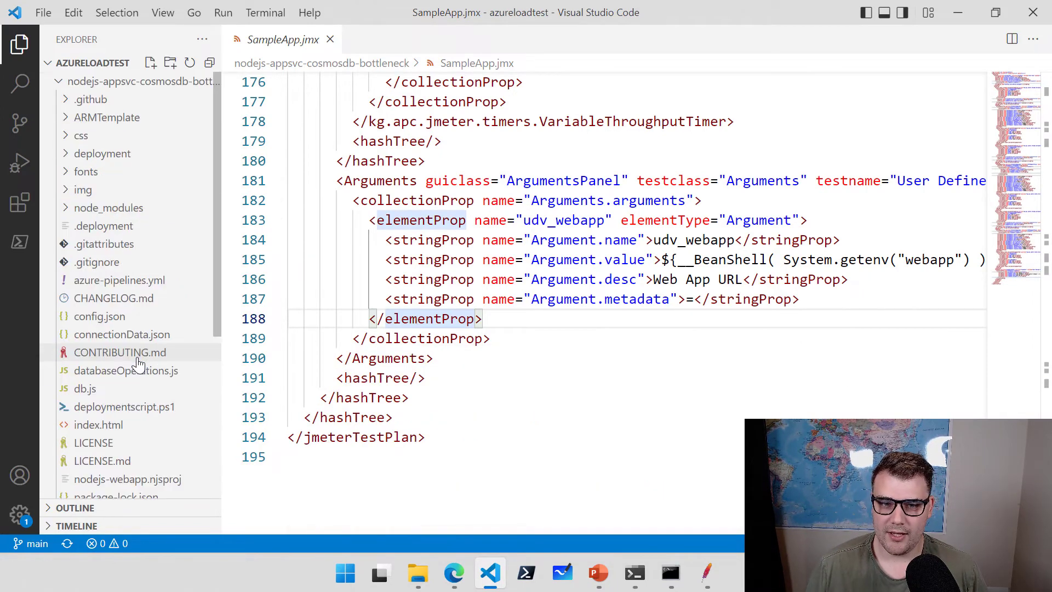
{"action": "left_click", "coordinate": [330, 39]}
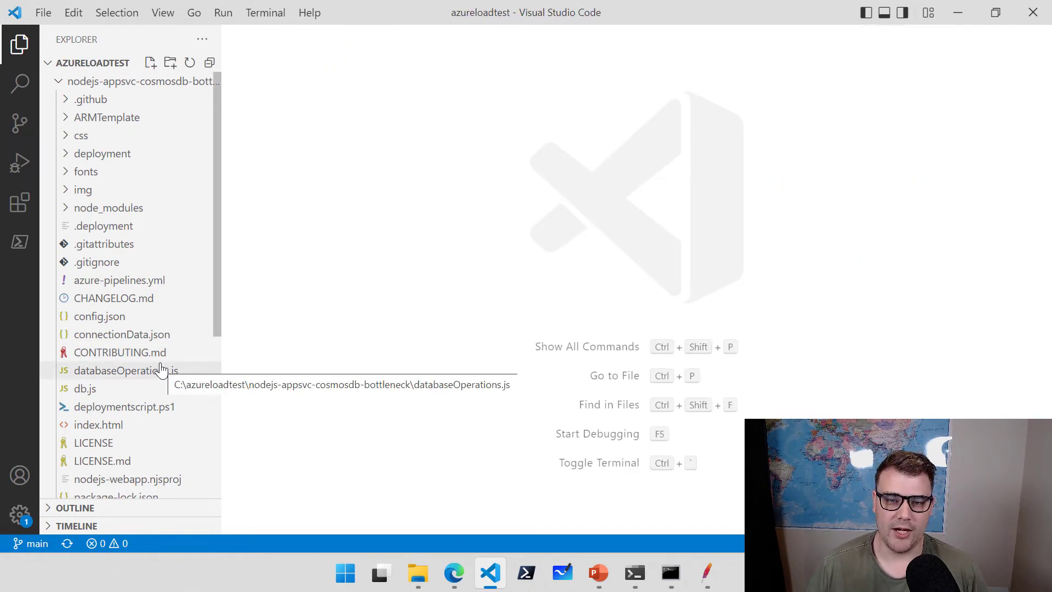
Open .github/workflows/workflow.yml from the Explorer.
{"action": "left_click", "coordinate": [65, 102]}
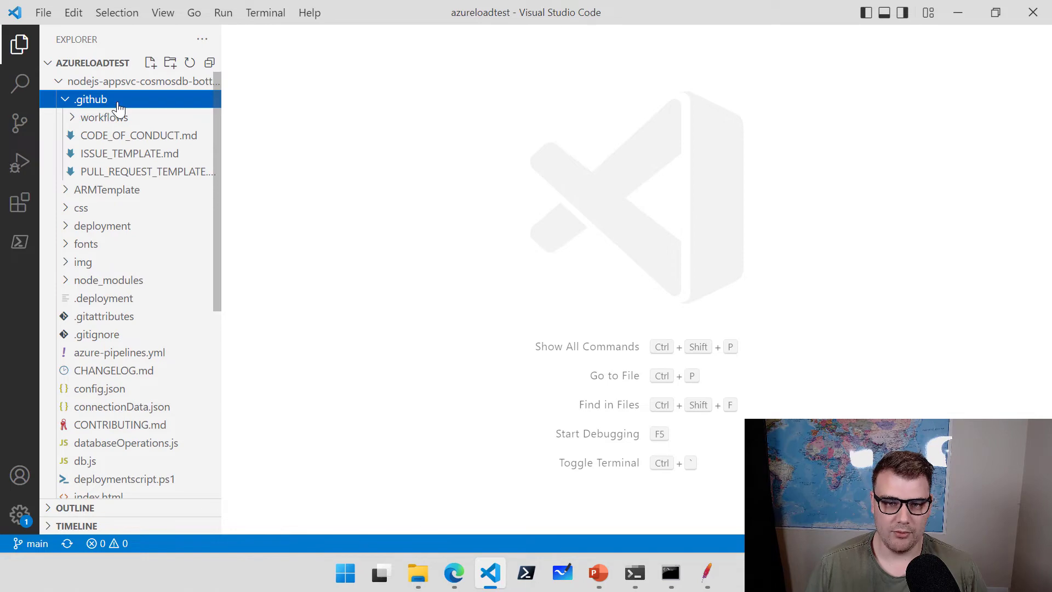
{"action": "left_click", "coordinate": [76, 124]}
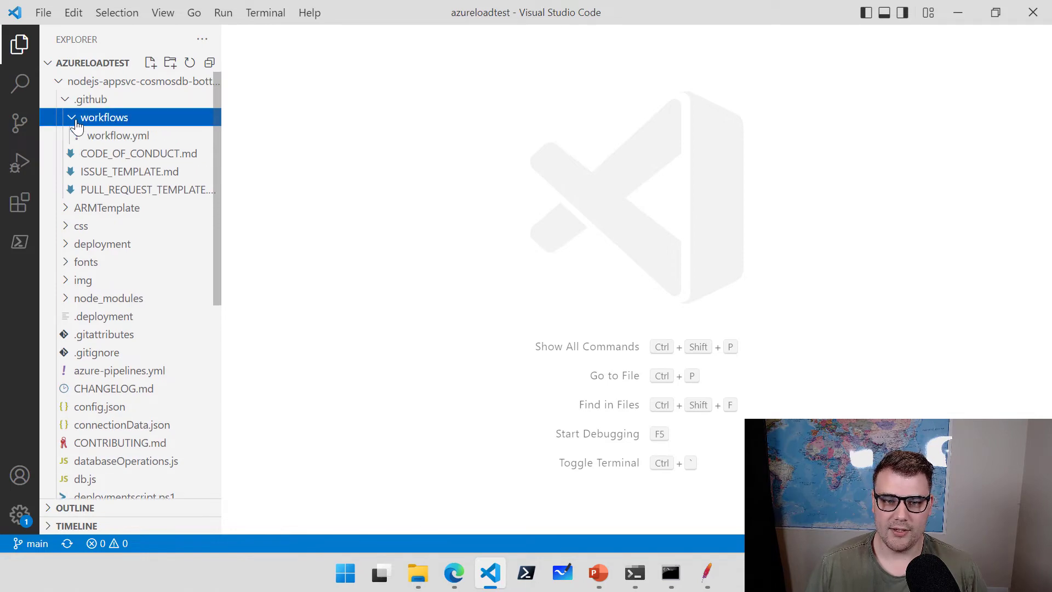
{"action": "left_click", "coordinate": [113, 138]}
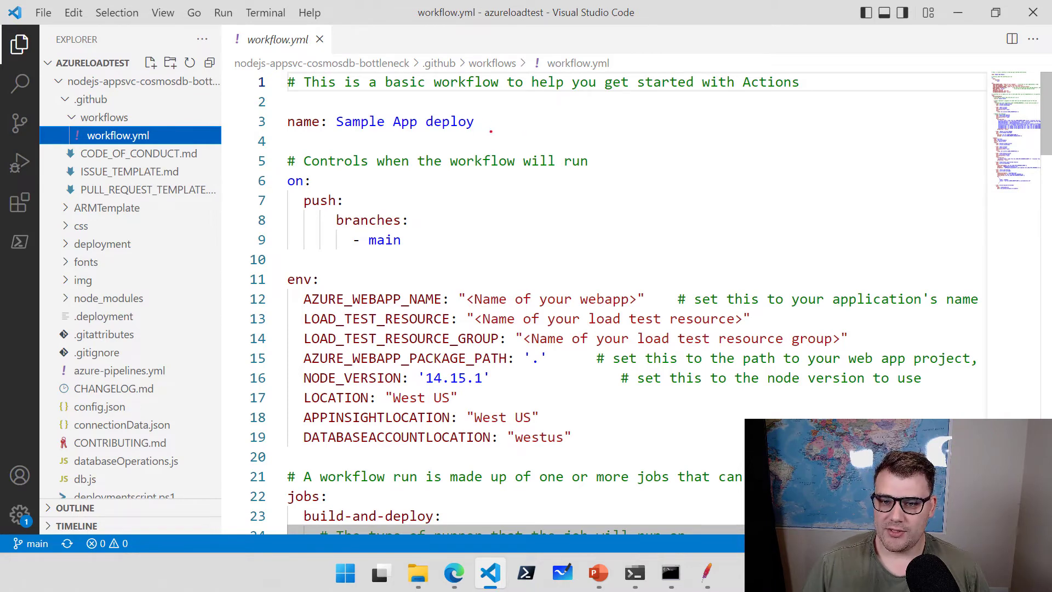
{"action": "left_click_drag", "start_coordinate": [499, 145], "coordinate": [278, 105]}
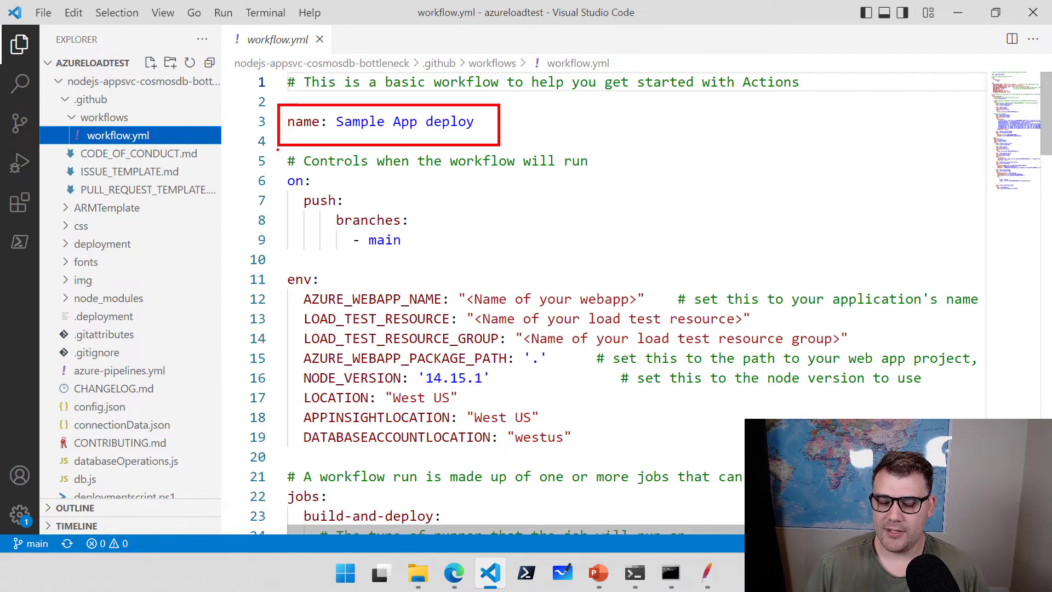
{"action": "mouse_move", "coordinate": [277, 148]}
{"action": "left_mouse_down"}
{"action": "mouse_move", "coordinate": [449, 232]}
{"action": "mouse_move", "coordinate": [607, 256]}
{"action": "left_mouse_up"}
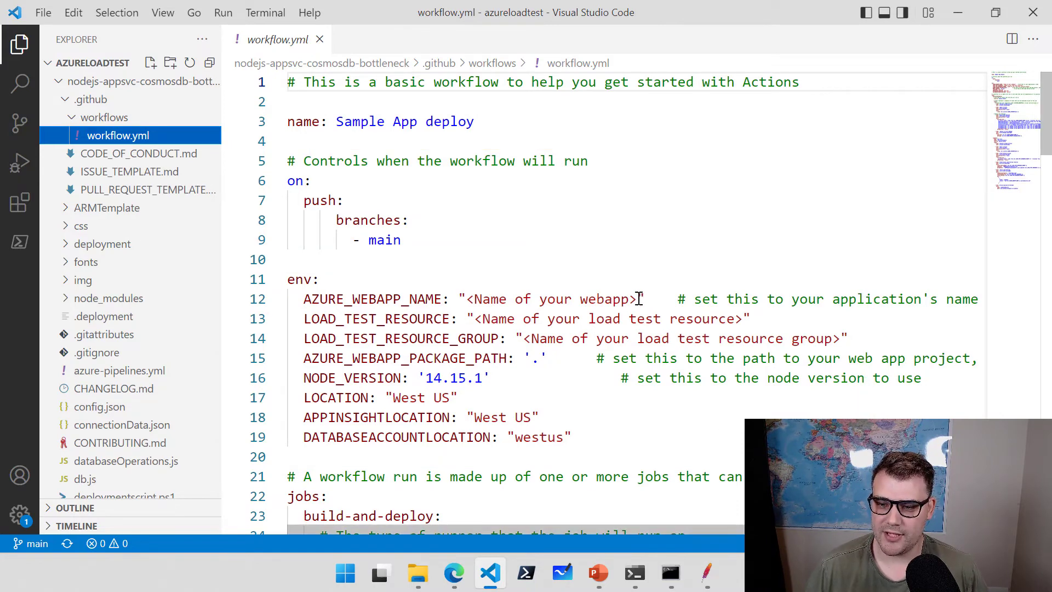
Replace the placeholders with web app maloadtest, load test maloadtesting01 and group maloadtesteastus-rg.
{"action": "left_click_drag", "start_coordinate": [637, 300], "coordinate": [467, 301]}
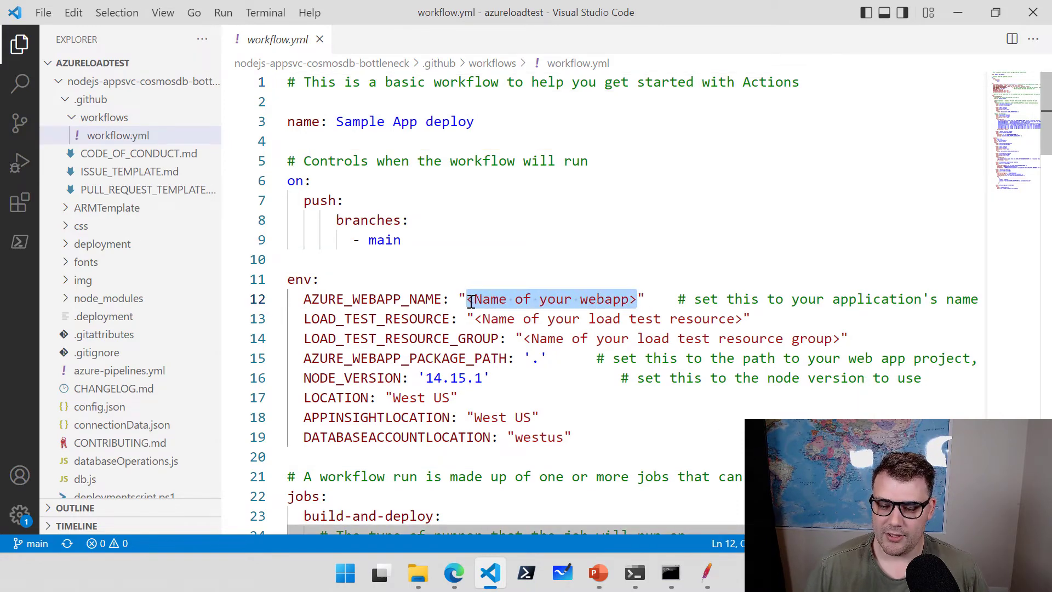
{"action": "type", "text": "maload"}
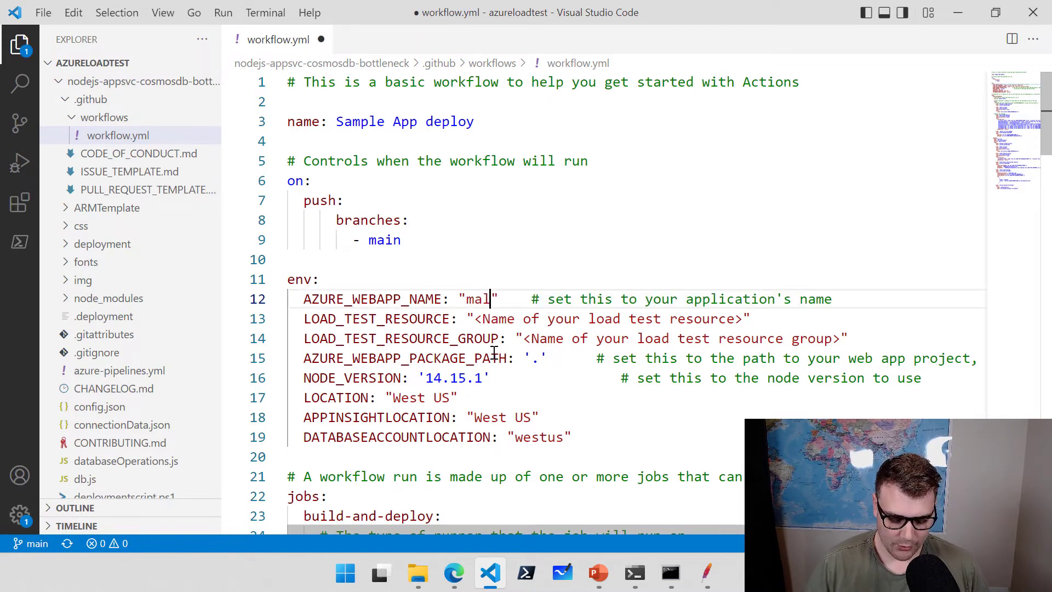
{"action": "type", "text": "test"}
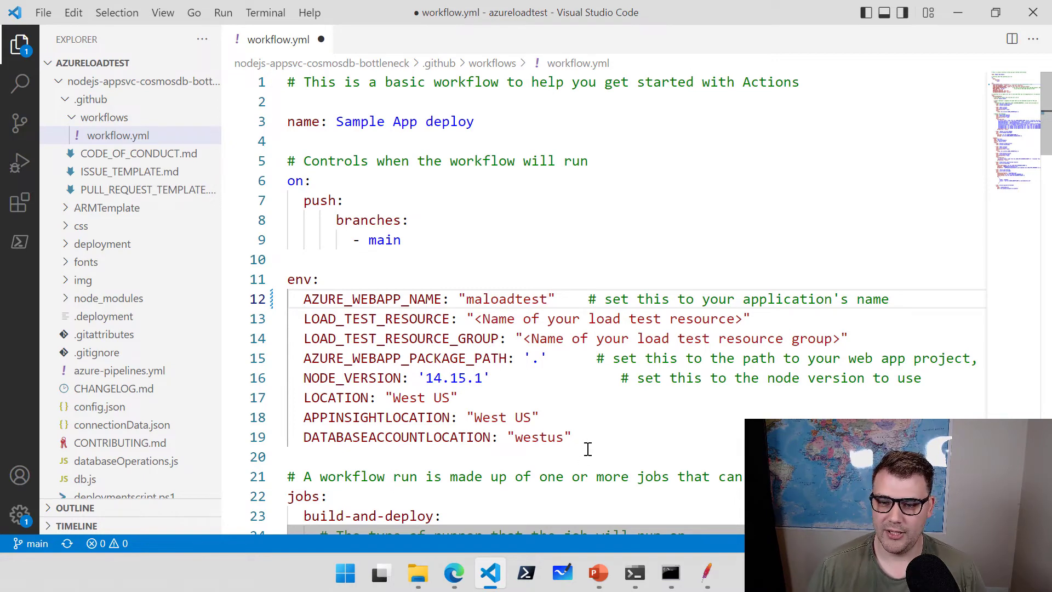
{"action": "left_click_drag", "start_coordinate": [743, 320], "coordinate": [476, 320]}
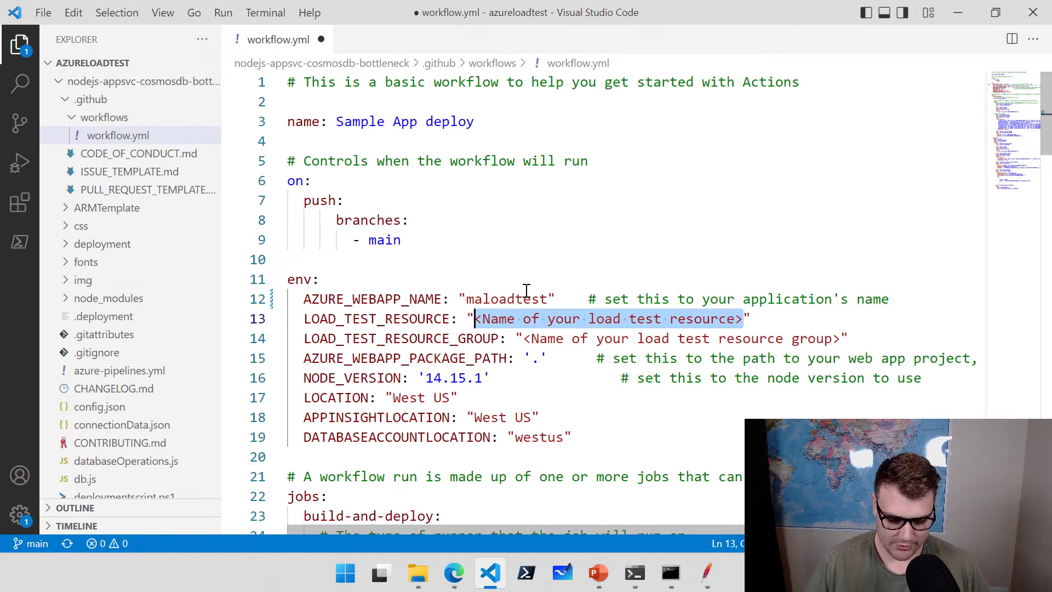
{"action": "type", "text": "maloadtesting"}
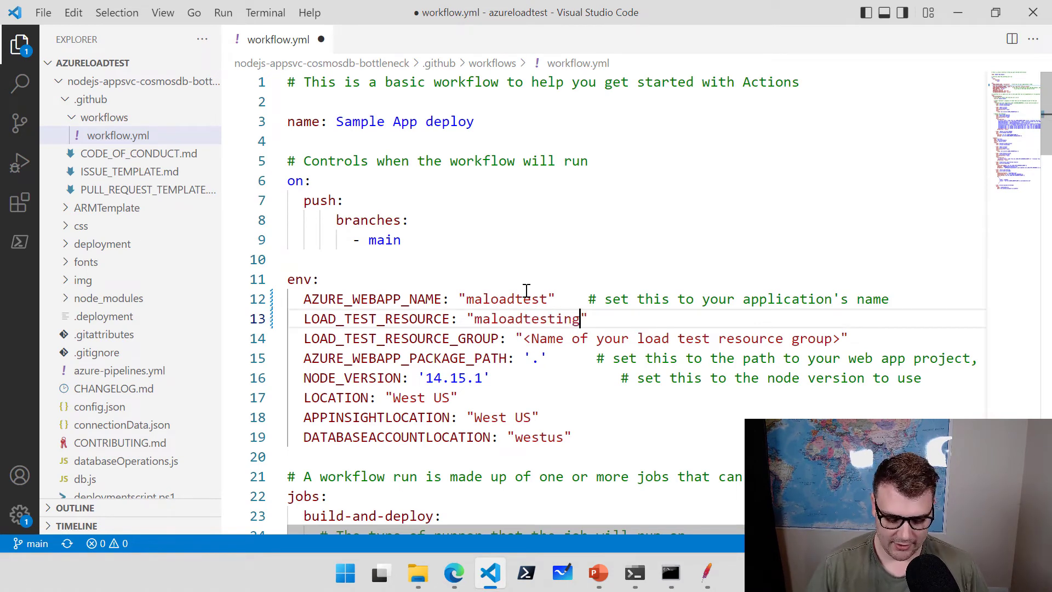
{"action": "type", "text": "01"}
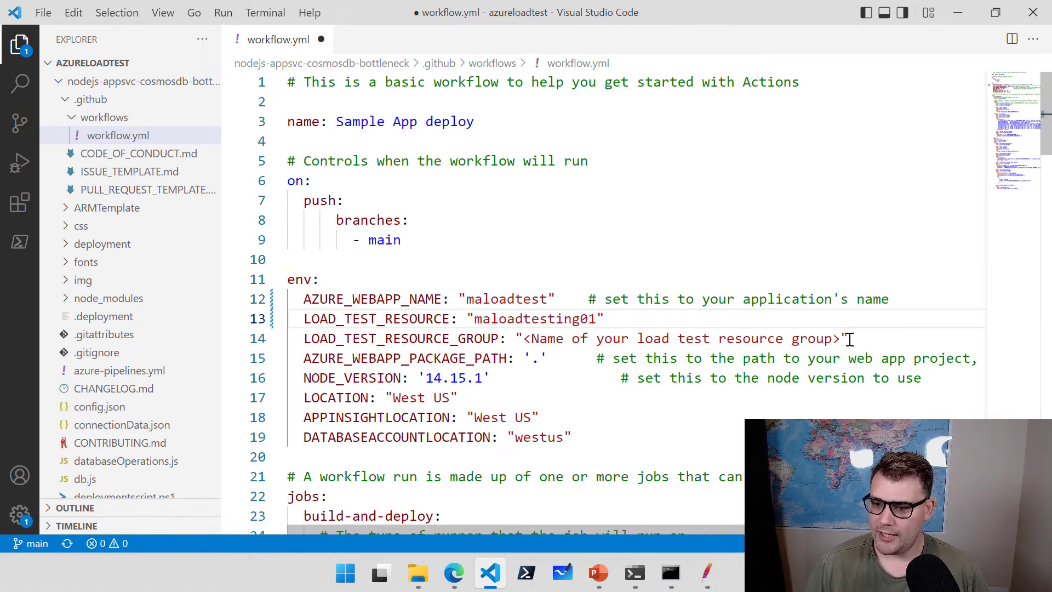
{"action": "left_click_drag", "start_coordinate": [841, 339], "coordinate": [527, 338]}
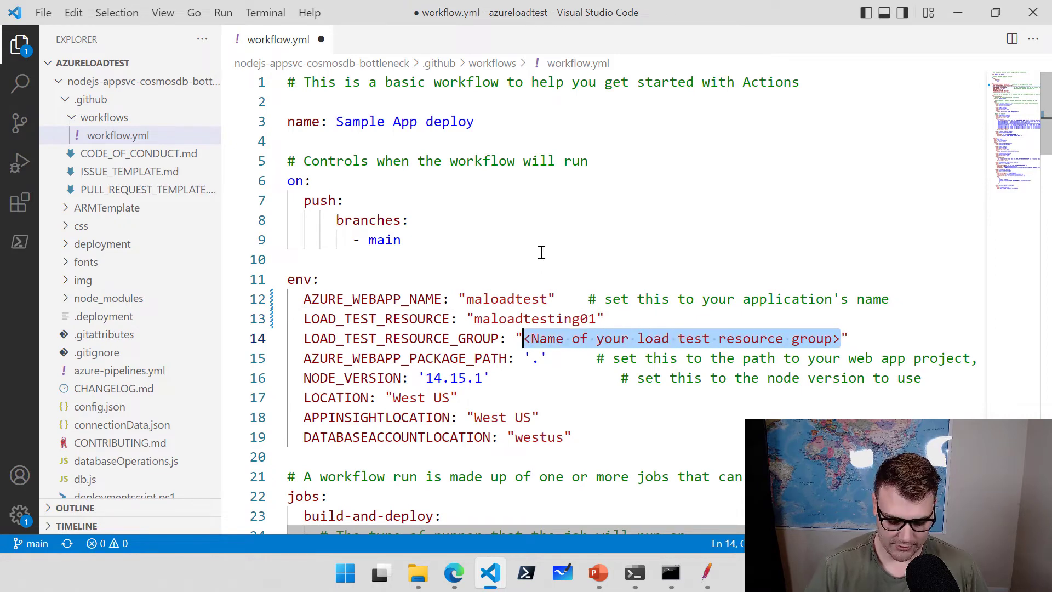
{"action": "type", "text": "maloadtest"}
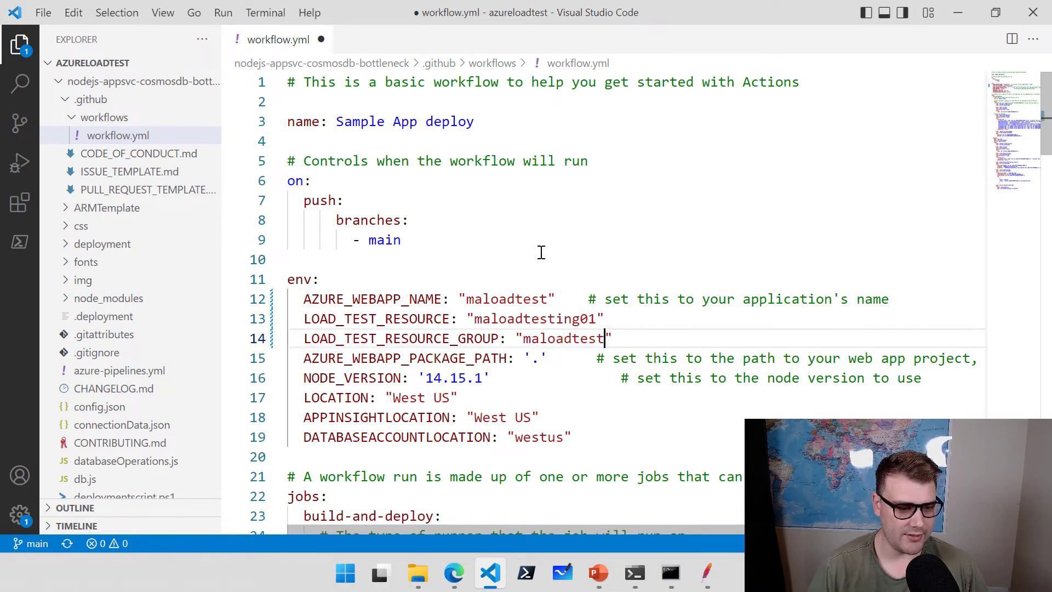
{"action": "type", "text": "eastus"}
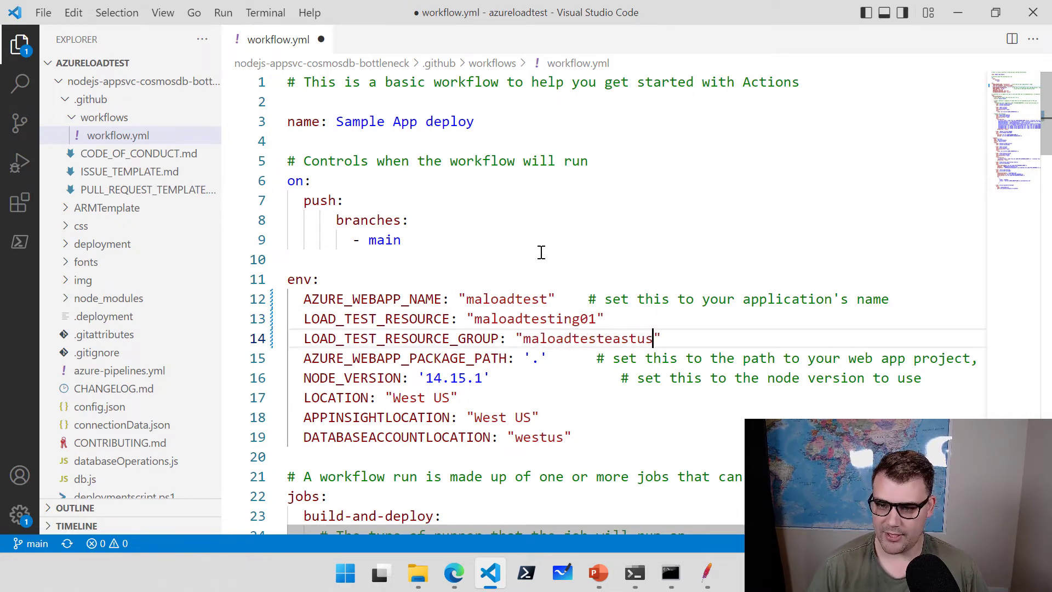
{"action": "type", "text": "-rg"}
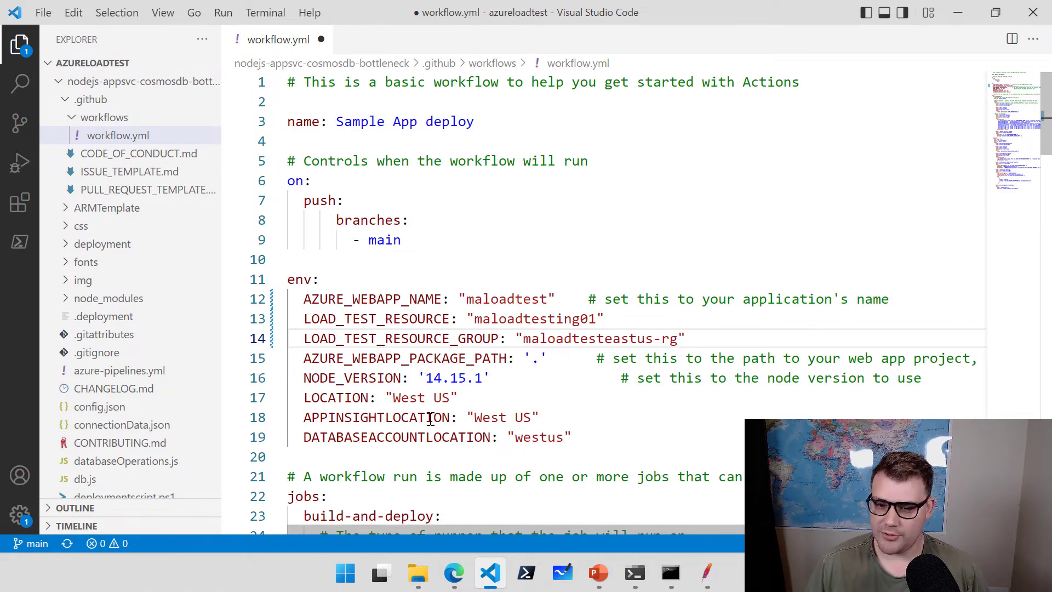
Change the LOCATION, APPINSIGHTLOCATION and database locations from West/west to East/east.
{"action": "double_click", "coordinate": [408, 398]}
{"action": "type", "text": "Eat"}
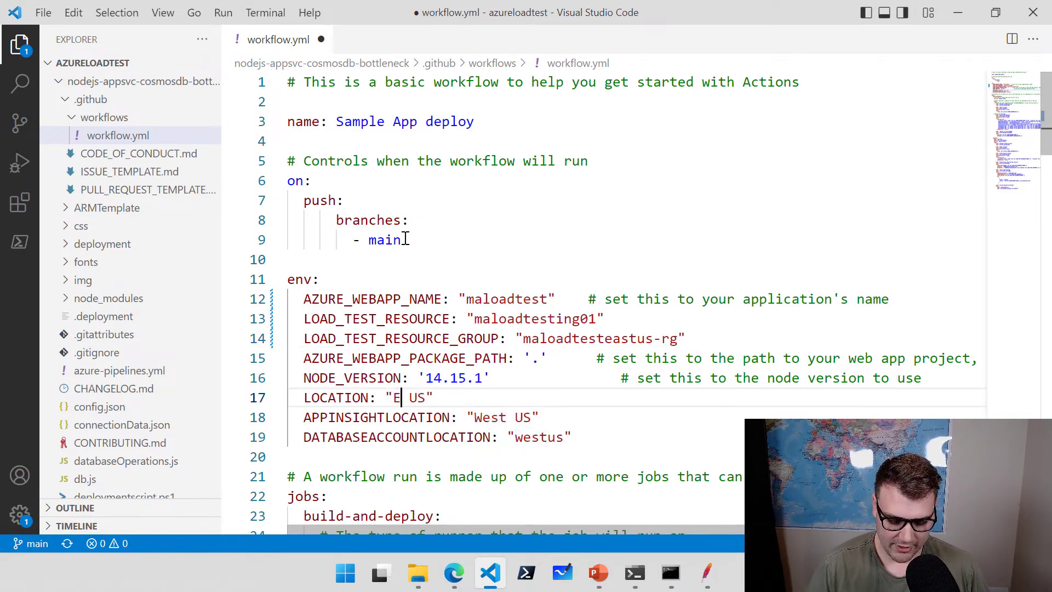
{"action": "key", "text": "BackSpace"}
{"action": "type", "text": "st"}
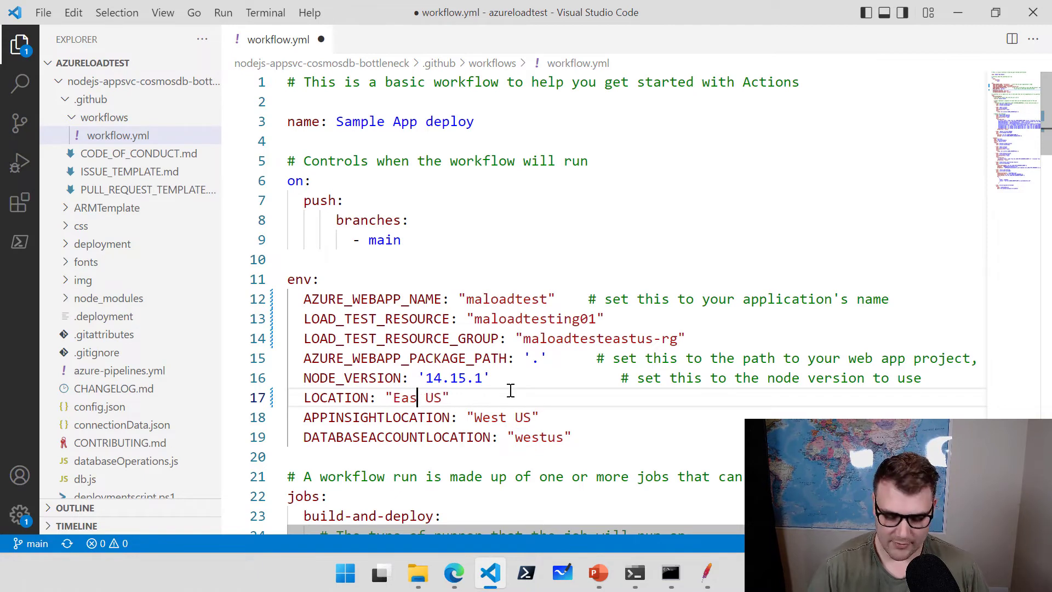
{"action": "double_click", "coordinate": [495, 418]}
{"action": "type", "text": "East"}
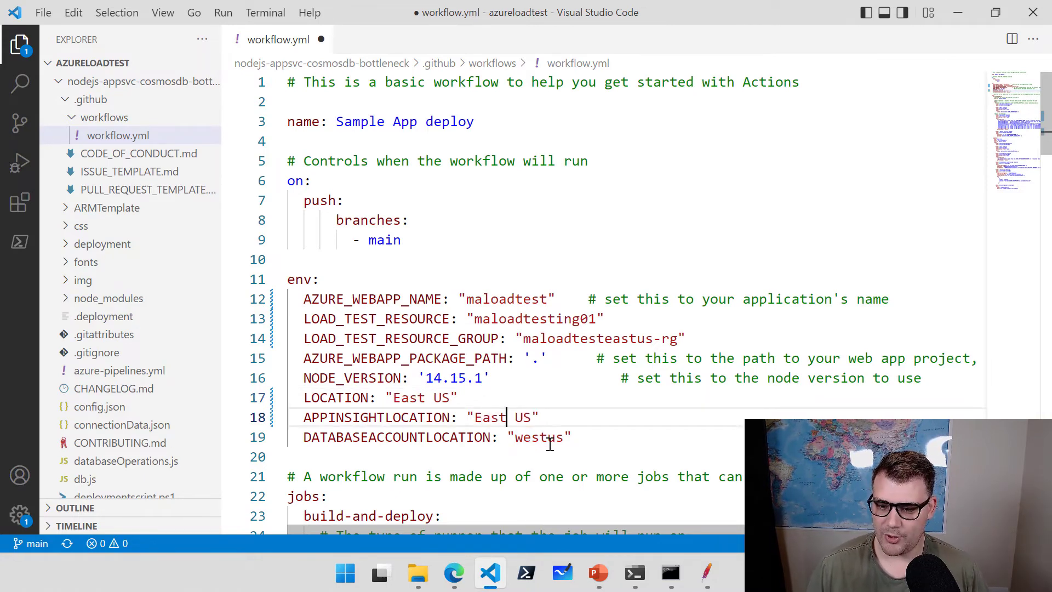
{"action": "left_click_drag", "start_coordinate": [548, 437], "coordinate": [514, 437]}
{"action": "type", "text": "east"}
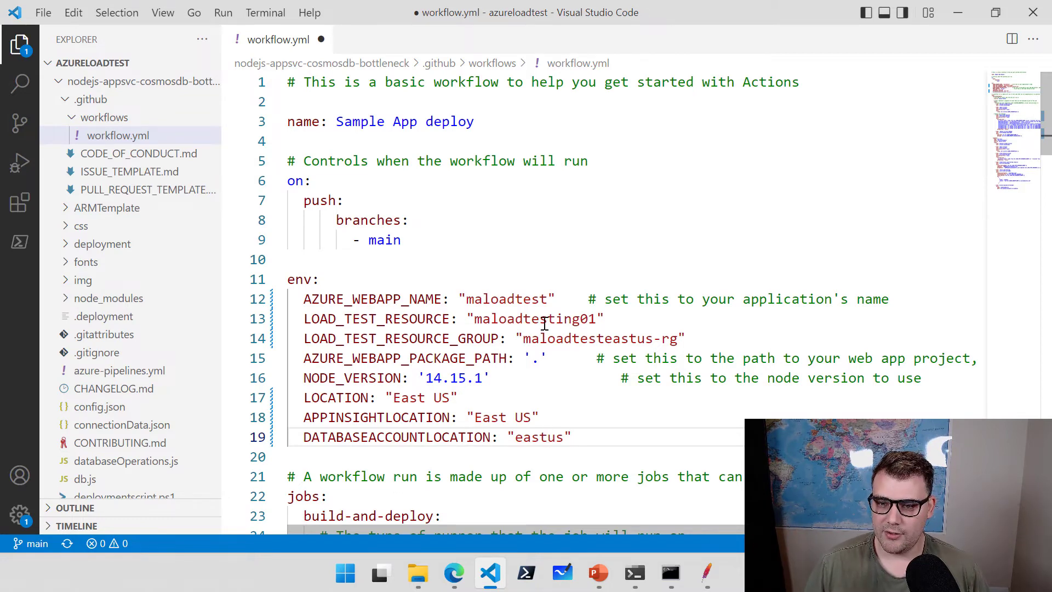
{"action": "scroll", "coordinate": [545, 322], "scroll_direction": "down", "scroll_amount": 4}
{"action": "scroll", "coordinate": [545, 323], "scroll_direction": "down", "scroll_amount": 2}
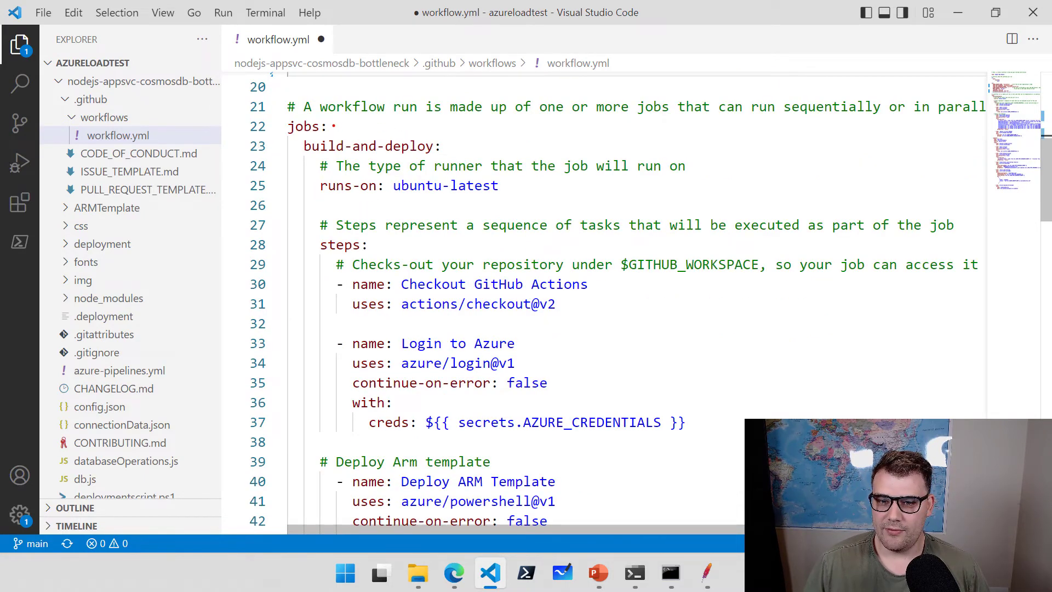
{"action": "left_click_drag", "start_coordinate": [334, 126], "coordinate": [416, 108]}
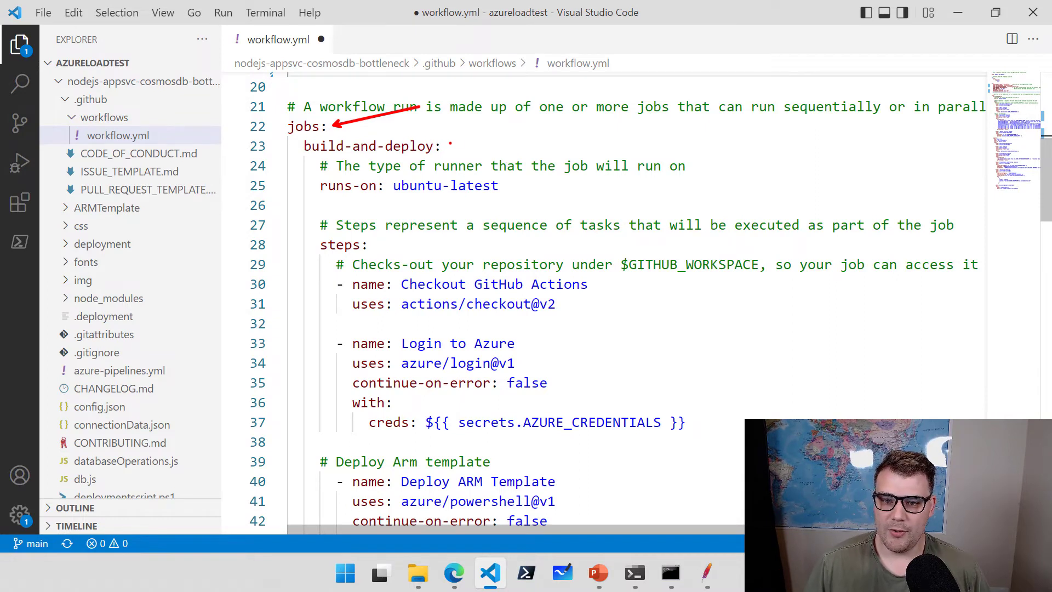
{"action": "left_click_drag", "start_coordinate": [450, 144], "coordinate": [511, 131]}
{"action": "left_click_drag", "start_coordinate": [511, 185], "coordinate": [543, 149]}
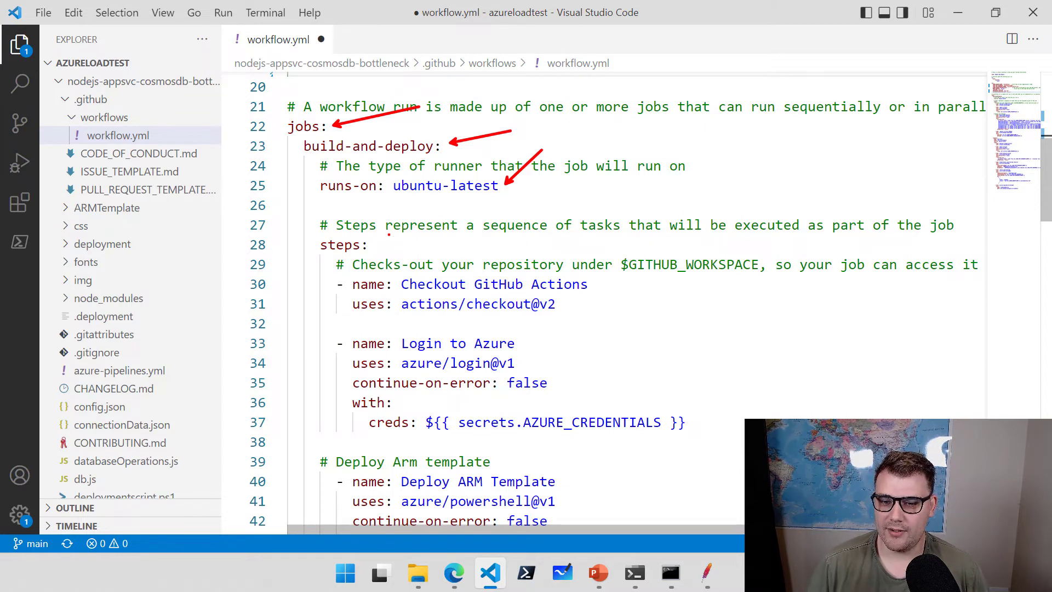
{"action": "mouse_move", "coordinate": [373, 245]}
{"action": "left_mouse_down"}
{"action": "mouse_move", "coordinate": [411, 218]}
{"action": "mouse_move", "coordinate": [303, 262]}
{"action": "left_mouse_up"}
{"action": "key", "text": "Escape"}
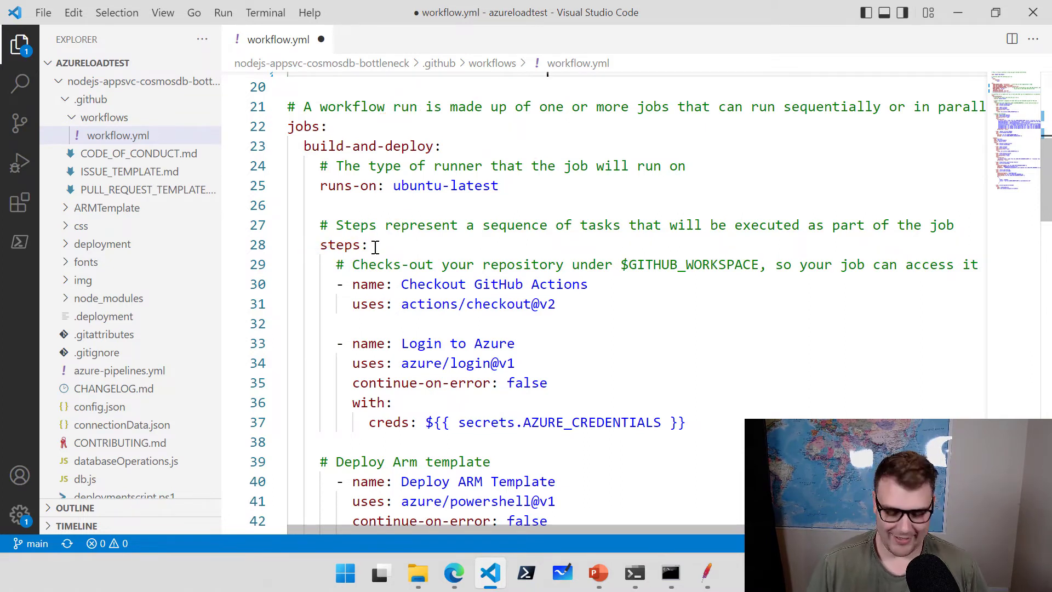
{"action": "left_click_drag", "start_coordinate": [373, 245], "coordinate": [464, 208]}
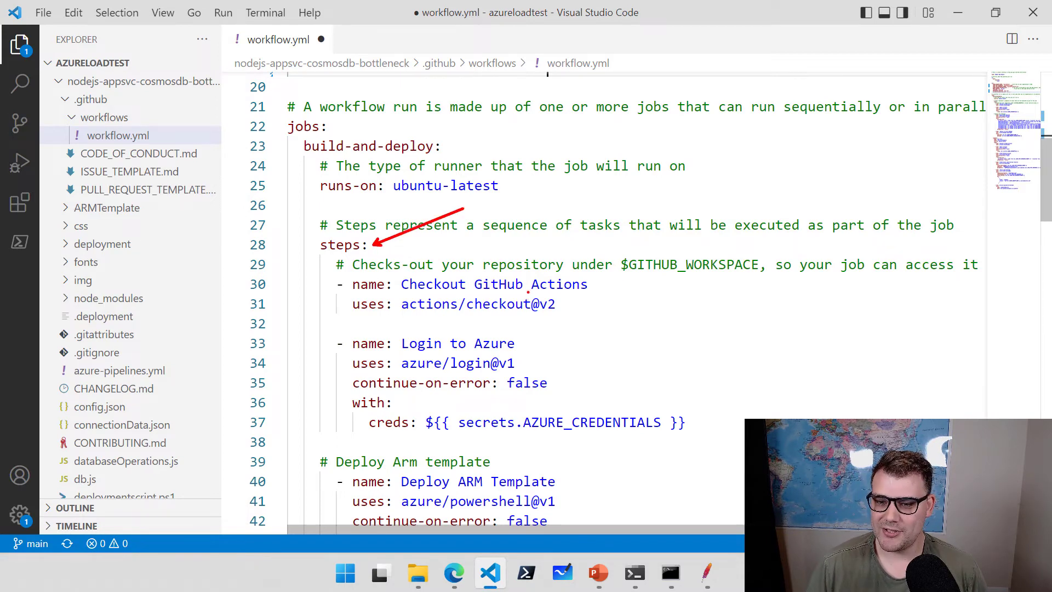
{"action": "left_click_drag", "start_coordinate": [594, 284], "coordinate": [638, 257]}
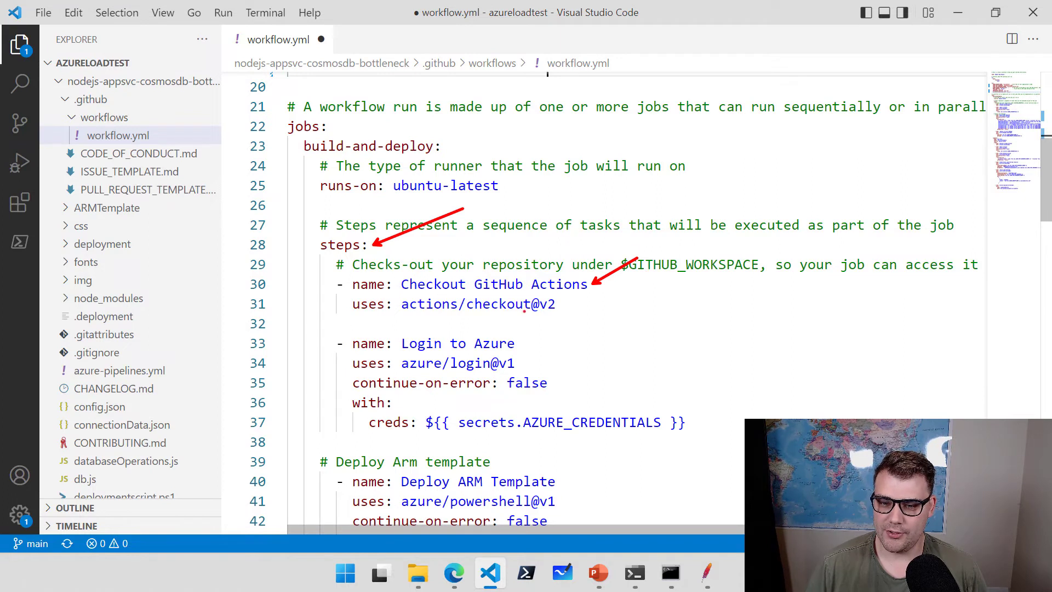
{"action": "left_click_drag", "start_coordinate": [569, 308], "coordinate": [664, 308]}
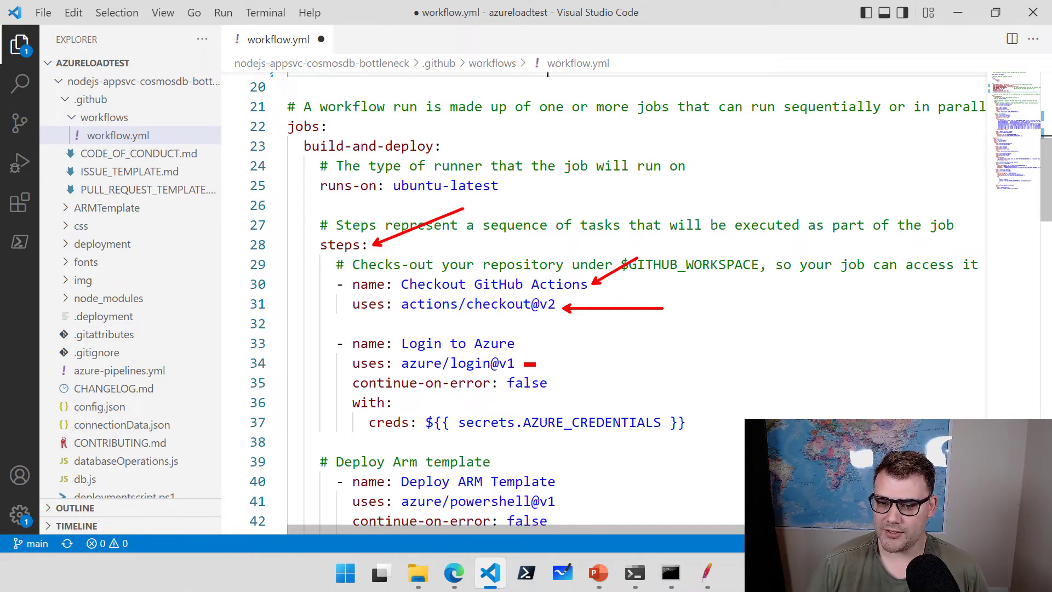
{"action": "mouse_move", "coordinate": [527, 365]}
{"action": "left_mouse_down"}
{"action": "mouse_move", "coordinate": [635, 354]}
{"action": "mouse_move", "coordinate": [422, 356]}
{"action": "mouse_move", "coordinate": [332, 333]}
{"action": "left_mouse_up"}
{"action": "key", "text": "Escape"}
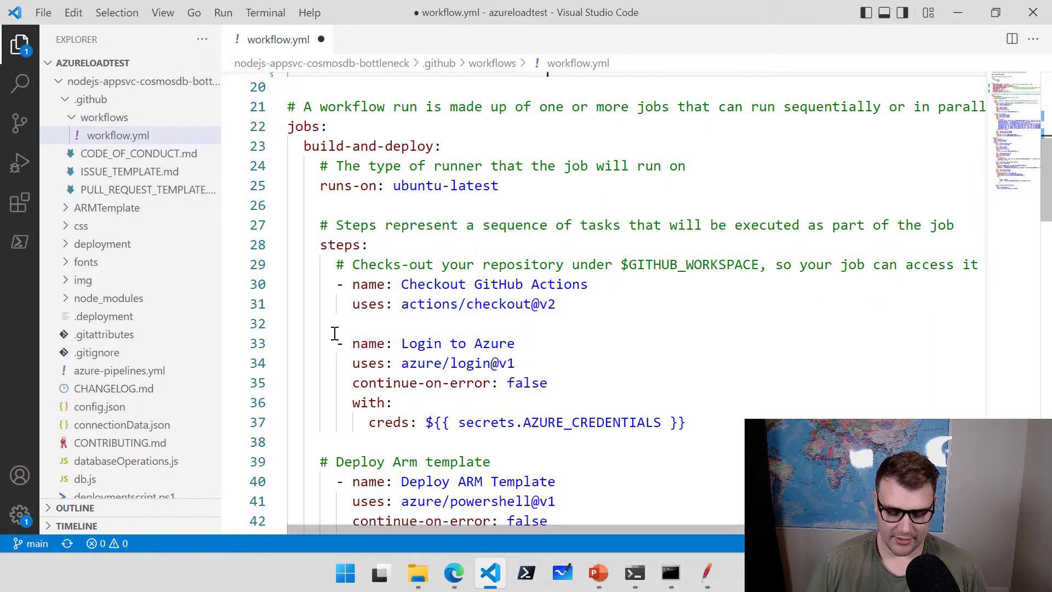
{"action": "left_click_drag", "start_coordinate": [519, 364], "coordinate": [622, 336]}
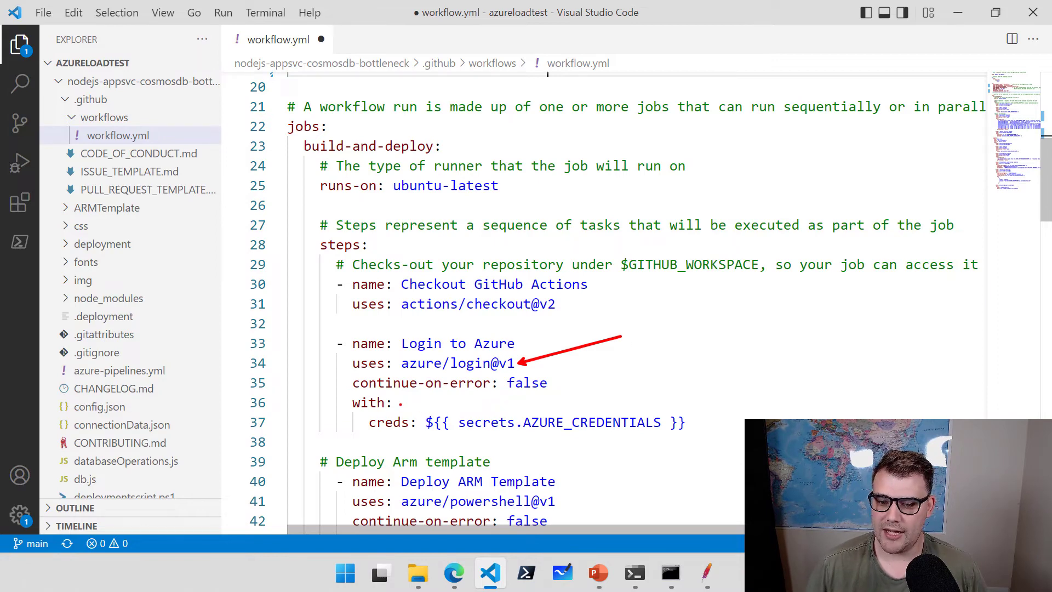
{"action": "left_click_drag", "start_coordinate": [400, 404], "coordinate": [454, 400]}
{"action": "left_click_drag", "start_coordinate": [554, 410], "coordinate": [621, 353]}
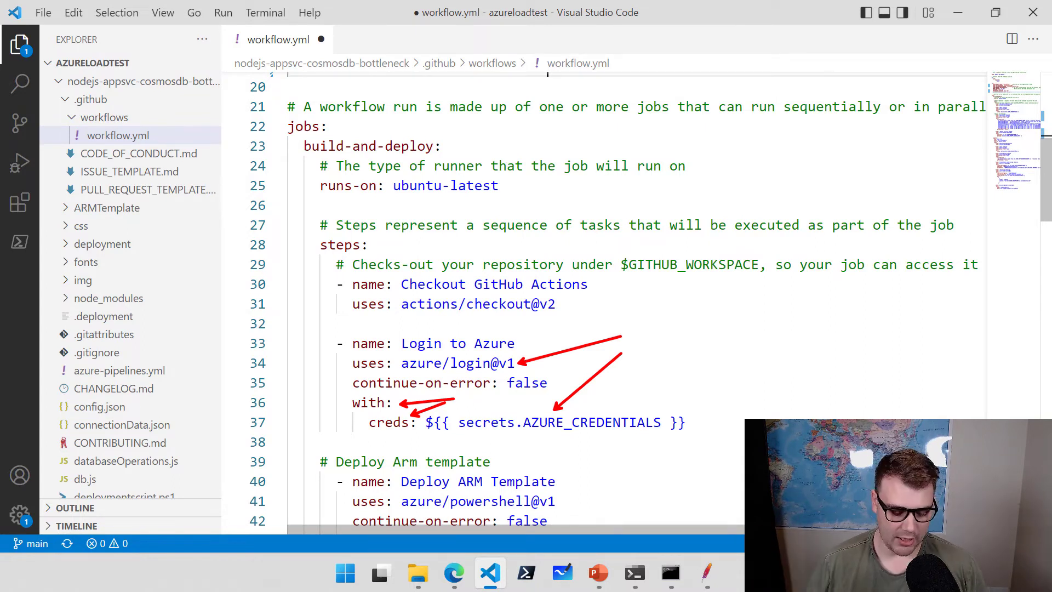
{"action": "key", "text": "Escape"}
{"action": "scroll", "coordinate": [679, 359], "scroll_direction": "down", "scroll_amount": 3}
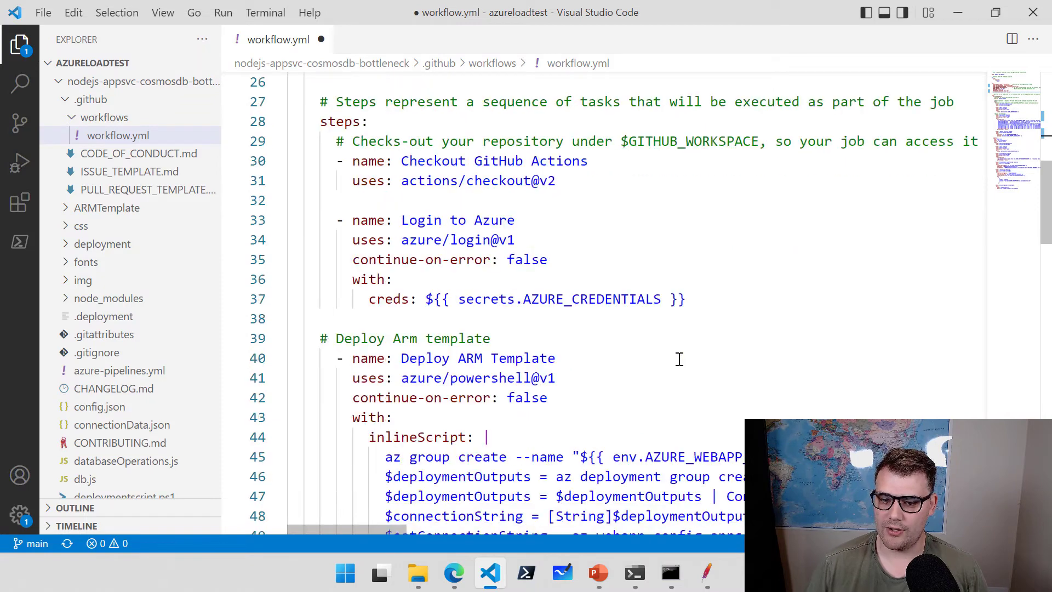
{"action": "scroll", "coordinate": [679, 359], "scroll_direction": "down", "scroll_amount": 2}
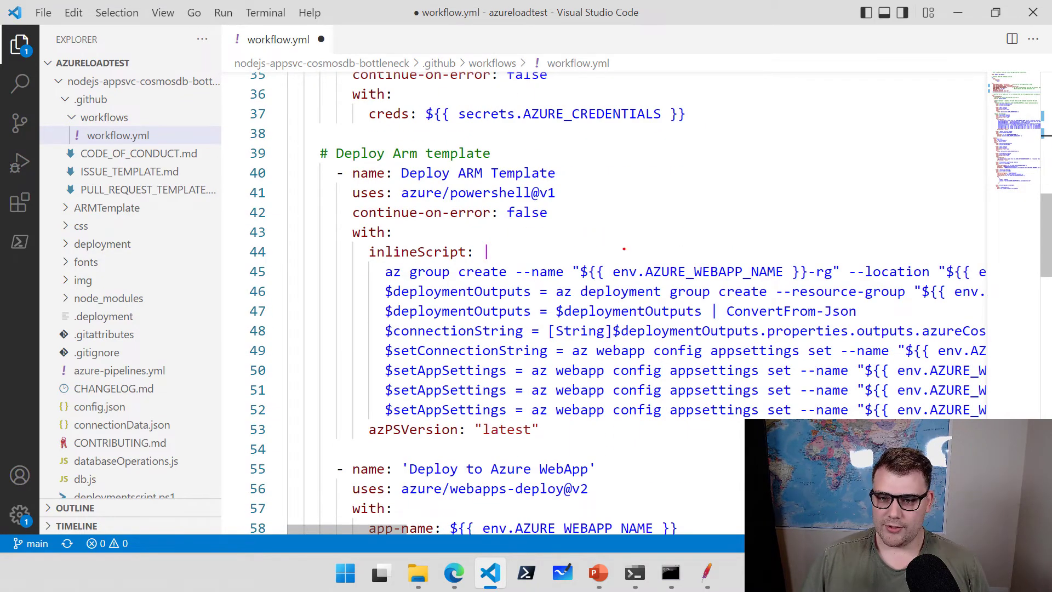
{"action": "left_click_drag", "start_coordinate": [570, 173], "coordinate": [654, 149]}
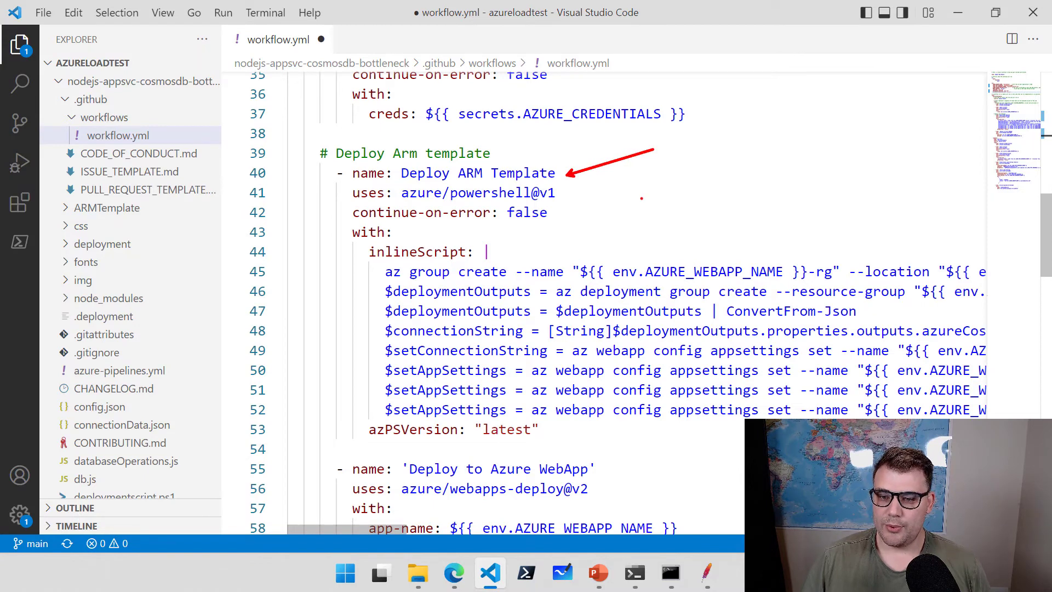
{"action": "left_click_drag", "start_coordinate": [570, 194], "coordinate": [662, 167]}
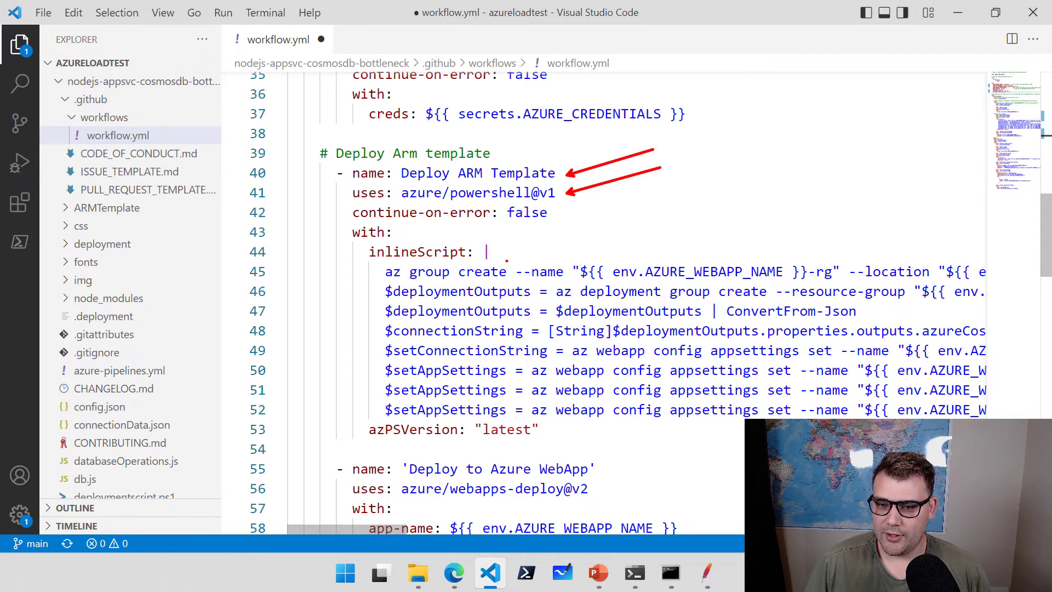
{"action": "left_click_drag", "start_coordinate": [497, 263], "coordinate": [634, 199]}
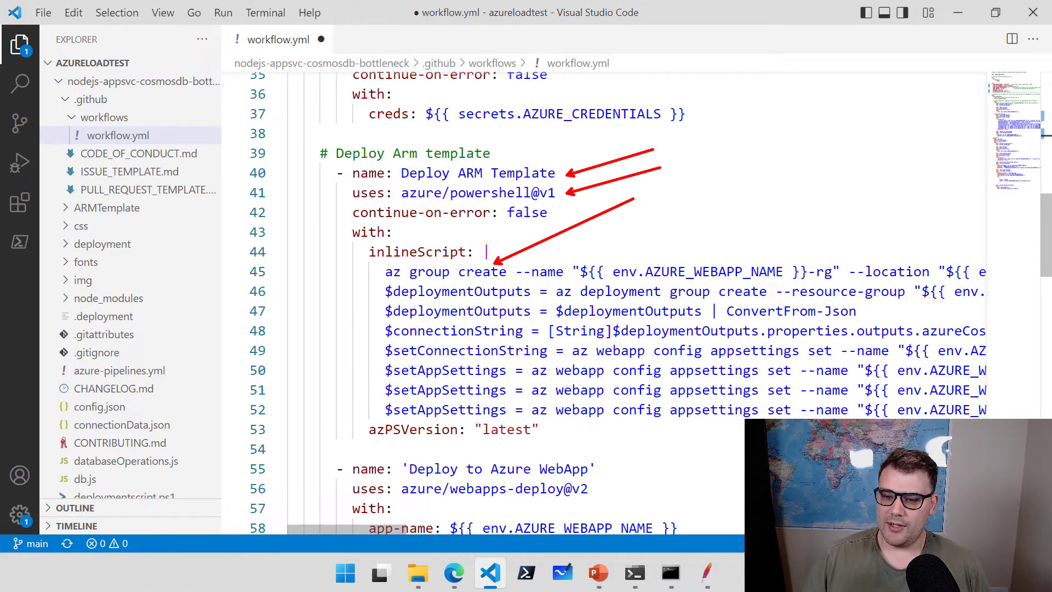
{"action": "left_click_drag", "start_coordinate": [644, 284], "coordinate": [749, 225]}
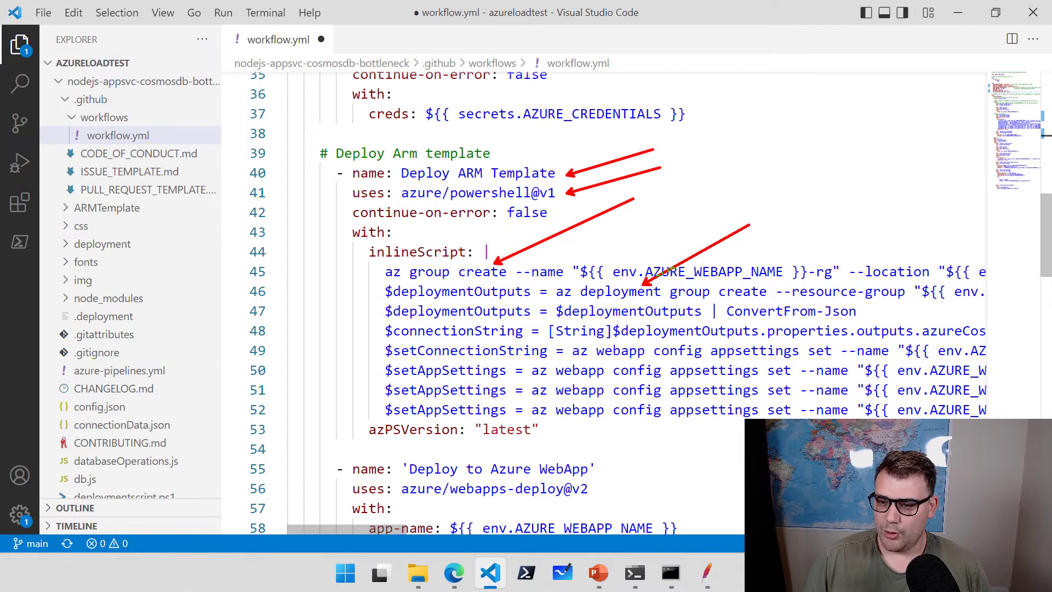
{"action": "key", "text": "Escape"}
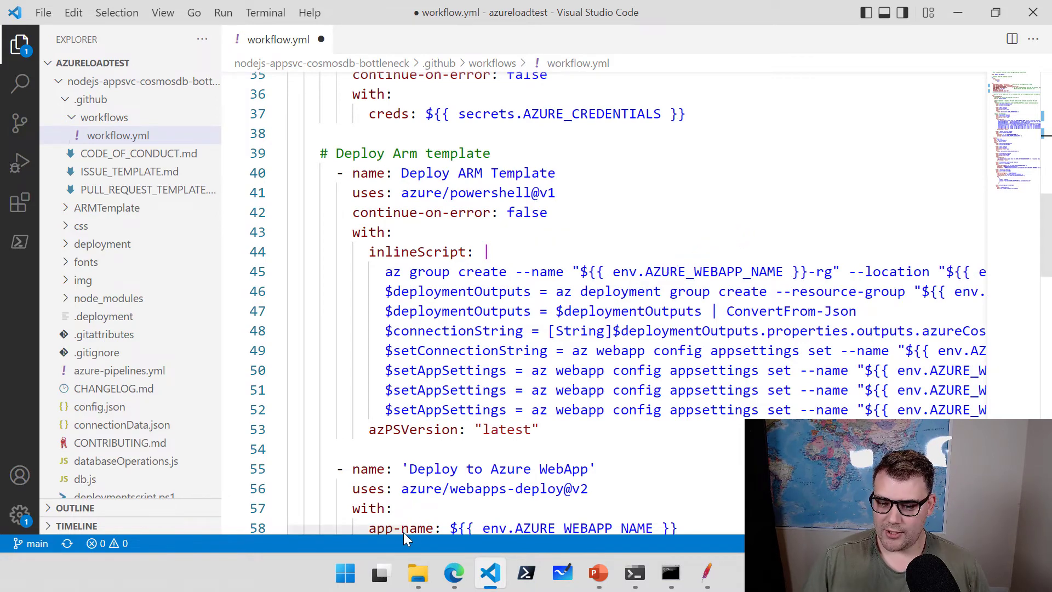
{"action": "left_click_drag", "start_coordinate": [396, 531], "coordinate": [559, 522]}
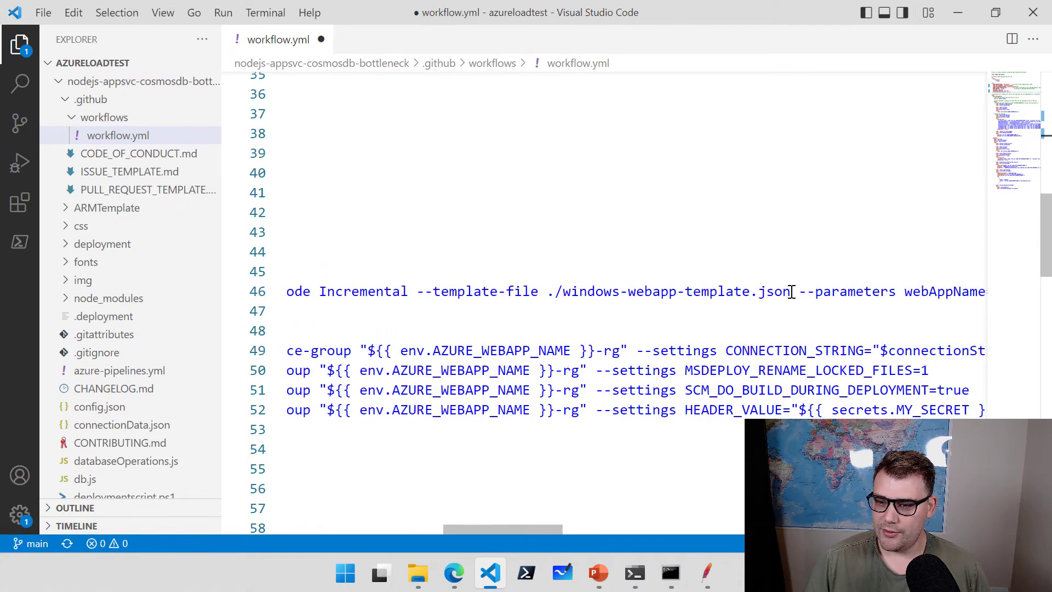
{"action": "left_click_drag", "start_coordinate": [791, 286], "coordinate": [557, 292]}
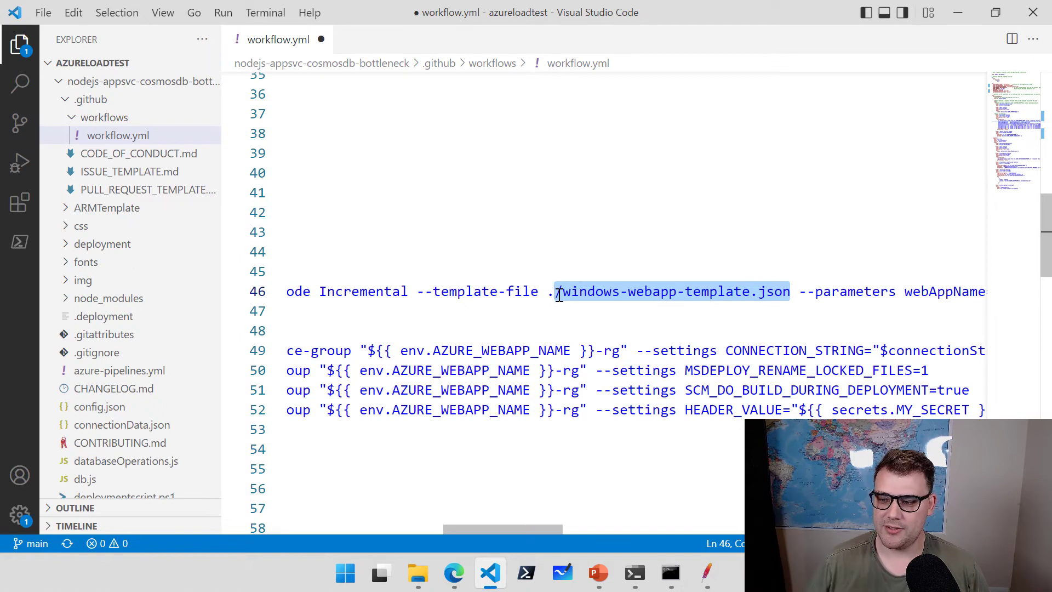
{"action": "left_click_drag", "start_coordinate": [549, 529], "coordinate": [660, 525]}
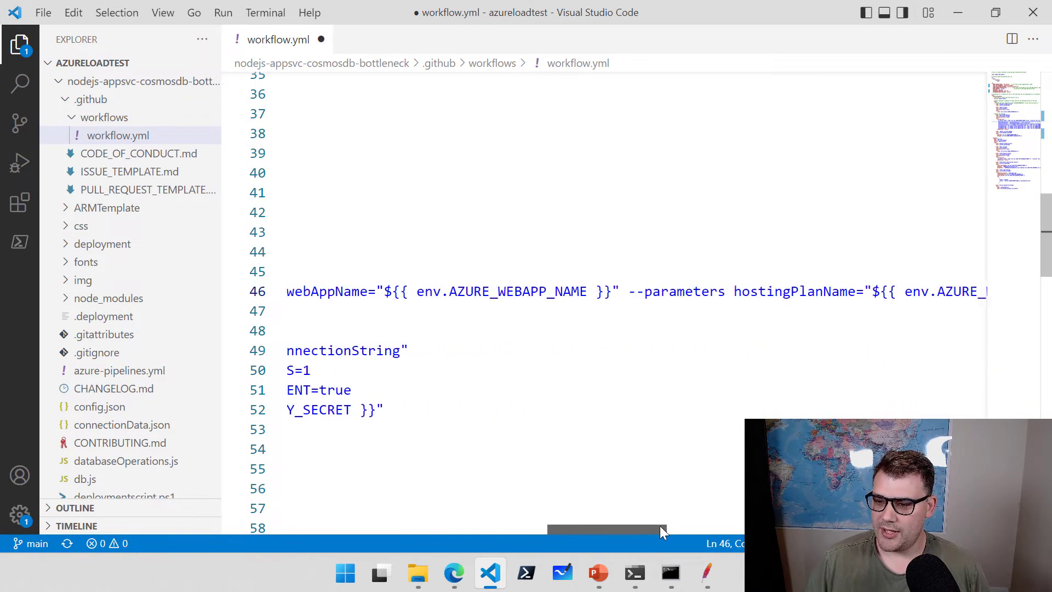
{"action": "left_click_drag", "start_coordinate": [384, 291], "coordinate": [448, 291]}
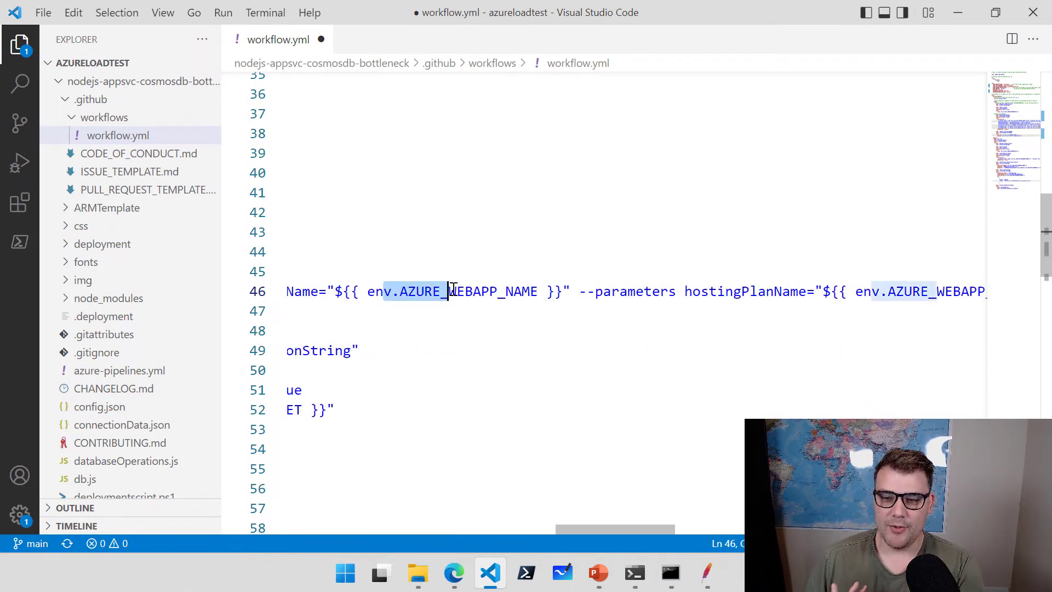
{"action": "left_click_drag", "start_coordinate": [635, 532], "coordinate": [364, 533]}
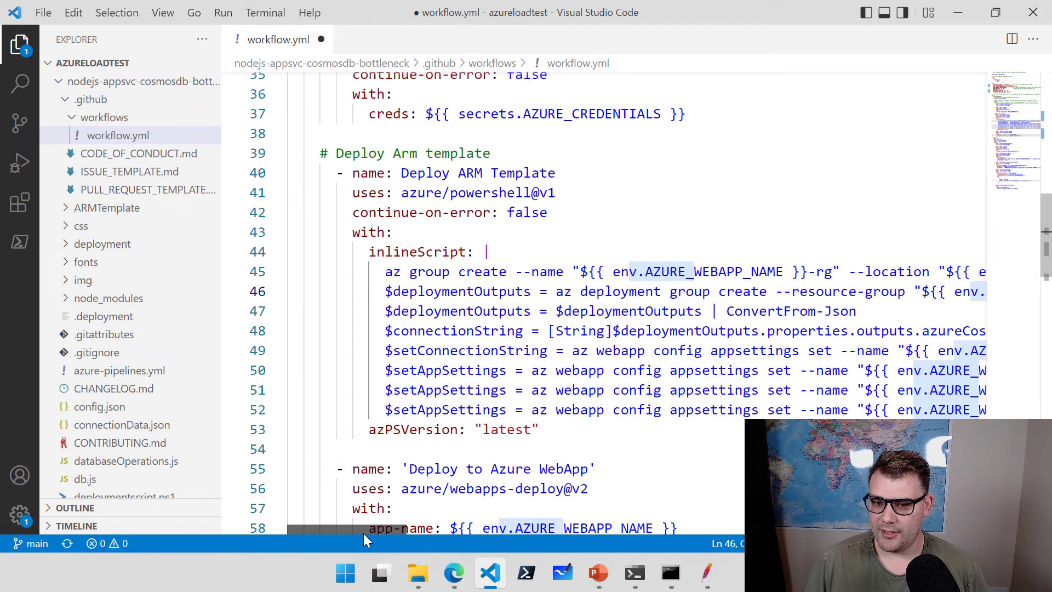
{"action": "left_click", "coordinate": [636, 391]}
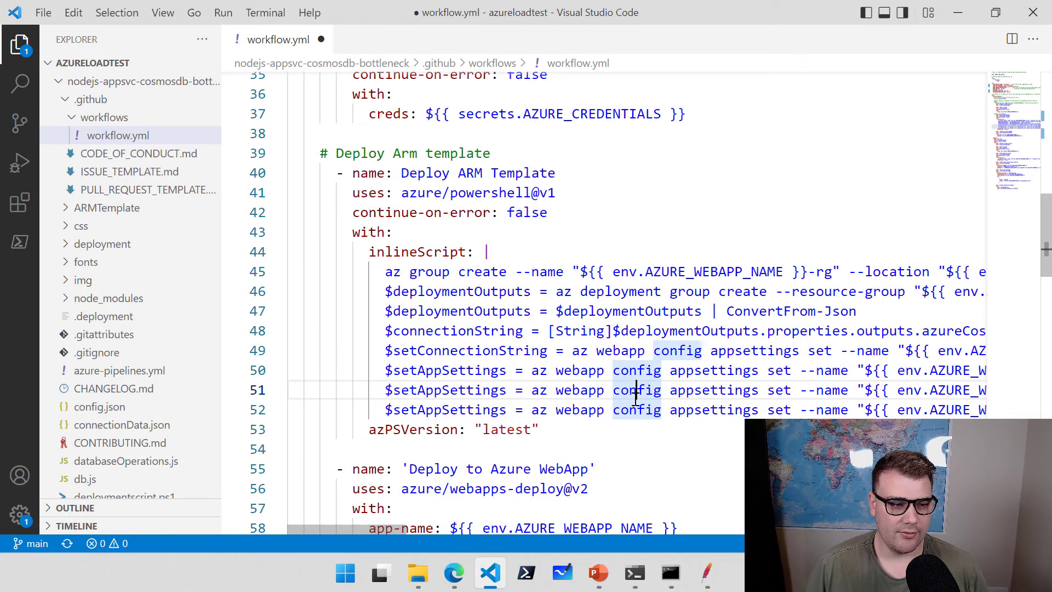
{"action": "left_click", "coordinate": [816, 274]}
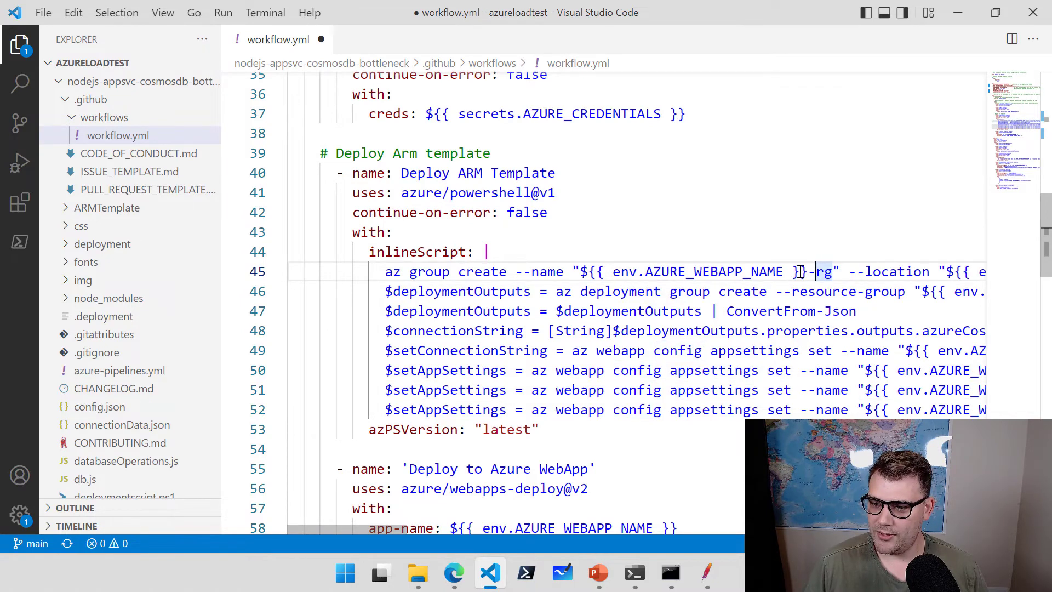
{"action": "left_click", "coordinate": [806, 270]}
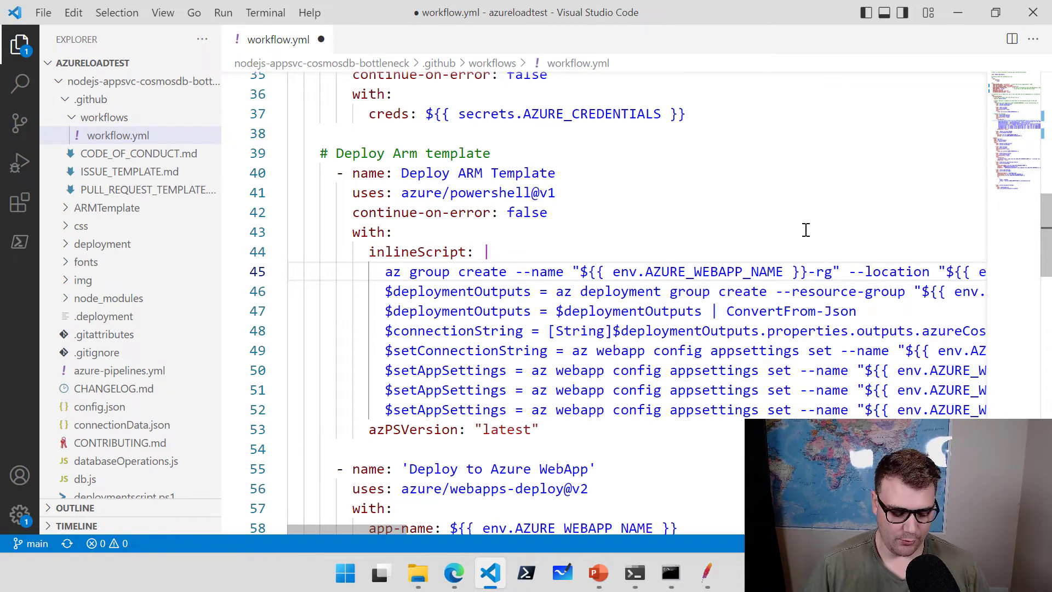
Append eastus to line 45's resource group name and copy that string.
{"action": "type", "text": "eastus"}
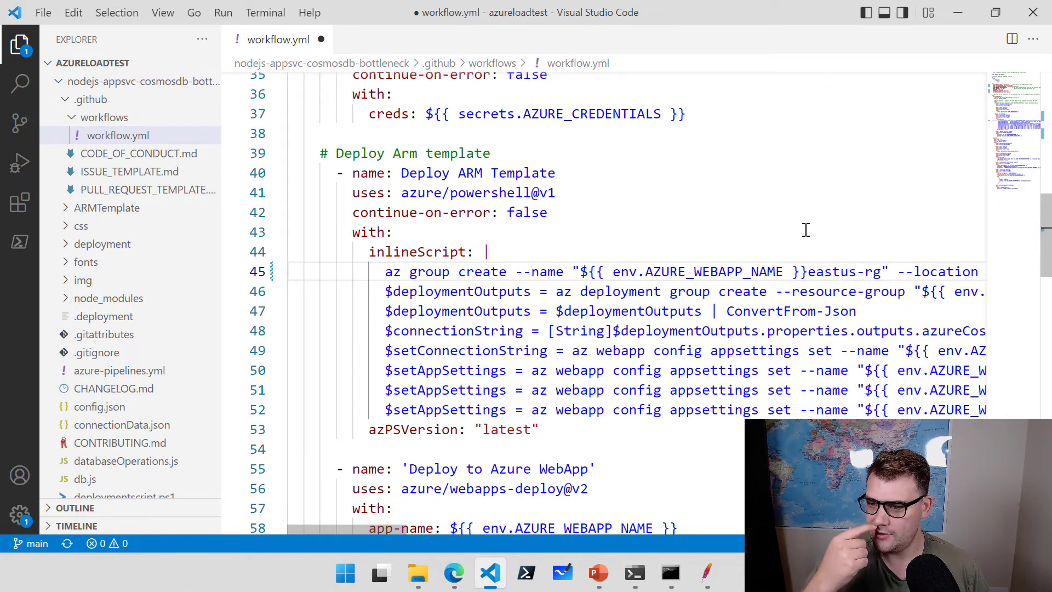
{"action": "left_click_drag", "start_coordinate": [386, 531], "coordinate": [415, 531]}
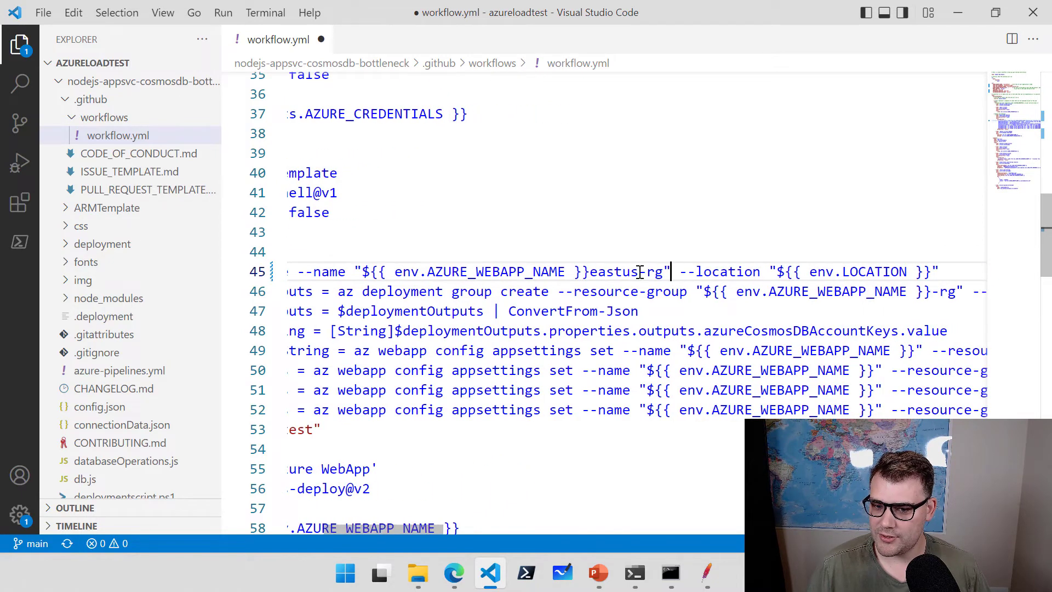
{"action": "left_click_drag", "start_coordinate": [671, 270], "coordinate": [355, 272]}
{"action": "key", "text": "ctrl+c"}
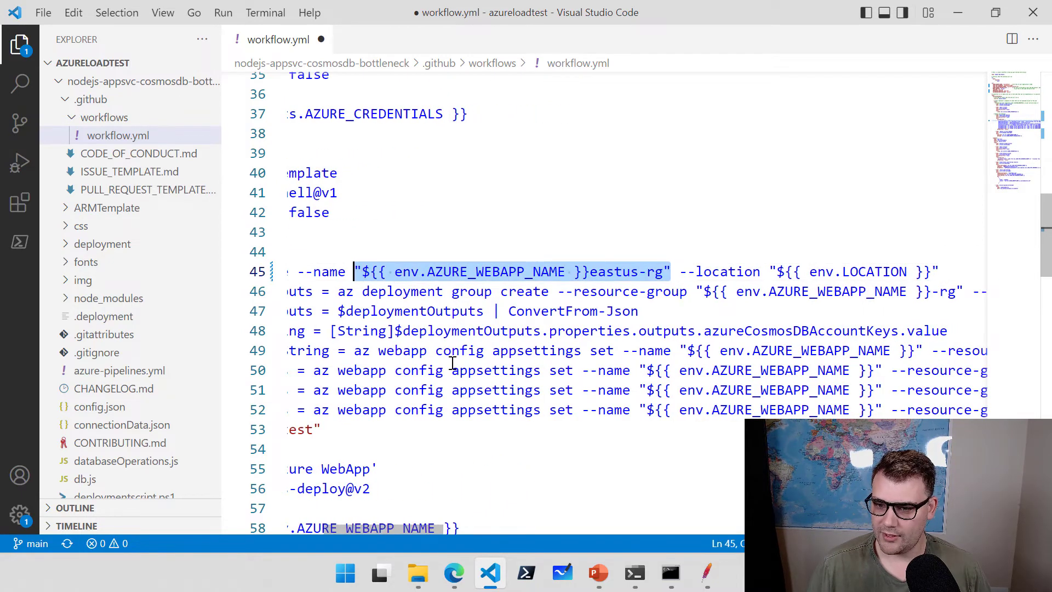
{"action": "left_click_drag", "start_coordinate": [400, 529], "coordinate": [428, 529]}
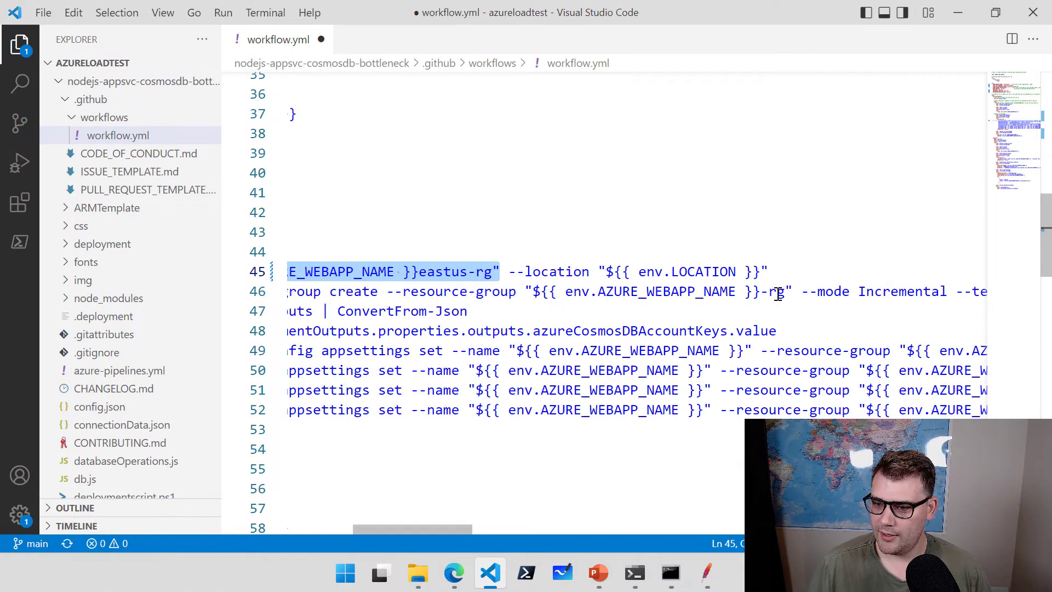
Paste the eastus resource group name over the -rg values on lines 46 and 49–52.
{"action": "left_click_drag", "start_coordinate": [795, 291], "coordinate": [532, 293]}
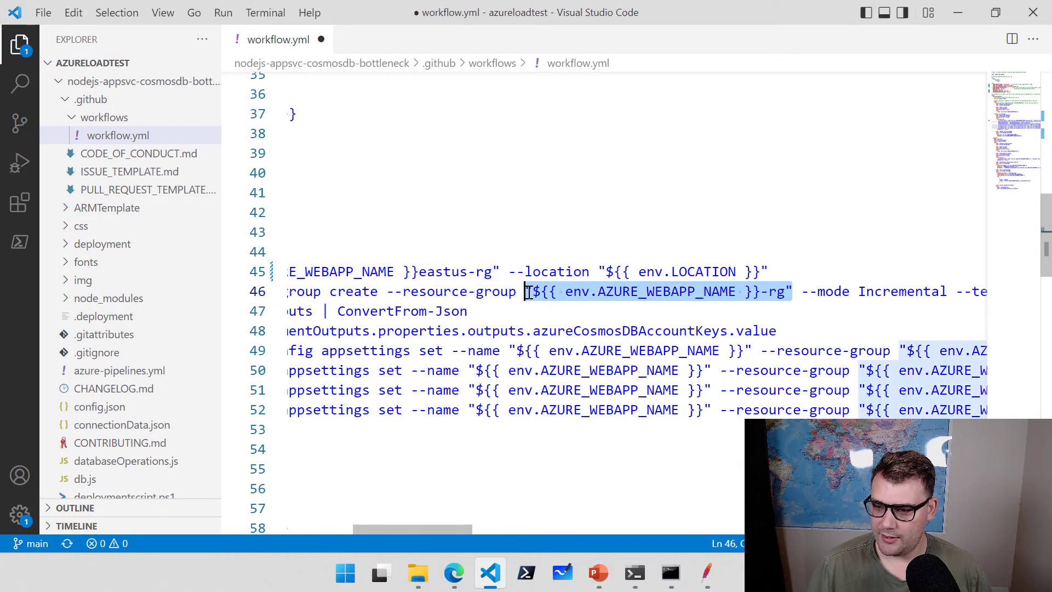
{"action": "left_click_drag", "start_coordinate": [435, 527], "coordinate": [475, 527]}
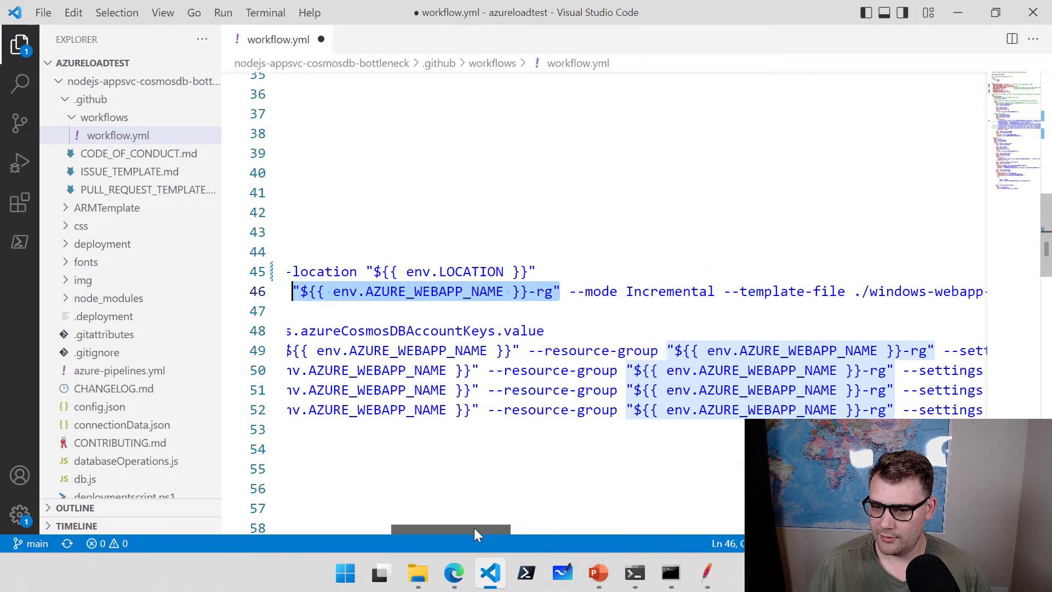
{"action": "key", "text": "ctrl+v"}
{"action": "left_click_drag", "start_coordinate": [932, 351], "coordinate": [674, 350]}
{"action": "type", "text": "${{ env.AZURE_WEBAPP_NAME }}eastus-rg"}
{"action": "left_click_drag", "start_coordinate": [886, 369], "coordinate": [620, 370]}
{"action": "key", "text": "ctrl+v"}
{"action": "left_click_drag", "start_coordinate": [884, 390], "coordinate": [624, 390]}
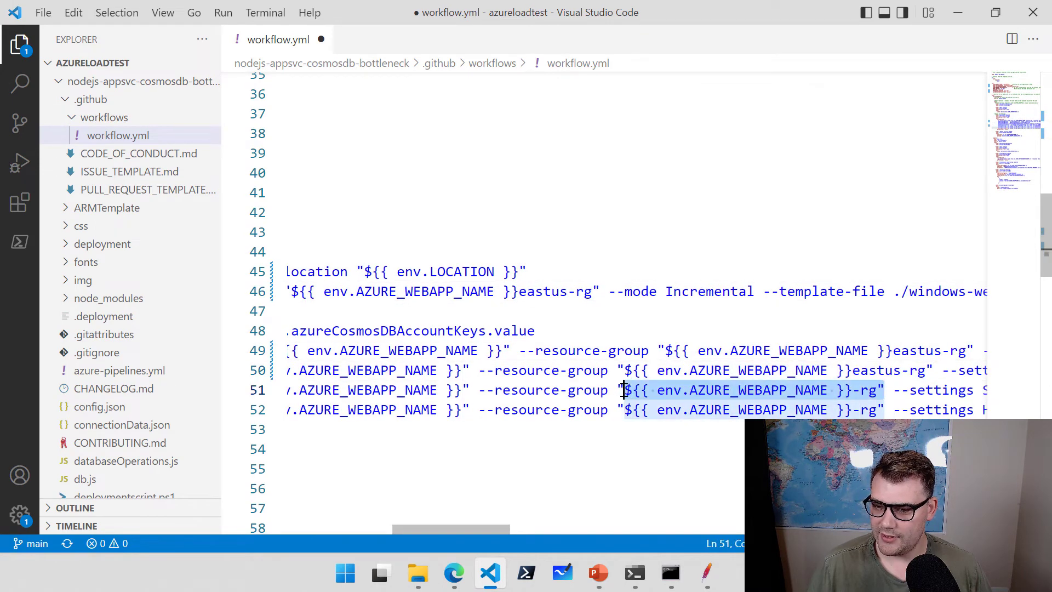
{"action": "type", "text": "${{ env.AZURE_WEBAPP_NAME }}eastus-rg"}
{"action": "left_click", "coordinate": [884, 410]}
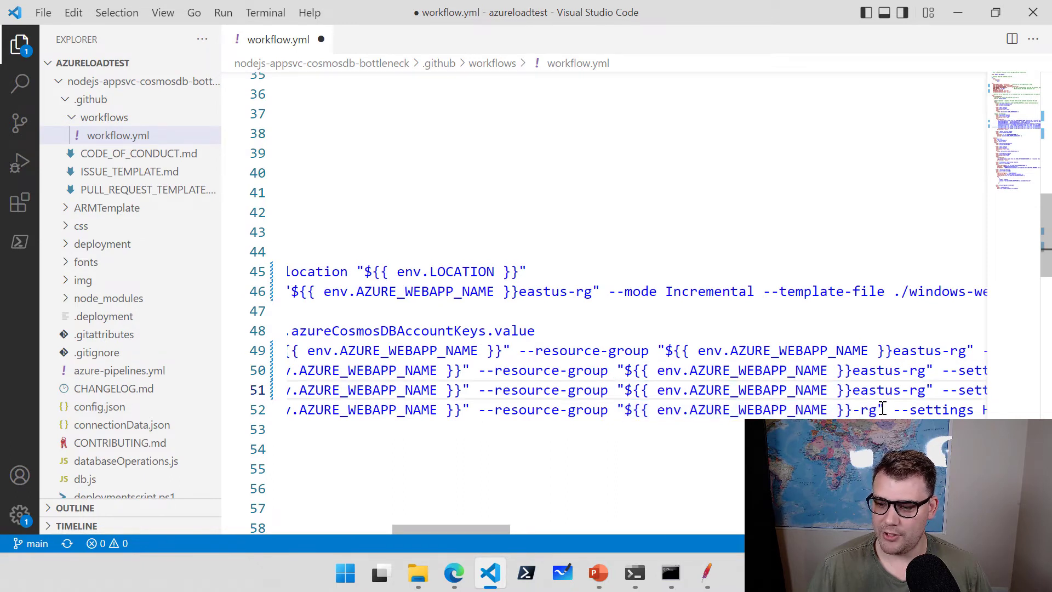
{"action": "left_click_drag", "start_coordinate": [884, 409], "coordinate": [621, 408]}
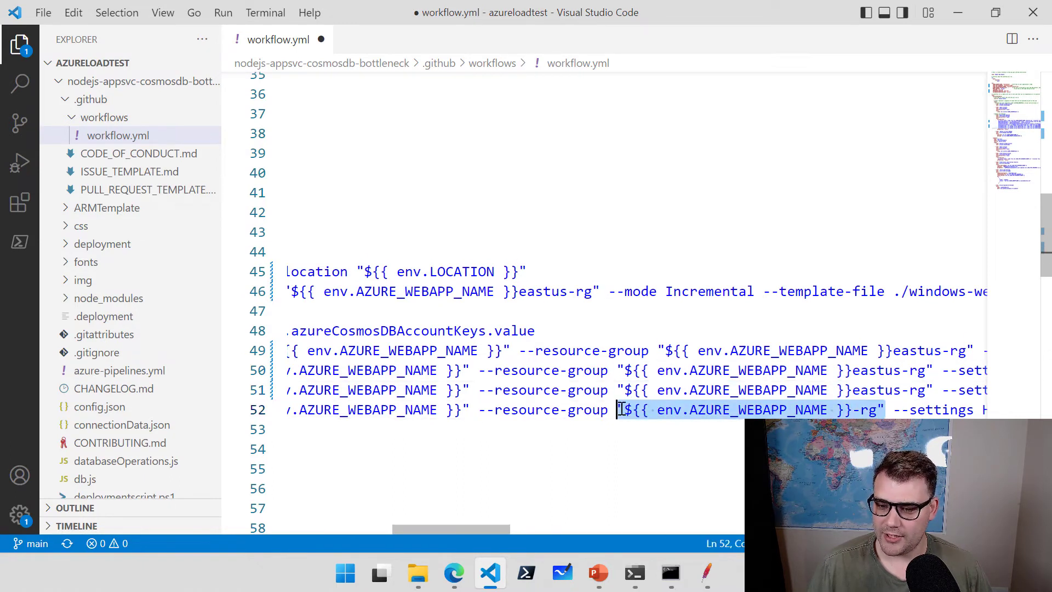
{"action": "key", "text": "ctrl+v"}
{"action": "left_click_drag", "start_coordinate": [499, 528], "coordinate": [353, 523]}
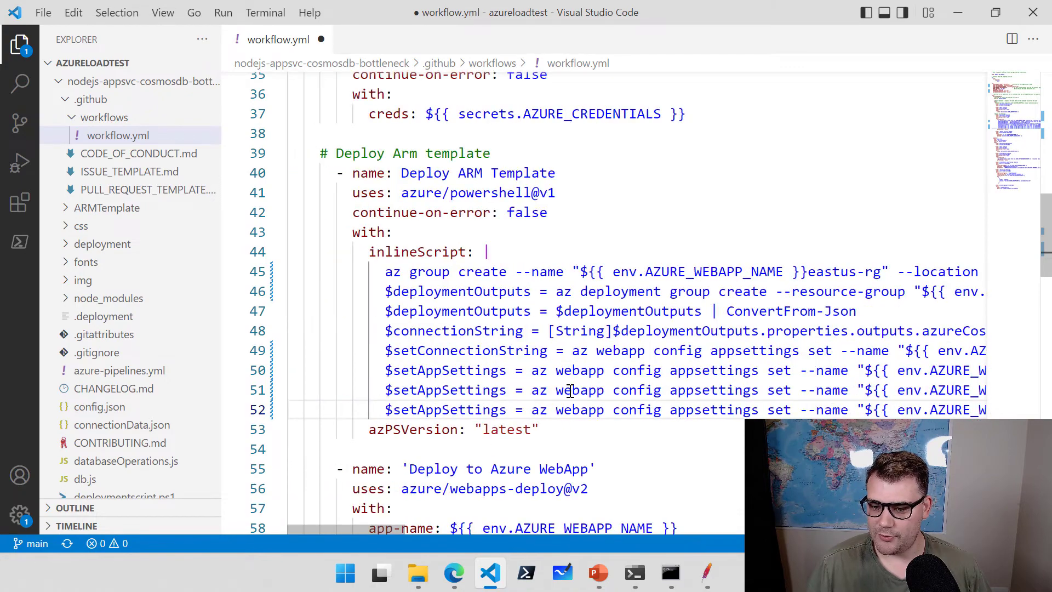
{"action": "scroll", "coordinate": [683, 315], "scroll_direction": "down", "scroll_amount": 5}
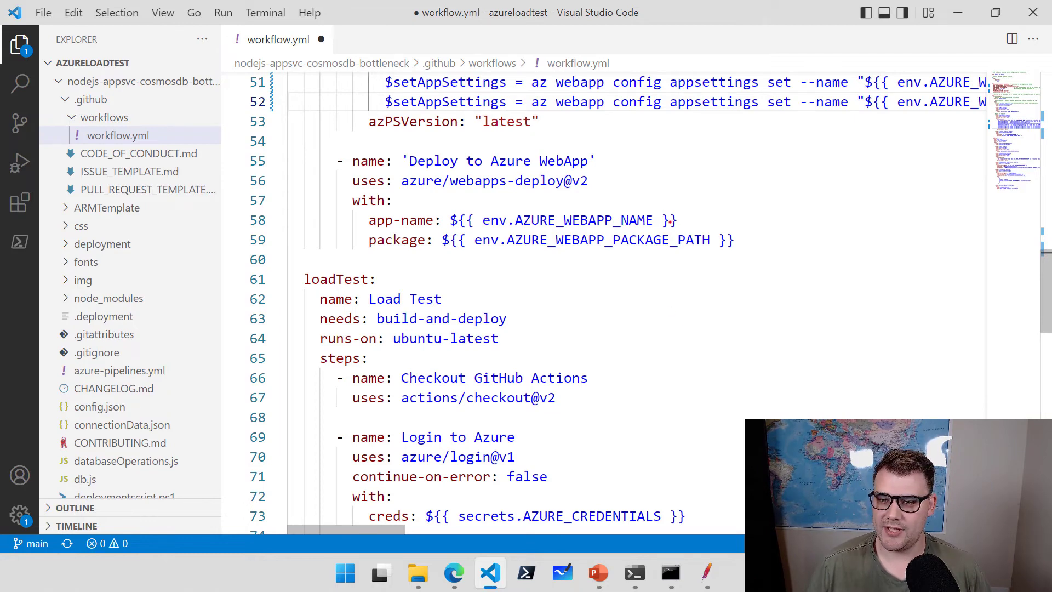
{"action": "mouse_move", "coordinate": [597, 180]}
{"action": "left_mouse_down"}
{"action": "mouse_move", "coordinate": [677, 157]}
{"action": "mouse_move", "coordinate": [377, 172]}
{"action": "mouse_move", "coordinate": [333, 143]}
{"action": "left_mouse_up"}
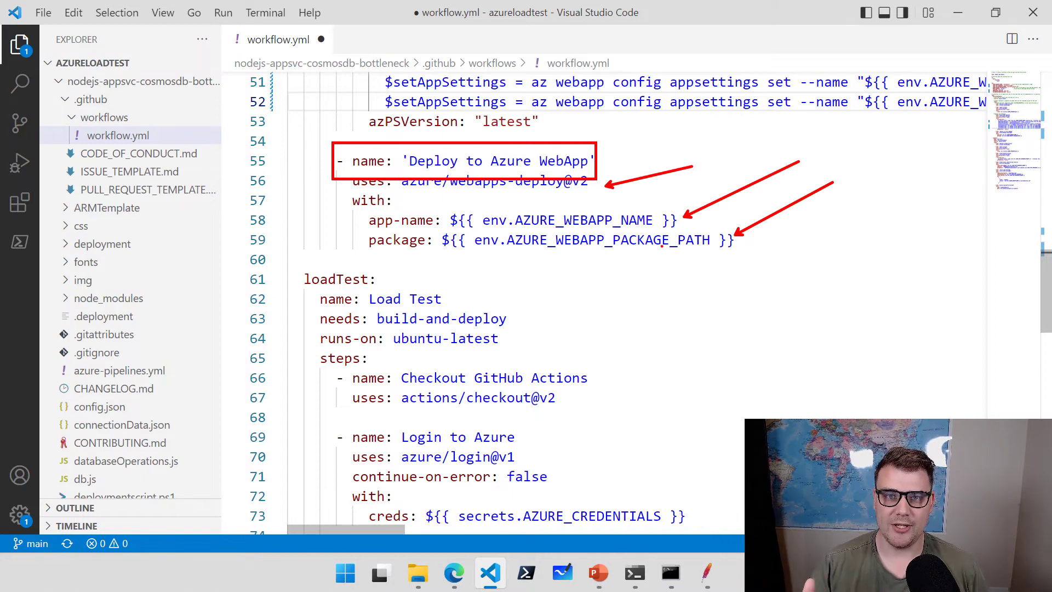
{"action": "scroll", "coordinate": [620, 183], "scroll_direction": "down", "scroll_amount": 3}
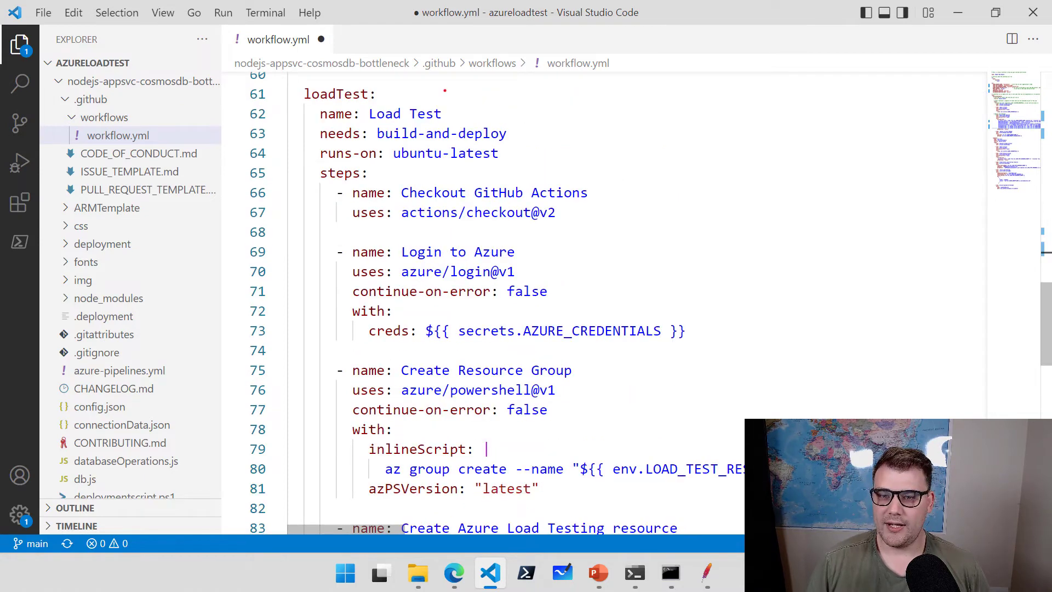
{"action": "left_click_drag", "start_coordinate": [383, 94], "coordinate": [566, 95]}
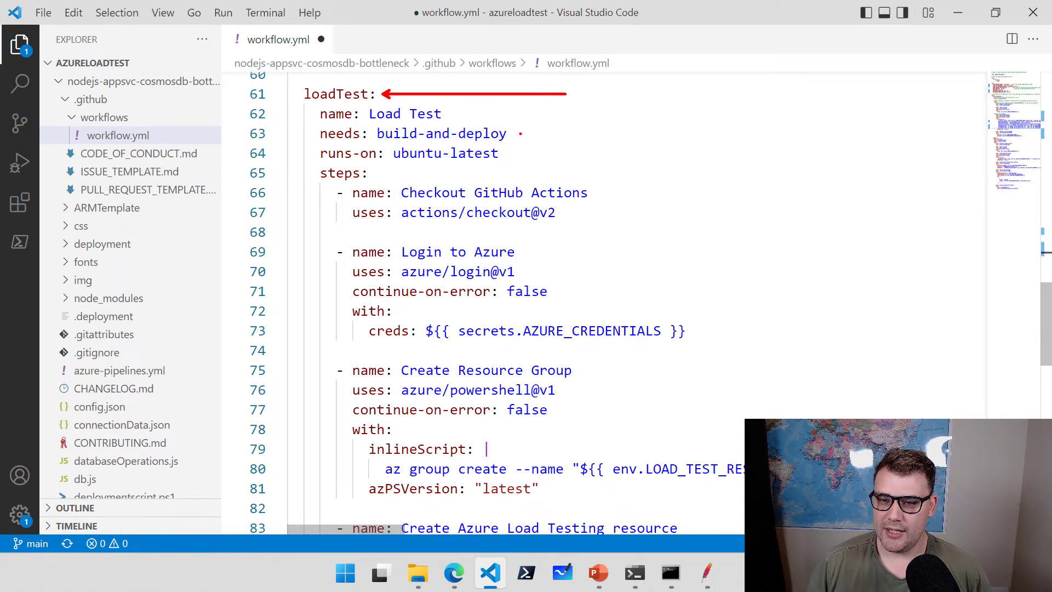
{"action": "left_click_drag", "start_coordinate": [517, 134], "coordinate": [633, 124]}
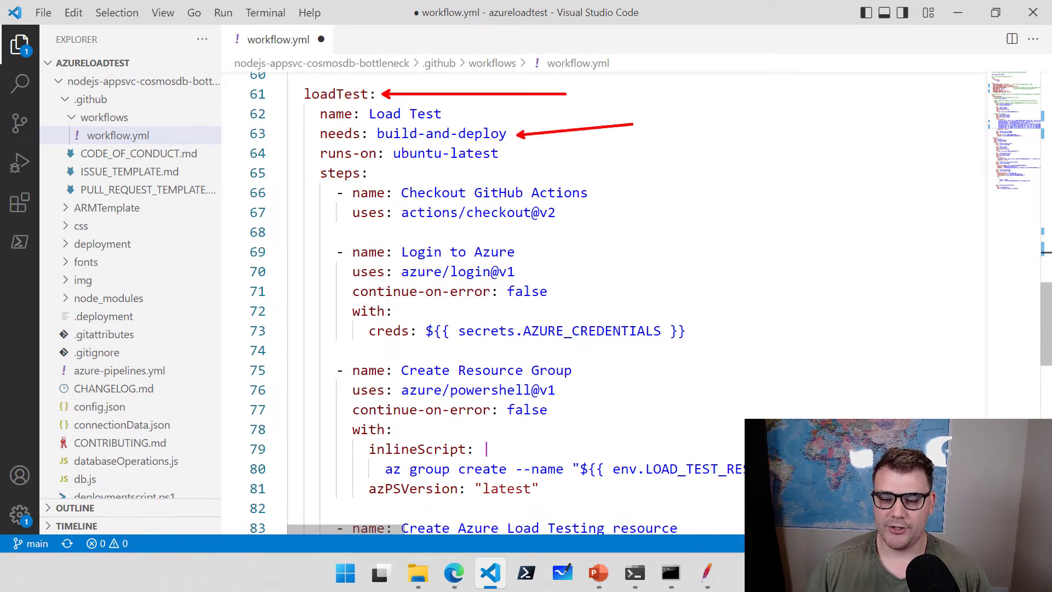
{"action": "left_click_drag", "start_coordinate": [515, 154], "coordinate": [636, 153]}
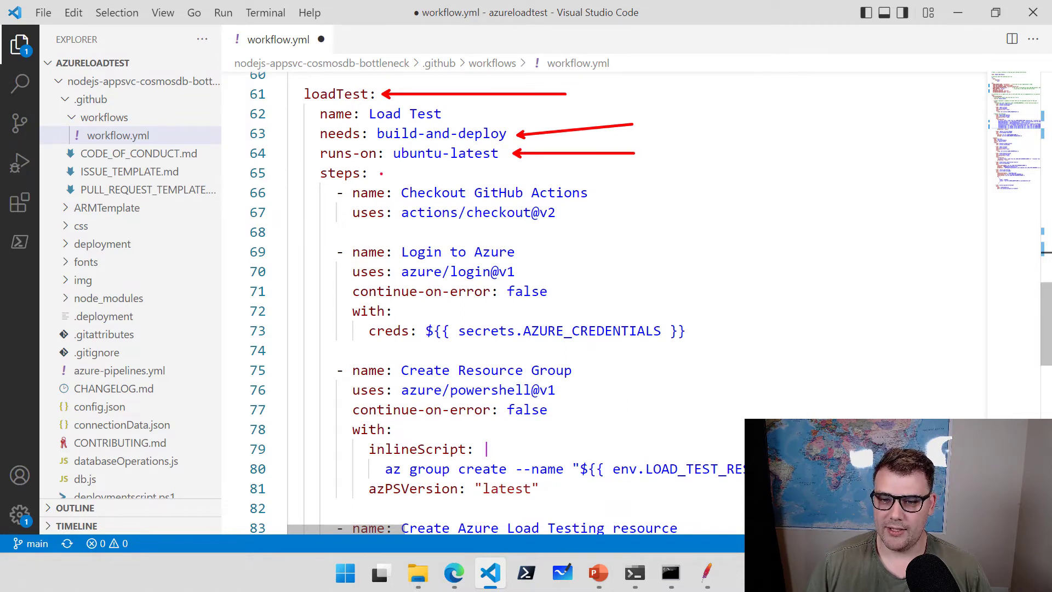
{"action": "left_click_drag", "start_coordinate": [381, 174], "coordinate": [406, 168]}
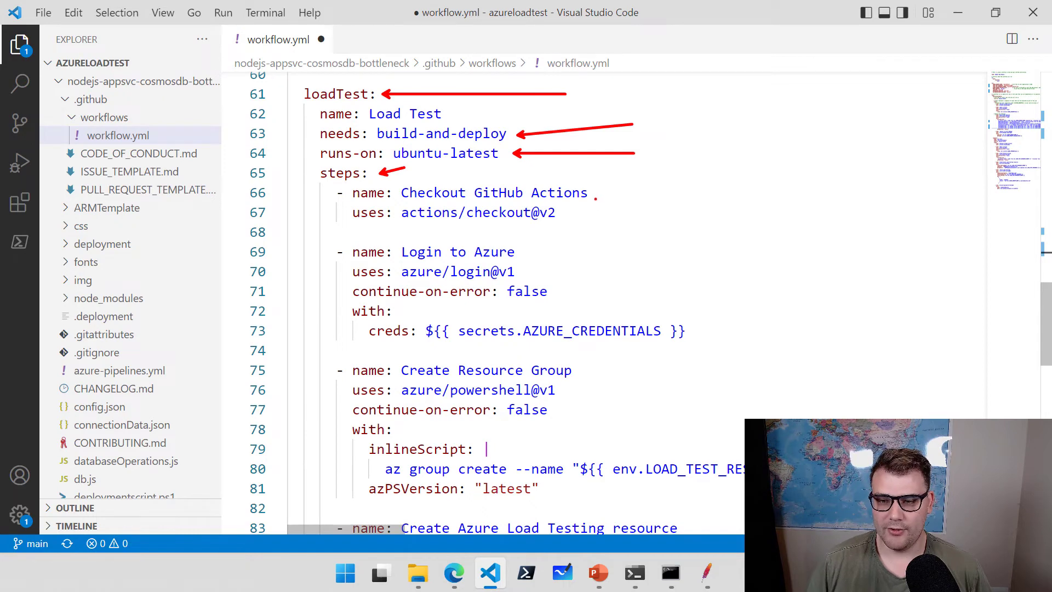
{"action": "left_click_drag", "start_coordinate": [595, 198], "coordinate": [691, 170]}
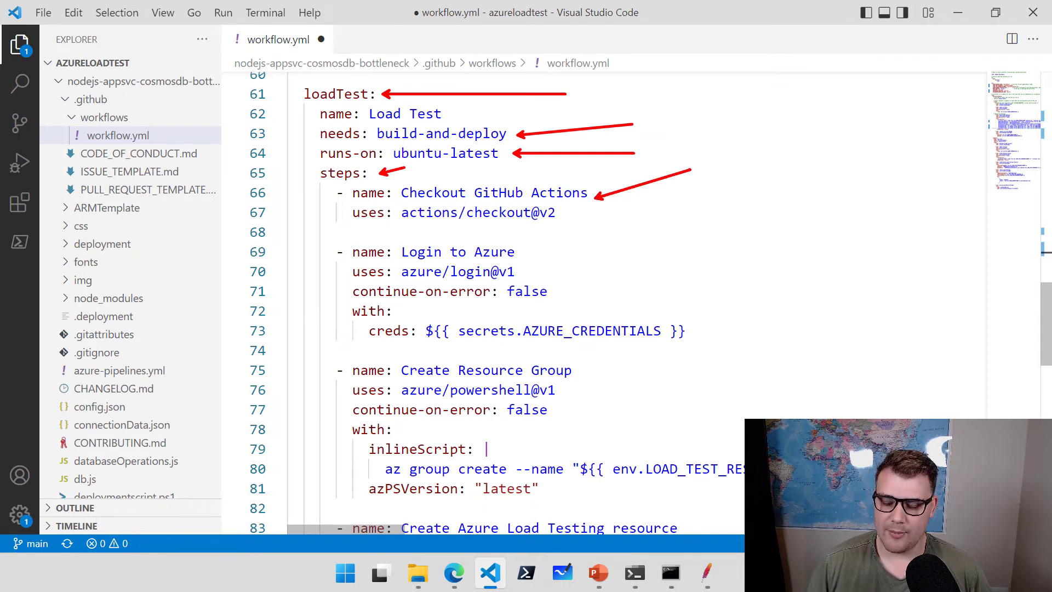
{"action": "left_click_drag", "start_coordinate": [535, 270], "coordinate": [685, 232]}
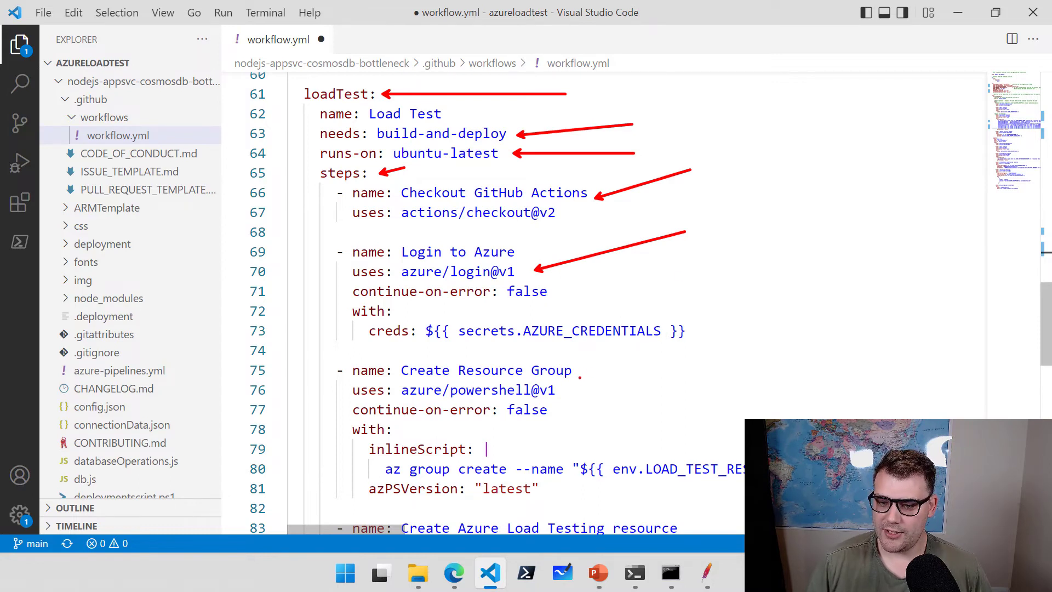
{"action": "left_click_drag", "start_coordinate": [580, 372], "coordinate": [700, 373]}
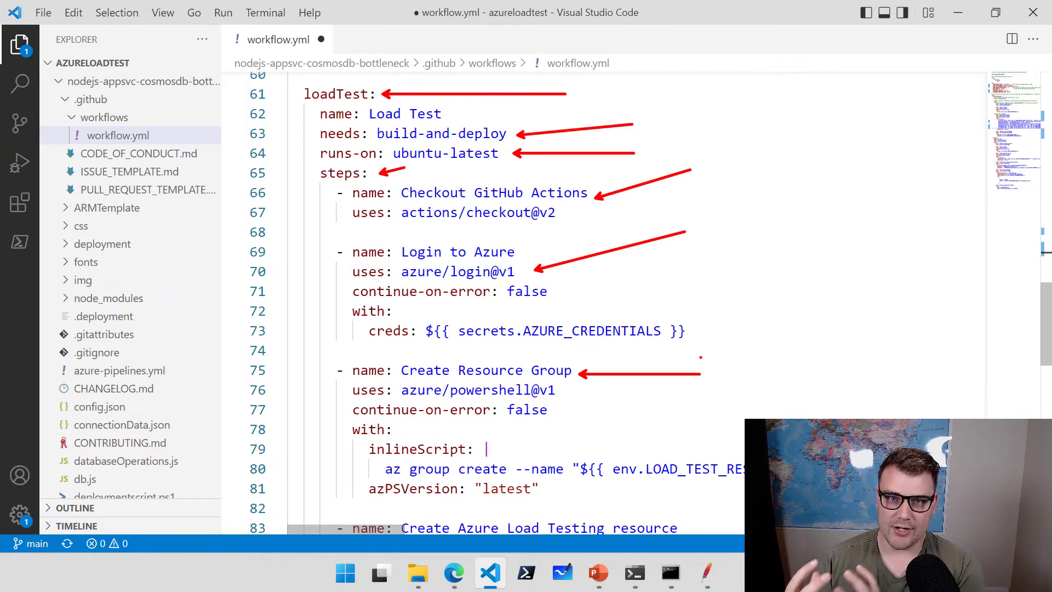
{"action": "key", "text": "Escape"}
{"action": "scroll", "coordinate": [735, 326], "scroll_direction": "down", "scroll_amount": 1}
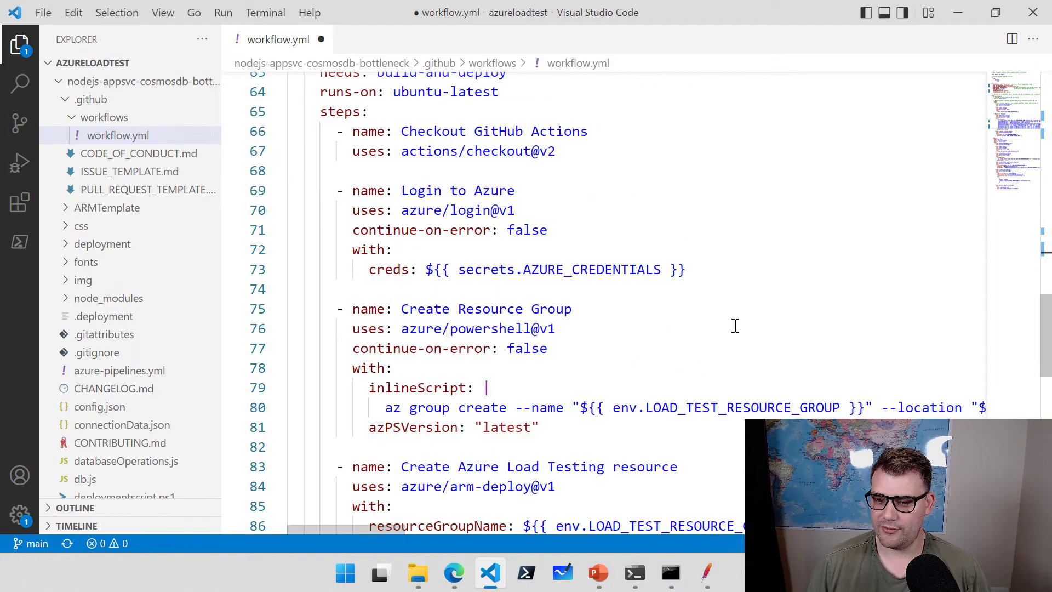
{"action": "scroll", "coordinate": [735, 326], "scroll_direction": "down", "scroll_amount": 2}
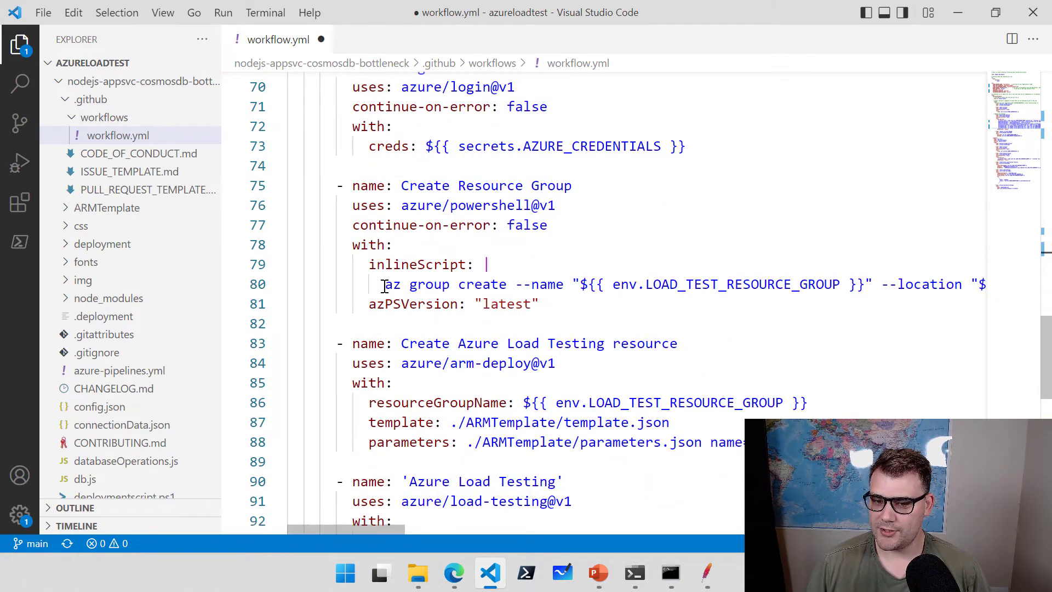
{"action": "left_click_drag", "start_coordinate": [384, 285], "coordinate": [548, 284]}
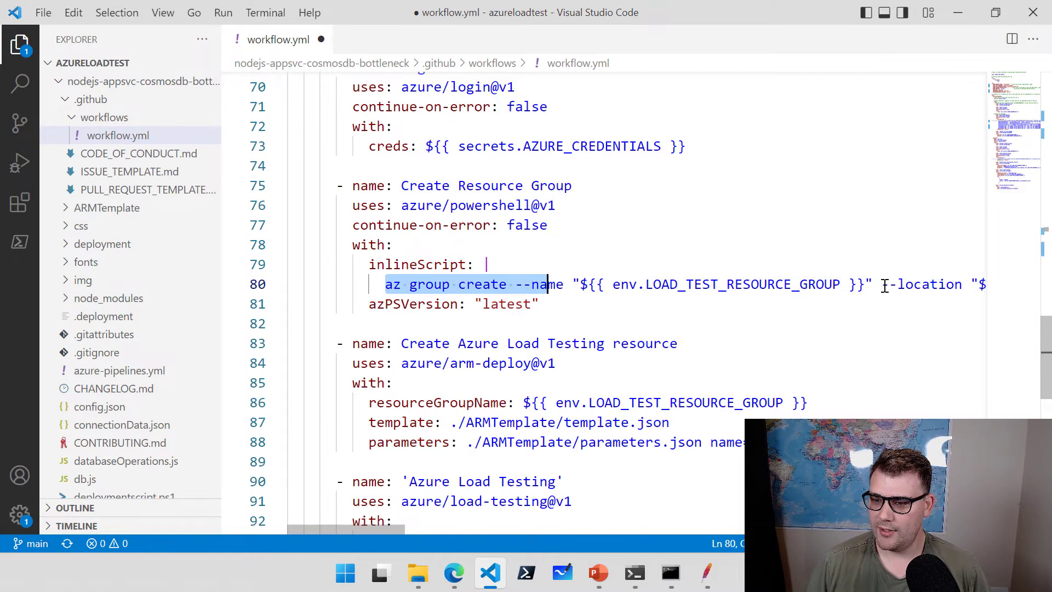
{"action": "left_click_drag", "start_coordinate": [882, 285], "coordinate": [794, 286]}
{"action": "left_click", "coordinate": [711, 285]}
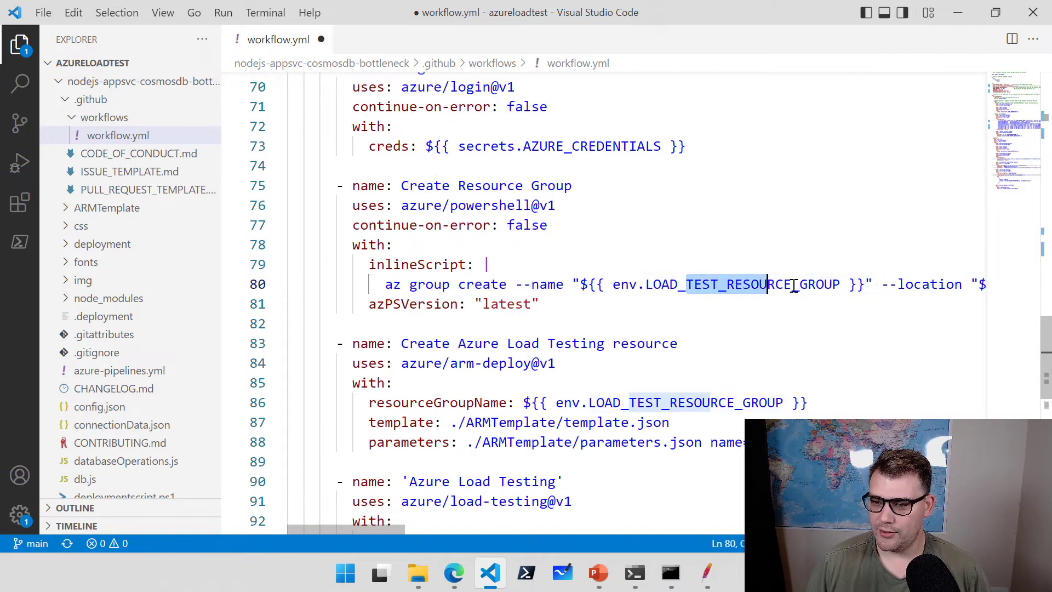
{"action": "mouse_move", "coordinate": [376, 529]}
{"action": "left_mouse_down"}
{"action": "mouse_move", "coordinate": [427, 530]}
{"action": "mouse_move", "coordinate": [362, 532]}
{"action": "left_mouse_up"}
{"action": "scroll", "coordinate": [514, 371], "scroll_direction": "down", "scroll_amount": 2}
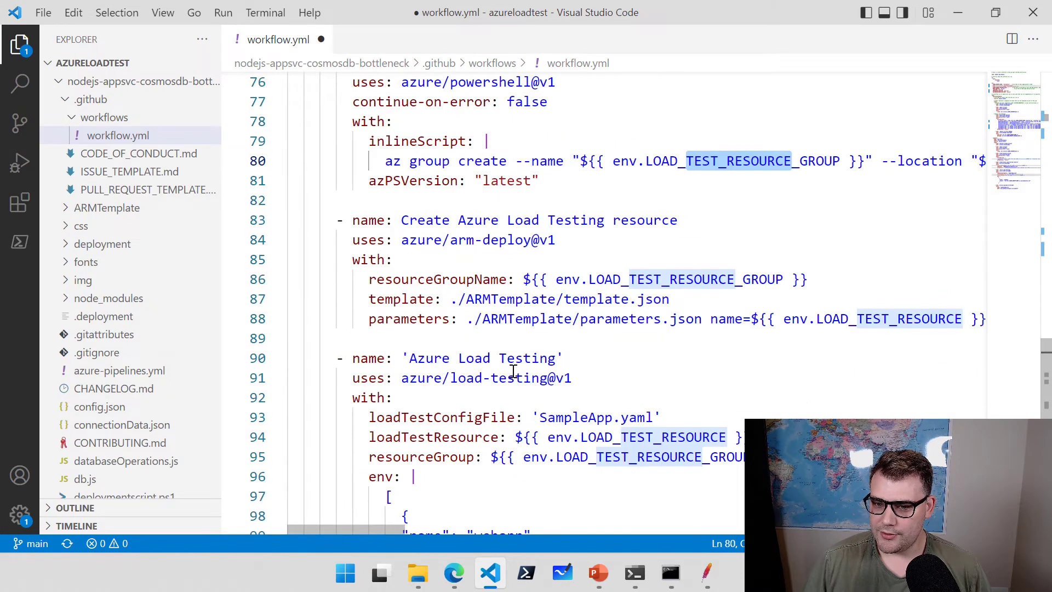
{"action": "left_click_drag", "start_coordinate": [558, 240], "coordinate": [458, 240]}
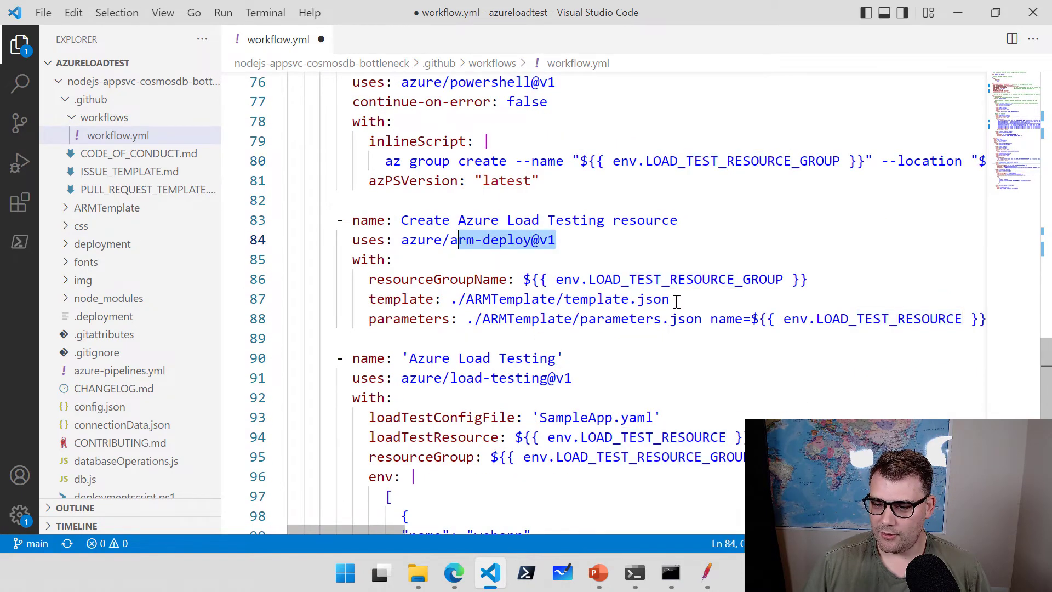
{"action": "left_click_drag", "start_coordinate": [677, 300], "coordinate": [494, 300]}
{"action": "left_click", "coordinate": [470, 299]}
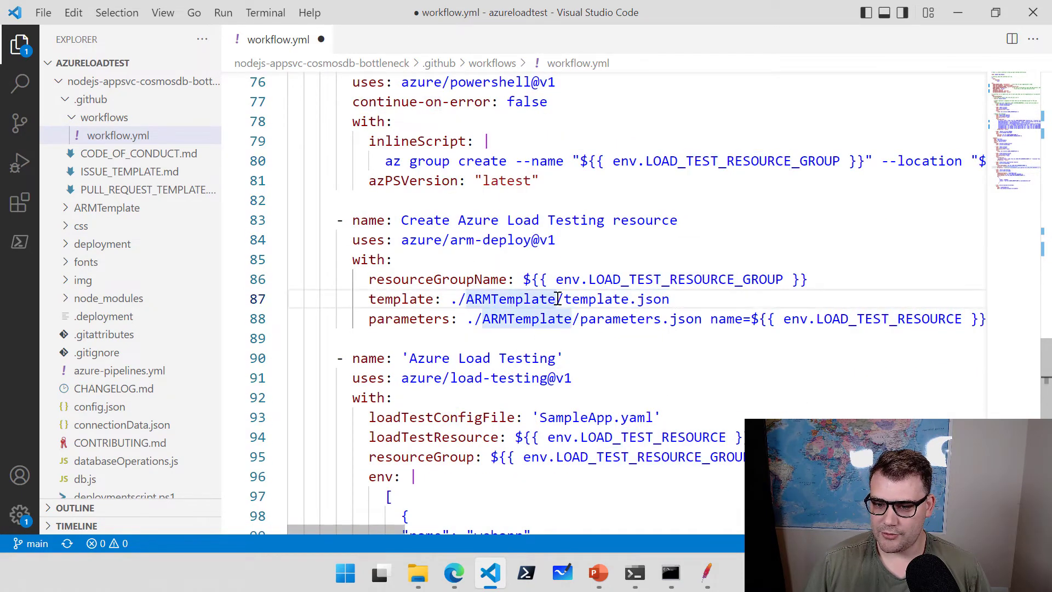
{"action": "left_click_drag", "start_coordinate": [557, 299], "coordinate": [630, 300]}
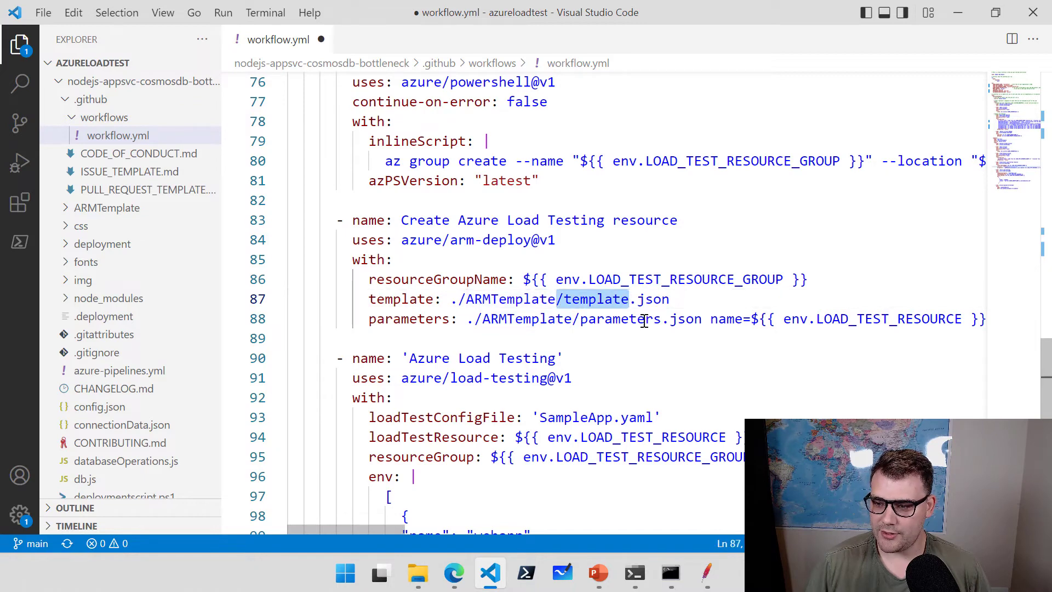
{"action": "mouse_move", "coordinate": [382, 527]}
{"action": "left_mouse_down"}
{"action": "mouse_move", "coordinate": [431, 527]}
{"action": "mouse_move", "coordinate": [382, 530]}
{"action": "left_mouse_up"}
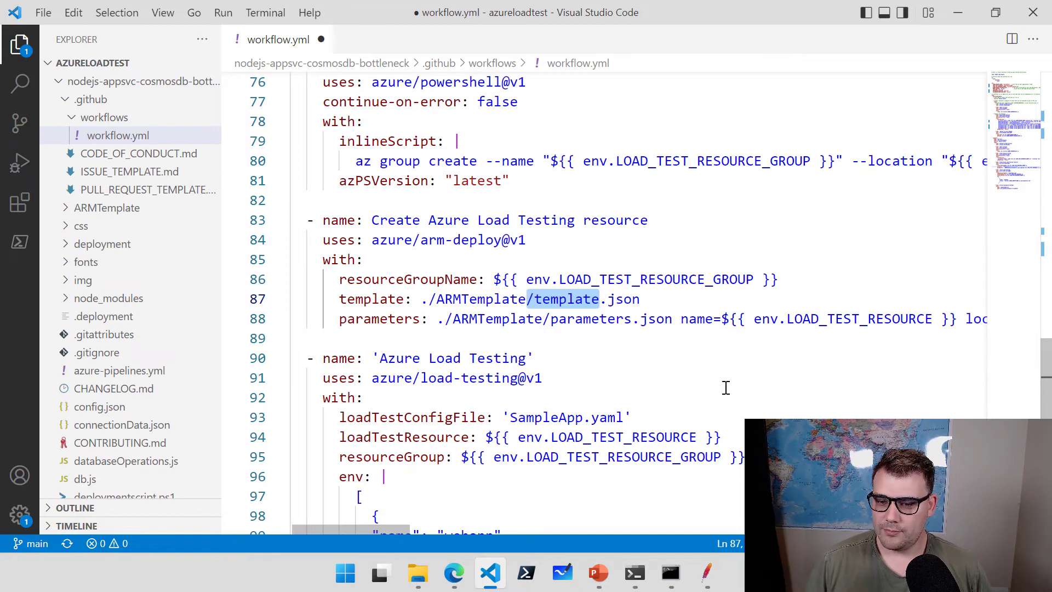
{"action": "scroll", "coordinate": [726, 387], "scroll_direction": "down", "scroll_amount": 3}
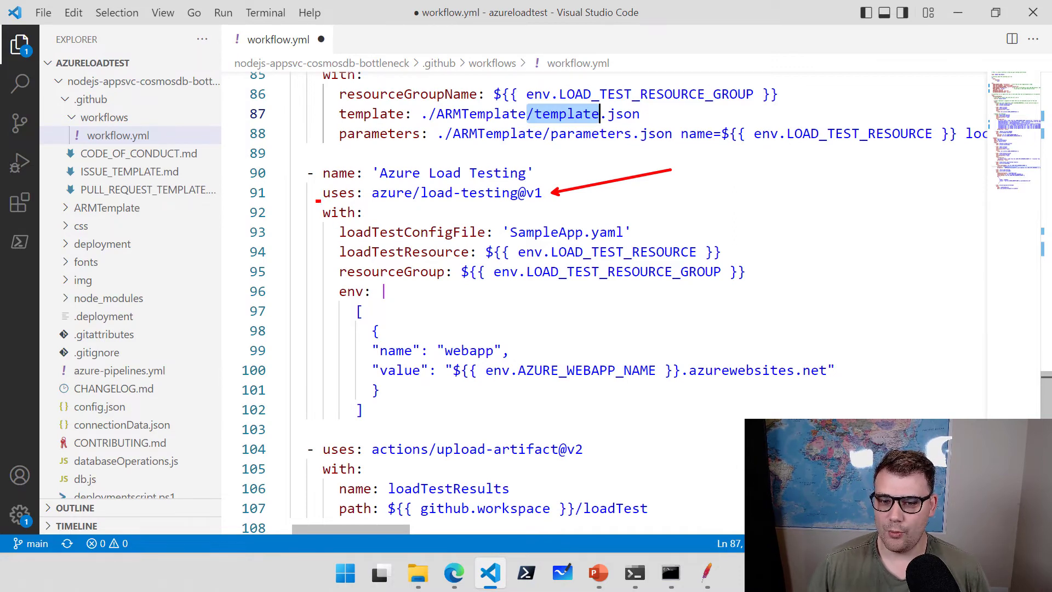
{"action": "left_click_drag", "start_coordinate": [317, 200], "coordinate": [368, 221]}
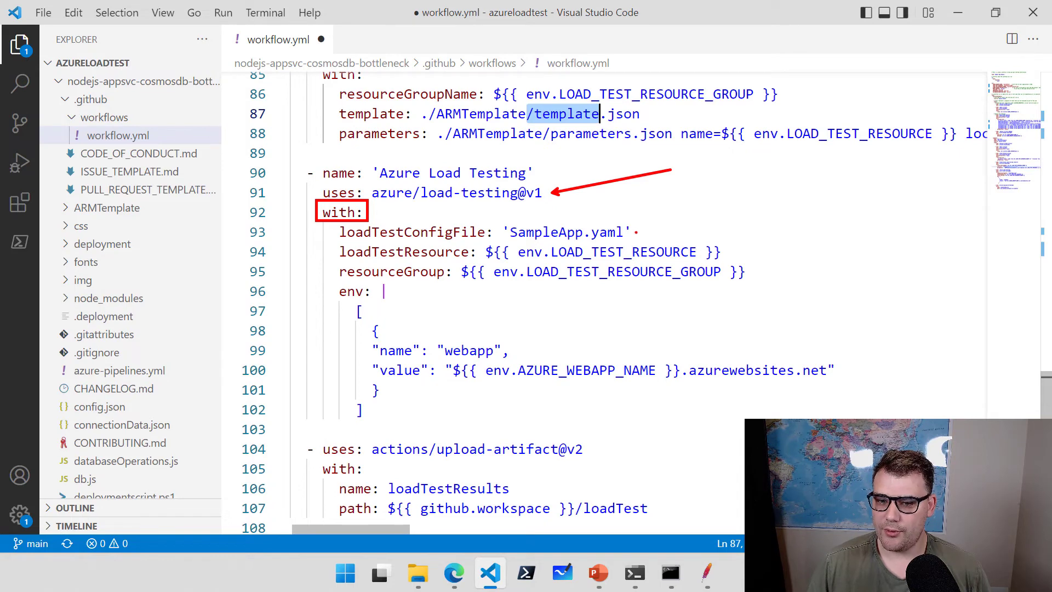
{"action": "left_click_drag", "start_coordinate": [637, 232], "coordinate": [729, 211]}
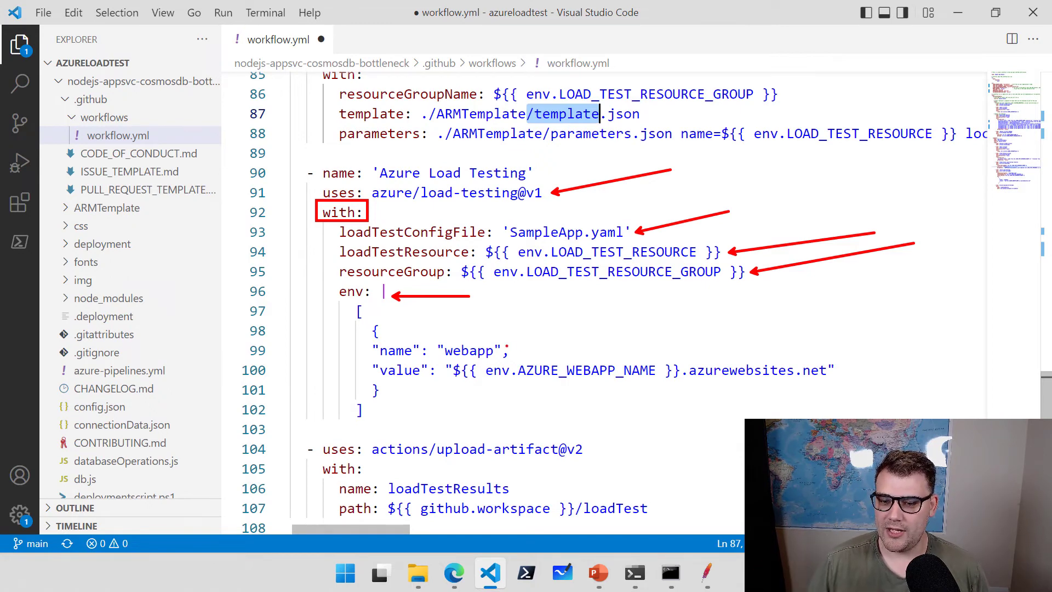
{"action": "left_click_drag", "start_coordinate": [507, 346], "coordinate": [595, 320]}
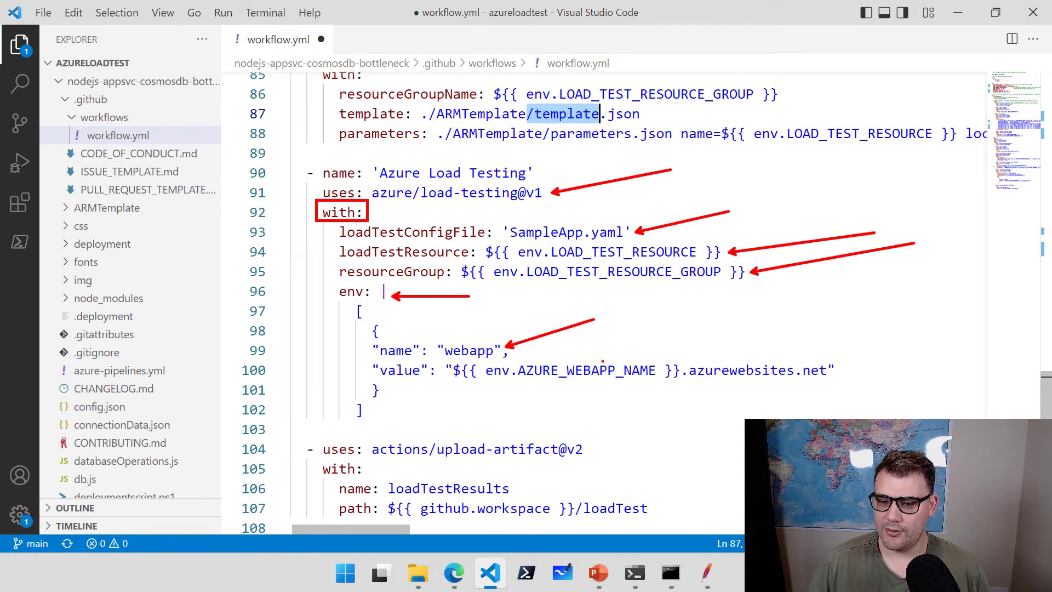
{"action": "left_click_drag", "start_coordinate": [597, 359], "coordinate": [656, 316]}
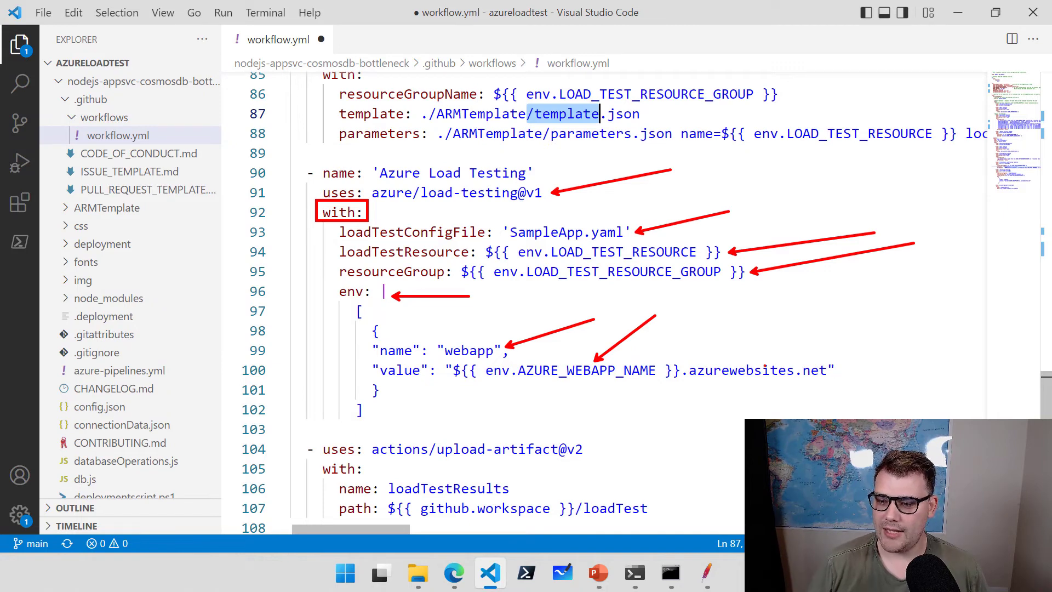
{"action": "left_click_drag", "start_coordinate": [753, 365], "coordinate": [782, 334]}
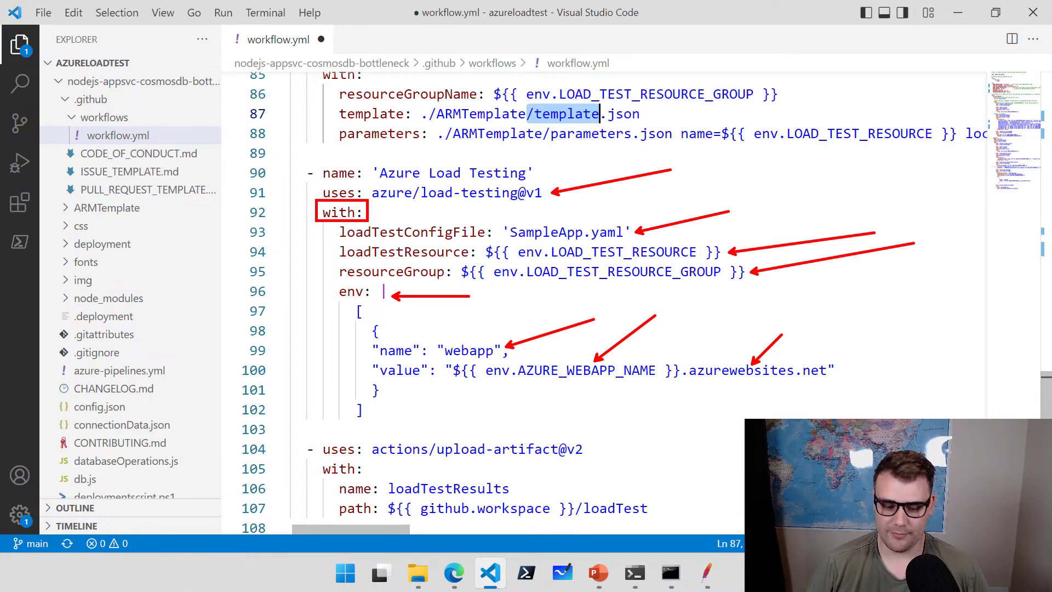
{"action": "key", "text": "Escape"}
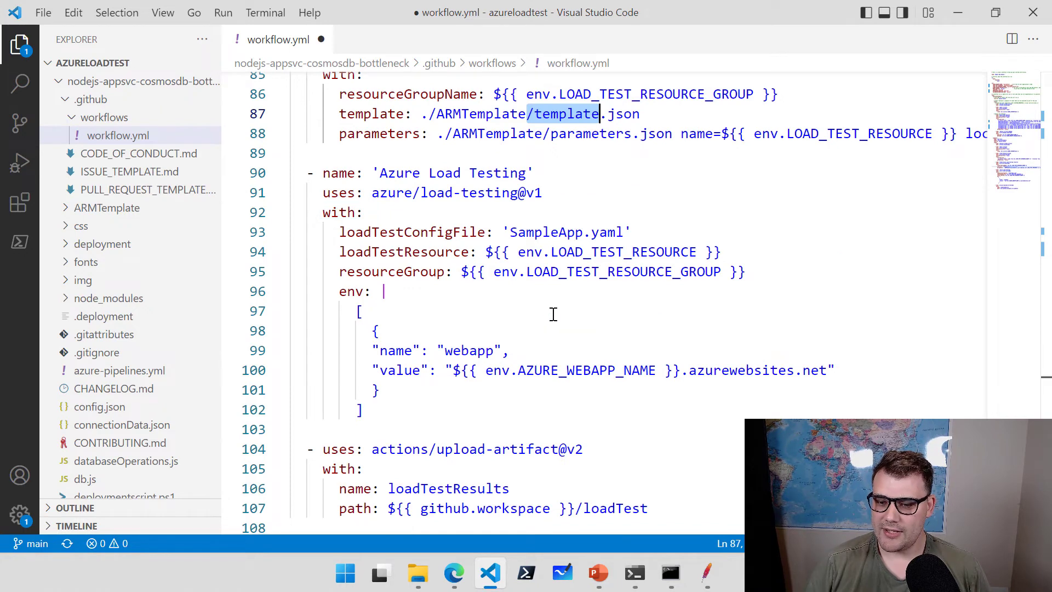
{"action": "scroll", "coordinate": [632, 297], "scroll_direction": "down", "scroll_amount": 2}
{"action": "scroll", "coordinate": [632, 297], "scroll_direction": "down", "scroll_amount": 1}
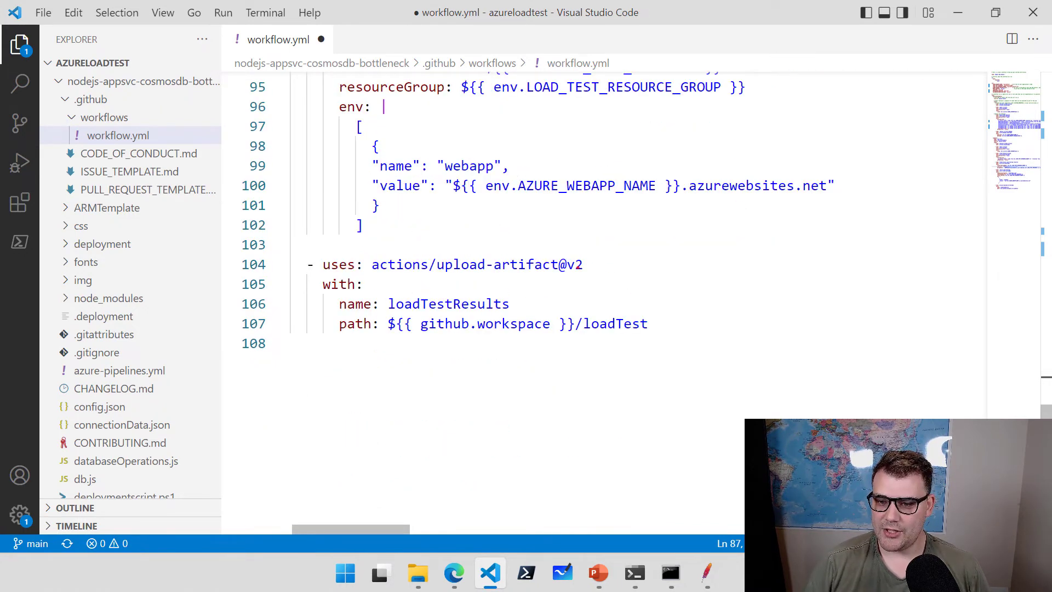
{"action": "mouse_move", "coordinate": [590, 266]}
{"action": "left_mouse_down"}
{"action": "mouse_move", "coordinate": [663, 256]}
{"action": "mouse_move", "coordinate": [554, 340]}
{"action": "mouse_move", "coordinate": [312, 340]}
{"action": "left_mouse_up"}
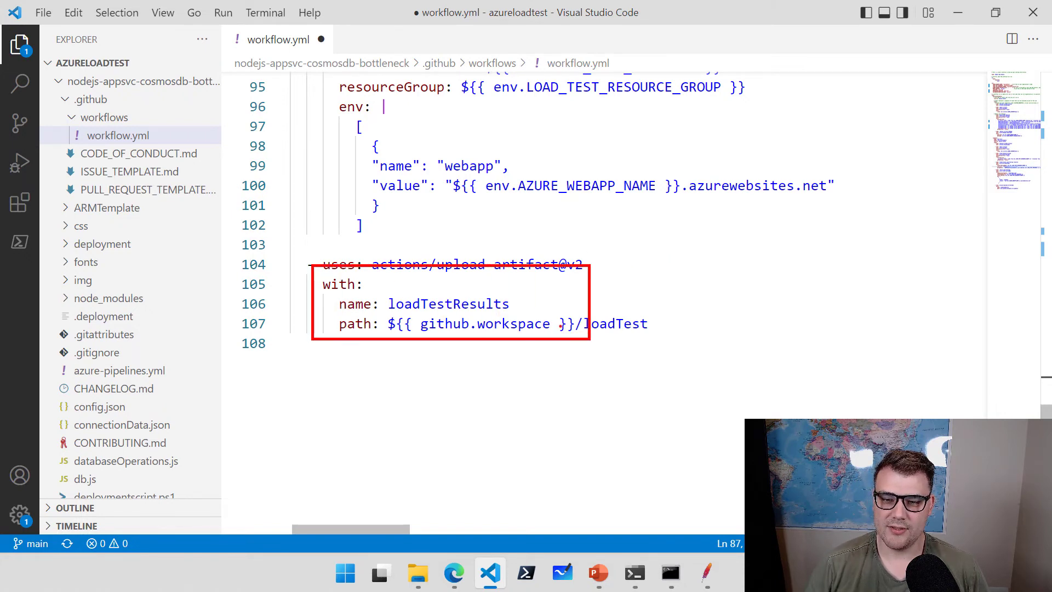
{"action": "key", "text": "Escape"}
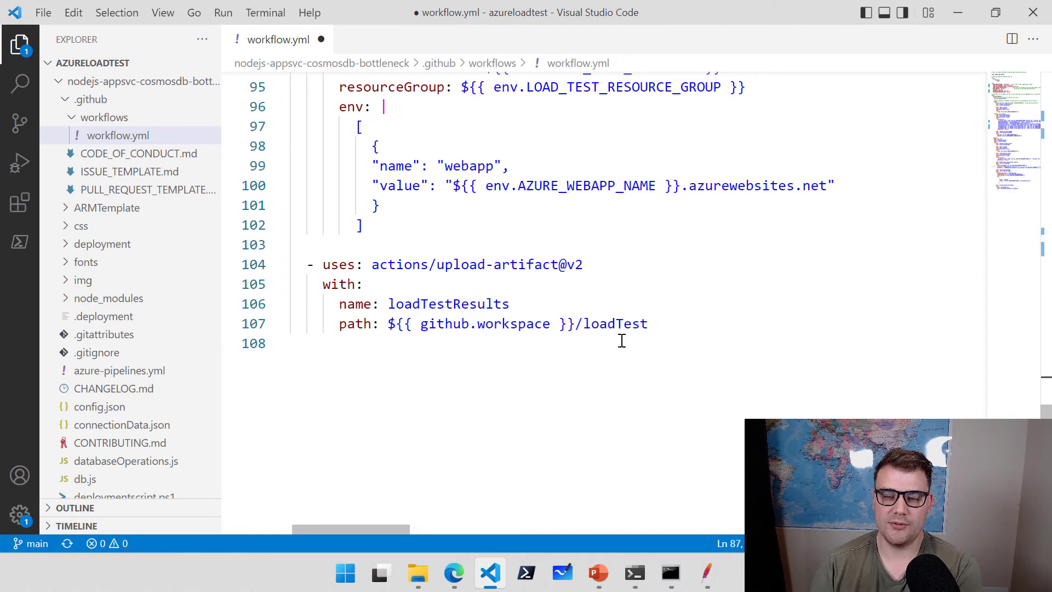
{"action": "scroll", "coordinate": [659, 367], "scroll_direction": "up", "scroll_amount": 1}
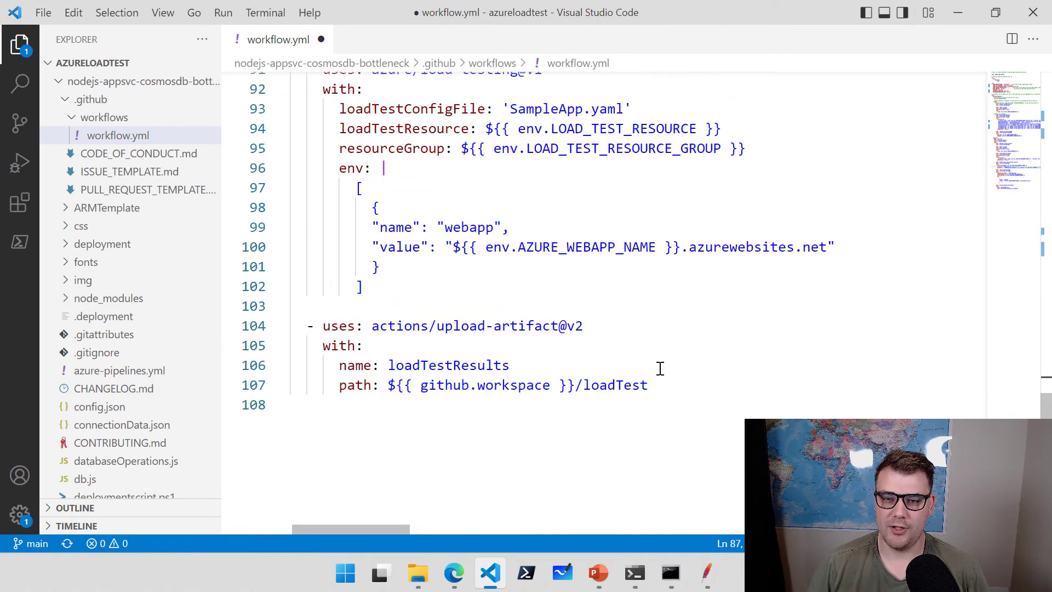
{"action": "left_click_drag", "start_coordinate": [1047, 406], "coordinate": [1039, 146]}
{"action": "scroll", "coordinate": [728, 261], "scroll_direction": "up", "scroll_amount": 3}
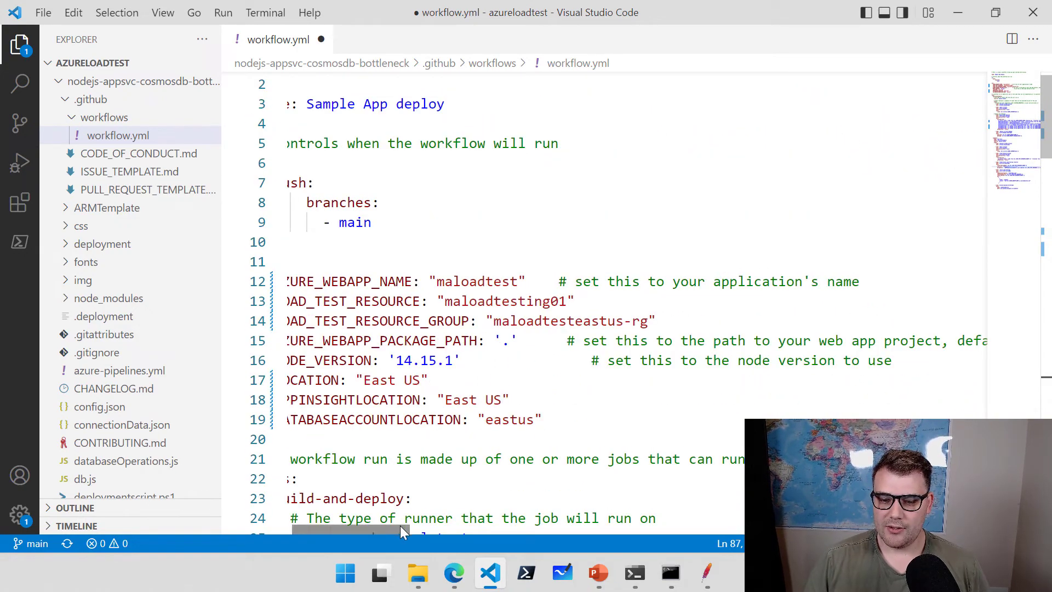
Walk through the workflow.yml jobs, highlighting the Deploy to Azure WebApp step.
{"action": "left_click_drag", "start_coordinate": [400, 525], "coordinate": [384, 525]}
{"action": "scroll", "coordinate": [436, 381], "scroll_direction": "down", "scroll_amount": 5}
{"action": "left_click_drag", "start_coordinate": [430, 191], "coordinate": [327, 192]}
{"action": "scroll", "coordinate": [472, 371], "scroll_direction": "down", "scroll_amount": 3}
{"action": "scroll", "coordinate": [474, 346], "scroll_direction": "down", "scroll_amount": 3}
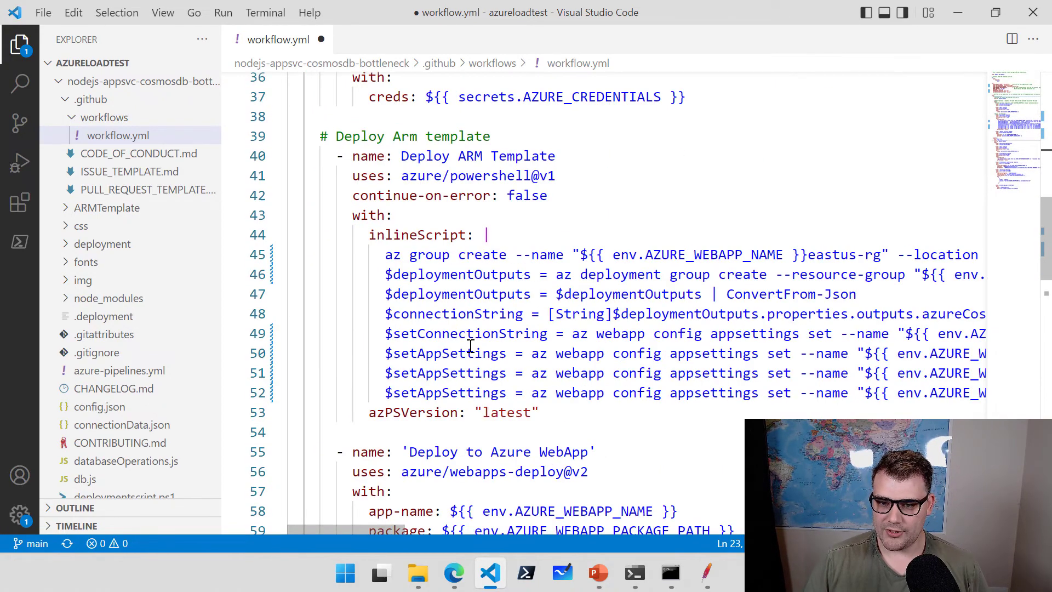
{"action": "left_click_drag", "start_coordinate": [526, 155], "coordinate": [418, 156]}
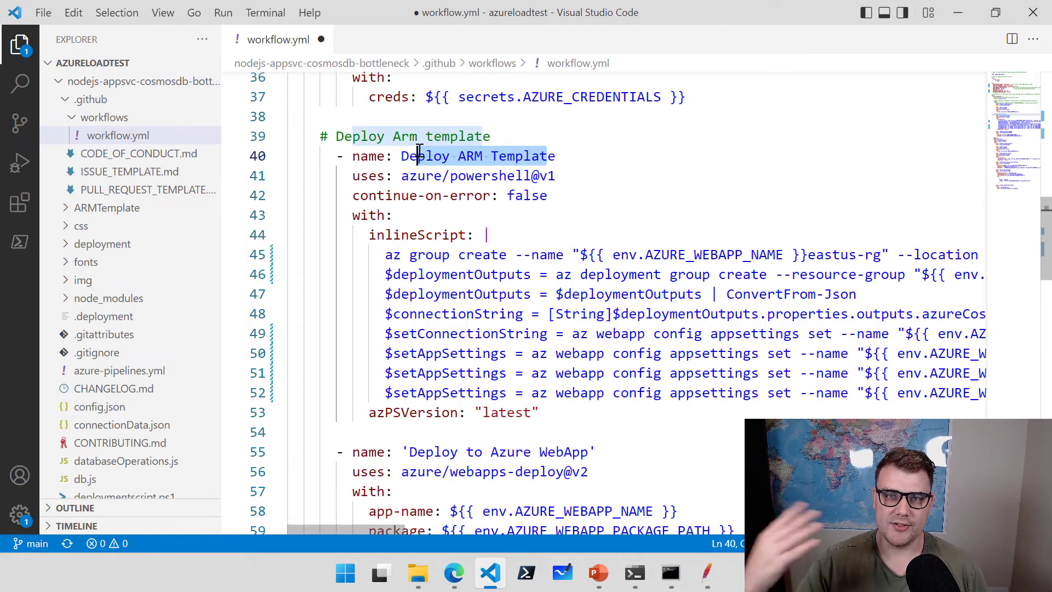
{"action": "scroll", "coordinate": [436, 246], "scroll_direction": "down", "scroll_amount": 4}
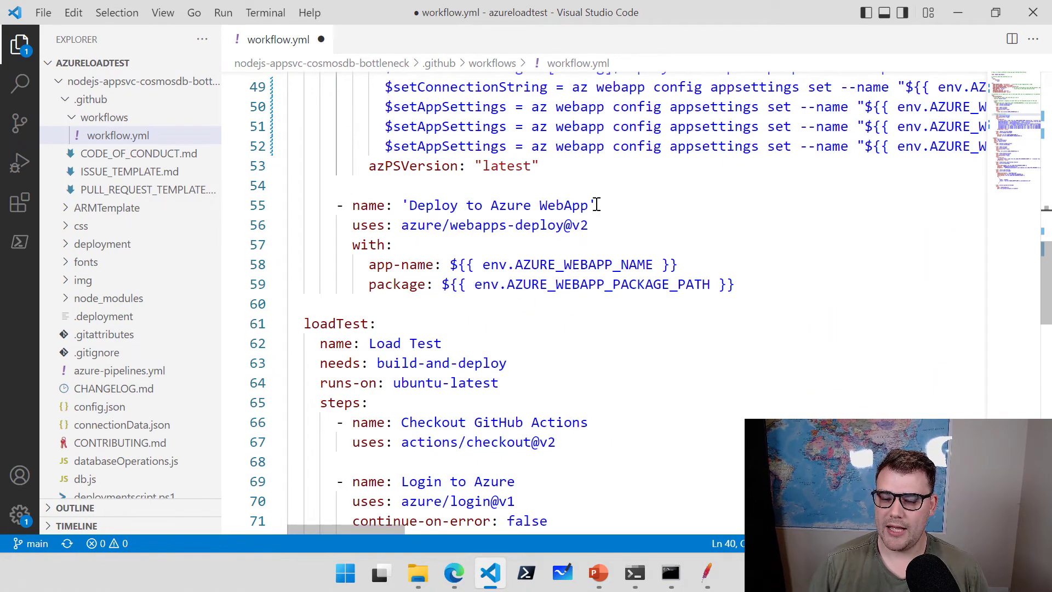
{"action": "left_click_drag", "start_coordinate": [597, 205], "coordinate": [426, 205]}
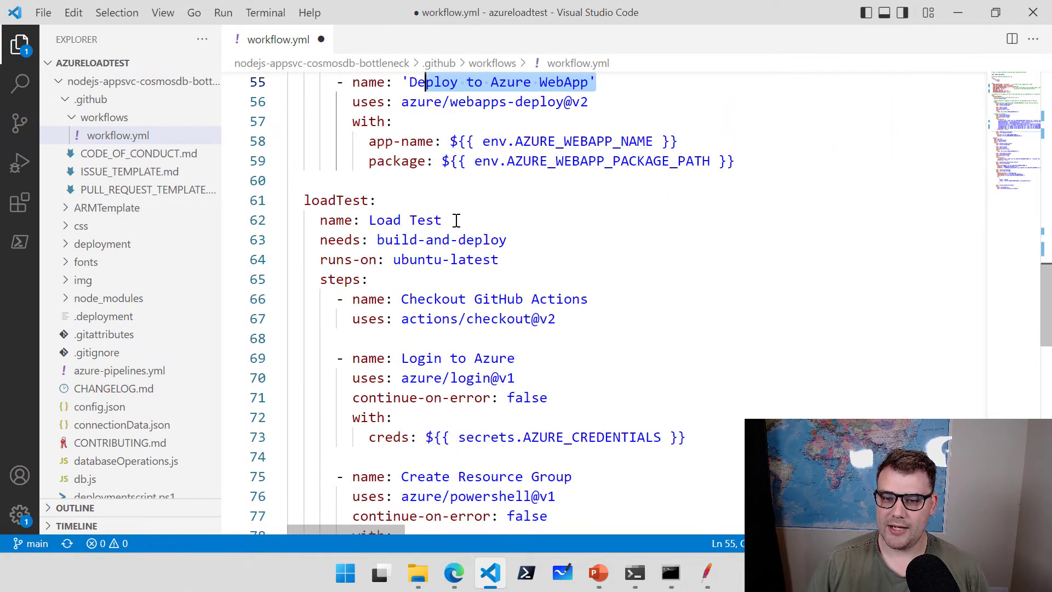
{"action": "left_click_drag", "start_coordinate": [456, 220], "coordinate": [327, 221]}
{"action": "scroll", "coordinate": [578, 302], "scroll_direction": "down", "scroll_amount": 2}
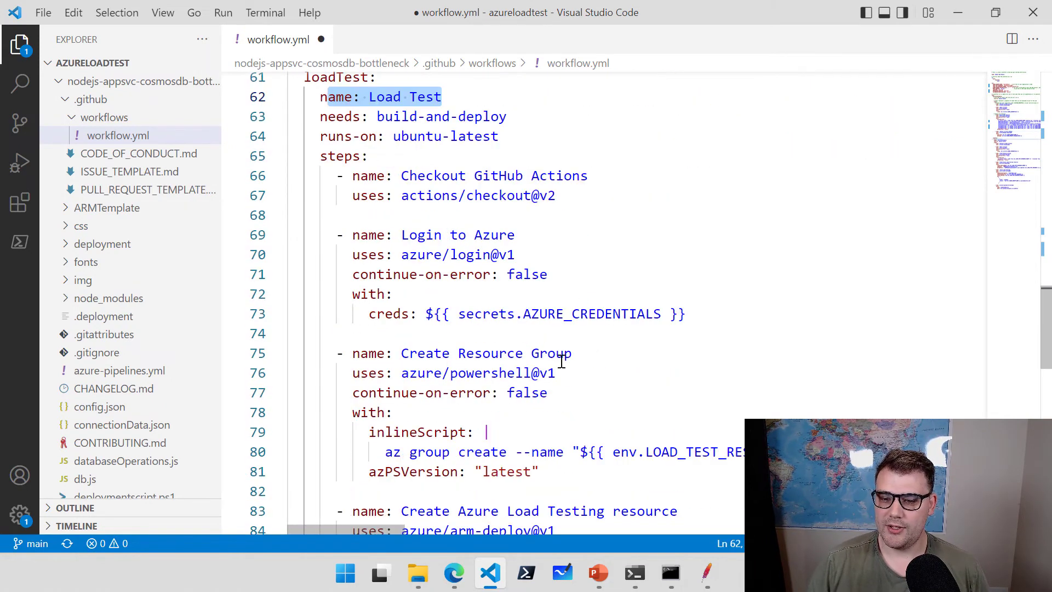
Highlight the load testing resource creation, Azure Load Testing step and SampleApp.yaml config reference.
{"action": "left_click_drag", "start_coordinate": [573, 354], "coordinate": [451, 356]}
{"action": "scroll", "coordinate": [564, 362], "scroll_direction": "down", "scroll_amount": 4}
{"action": "left_click_drag", "start_coordinate": [680, 265], "coordinate": [458, 266]}
{"action": "scroll", "coordinate": [449, 296], "scroll_direction": "down", "scroll_amount": 2}
{"action": "left_click_drag", "start_coordinate": [589, 301], "coordinate": [401, 280]}
{"action": "left_click_drag", "start_coordinate": [662, 340], "coordinate": [547, 339]}
{"action": "scroll", "coordinate": [552, 346], "scroll_direction": "down", "scroll_amount": 3}
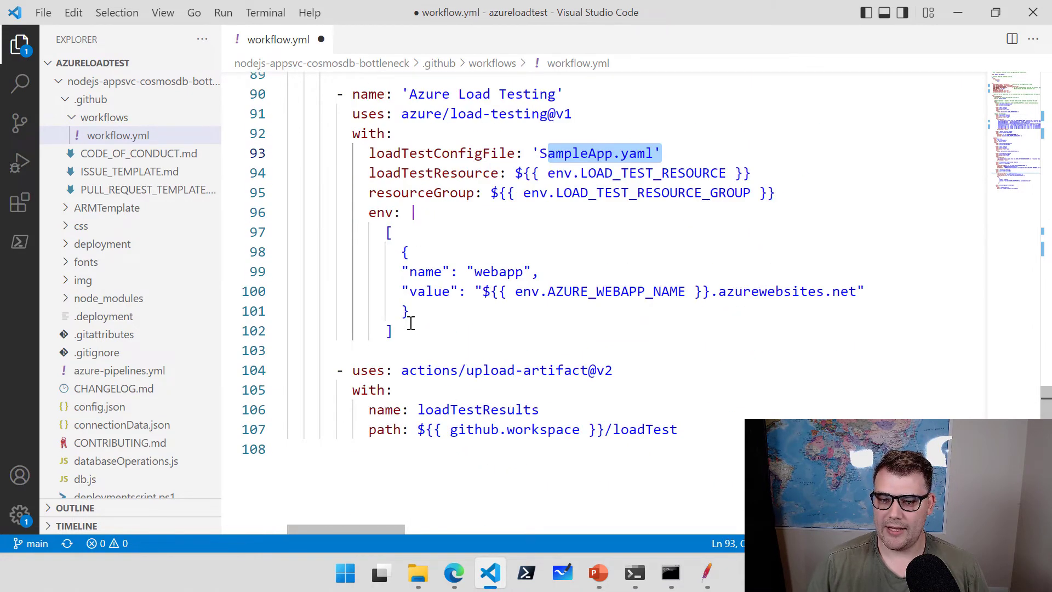
{"action": "left_click_drag", "start_coordinate": [411, 331], "coordinate": [386, 233]}
Point out the webapp value and results upload path, then open SampleApp.yaml.
{"action": "left_click", "coordinate": [447, 296]}
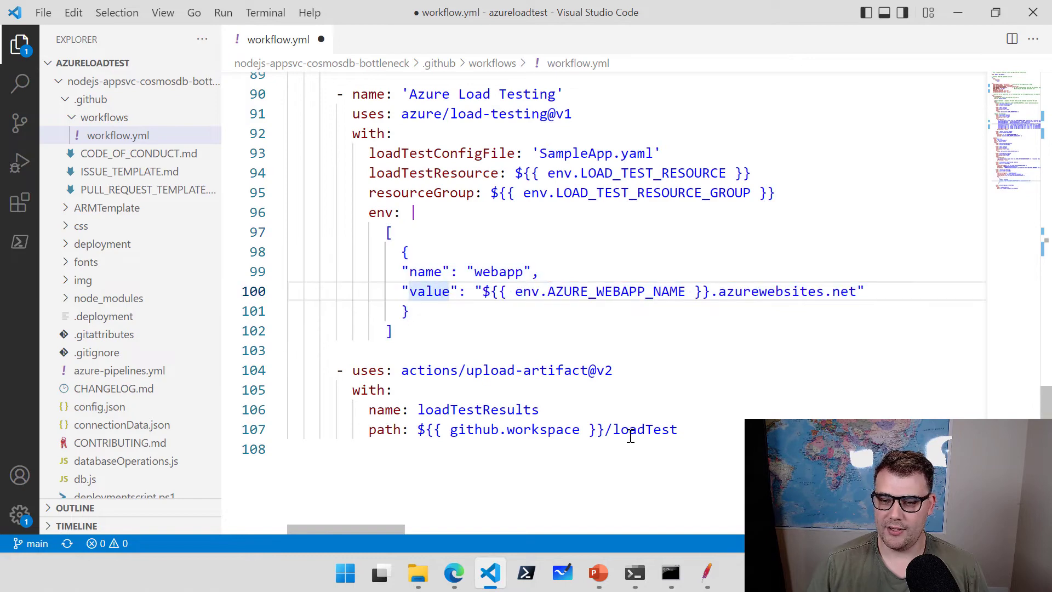
{"action": "left_click_drag", "start_coordinate": [693, 429], "coordinate": [530, 424]}
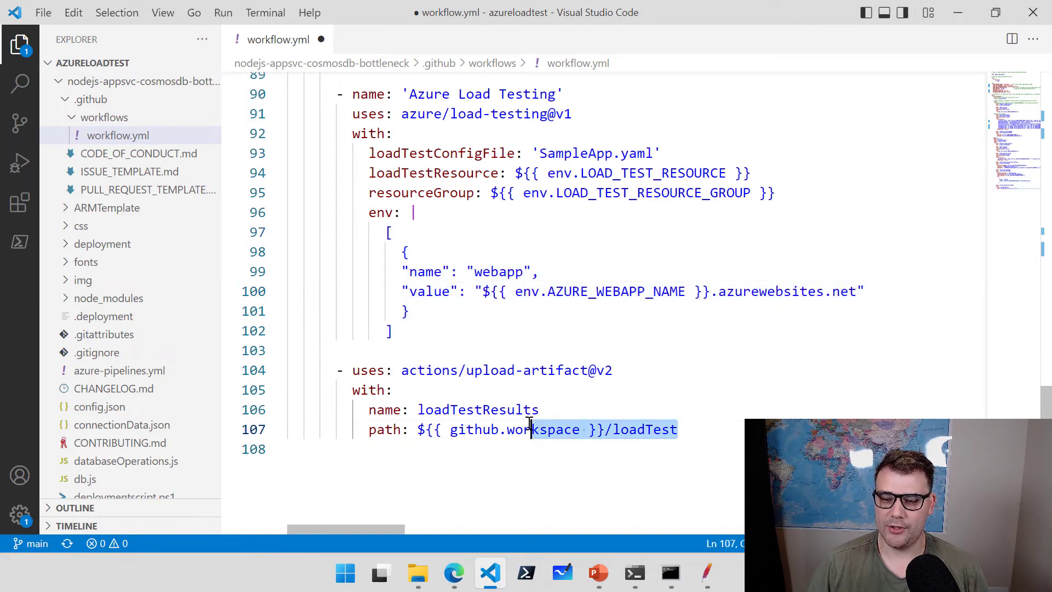
{"action": "left_click", "coordinate": [641, 417]}
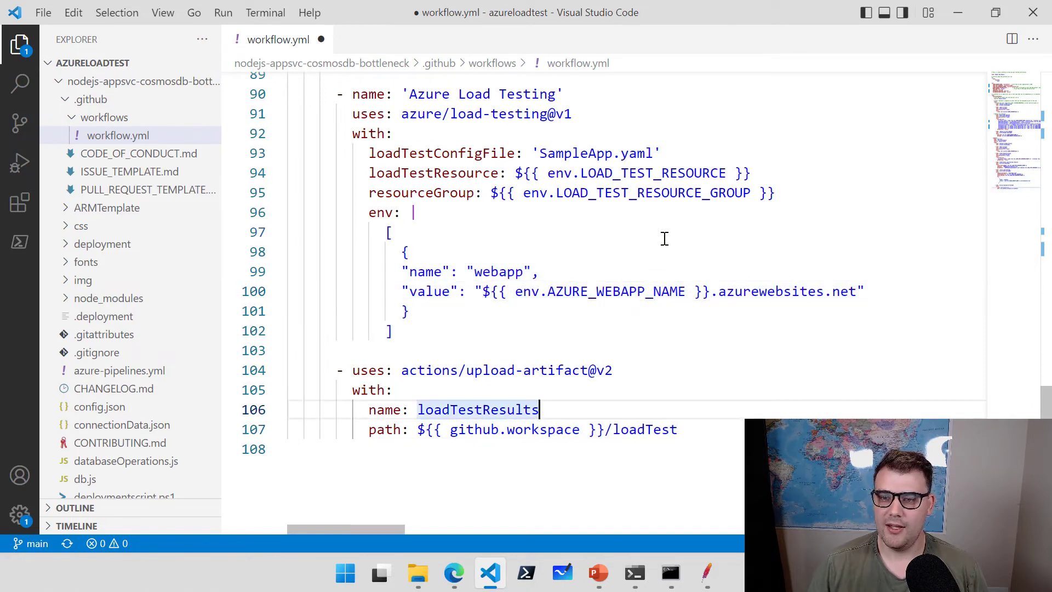
{"action": "left_click_drag", "start_coordinate": [656, 153], "coordinate": [556, 154]}
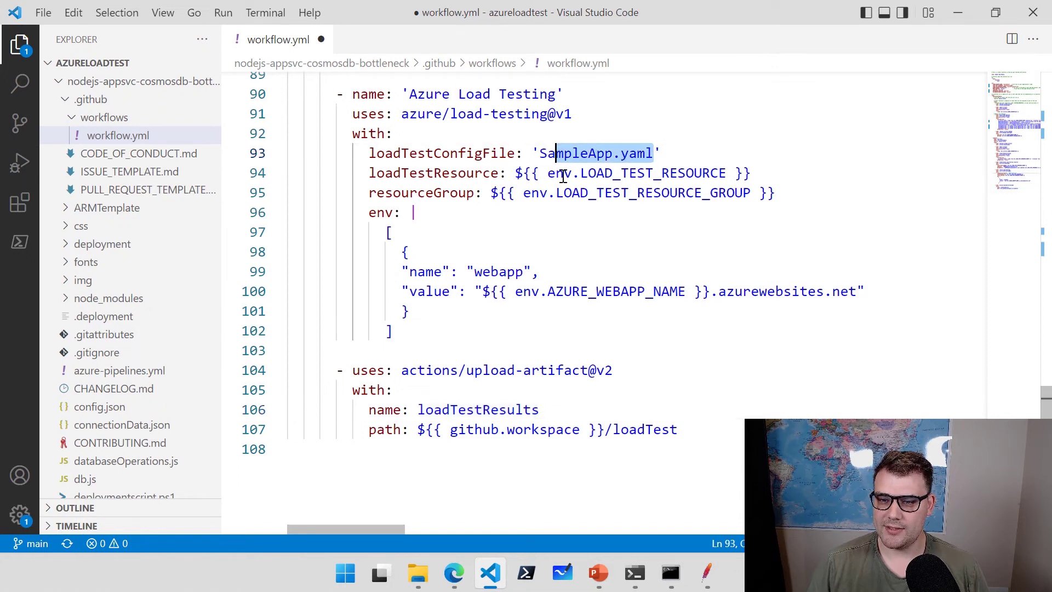
{"action": "scroll", "coordinate": [89, 306], "scroll_direction": "down", "scroll_amount": 6}
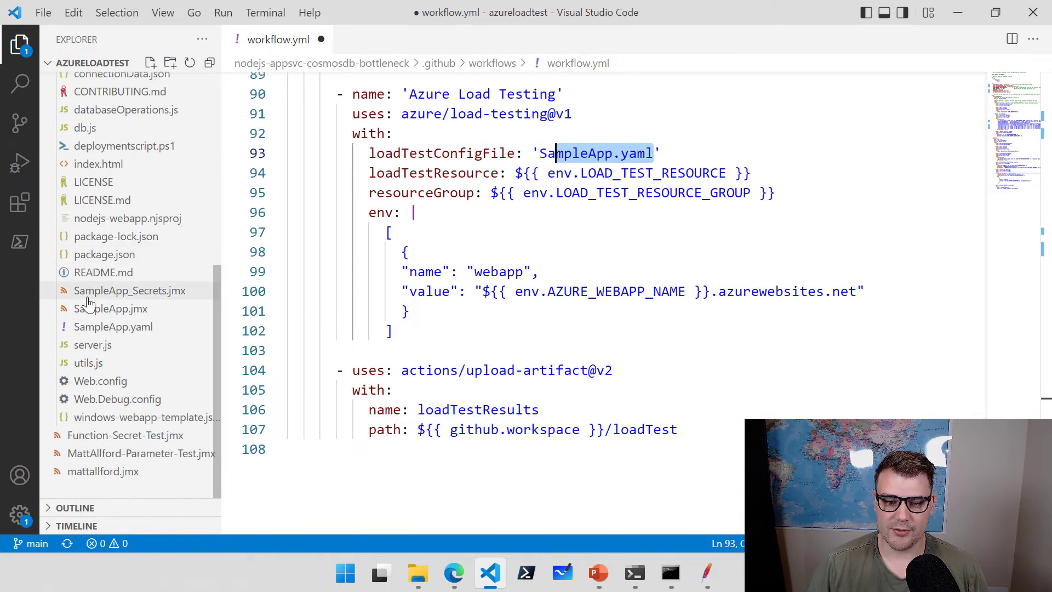
{"action": "left_click", "coordinate": [110, 329]}
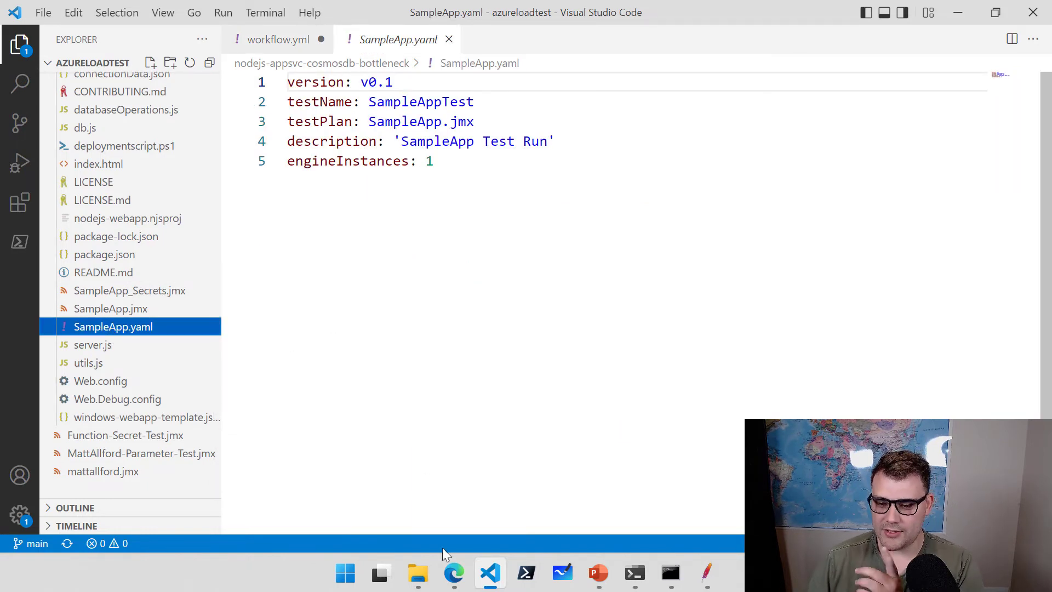
{"action": "left_click", "coordinate": [454, 575]}
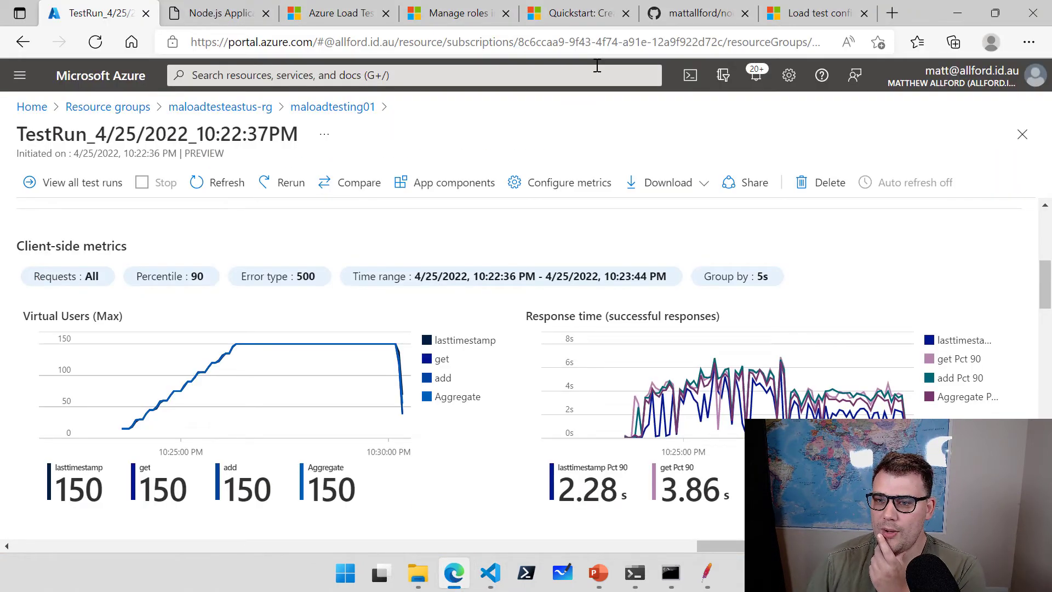
{"action": "left_click", "coordinate": [816, 16]}
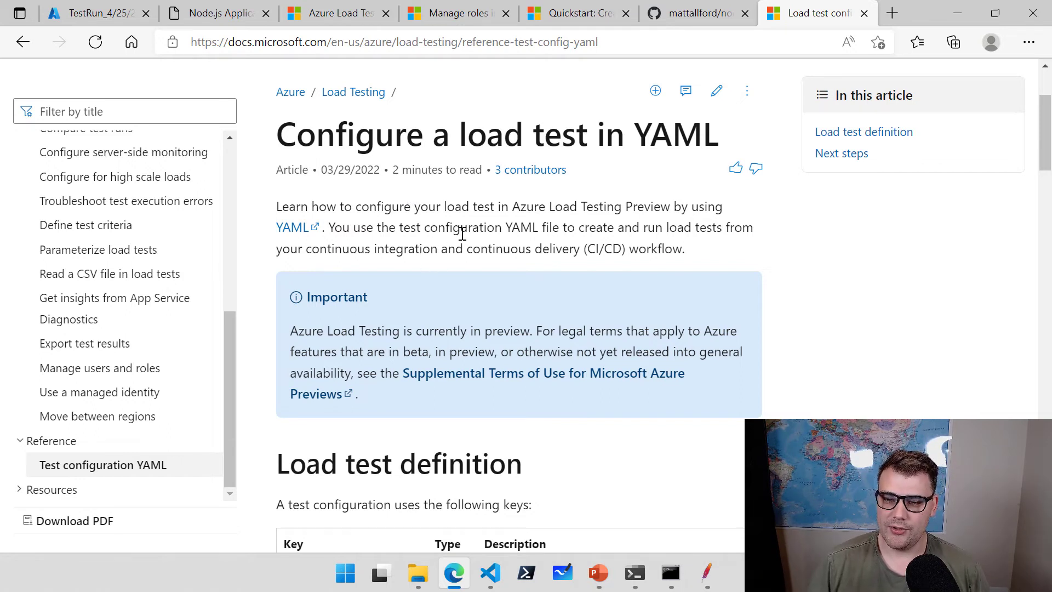
{"action": "left_click_drag", "start_coordinate": [453, 231], "coordinate": [562, 231]}
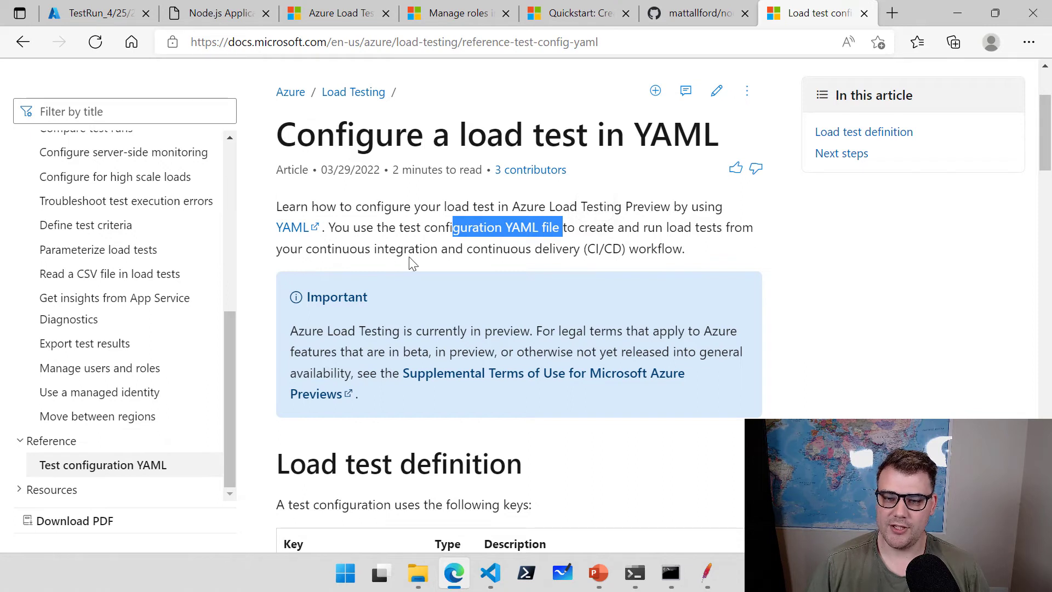
{"action": "left_click", "coordinate": [527, 260]}
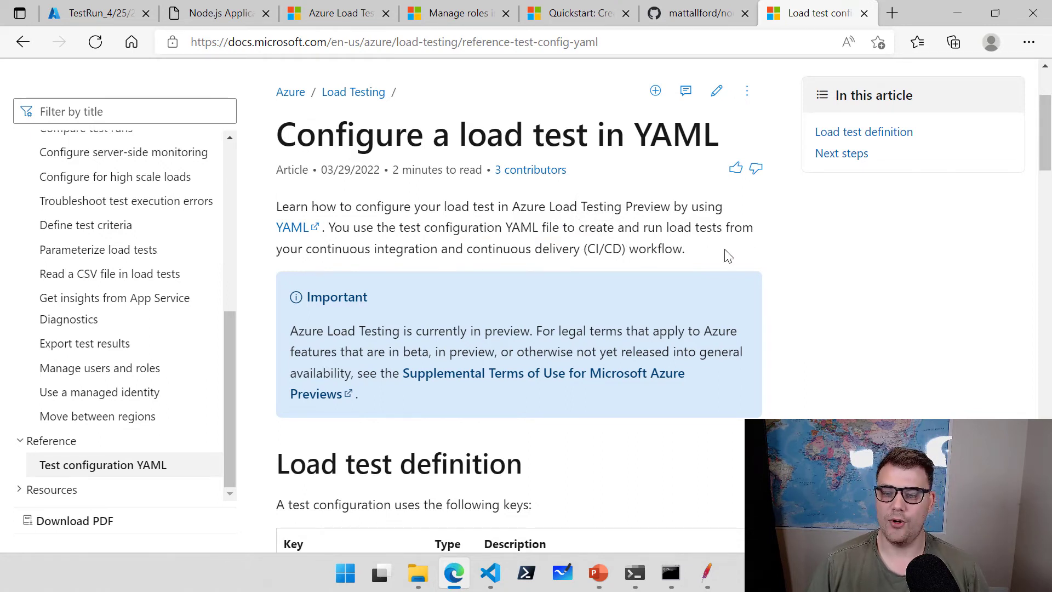
{"action": "scroll", "coordinate": [715, 253], "scroll_direction": "down", "scroll_amount": 5}
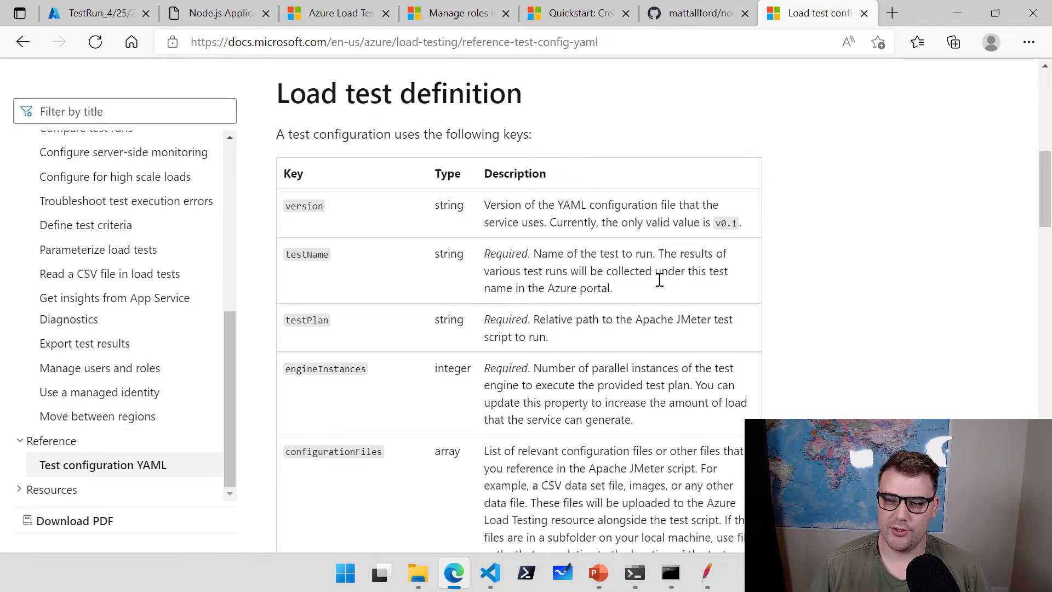
{"action": "scroll", "coordinate": [493, 230], "scroll_direction": "down", "scroll_amount": 1}
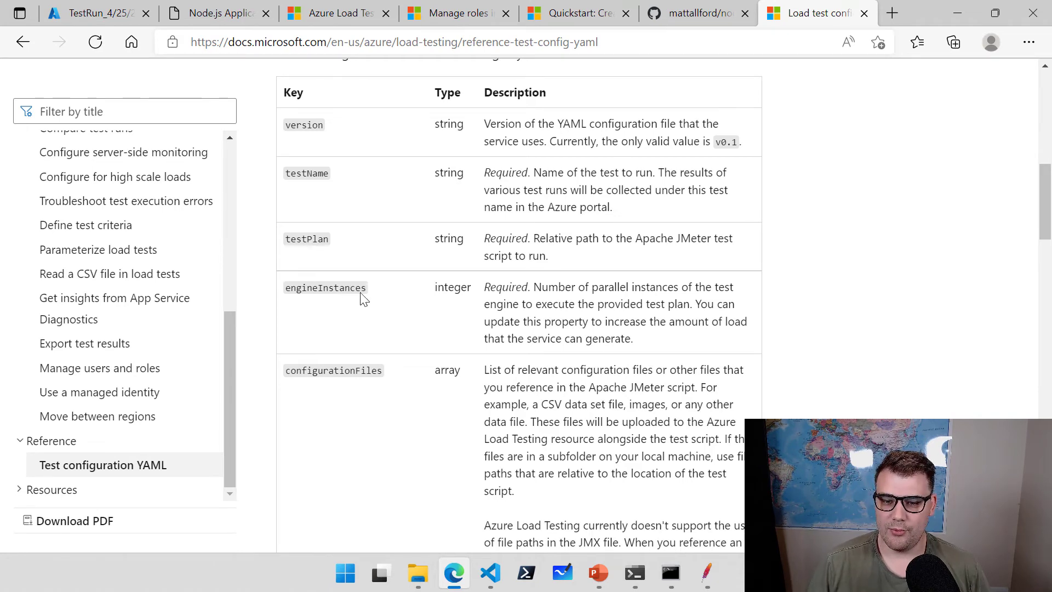
{"action": "scroll", "coordinate": [384, 298], "scroll_direction": "down", "scroll_amount": 3}
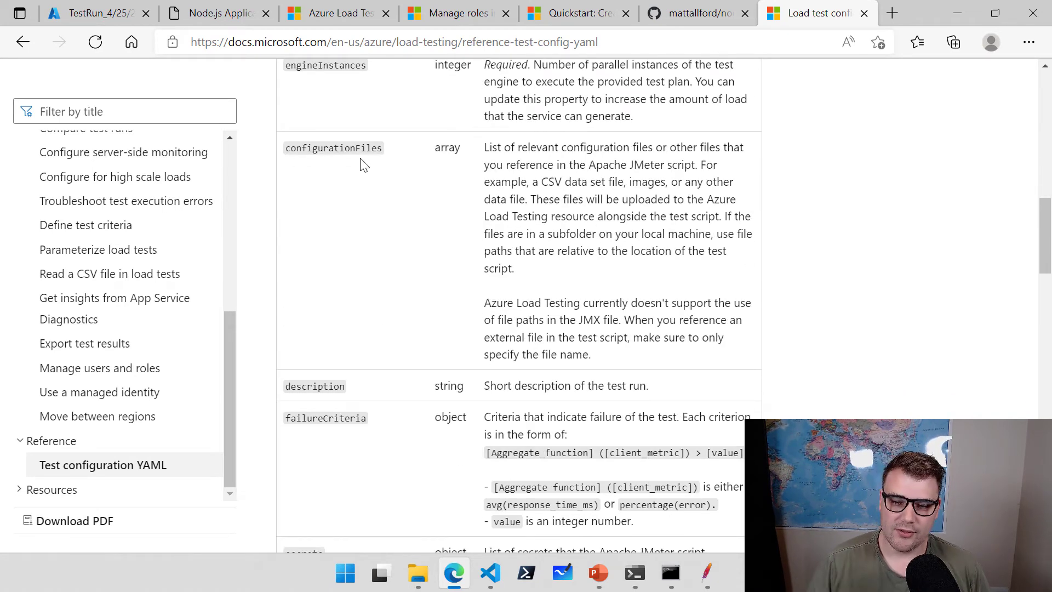
{"action": "scroll", "coordinate": [365, 170], "scroll_direction": "down", "scroll_amount": 3}
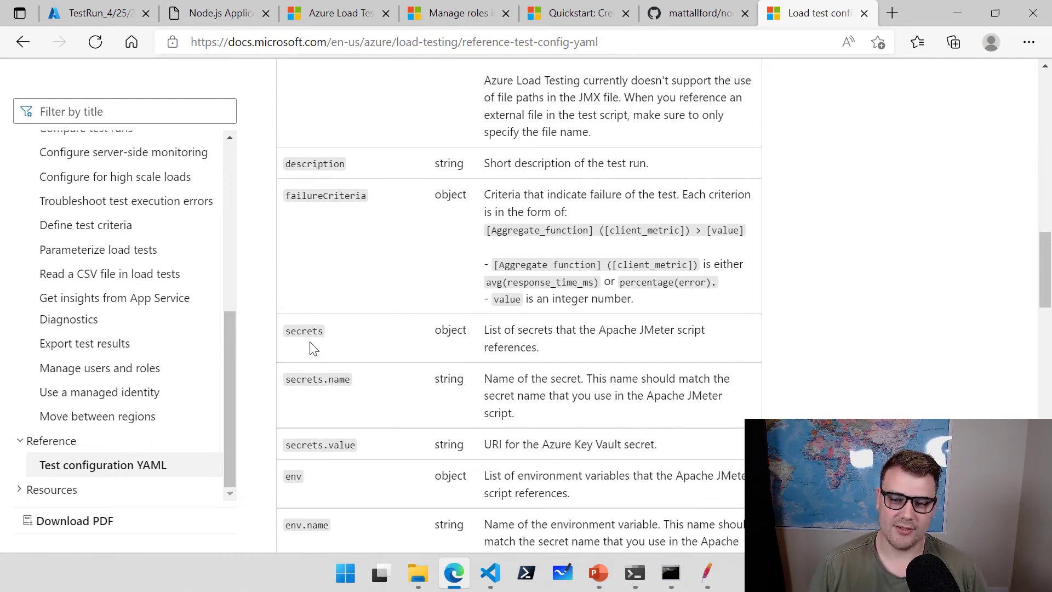
{"action": "scroll", "coordinate": [312, 348], "scroll_direction": "down", "scroll_amount": 2}
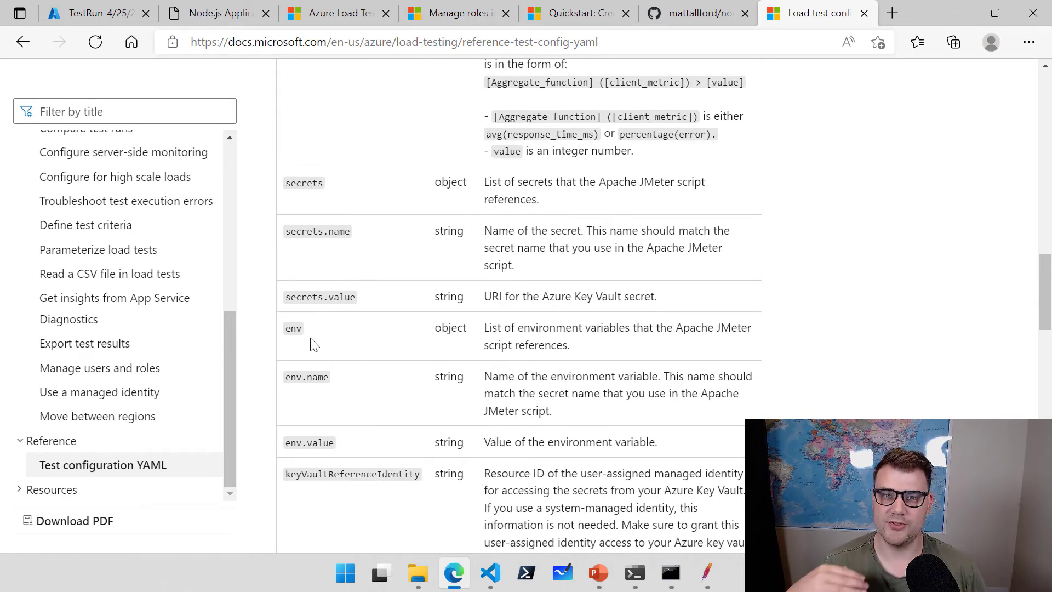
{"action": "scroll", "coordinate": [594, 416], "scroll_direction": "down", "scroll_amount": 3}
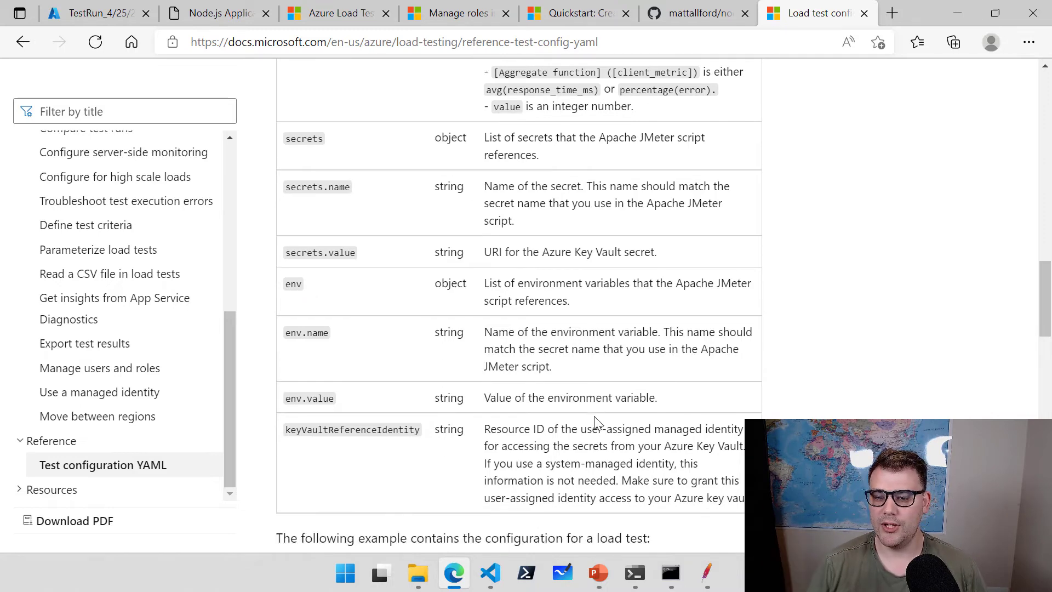
{"action": "scroll", "coordinate": [613, 308], "scroll_direction": "down", "scroll_amount": 5}
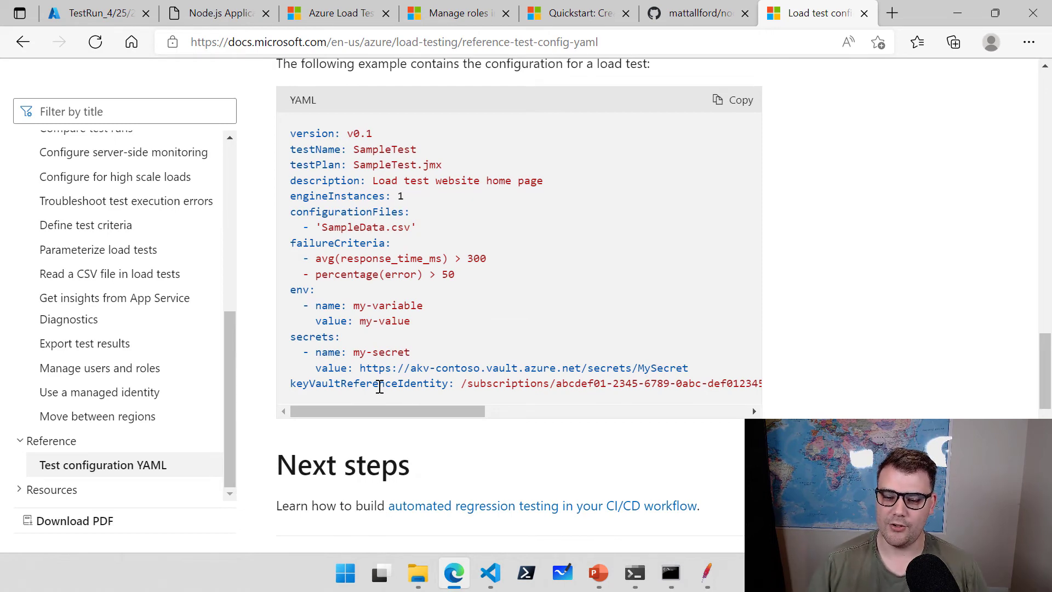
{"action": "left_click", "coordinate": [491, 573]}
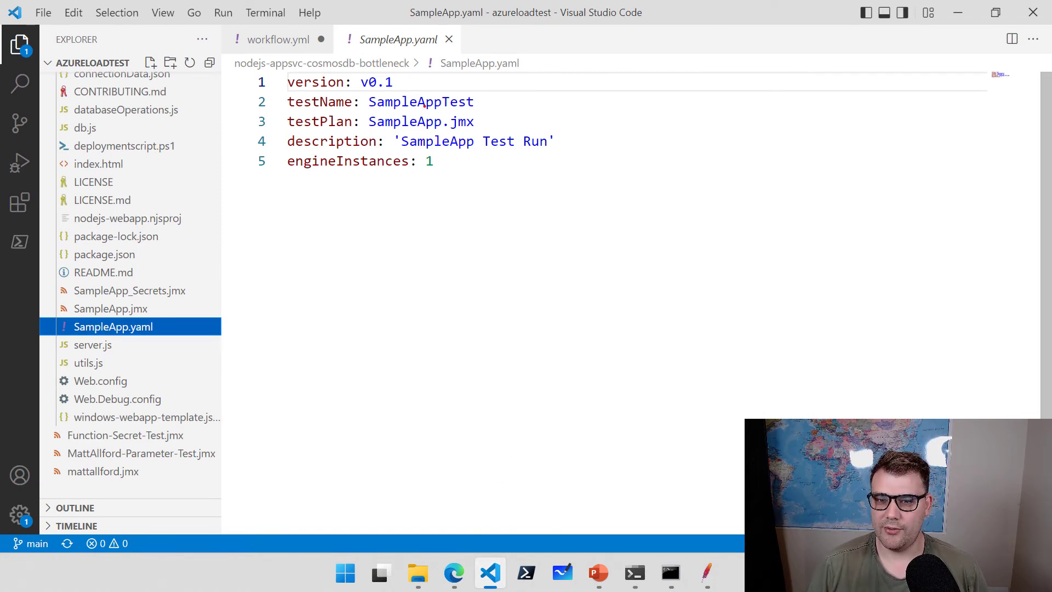
Annotate SampleApp.yaml's version, testName, testPlan, description and engineInstances values with arrows.
{"action": "left_click_drag", "start_coordinate": [401, 80], "coordinate": [519, 80]}
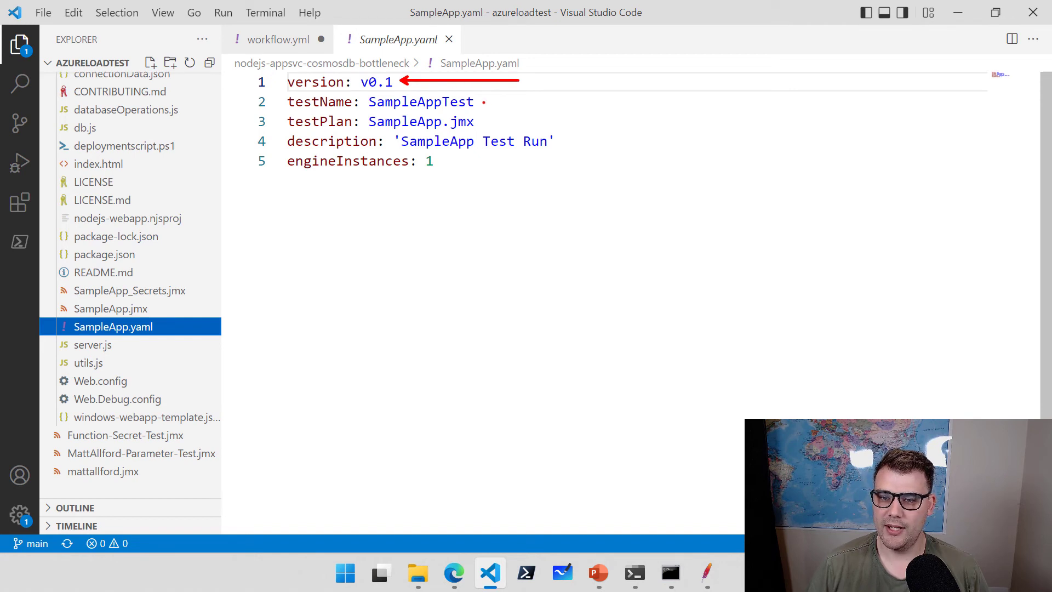
{"action": "left_click_drag", "start_coordinate": [494, 99], "coordinate": [567, 78]}
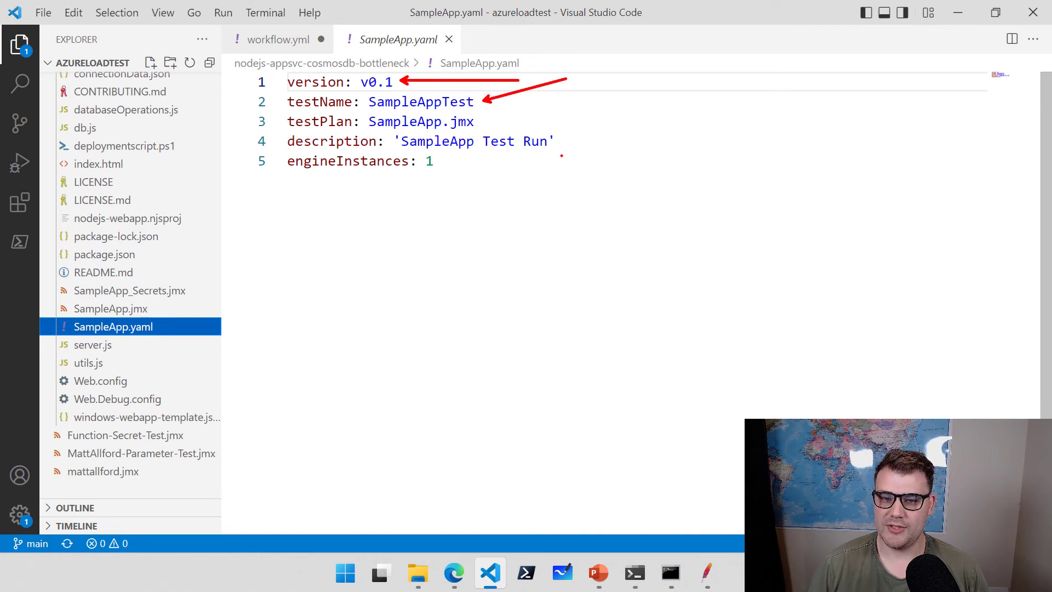
{"action": "left_click_drag", "start_coordinate": [482, 120], "coordinate": [578, 93]}
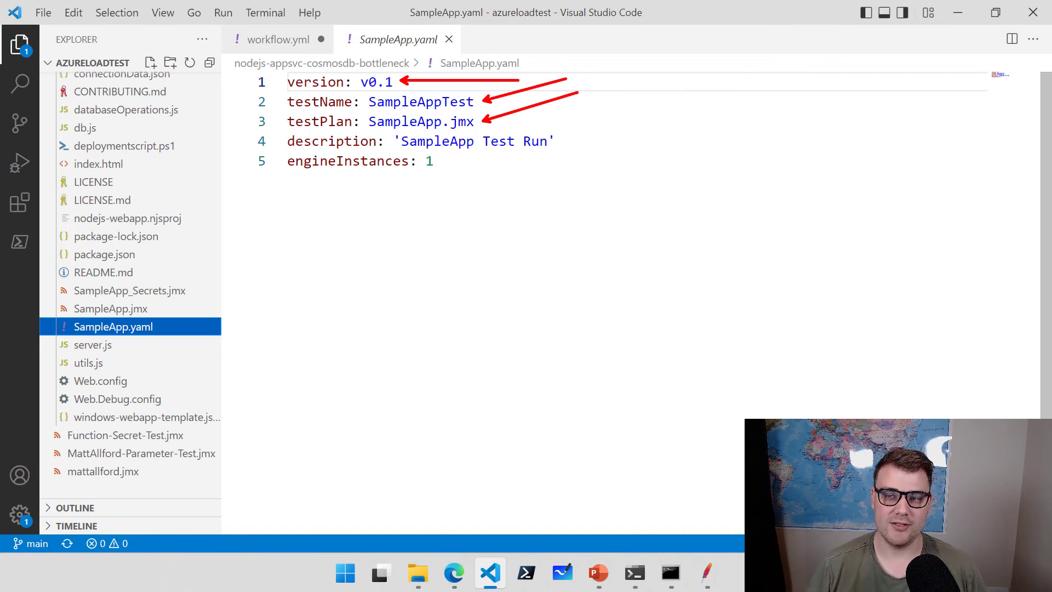
{"action": "left_click_drag", "start_coordinate": [558, 141], "coordinate": [620, 121]}
{"action": "left_click_drag", "start_coordinate": [449, 162], "coordinate": [526, 195]}
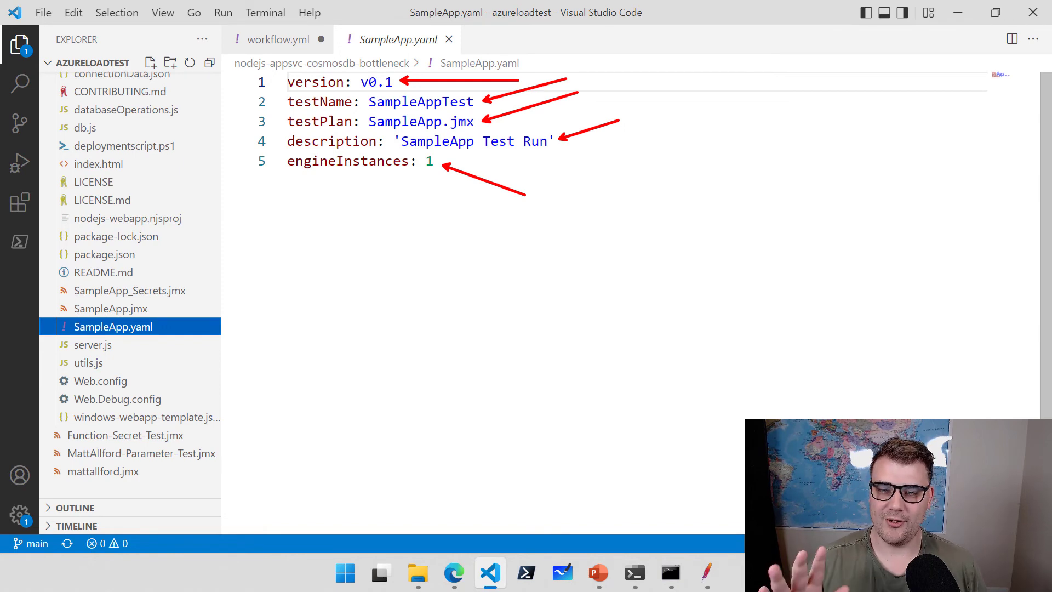
{"action": "key", "text": "Escape"}
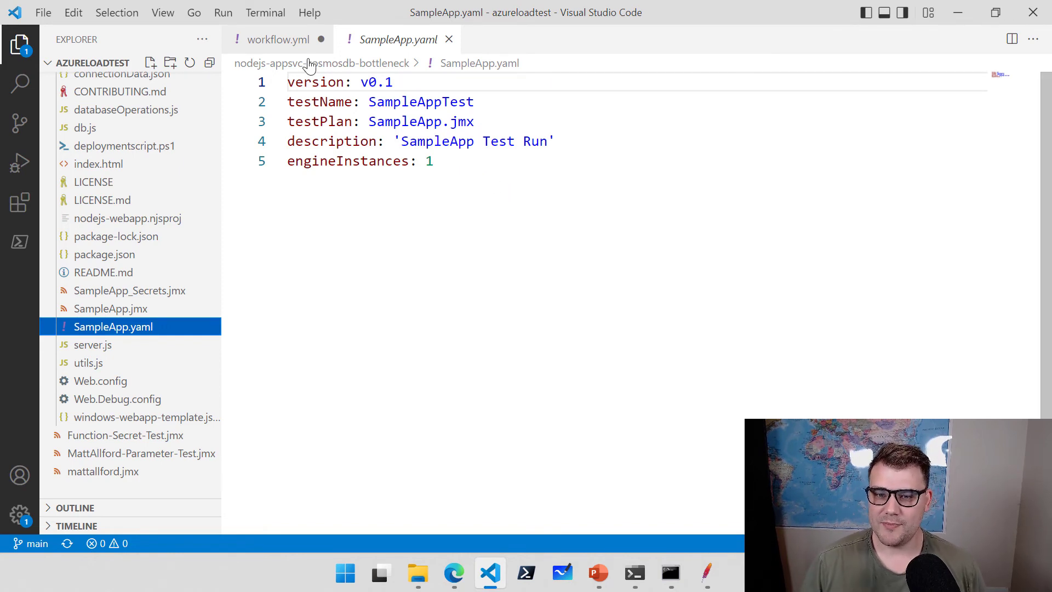
Return to workflow.yml at its env block and save it.
{"action": "left_click", "coordinate": [283, 44]}
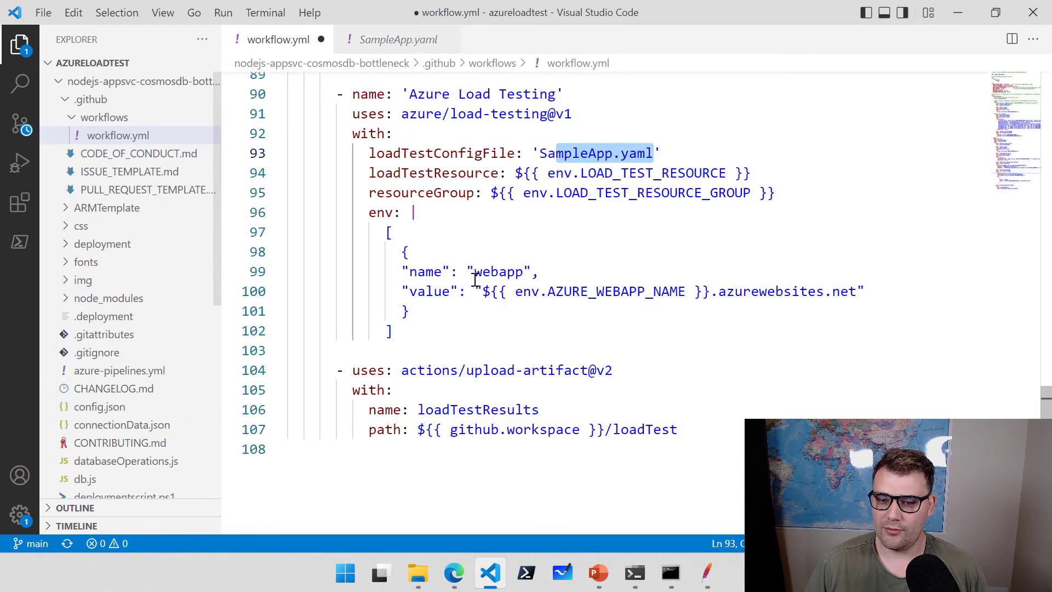
{"action": "scroll", "coordinate": [472, 275], "scroll_direction": "up", "scroll_amount": 20}
{"action": "scroll", "coordinate": [473, 276], "scroll_direction": "up", "scroll_amount": 1}
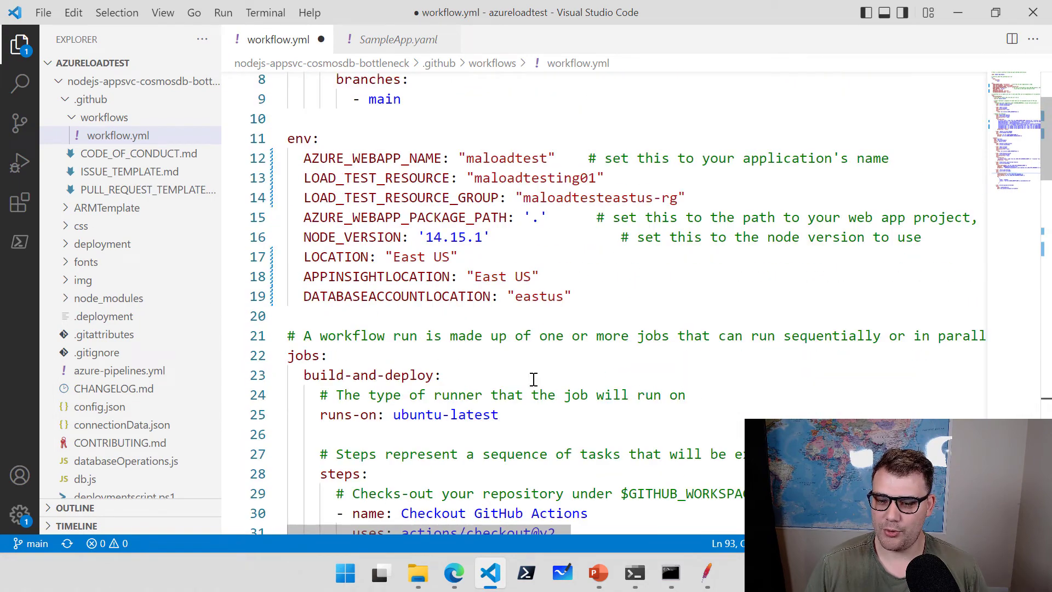
{"action": "left_click", "coordinate": [542, 259]}
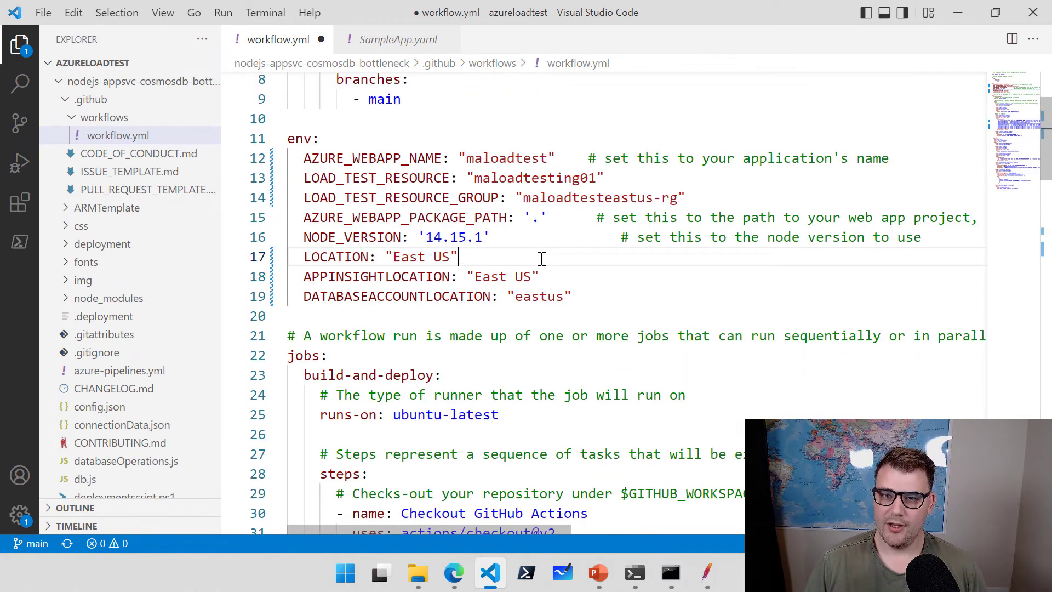
{"action": "key", "text": "ctrl+s"}
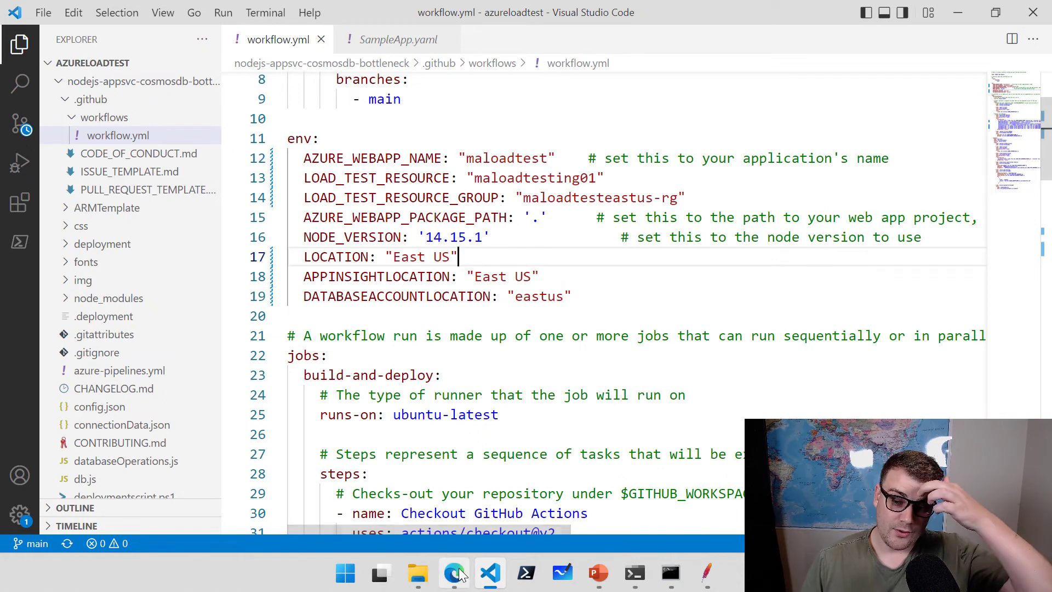
In GitHub, enable workflows on the forked repo and open the Sample App deploy workflow.
{"action": "left_click", "coordinate": [458, 572]}
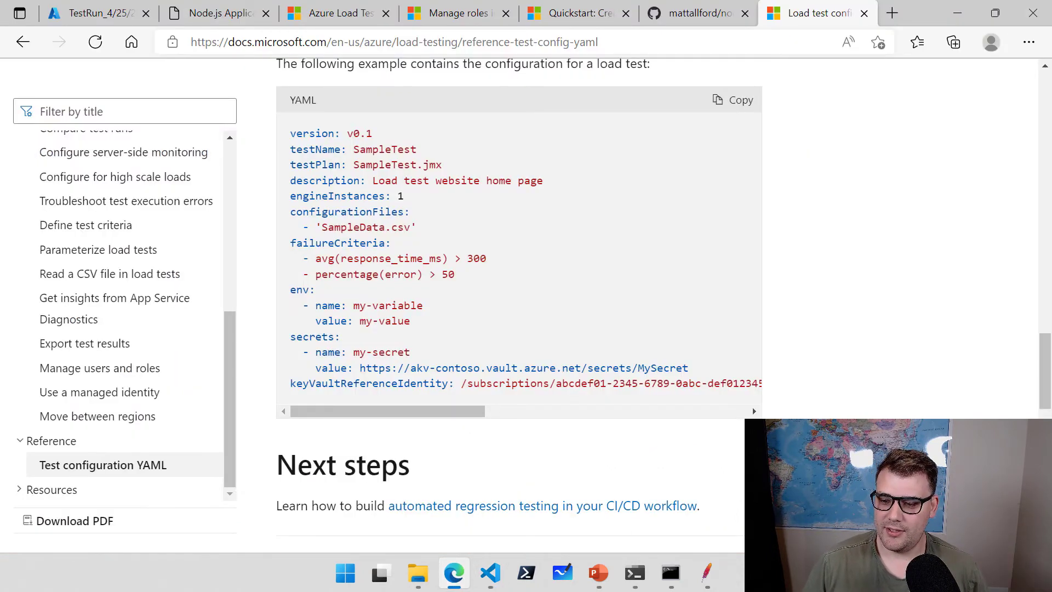
{"action": "left_click", "coordinate": [703, 14]}
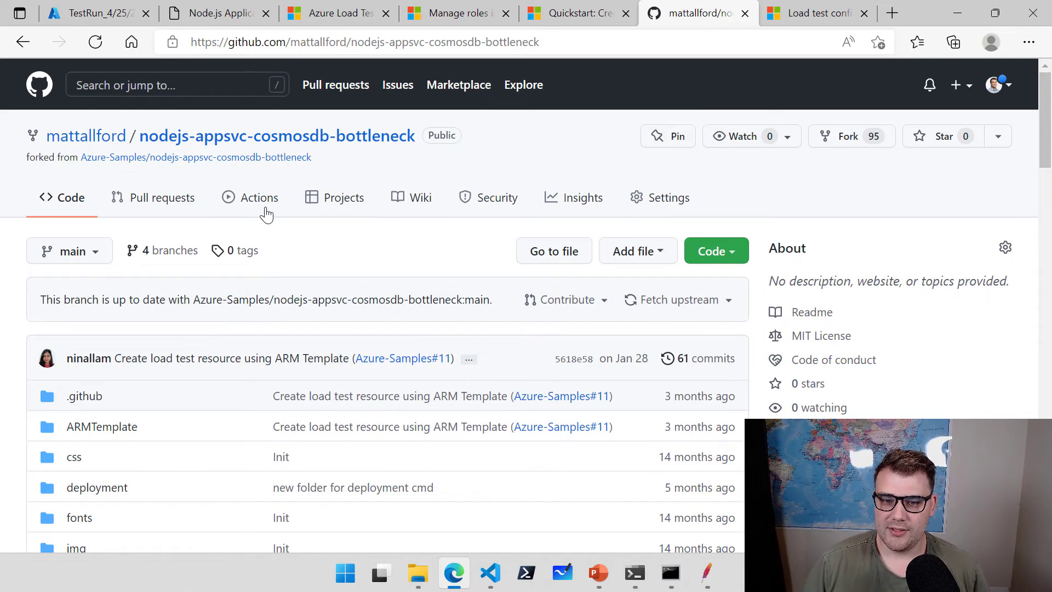
{"action": "left_click", "coordinate": [260, 205]}
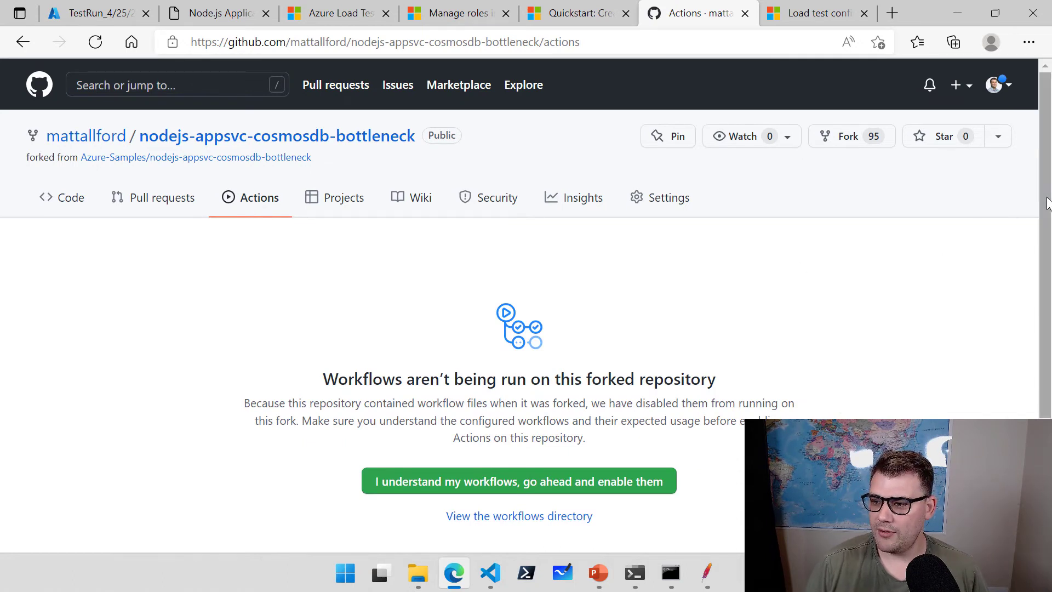
{"action": "left_click_drag", "start_coordinate": [1048, 203], "coordinate": [1044, 267]}
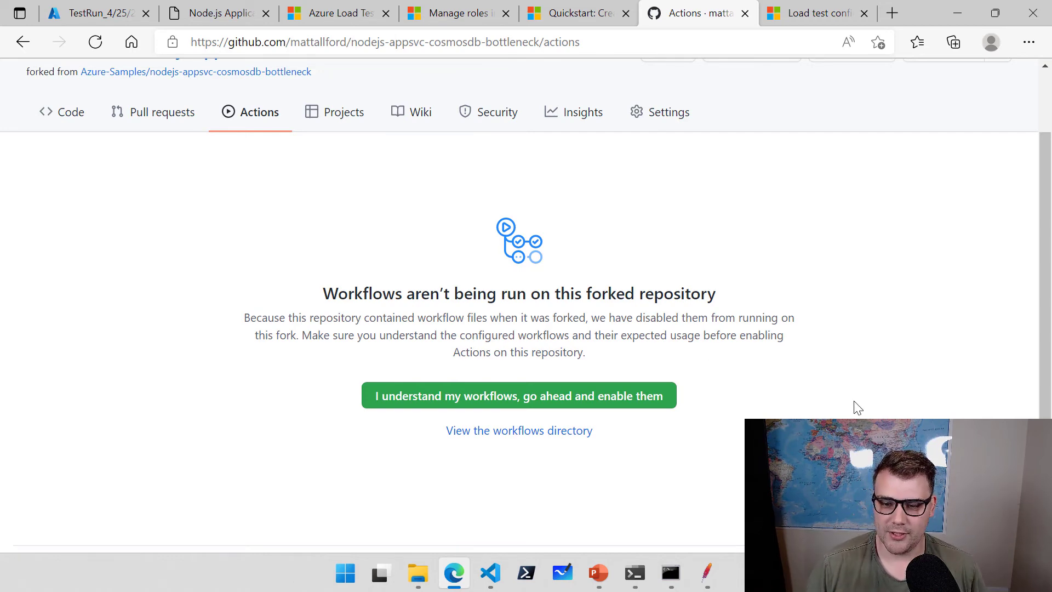
{"action": "left_click", "coordinate": [589, 400]}
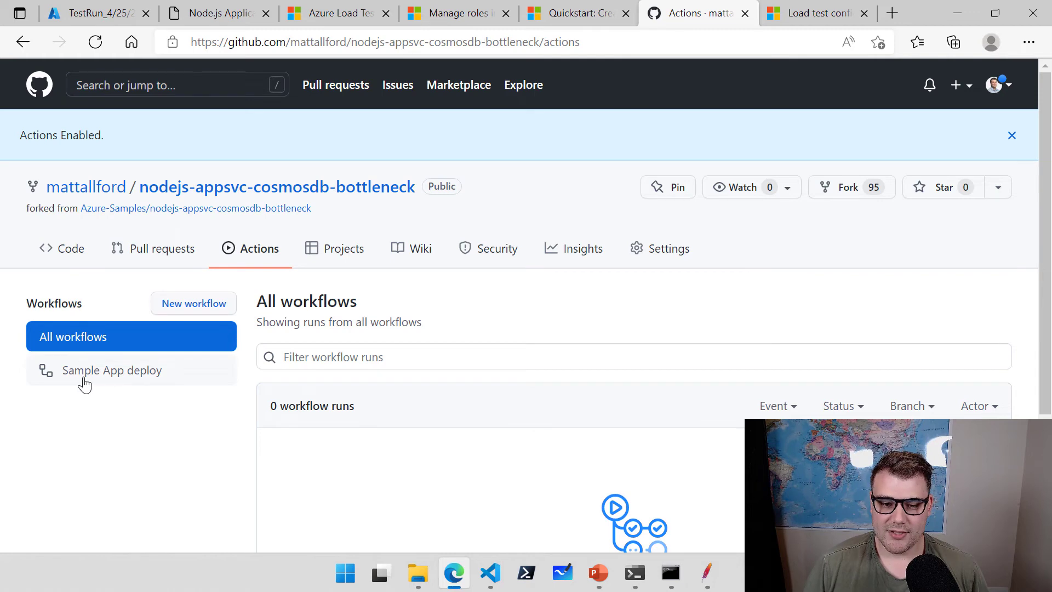
{"action": "left_click", "coordinate": [123, 379]}
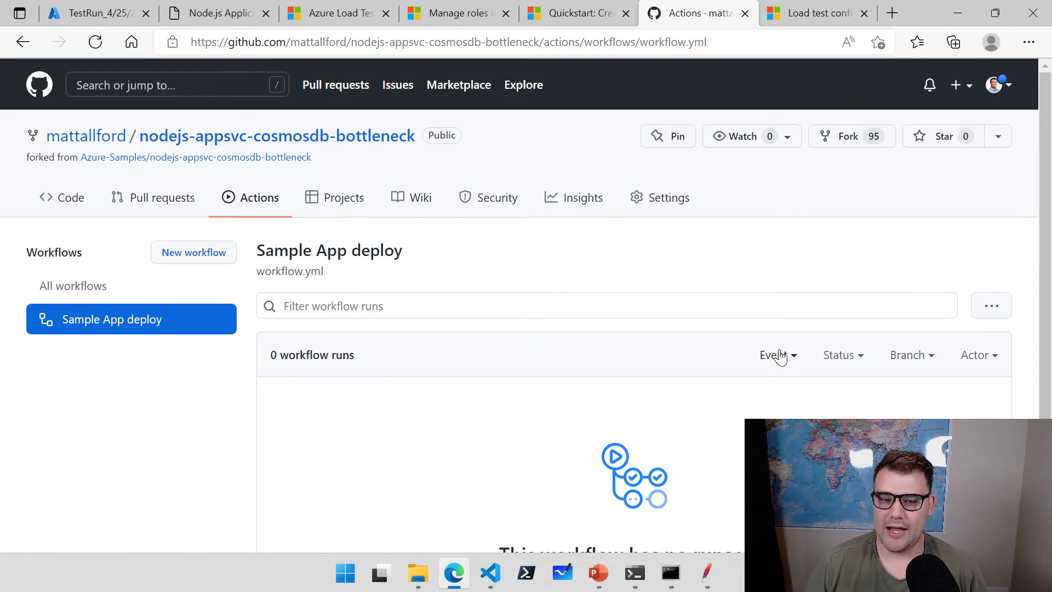
Start a new repository secret from the repo's Settings > Secrets > Actions page.
{"action": "left_click", "coordinate": [678, 202]}
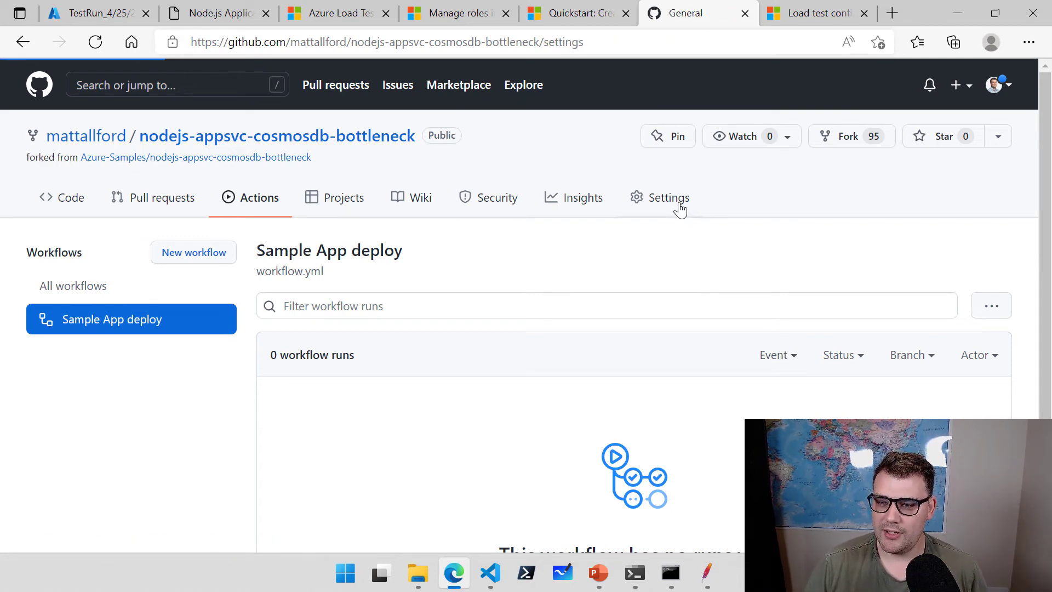
{"action": "scroll", "coordinate": [192, 379], "scroll_direction": "down", "scroll_amount": 5}
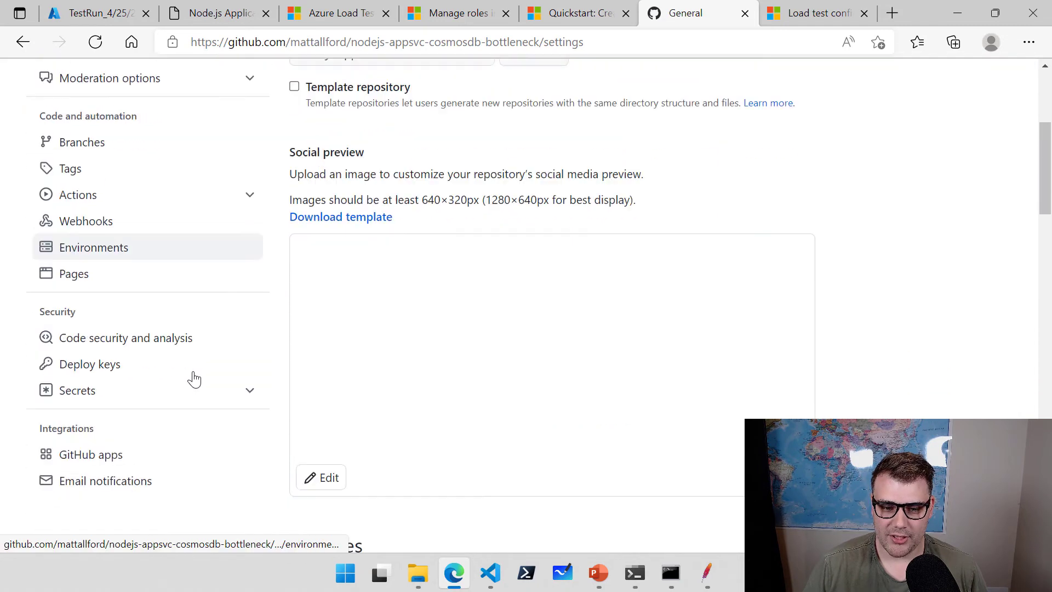
{"action": "left_click", "coordinate": [252, 364]}
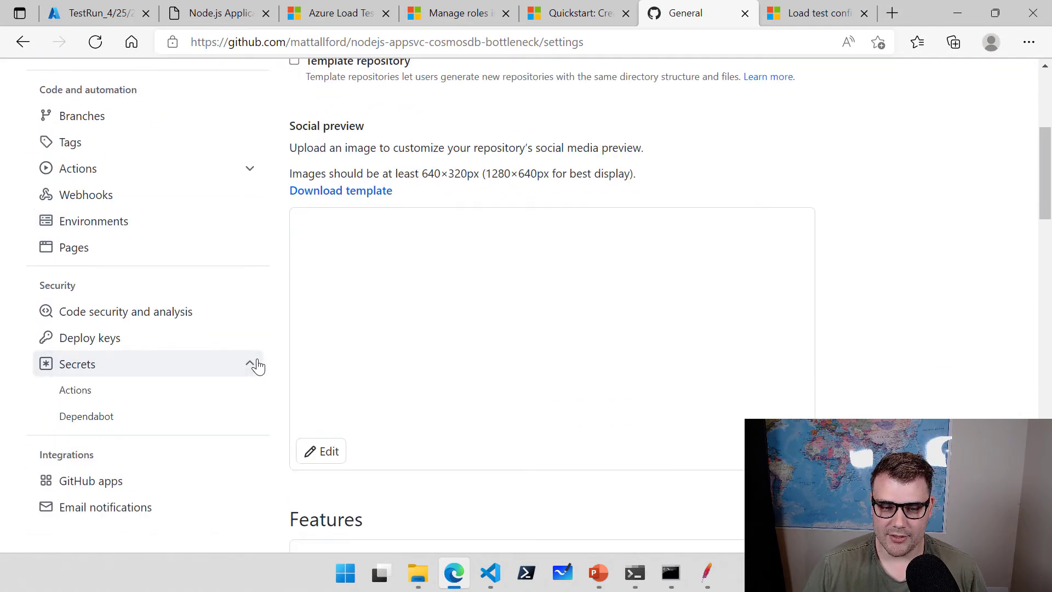
{"action": "left_click", "coordinate": [91, 392]}
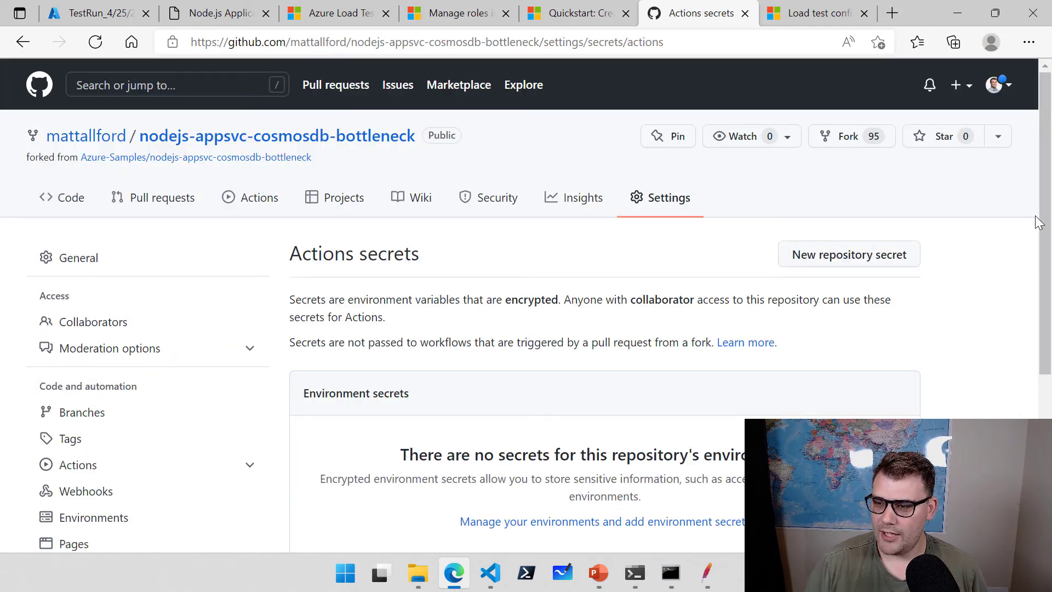
{"action": "mouse_move", "coordinate": [1043, 222]}
{"action": "left_mouse_down"}
{"action": "mouse_move", "coordinate": [1042, 381]}
{"action": "mouse_move", "coordinate": [1043, 208]}
{"action": "left_mouse_up"}
{"action": "left_click", "coordinate": [871, 216]}
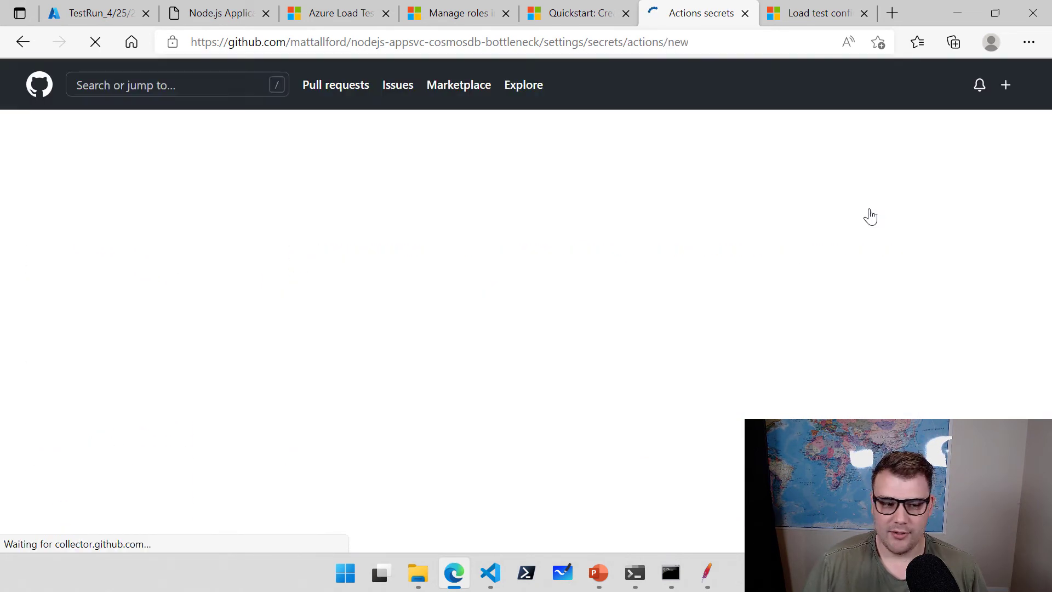
Copy AZURE_CREDENTIALS from workflow.yml and paste it as the secret name.
{"action": "left_click", "coordinate": [490, 573]}
{"action": "scroll", "coordinate": [675, 463], "scroll_direction": "down", "scroll_amount": 12}
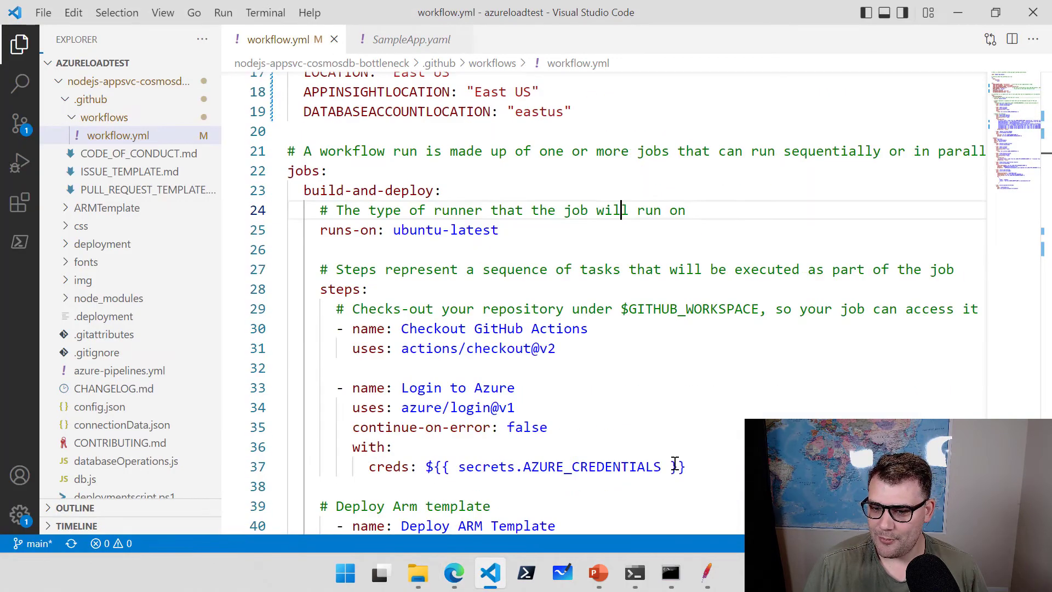
{"action": "scroll", "coordinate": [675, 463], "scroll_direction": "up", "scroll_amount": 5}
{"action": "scroll", "coordinate": [675, 464], "scroll_direction": "up", "scroll_amount": 1}
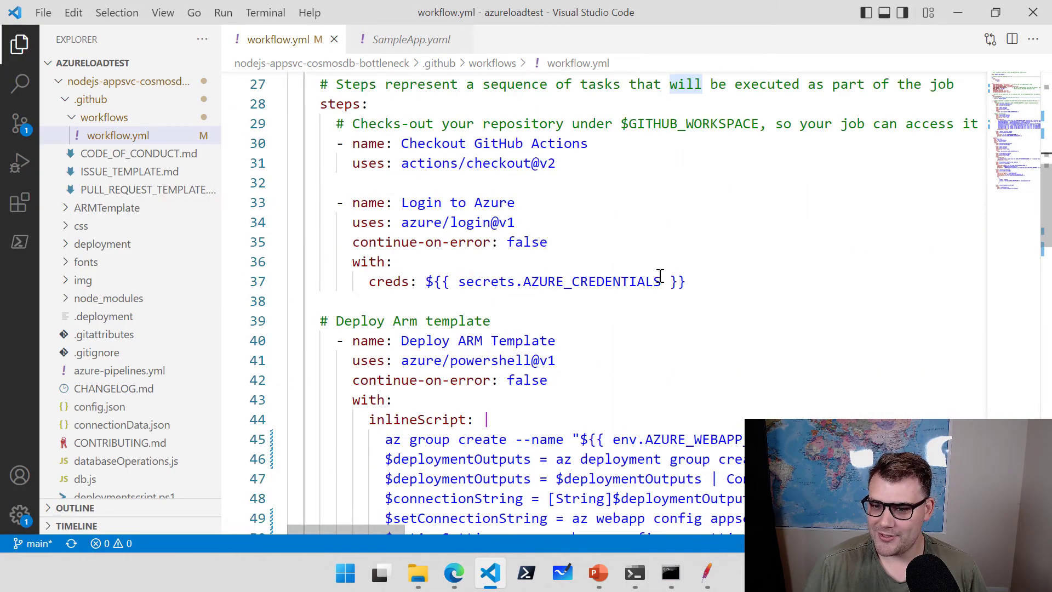
{"action": "left_click_drag", "start_coordinate": [662, 282], "coordinate": [525, 285]}
{"action": "key", "text": "ctrl+c"}
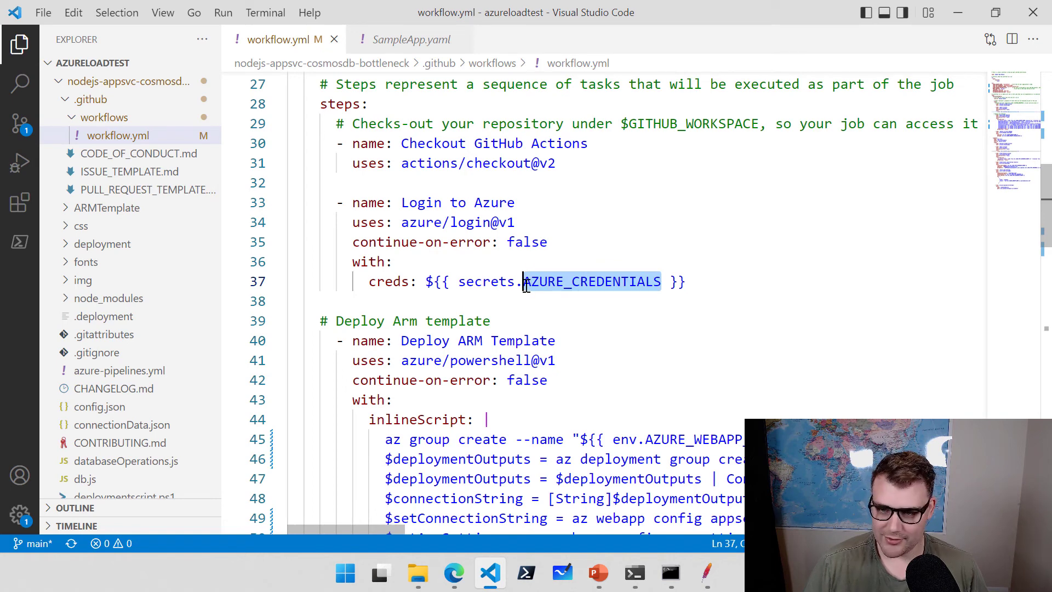
{"action": "left_click", "coordinate": [454, 573]}
{"action": "left_click", "coordinate": [374, 321]}
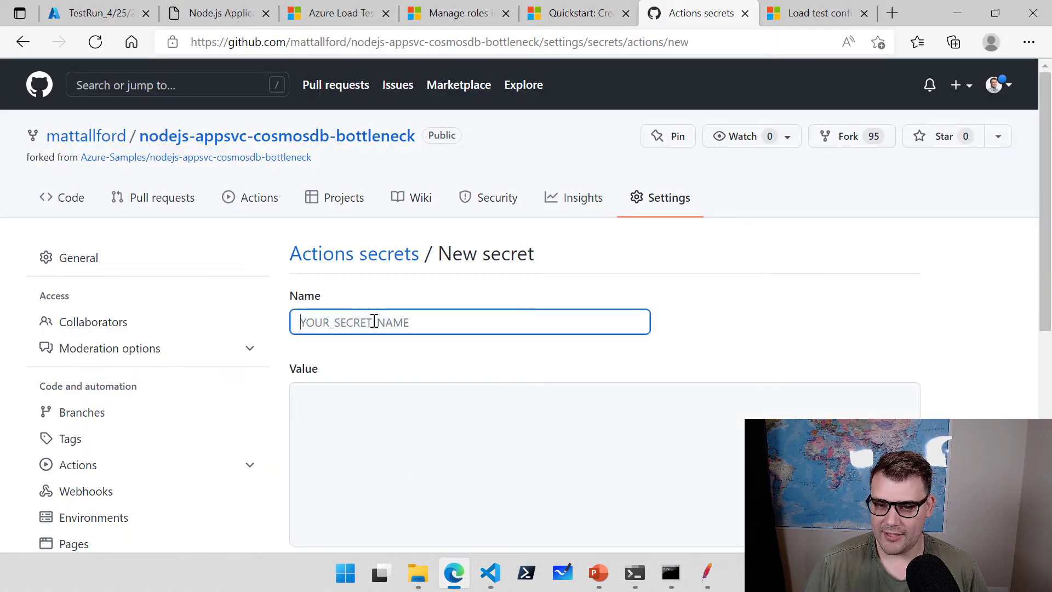
{"action": "key", "text": "ctrl+v"}
{"action": "left_click", "coordinate": [431, 410]}
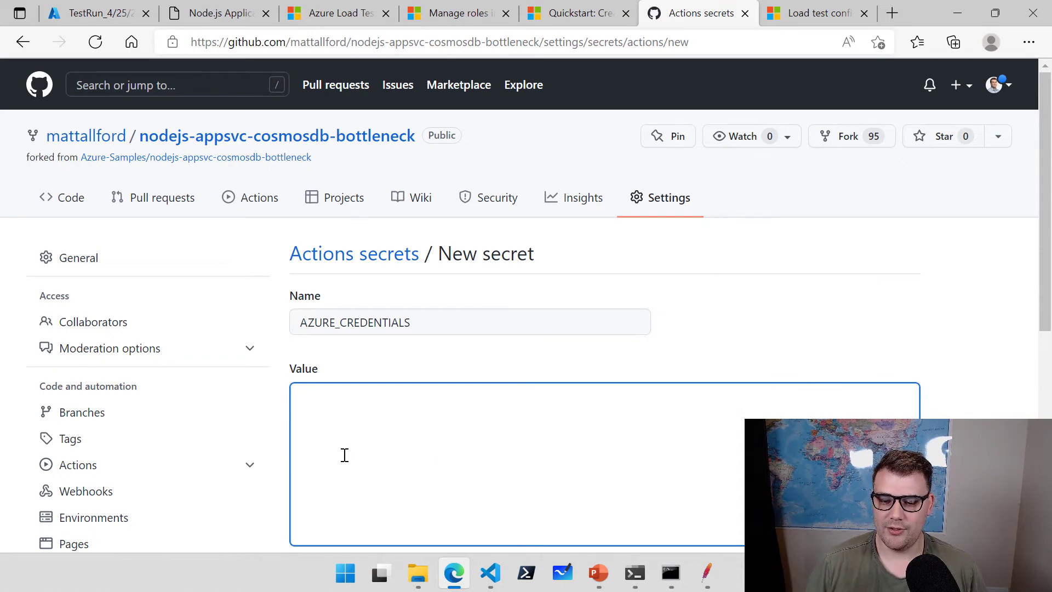
Open VS Code's terminal, clear it with cls, and enlarge the panel.
{"action": "left_click", "coordinate": [491, 573]}
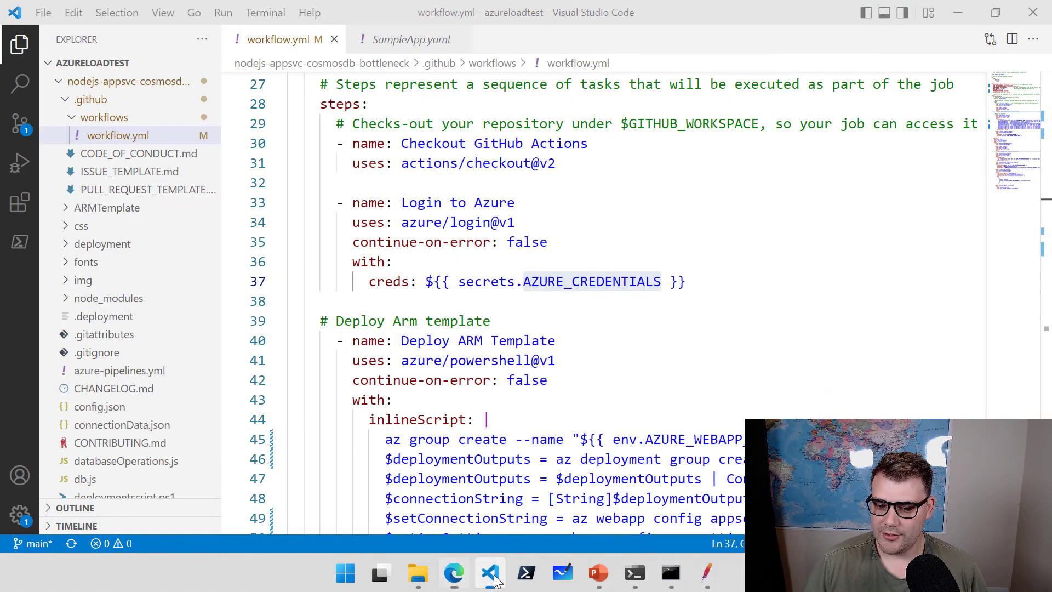
{"action": "left_click", "coordinate": [630, 328]}
{"action": "key", "text": "ctrl+grave"}
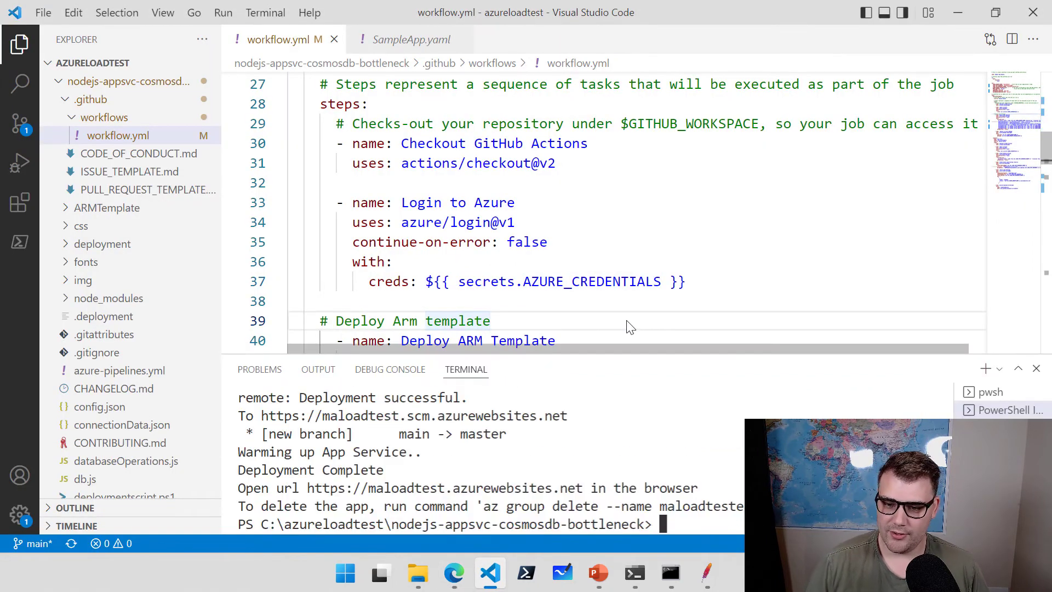
{"action": "type", "text": "cls"}
{"action": "key", "text": "Return"}
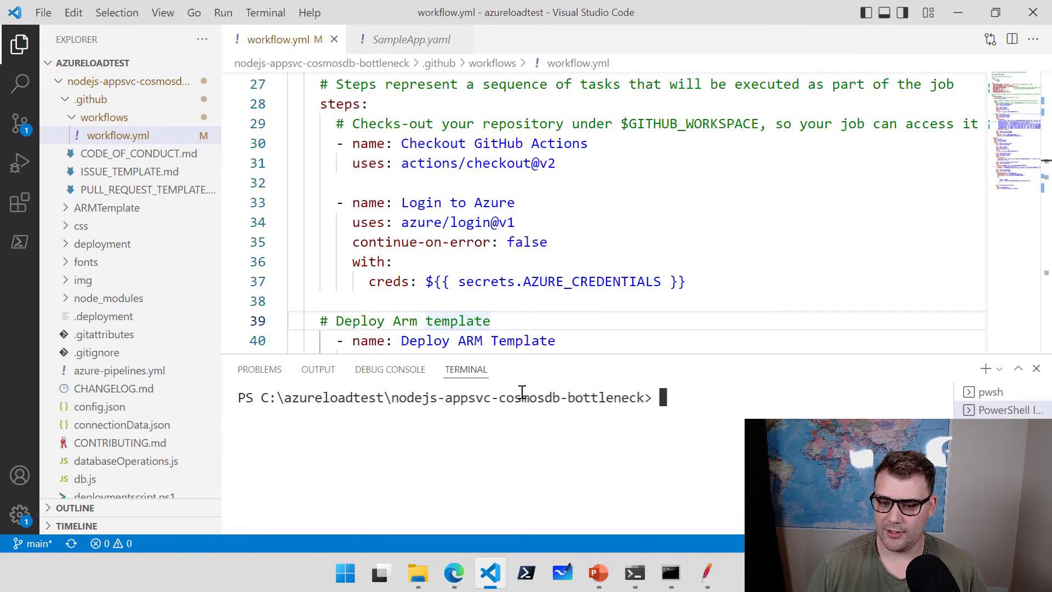
{"action": "left_click_drag", "start_coordinate": [520, 353], "coordinate": [523, 217]}
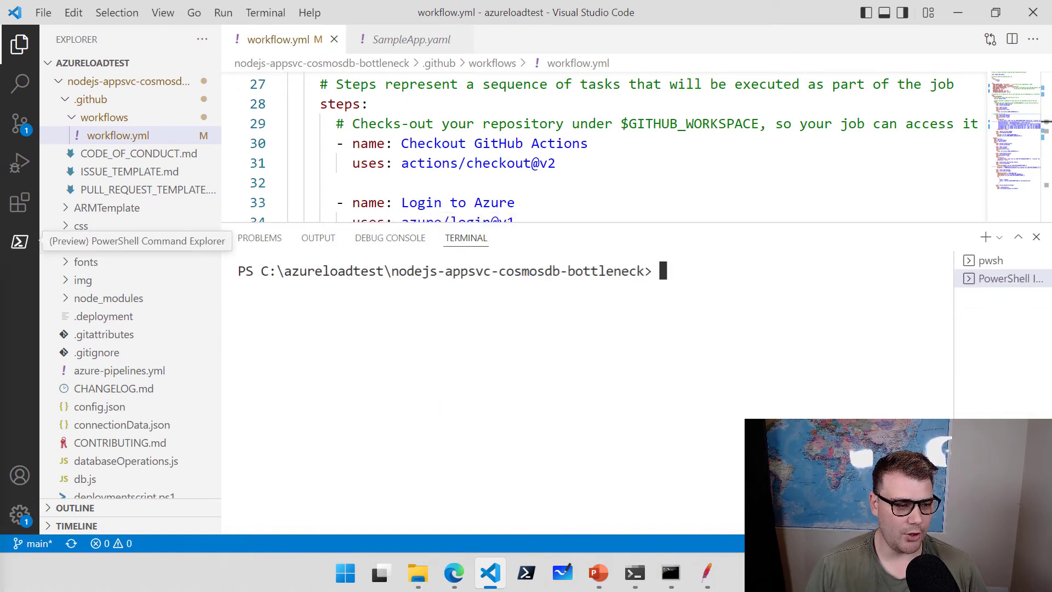
Run az account set --subscription, then paste the az ad sp create-for-rbac command.
{"action": "type", "text": "Az account set --subscription 8c6ccaa9-9f43-4f74-a91e-12a9f922d72c"}
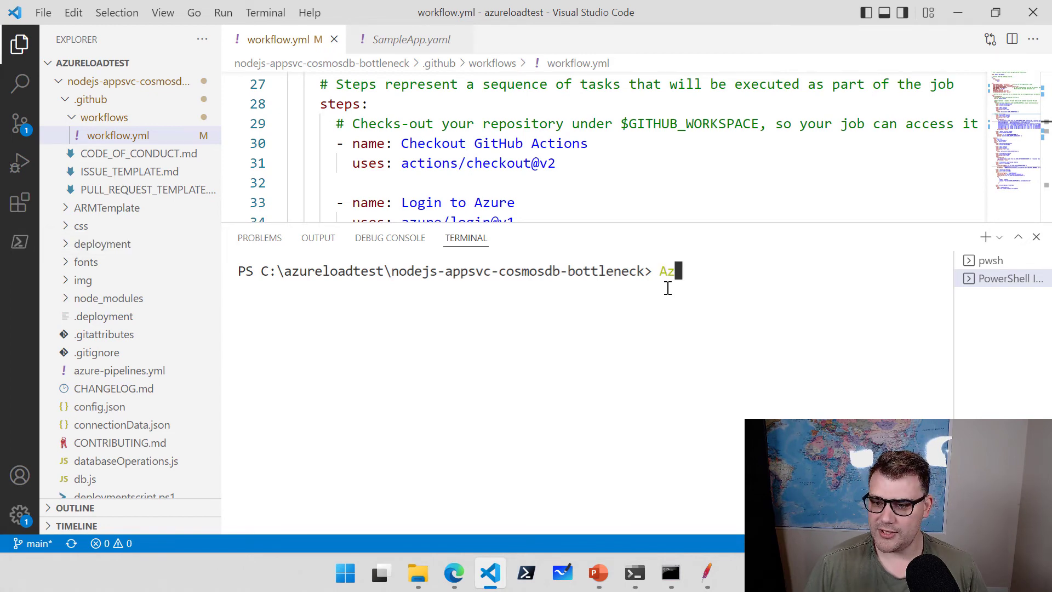
{"action": "key", "text": "Return"}
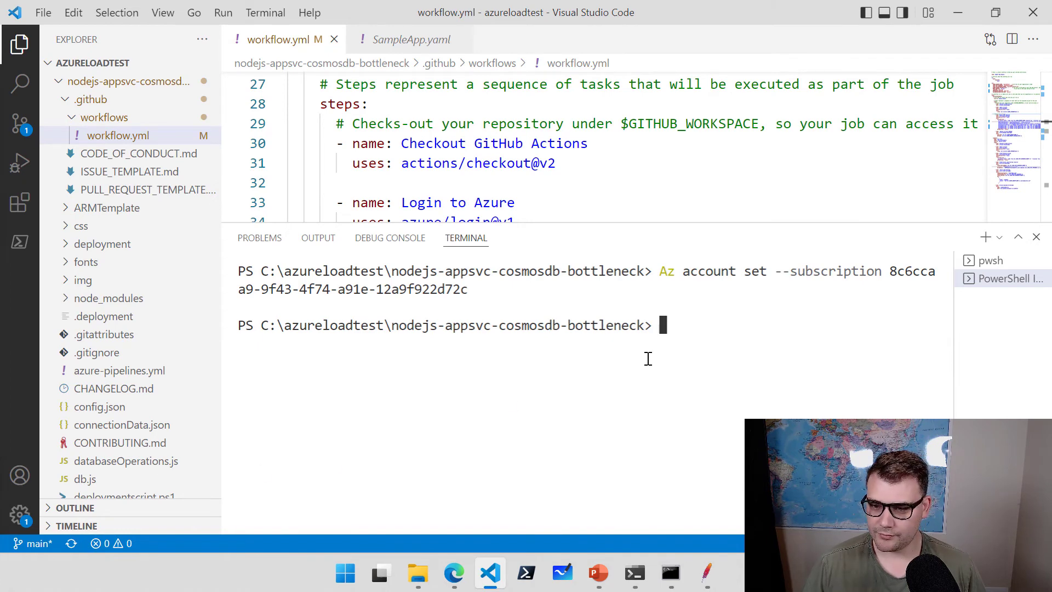
{"action": "right_click", "coordinate": [664, 334]}
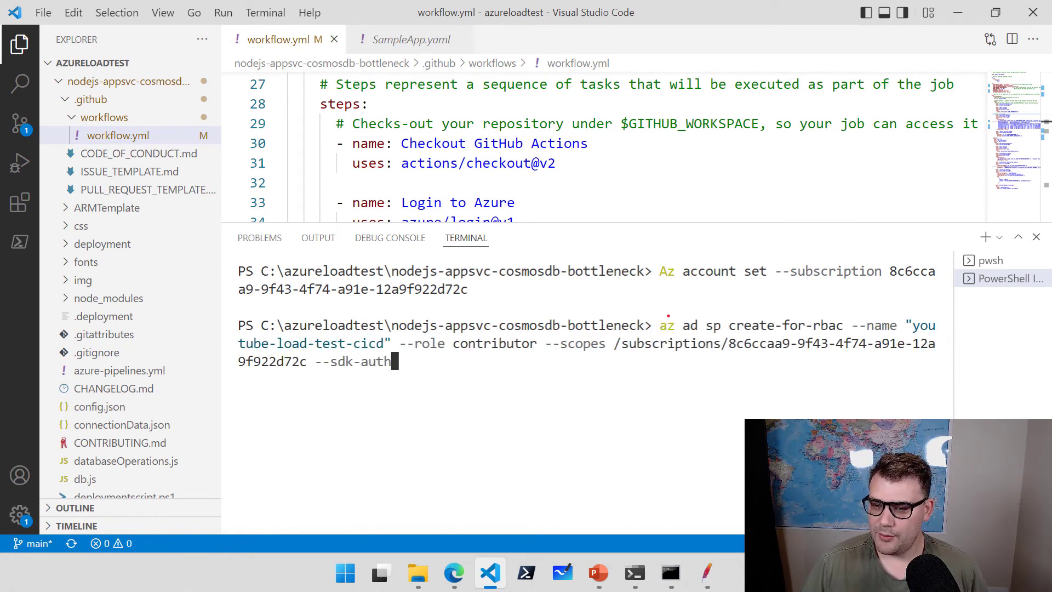
Explain the create-for-rbac arguments: --name, contributor role, subscription scope and --sdk-auth.
{"action": "mouse_move", "coordinate": [668, 315]}
{"action": "left_mouse_down"}
{"action": "mouse_move", "coordinate": [667, 284]}
{"action": "mouse_move", "coordinate": [688, 297]}
{"action": "mouse_move", "coordinate": [711, 287]}
{"action": "left_mouse_up"}
{"action": "left_click_drag", "start_coordinate": [760, 311], "coordinate": [751, 280]}
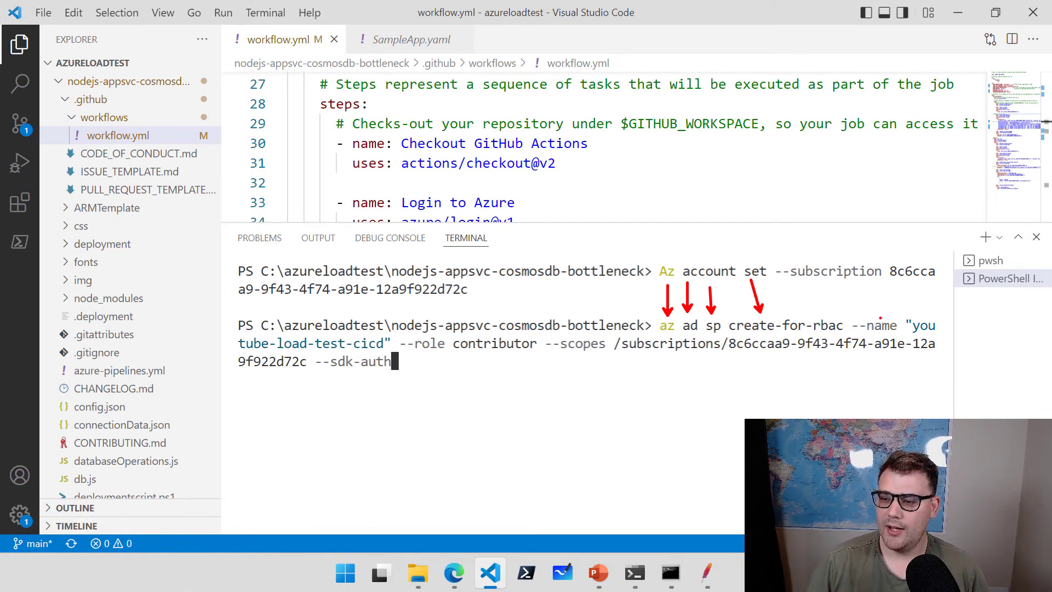
{"action": "left_click_drag", "start_coordinate": [880, 318], "coordinate": [873, 292]}
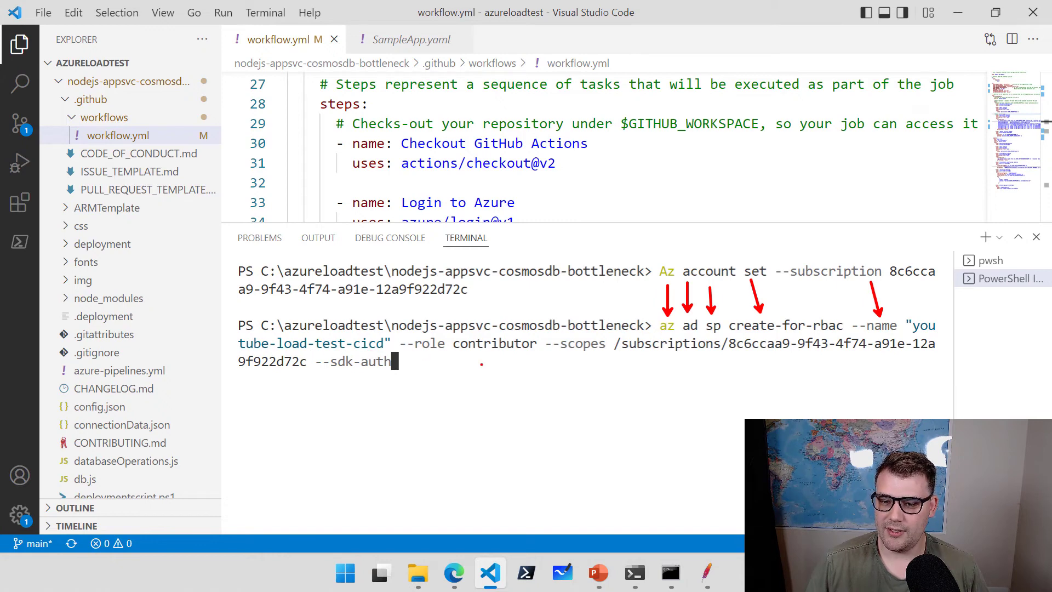
{"action": "left_click_drag", "start_coordinate": [471, 358], "coordinate": [477, 398]}
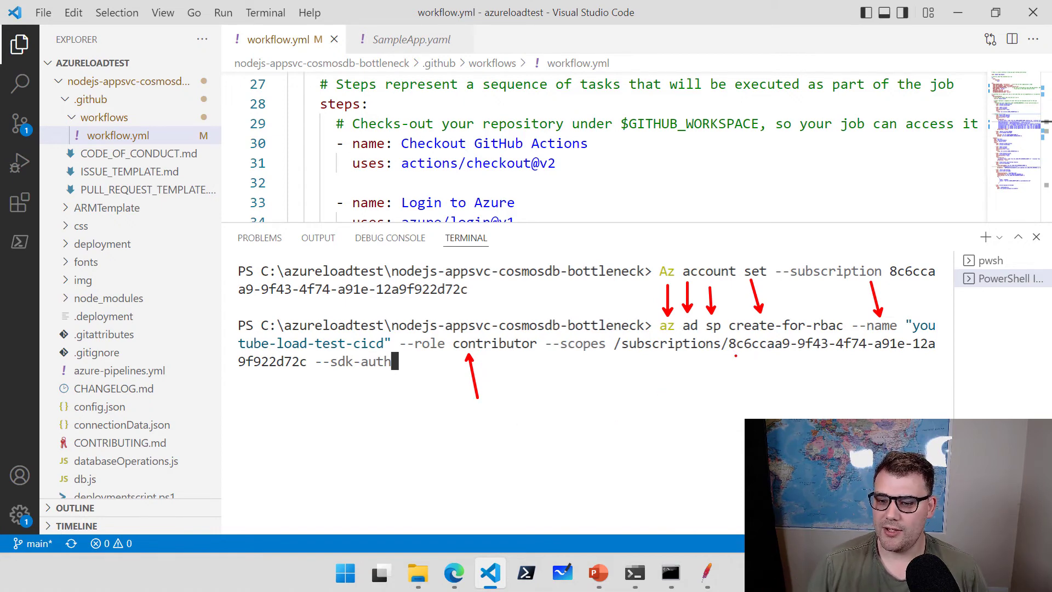
{"action": "left_click_drag", "start_coordinate": [736, 356], "coordinate": [736, 412]}
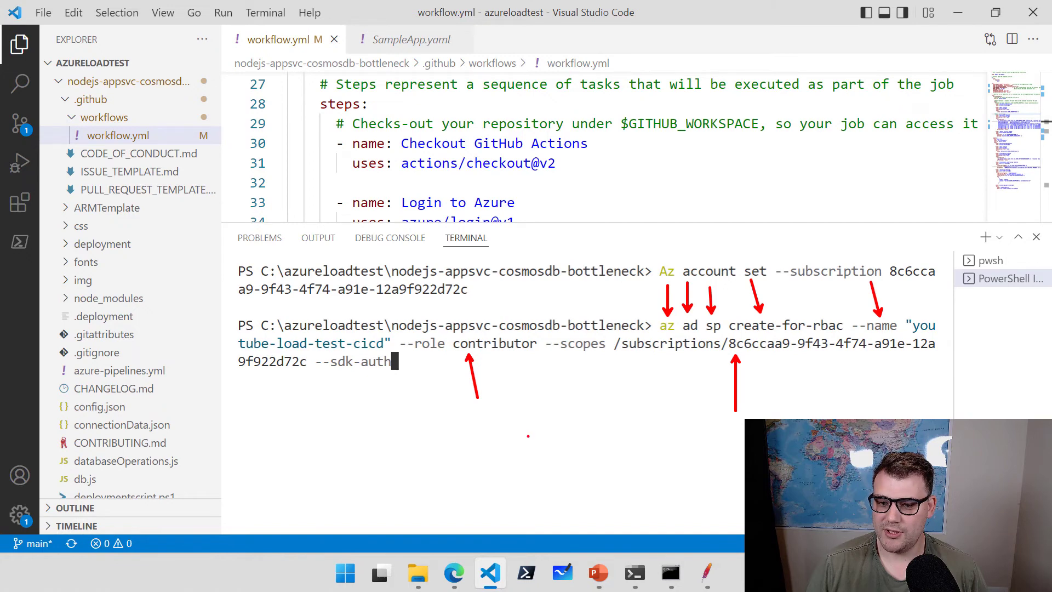
{"action": "left_click_drag", "start_coordinate": [354, 372], "coordinate": [362, 428]}
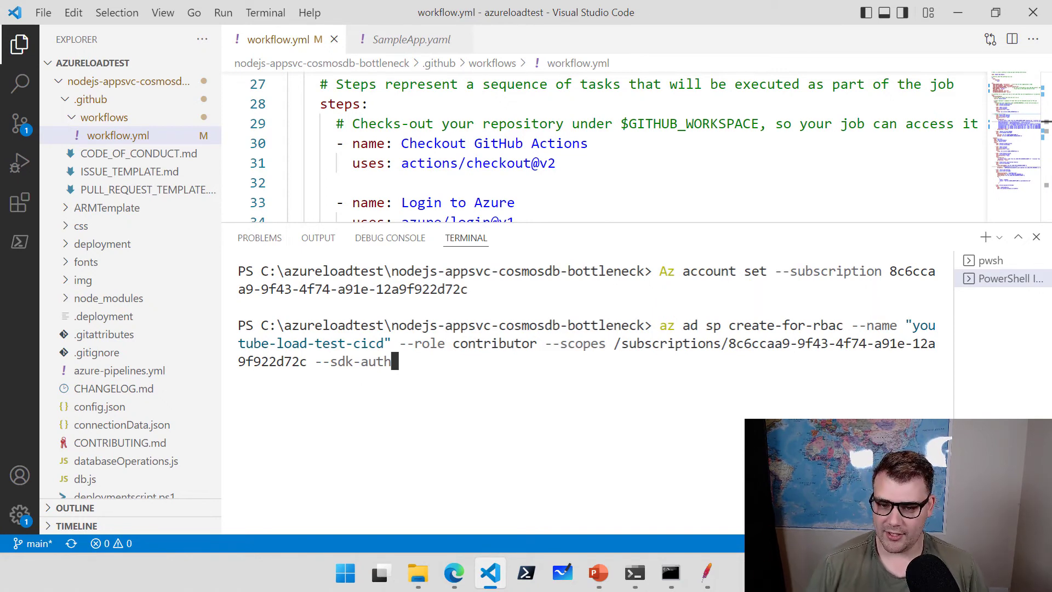
Create the service principal and copy its JSON credentials, noting clientId and clientSecret.
{"action": "key", "text": "Return"}
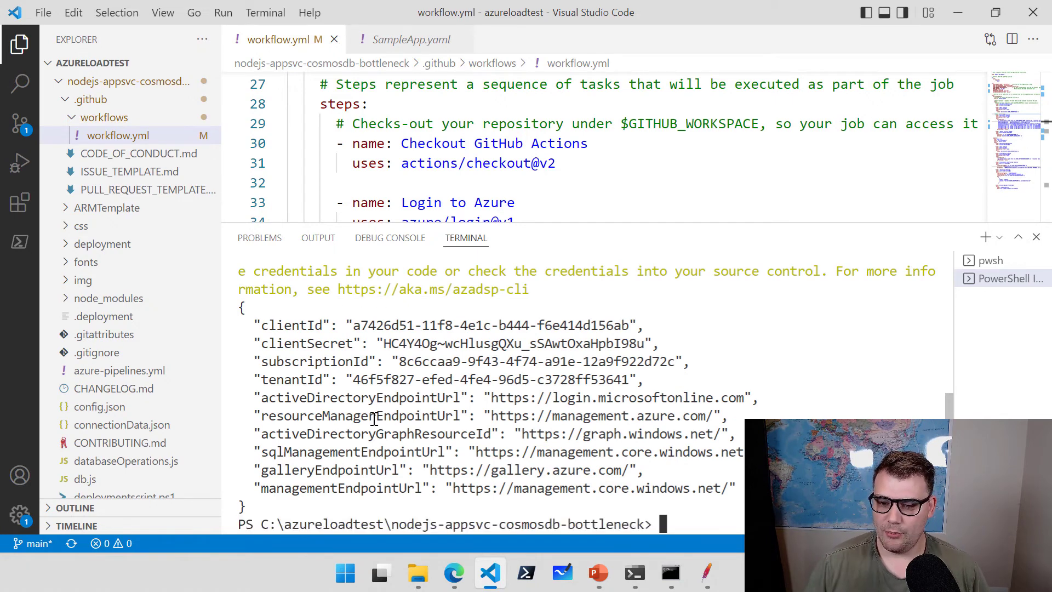
{"action": "left_click_drag", "start_coordinate": [248, 507], "coordinate": [240, 311]}
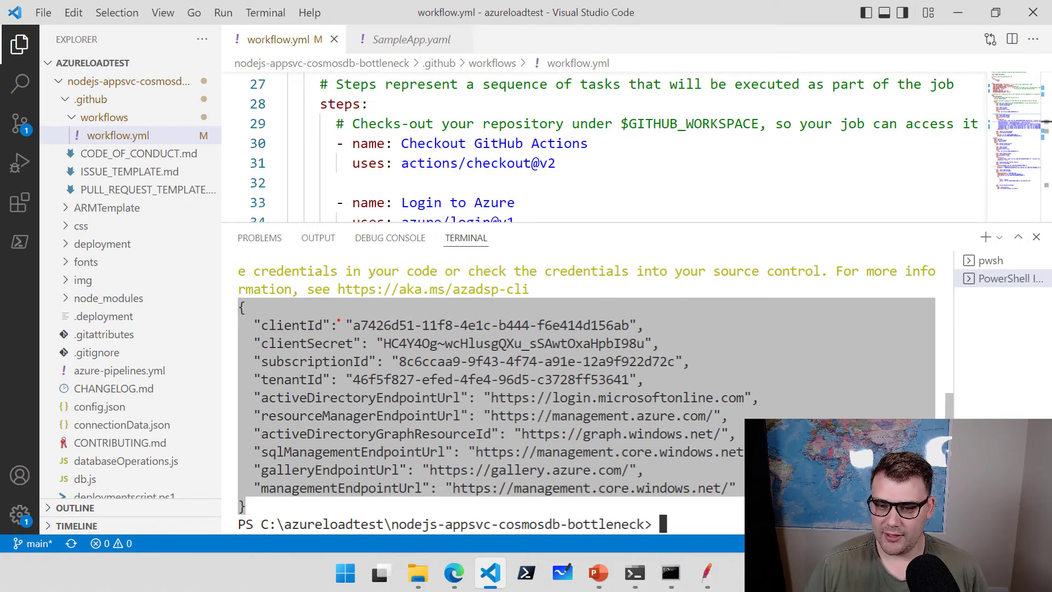
{"action": "left_click_drag", "start_coordinate": [324, 320], "coordinate": [362, 271]}
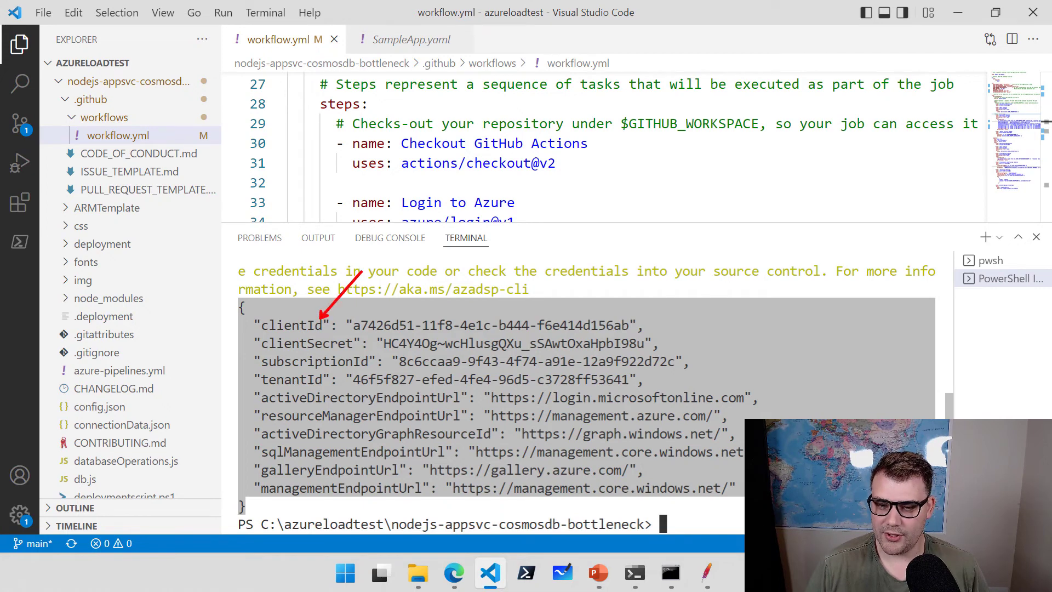
{"action": "left_click_drag", "start_coordinate": [336, 336], "coordinate": [390, 270]}
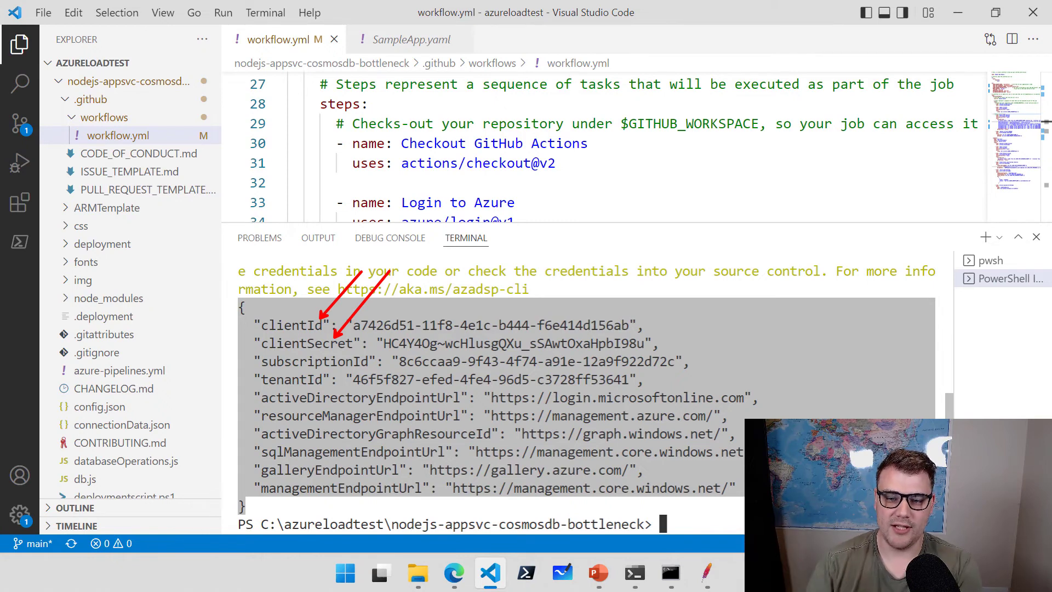
{"action": "left_click_drag", "start_coordinate": [267, 505], "coordinate": [241, 311]}
{"action": "key", "text": "ctrl+c"}
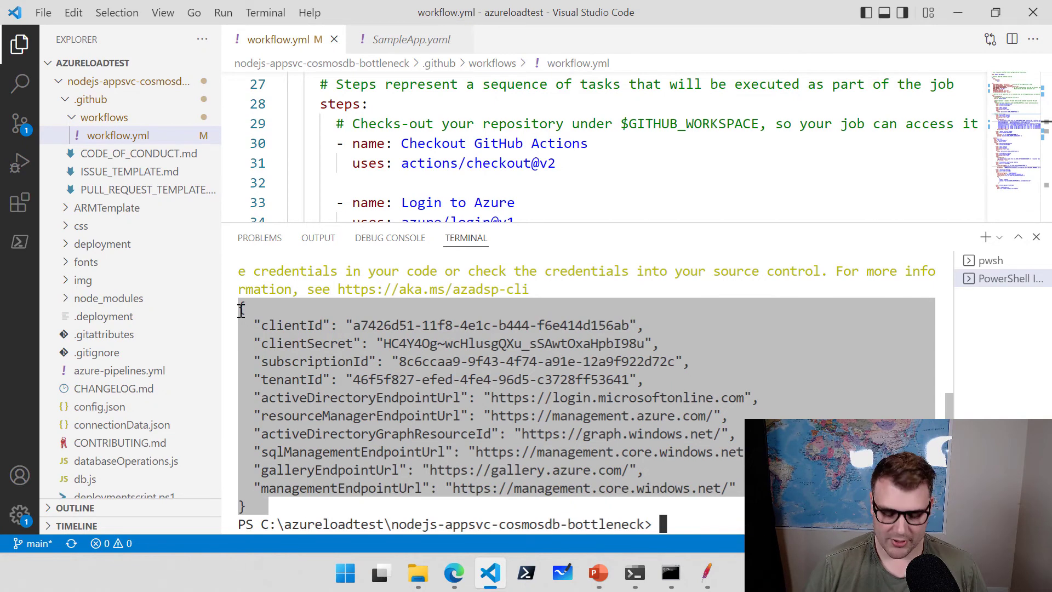
{"action": "left_click", "coordinate": [454, 573]}
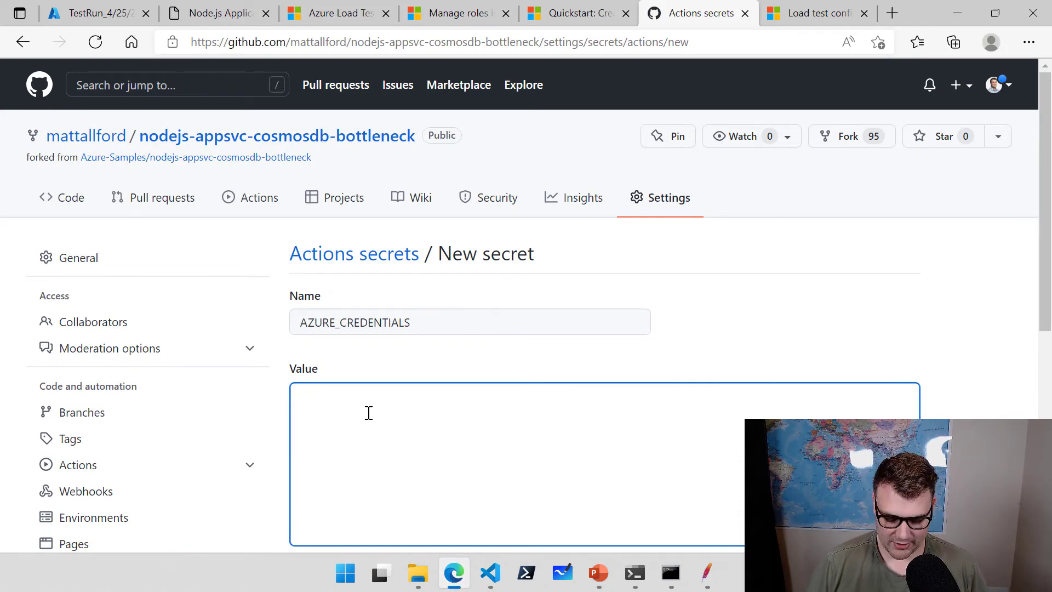
Paste the credentials JSON as the AZURE_CREDENTIALS value and add the secret.
{"action": "key", "text": "ctrl+v"}
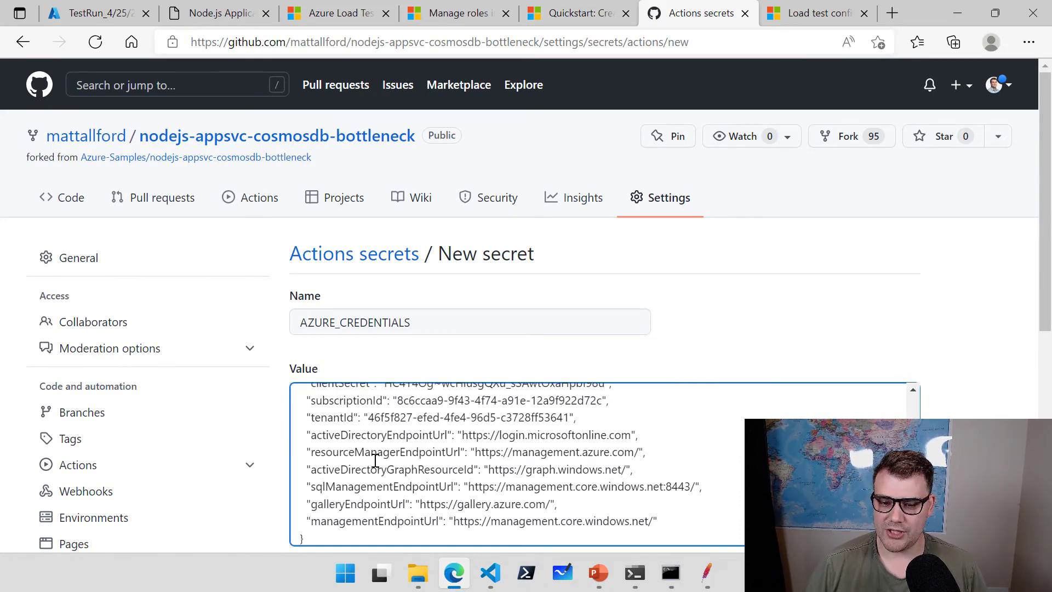
{"action": "scroll", "coordinate": [375, 460], "scroll_direction": "up", "scroll_amount": 2}
{"action": "scroll", "coordinate": [956, 367], "scroll_direction": "down", "scroll_amount": 7}
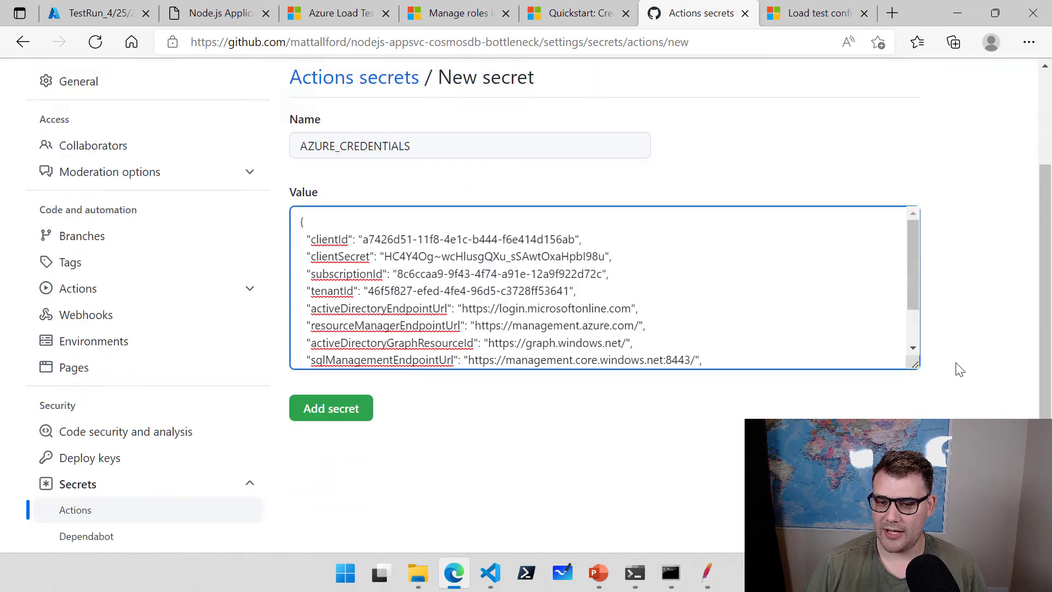
{"action": "left_click", "coordinate": [344, 197]}
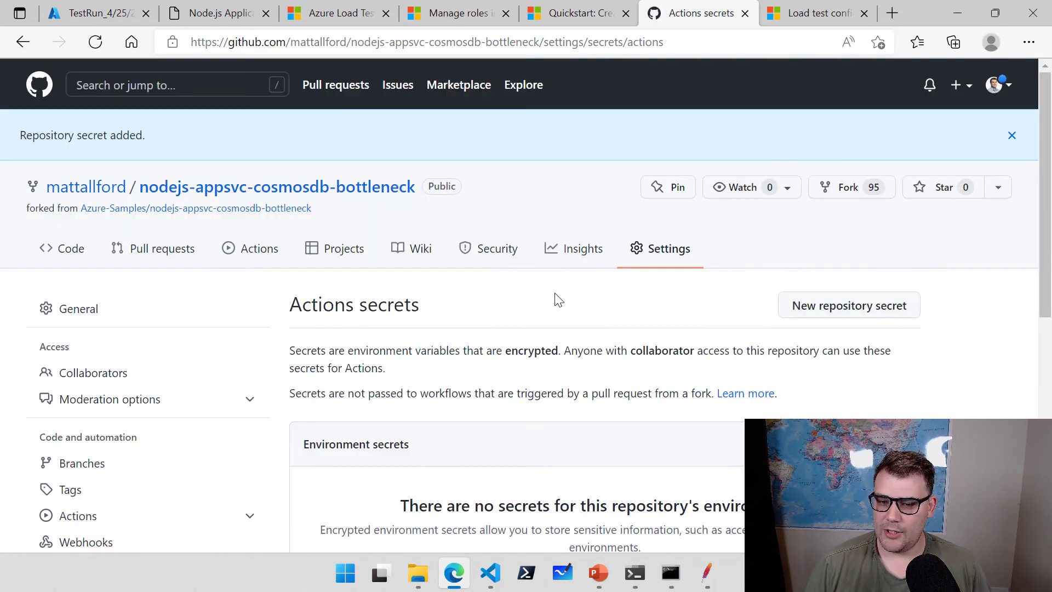
{"action": "scroll", "coordinate": [557, 299], "scroll_direction": "down", "scroll_amount": 5}
{"action": "scroll", "coordinate": [456, 383], "scroll_direction": "down", "scroll_amount": 1}
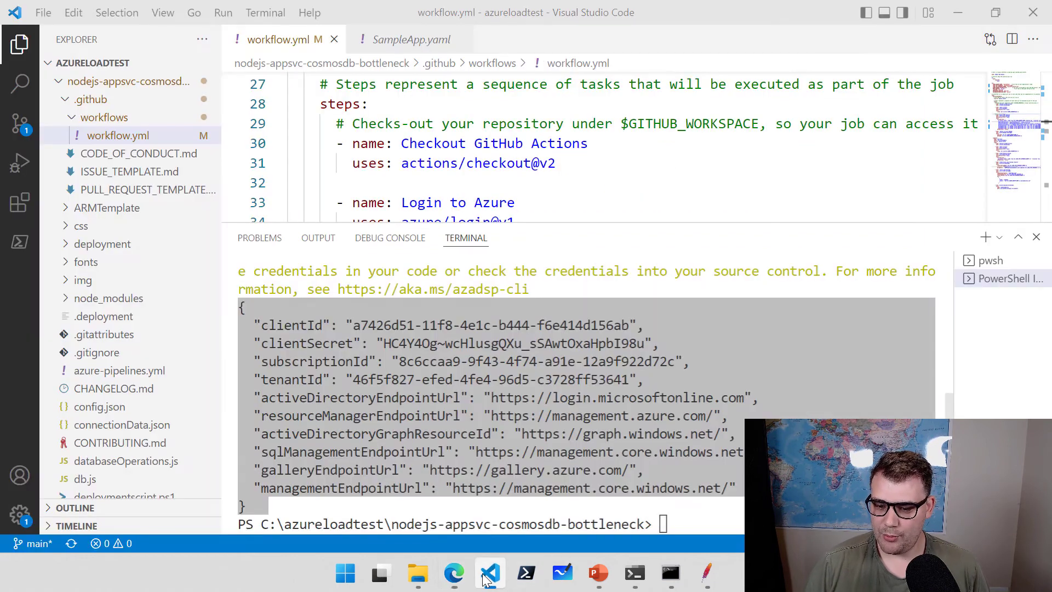
{"action": "left_click", "coordinate": [491, 572]}
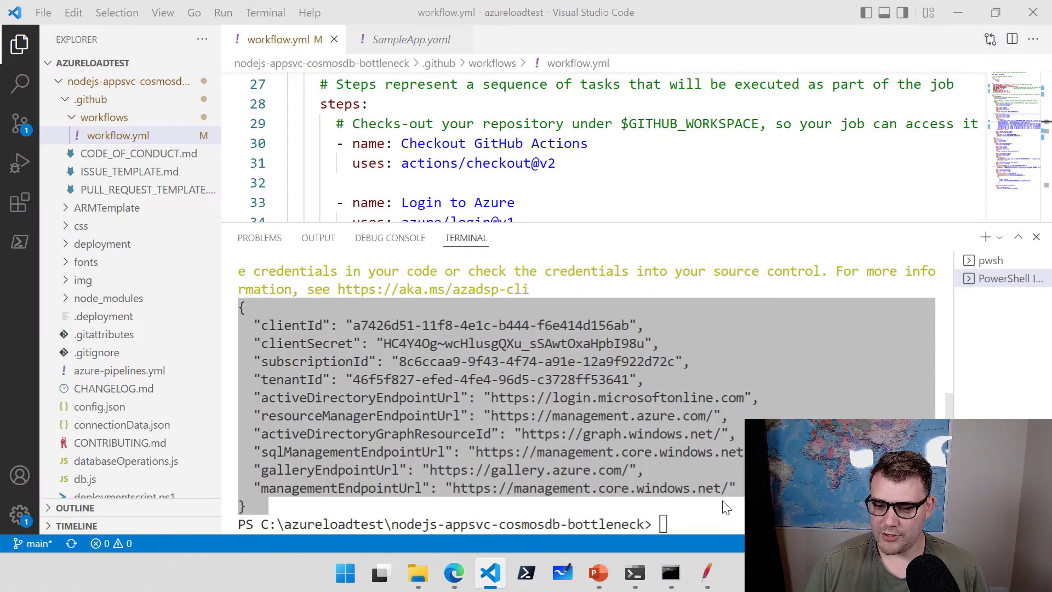
Clear the terminal and check git status for changed files.
{"action": "type", "text": "cls"}
{"action": "key", "text": "Return"}
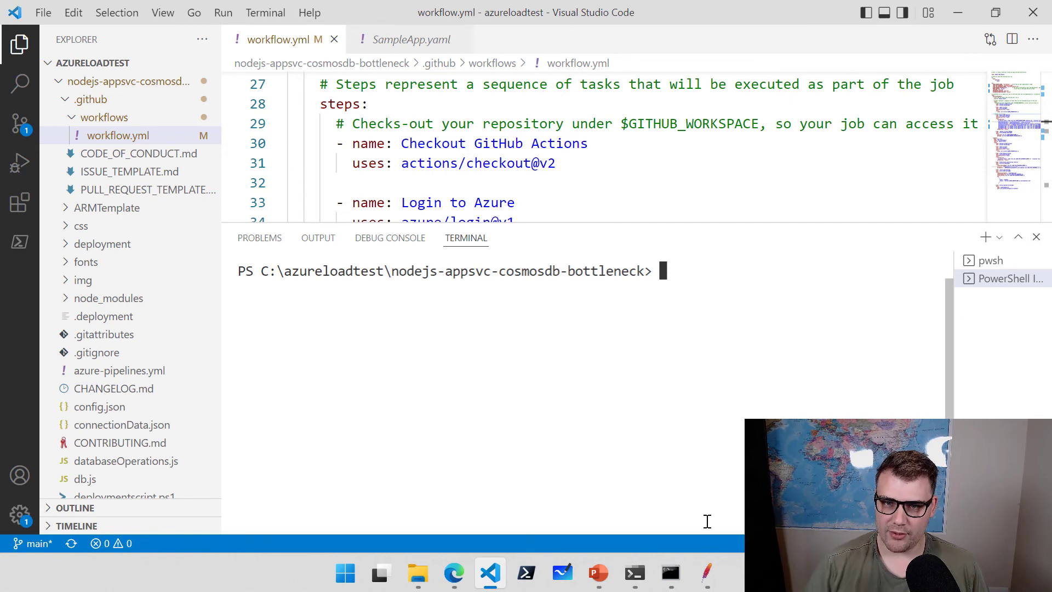
{"action": "type", "text": "git status"}
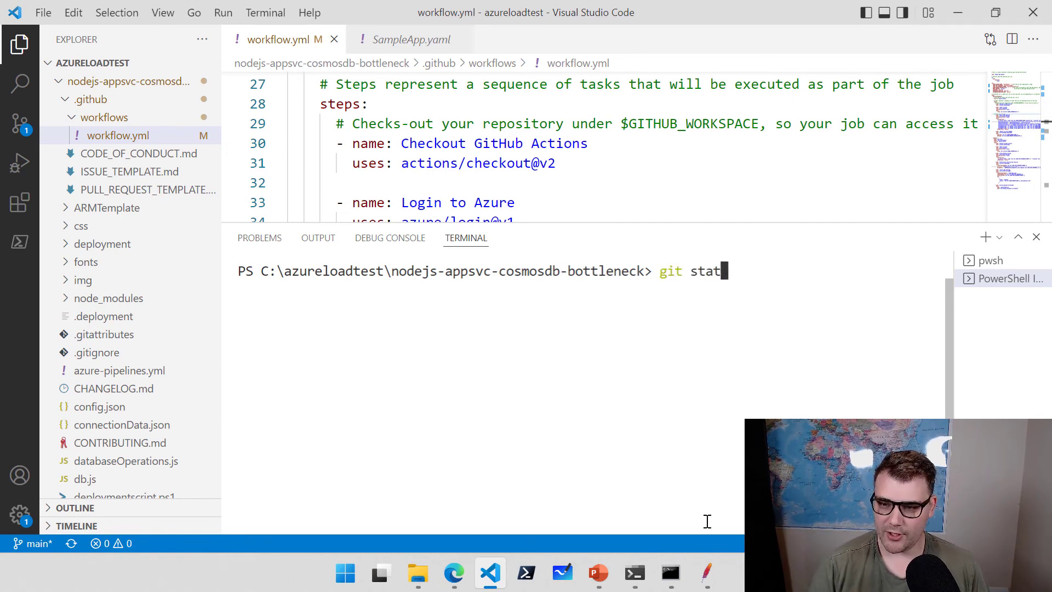
{"action": "key", "text": "Return"}
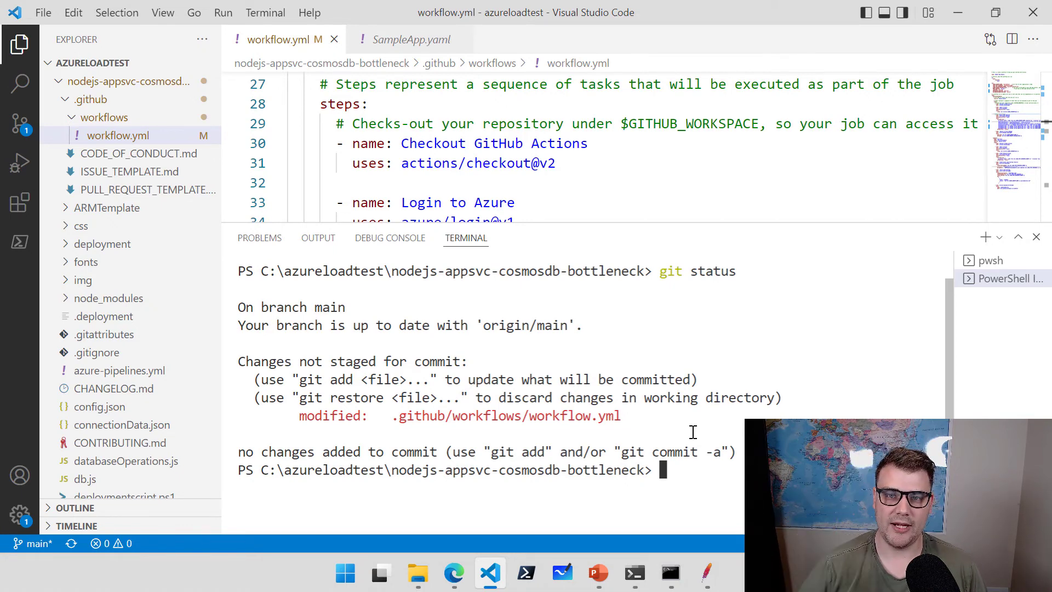
Stage all changes, commit them as "updated variable in workflow", and push to GitHub.
{"action": "type", "text": "git add ."}
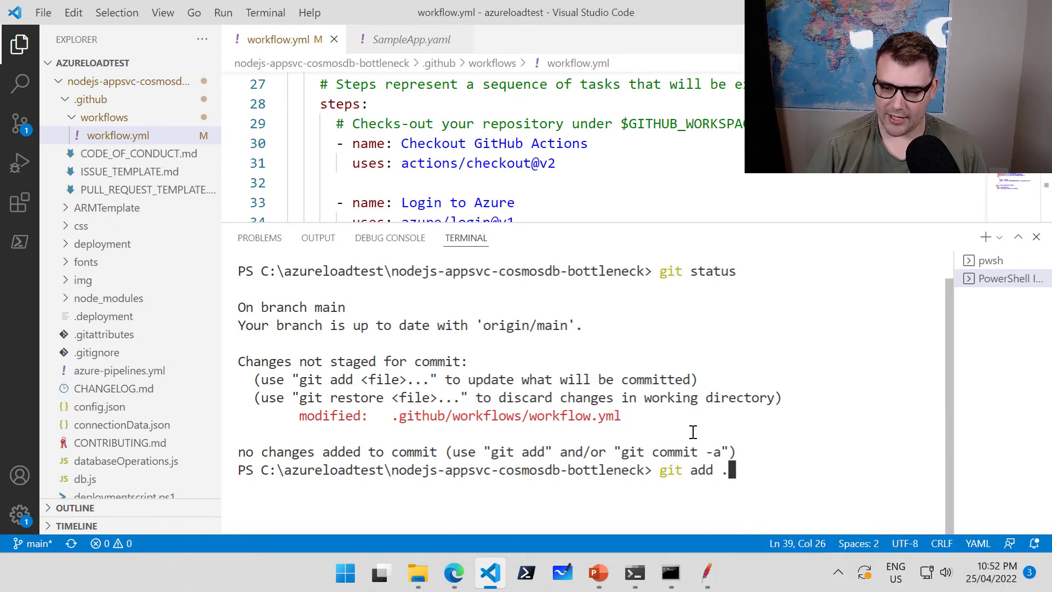
{"action": "key", "text": "Return"}
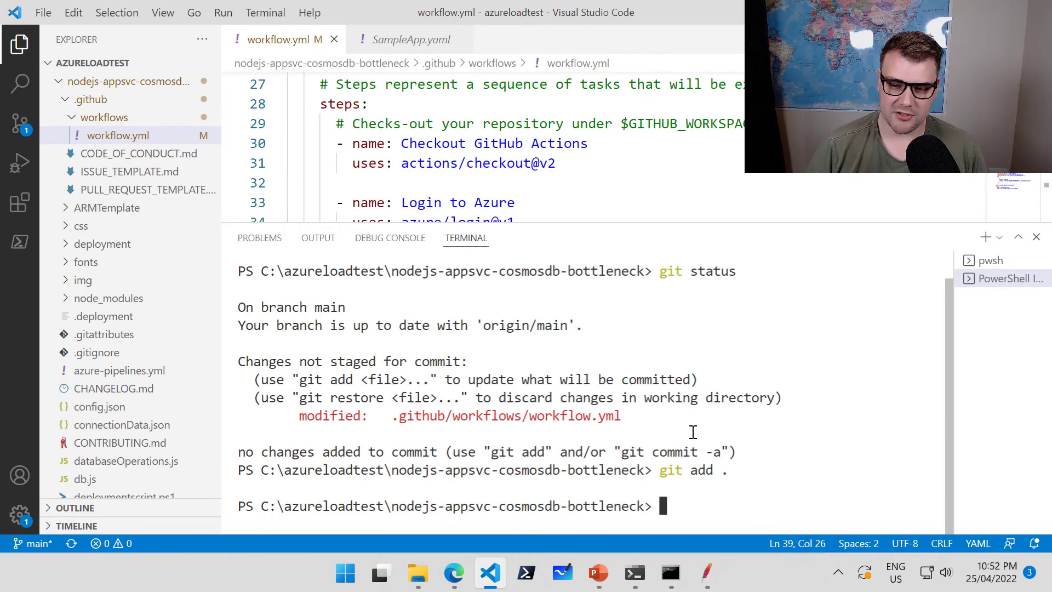
{"action": "type", "text": "git c"}
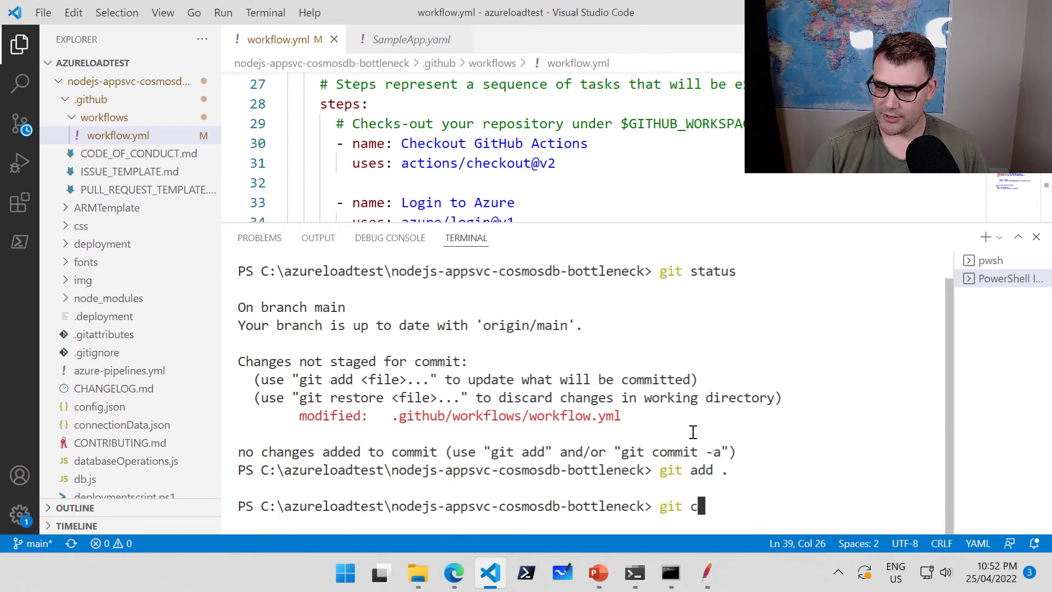
{"action": "type", "text": "ommit"}
{"action": "key", "text": "BackSpace"}
{"action": "key", "text": "BackSpace"}
{"action": "type", "text": "i"}
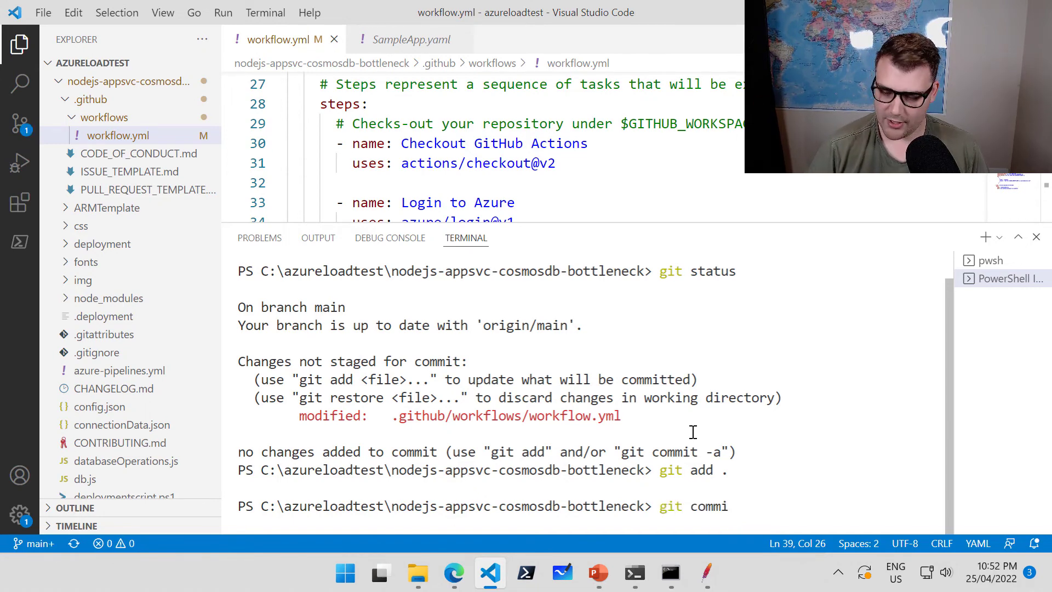
{"action": "type", "text": "t -m"}
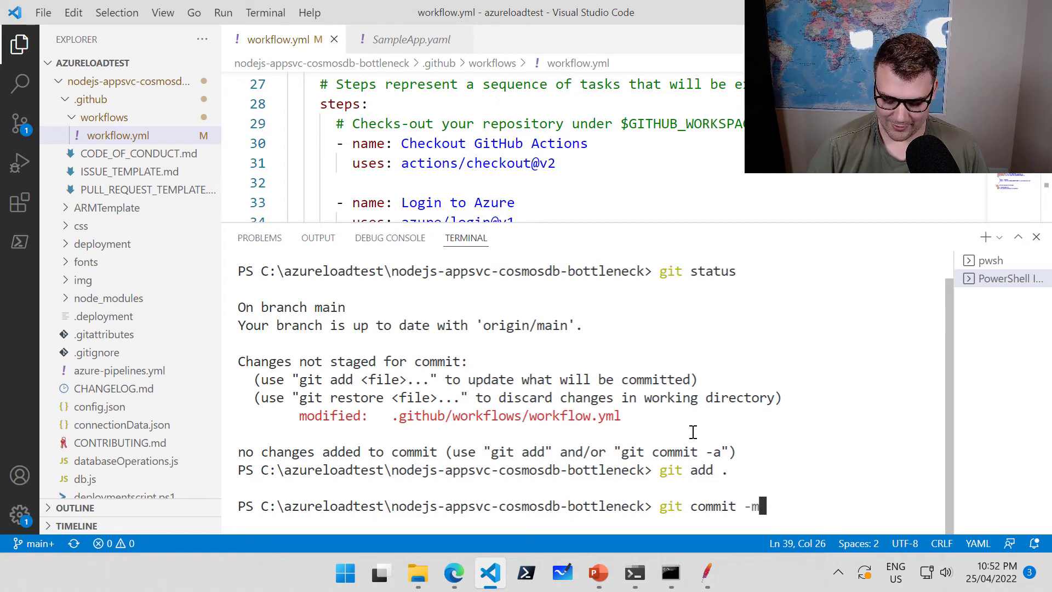
{"action": "type", "text": " \"updat"}
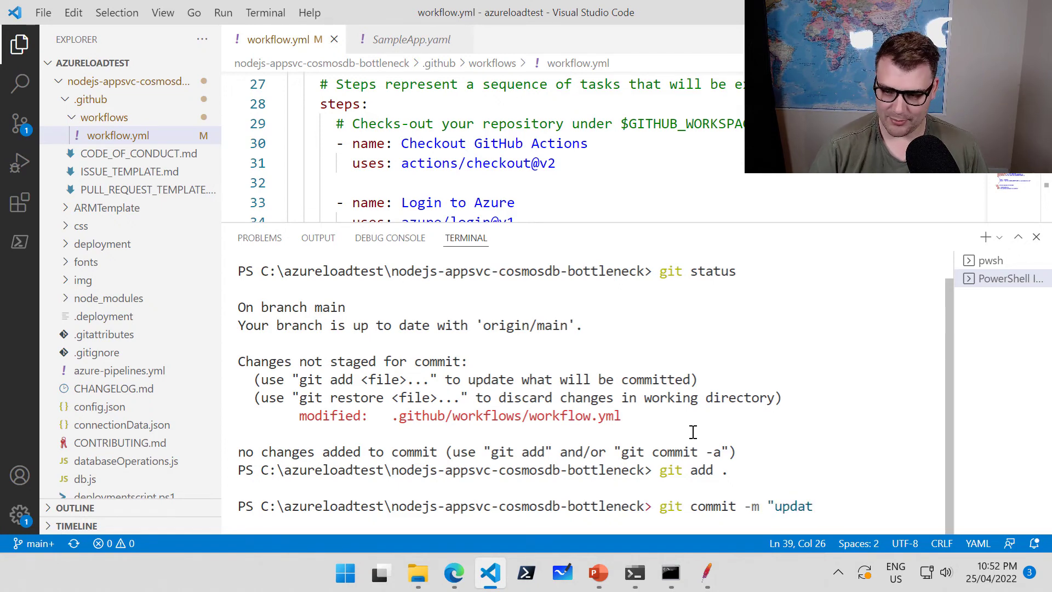
{"action": "type", "text": "ed variable in"}
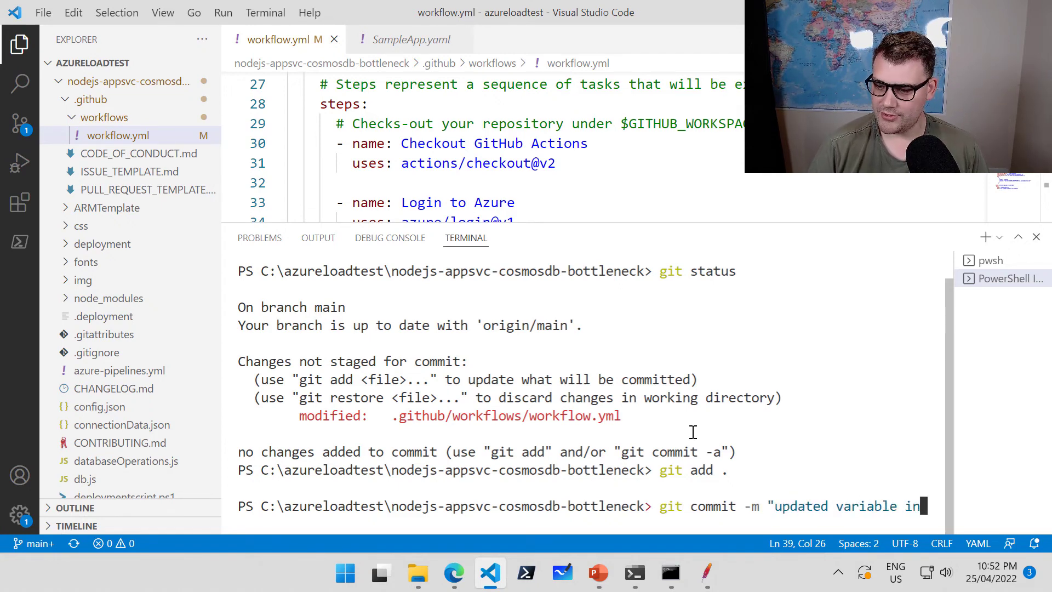
{"action": "type", "text": " workflo"}
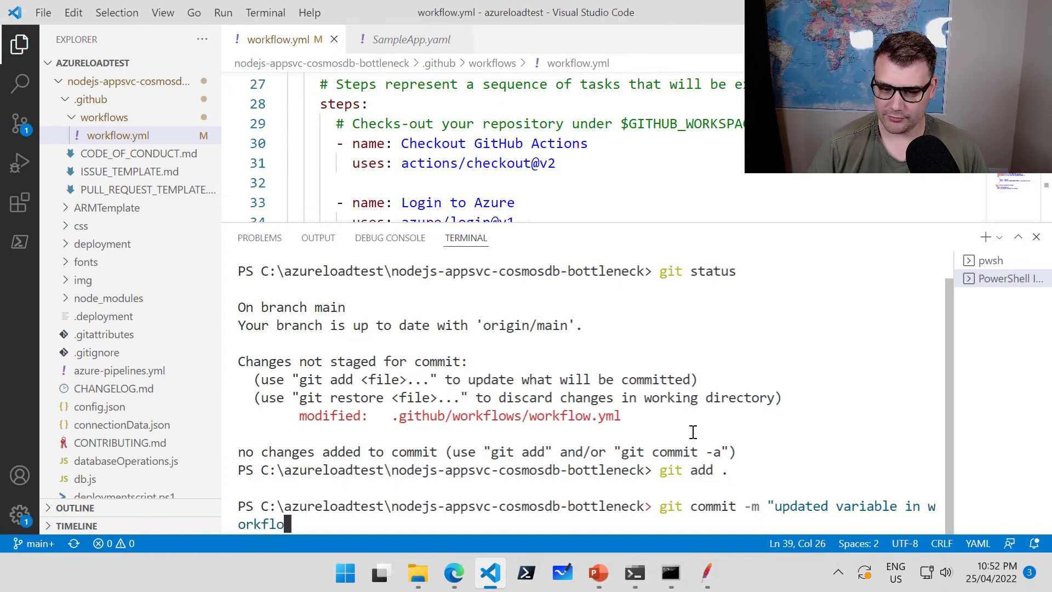
{"action": "type", "text": "w\""}
{"action": "key", "text": "Return"}
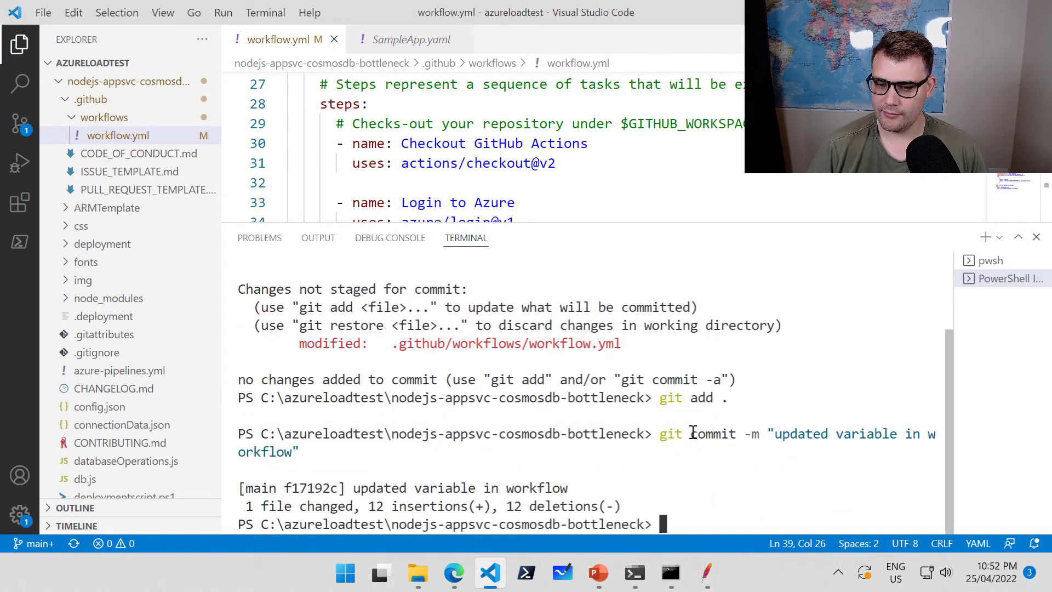
{"action": "type", "text": "git push"}
{"action": "key", "text": "Return"}
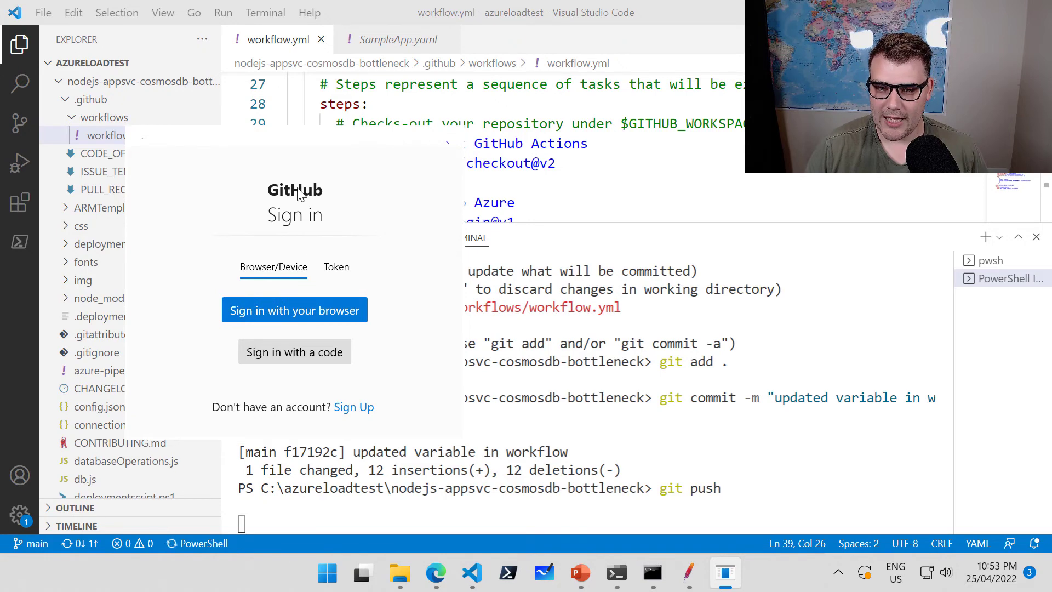
Authorize the push through GitHub browser sign-in, close the success page, and return to VS Code.
{"action": "left_click", "coordinate": [271, 311]}
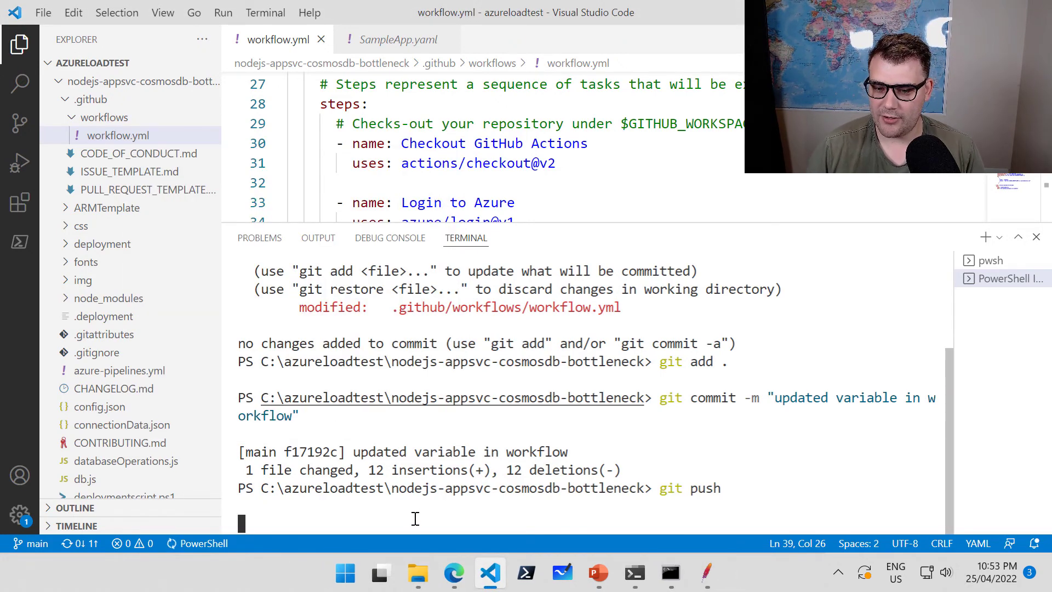
{"action": "left_click", "coordinate": [462, 577]}
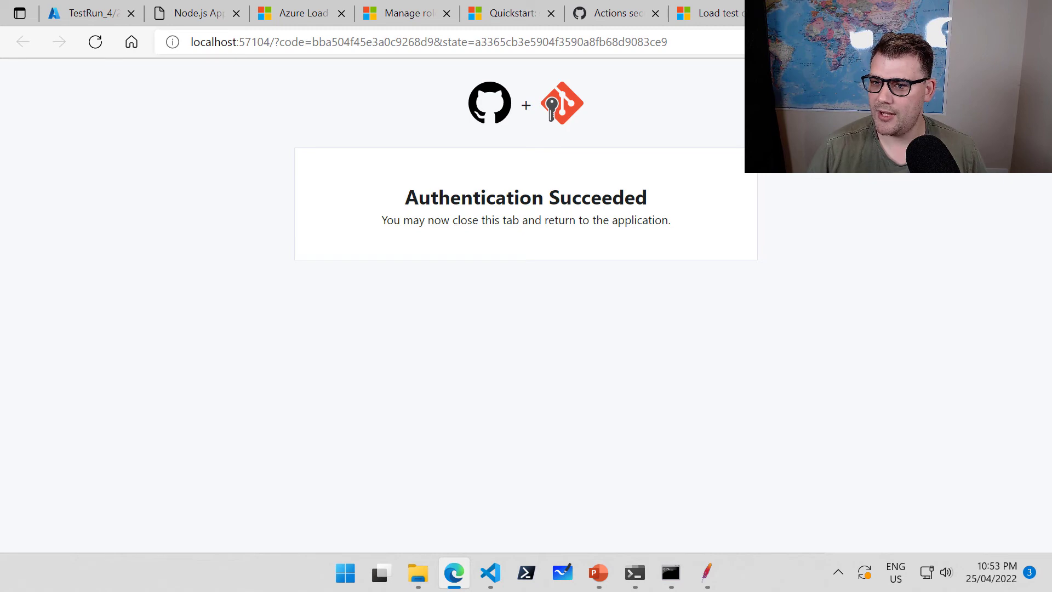
{"action": "key", "text": "ctrl+w"}
{"action": "left_click", "coordinate": [957, 11]}
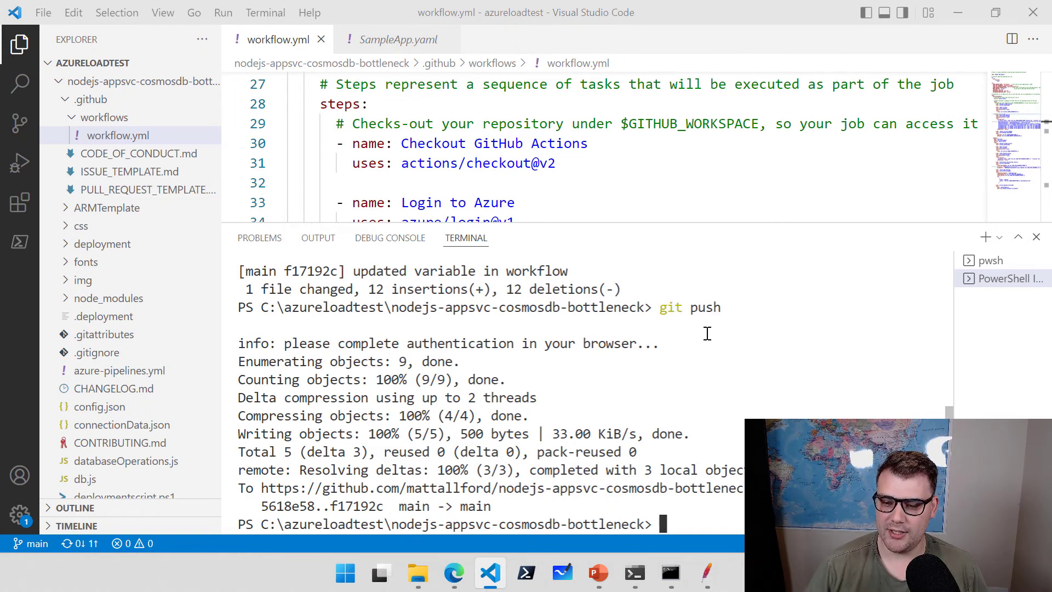
{"action": "left_click", "coordinate": [454, 574]}
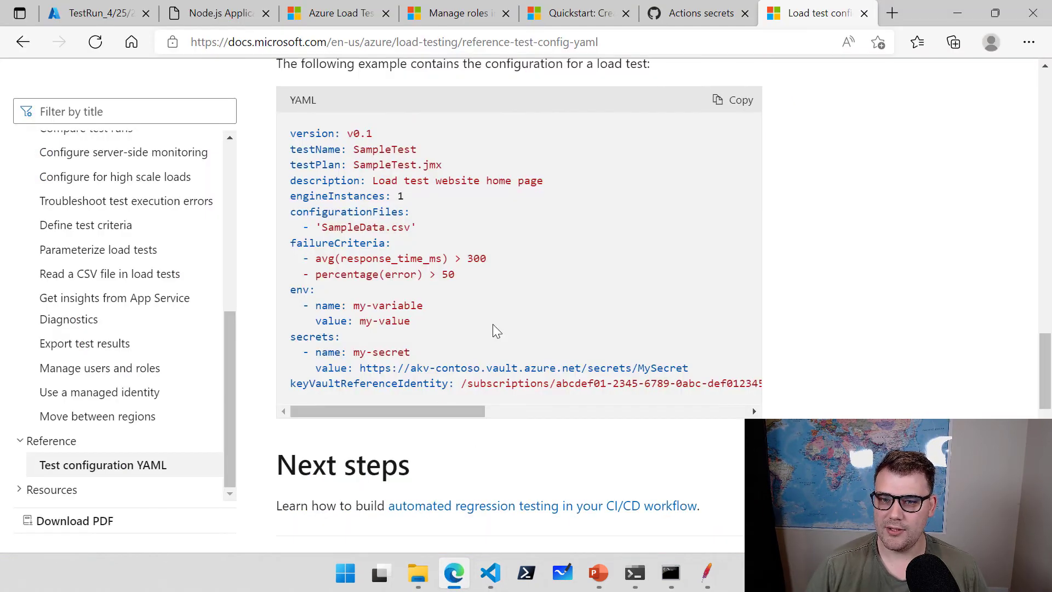
Open the repository's Actions runs and the in-progress "updated variable in workflow" run.
{"action": "left_click", "coordinate": [701, 14]}
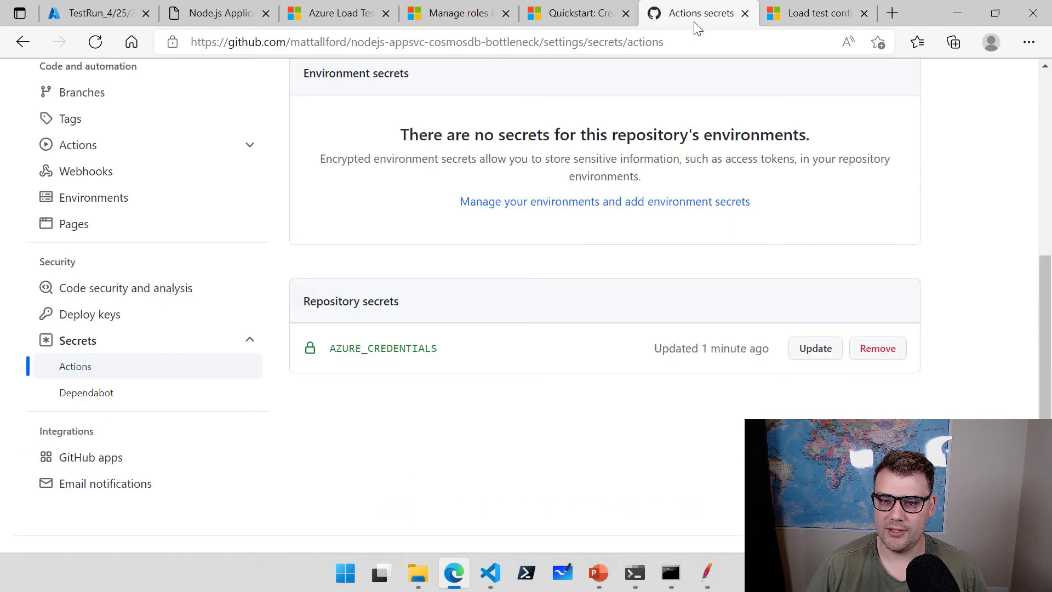
{"action": "scroll", "coordinate": [417, 366], "scroll_direction": "up", "scroll_amount": 8}
{"action": "left_click", "coordinate": [250, 254]}
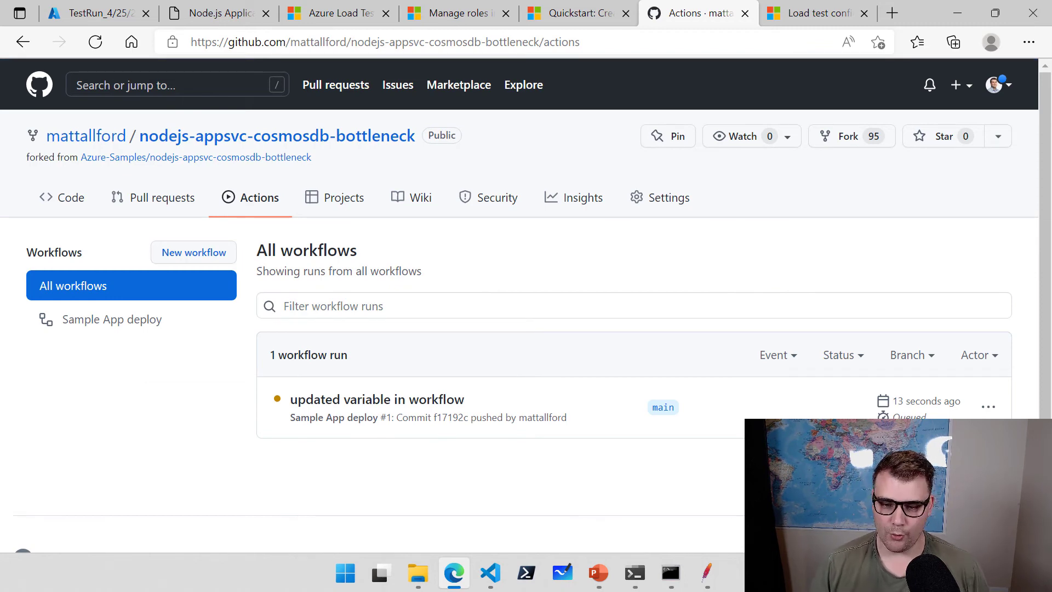
{"action": "left_click_drag", "start_coordinate": [350, 347], "coordinate": [419, 296]}
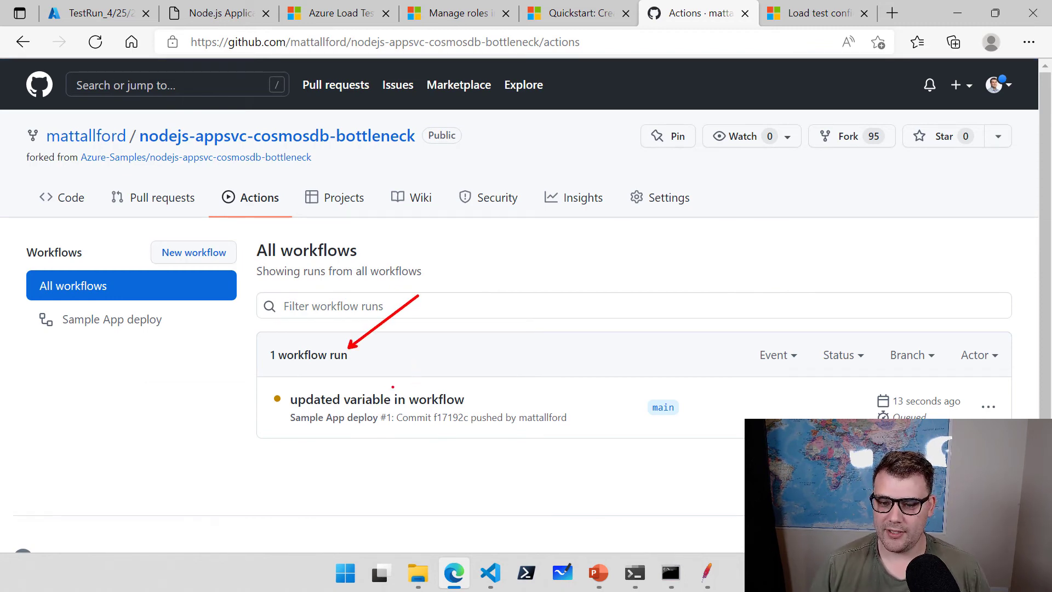
{"action": "left_click_drag", "start_coordinate": [373, 390], "coordinate": [466, 300]}
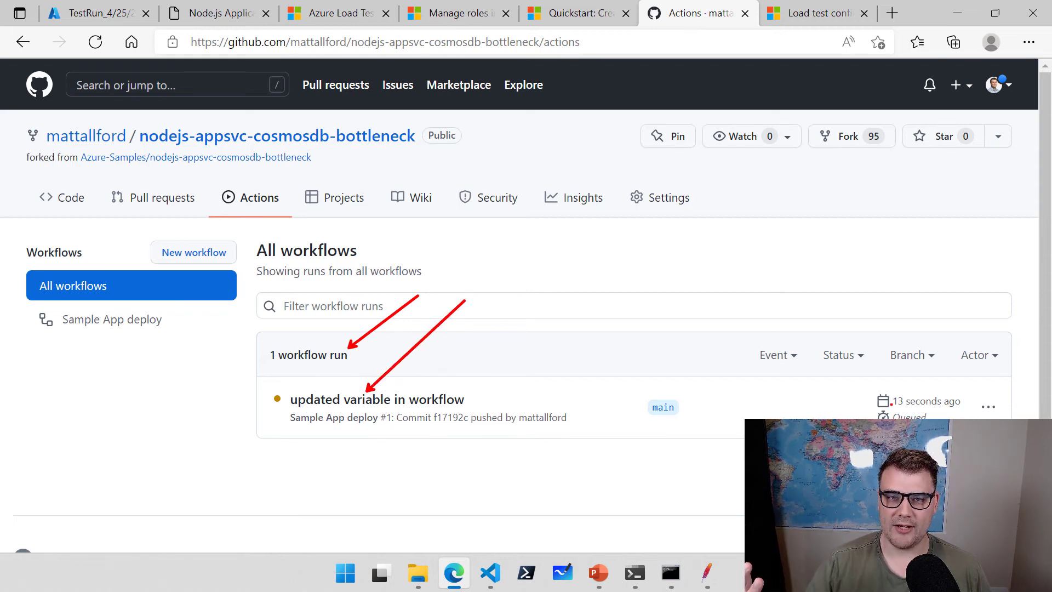
{"action": "left_click_drag", "start_coordinate": [916, 393], "coordinate": [965, 301]}
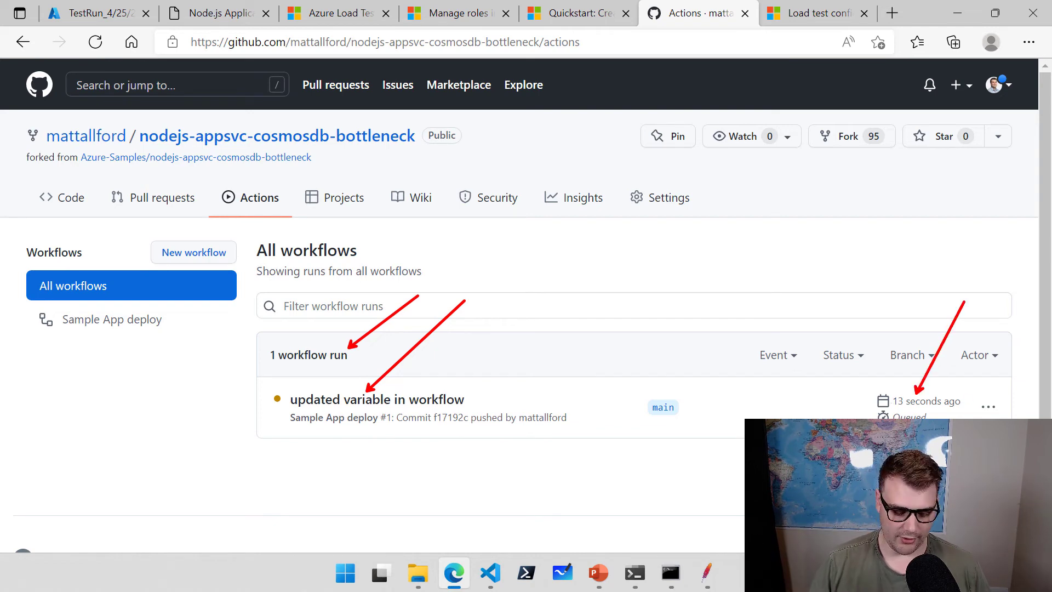
{"action": "key", "text": "Escape"}
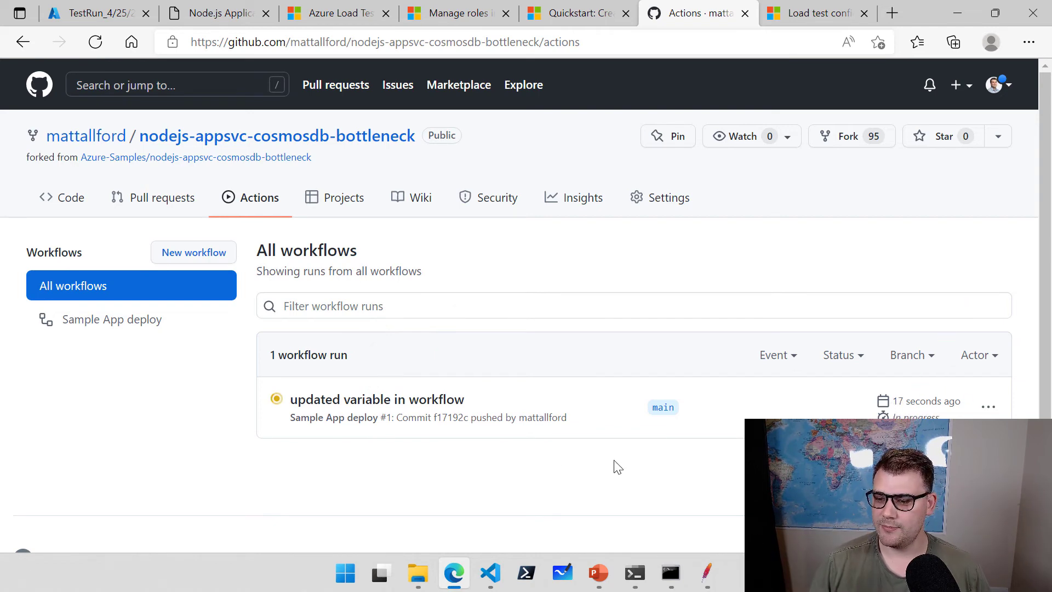
{"action": "left_click", "coordinate": [408, 405]}
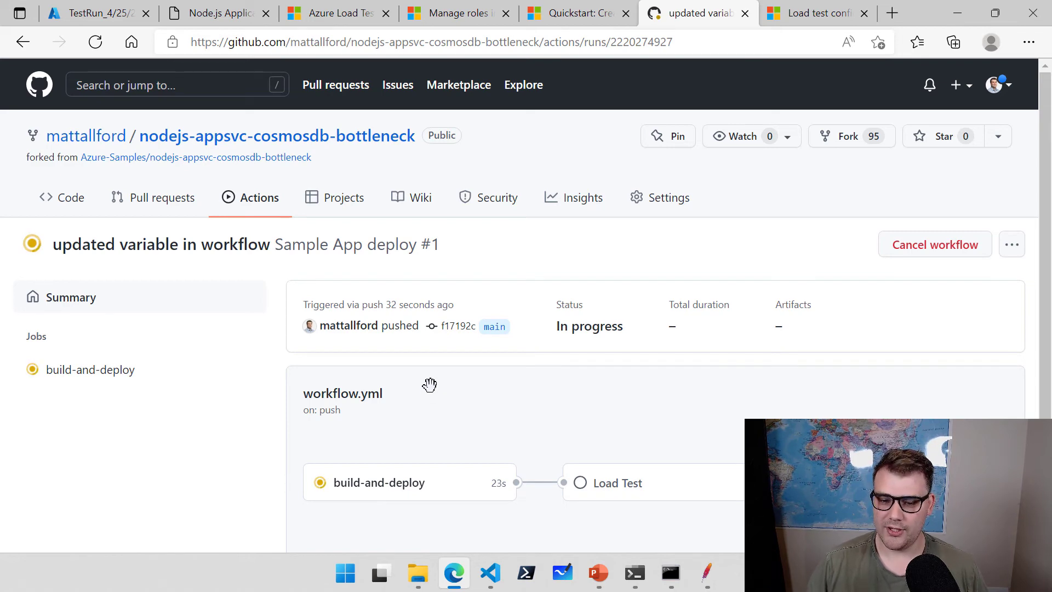
{"action": "key", "text": "ctrl+2"}
{"action": "left_click_drag", "start_coordinate": [406, 464], "coordinate": [467, 383]}
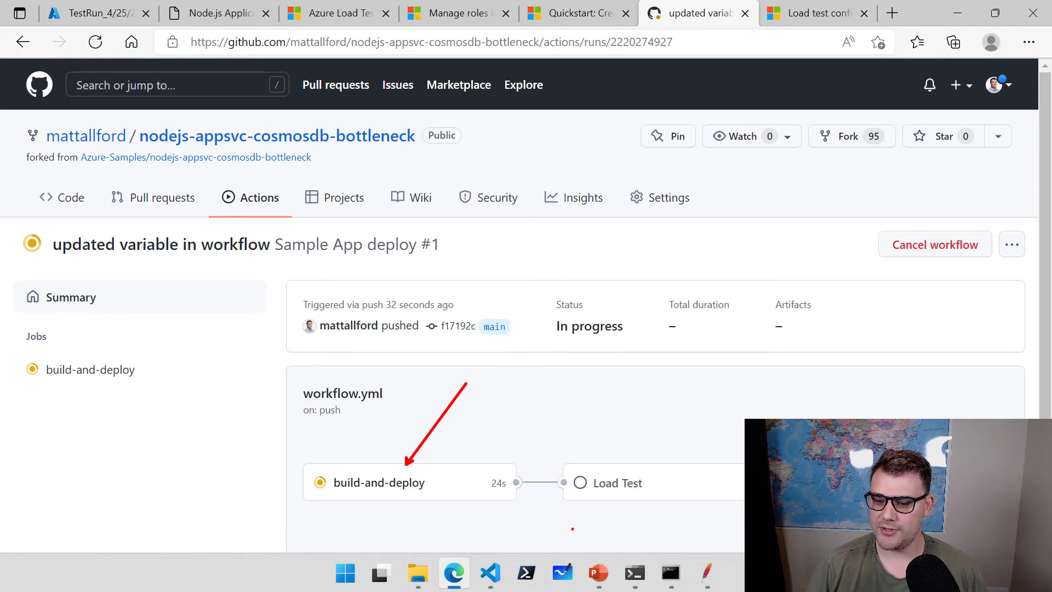
{"action": "left_click_drag", "start_coordinate": [638, 465], "coordinate": [675, 390]}
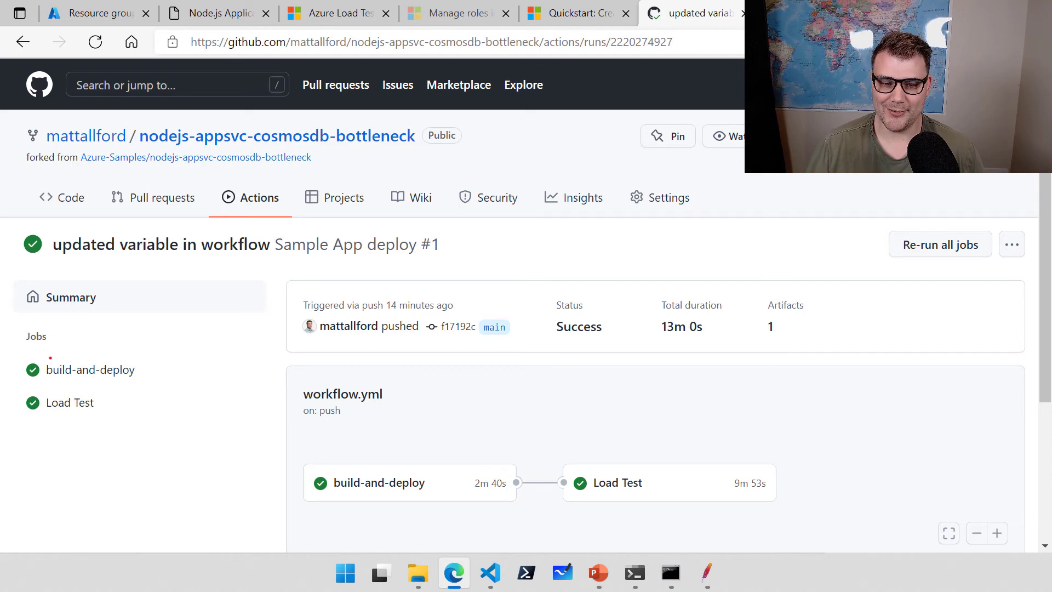
{"action": "left_click_drag", "start_coordinate": [381, 461], "coordinate": [438, 392]}
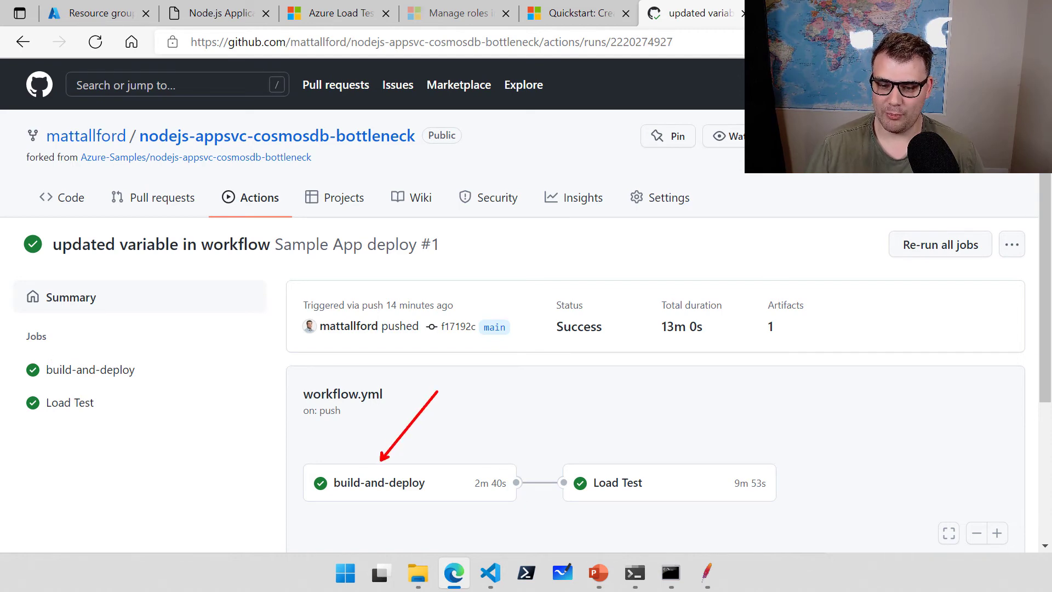
{"action": "left_click_drag", "start_coordinate": [484, 470], "coordinate": [516, 415]}
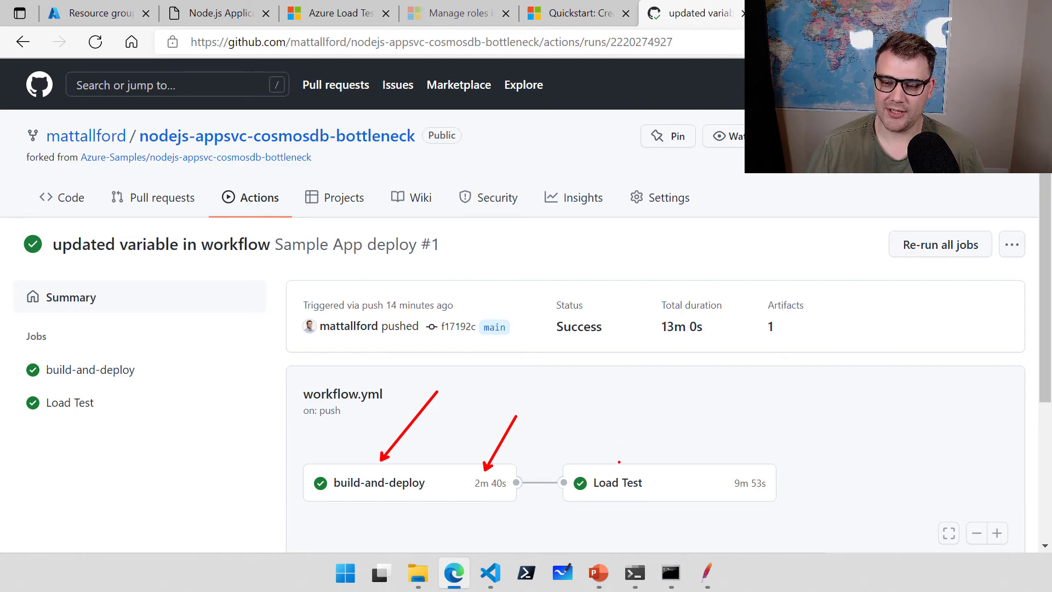
{"action": "left_click_drag", "start_coordinate": [607, 468], "coordinate": [607, 403]}
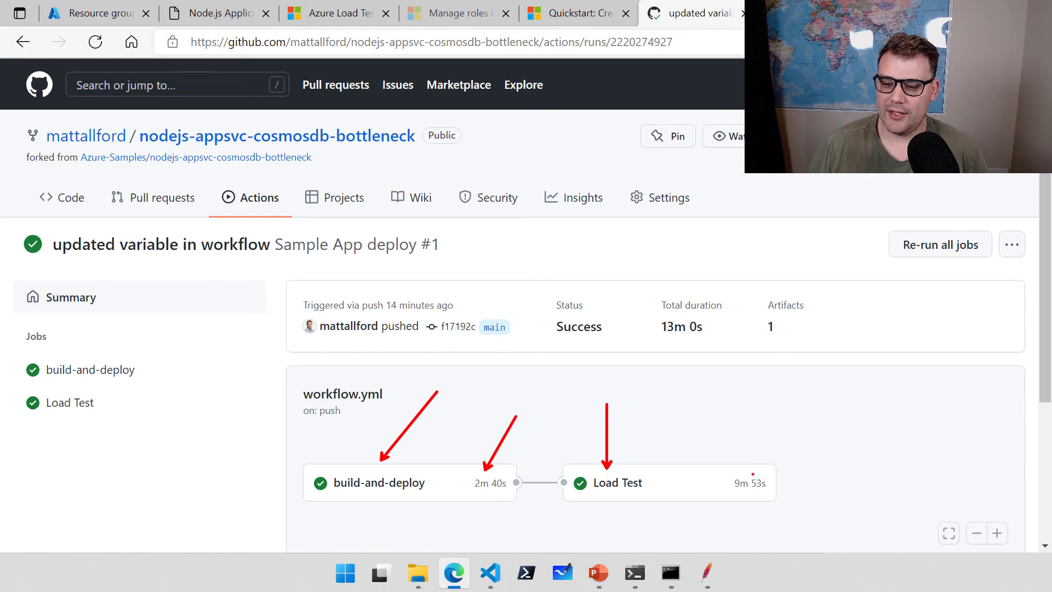
{"action": "left_click_drag", "start_coordinate": [753, 473], "coordinate": [779, 420]}
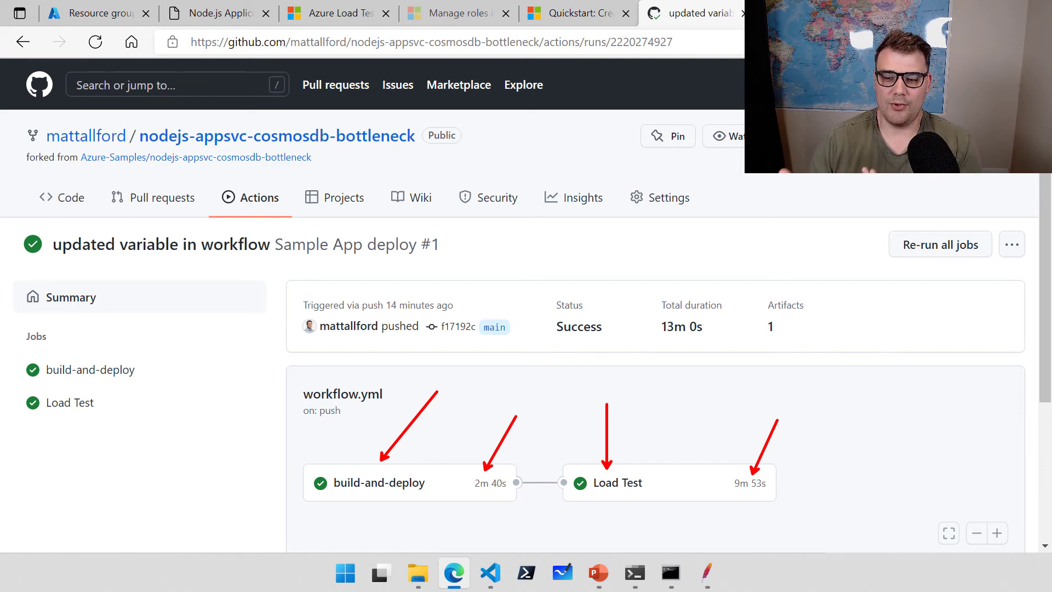
{"action": "key", "text": "Escape"}
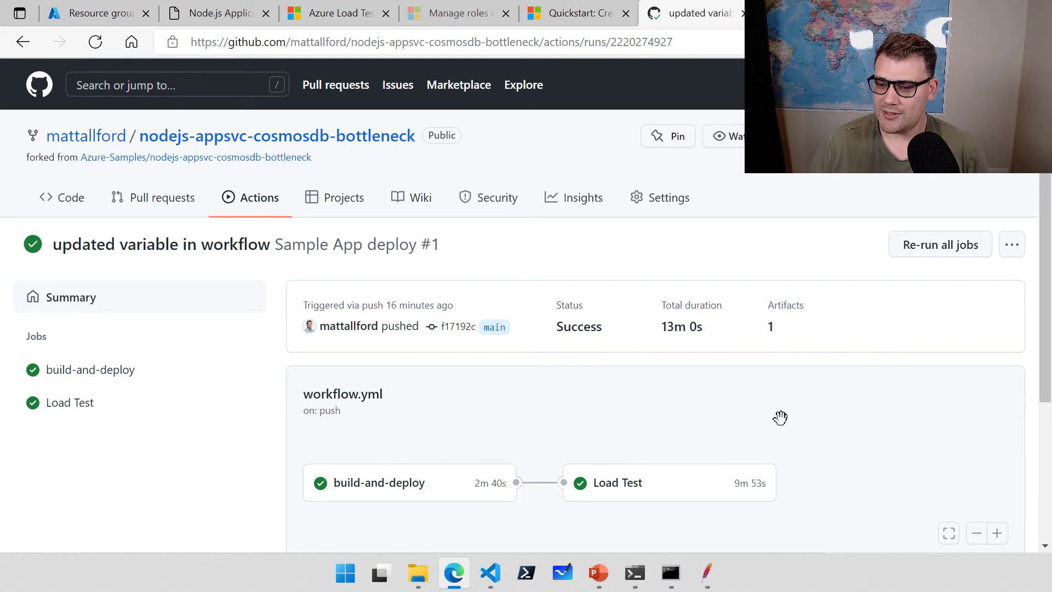
Open the Load Test job log and highlight its steps, including Azure Load Testing's 8m 25s duration.
{"action": "left_click", "coordinate": [614, 483]}
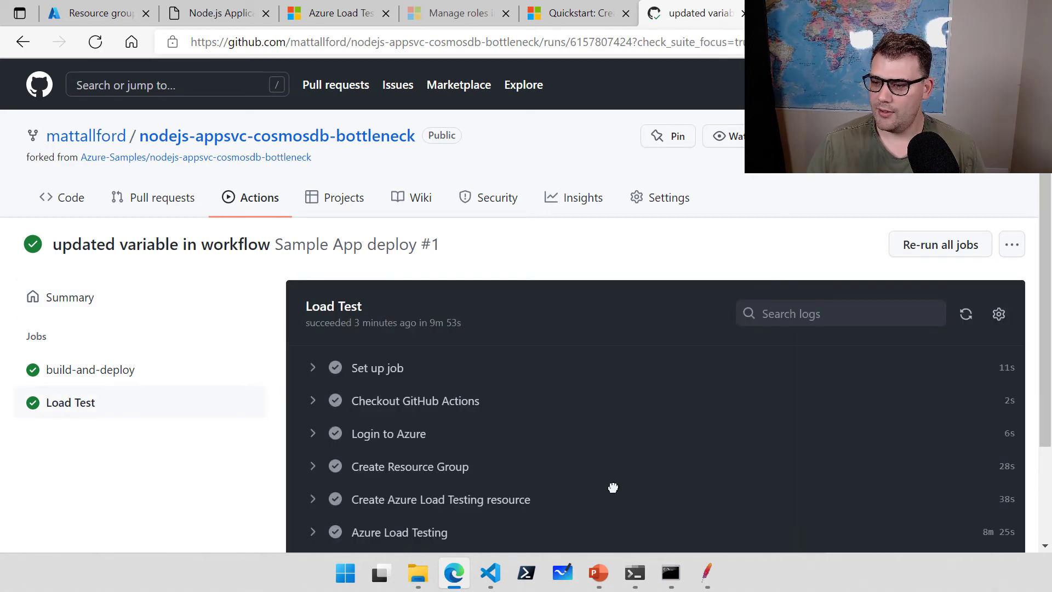
{"action": "scroll", "coordinate": [615, 494], "scroll_direction": "down", "scroll_amount": 2}
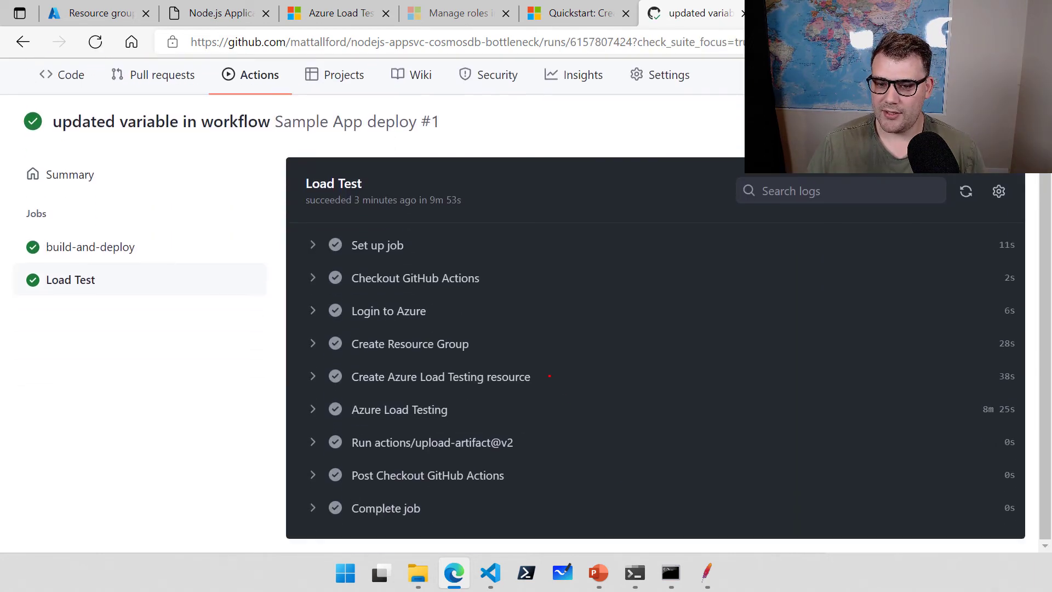
{"action": "left_click_drag", "start_coordinate": [445, 311], "coordinate": [555, 283]}
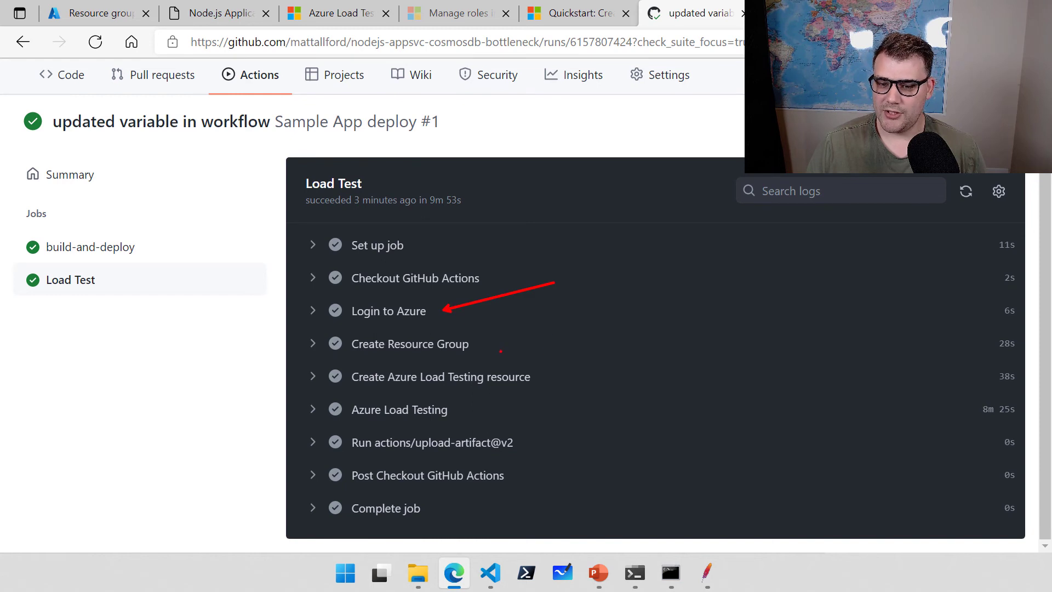
{"action": "left_click_drag", "start_coordinate": [481, 344], "coordinate": [593, 305]}
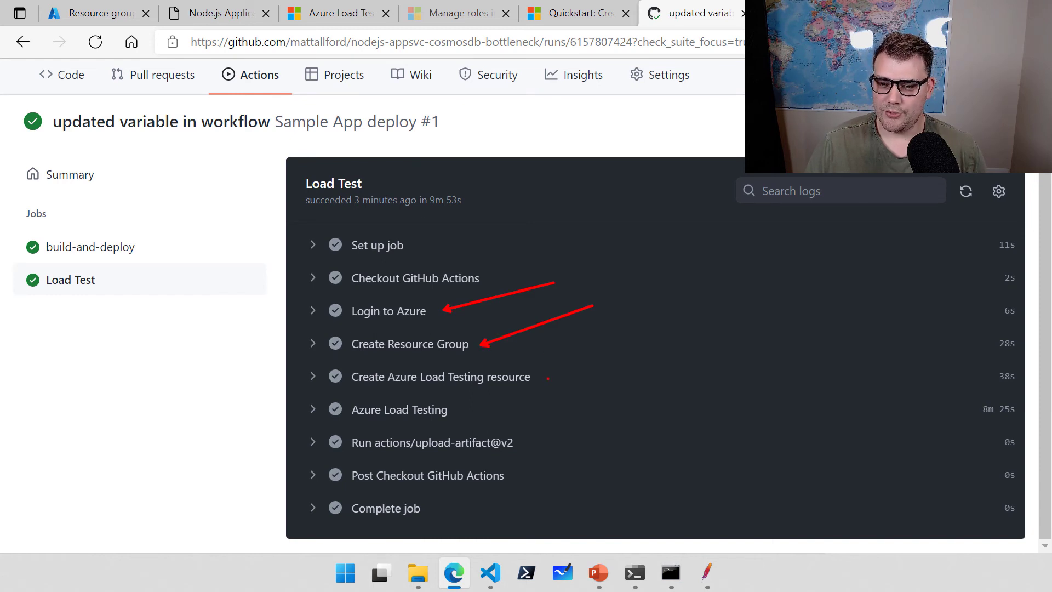
{"action": "left_click_drag", "start_coordinate": [540, 378], "coordinate": [633, 344]}
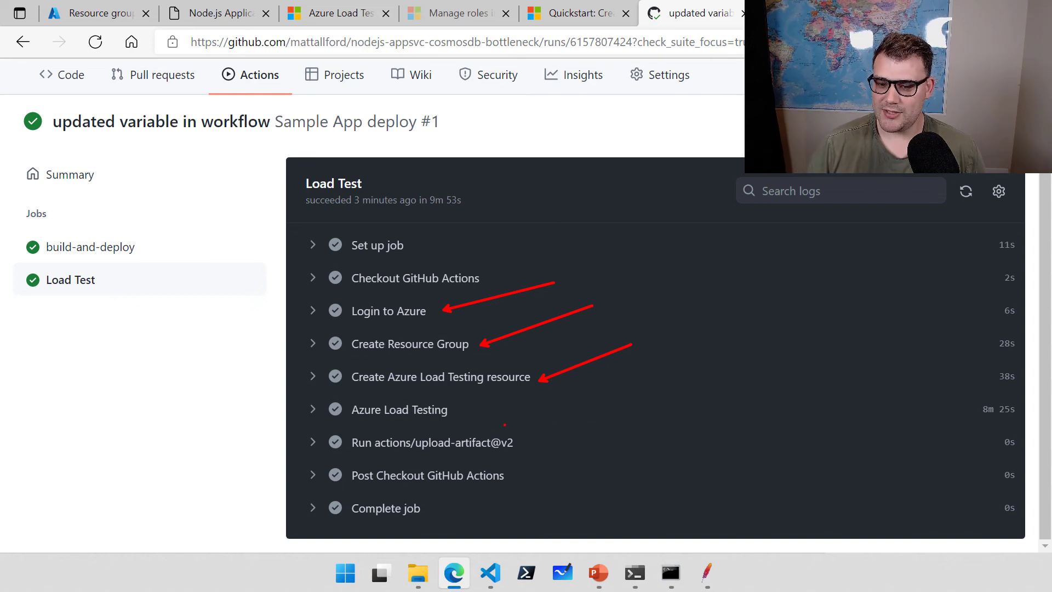
{"action": "left_click_drag", "start_coordinate": [472, 410], "coordinate": [581, 402]}
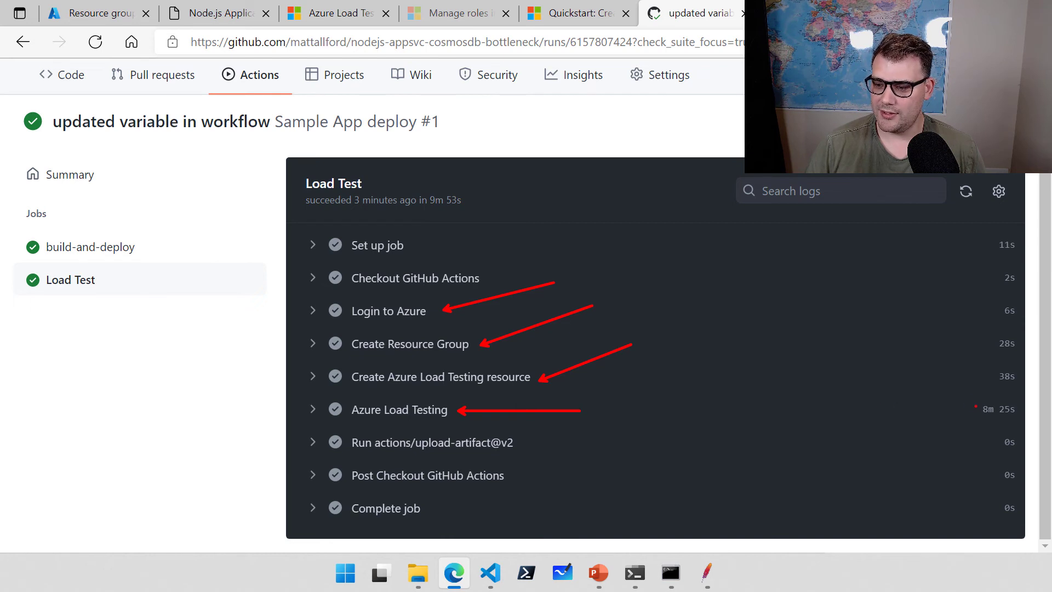
{"action": "left_click_drag", "start_coordinate": [976, 407], "coordinate": [913, 374]}
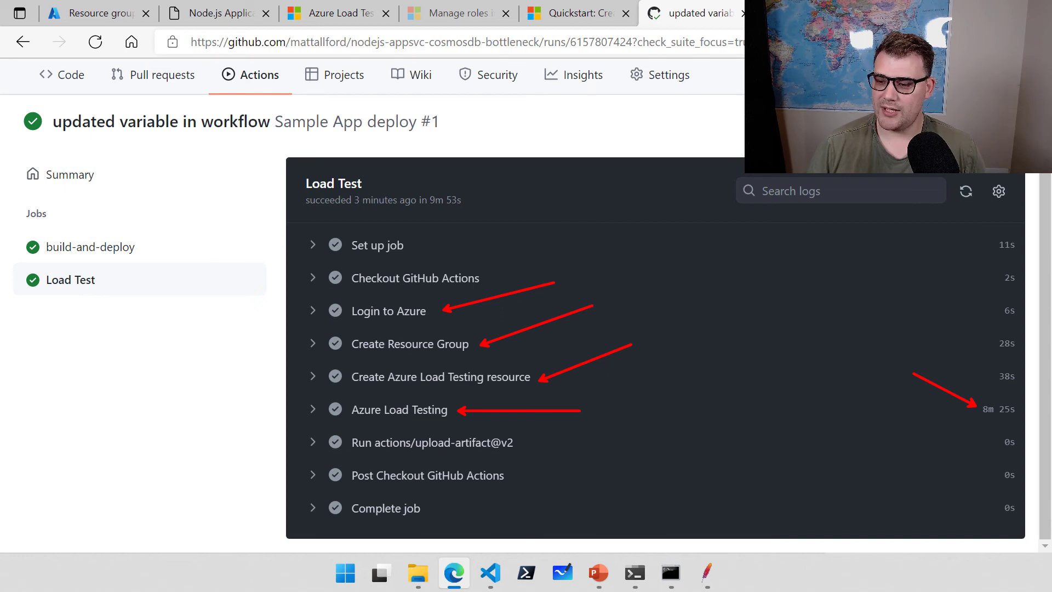
{"action": "key", "text": "Escape"}
Expand the Azure Load Testing step's log down to the TestRun completed line.
{"action": "left_click", "coordinate": [315, 411]}
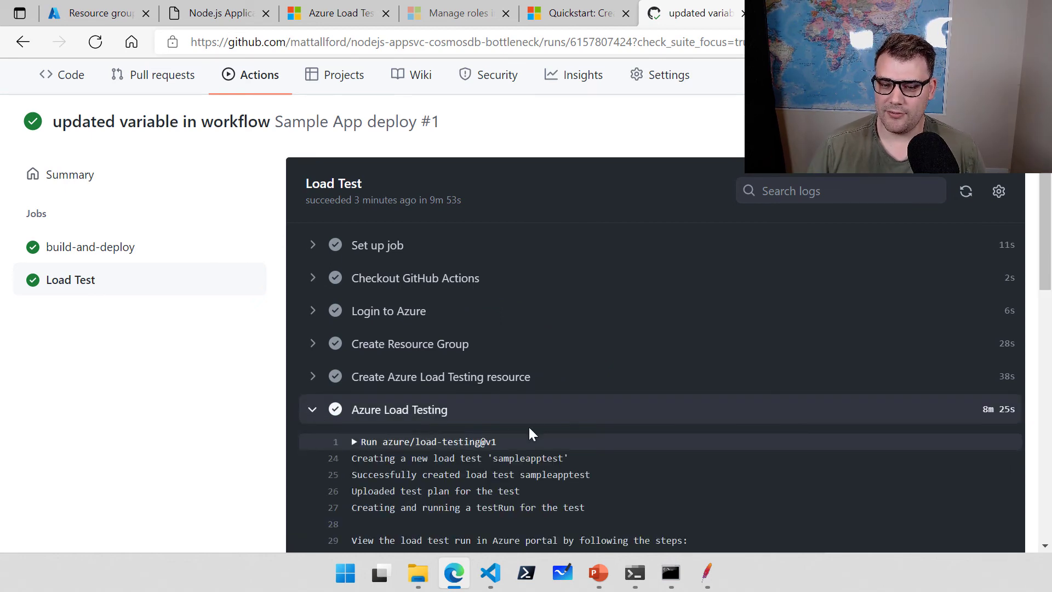
{"action": "scroll", "coordinate": [537, 426], "scroll_direction": "down", "scroll_amount": 5}
{"action": "scroll", "coordinate": [537, 426], "scroll_direction": "down", "scroll_amount": 1}
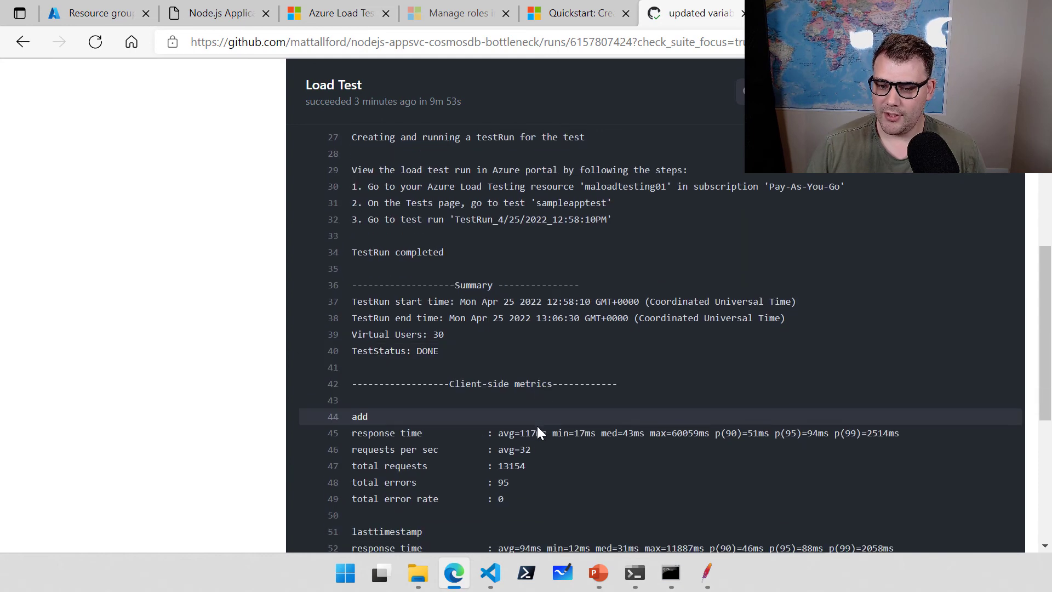
{"action": "left_click_drag", "start_coordinate": [393, 254], "coordinate": [357, 253]}
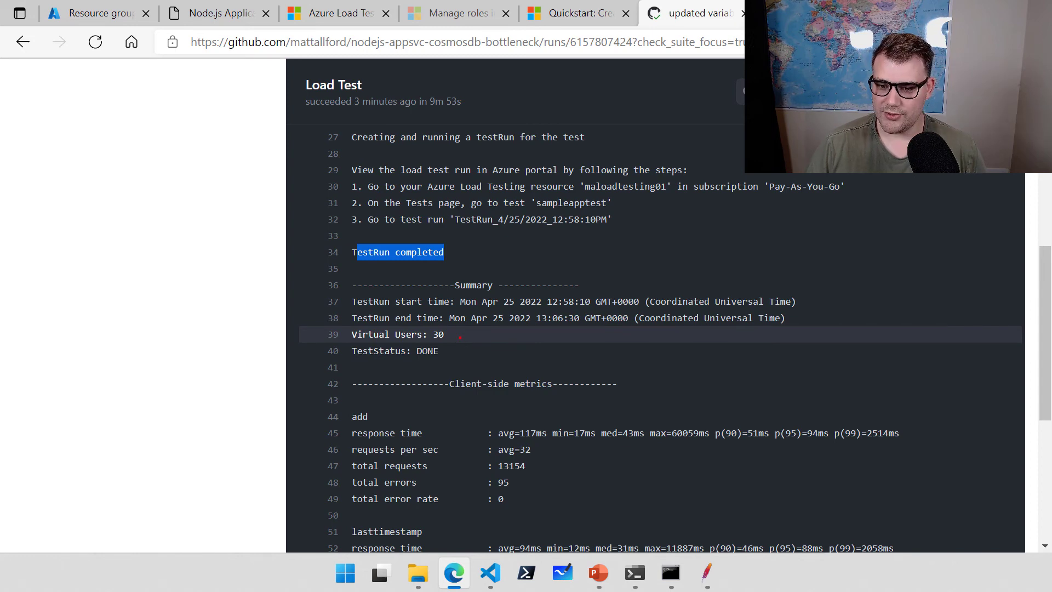
Highlight 30 virtual users, status DONE, the add request metrics, and 13154 total requests.
{"action": "left_click_drag", "start_coordinate": [454, 335], "coordinate": [540, 300]}
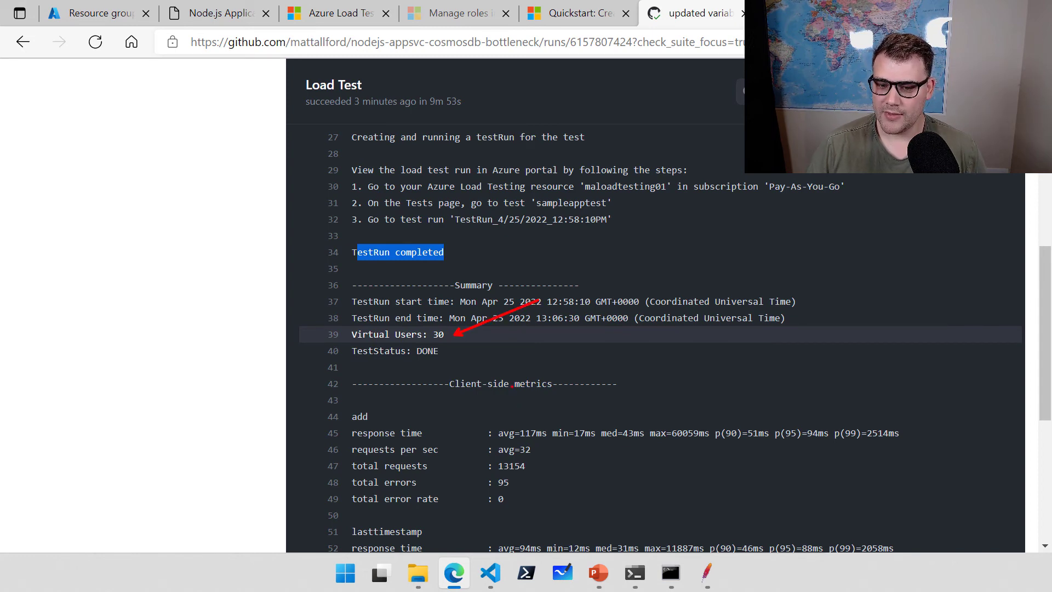
{"action": "left_click_drag", "start_coordinate": [451, 347], "coordinate": [564, 324]}
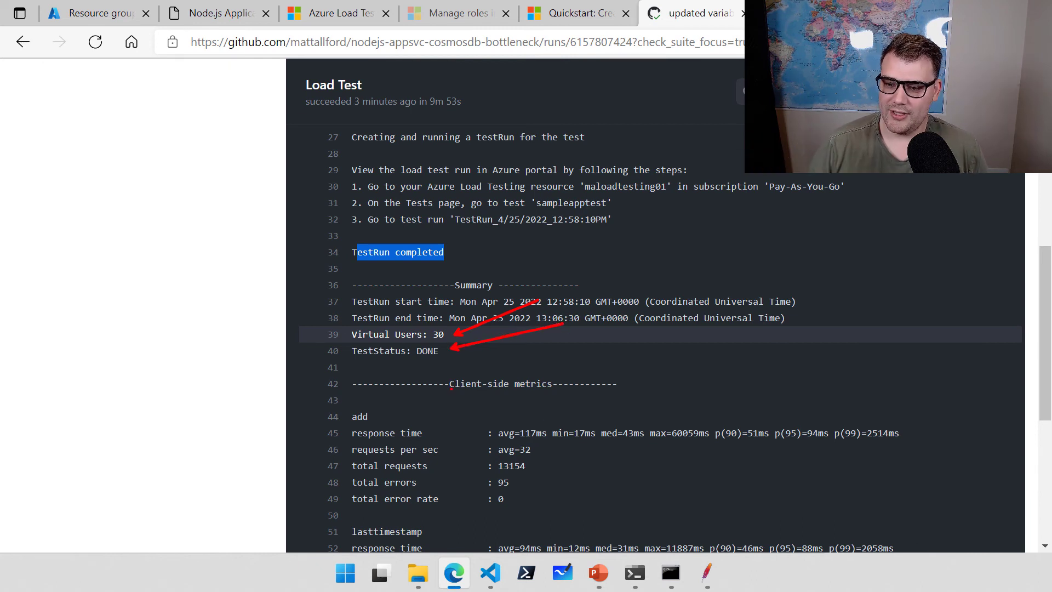
{"action": "left_click_drag", "start_coordinate": [483, 380], "coordinate": [567, 336]}
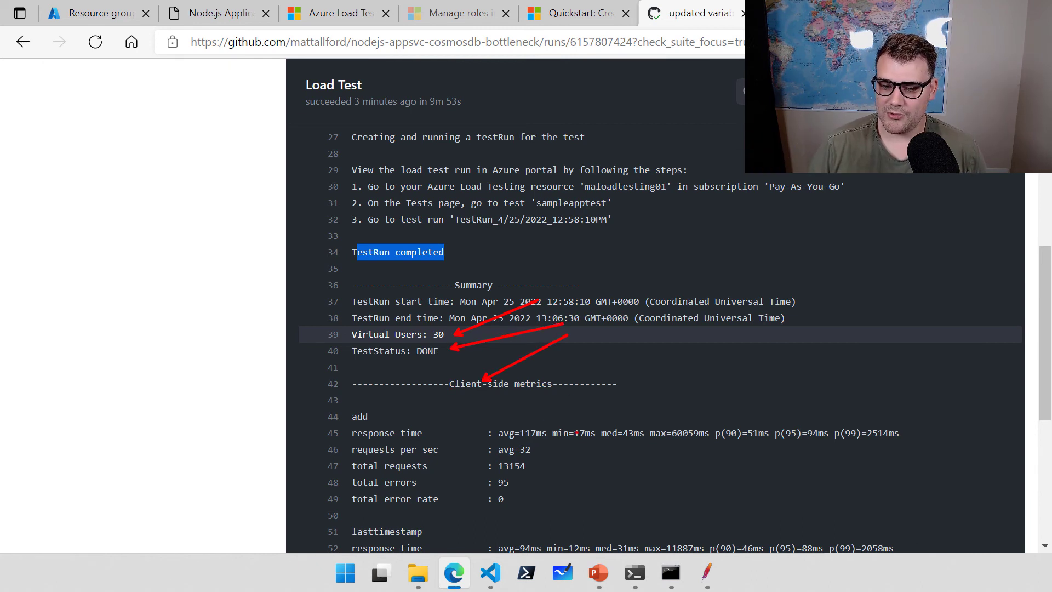
{"action": "left_click_drag", "start_coordinate": [373, 414], "coordinate": [410, 392]}
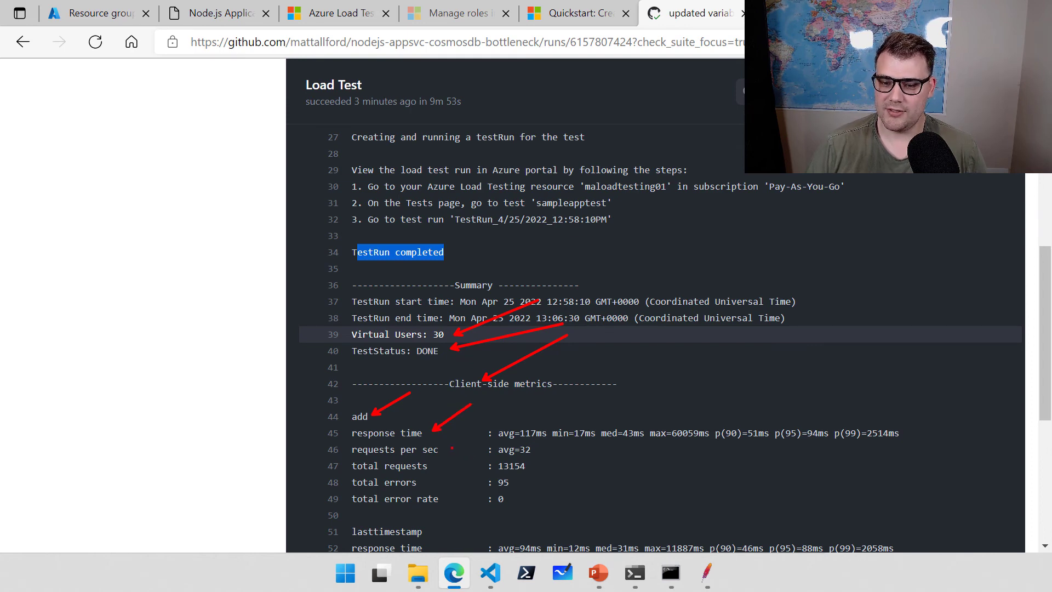
{"action": "left_click_drag", "start_coordinate": [442, 466], "coordinate": [505, 435]}
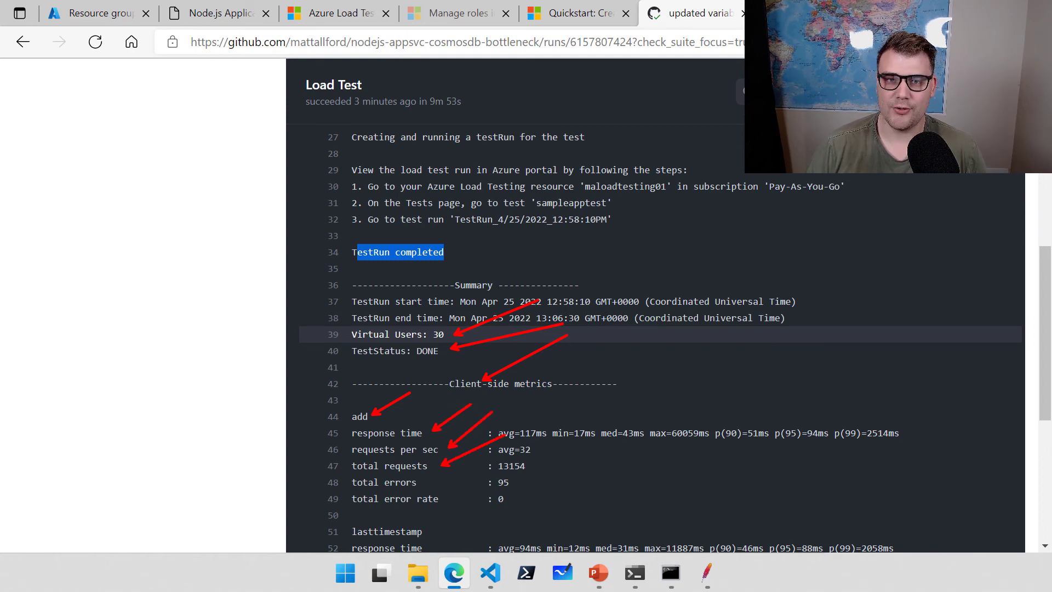
{"action": "key", "text": "Escape"}
{"action": "scroll", "coordinate": [593, 372], "scroll_direction": "down", "scroll_amount": 5}
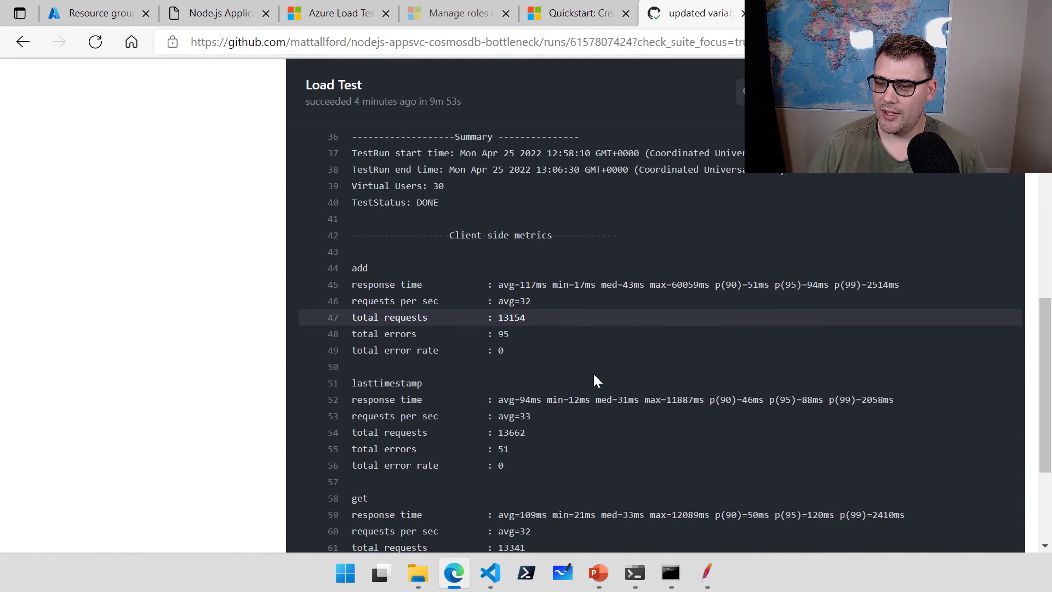
{"action": "scroll", "coordinate": [511, 329], "scroll_direction": "up", "scroll_amount": 3}
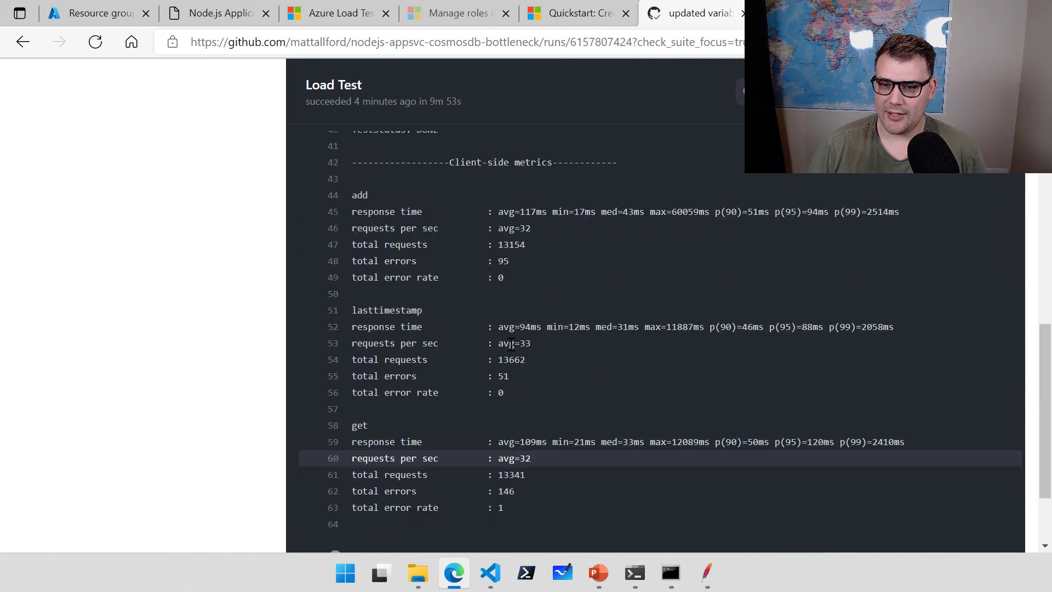
{"action": "scroll", "coordinate": [511, 344], "scroll_direction": "up", "scroll_amount": 6}
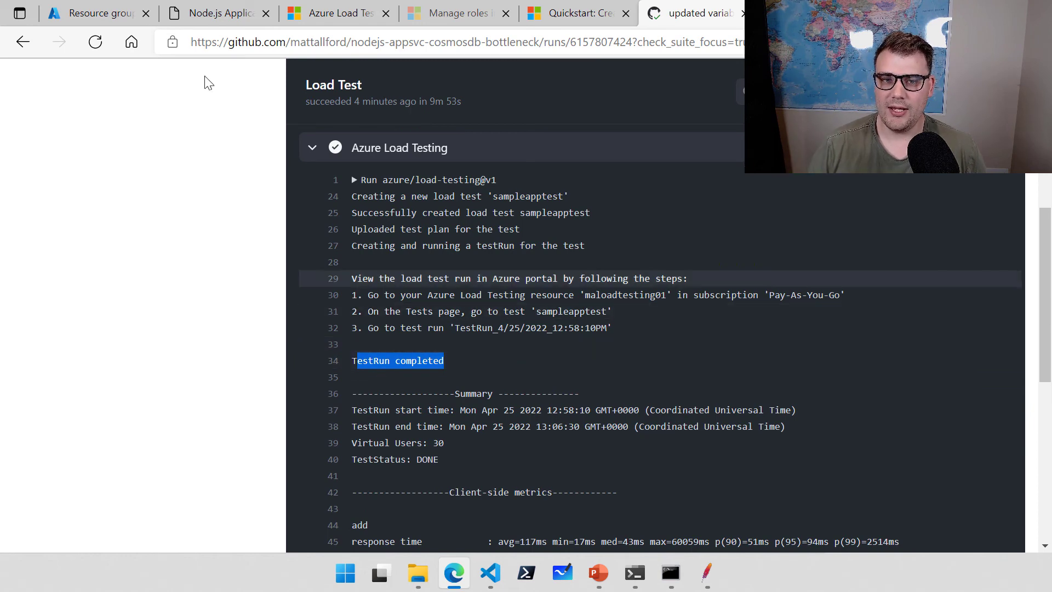
Open the maloadtesteastus-rg resource group, then its maloadtesting01 load testing resource.
{"action": "left_click", "coordinate": [95, 19]}
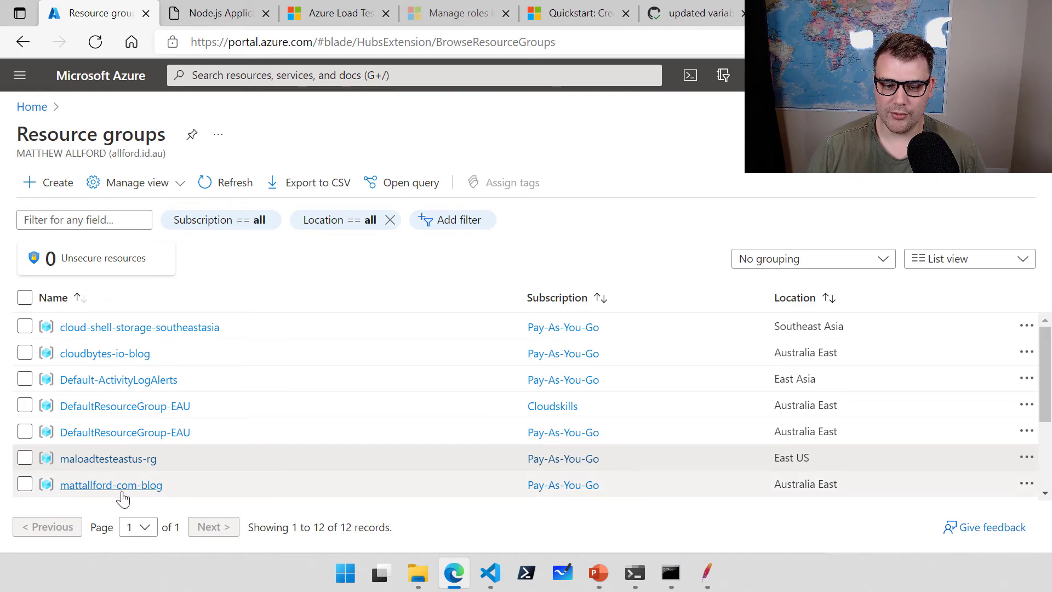
{"action": "left_click", "coordinate": [129, 460]}
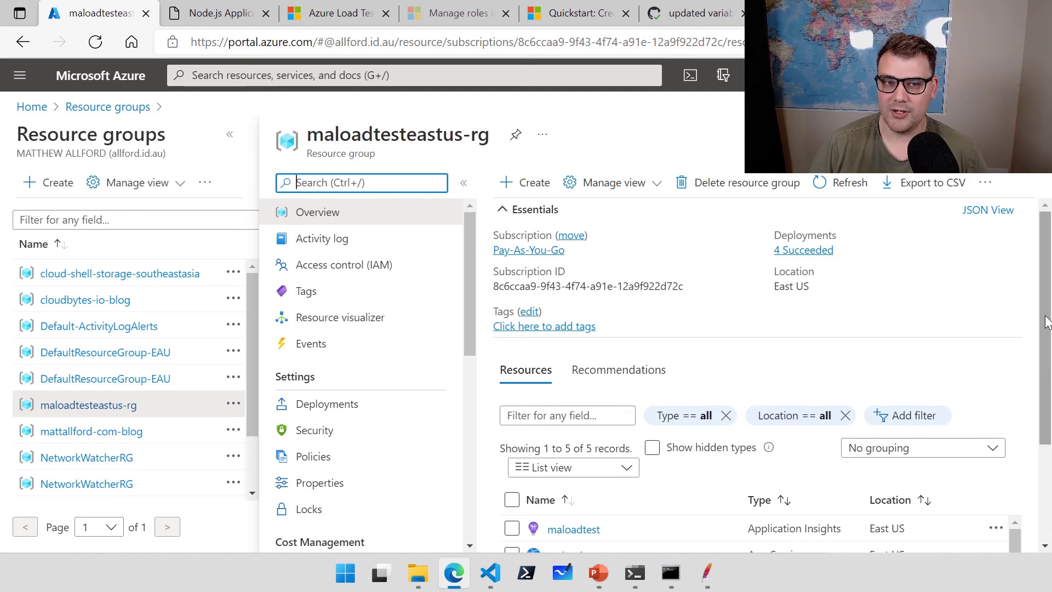
{"action": "scroll", "coordinate": [1047, 298], "scroll_direction": "down", "scroll_amount": 3}
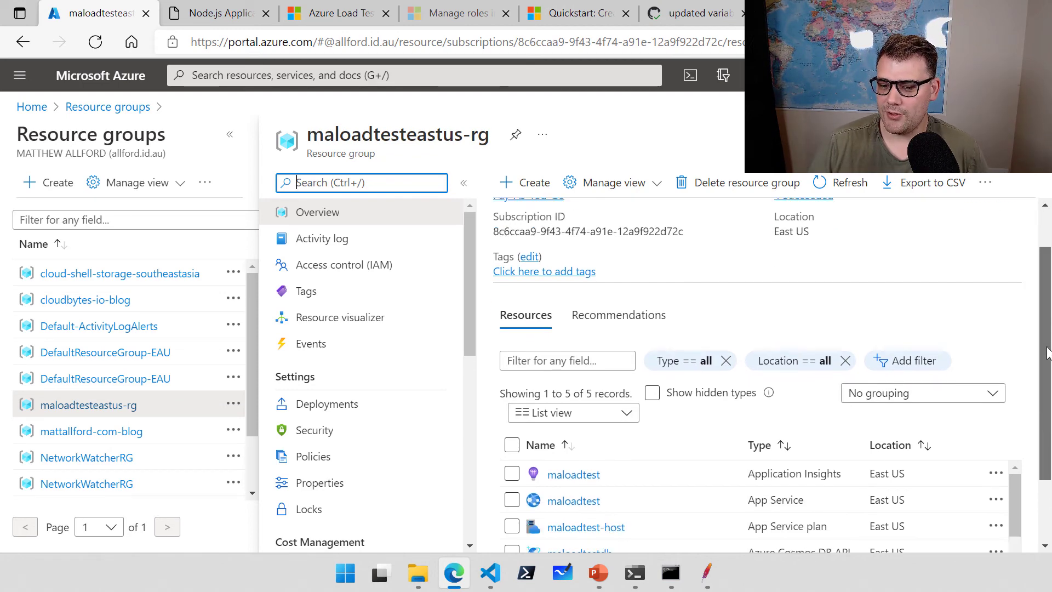
{"action": "scroll", "coordinate": [755, 429], "scroll_direction": "down", "scroll_amount": 2}
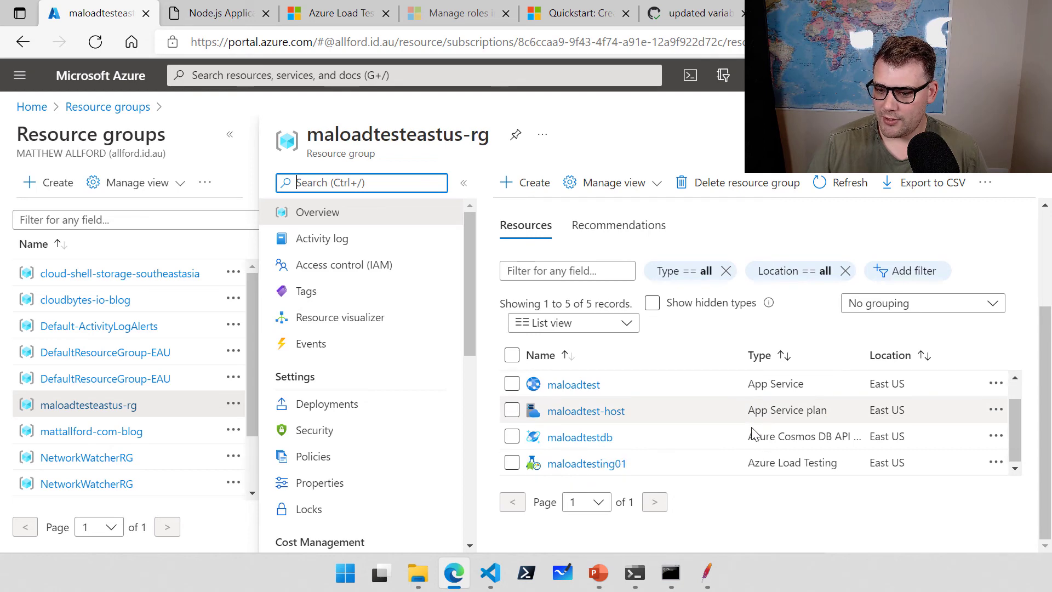
{"action": "left_click", "coordinate": [578, 466]}
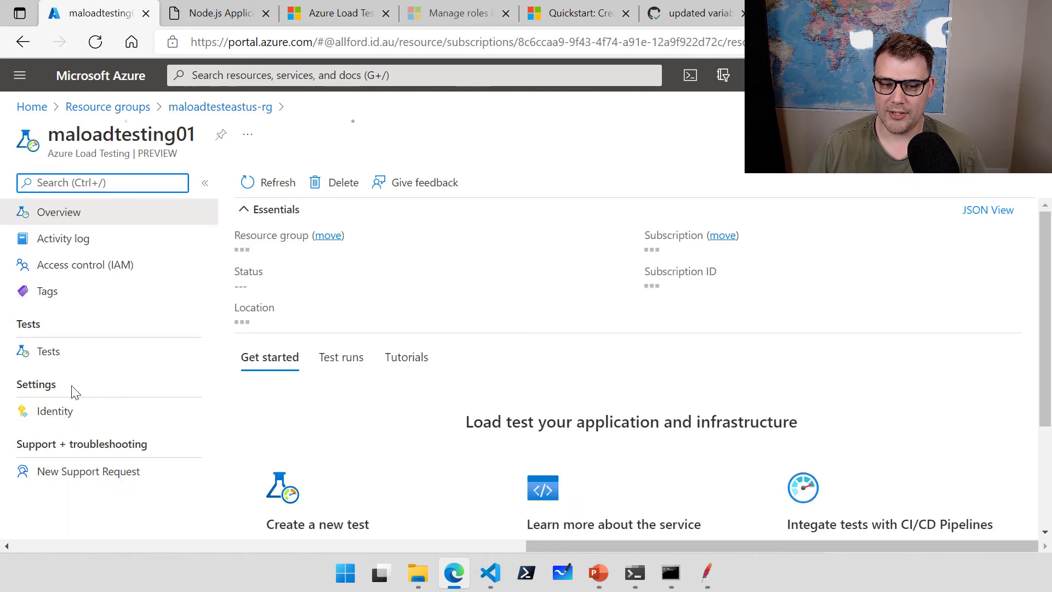
List maloadtesting01's tests, pointing out the function app and stresstest tests, and open sampleapptest.
{"action": "left_click", "coordinate": [47, 354]}
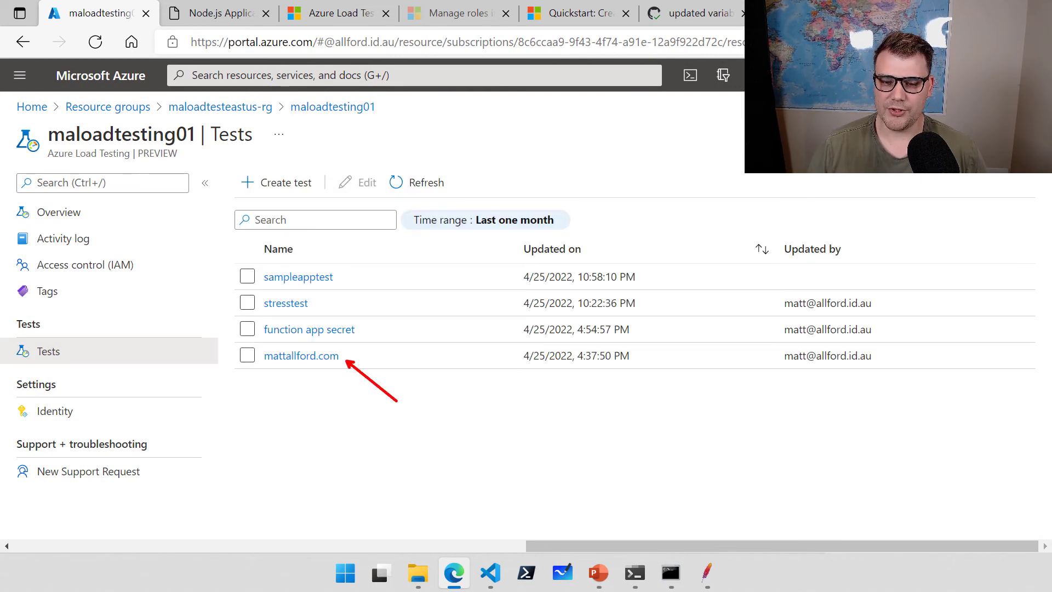
{"action": "left_click_drag", "start_coordinate": [365, 334], "coordinate": [439, 371]}
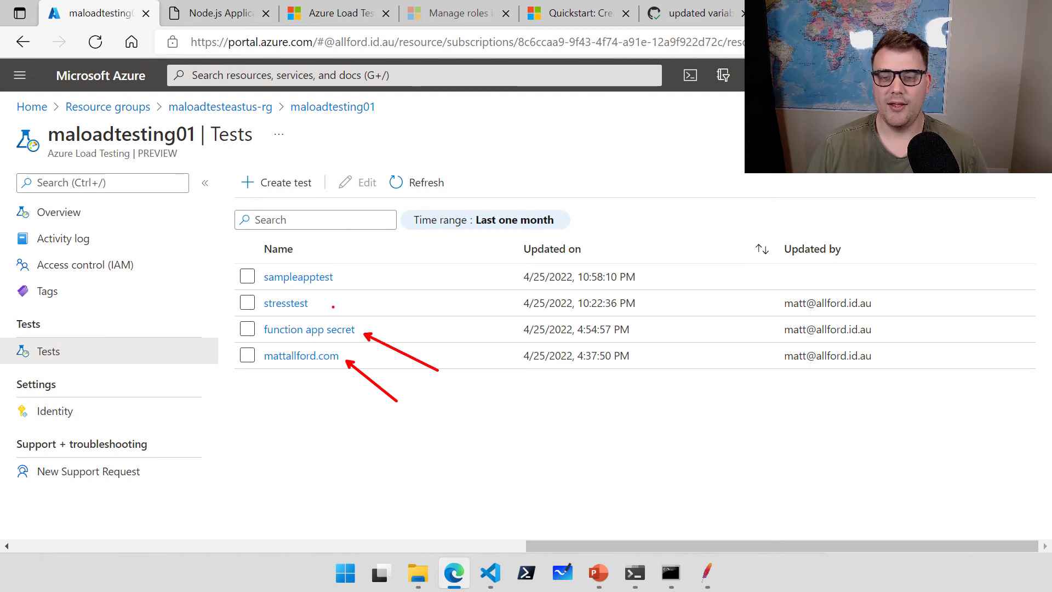
{"action": "left_click_drag", "start_coordinate": [333, 306], "coordinate": [425, 325]}
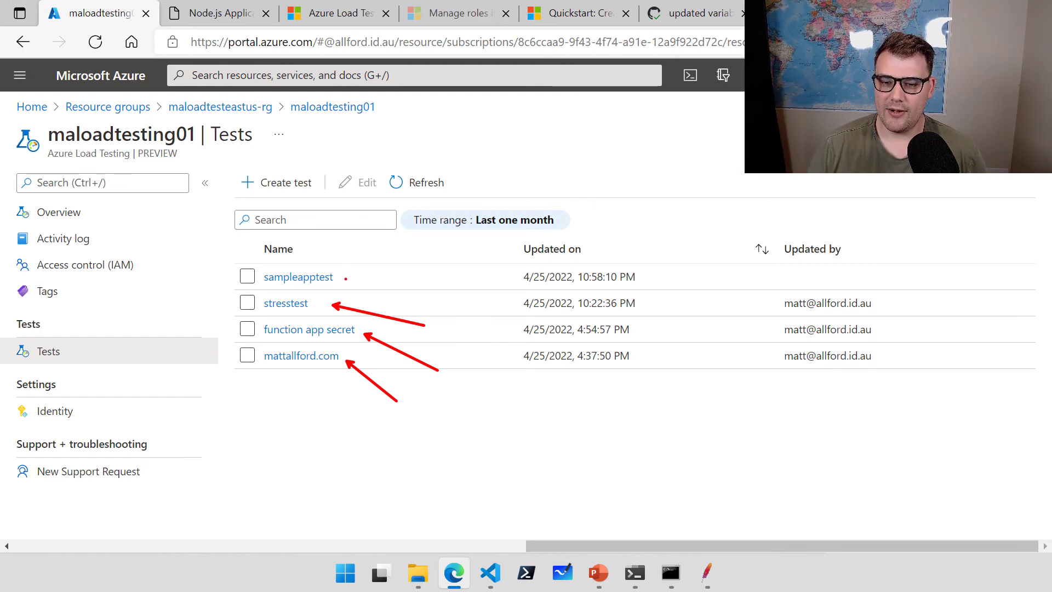
{"action": "left_click_drag", "start_coordinate": [350, 289], "coordinate": [252, 263]}
{"action": "left_click_drag", "start_coordinate": [521, 260], "coordinate": [655, 290]}
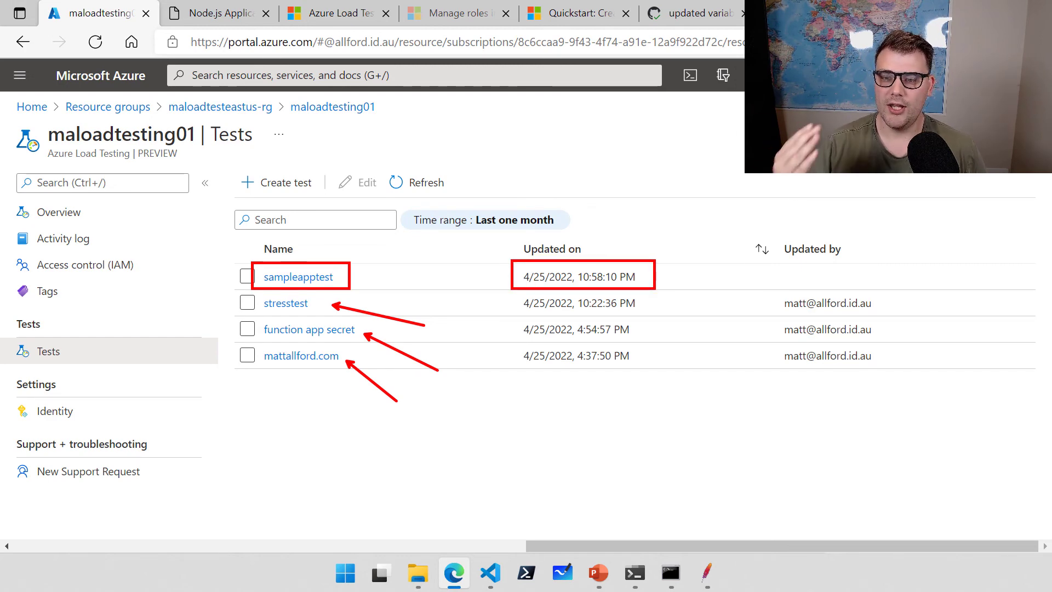
{"action": "key", "text": "Escape"}
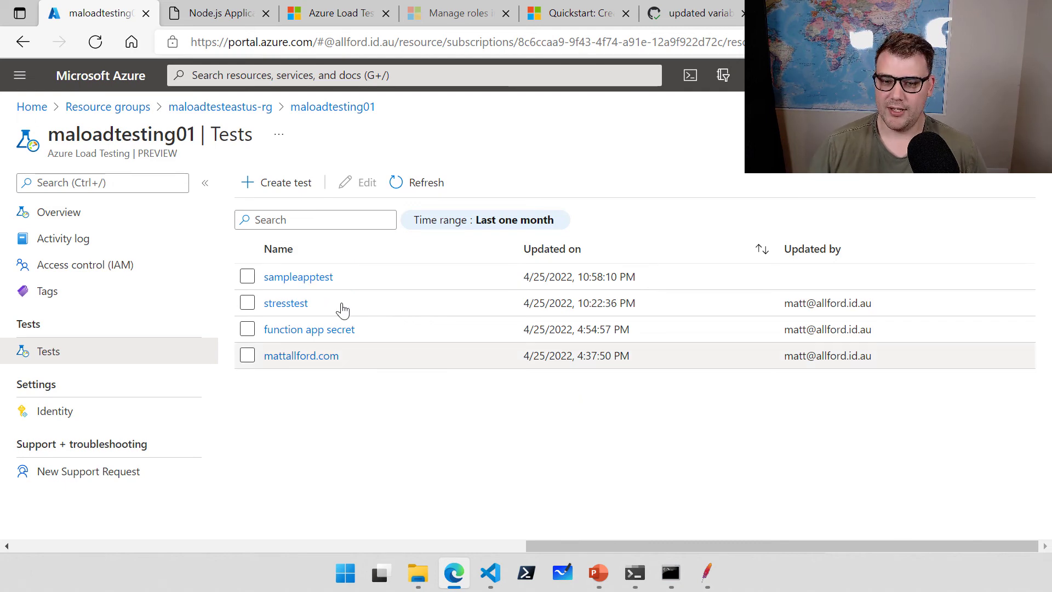
{"action": "left_click", "coordinate": [317, 278]}
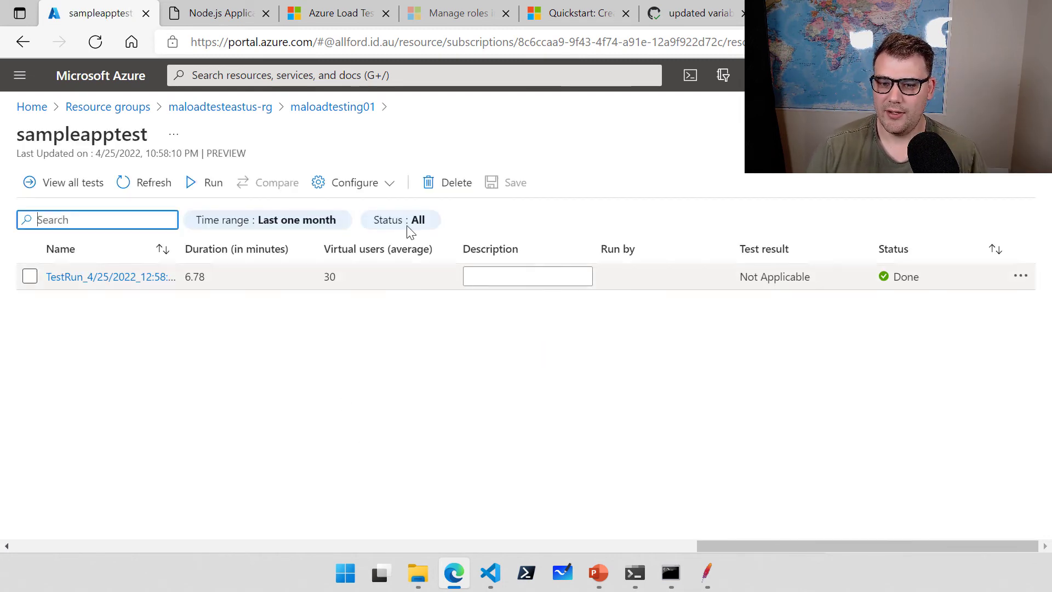
Glance at the test's configure options, then open the sampleapptest run's results.
{"action": "left_click", "coordinate": [385, 184]}
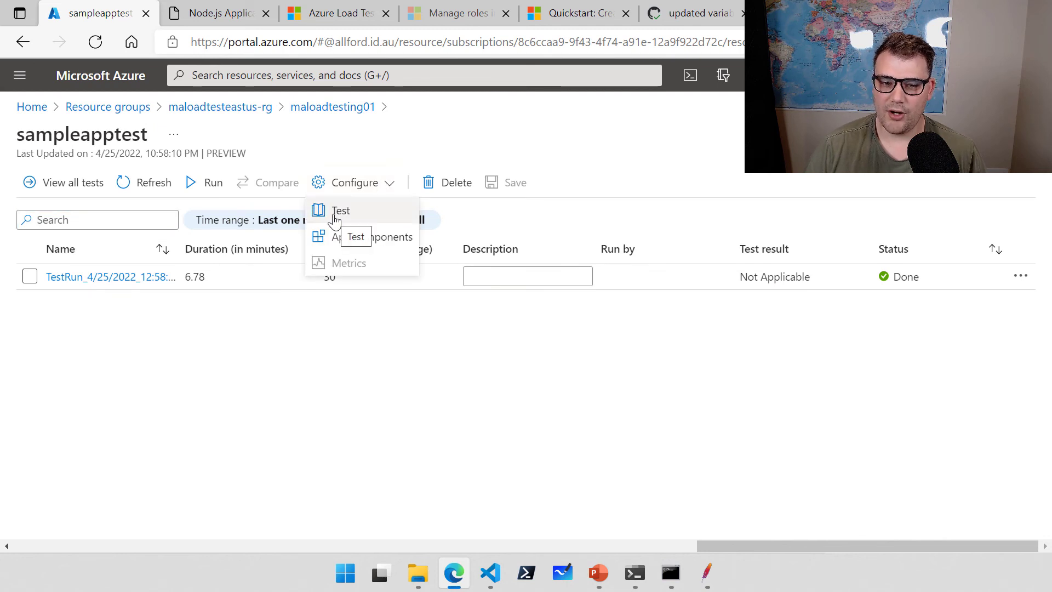
{"action": "left_click", "coordinate": [387, 346]}
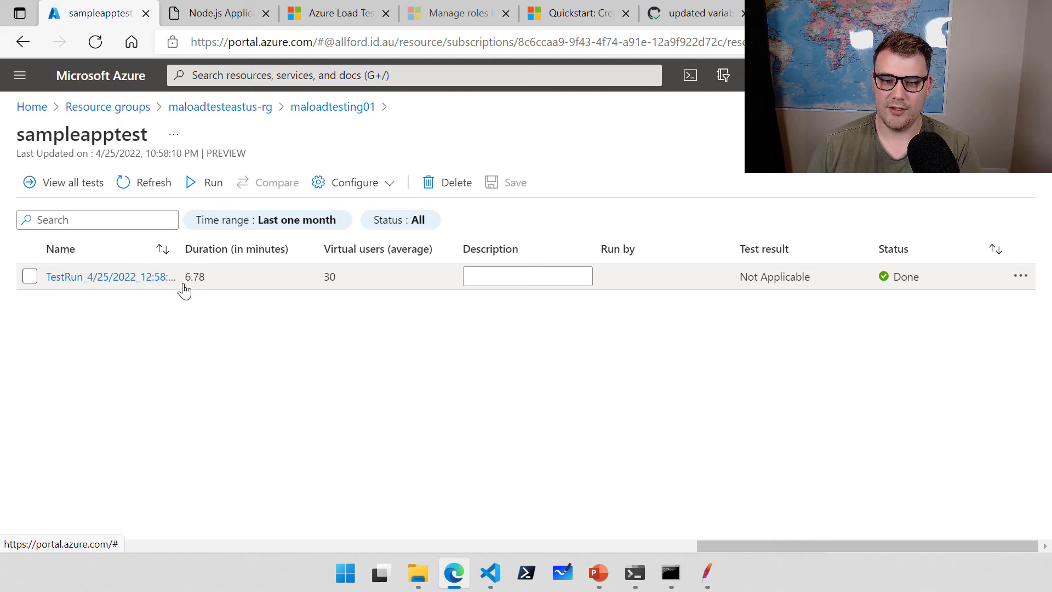
{"action": "left_click", "coordinate": [135, 279]}
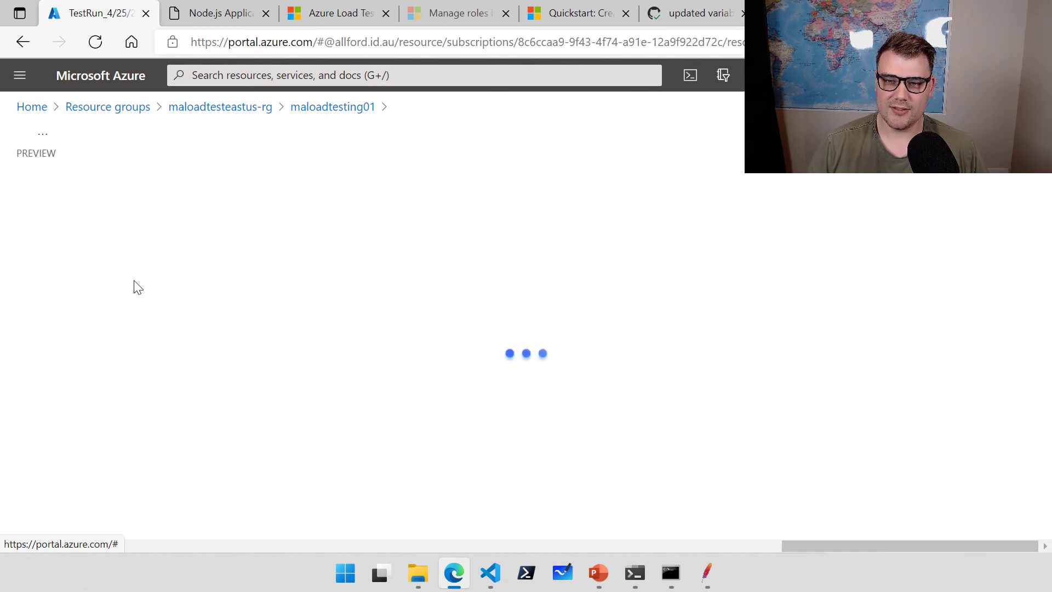
Review the statistics and client-side metrics: 49.00 ms 90th-percentile response time, 0.73% errors.
{"action": "scroll", "coordinate": [564, 303], "scroll_direction": "down", "scroll_amount": 2}
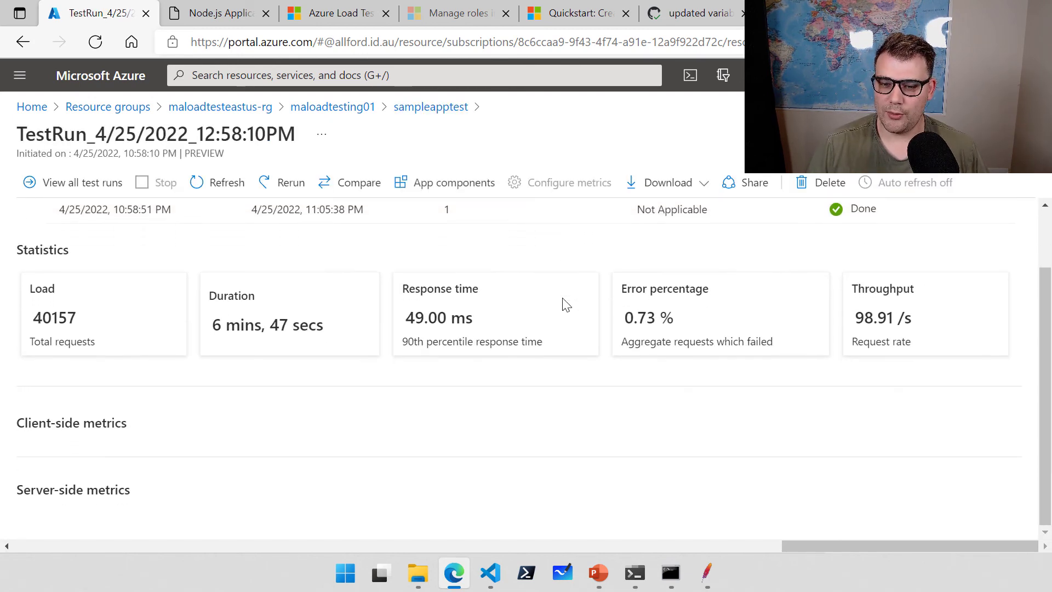
{"action": "left_click_drag", "start_coordinate": [708, 289], "coordinate": [631, 289]}
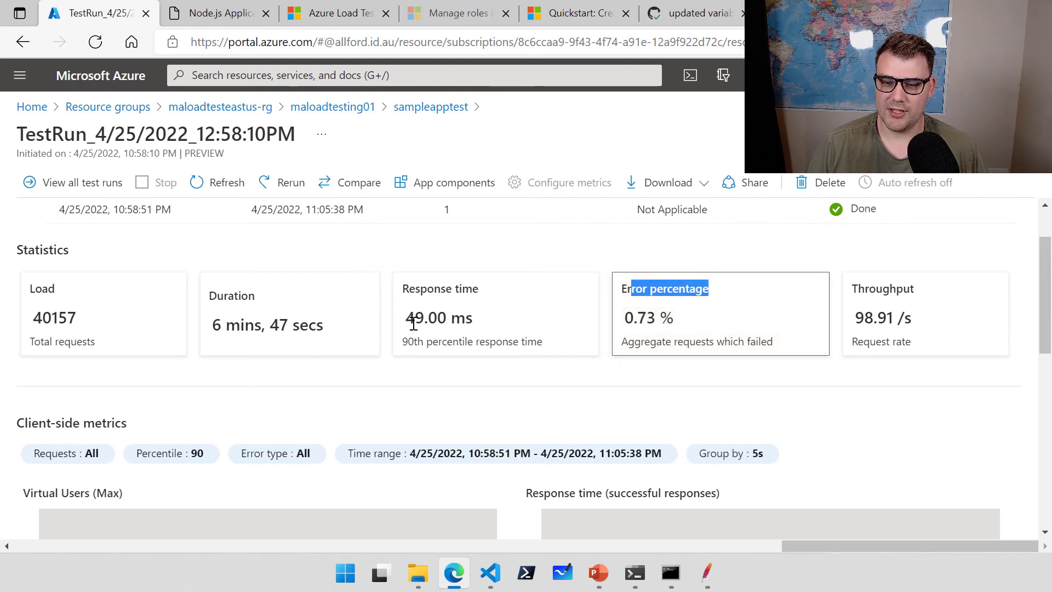
{"action": "left_click_drag", "start_coordinate": [440, 291], "coordinate": [480, 293]}
{"action": "left_click", "coordinate": [517, 395]}
{"action": "scroll", "coordinate": [521, 402], "scroll_direction": "down", "scroll_amount": 5}
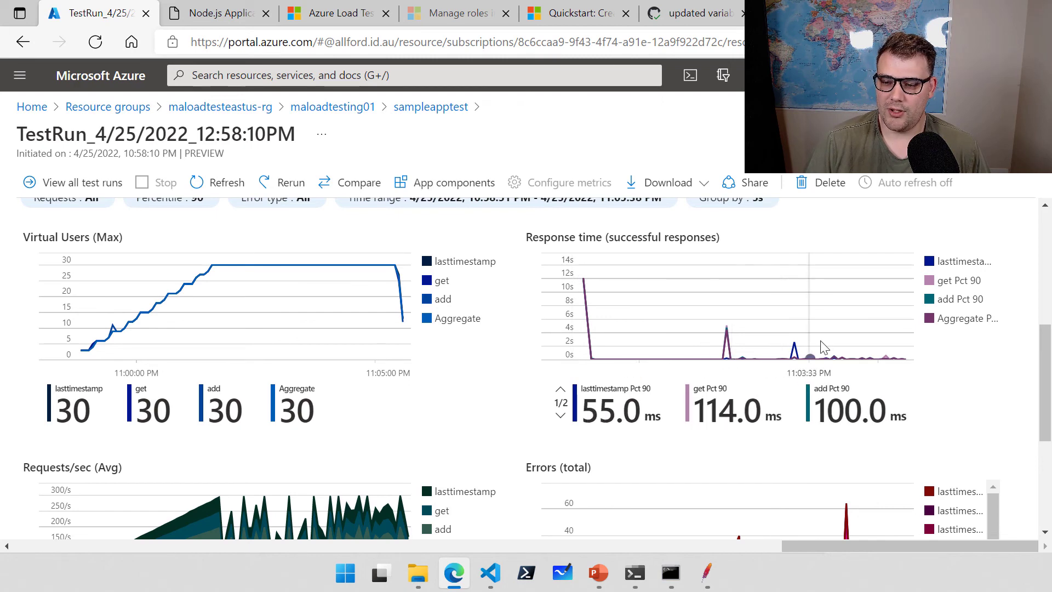
{"action": "scroll", "coordinate": [822, 357], "scroll_direction": "down", "scroll_amount": 3}
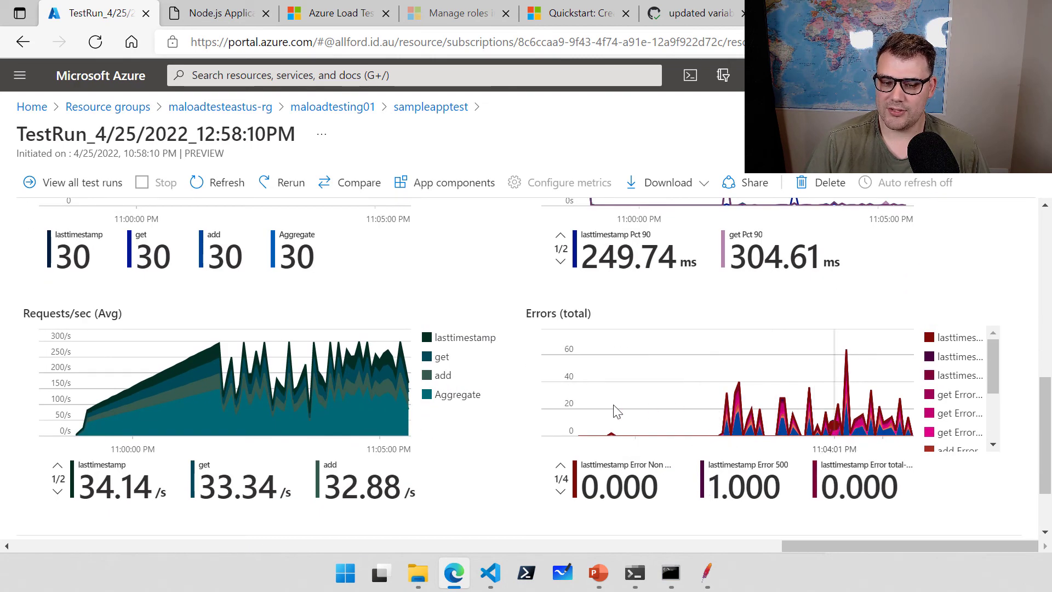
{"action": "scroll", "coordinate": [548, 416], "scroll_direction": "down", "scroll_amount": 2}
{"action": "scroll", "coordinate": [548, 416], "scroll_direction": "down", "scroll_amount": 1}
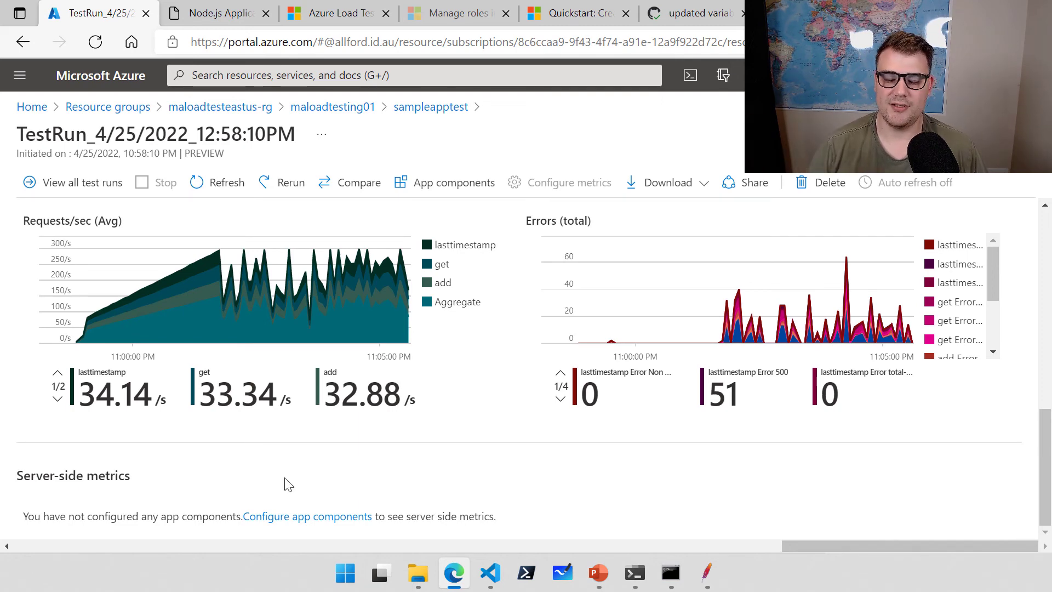
{"action": "scroll", "coordinate": [477, 427], "scroll_direction": "up", "scroll_amount": 5}
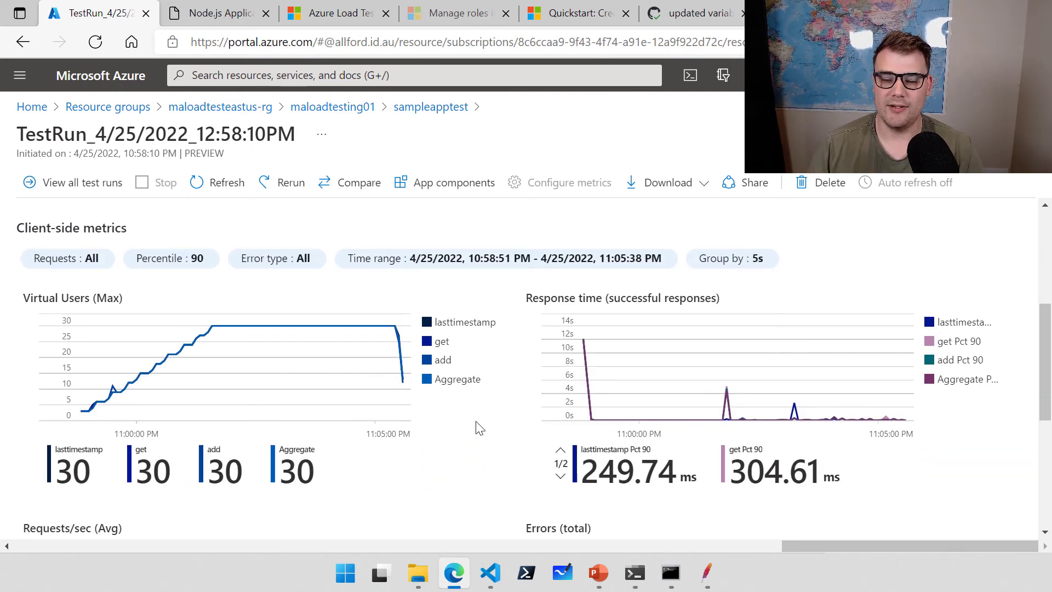
{"action": "scroll", "coordinate": [518, 430], "scroll_direction": "up", "scroll_amount": 4}
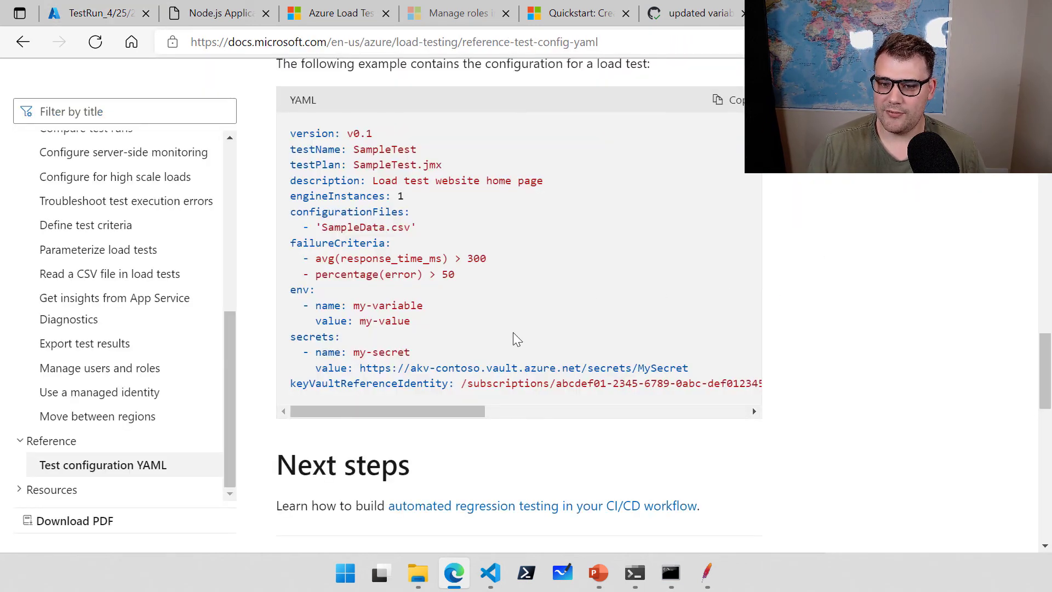
Copy the example failureCriteria block from the YAML reference and return to workflow.yml in VS Code.
{"action": "left_click_drag", "start_coordinate": [496, 277], "coordinate": [291, 244]}
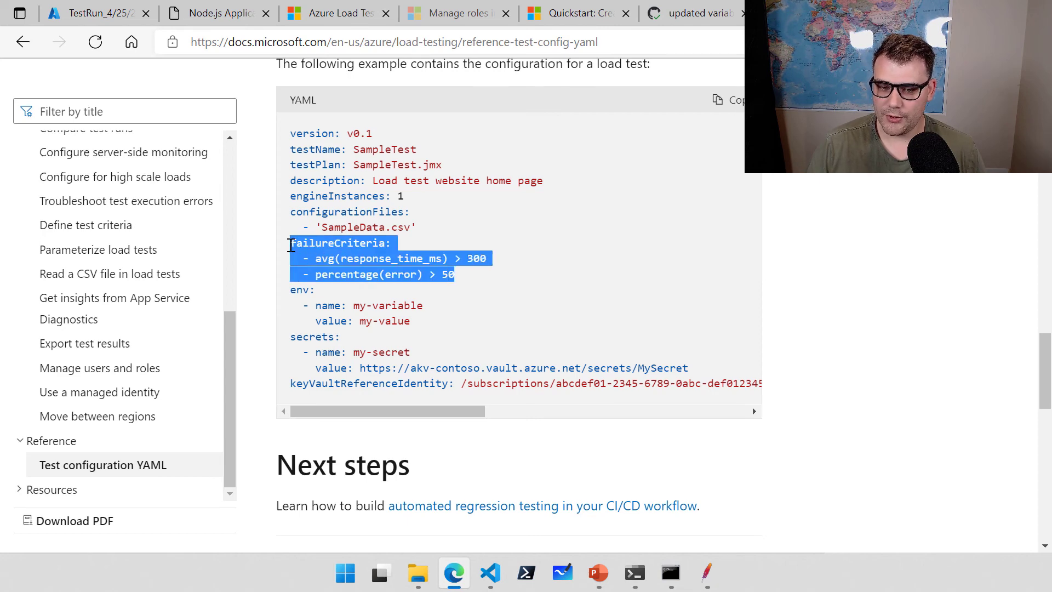
{"action": "right_click", "coordinate": [313, 193]}
{"action": "left_click", "coordinate": [363, 212]}
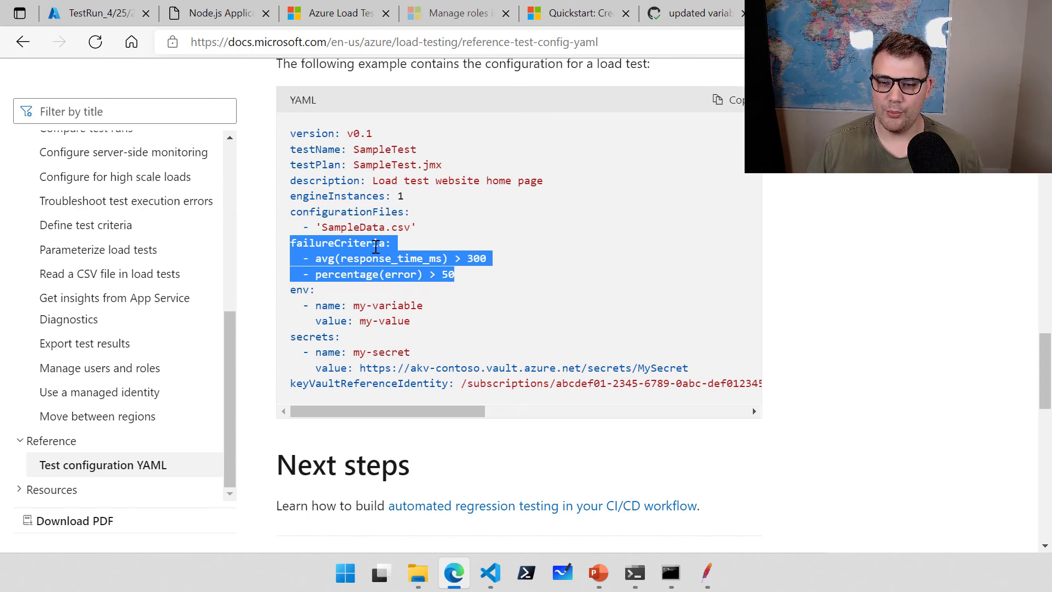
{"action": "right_click", "coordinate": [402, 257]}
{"action": "left_click", "coordinate": [435, 203]}
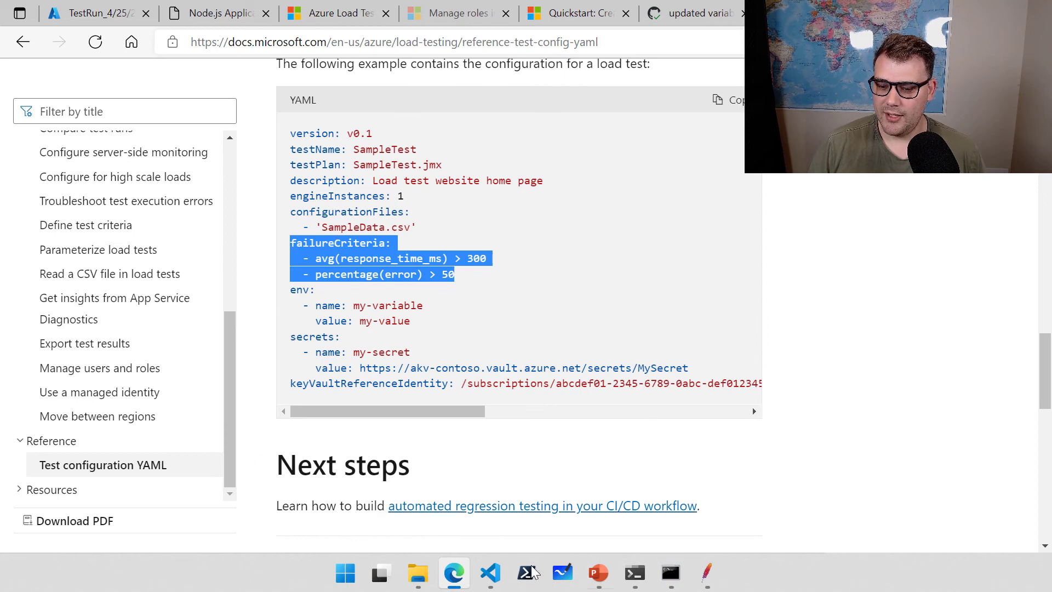
{"action": "left_click", "coordinate": [490, 576]}
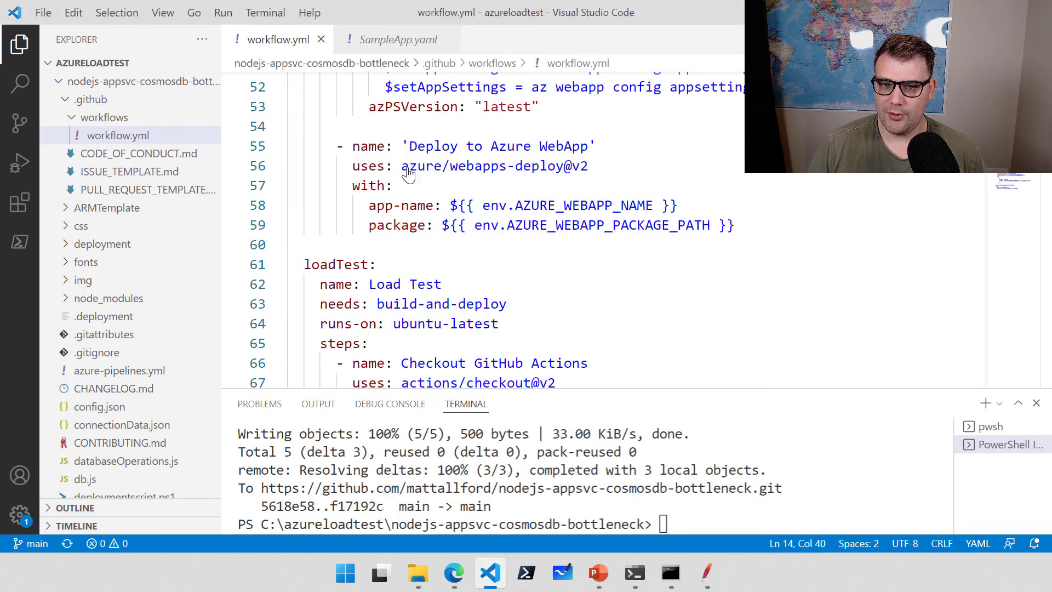
{"action": "left_click", "coordinate": [493, 285]}
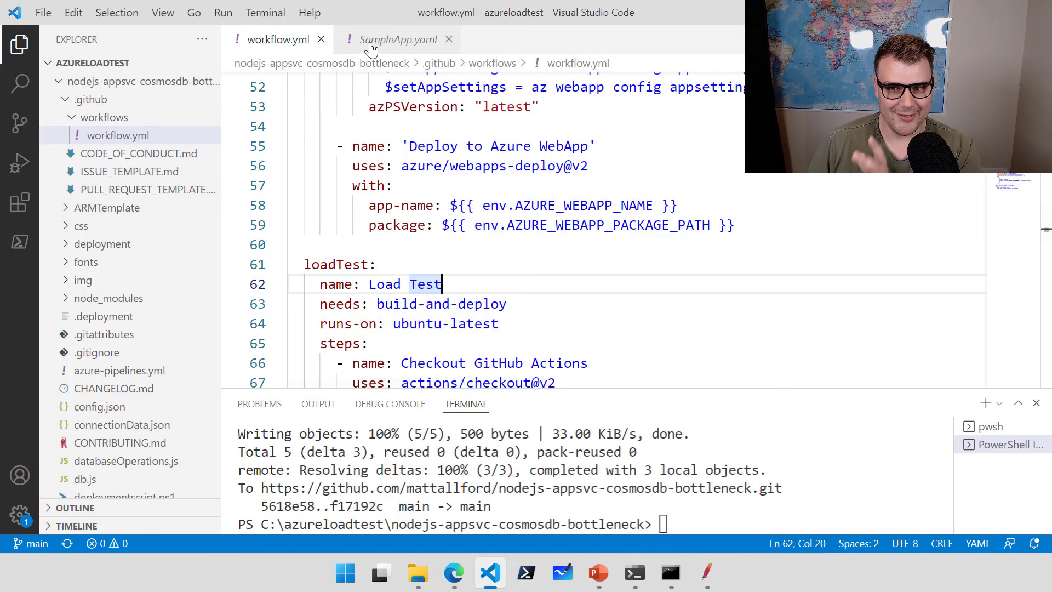
Paste the failureCriteria block into SampleApp.yaml right after engineInstances: 1.
{"action": "left_click", "coordinate": [371, 48]}
{"action": "left_click", "coordinate": [459, 163]}
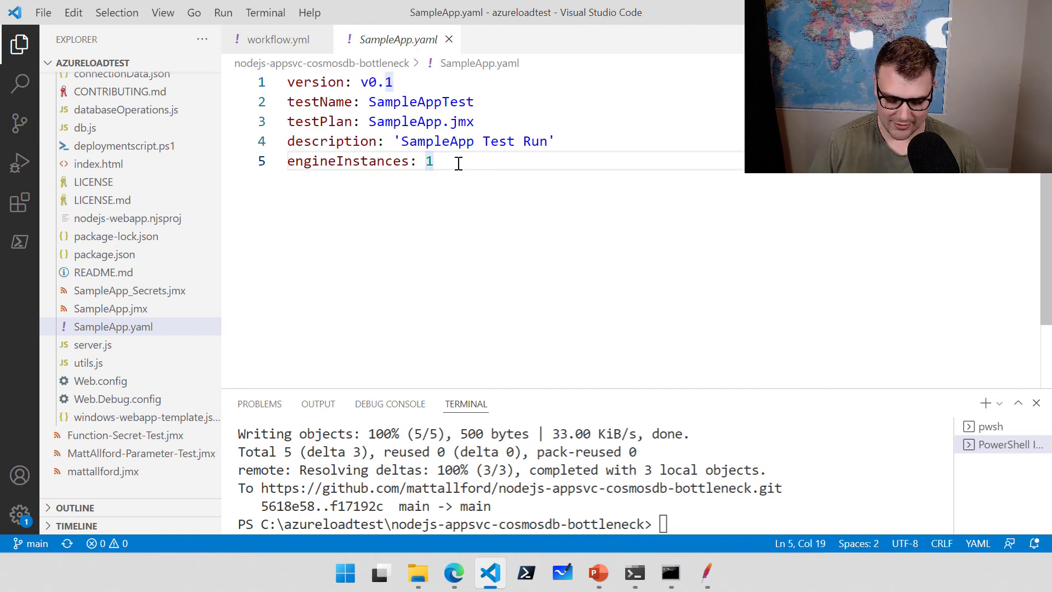
{"action": "key", "text": "Return"}
{"action": "key", "text": "ctrl+v"}
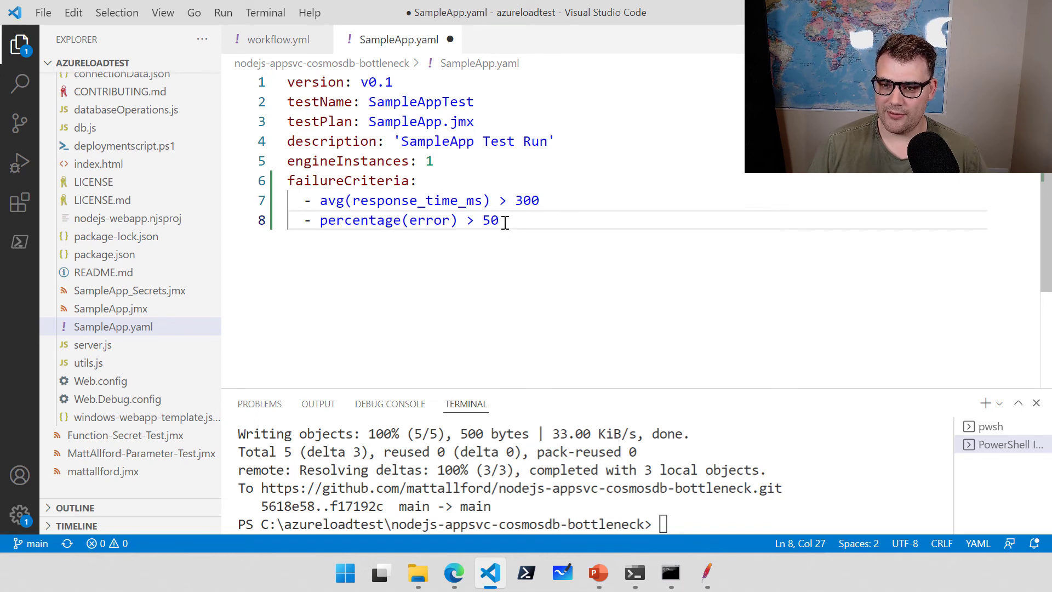
Set the thresholds to avg(response_time_ms) > 20 and percentage(error) > 1, then save.
{"action": "key", "text": "BackSpace"}
{"action": "key", "text": "BackSpace"}
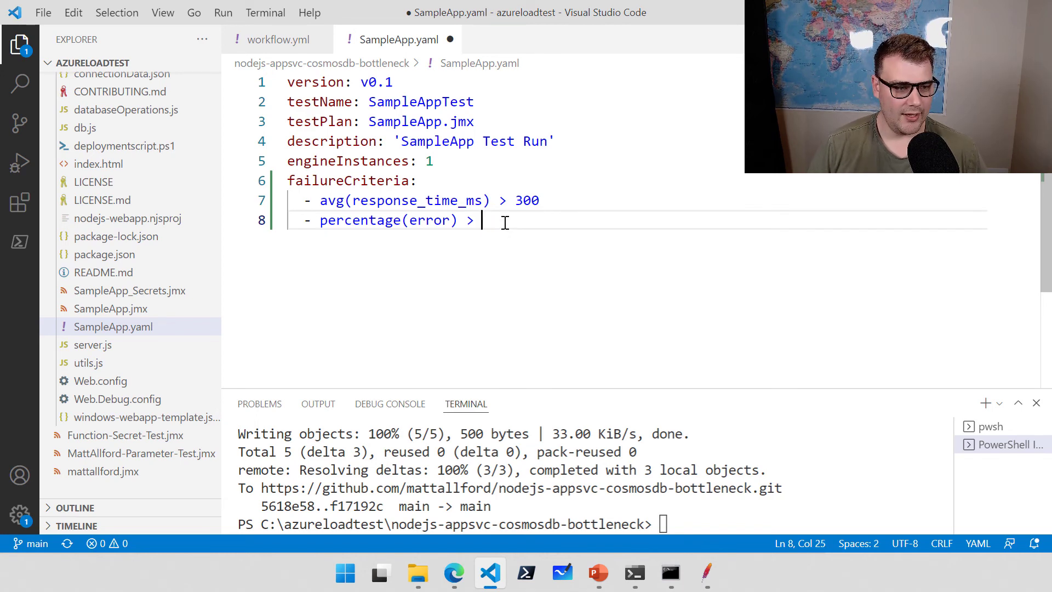
{"action": "double_click", "coordinate": [529, 201]}
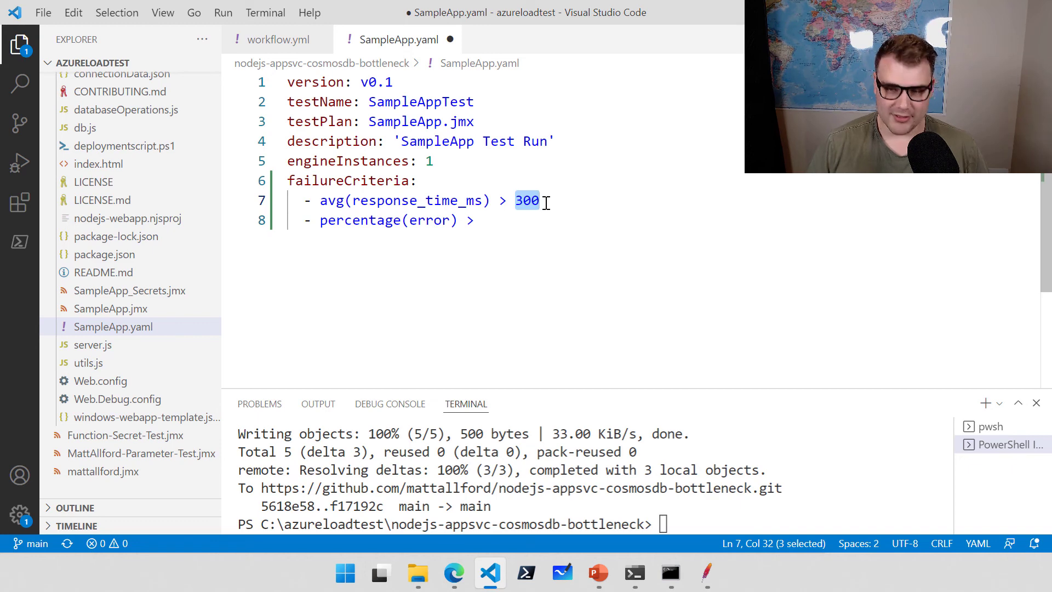
{"action": "type", "text": "20"}
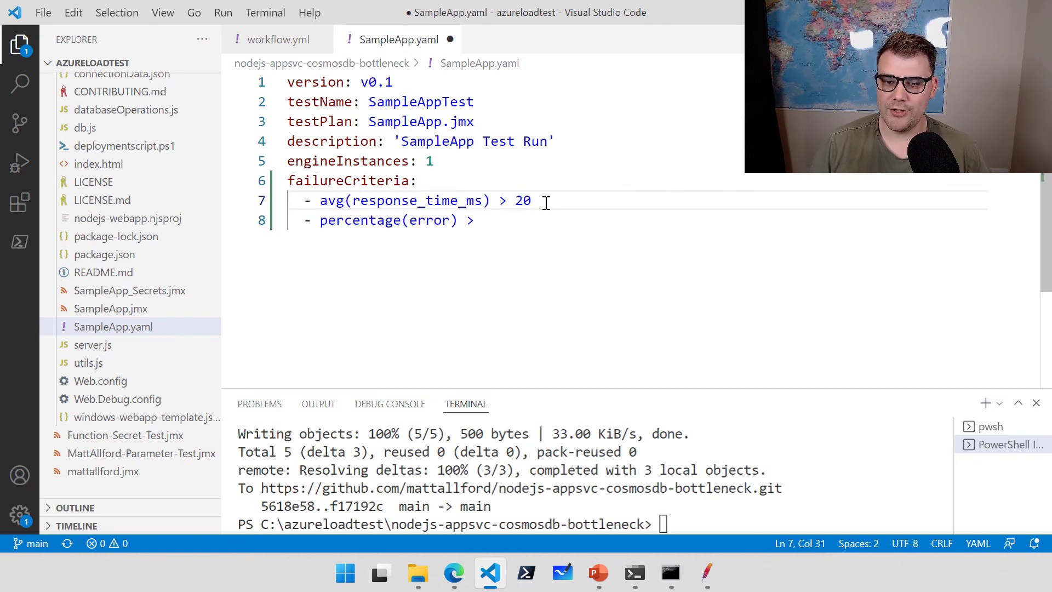
{"action": "left_click", "coordinate": [545, 220]}
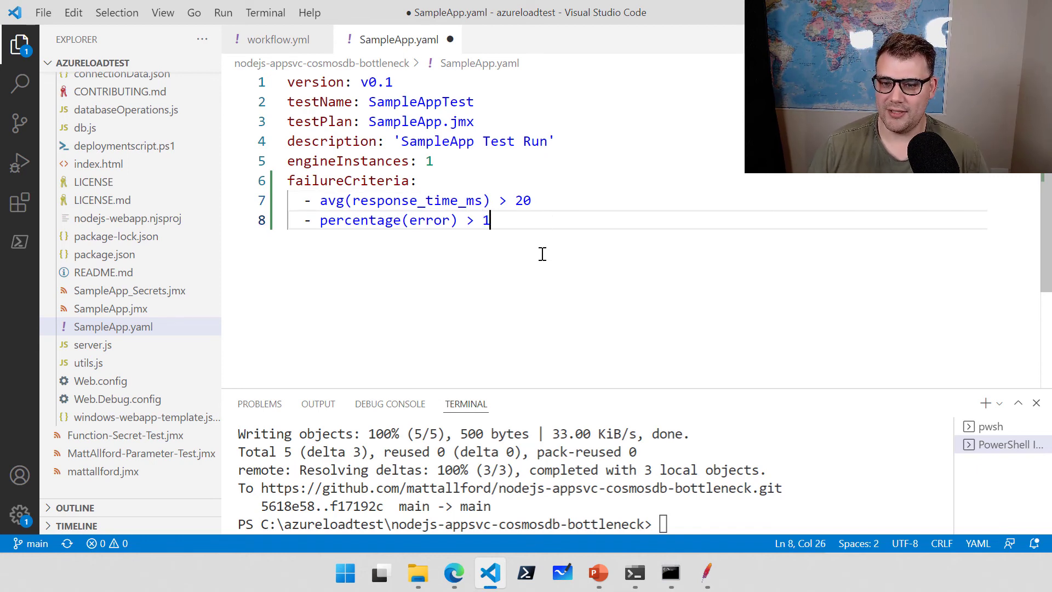
{"action": "scroll", "coordinate": [548, 285], "scroll_direction": "down", "scroll_amount": 3}
{"action": "scroll", "coordinate": [552, 314], "scroll_direction": "up", "scroll_amount": 3}
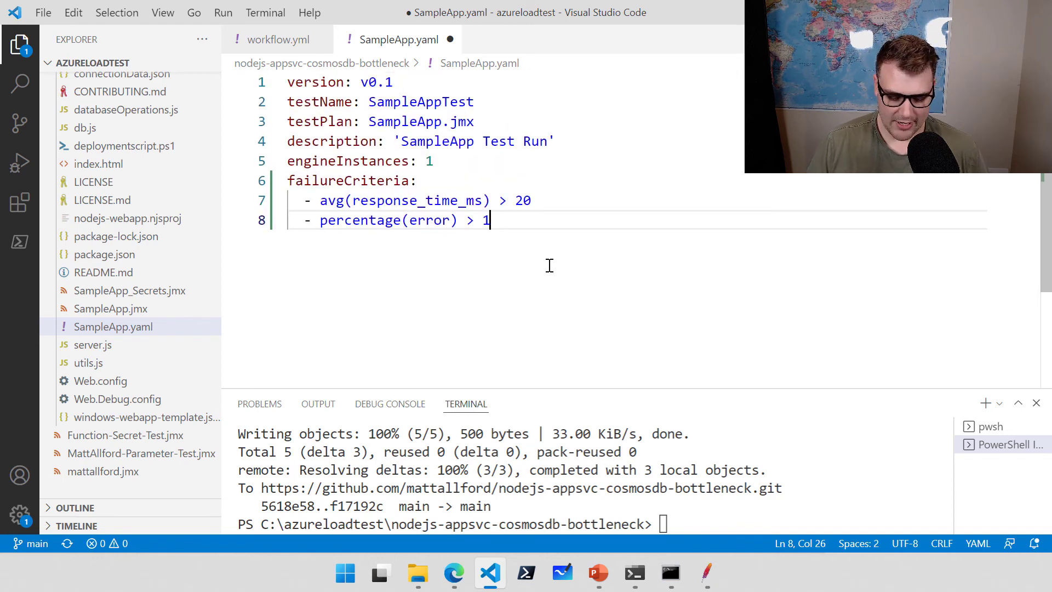
{"action": "key", "text": "ctrl+s"}
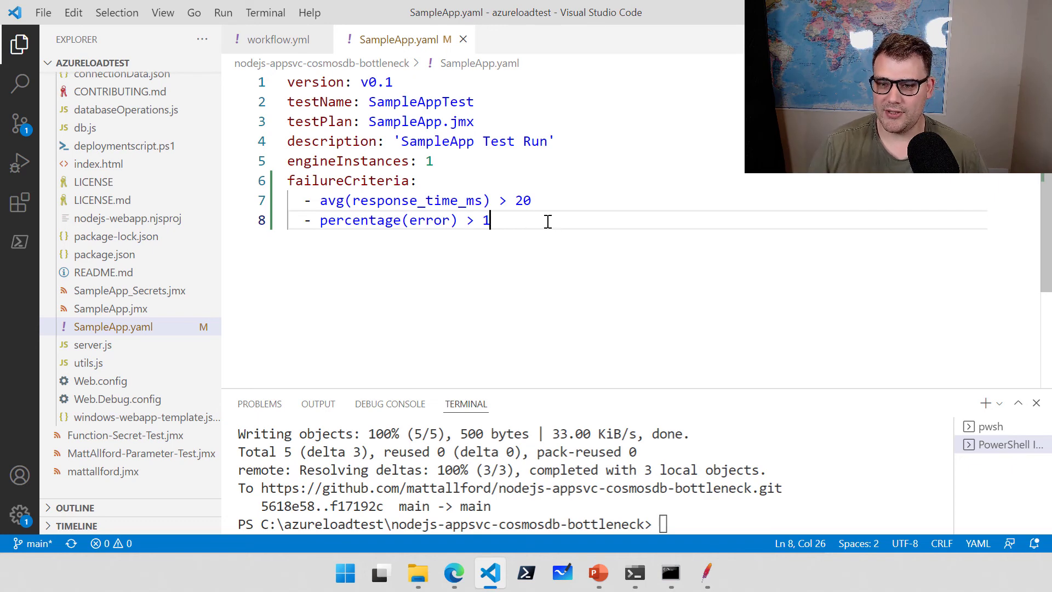
{"action": "left_click", "coordinate": [707, 524]}
Clear the terminal, check git status, and stage the modified SampleApp.yaml with git add.
{"action": "type", "text": "cls"}
{"action": "key", "text": "Return"}
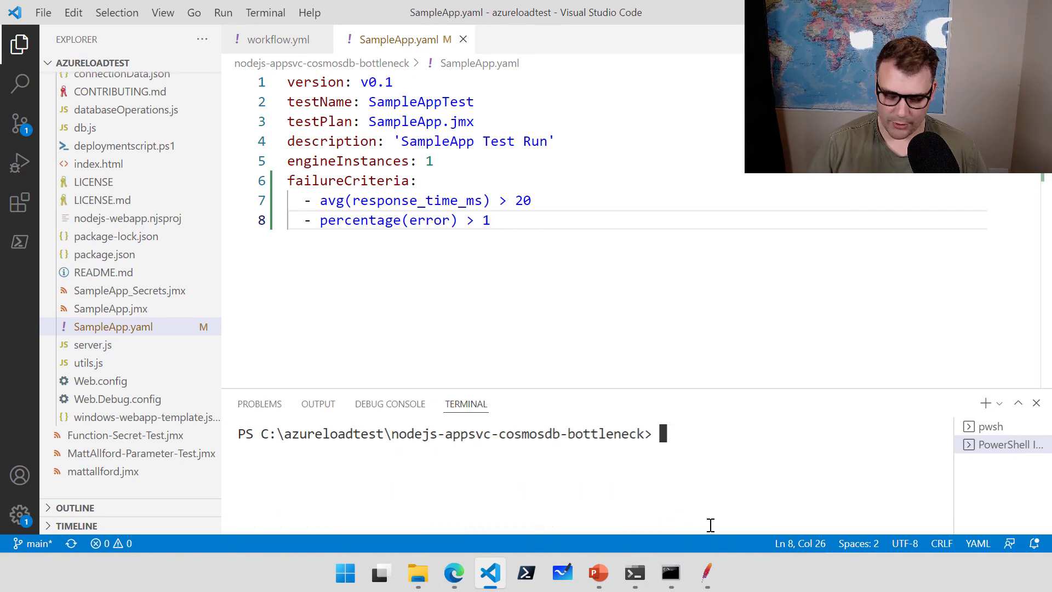
{"action": "type", "text": "git status"}
{"action": "key", "text": "Return"}
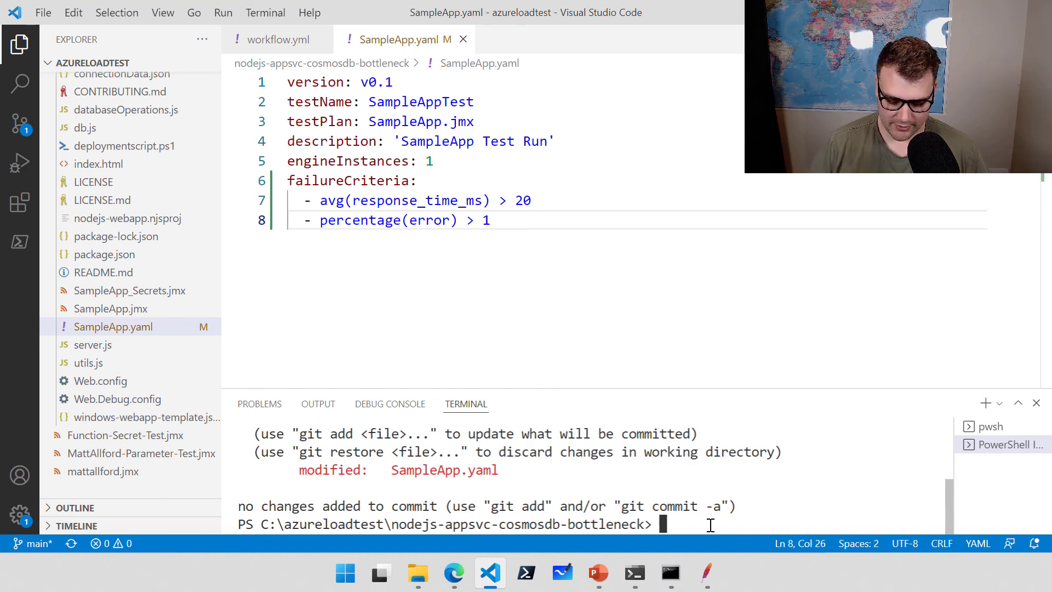
{"action": "type", "text": "git add ."}
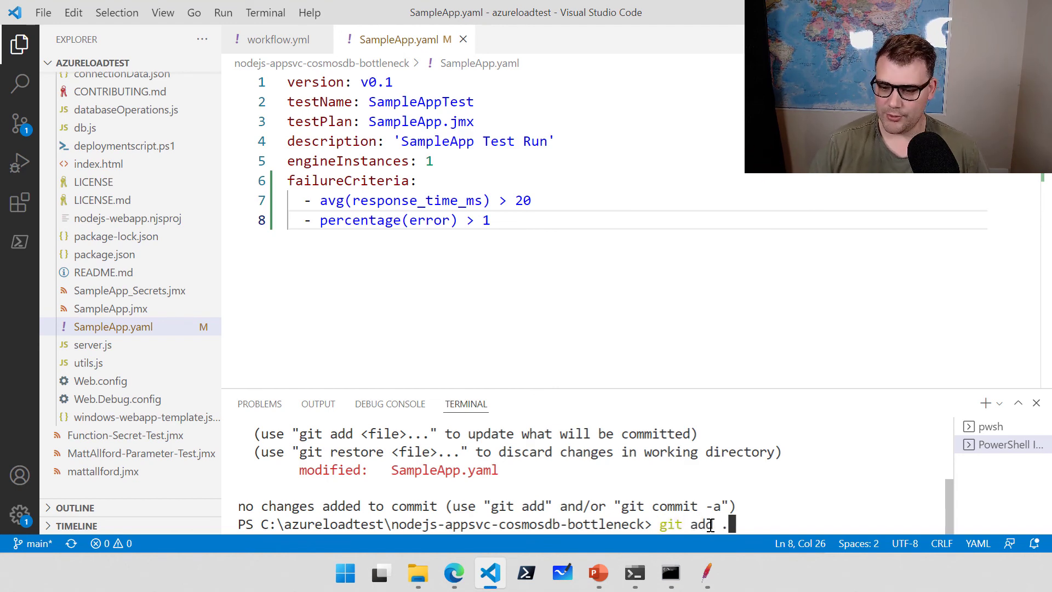
{"action": "key", "text": "Return"}
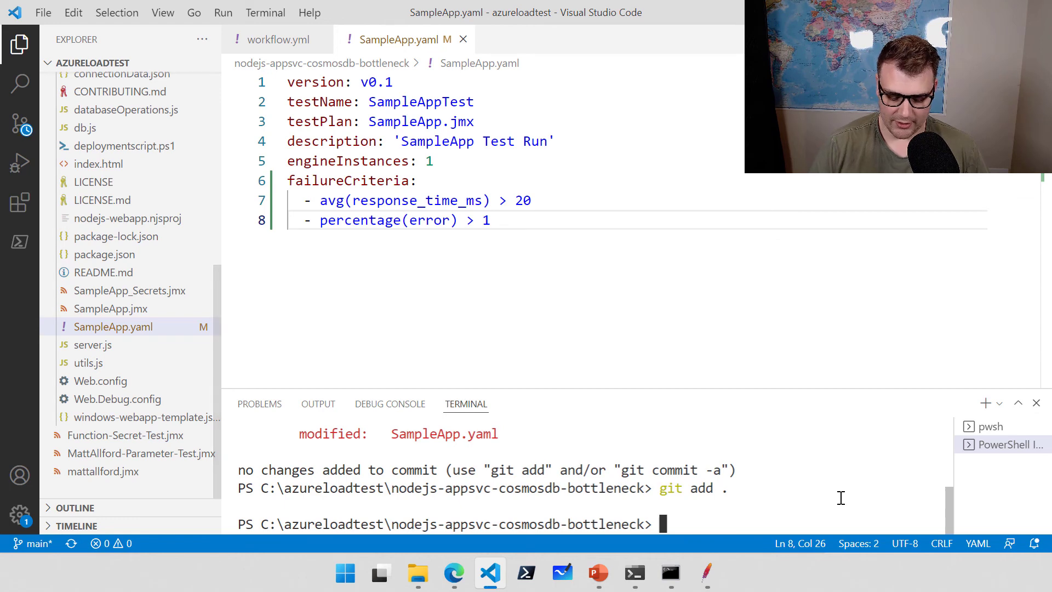
Commit with message "updated sampleapp.yml failure critera" and push it to GitHub.
{"action": "type", "text": "git com"}
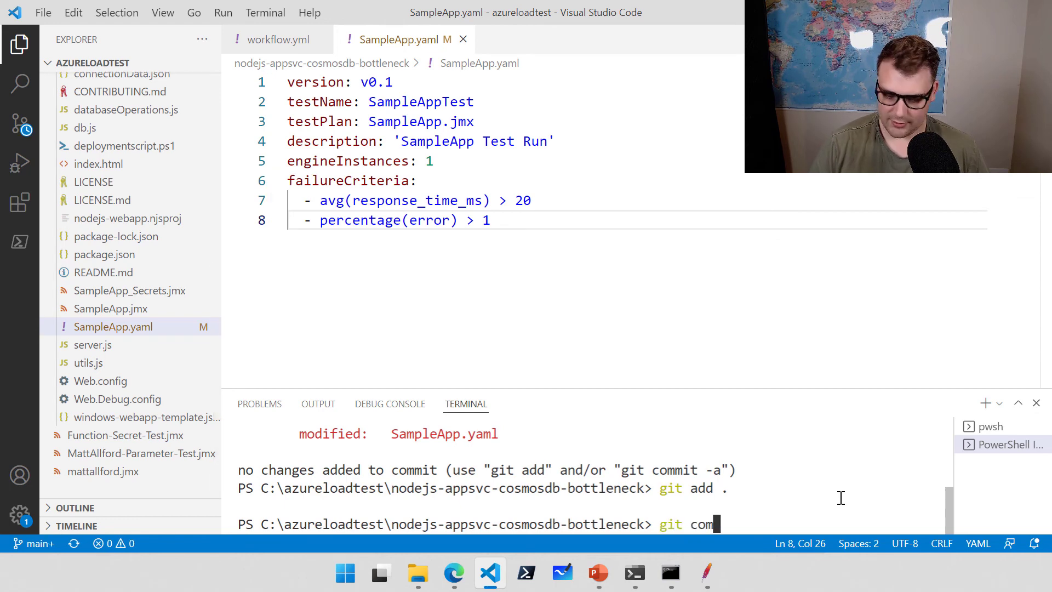
{"action": "type", "text": "mit -m \"u"}
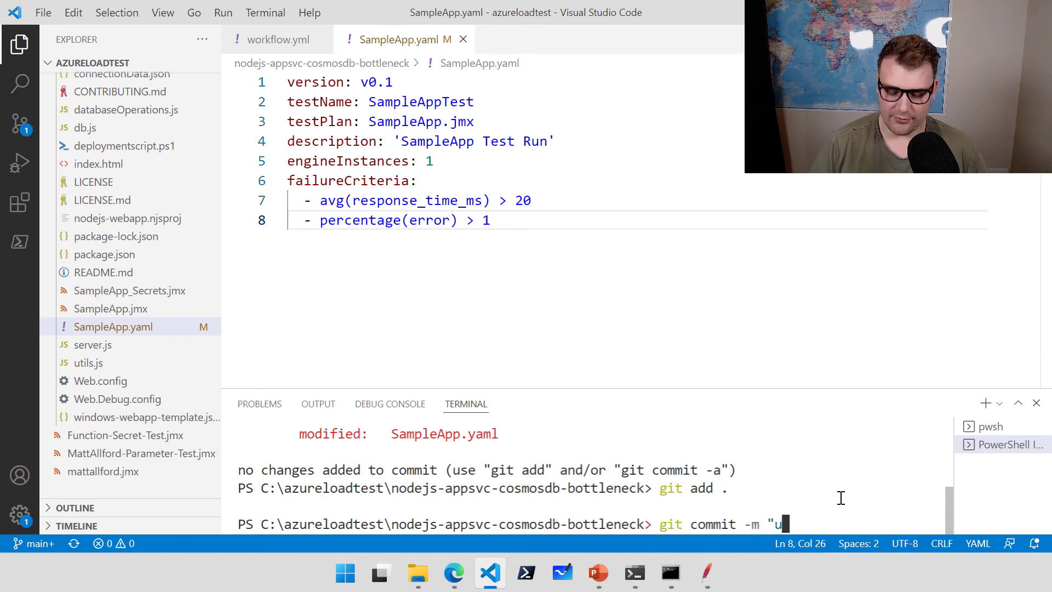
{"action": "type", "text": "pdated s"}
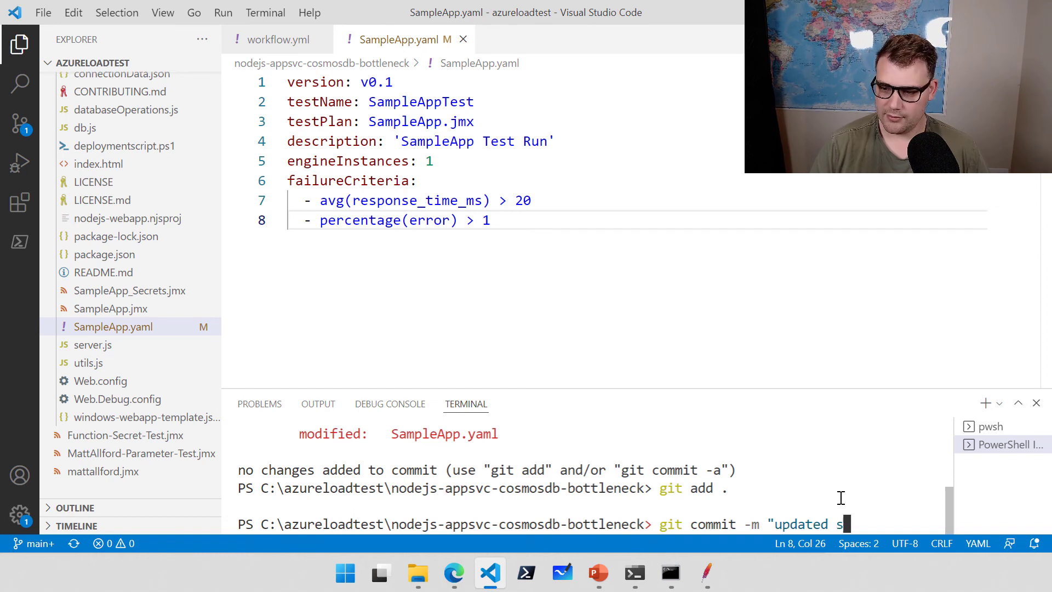
{"action": "type", "text": "ampleapp.y"}
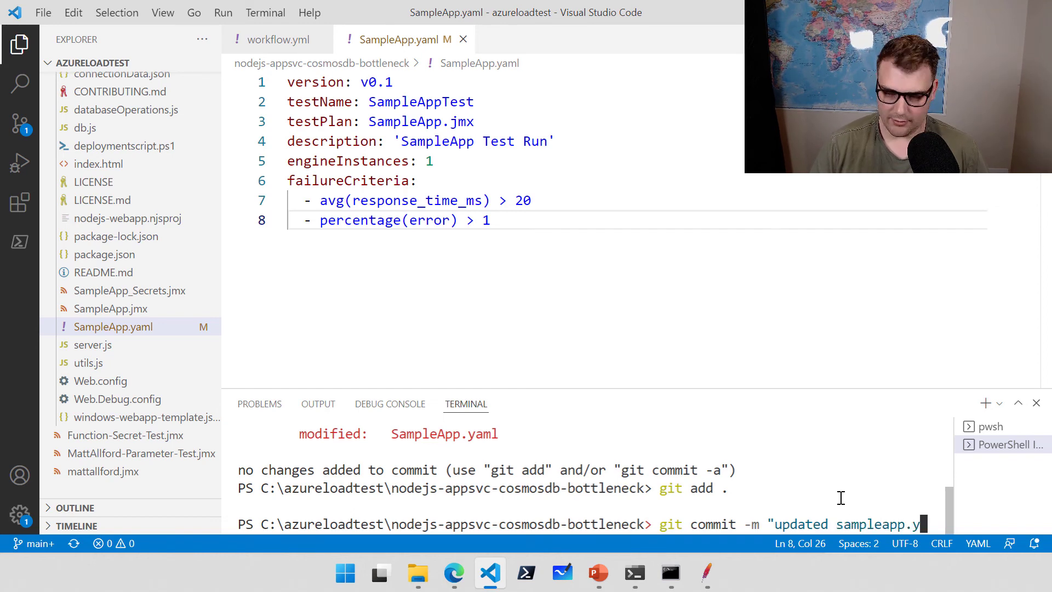
{"action": "type", "text": "ml failur"}
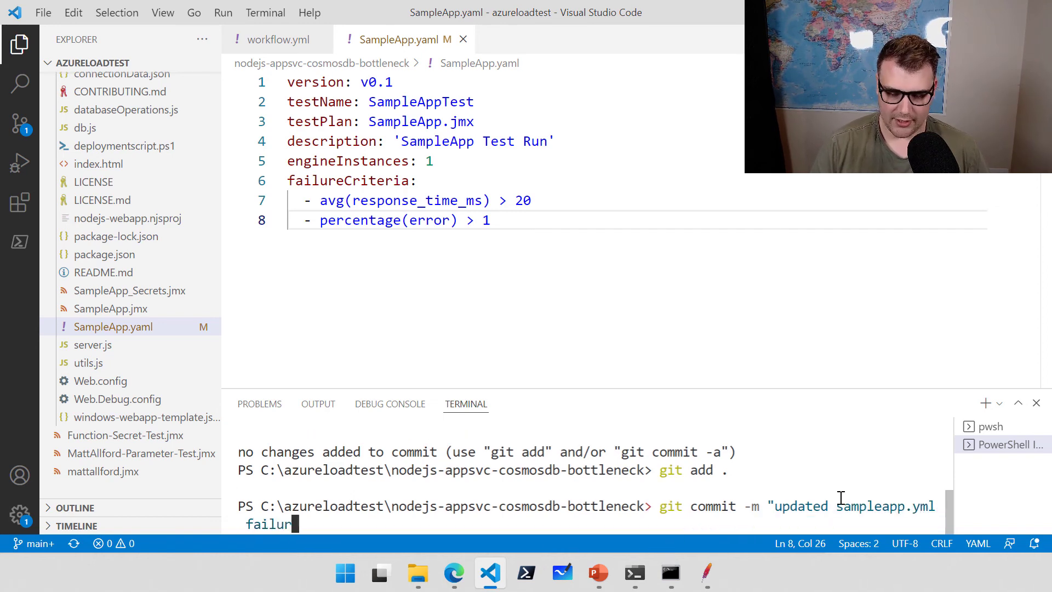
{"action": "type", "text": "e critera\""}
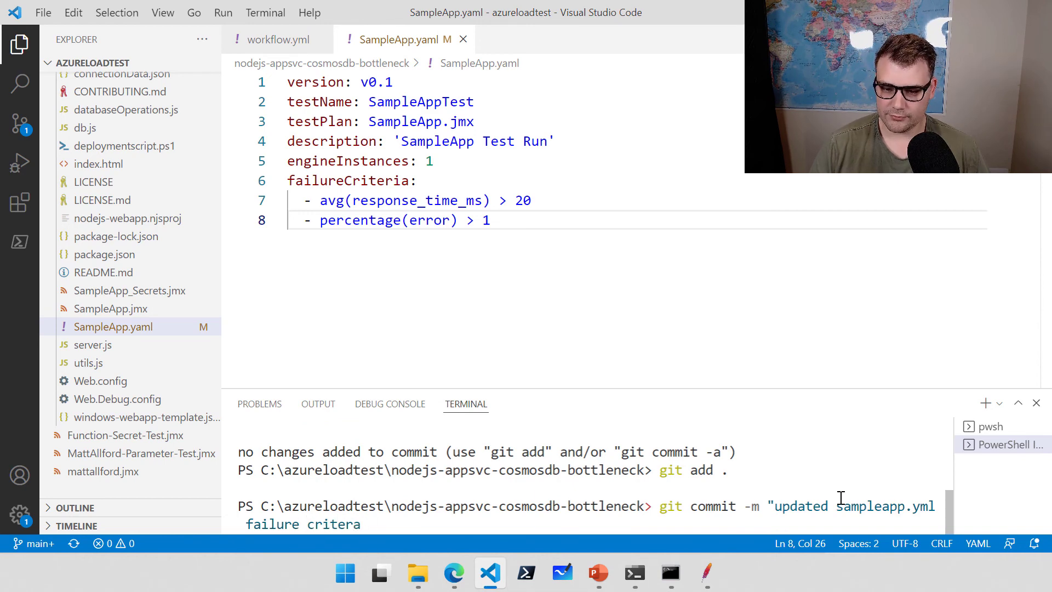
{"action": "key", "text": "Return"}
{"action": "type", "text": "git push"}
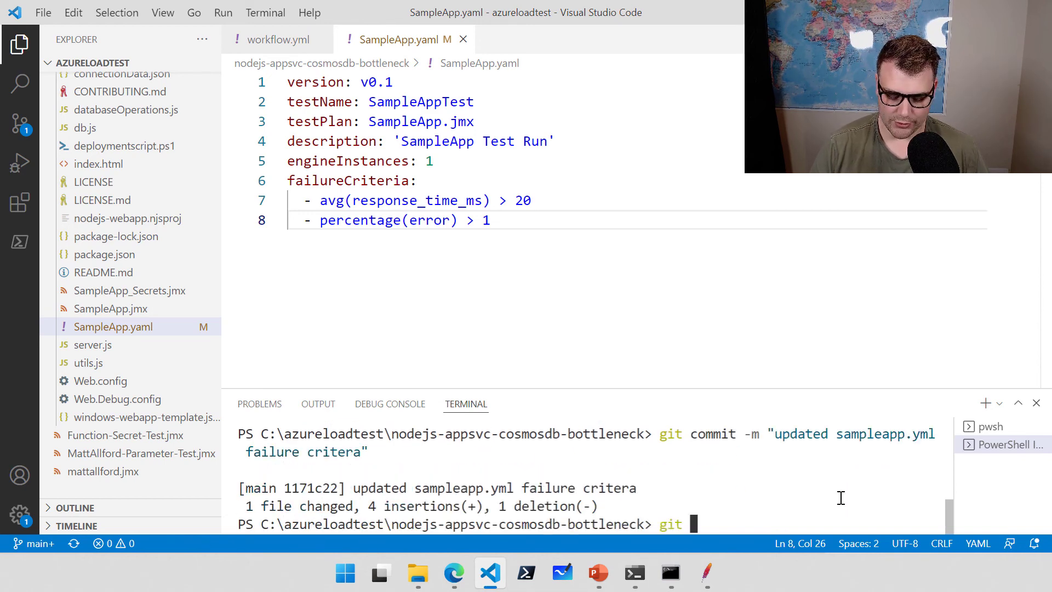
{"action": "key", "text": "Return"}
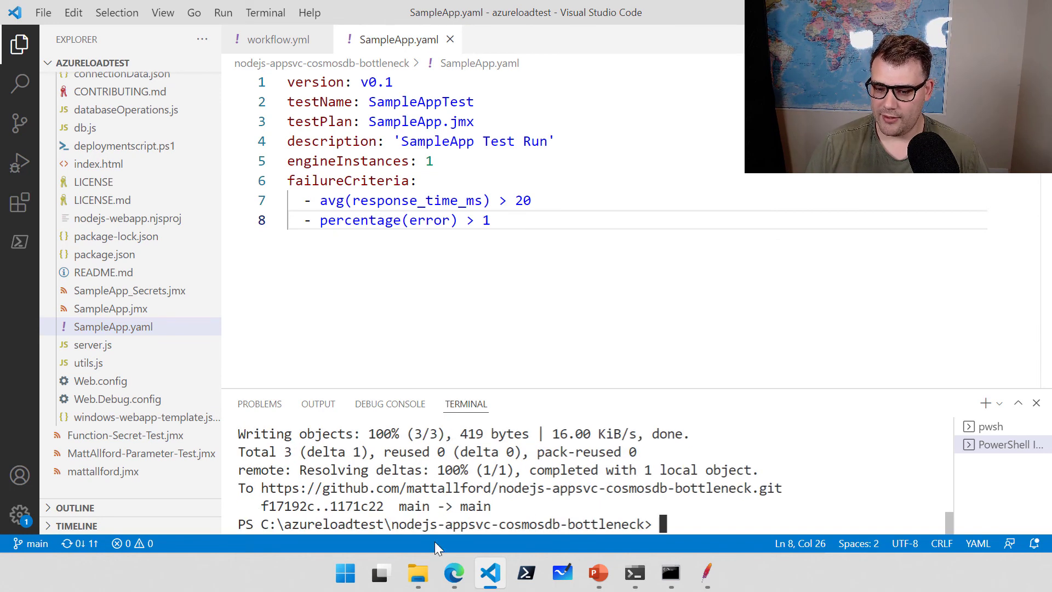
In Edge, open the Actions run for the "updated sampleapp.yml failure critera" commit.
{"action": "left_click", "coordinate": [465, 578]}
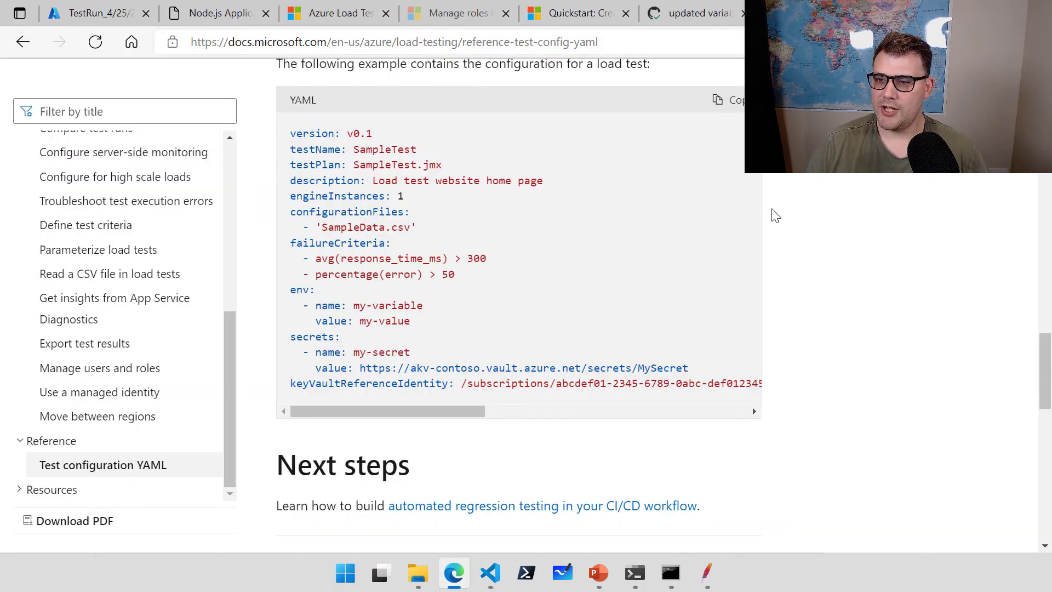
{"action": "left_click", "coordinate": [686, 22]}
{"action": "scroll", "coordinate": [300, 312], "scroll_direction": "up", "scroll_amount": 8}
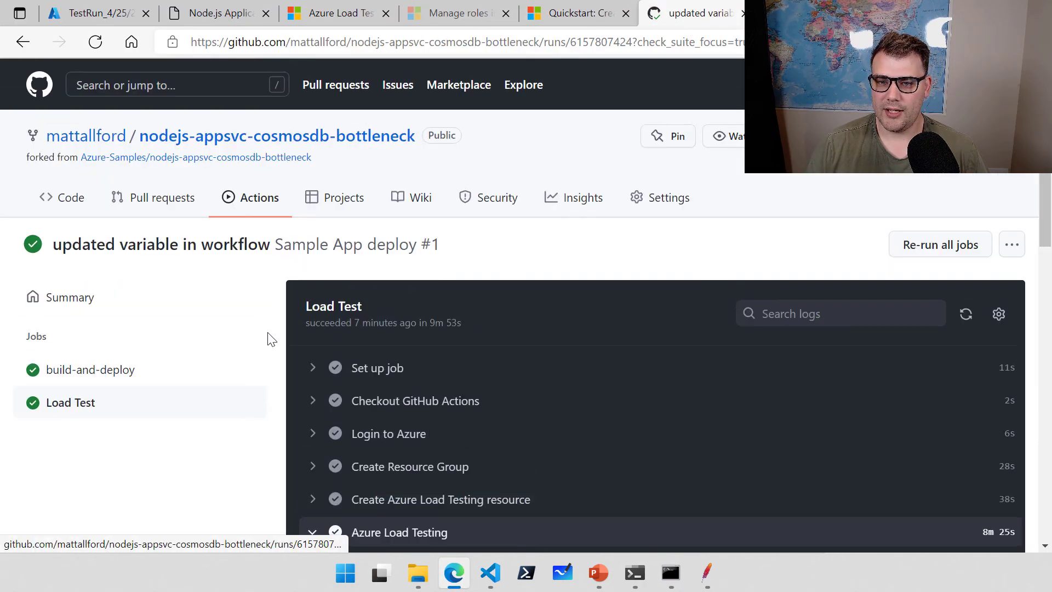
{"action": "left_click", "coordinate": [262, 207]}
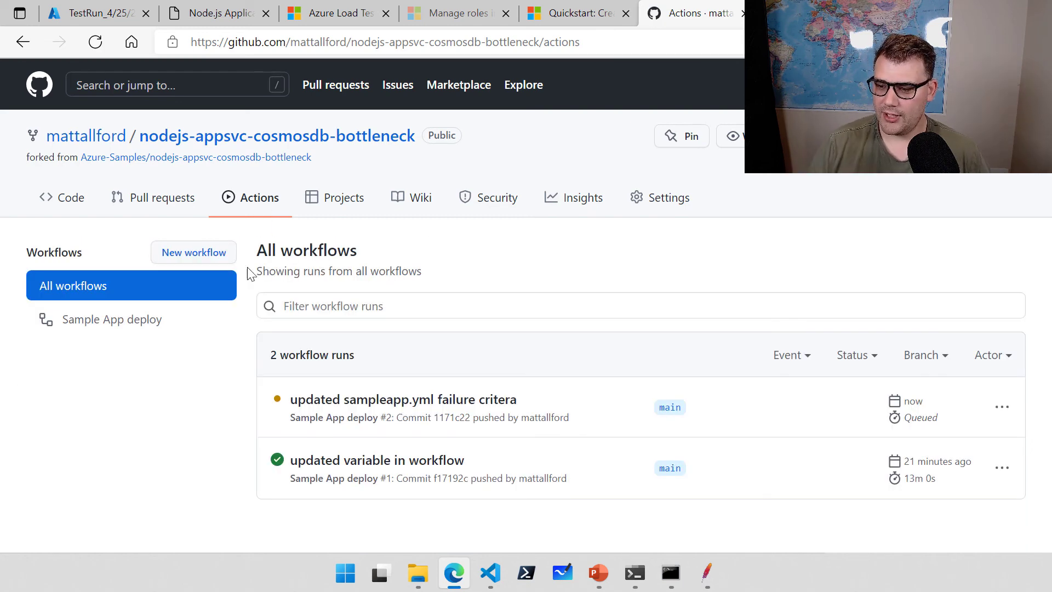
{"action": "left_click", "coordinate": [355, 405]}
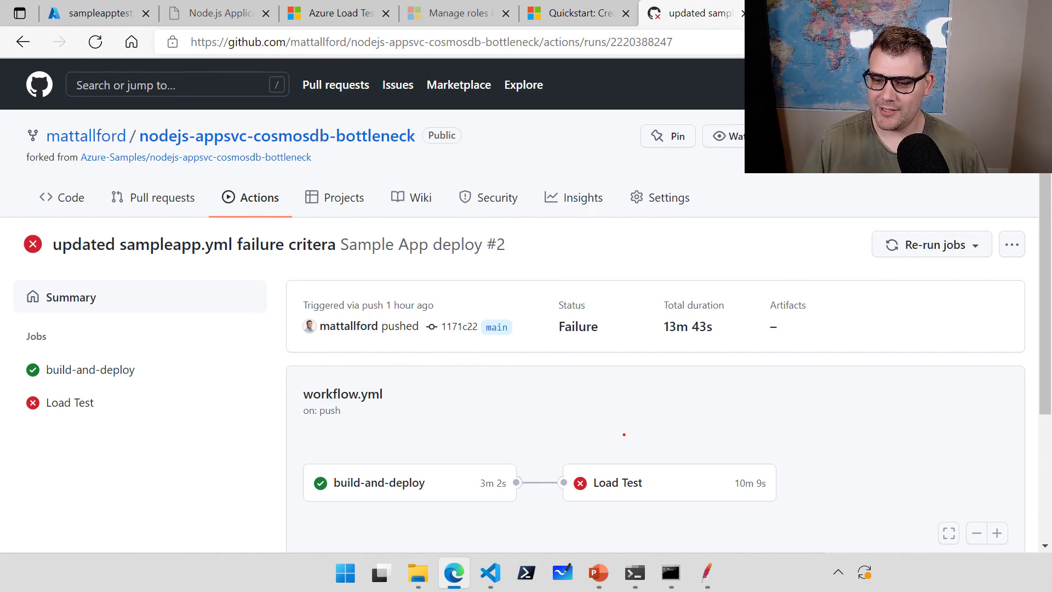
Open the failed Load Test job's log from the workflow graph.
{"action": "left_click_drag", "start_coordinate": [611, 463], "coordinate": [631, 353]}
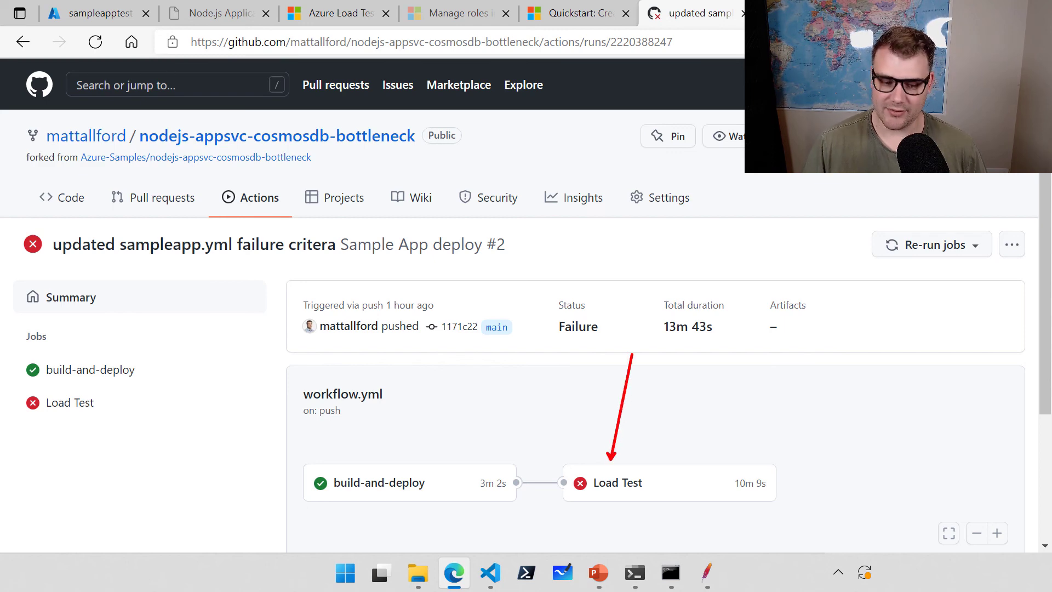
{"action": "key", "text": "Escape"}
{"action": "left_click", "coordinate": [616, 478]}
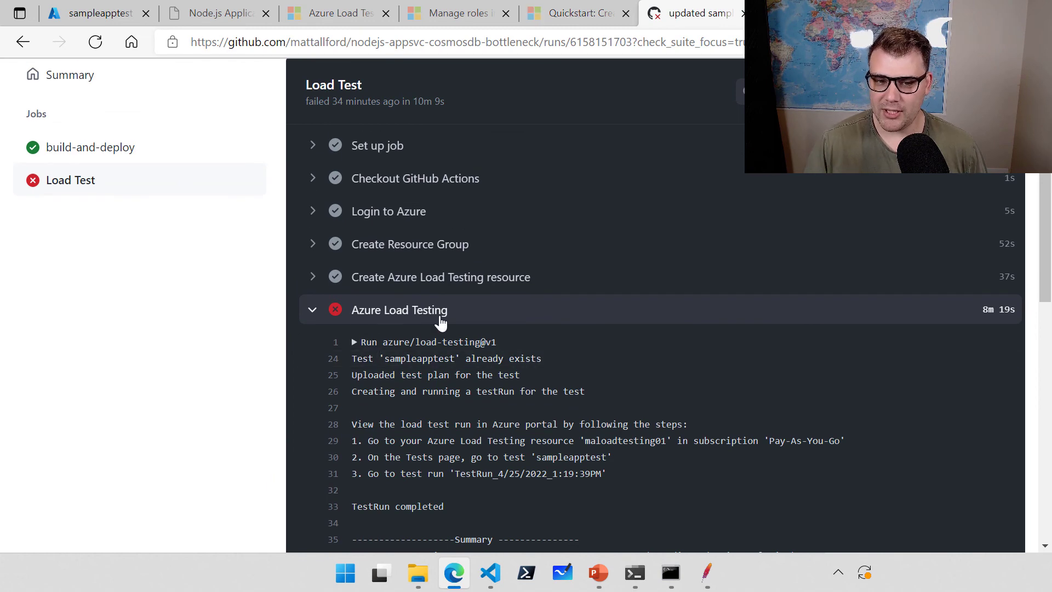
Highlight the Test Criteria results showing avg response time 100.23 failing against > 20.
{"action": "scroll", "coordinate": [467, 321], "scroll_direction": "down", "scroll_amount": 4}
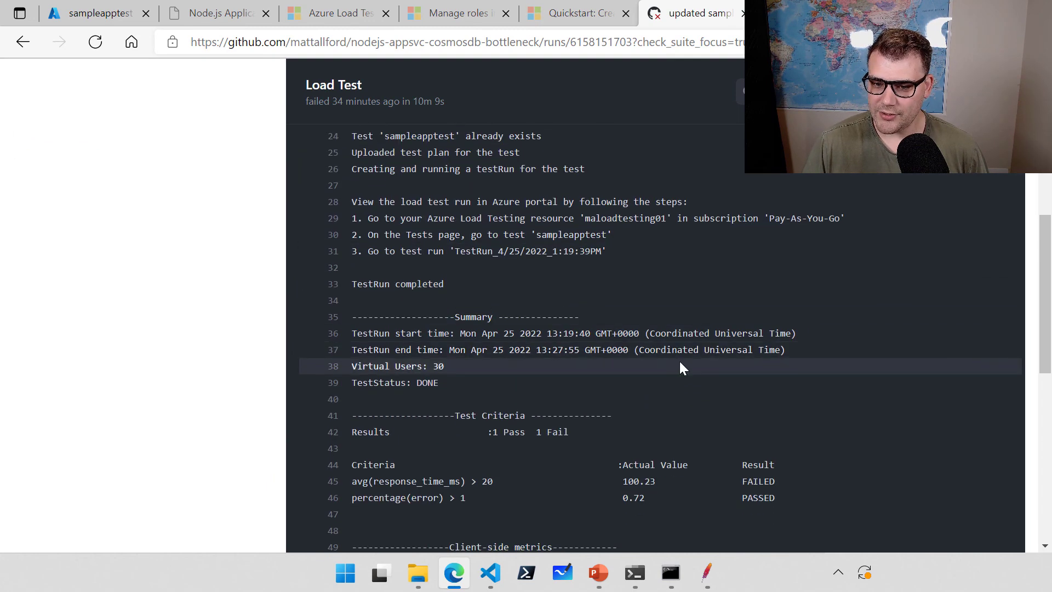
{"action": "scroll", "coordinate": [679, 359], "scroll_direction": "down", "scroll_amount": 1}
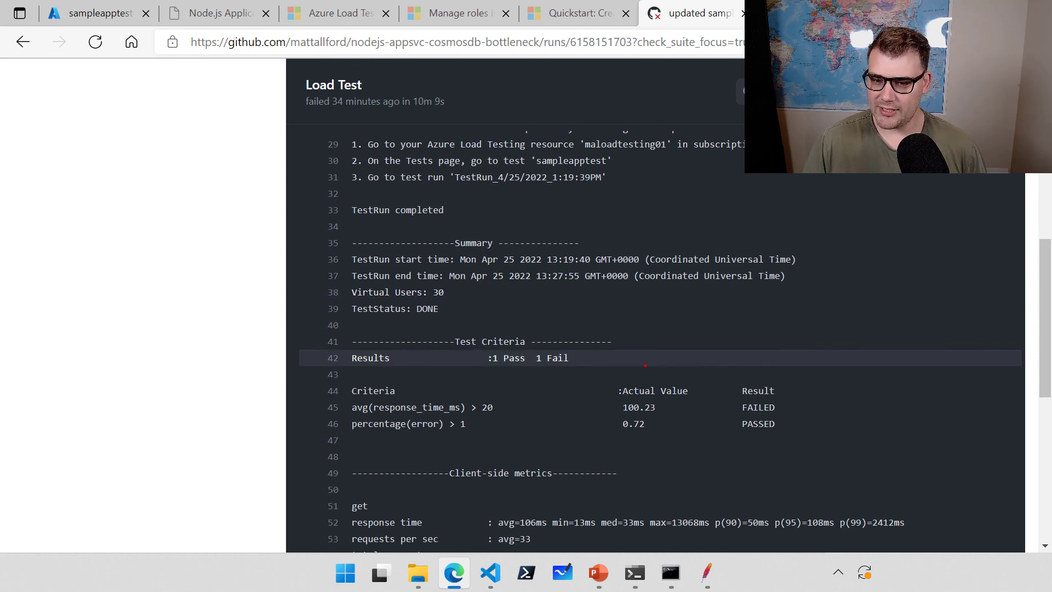
{"action": "left_click_drag", "start_coordinate": [583, 357], "coordinate": [727, 327]}
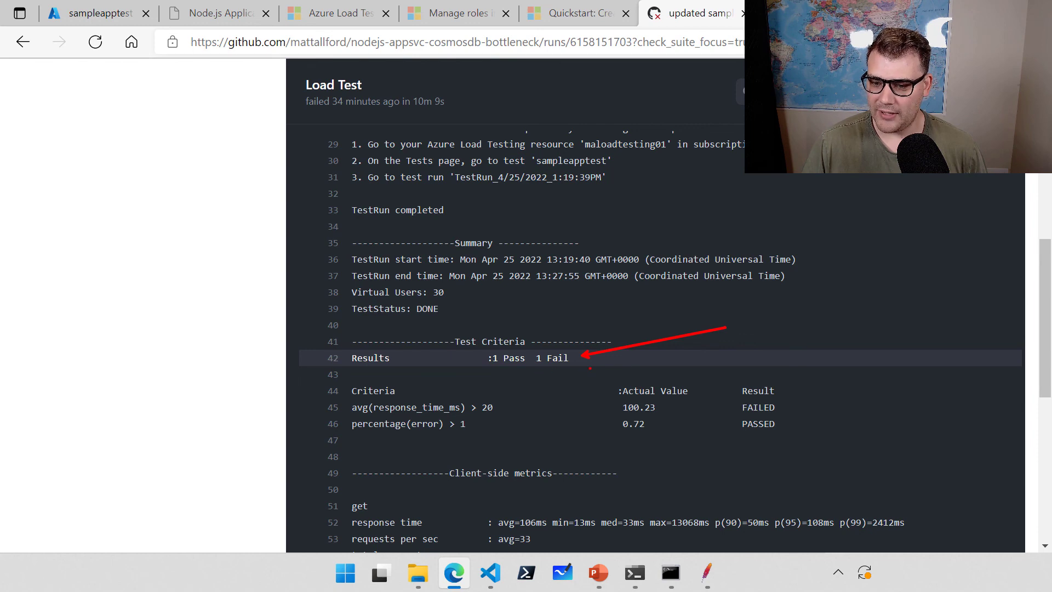
{"action": "left_click_drag", "start_coordinate": [407, 392], "coordinate": [483, 373]}
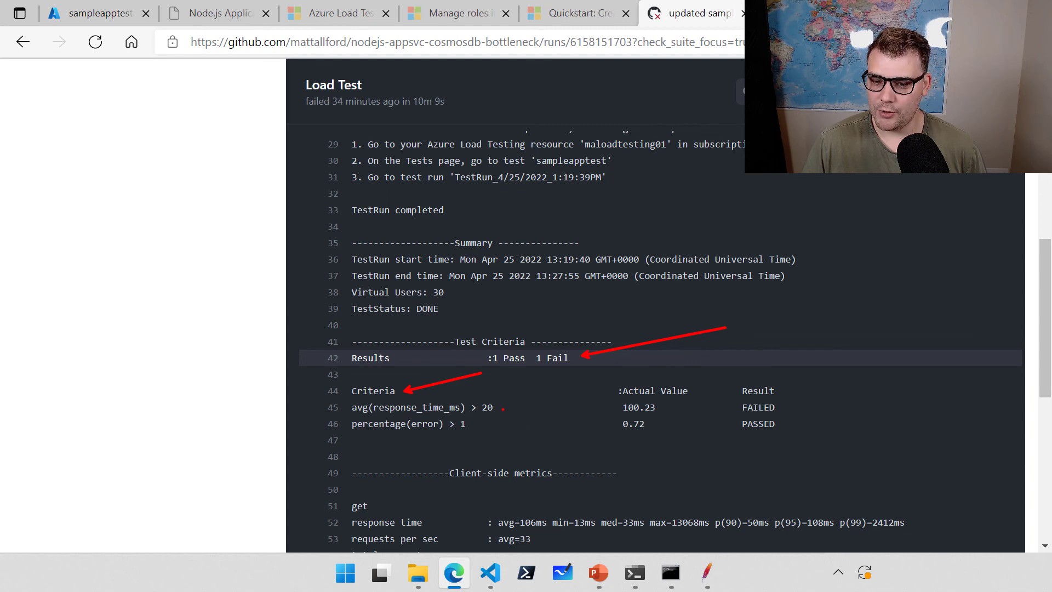
{"action": "left_click_drag", "start_coordinate": [503, 409], "coordinate": [556, 391]}
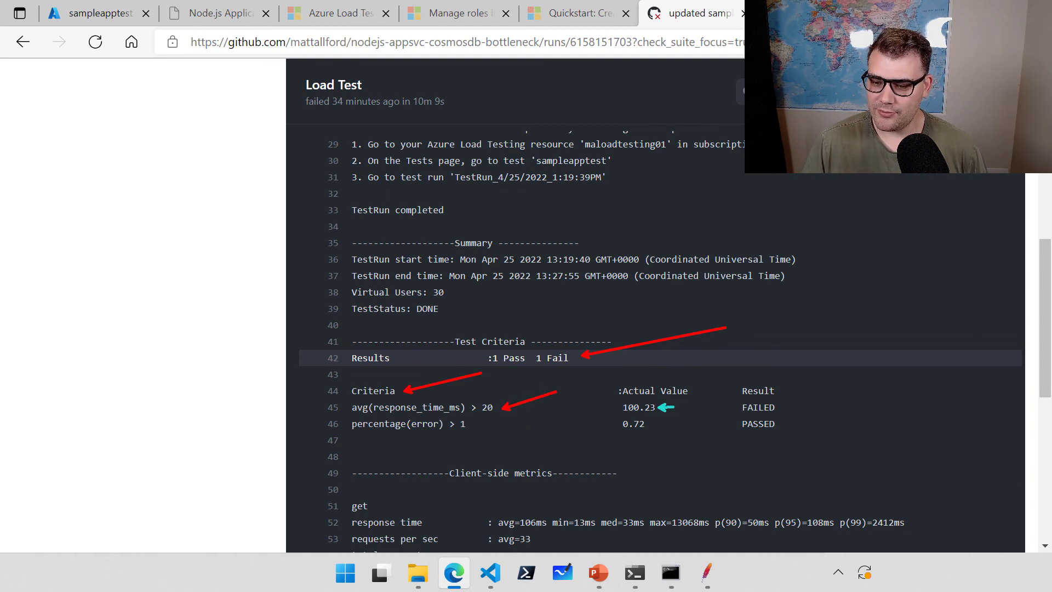
{"action": "left_click_drag", "start_coordinate": [674, 407], "coordinate": [693, 403]}
{"action": "left_click_drag", "start_coordinate": [783, 407], "coordinate": [856, 382]}
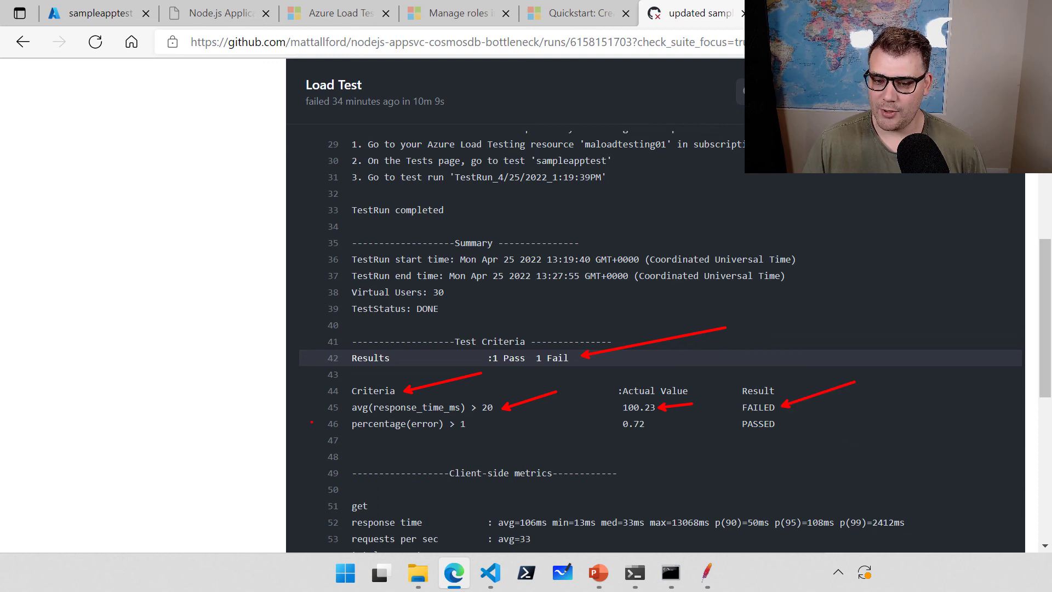
{"action": "left_click_drag", "start_coordinate": [345, 416], "coordinate": [804, 434]}
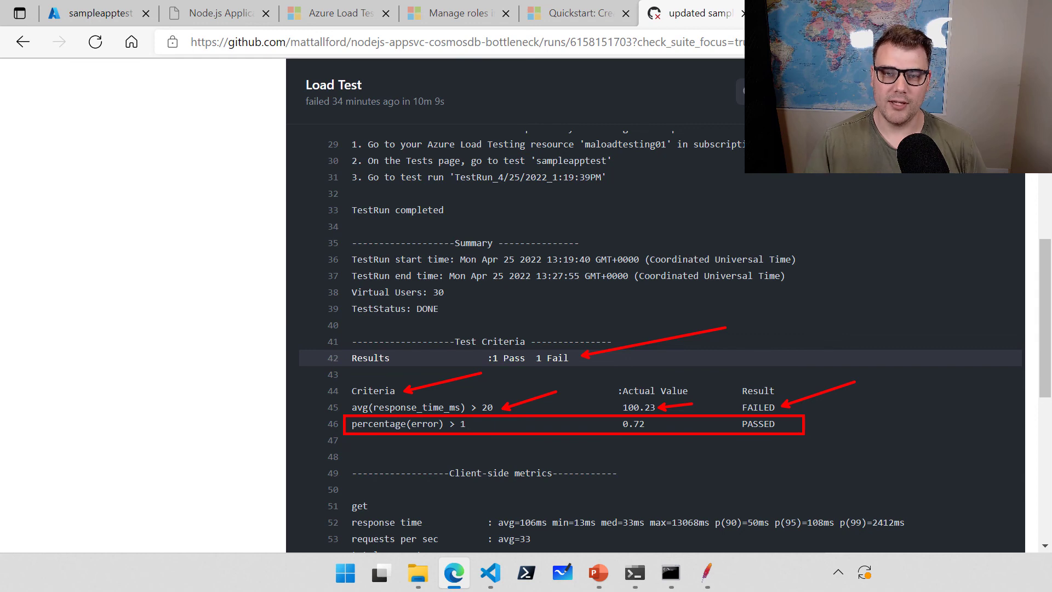
{"action": "key", "text": "Escape"}
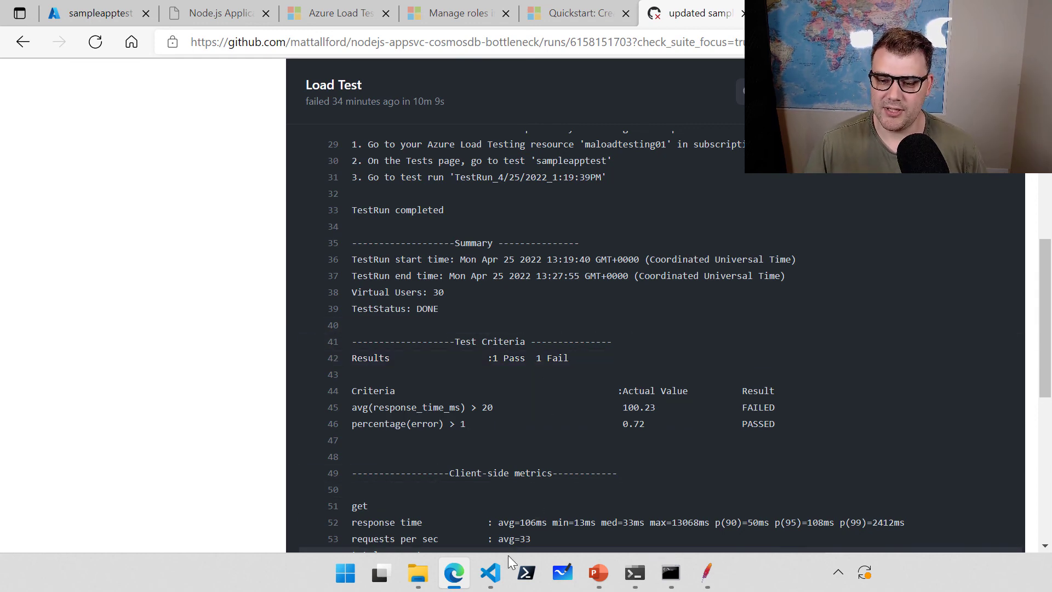
Back in VS Code, open azure-pipelines.yml from the Explorer.
{"action": "left_click", "coordinate": [500, 573]}
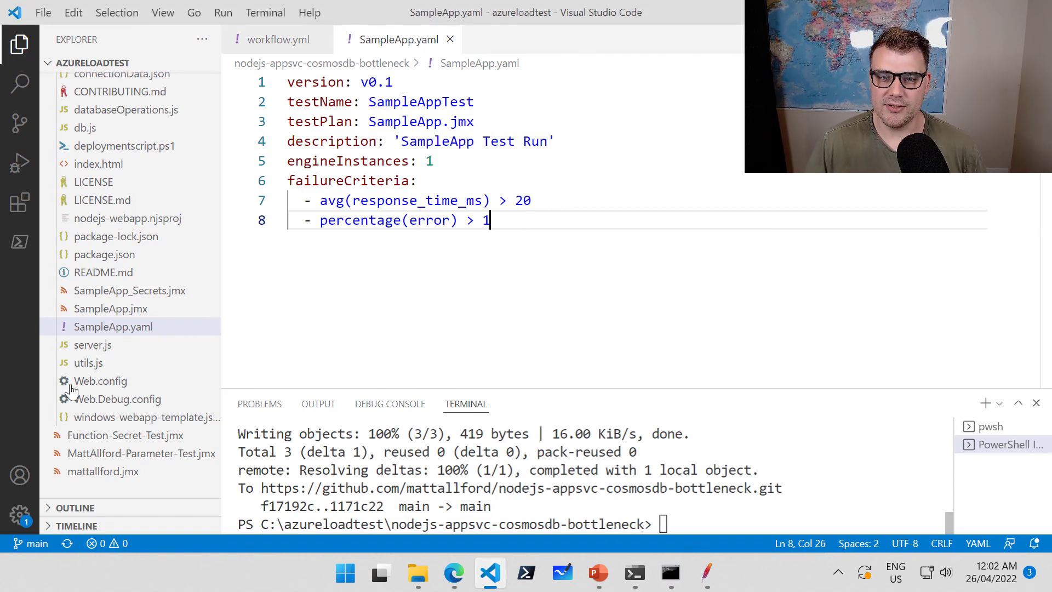
{"action": "scroll", "coordinate": [116, 362], "scroll_direction": "up", "scroll_amount": 2}
{"action": "scroll", "coordinate": [114, 362], "scroll_direction": "up", "scroll_amount": 5}
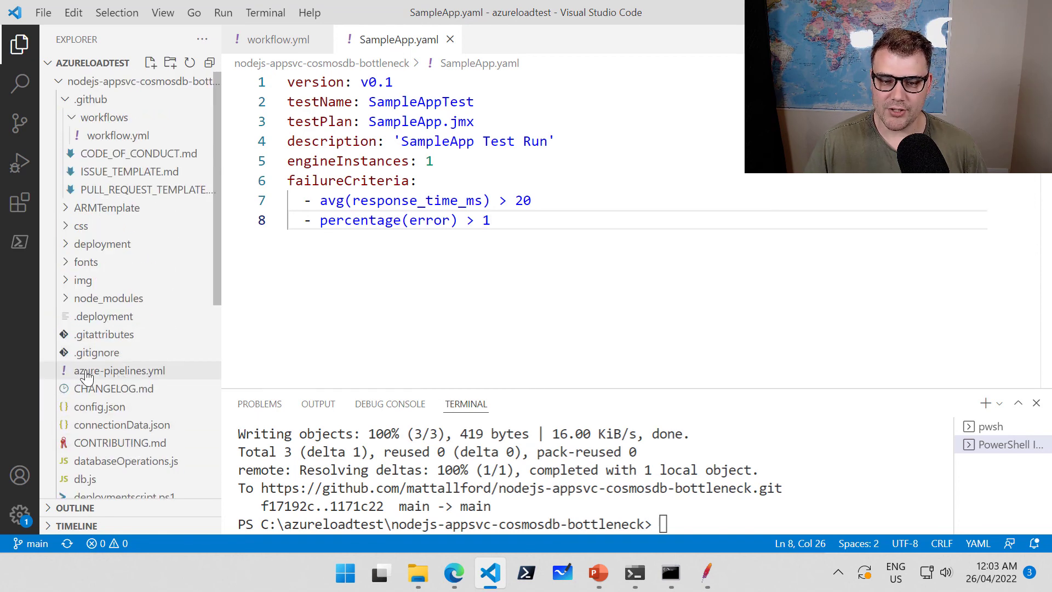
{"action": "left_click", "coordinate": [161, 373]}
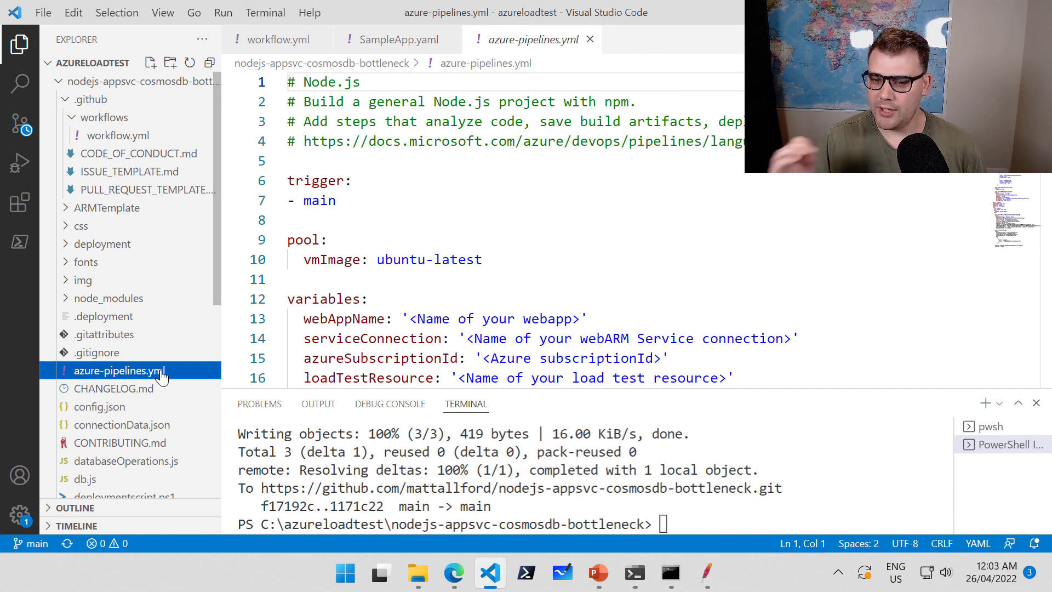
Hide the terminal panel and review azure-pipelines.yml's variables section on line 12.
{"action": "left_click", "coordinate": [491, 242]}
{"action": "key", "text": "ctrl+grave"}
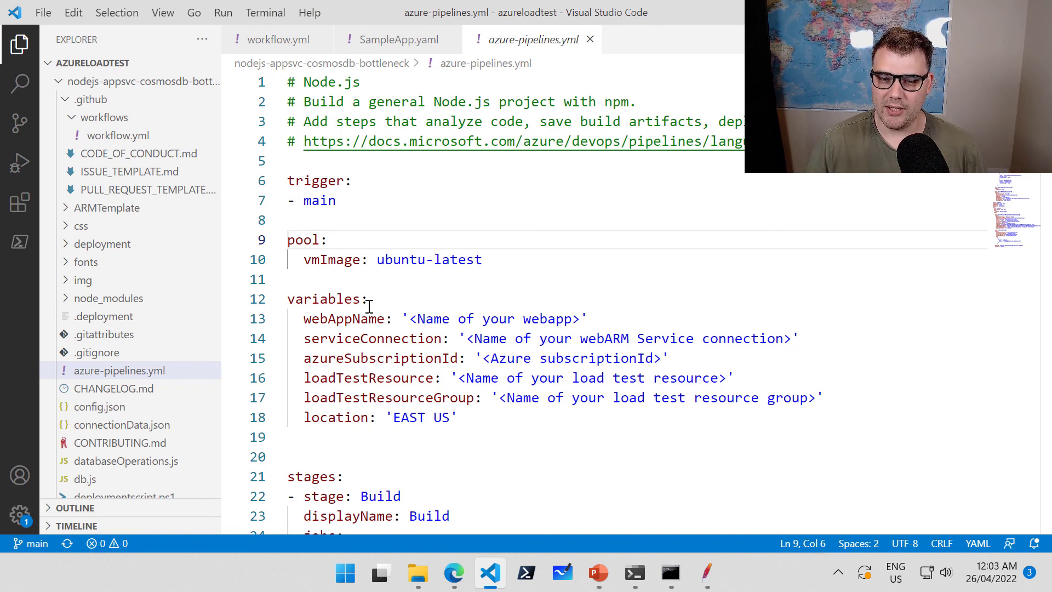
{"action": "left_click_drag", "start_coordinate": [368, 301], "coordinate": [327, 305]}
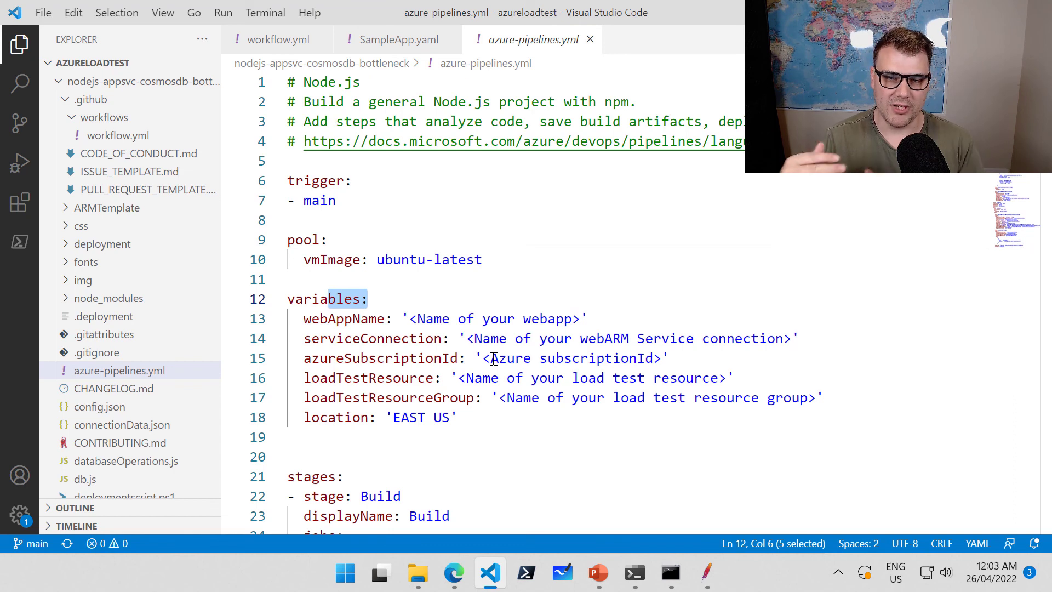
{"action": "scroll", "coordinate": [493, 359], "scroll_direction": "down", "scroll_amount": 2}
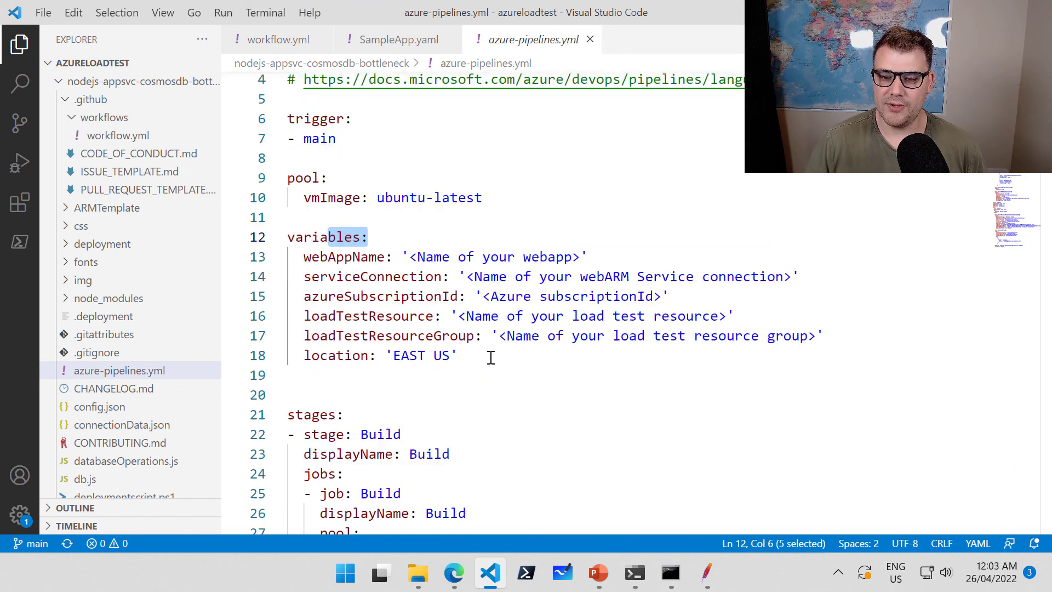
{"action": "scroll", "coordinate": [492, 359], "scroll_direction": "up", "scroll_amount": 2}
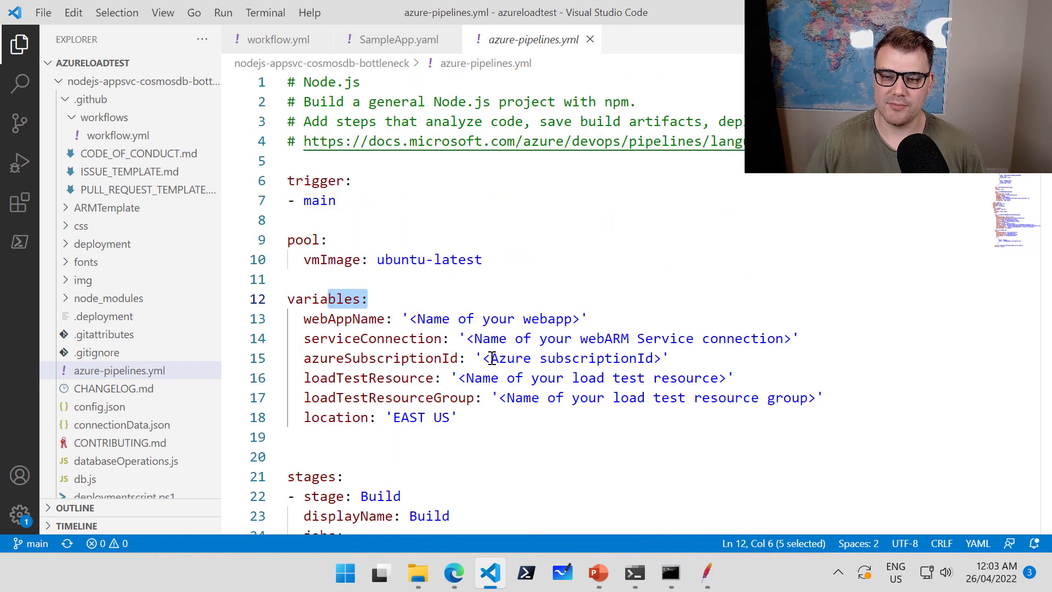